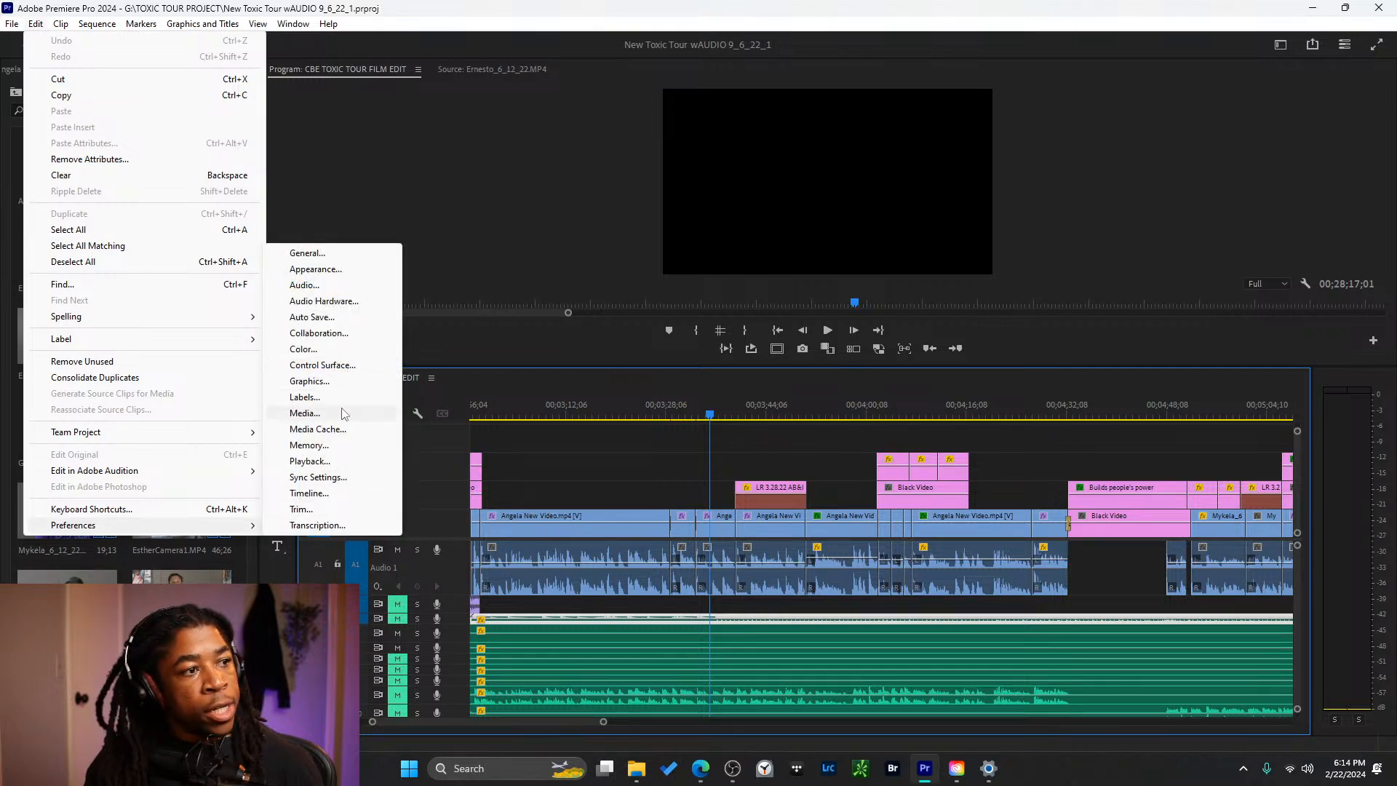
# - Turn the video stream for Adobe Monitor 2 off and on again in the Playback preferences
pyautogui.click(334, 463)
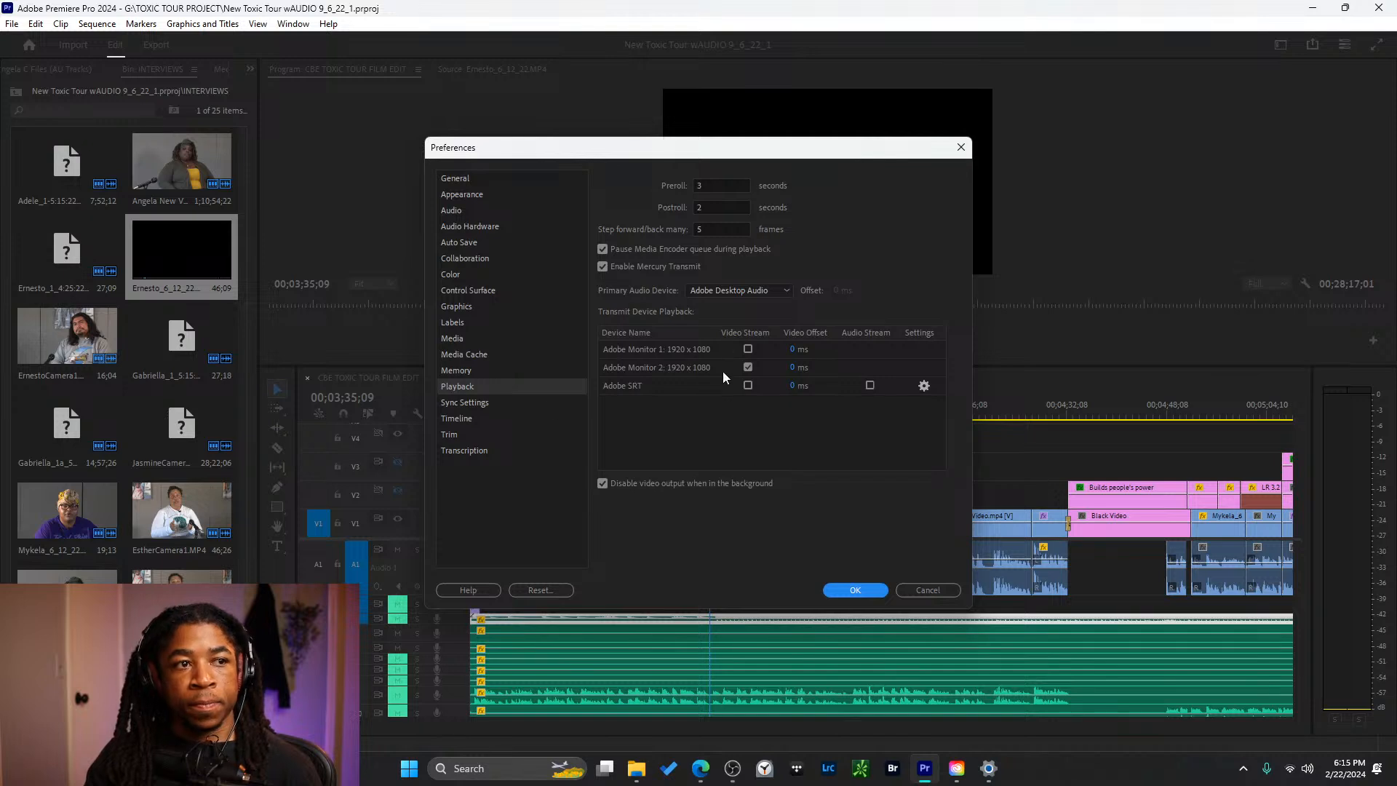
pyautogui.click(747, 367)
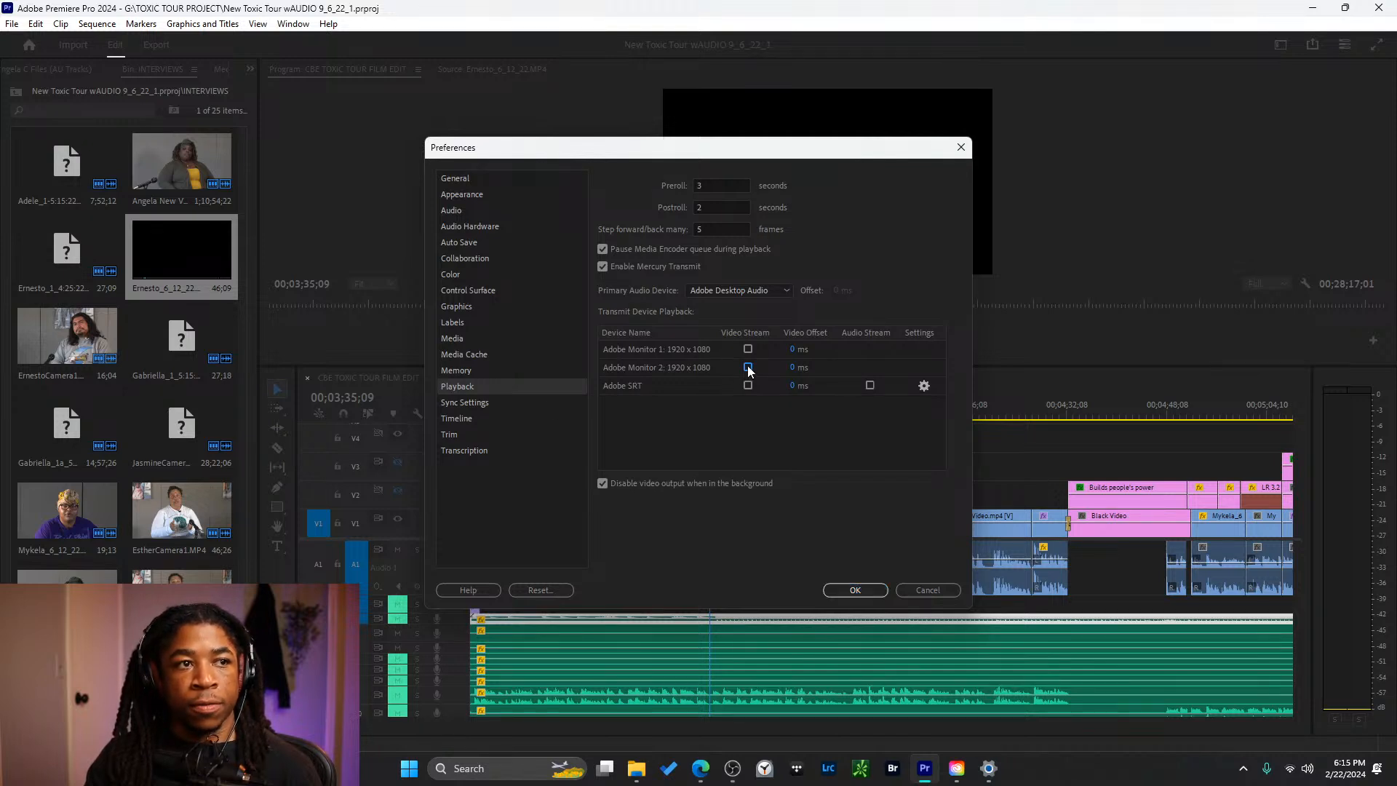
pyautogui.click(747, 349)
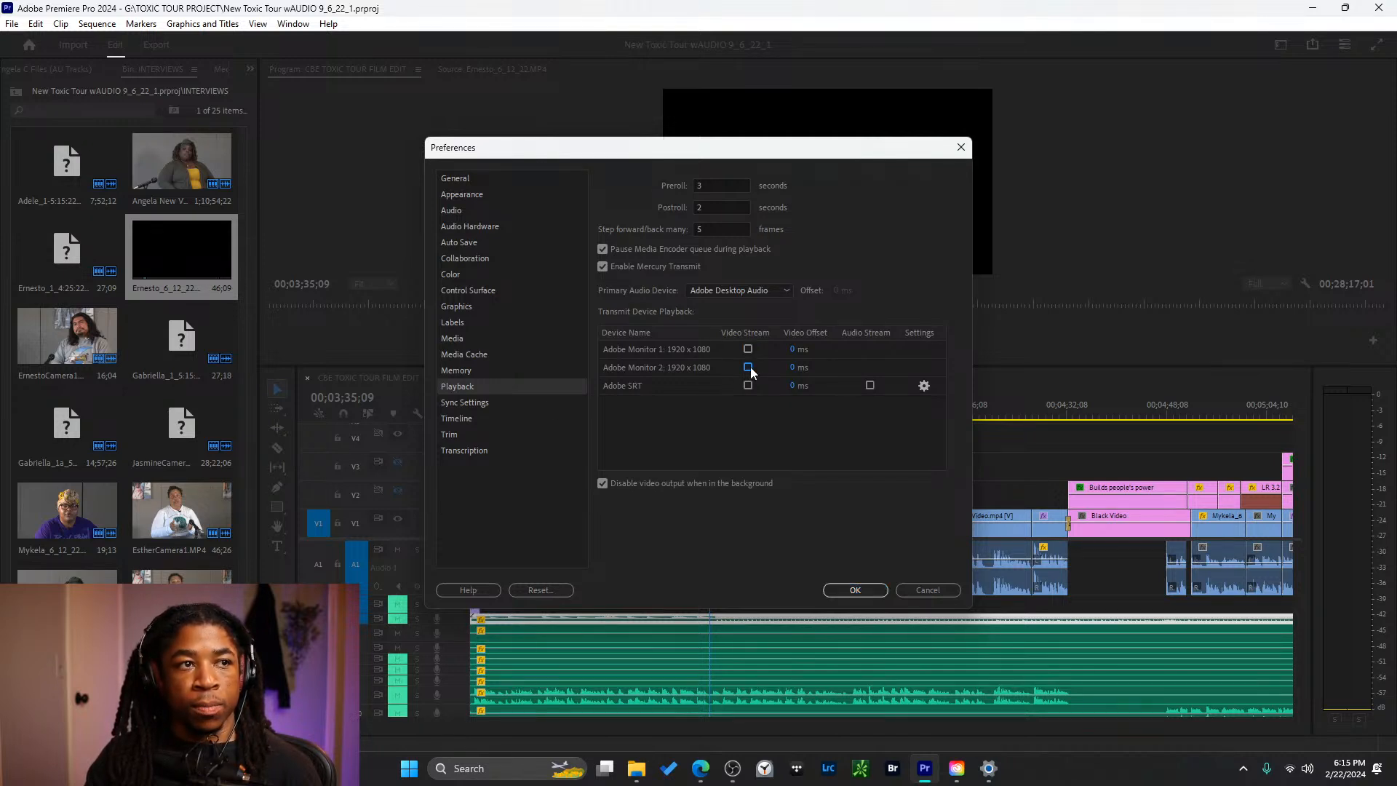
pyautogui.click(747, 367)
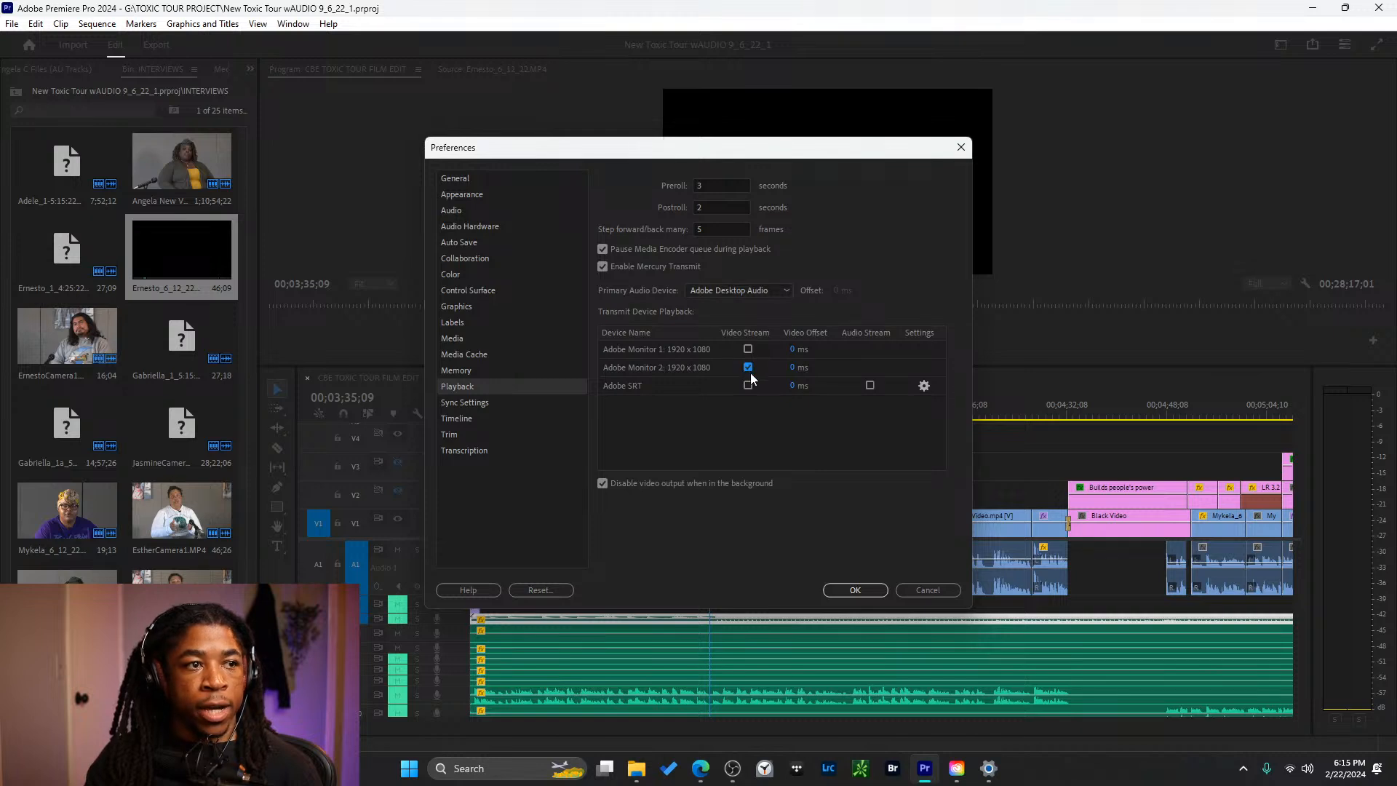
# - Look through the preference categories from General to Transcription, including Memory, Media and Control Surface, and close the preferences
pyautogui.click(477, 309)
pyautogui.click(477, 296)
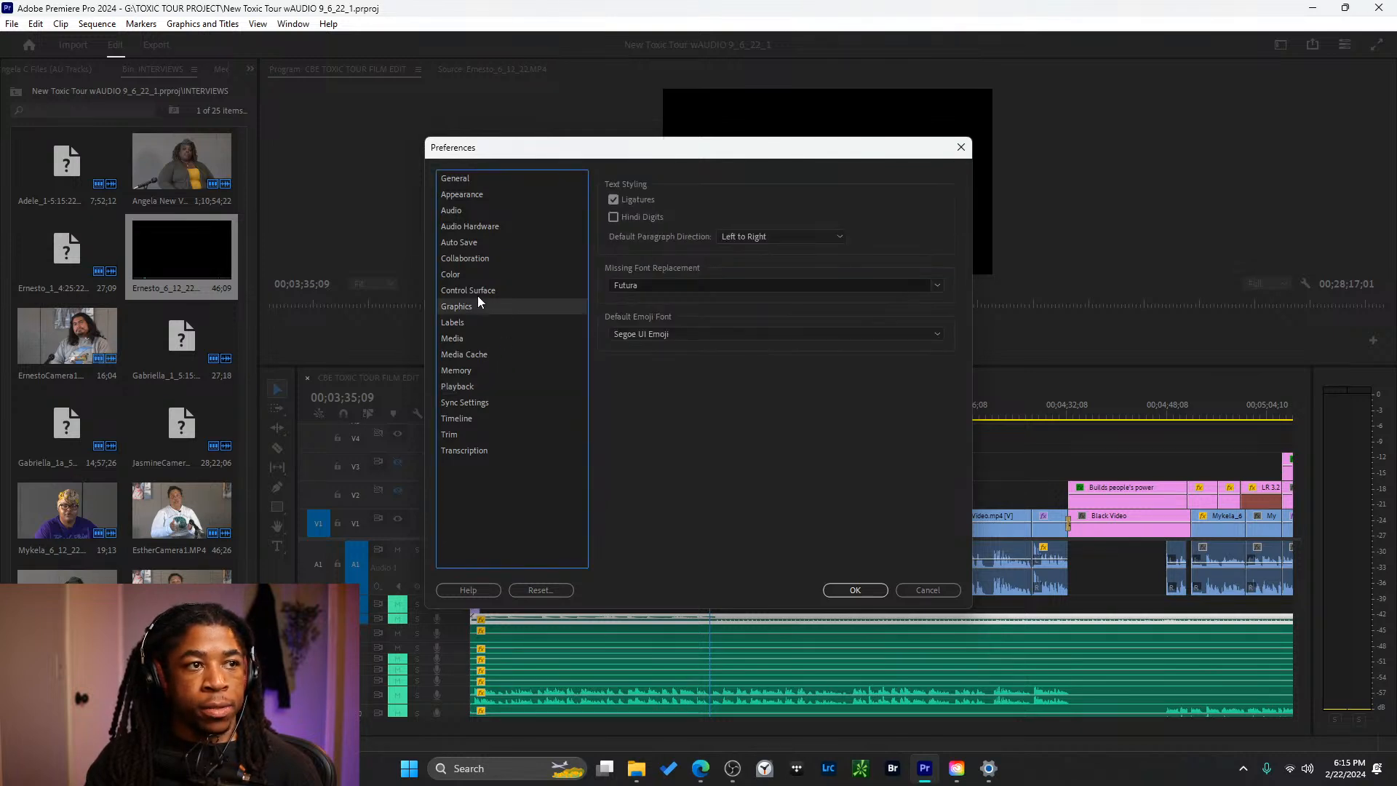
pyautogui.click(491, 355)
pyautogui.click(485, 368)
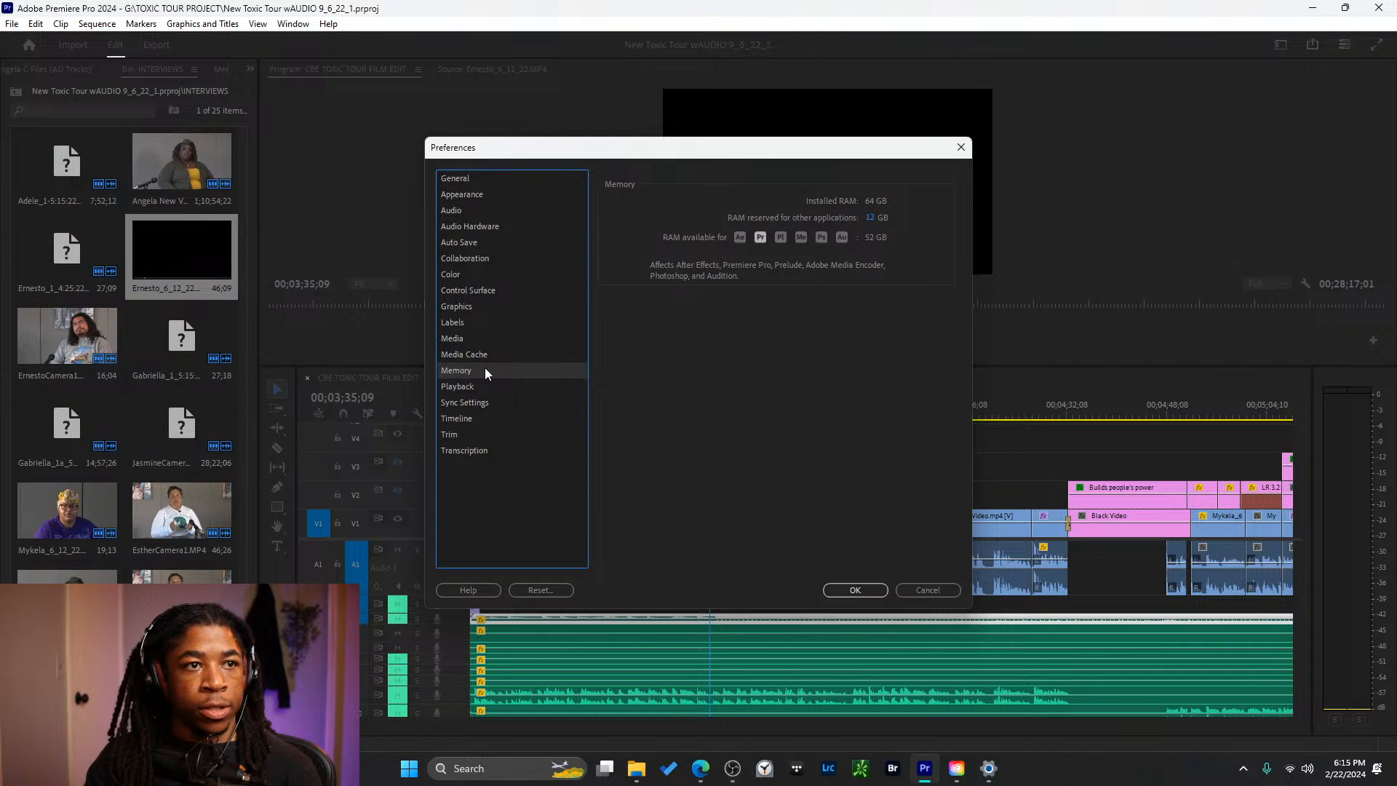
pyautogui.click(483, 402)
pyautogui.click(485, 386)
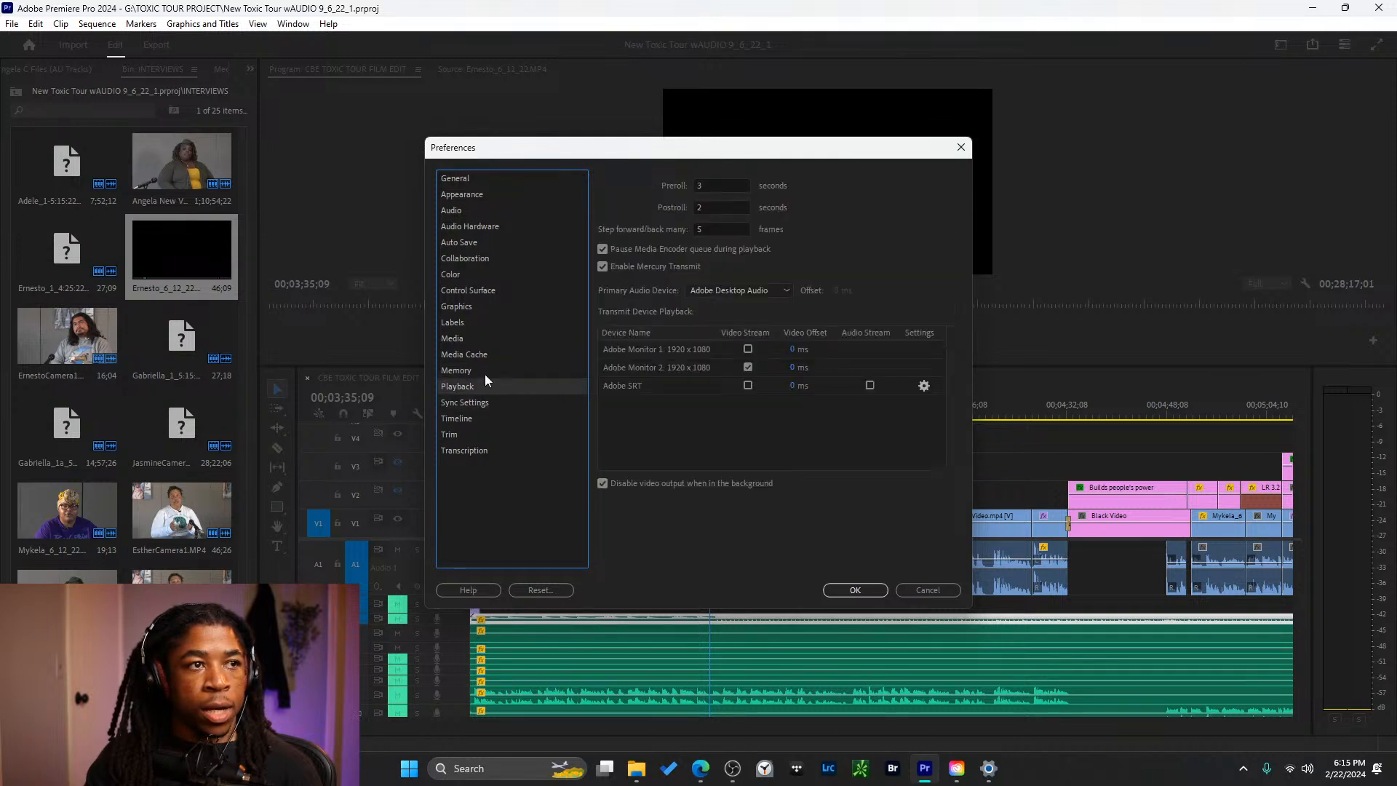
pyautogui.click(478, 258)
pyautogui.click(483, 227)
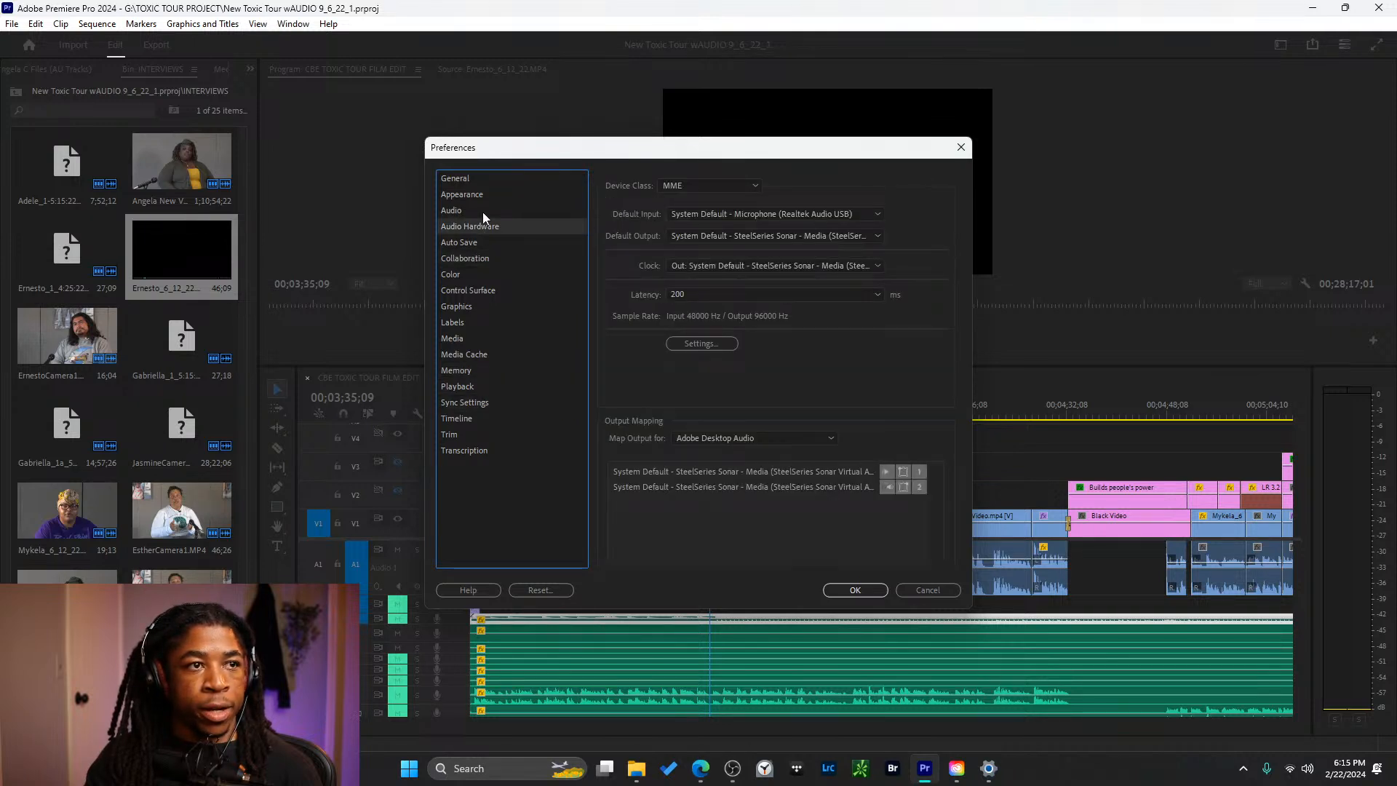
pyautogui.click(482, 212)
pyautogui.click(481, 194)
pyautogui.click(480, 179)
pyautogui.click(485, 242)
pyautogui.click(485, 259)
pyautogui.click(483, 274)
pyautogui.click(482, 290)
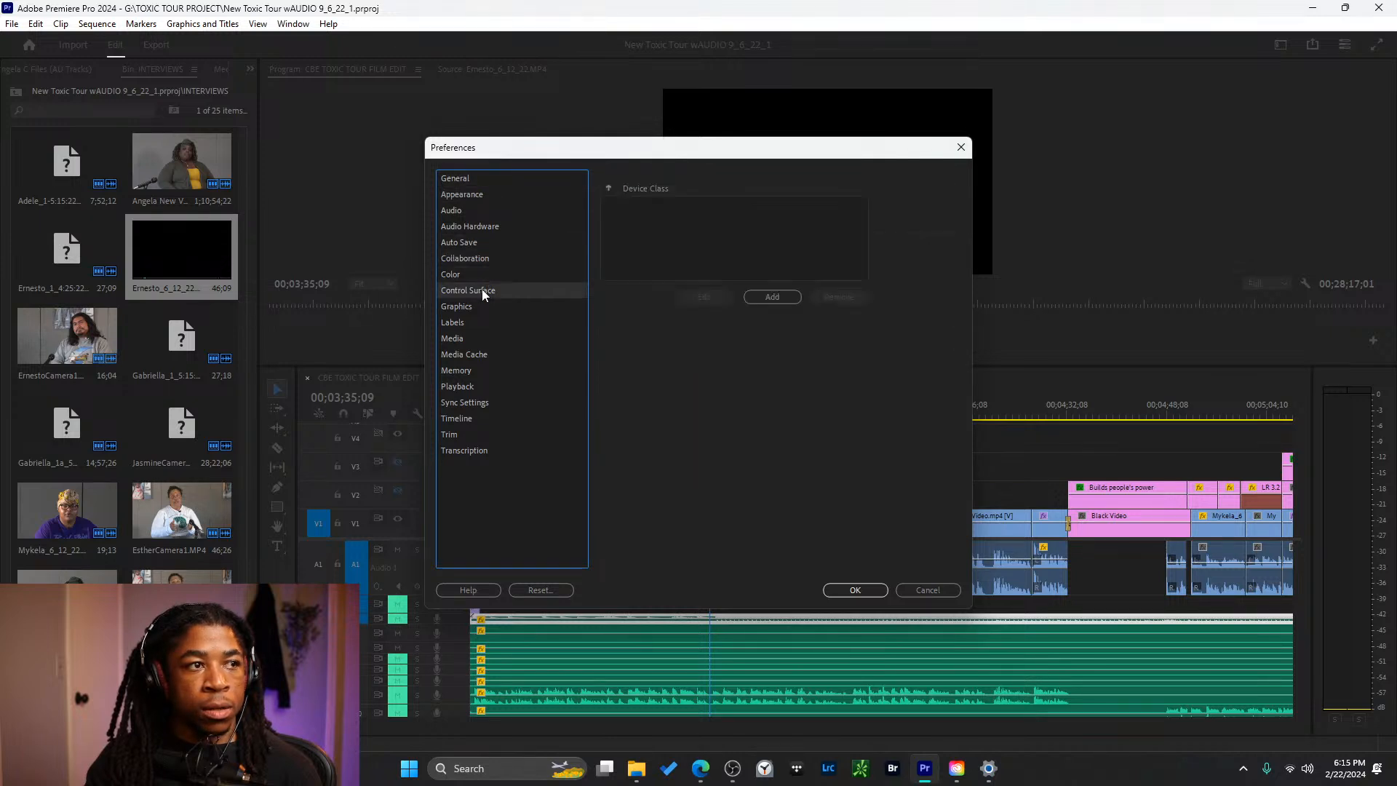
pyautogui.click(478, 304)
pyautogui.click(477, 321)
pyautogui.click(469, 337)
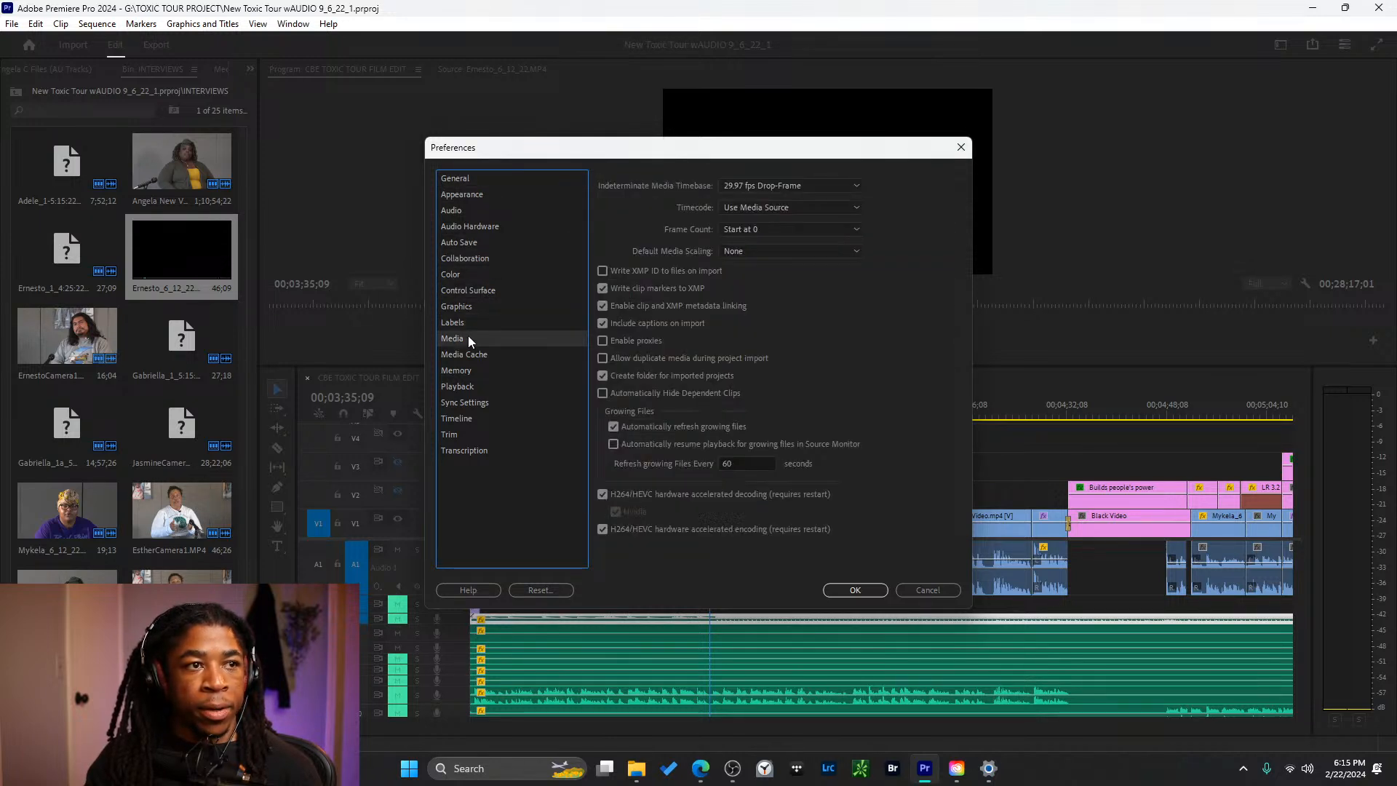
pyautogui.click(468, 355)
pyautogui.click(464, 370)
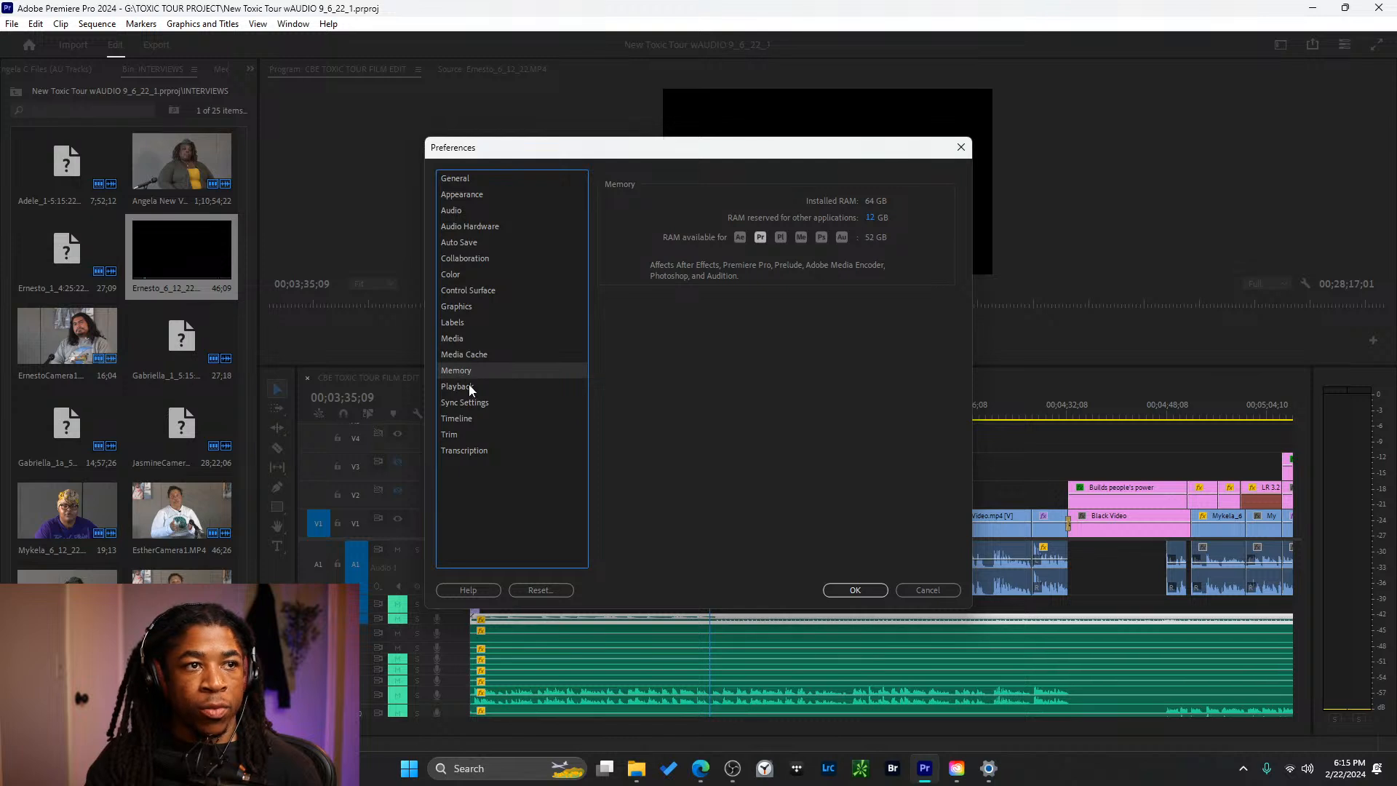
pyautogui.click(468, 387)
pyautogui.click(466, 398)
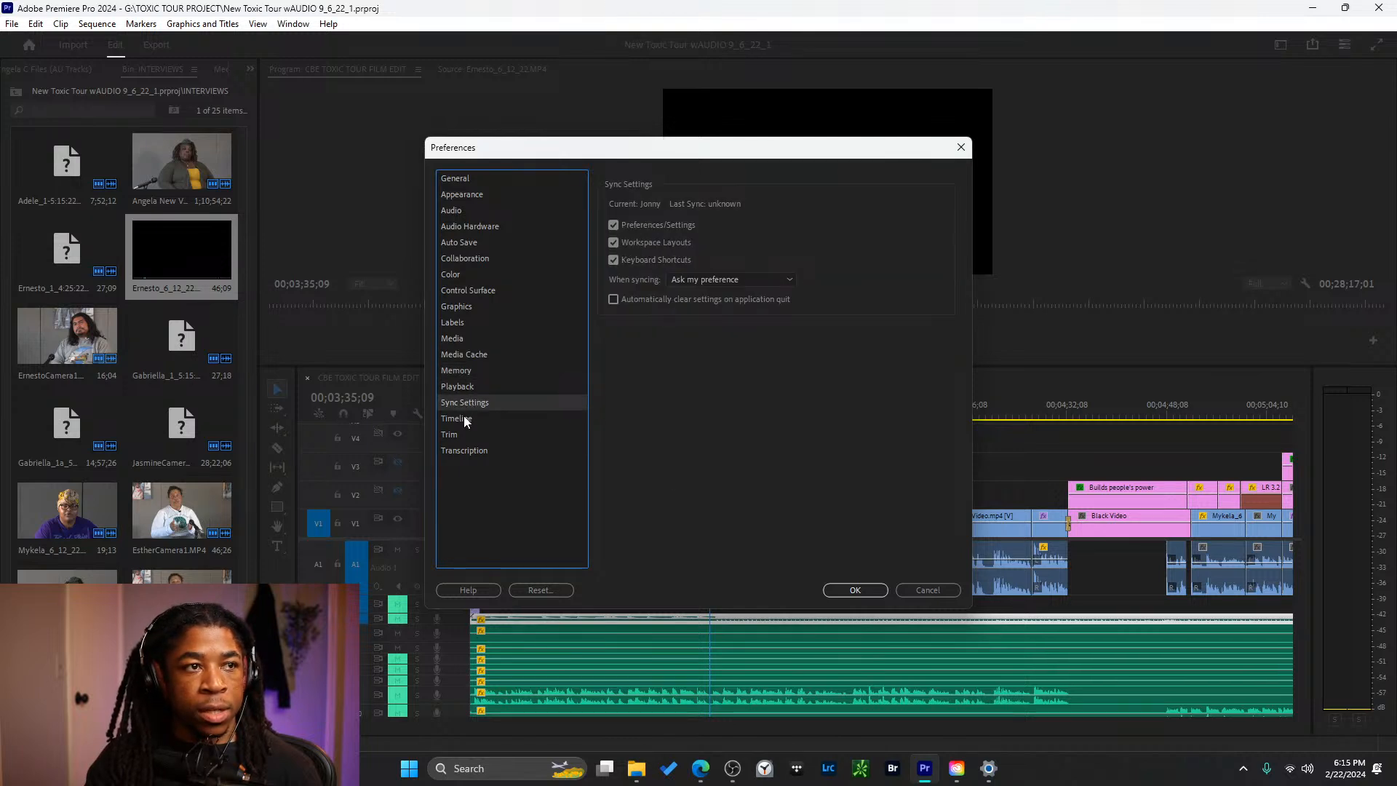
pyautogui.click(464, 416)
pyautogui.click(469, 390)
pyautogui.click(467, 370)
pyautogui.click(465, 358)
pyautogui.click(468, 383)
pyautogui.click(468, 373)
pyautogui.click(472, 403)
pyautogui.click(473, 418)
pyautogui.click(471, 434)
pyautogui.click(467, 448)
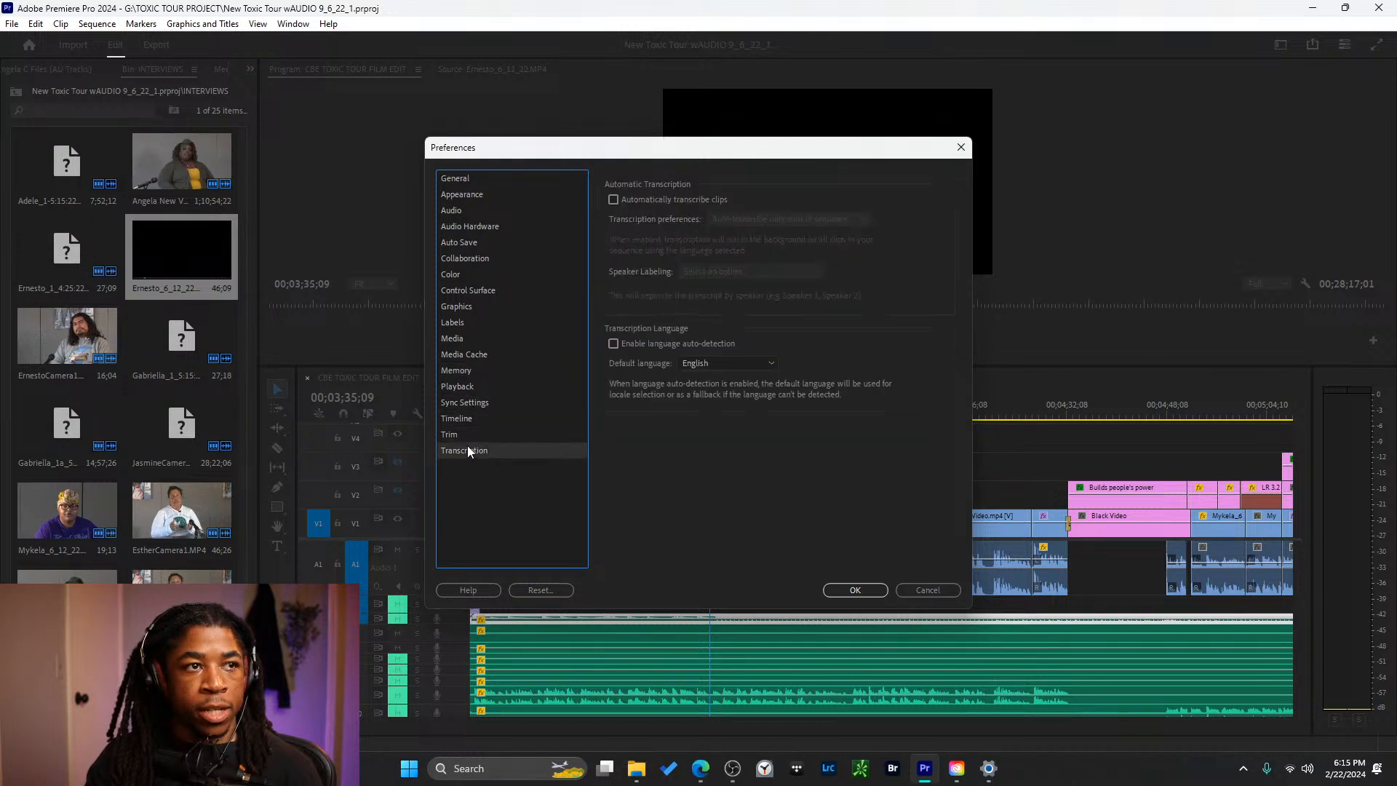
pyautogui.click(470, 406)
pyautogui.click(458, 290)
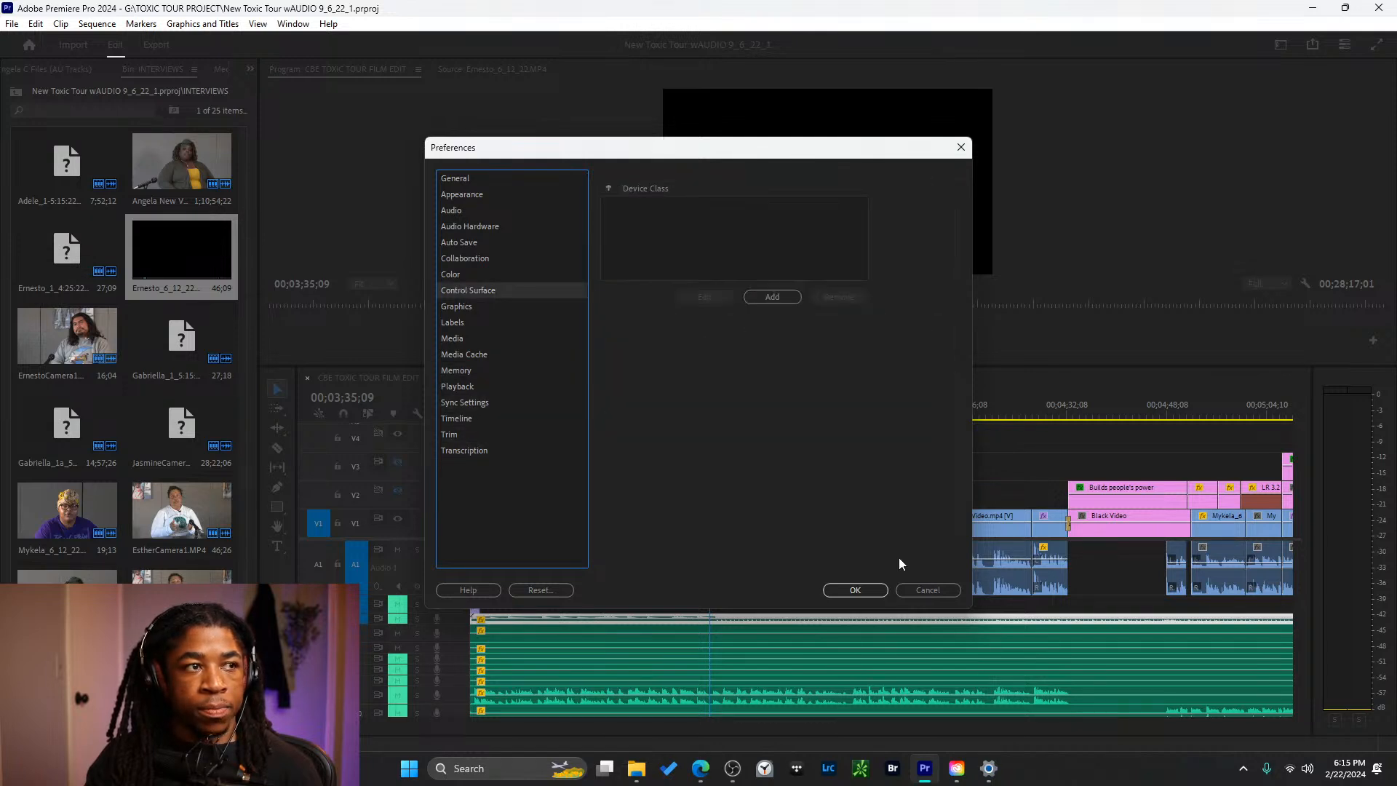
pyautogui.click(855, 590)
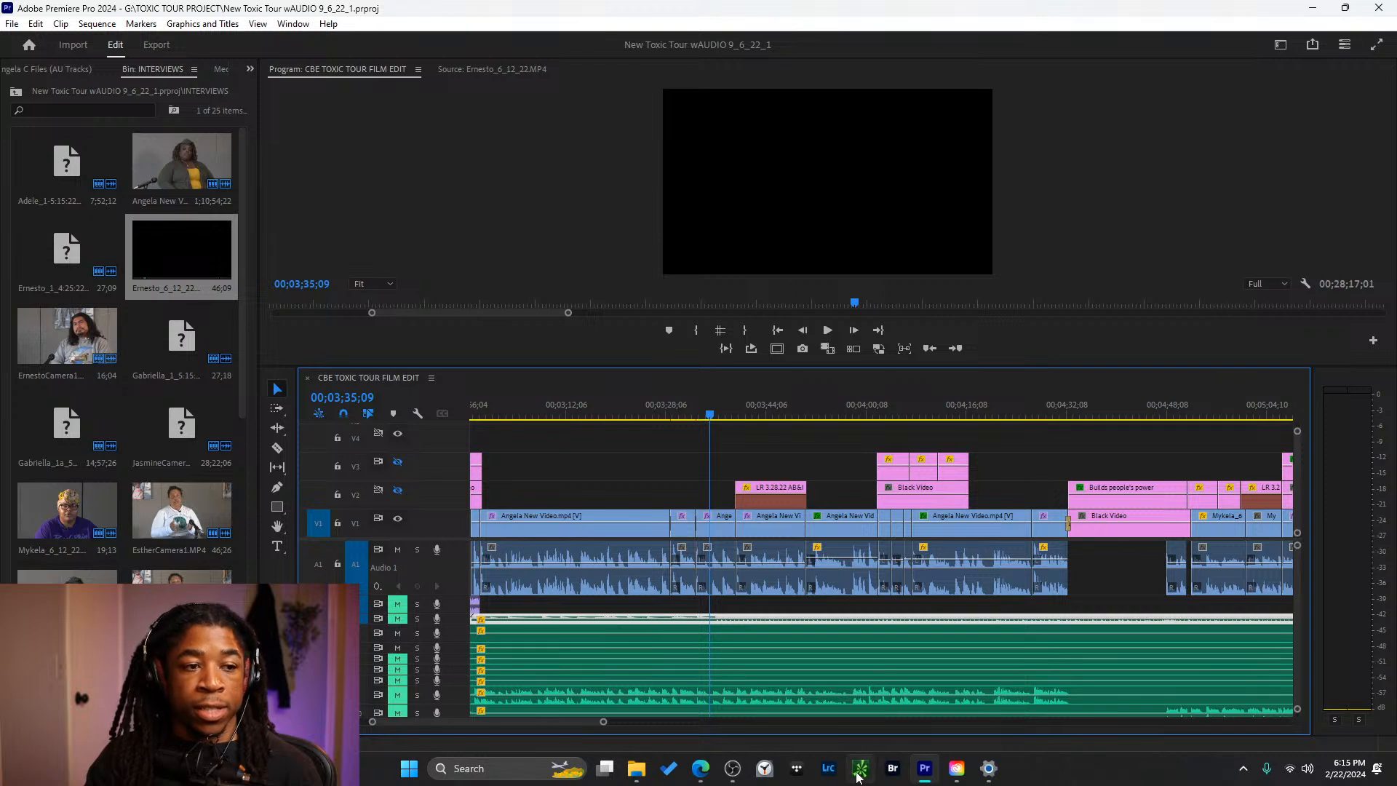
pyautogui.moveTo(738, 768)
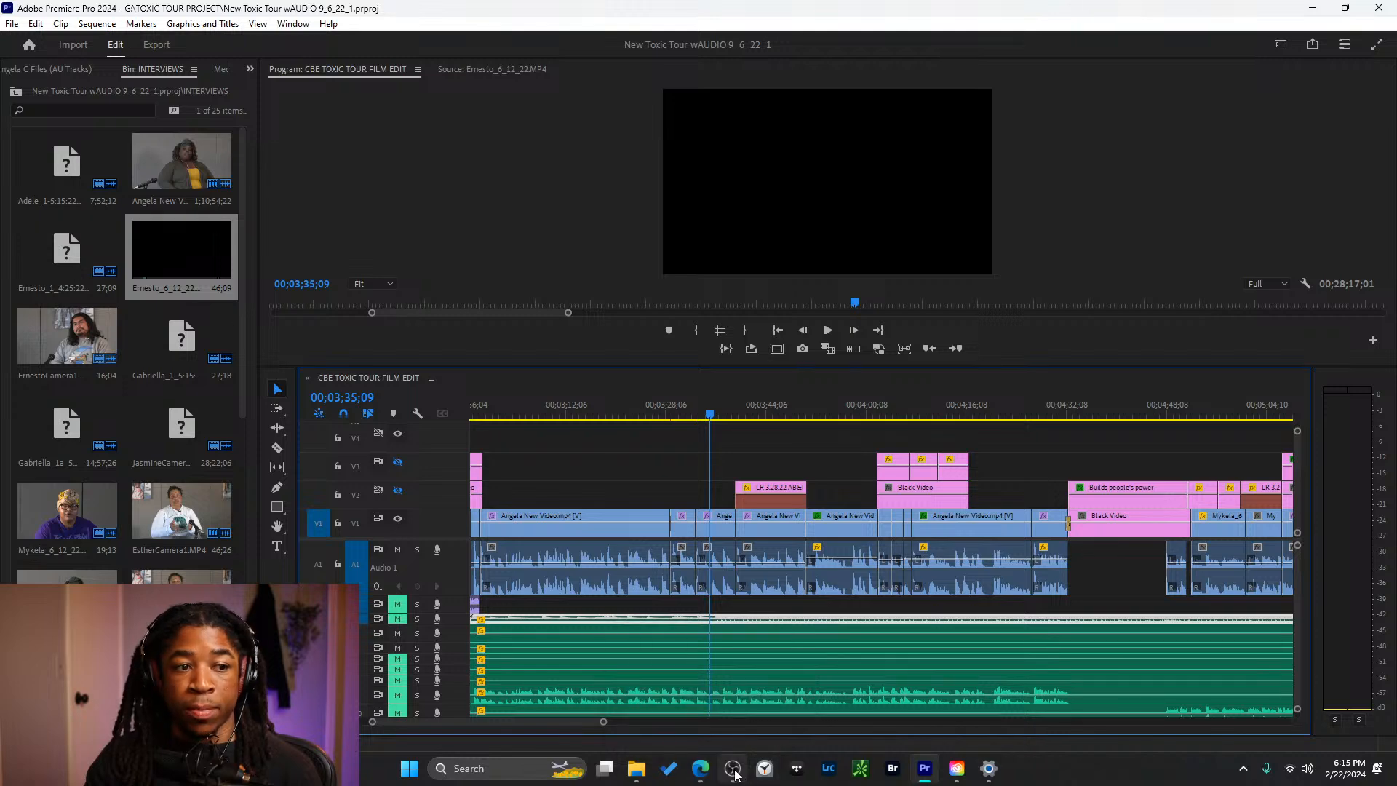
pyautogui.click(732, 769)
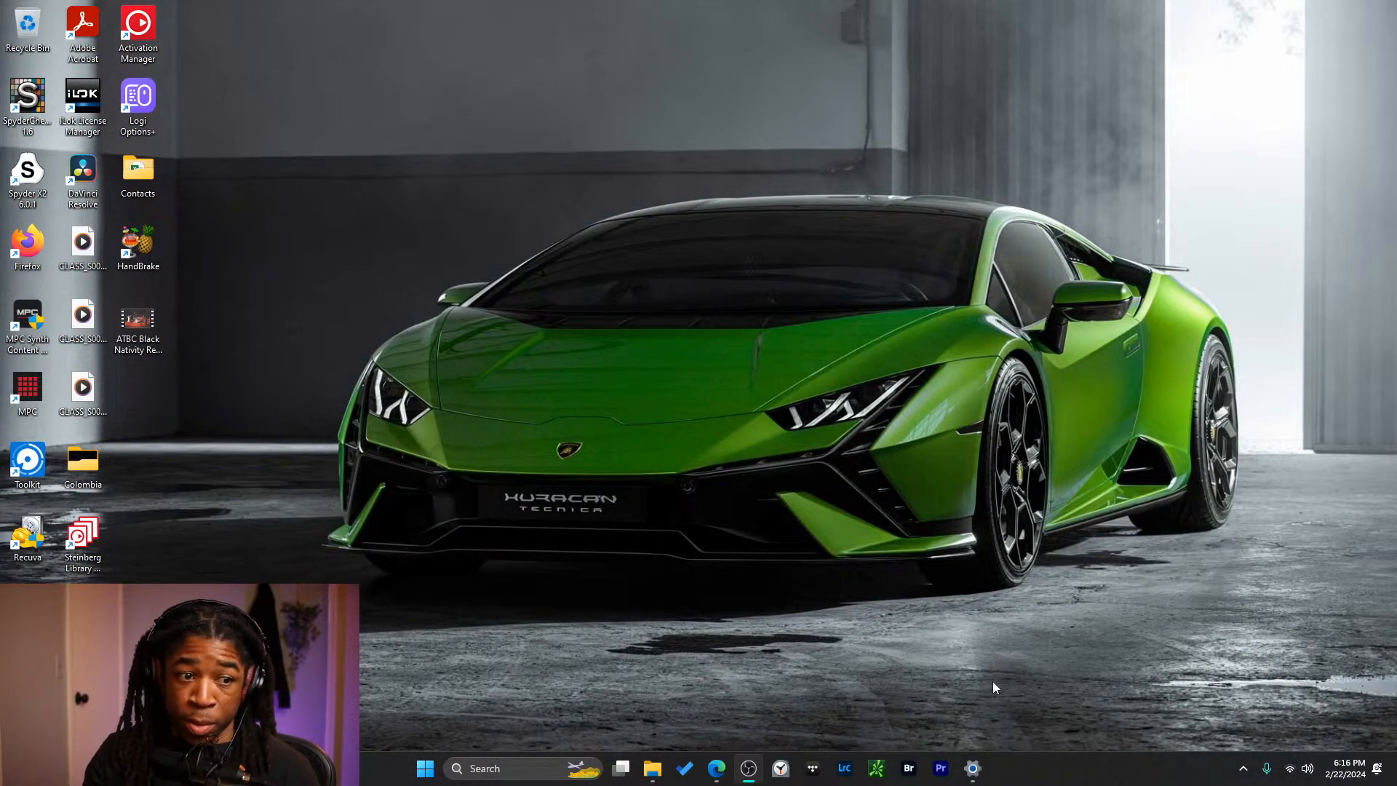
# - Launch Premiere Pro, open the recent project New Toxic Tour wAUDIO 9_6_22_1 and dismiss the Resolve Fonts warning
pyautogui.click(942, 763)
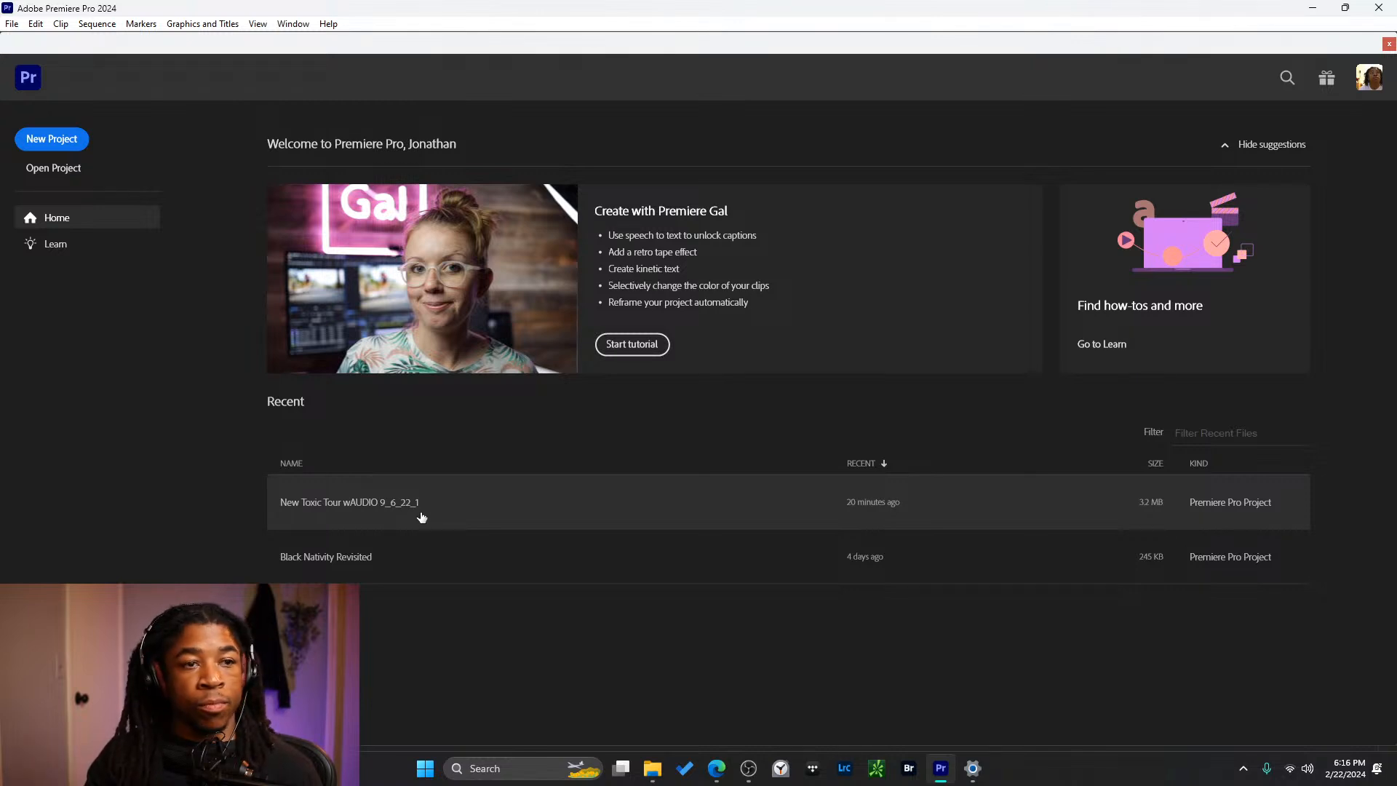
pyautogui.click(421, 512)
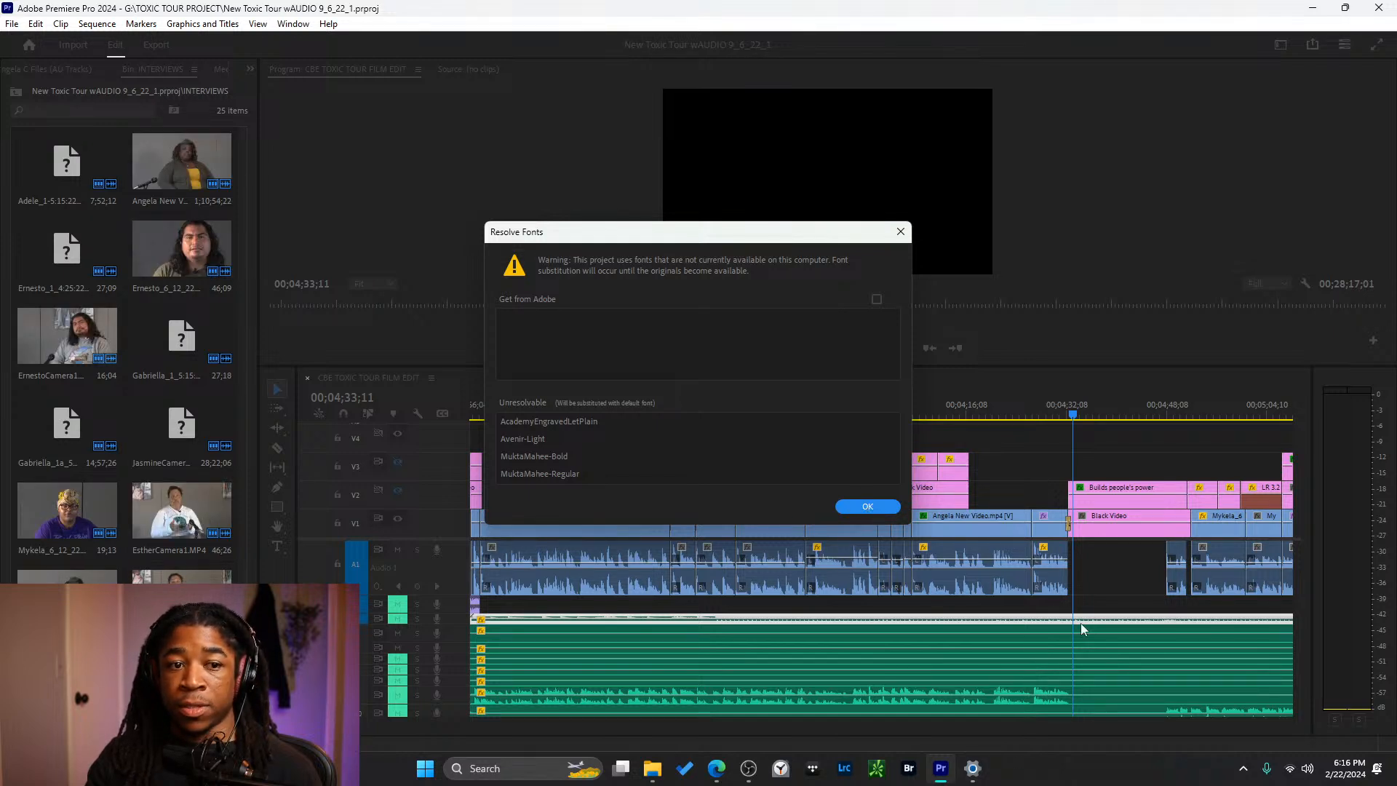
pyautogui.click(900, 233)
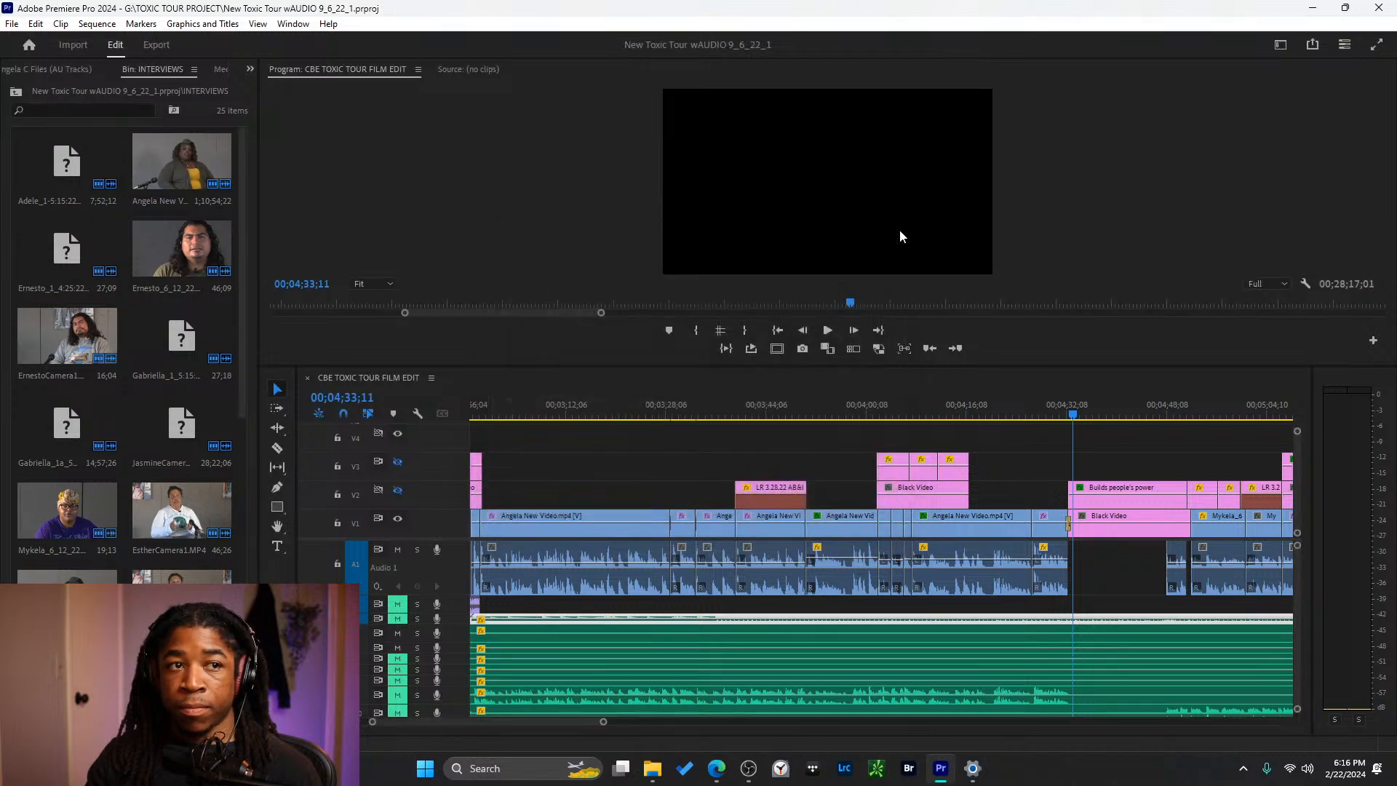
pyautogui.click(745, 774)
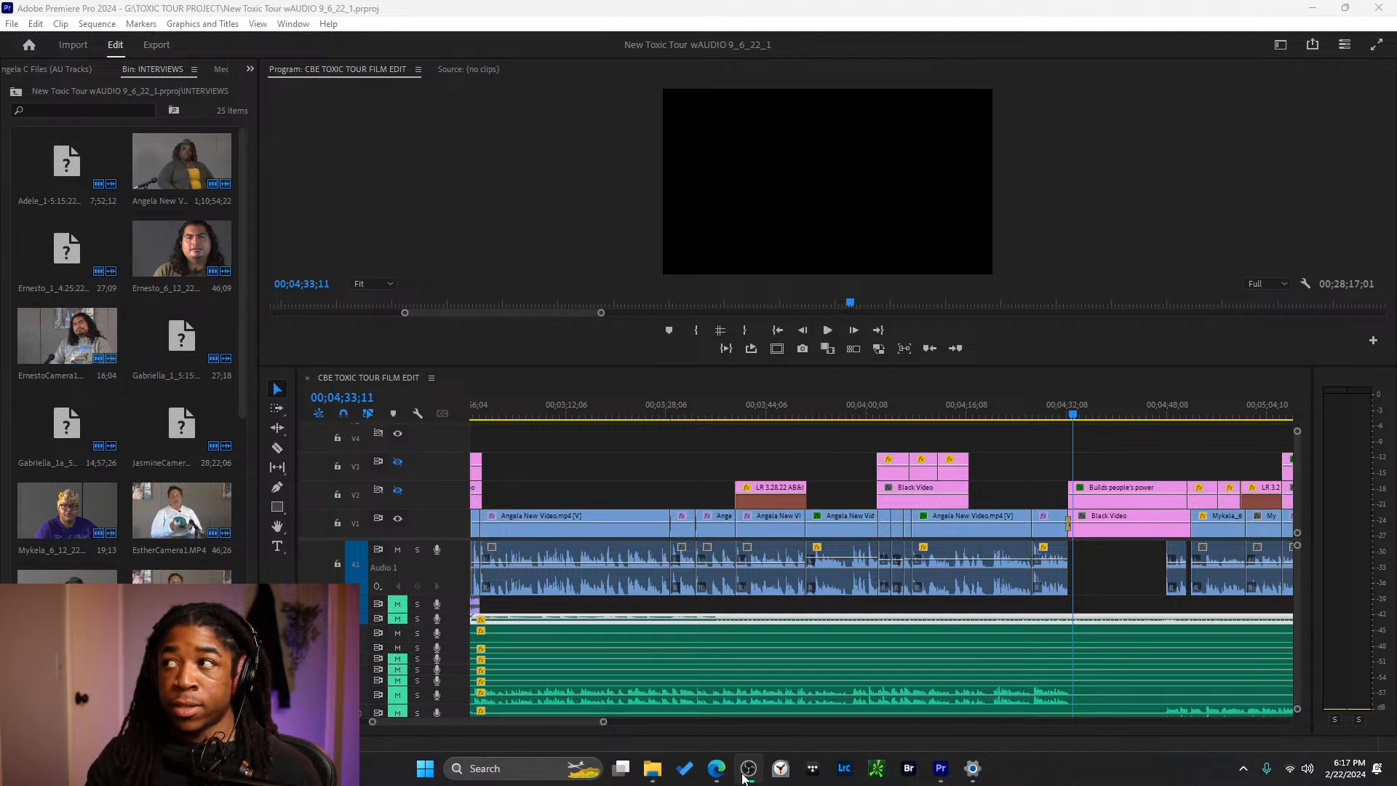
# - Scrub the playhead to 00;03;26;25 on the interview clip and collapse the height of audio track A1
pyautogui.click(641, 401)
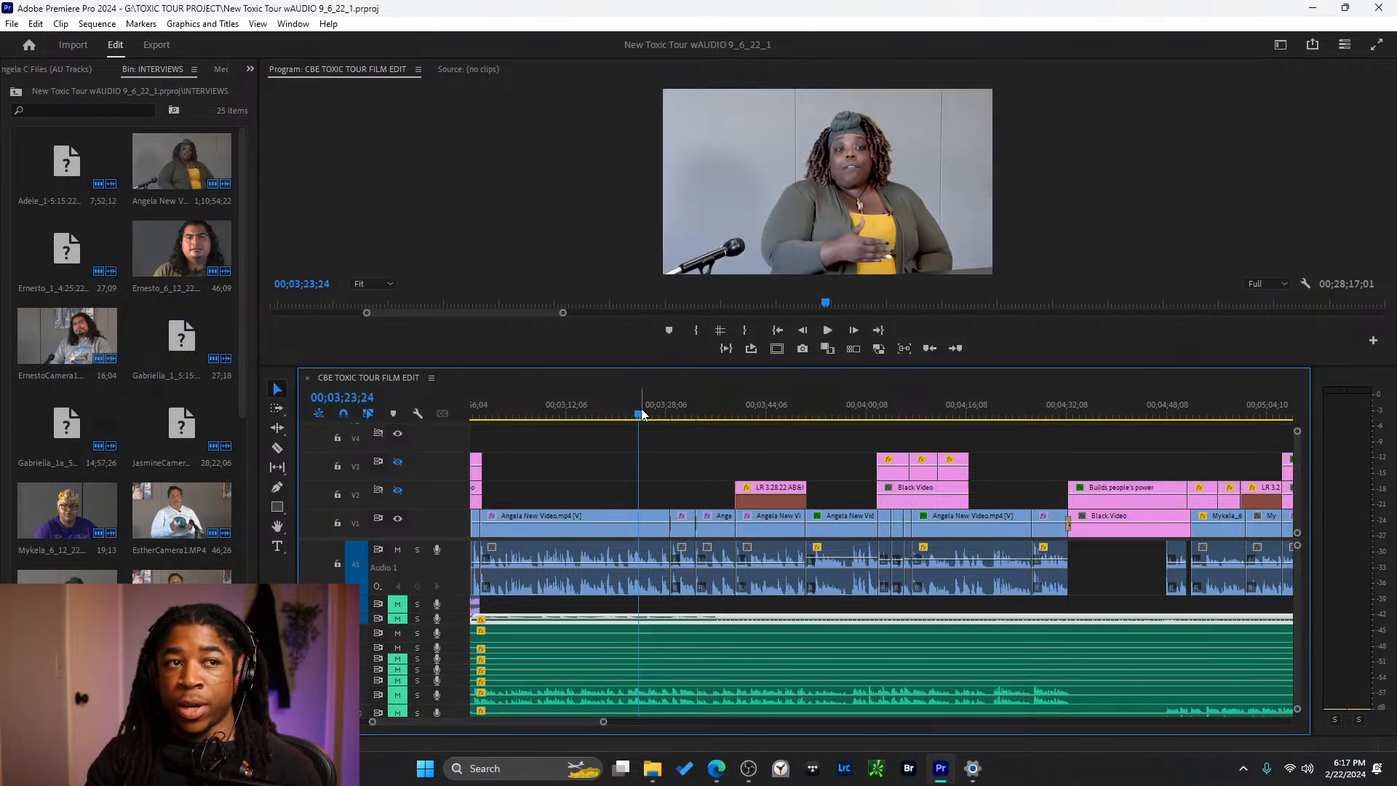
pyautogui.moveTo(641, 414)
pyautogui.mouseDown()
pyautogui.moveTo(689, 418)
pyautogui.moveTo(657, 418)
pyautogui.mouseUp()
pyautogui.scroll(4, 668, 510)
pyautogui.scroll(4, 662, 499)
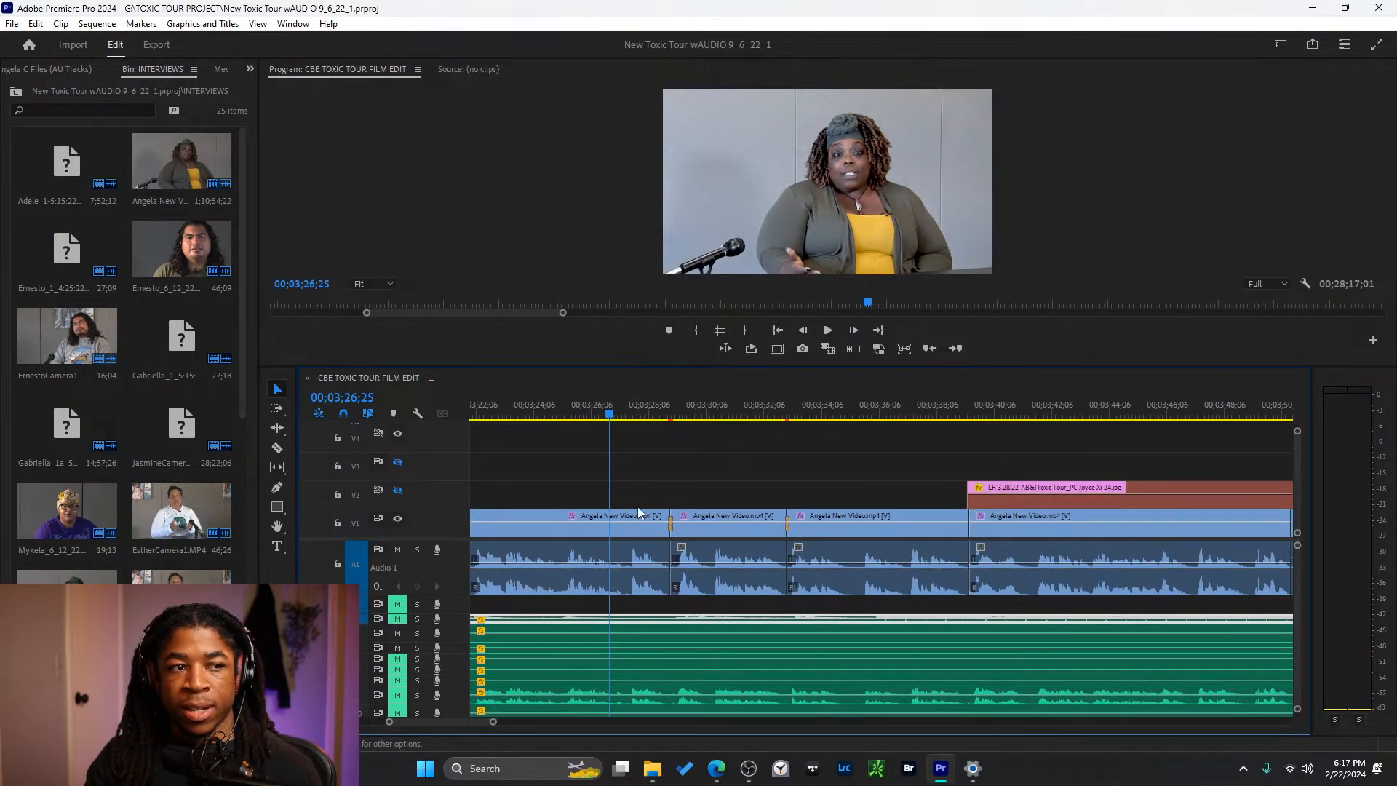
pyautogui.scroll(-8, 637, 506)
pyautogui.scroll(-1, 604, 521)
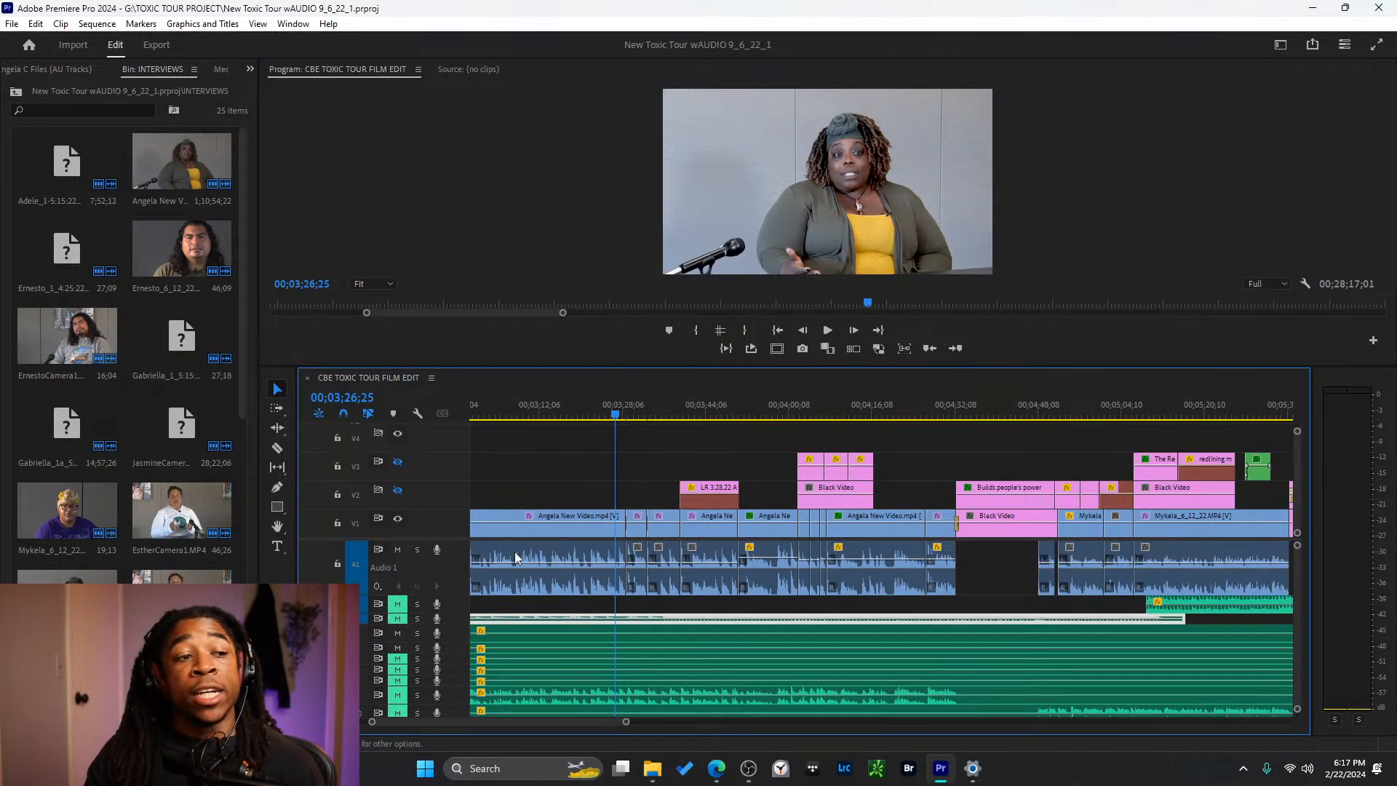
pyautogui.doubleClick(447, 591)
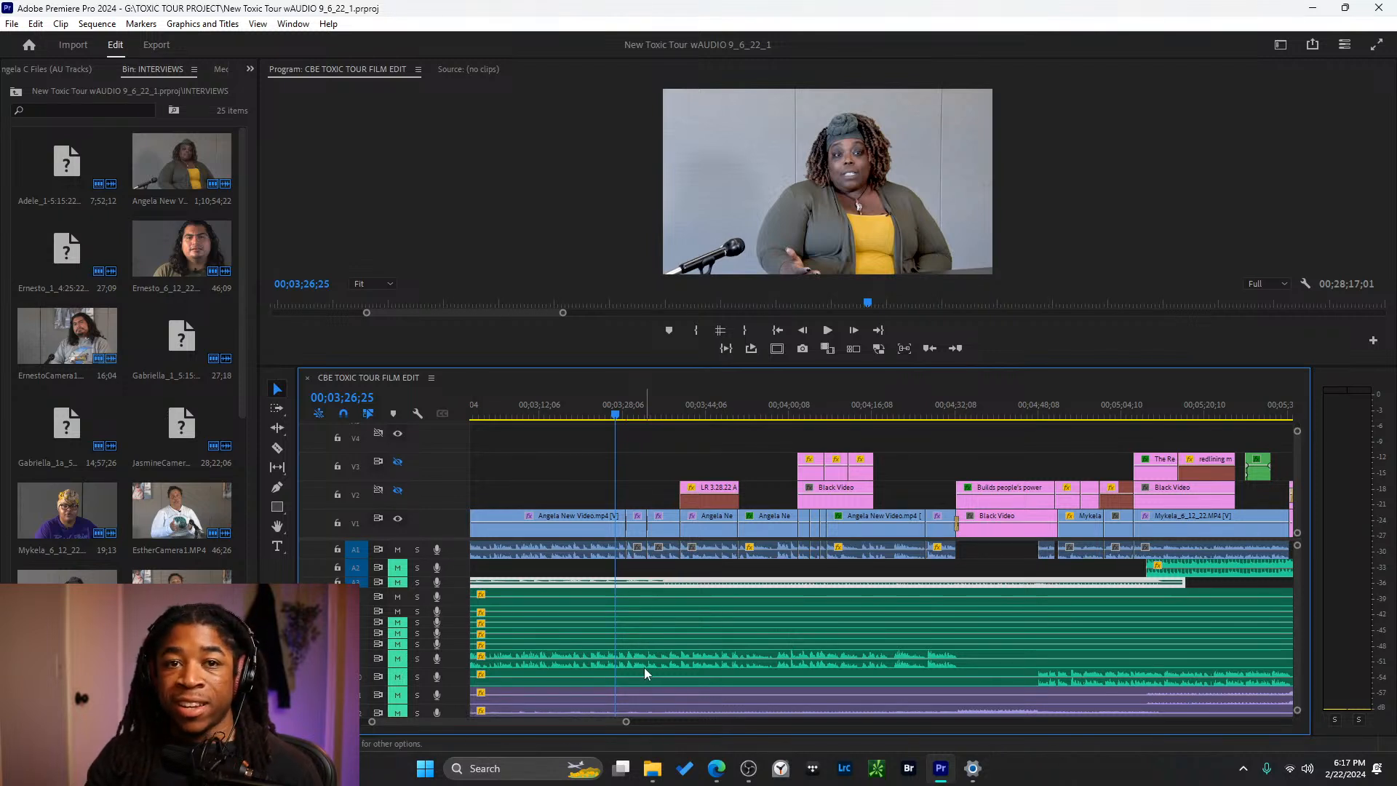
pyautogui.click(755, 780)
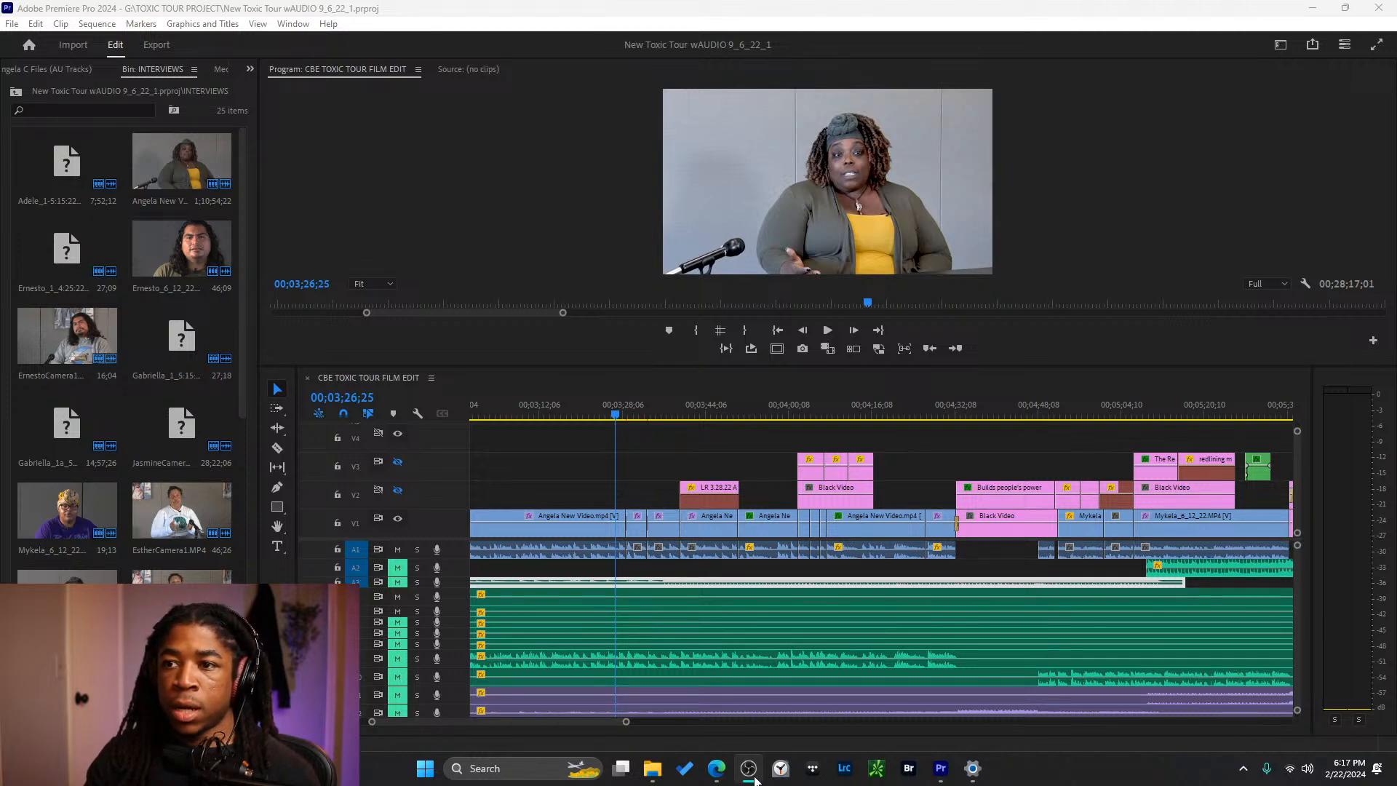
# - Disable the video stream for Adobe Monitor 2 in the Playback preferences and apply the change
pyautogui.click(38, 27)
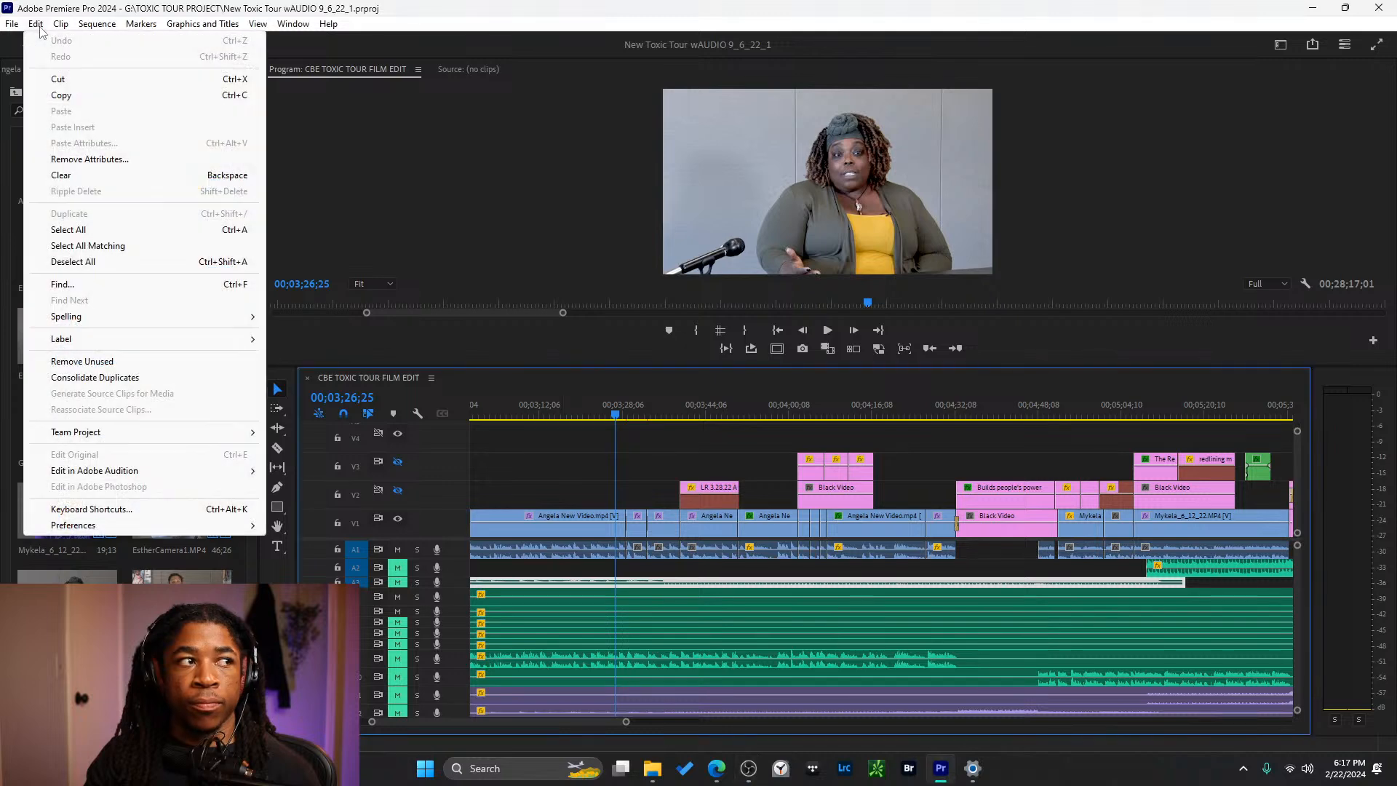
pyautogui.moveTo(169, 526)
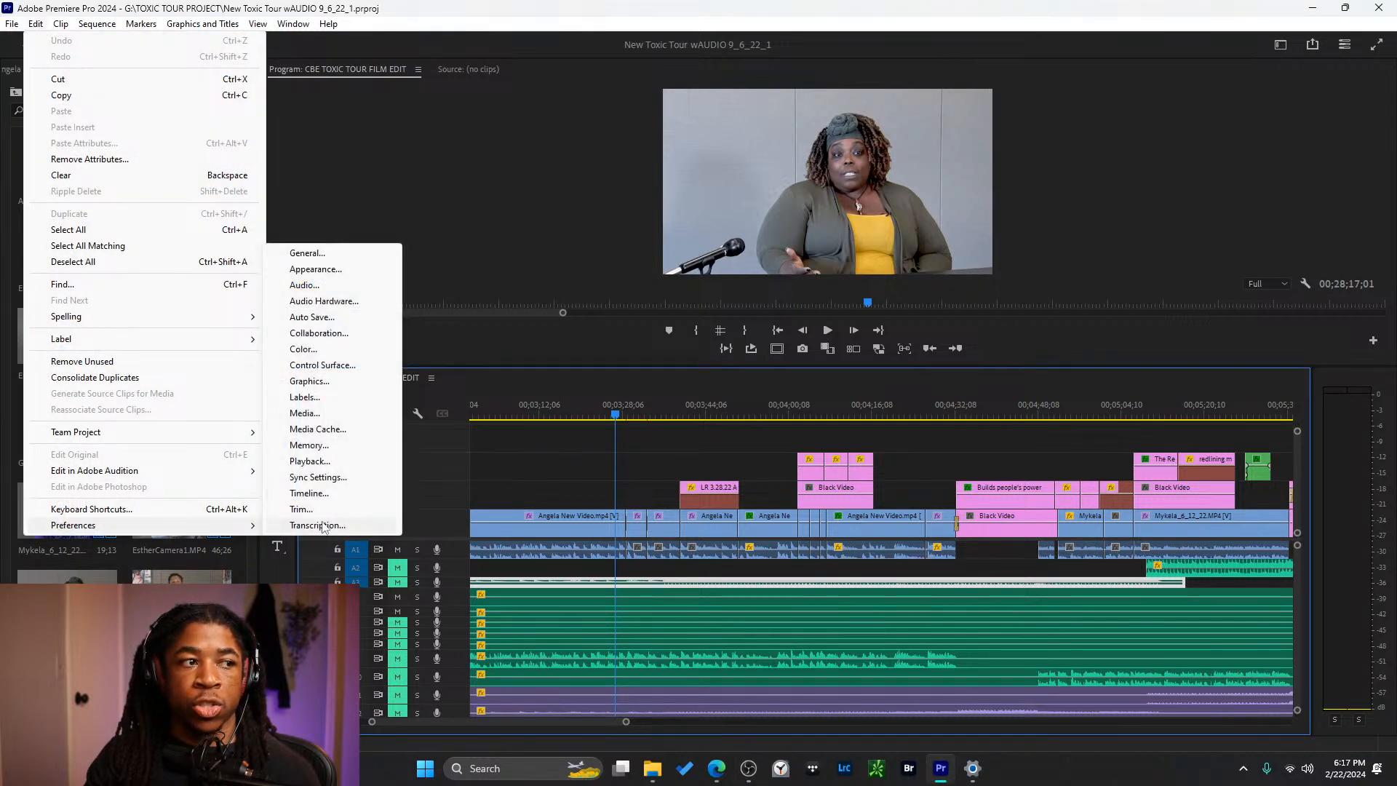
pyautogui.click(336, 461)
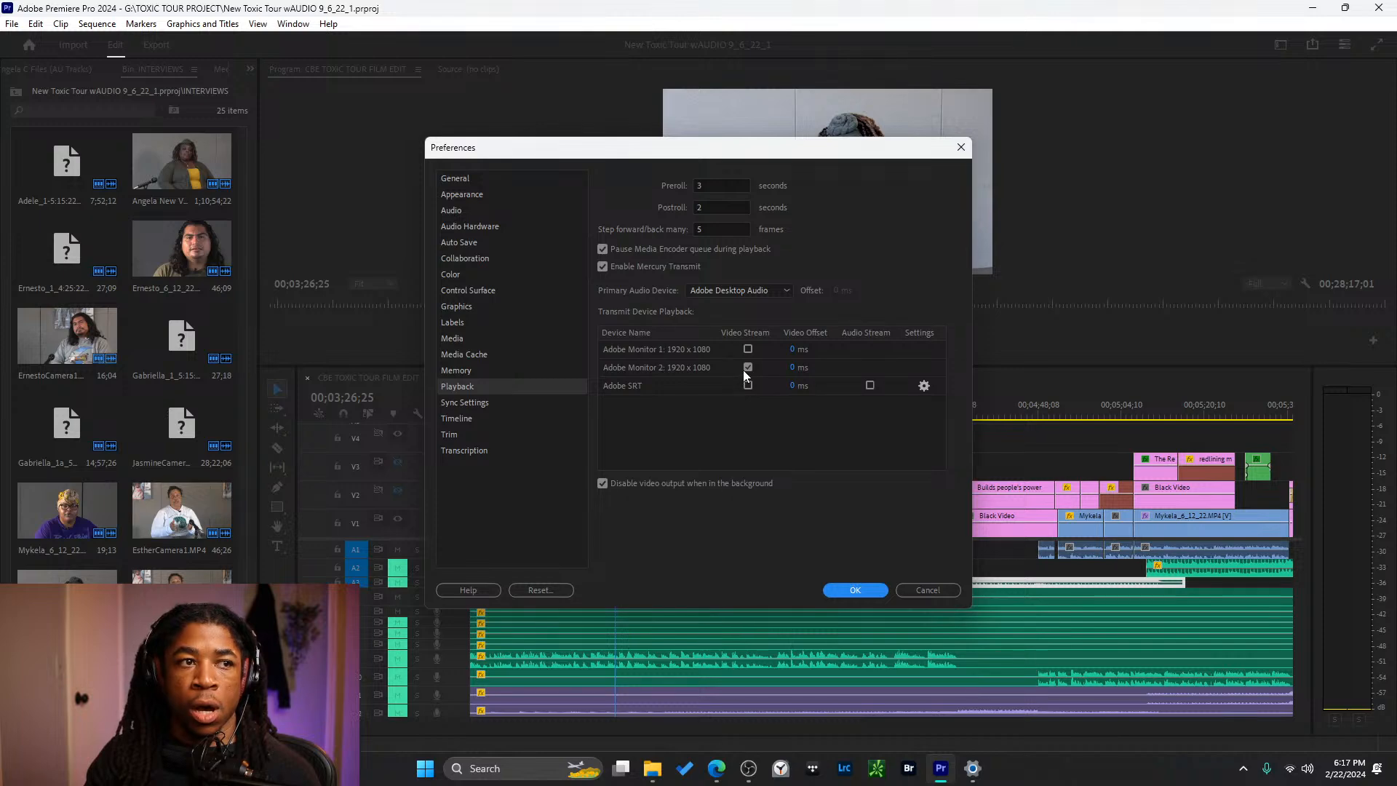
pyautogui.click(745, 368)
pyautogui.click(860, 590)
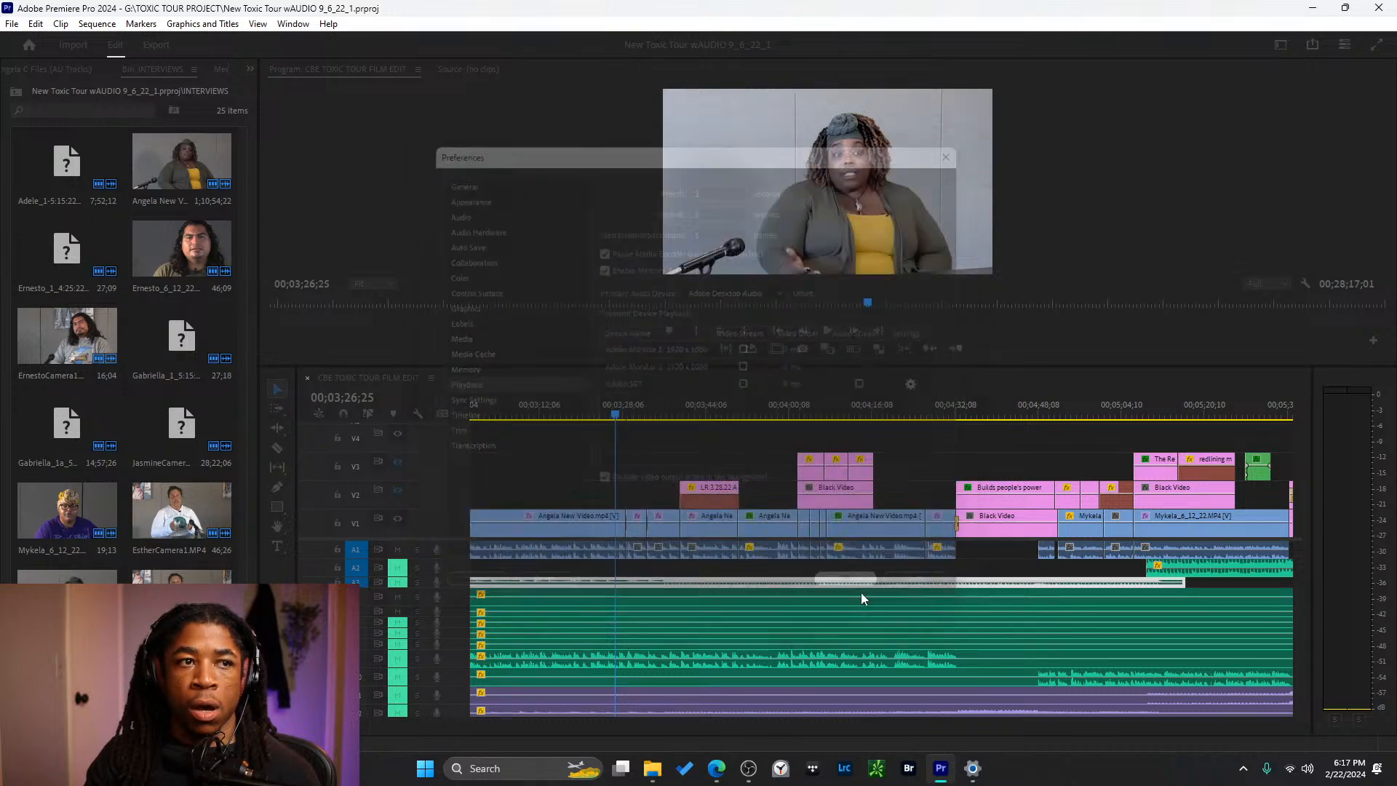
# - Play the sequence from just after the one-minute mark and stop it at 00;01;06;23
pyautogui.rightClick(859, 587)
pyautogui.click(728, 450)
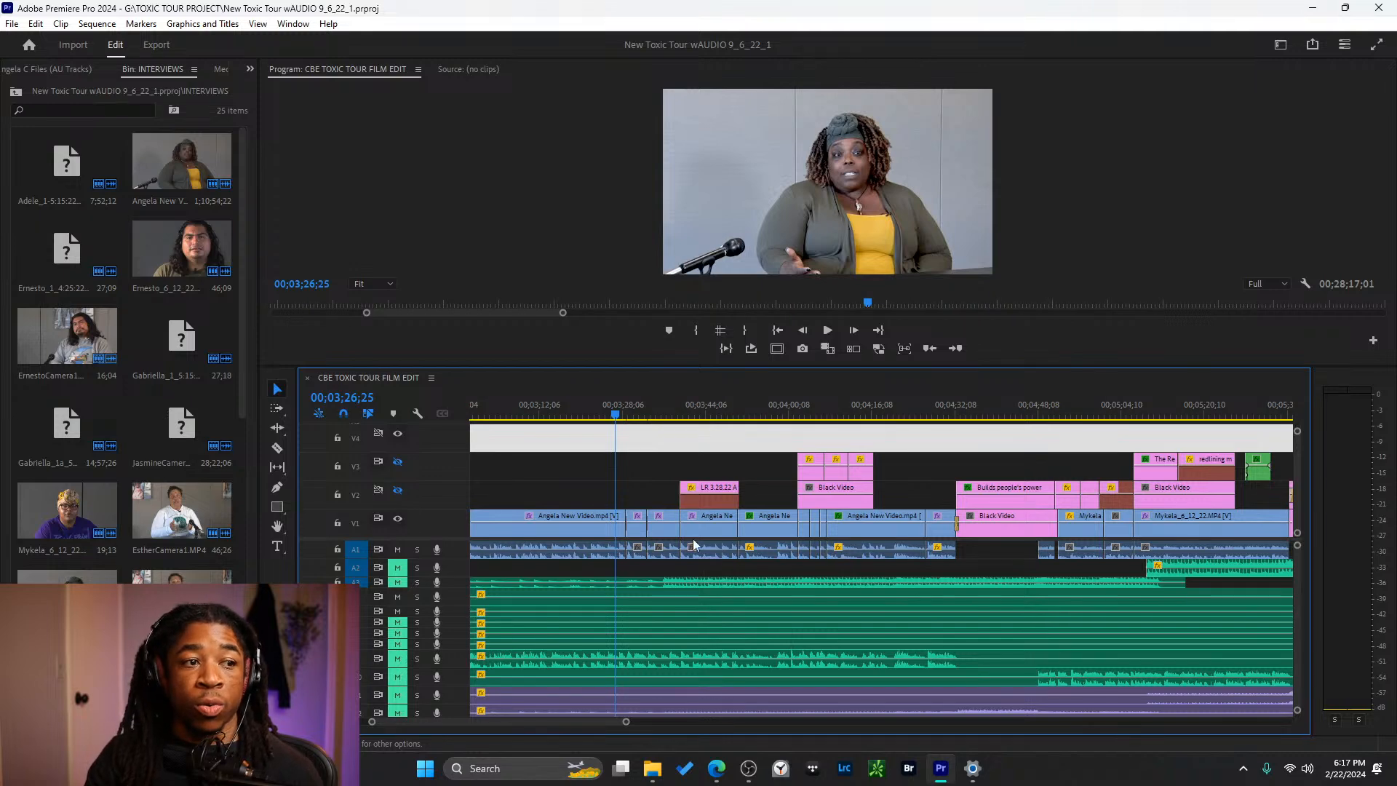
pyautogui.hscroll(-10, 664, 539)
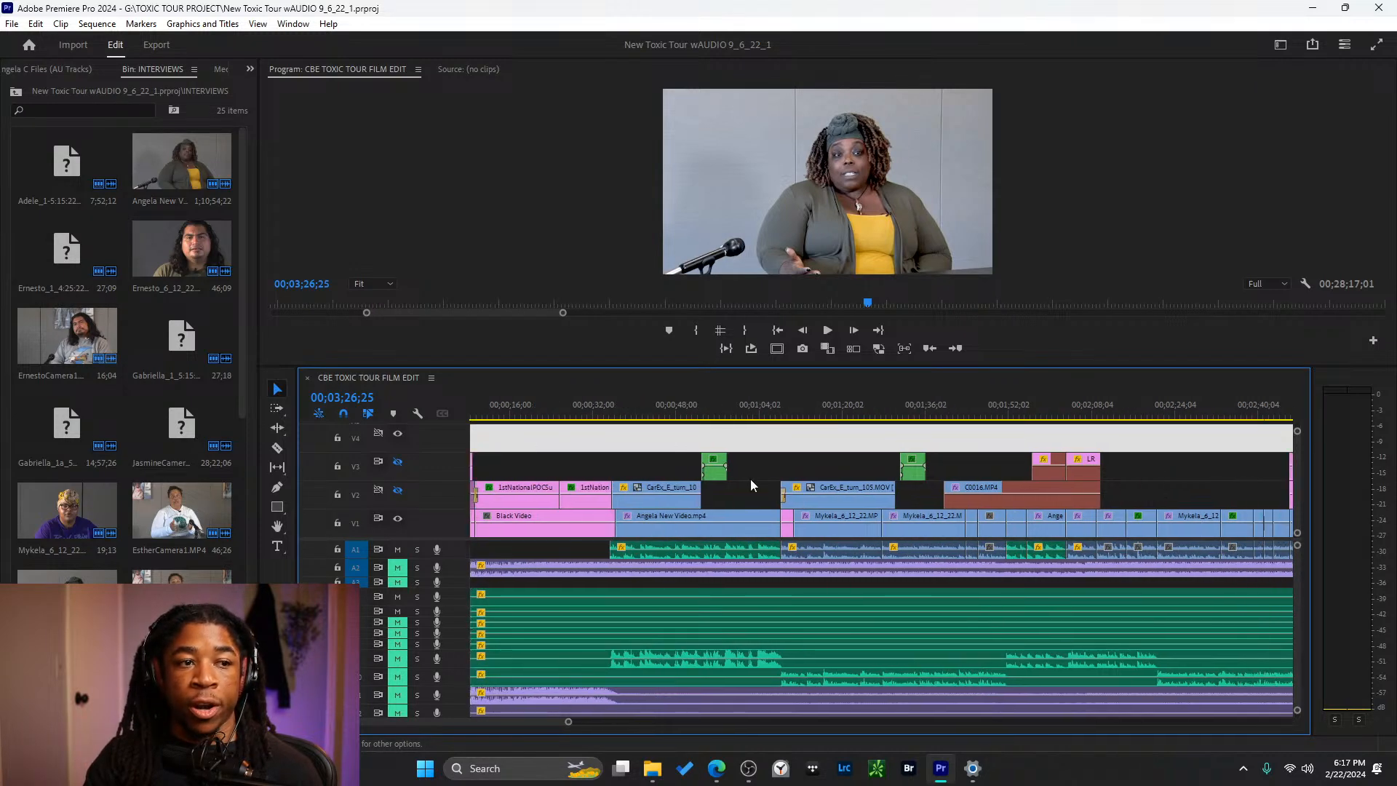
pyautogui.moveTo(747, 414); pyautogui.dragTo(750, 414)
pyautogui.press('space')
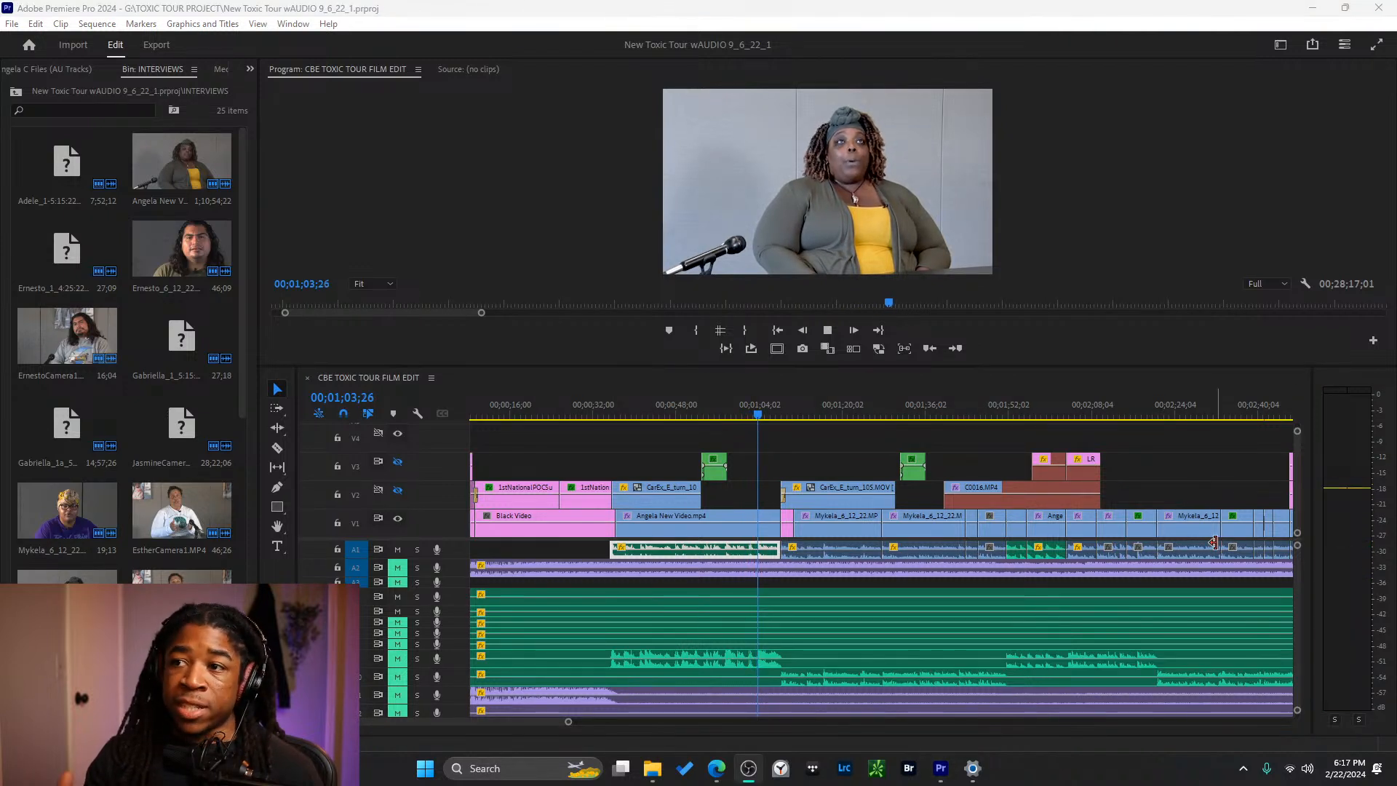
pyautogui.click(811, 462)
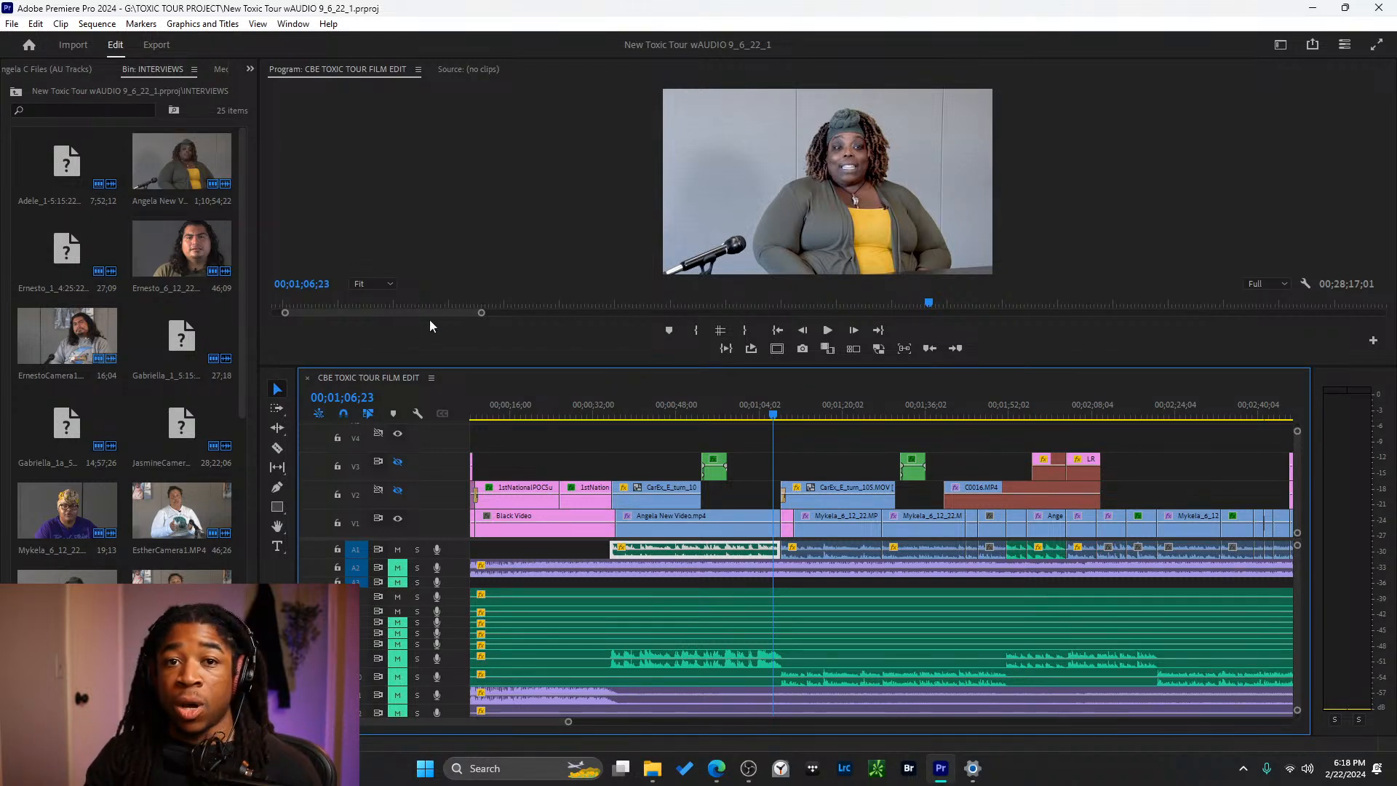
# - Look through the video and audio items in the INTERVIEWS bin
pyautogui.scroll(-7, 133, 337)
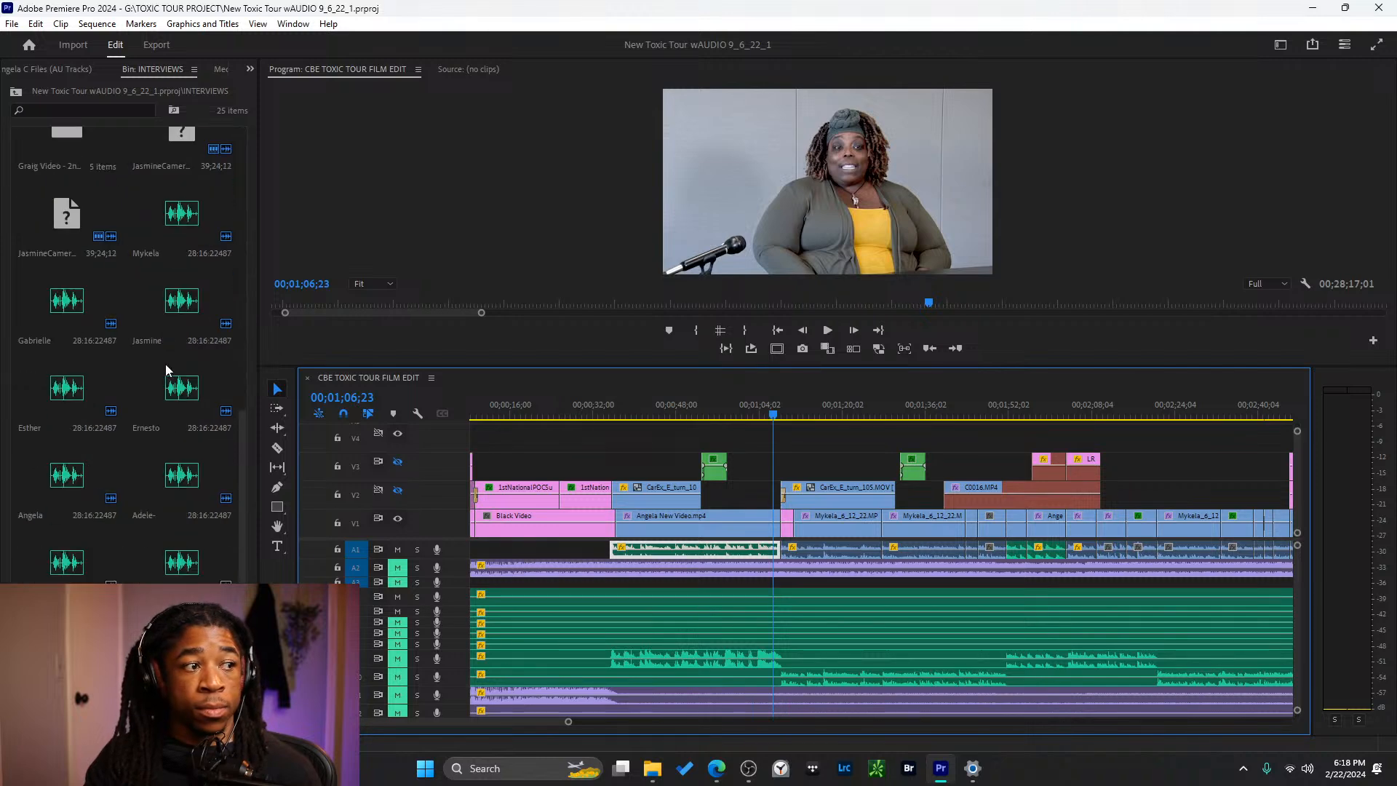
pyautogui.scroll(1, 133, 338)
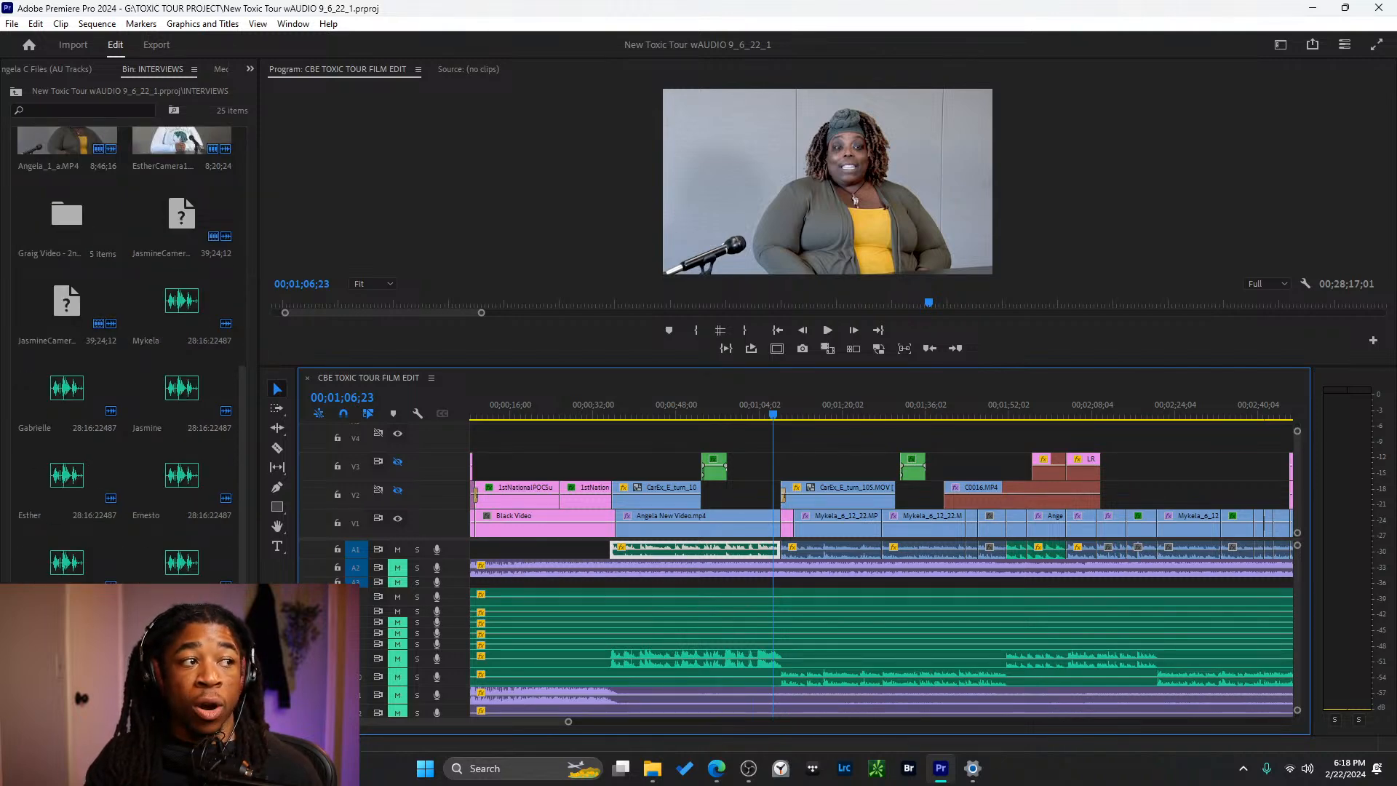
pyautogui.scroll(2, 134, 338)
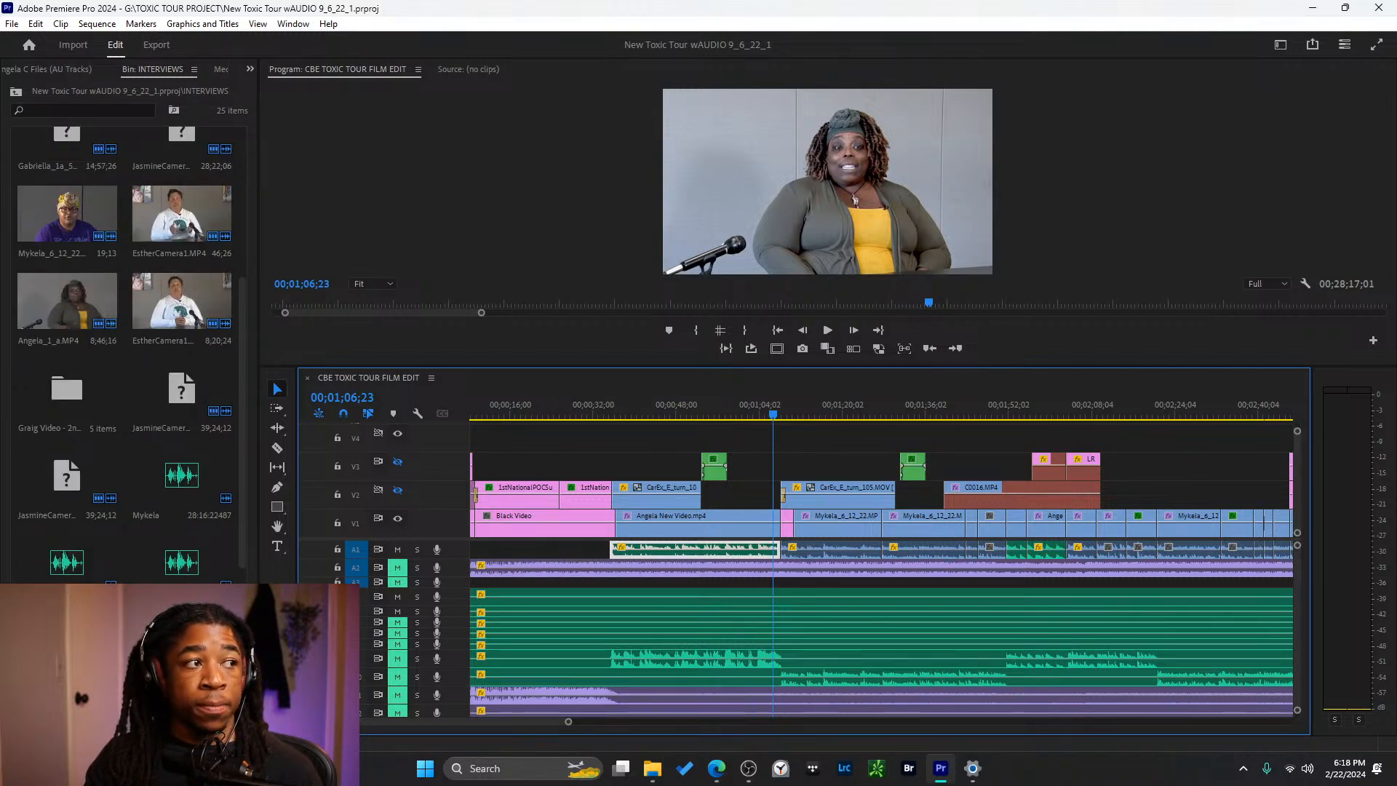
pyautogui.scroll(3, 124, 349)
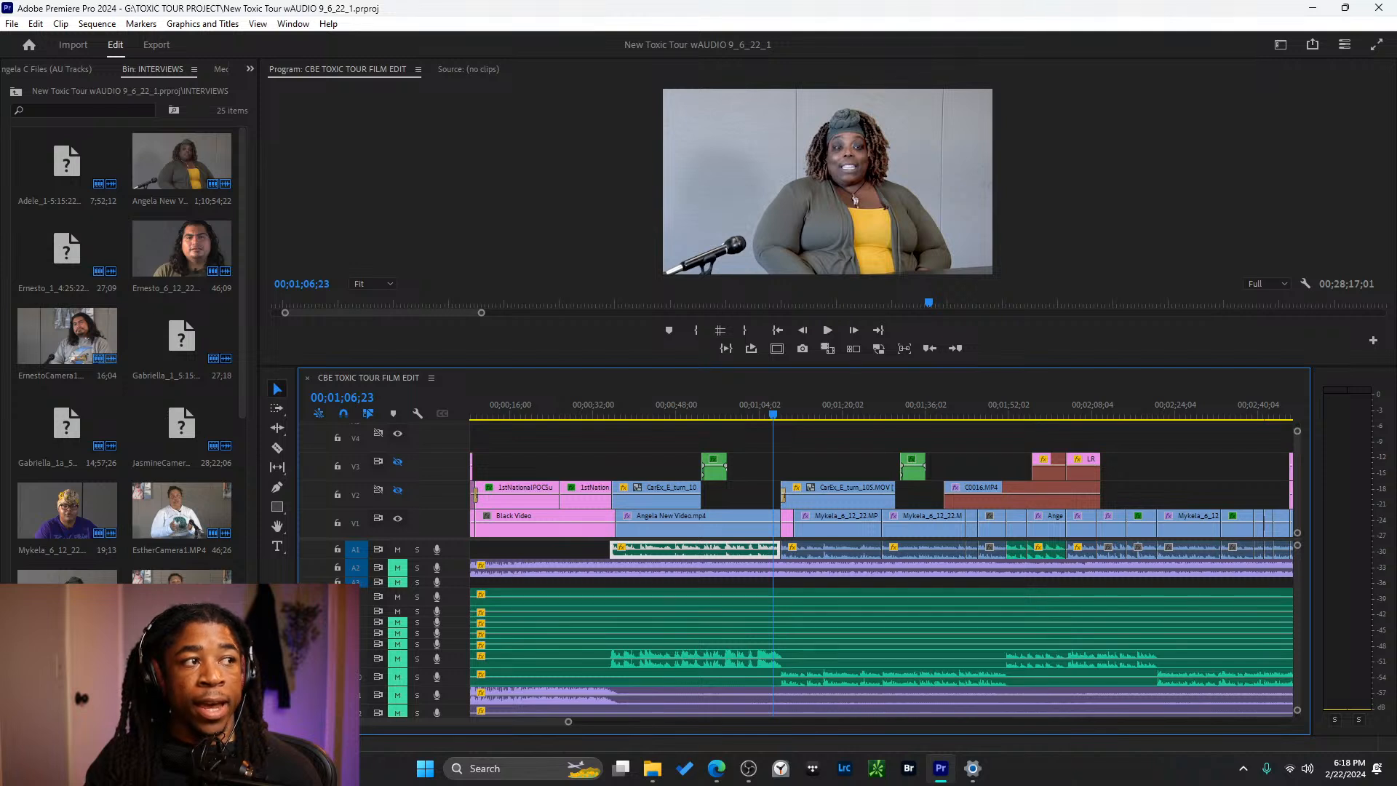
pyautogui.scroll(-6, 124, 349)
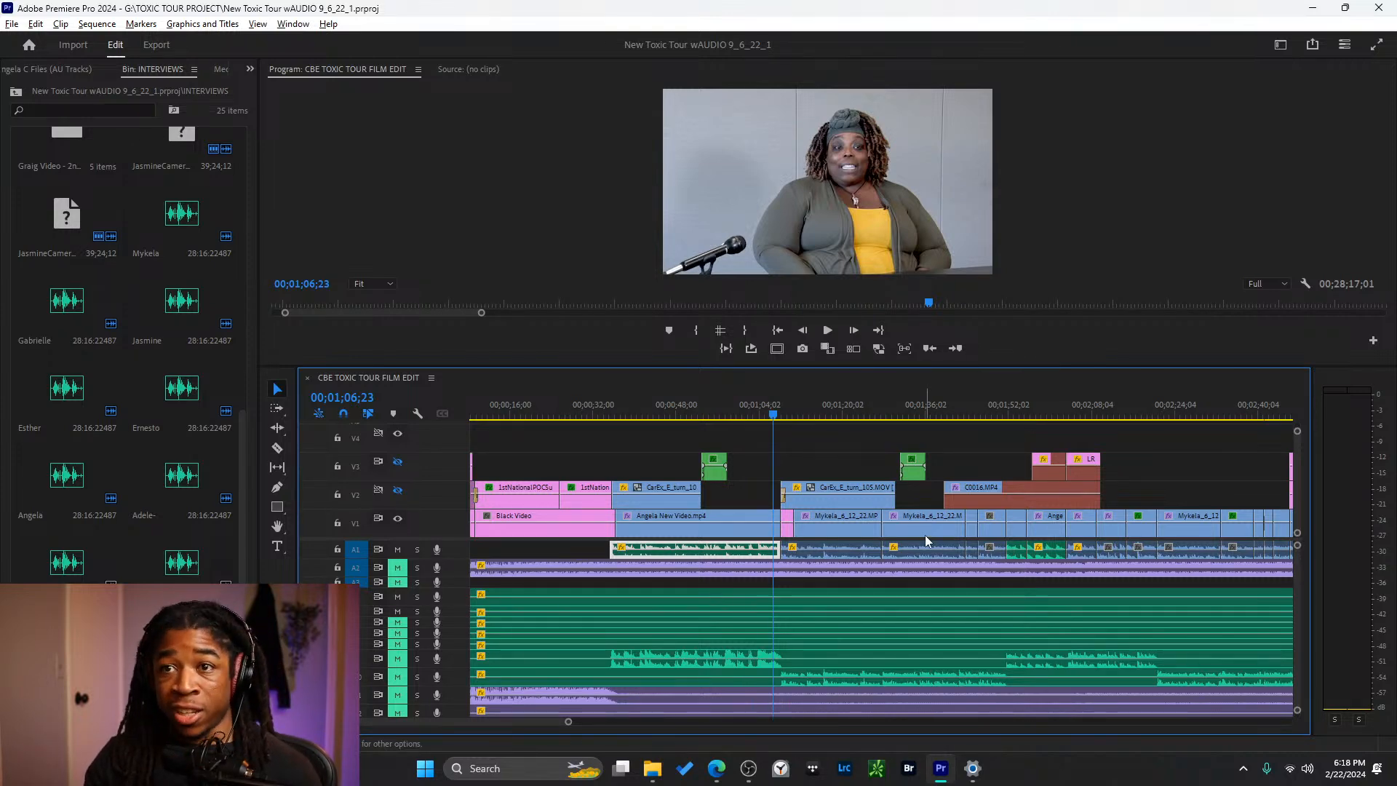
# - Move the playhead to 00;02;10;28 on the V1 interview clip just after the red overlay clips end
pyautogui.hscroll(5, 925, 539)
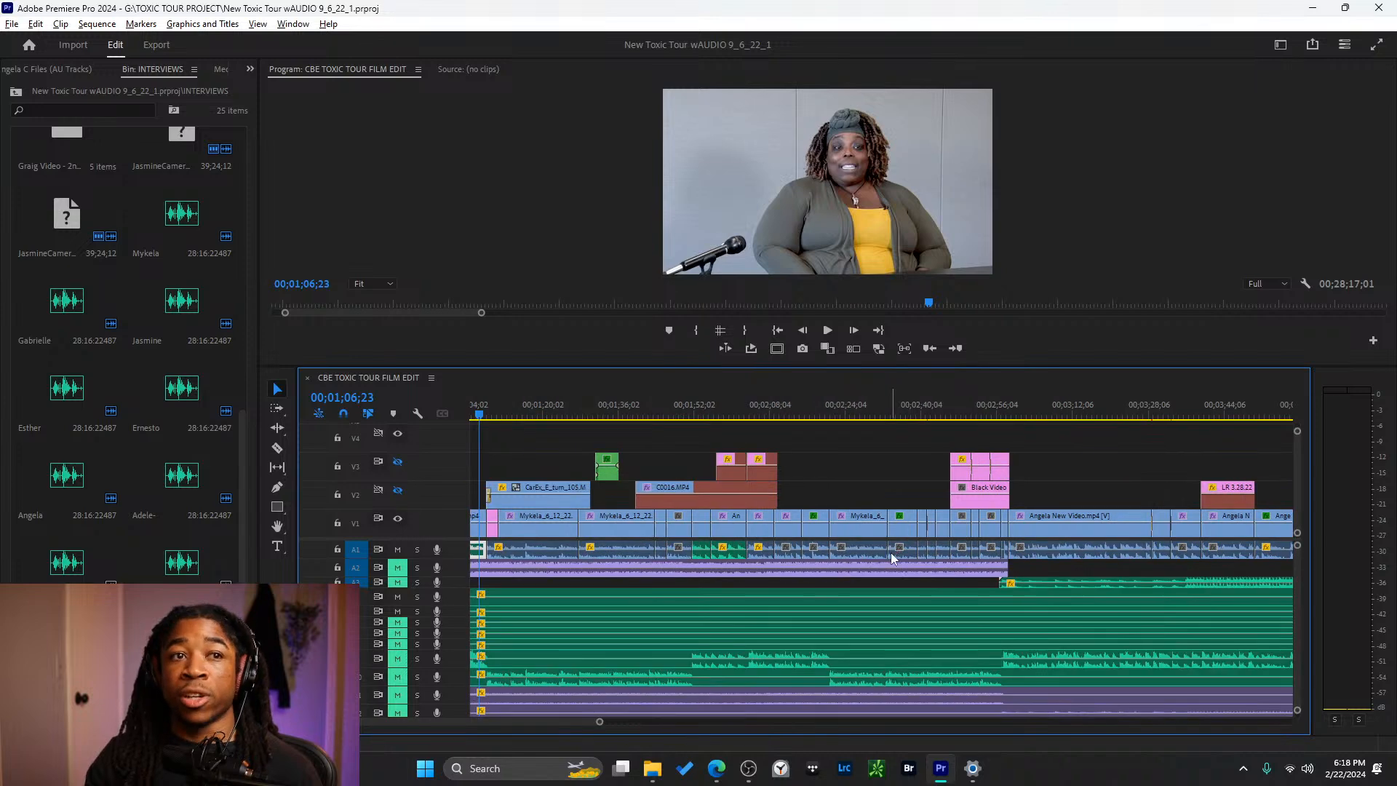
pyautogui.keyDown('alt'); pyautogui.scroll(2, 891, 552); pyautogui.keyUp('alt')
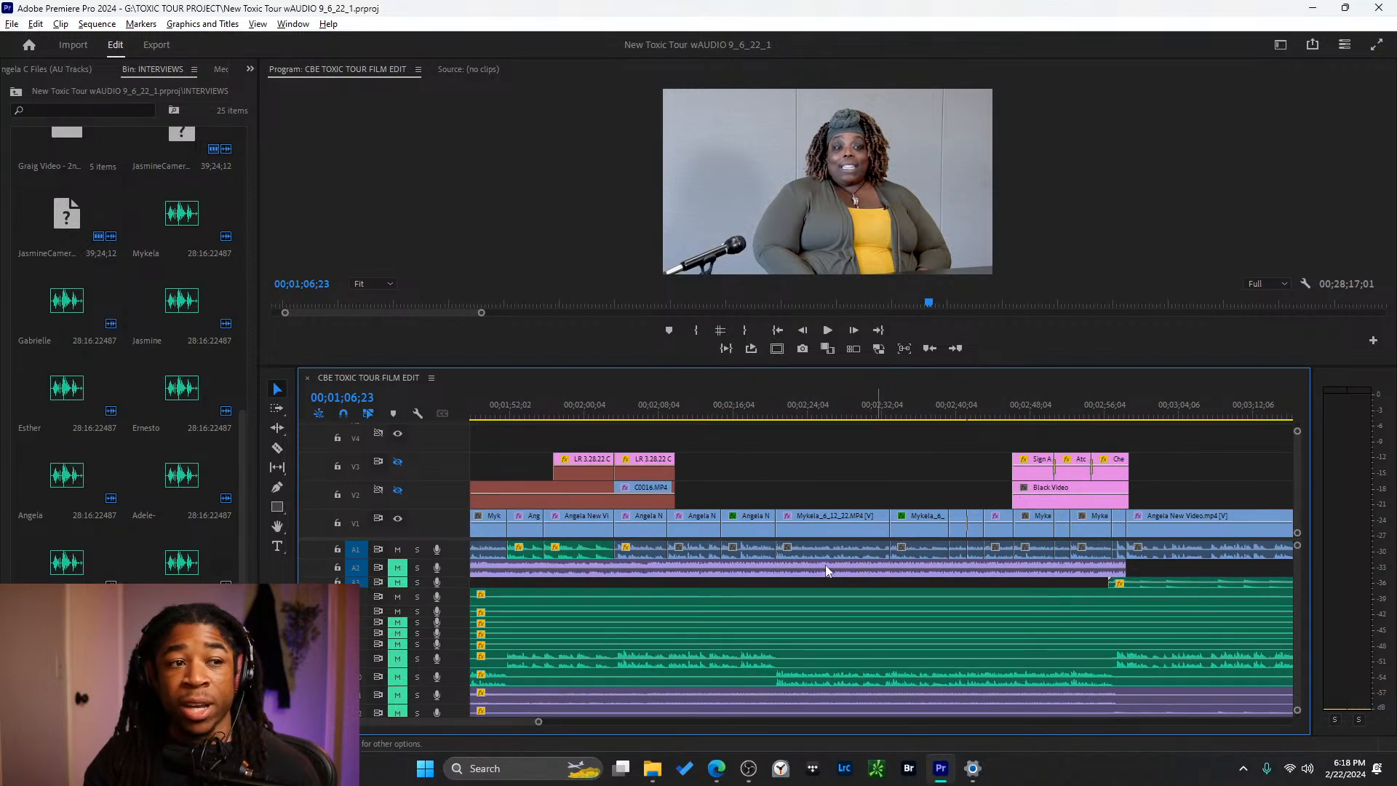
pyautogui.keyDown('alt'); pyautogui.scroll(3, 643, 528); pyautogui.keyUp('alt')
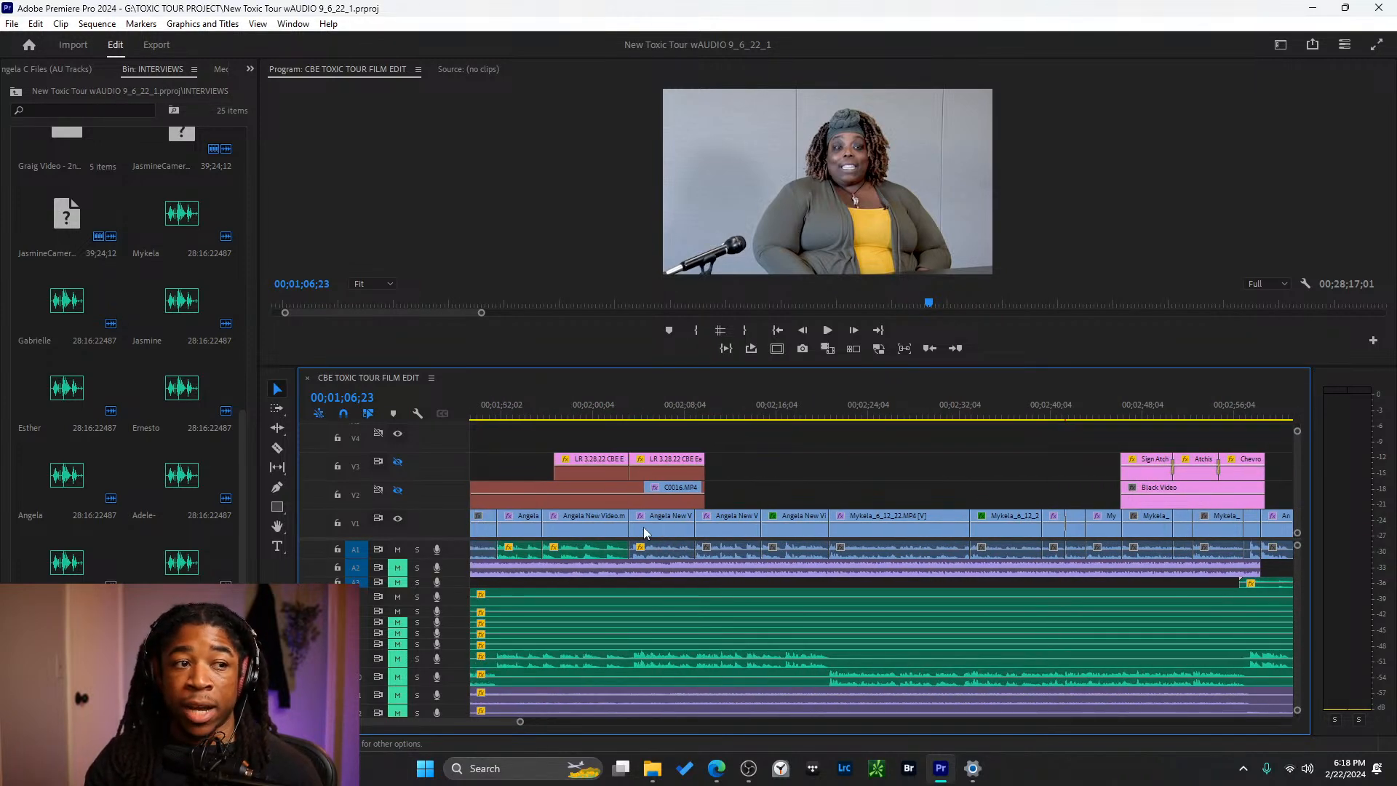
pyautogui.keyDown('alt'); pyautogui.scroll(4, 643, 533); pyautogui.keyUp('alt')
pyautogui.moveTo(731, 406); pyautogui.dragTo(864, 438)
pyautogui.scroll(3, 842, 521)
pyautogui.click(1052, 405)
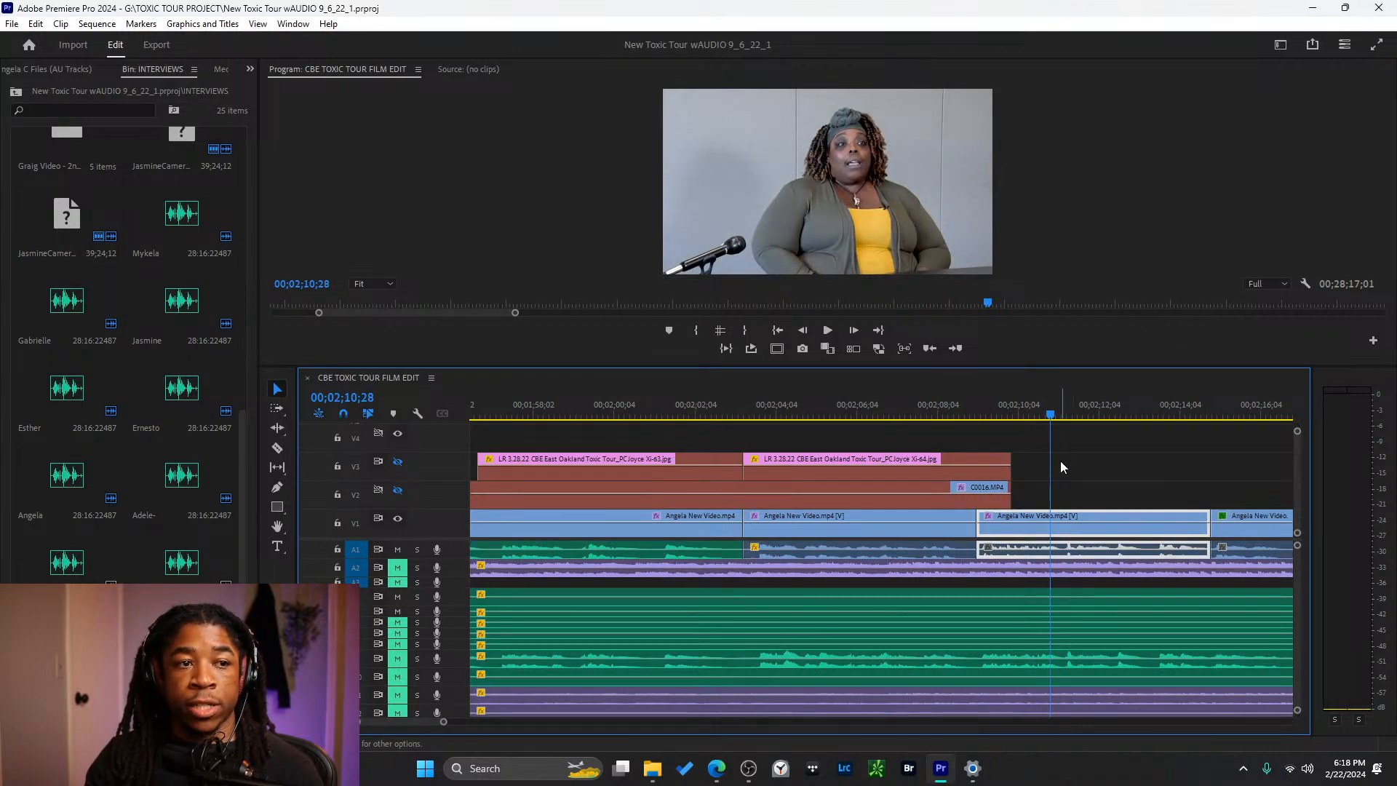
# - Copy the interview clip under the playhead and check the Paste Attributes options for the preceding V1 clip without applying them
pyautogui.rightClick(1063, 532)
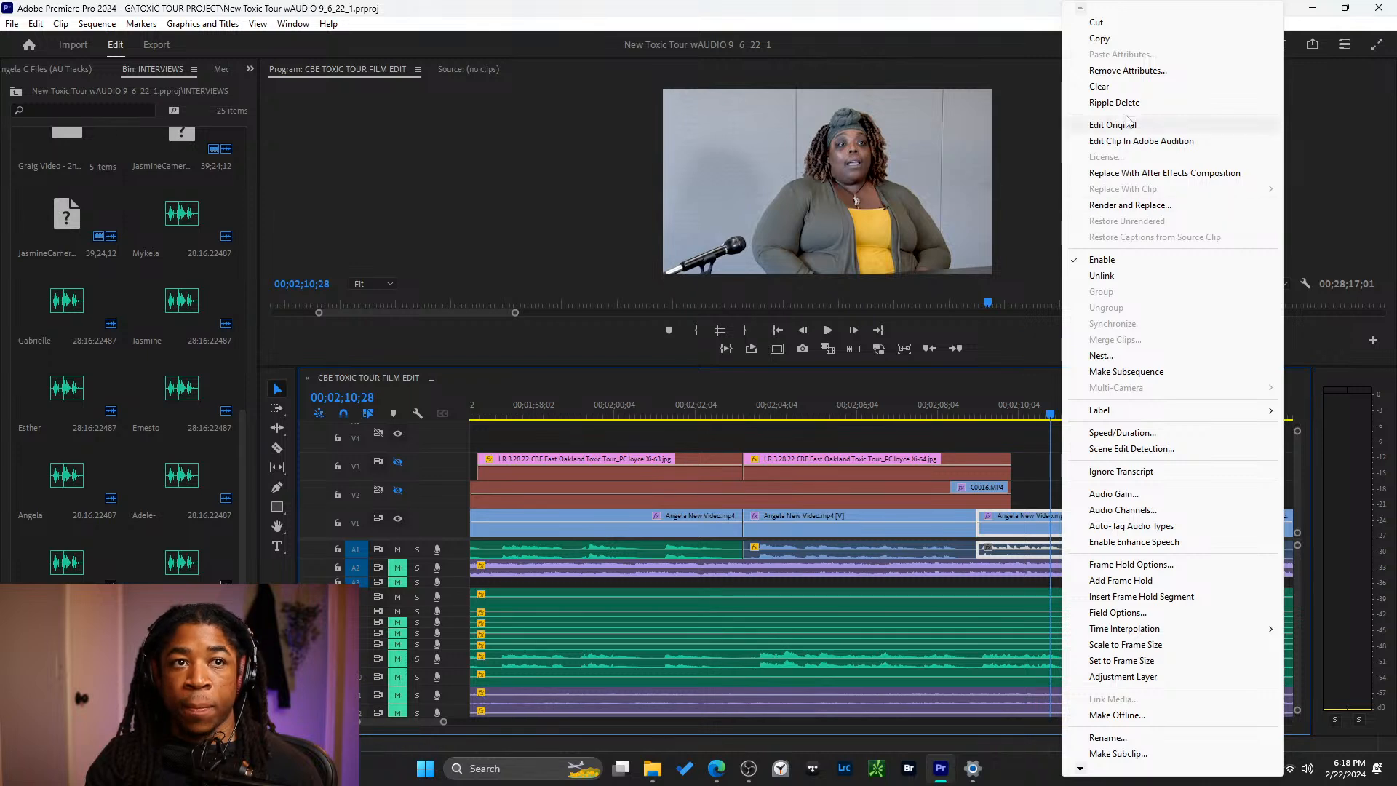
pyautogui.click(1130, 42)
pyautogui.click(877, 520)
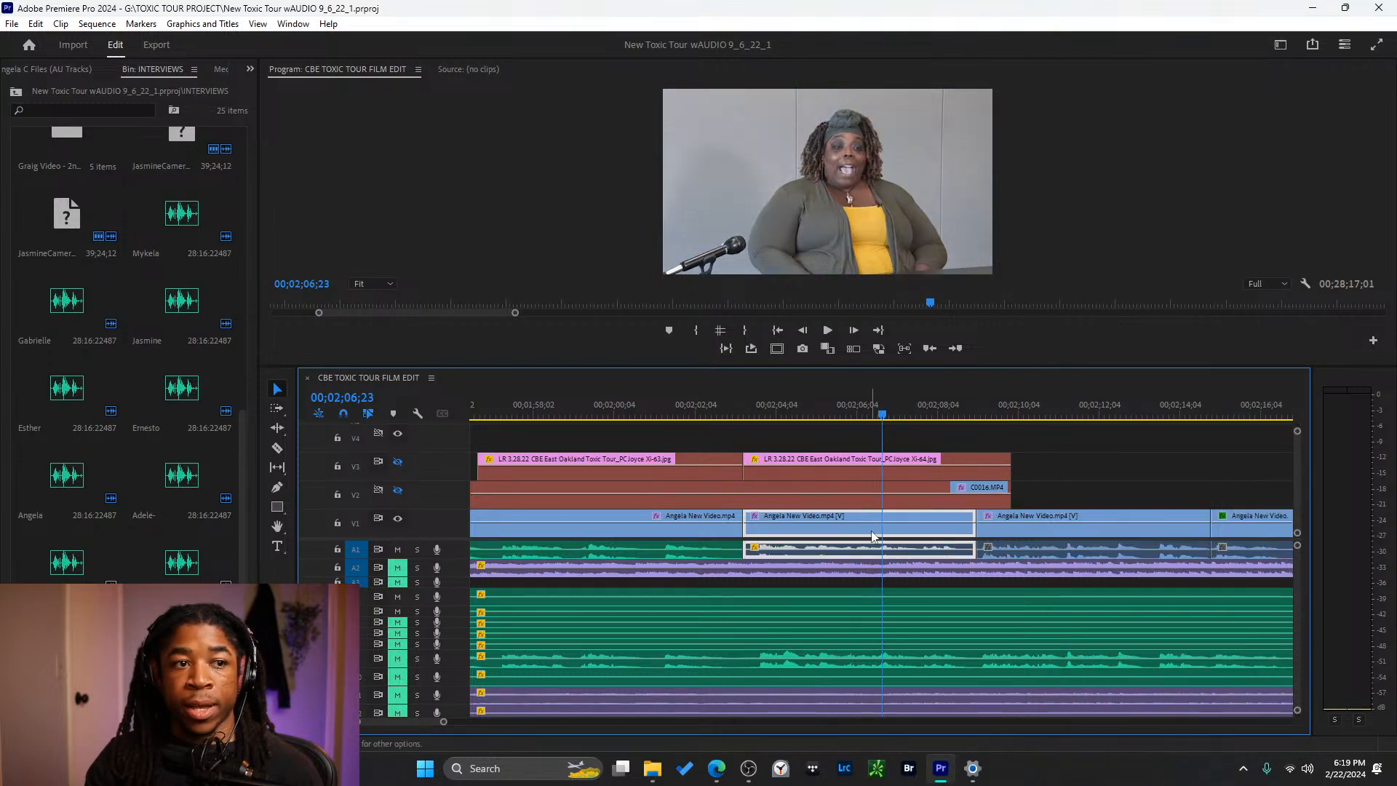
pyautogui.click(1043, 472)
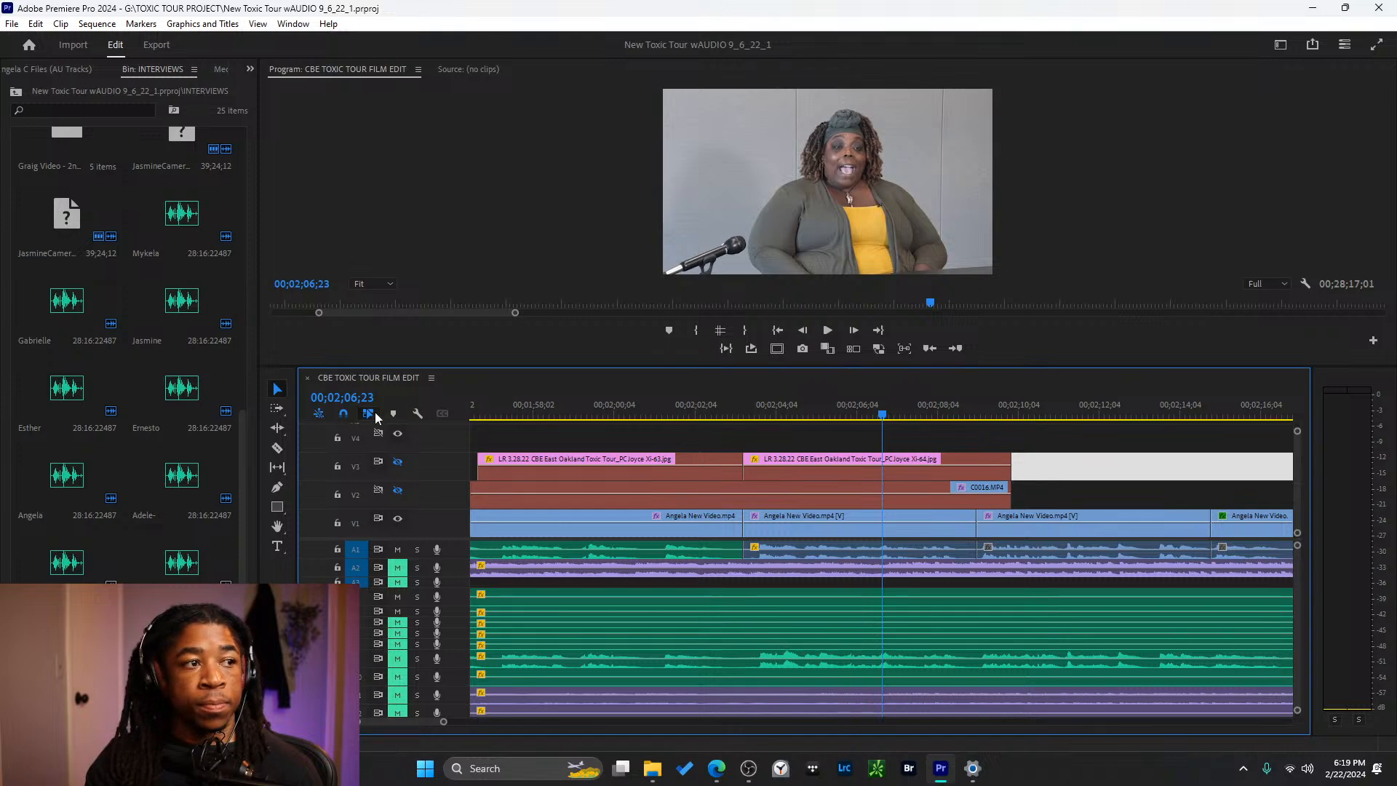
pyautogui.rightClick(895, 559)
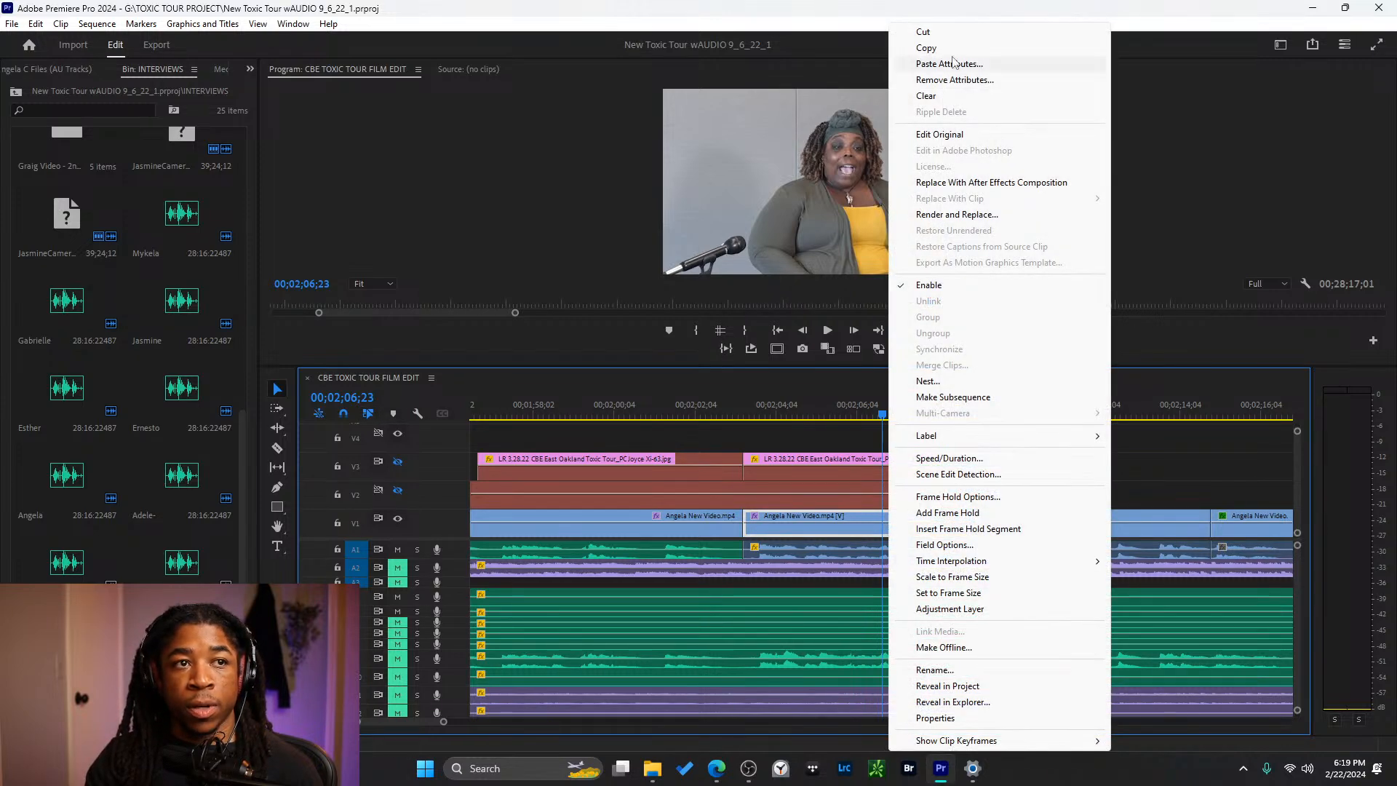
pyautogui.click(949, 64)
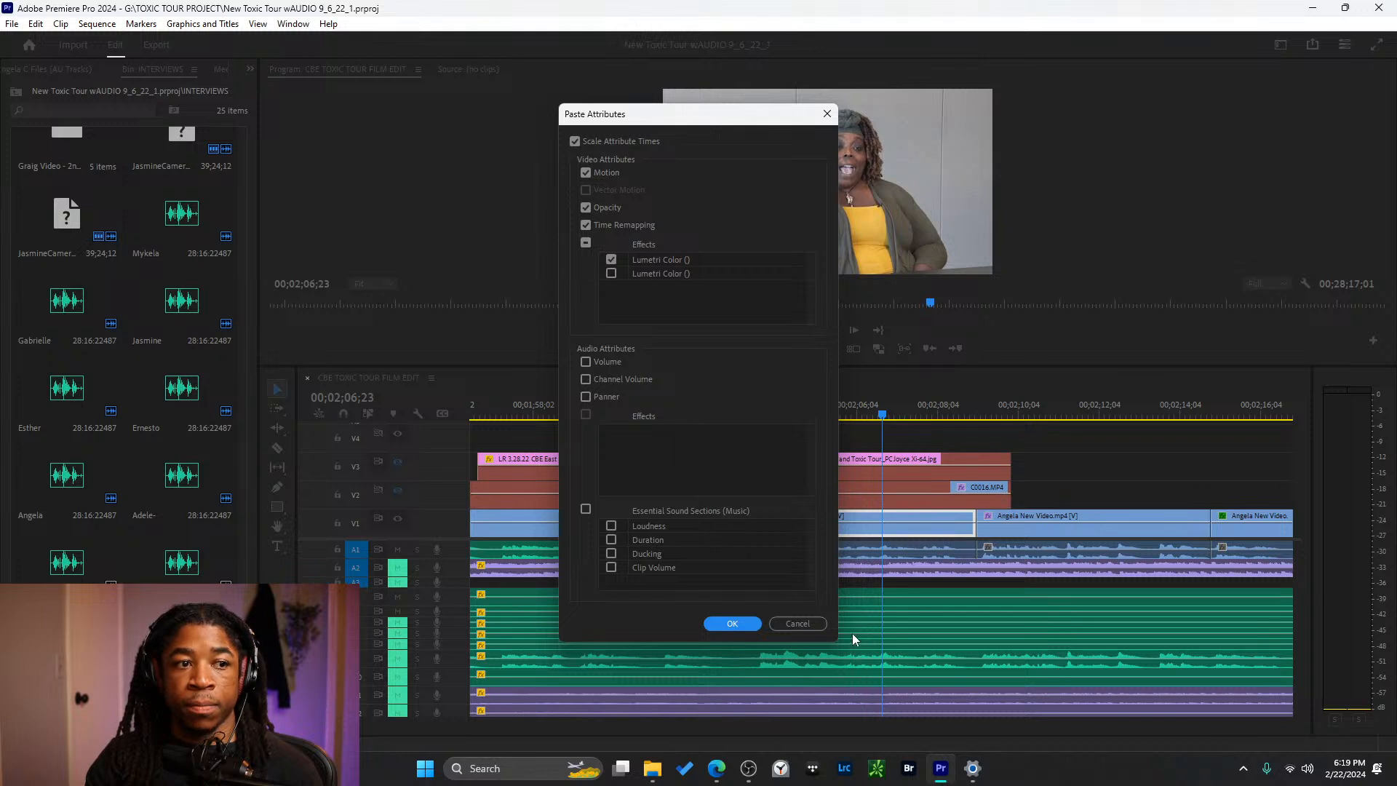
pyautogui.click(793, 622)
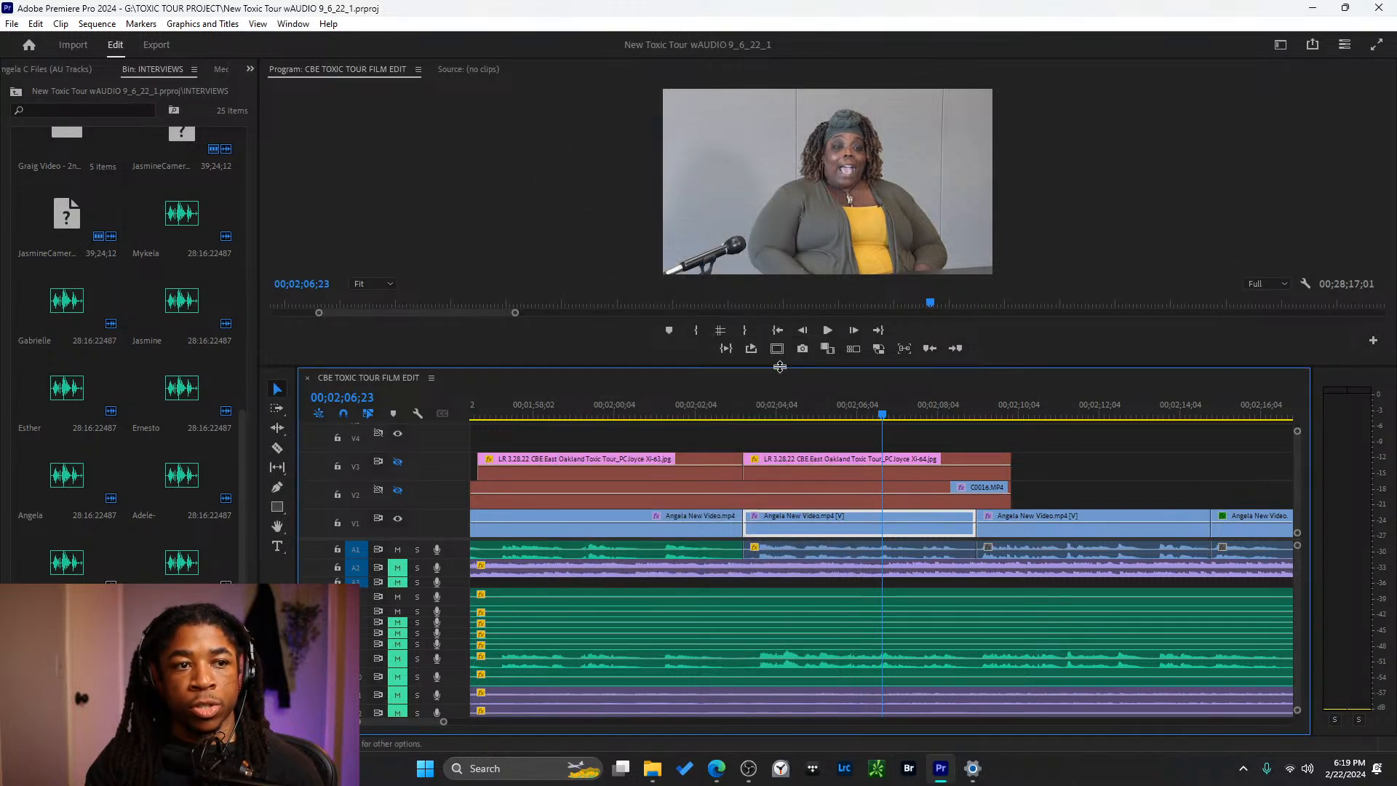
# - Scrub the playhead forward through the interview clips to 00;02;25;12, on the speaker in the purple shirt
pyautogui.click(249, 71)
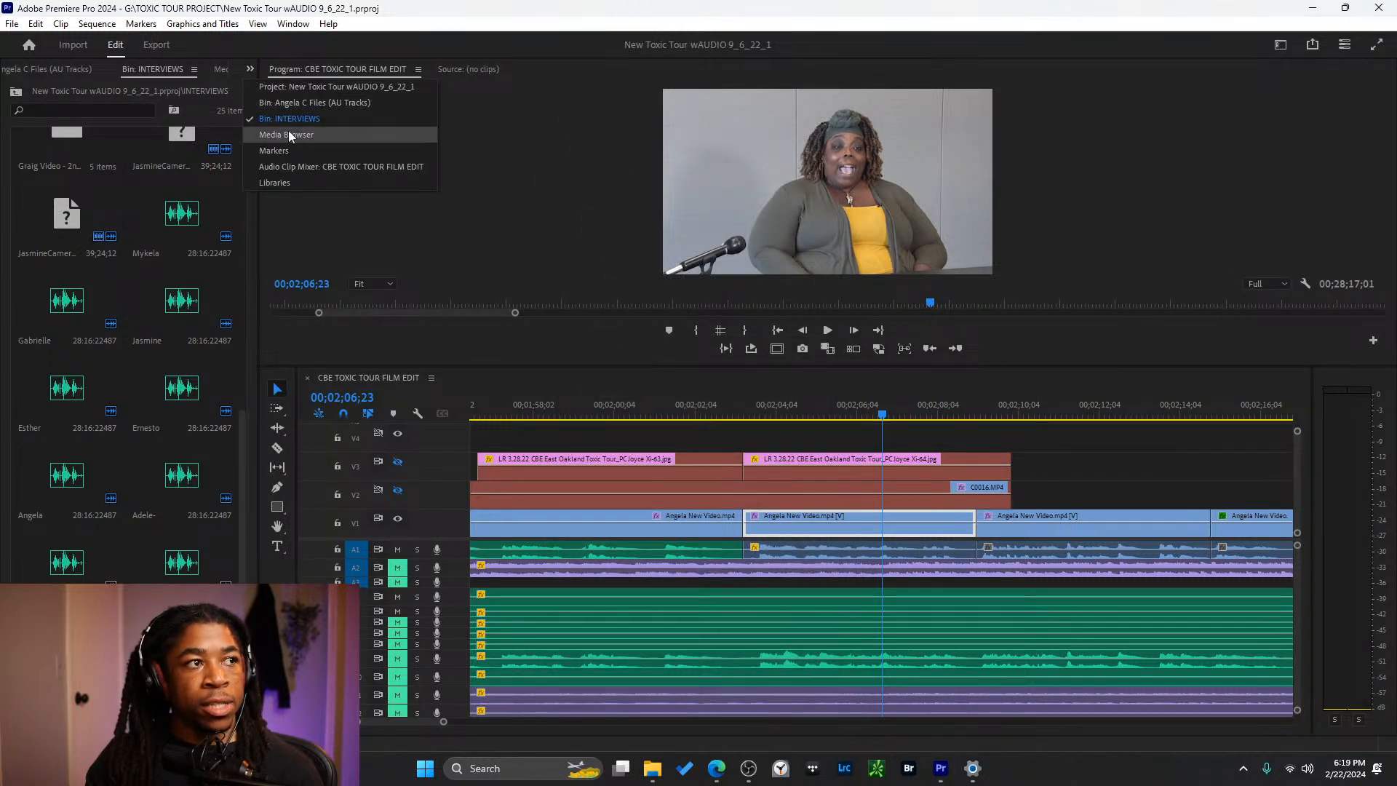
pyautogui.click(939, 427)
pyautogui.moveTo(975, 422); pyautogui.dragTo(1064, 419)
pyautogui.scroll(-2, 1017, 454)
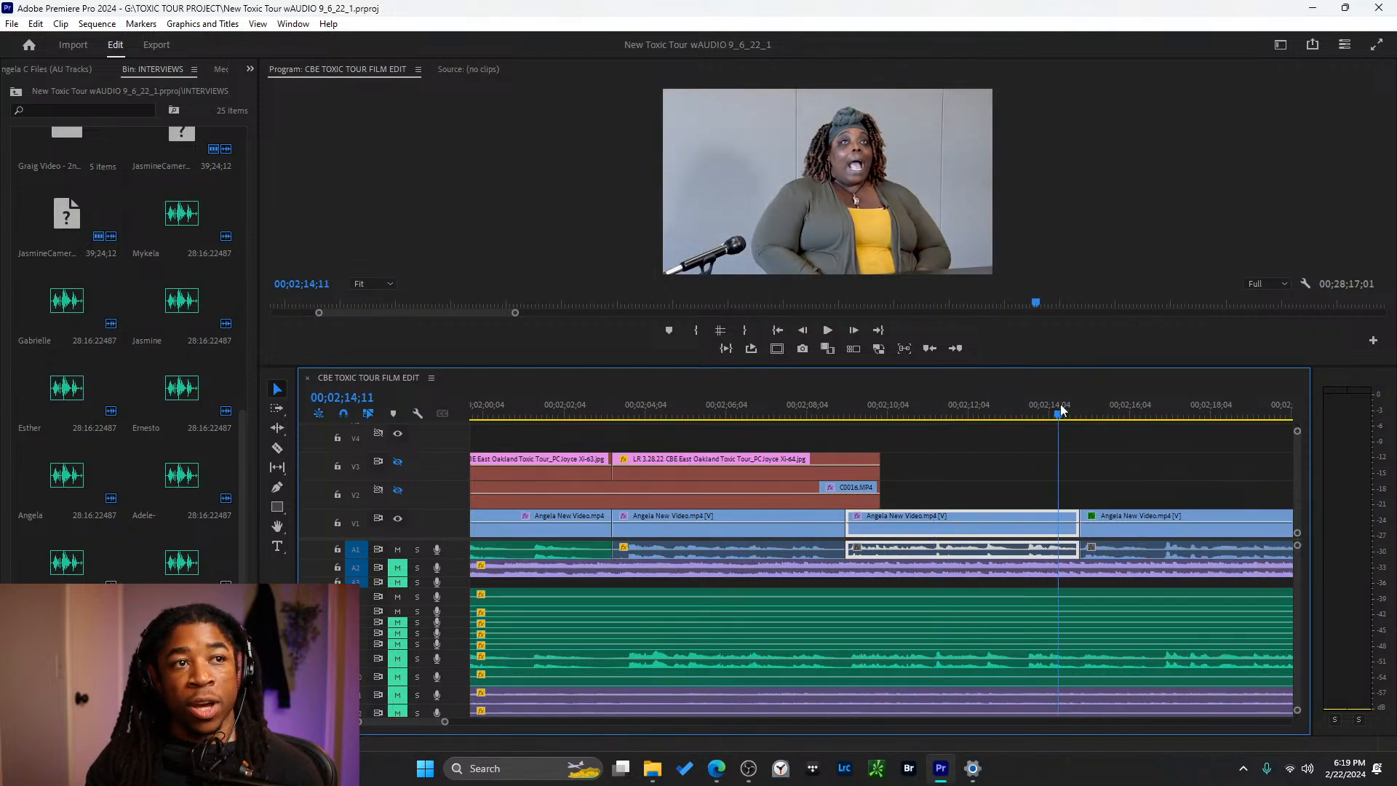
pyautogui.click(1159, 413)
pyautogui.press('-')
pyautogui.press('-')
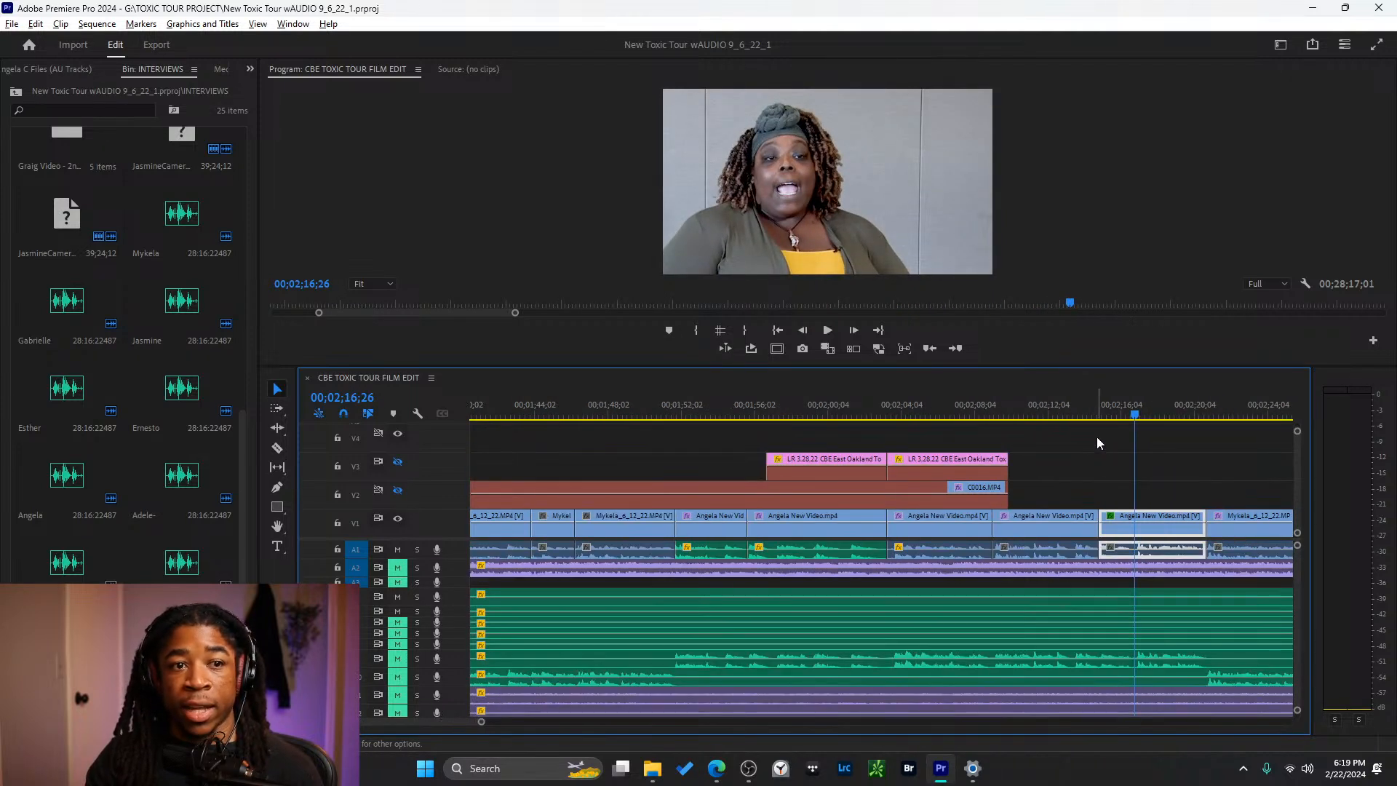
pyautogui.click(1113, 413)
pyautogui.moveTo(1113, 413); pyautogui.dragTo(1168, 413)
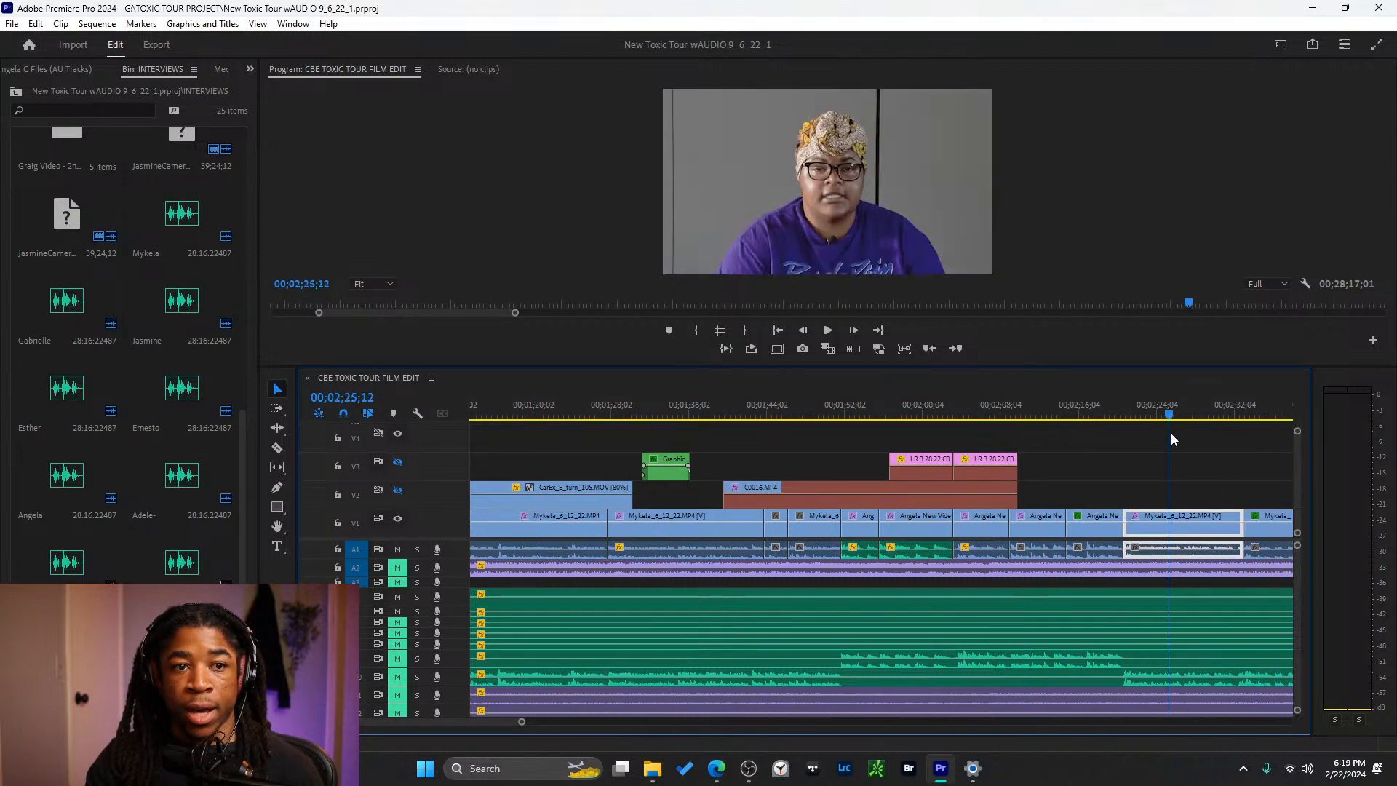
# - Switch to the Color workspace and check which Lumetri Color effects are on the clip under the playhead
pyautogui.click(1280, 45)
pyautogui.click(1196, 185)
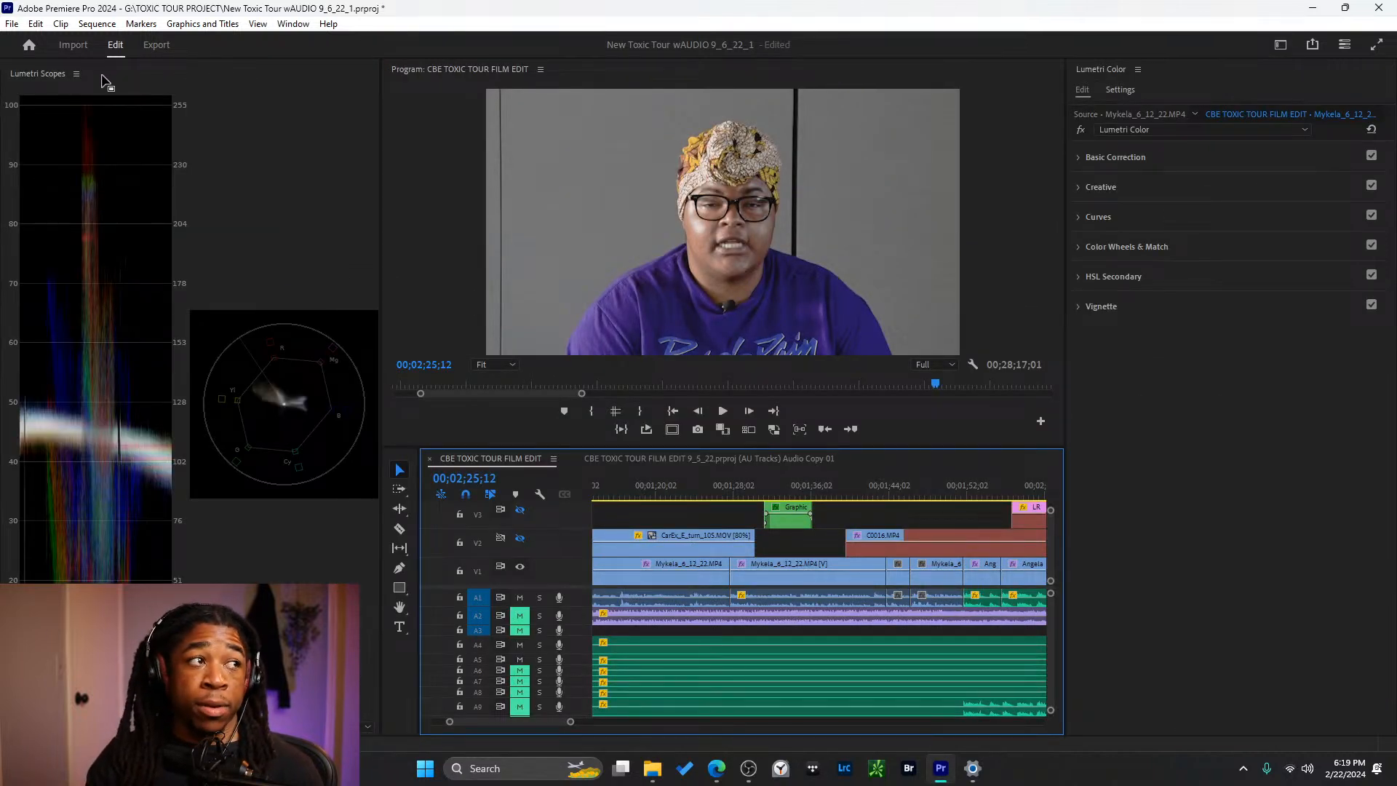
pyautogui.click(1176, 128)
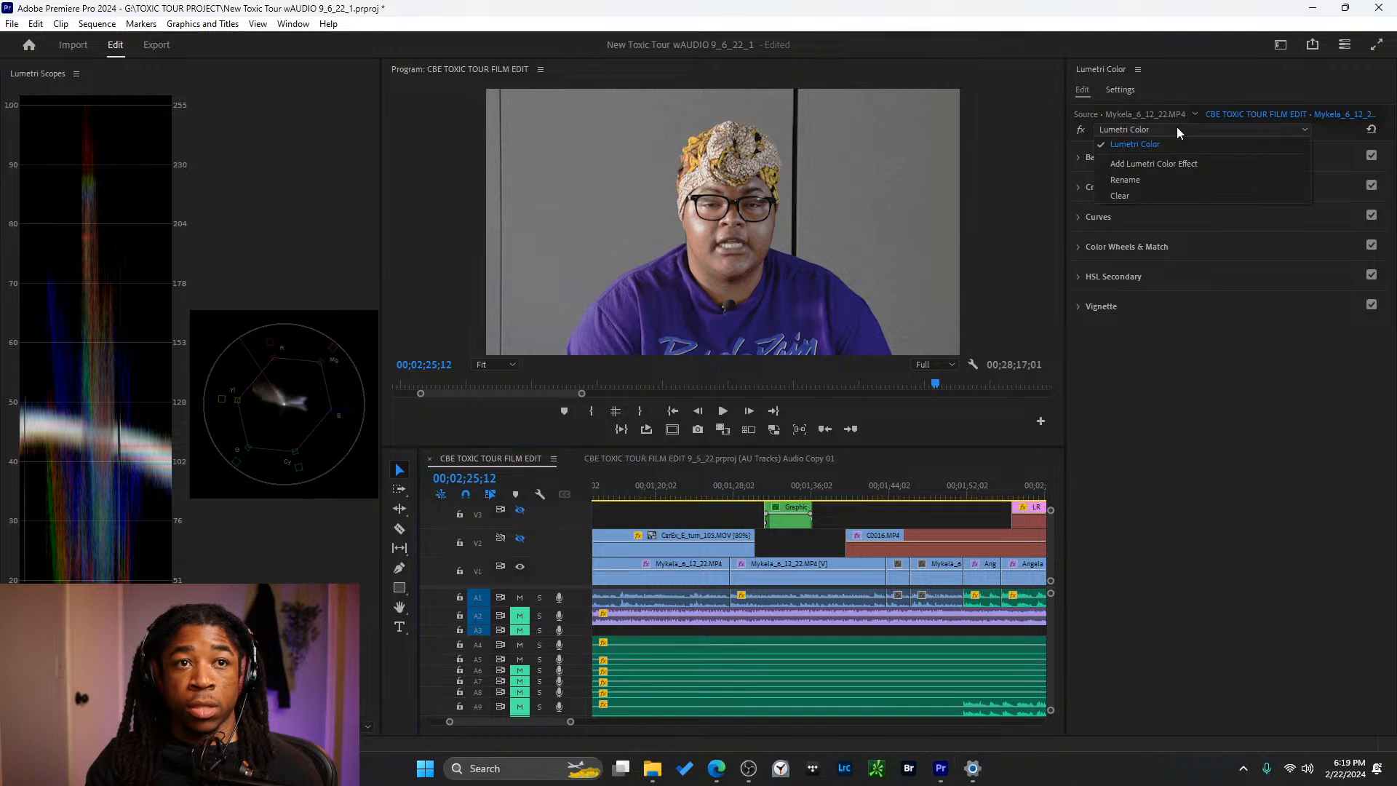
pyautogui.click(1176, 128)
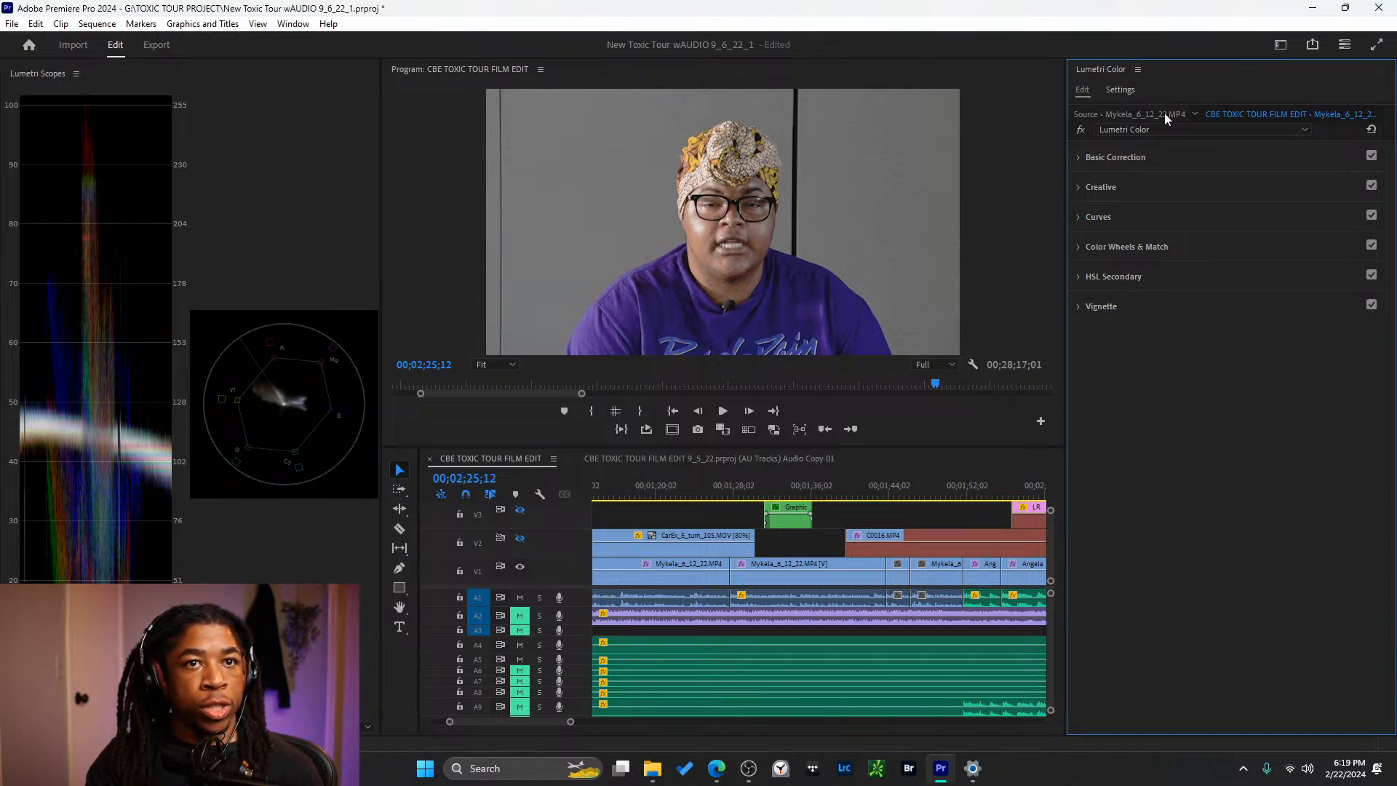
pyautogui.click(1189, 130)
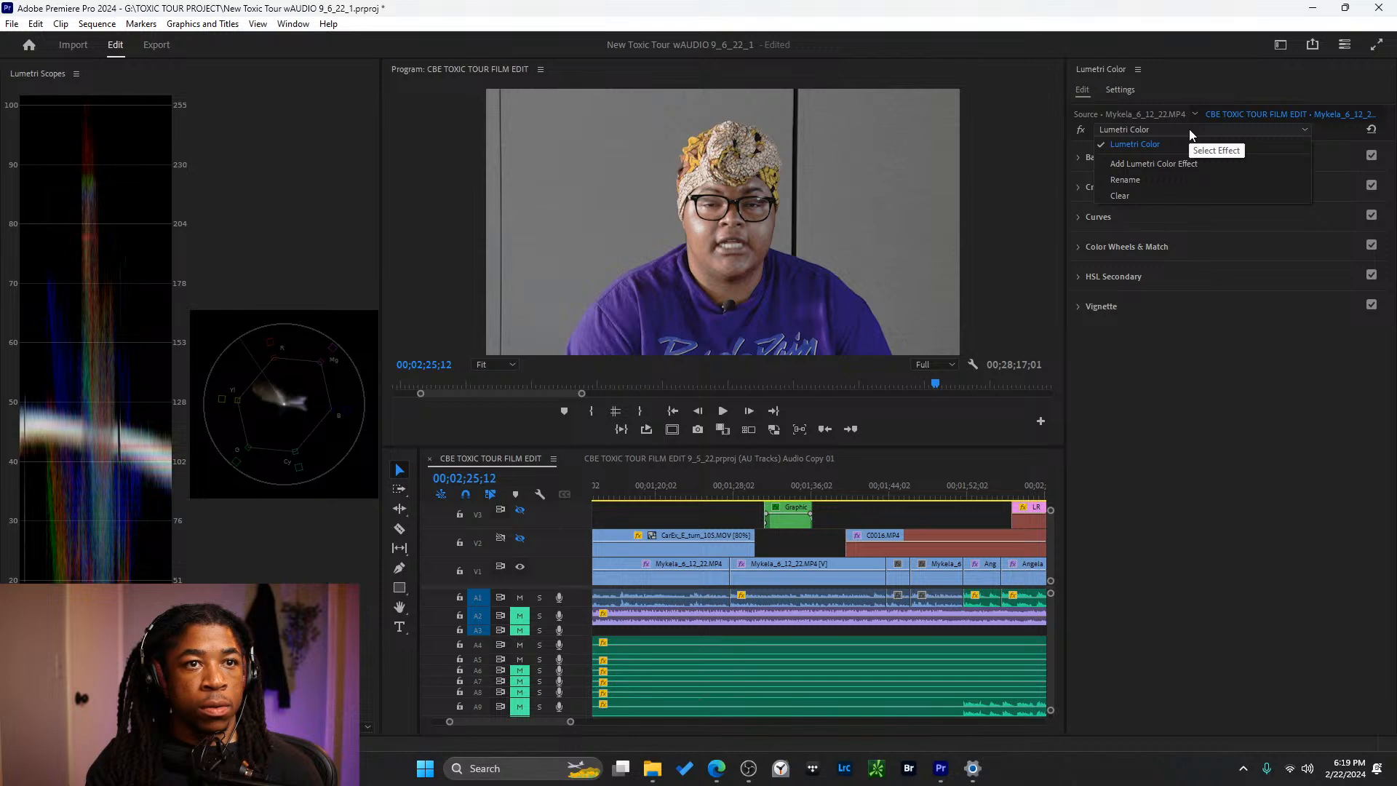
pyautogui.click(1189, 129)
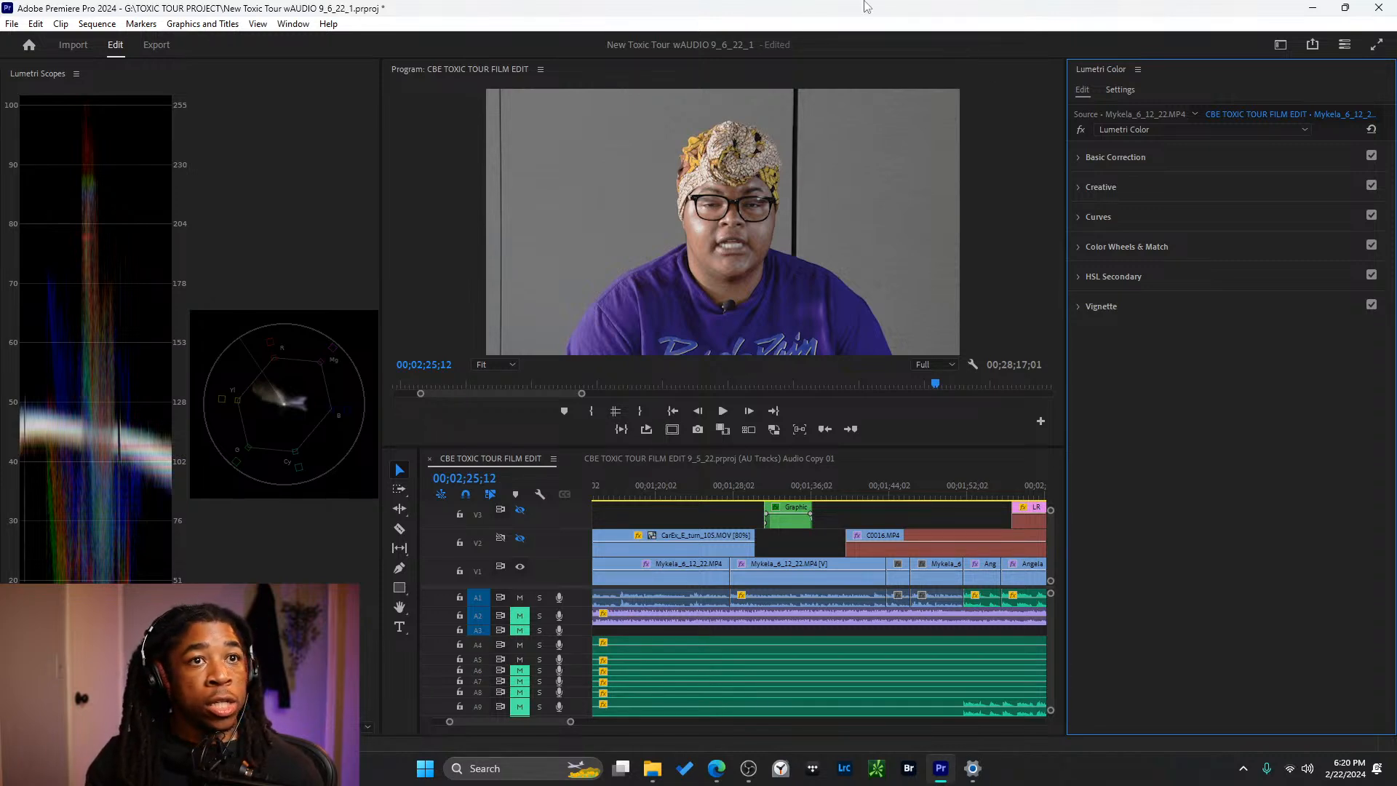
# - Show the Effect Controls for the clip at 00;02;25;12
pyautogui.click(293, 23)
pyautogui.moveTo(328, 23)
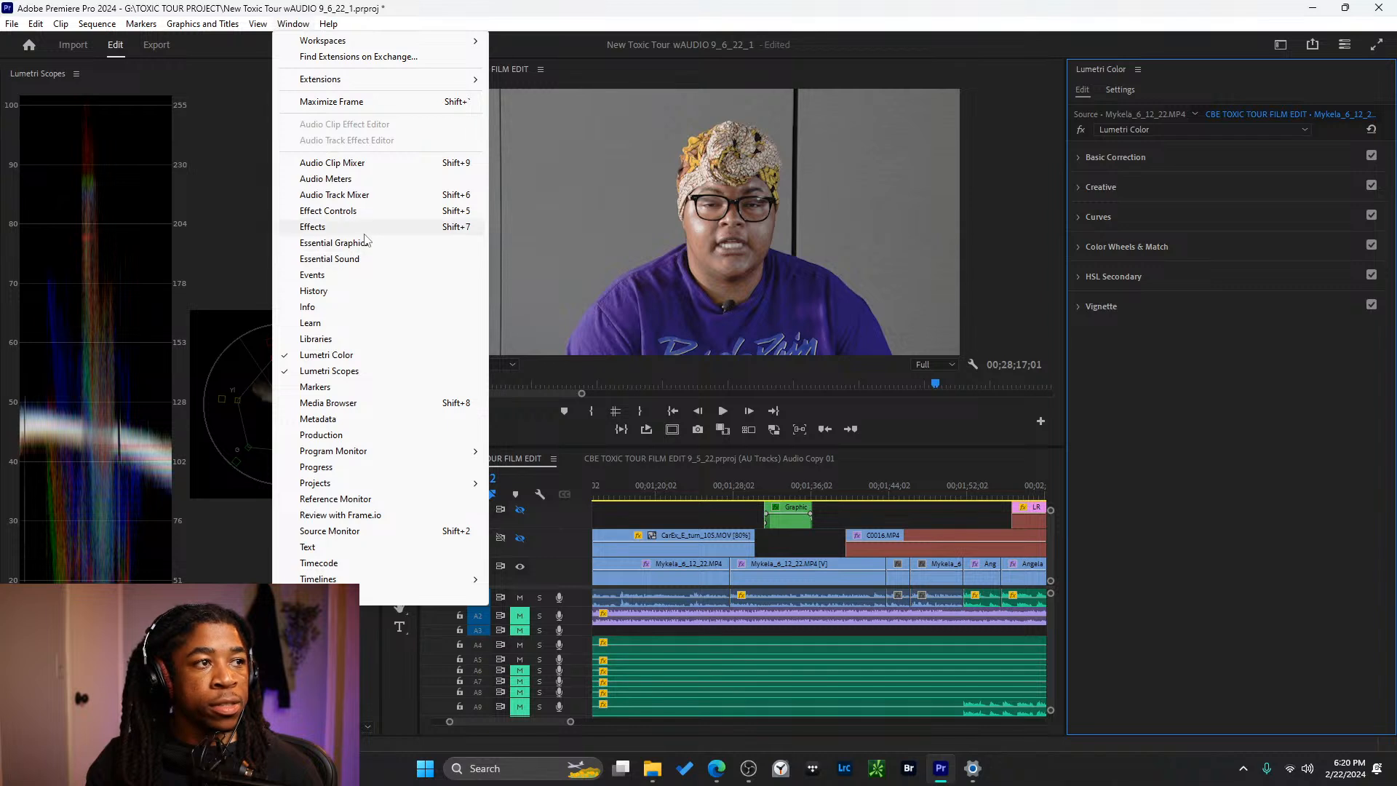
pyautogui.click(356, 211)
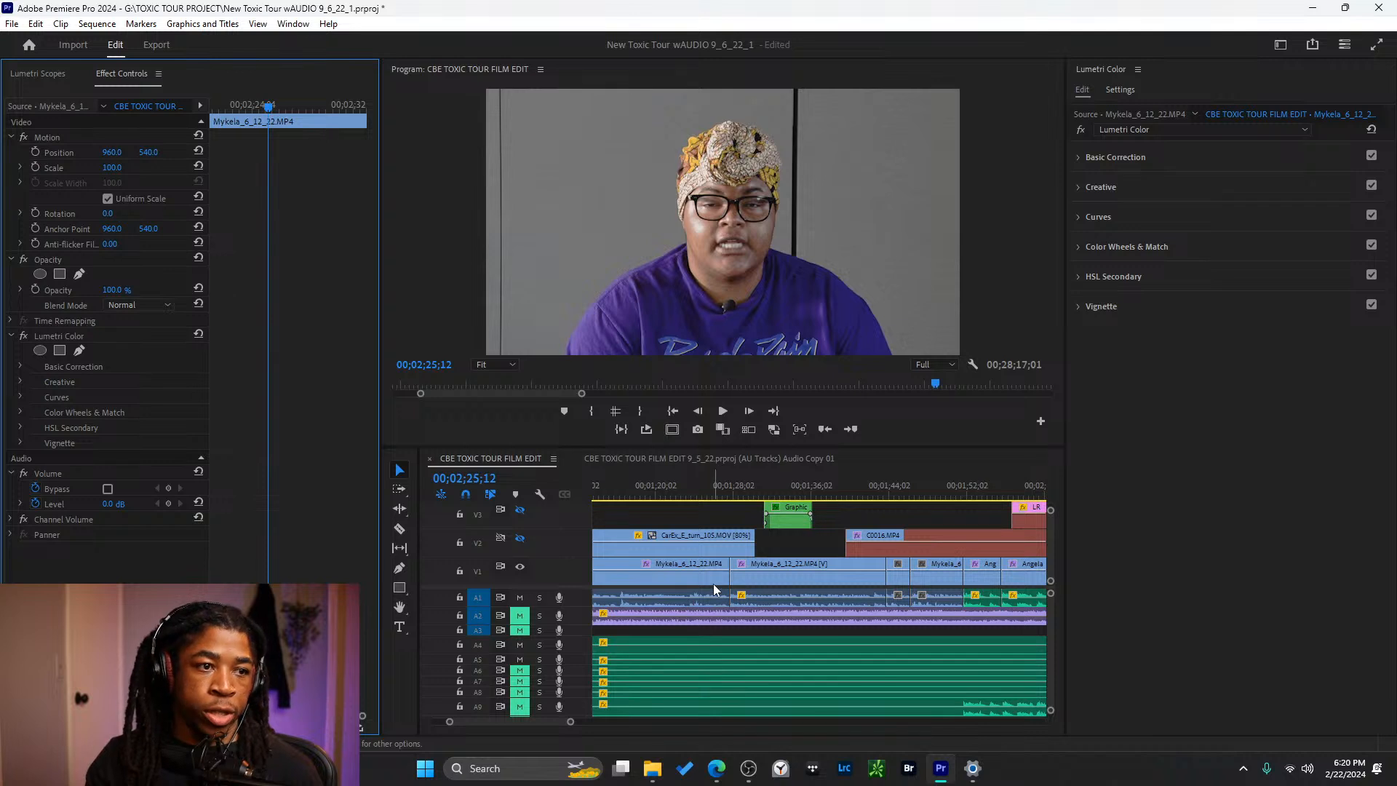
# - Move the playhead back to 00;01;25;15, near the end of the first clip of the speaker in the purple shirt
pyautogui.scroll(-4, 712, 582)
pyautogui.scroll(-6, 701, 564)
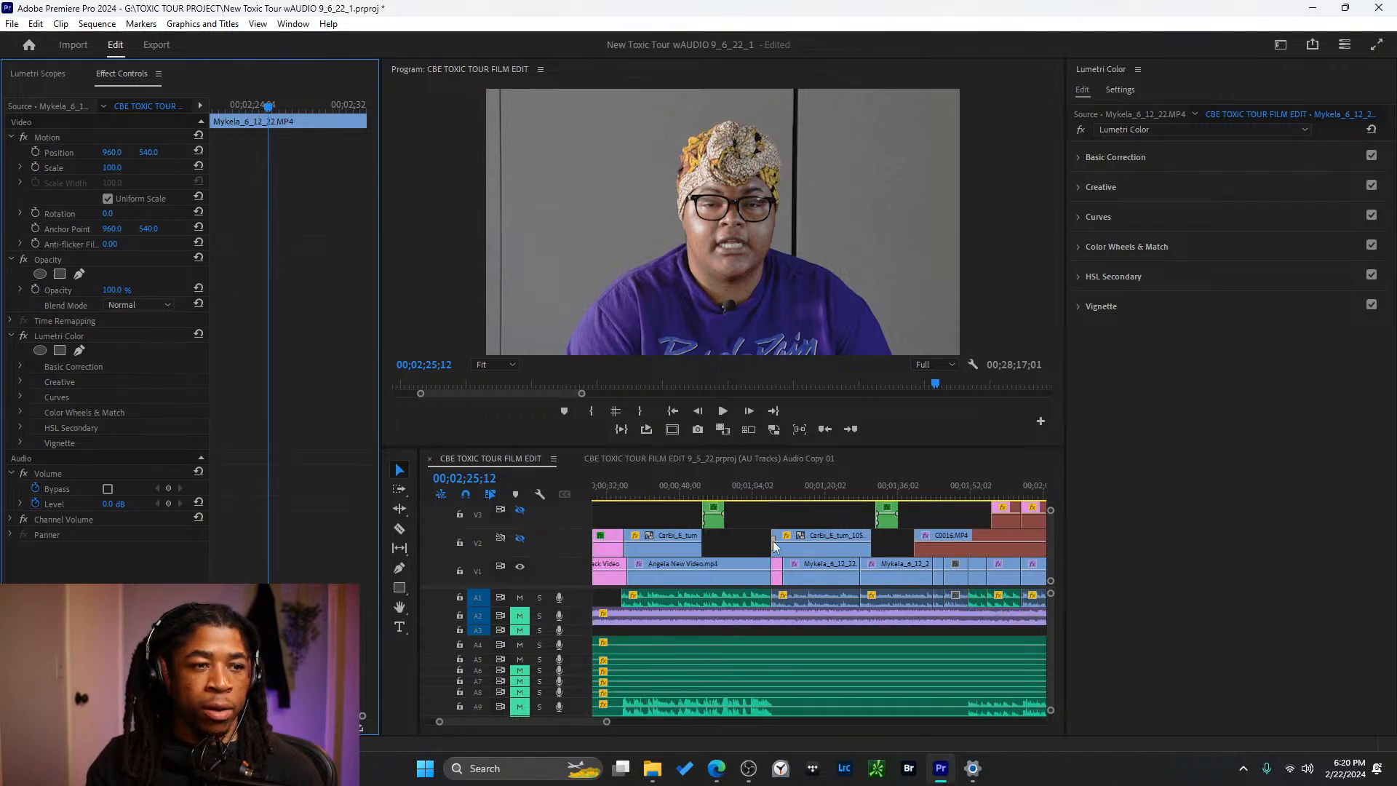
pyautogui.scroll(5, 749, 543)
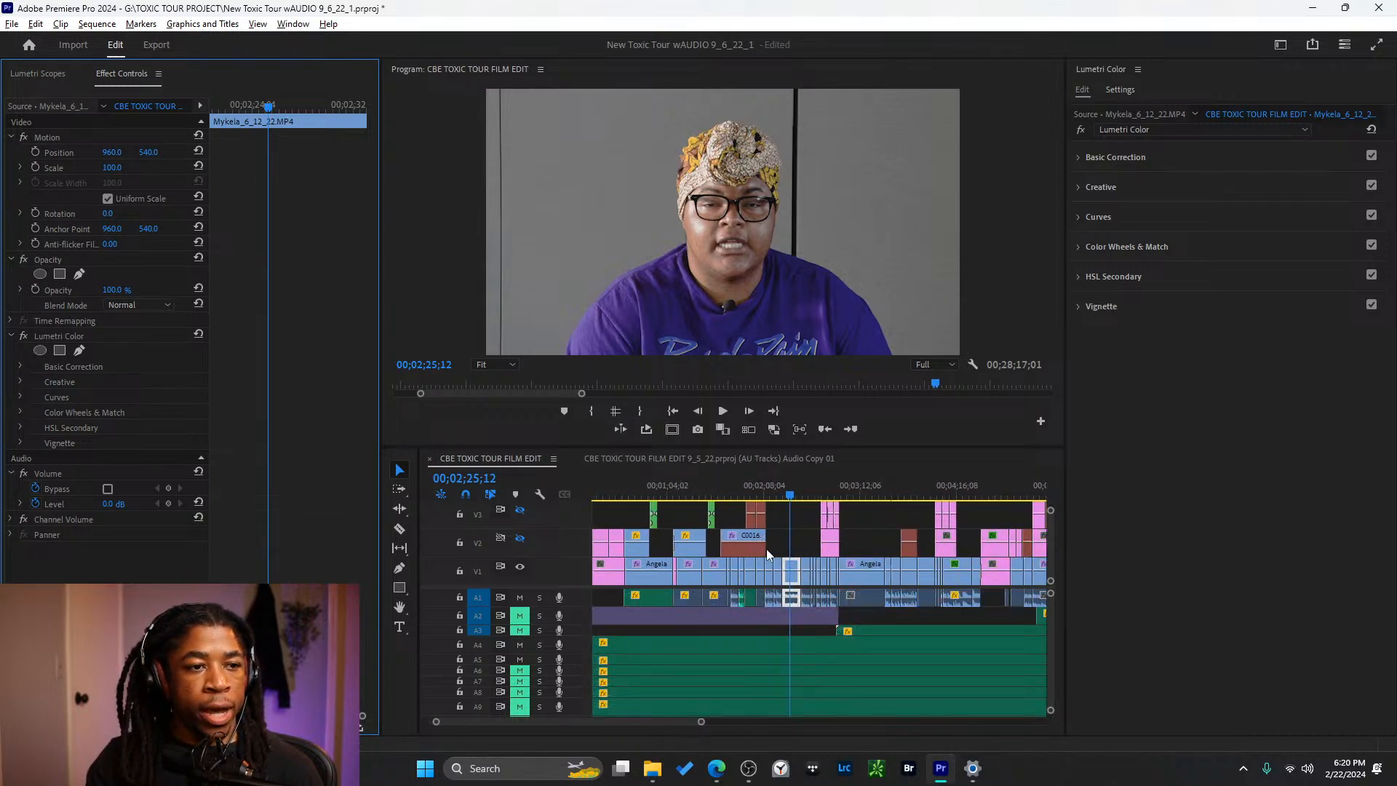
pyautogui.moveTo(973, 496); pyautogui.dragTo(798, 494)
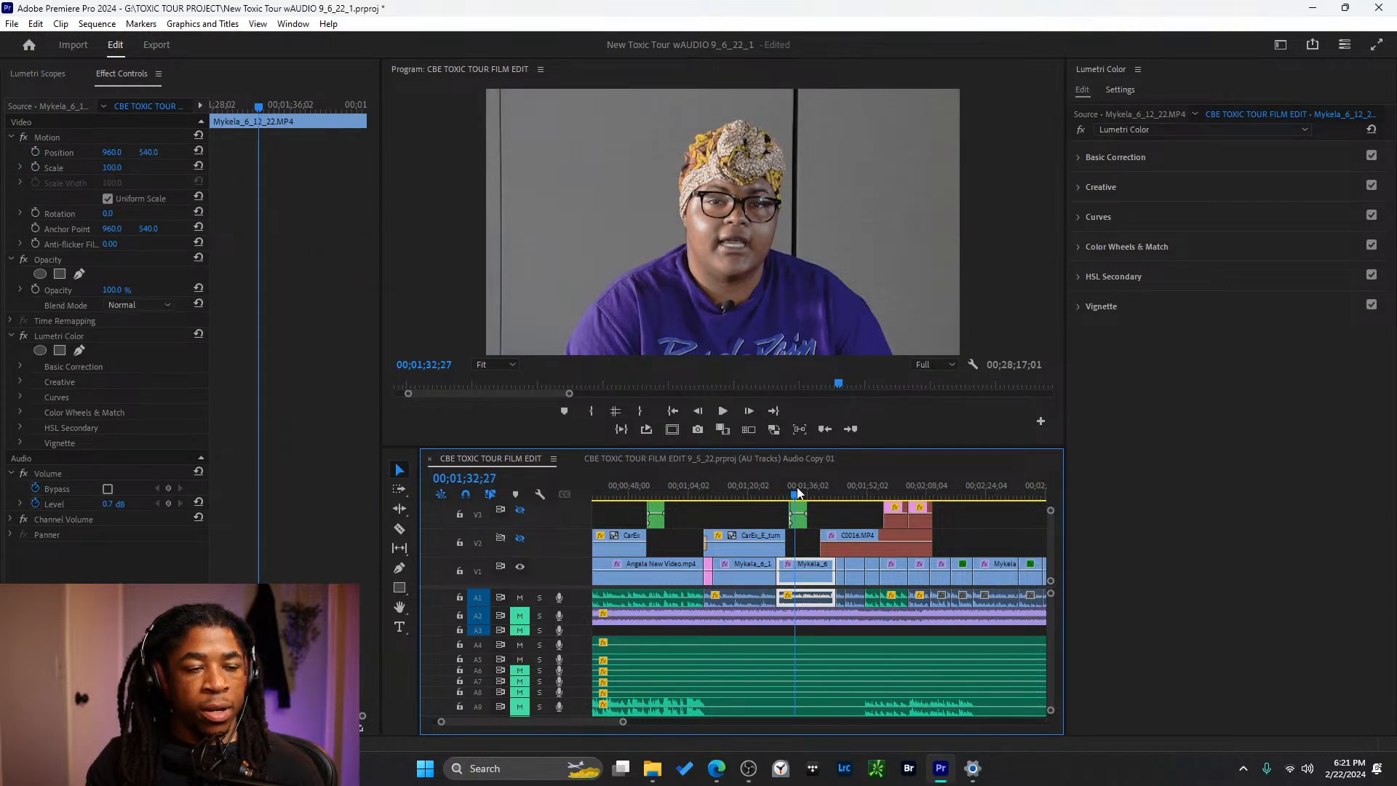
pyautogui.moveTo(798, 493); pyautogui.dragTo(764, 495)
pyautogui.press('space')
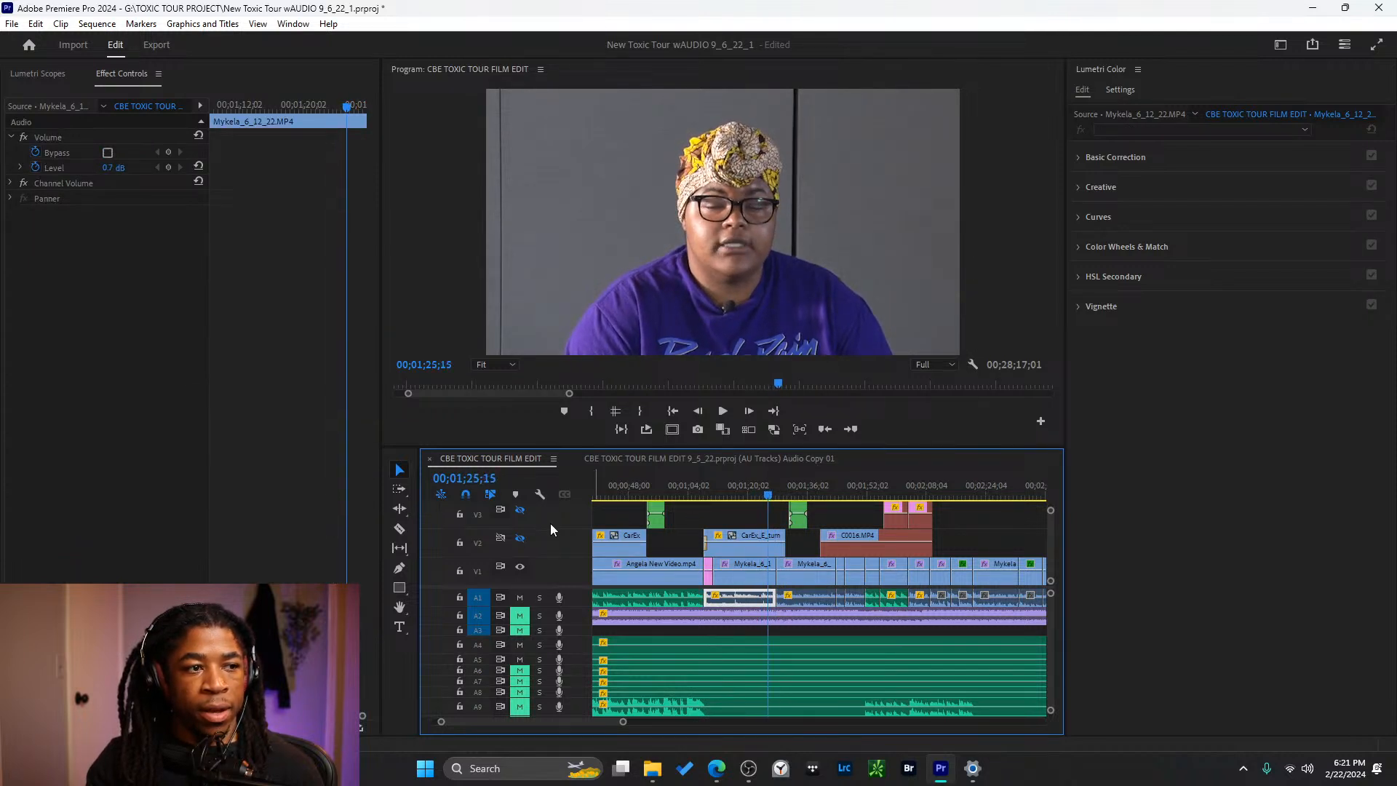
# - Compare the two adjacent purple-shirt interview clips around 00;01;26;26 and 00;01;31;28, ending with the playhead at 00;01;34;20
pyautogui.click(790, 496)
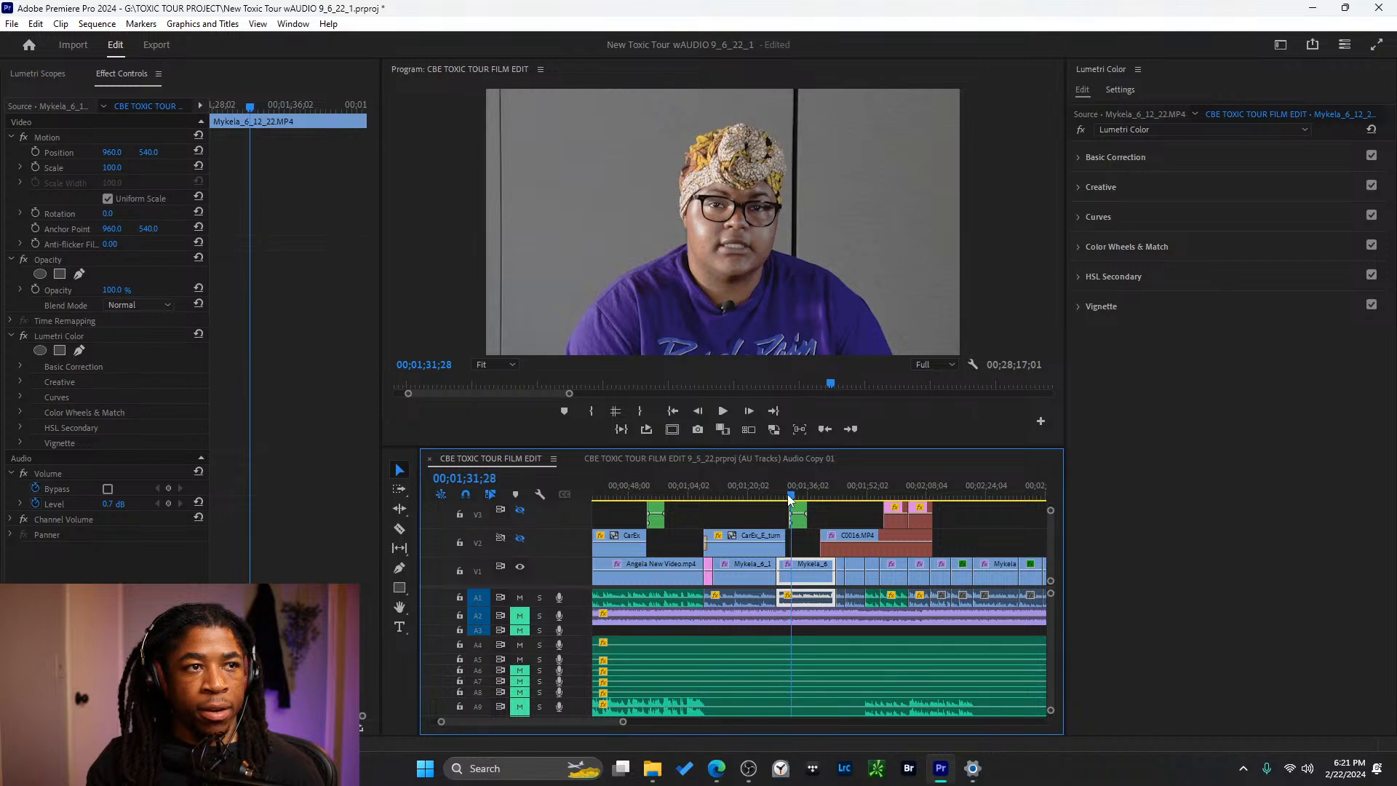
pyautogui.click(770, 497)
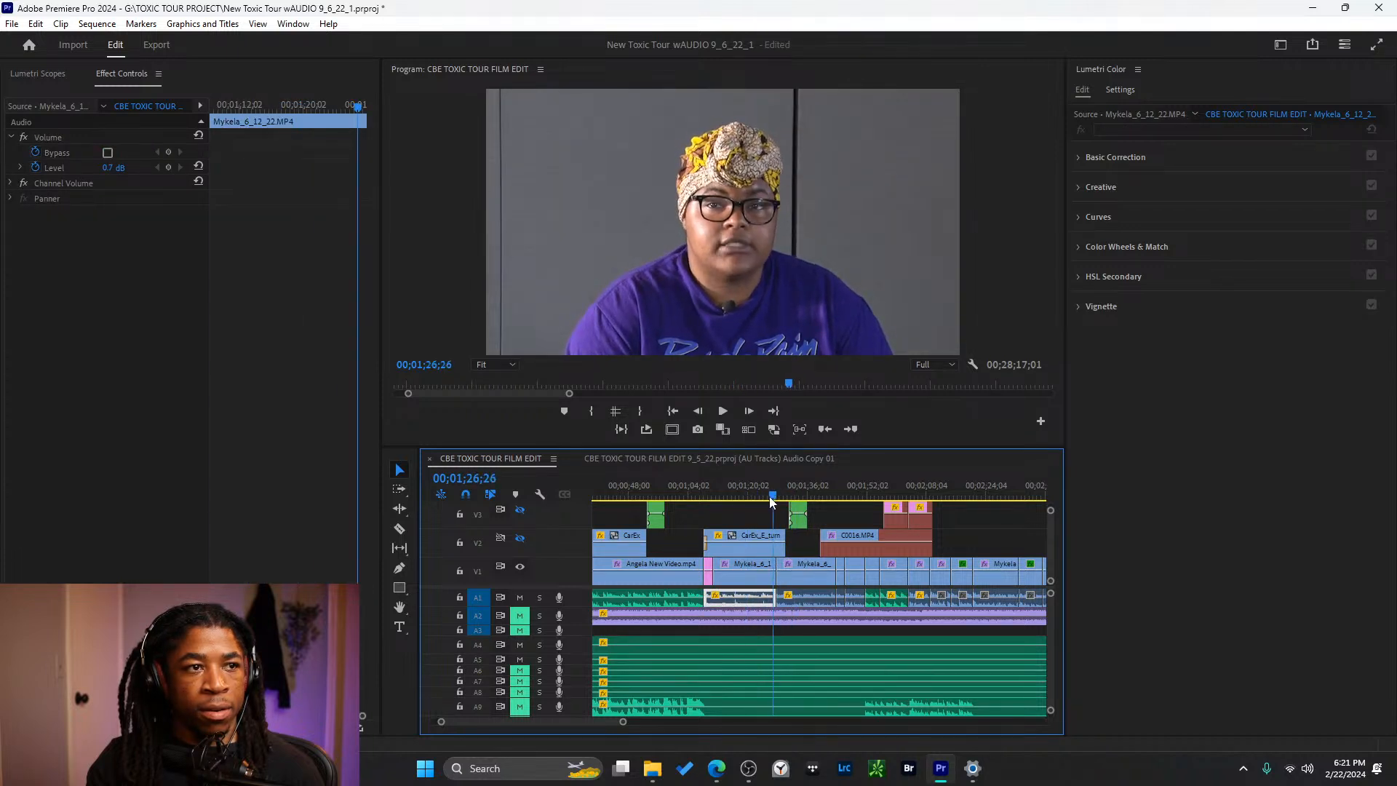
pyautogui.click(803, 499)
pyautogui.click(772, 499)
pyautogui.click(798, 500)
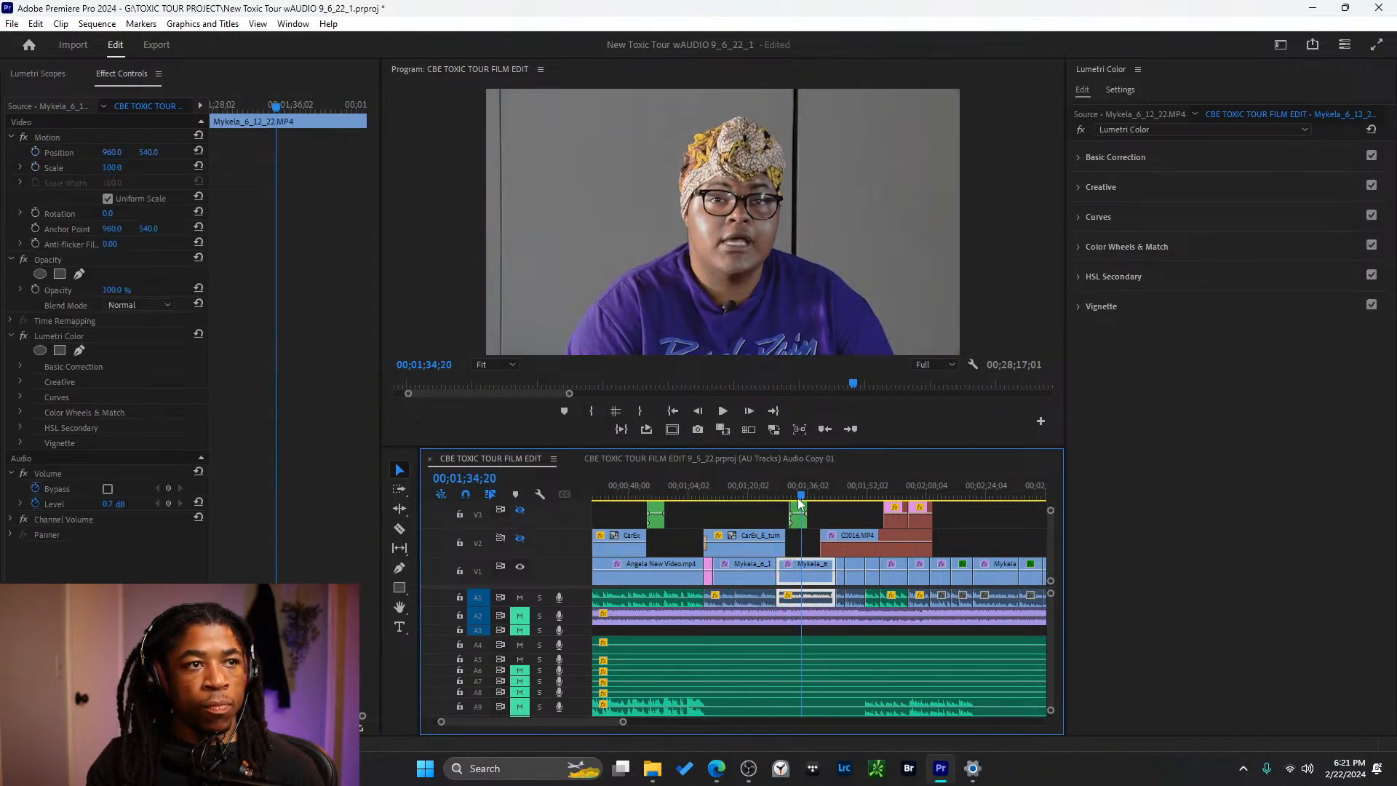
# - Select the Lumetri Color effect of the clip at 00;01;34;20 and show the Lumetri Scopes
pyautogui.click(77, 336)
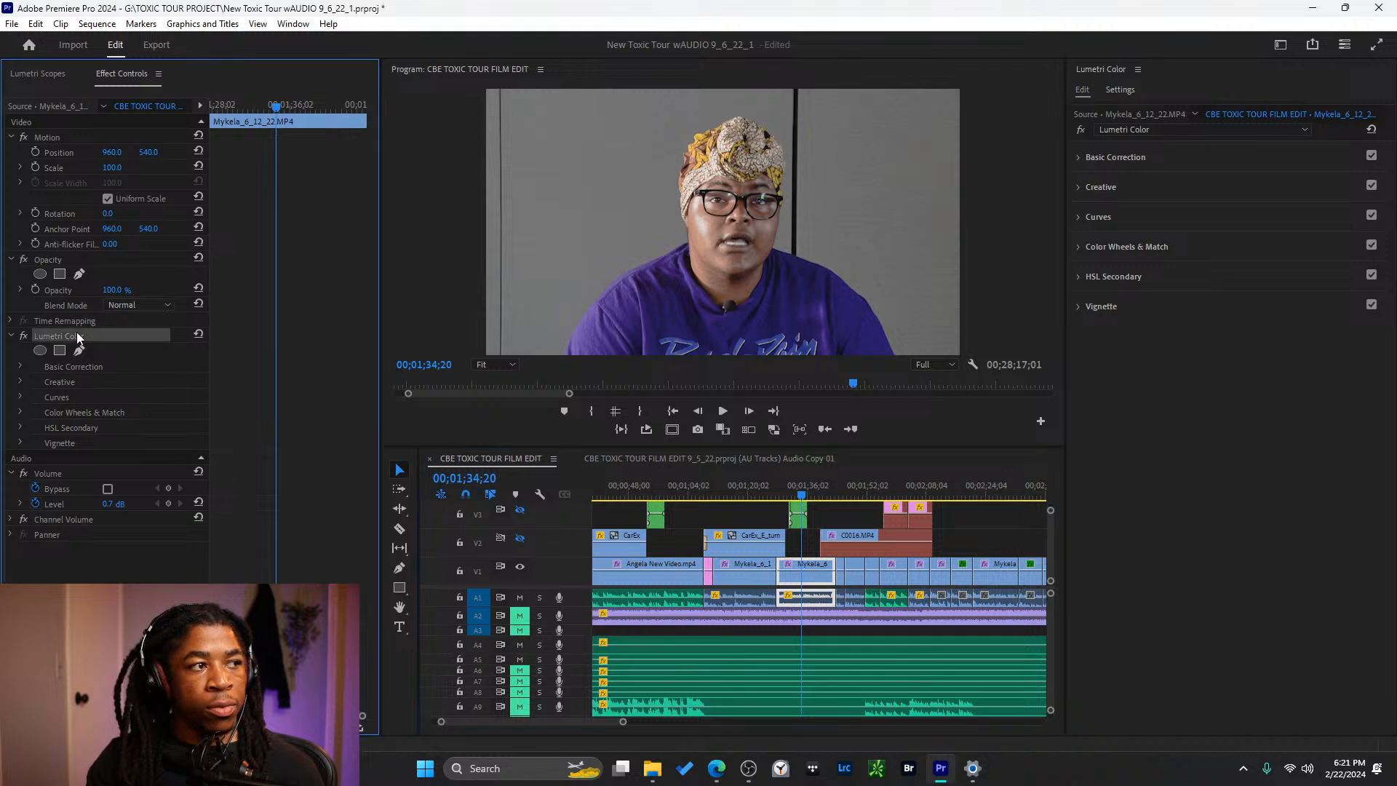
pyautogui.click(38, 77)
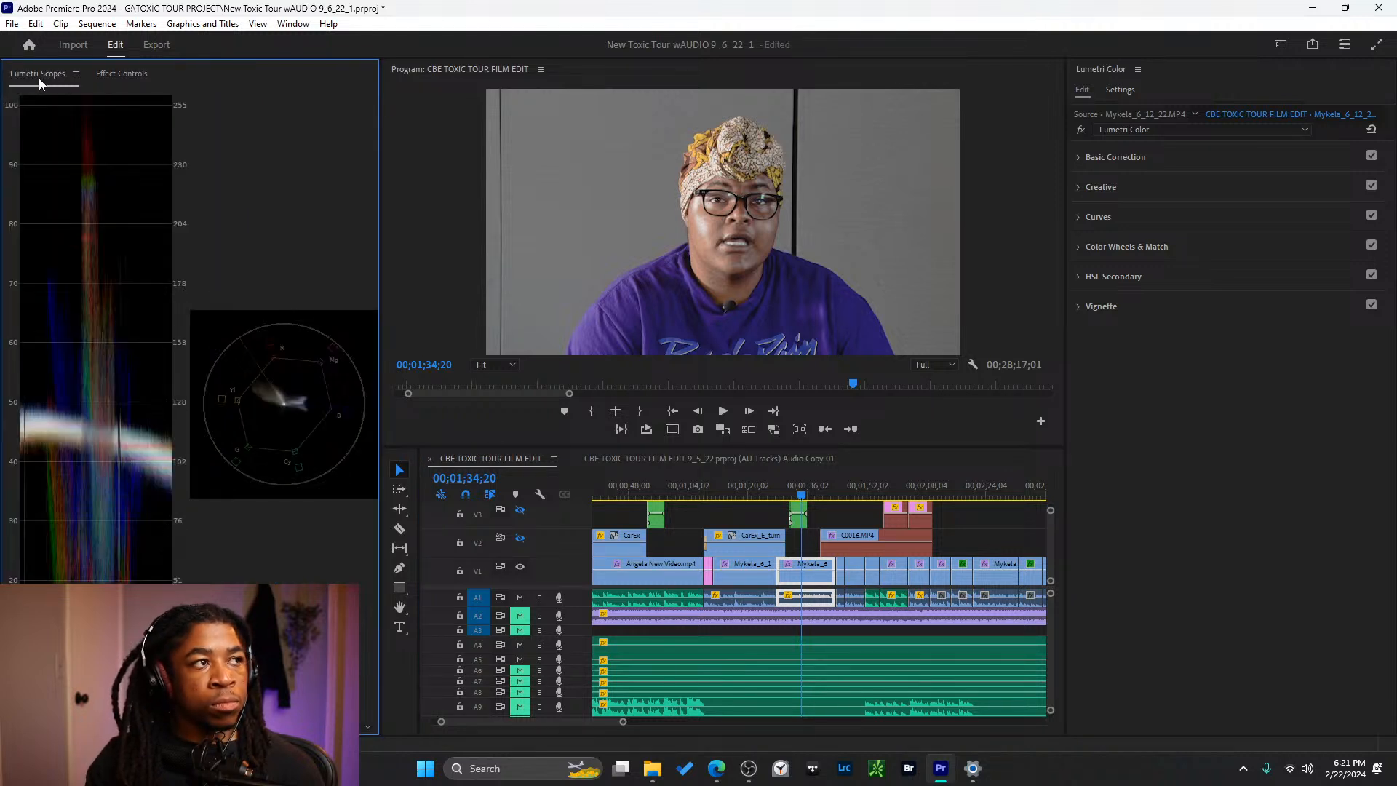
# - Show the Effect Controls and the Basic Correction settings of the clip at 00;01;34;20
pyautogui.click(130, 76)
pyautogui.click(1180, 158)
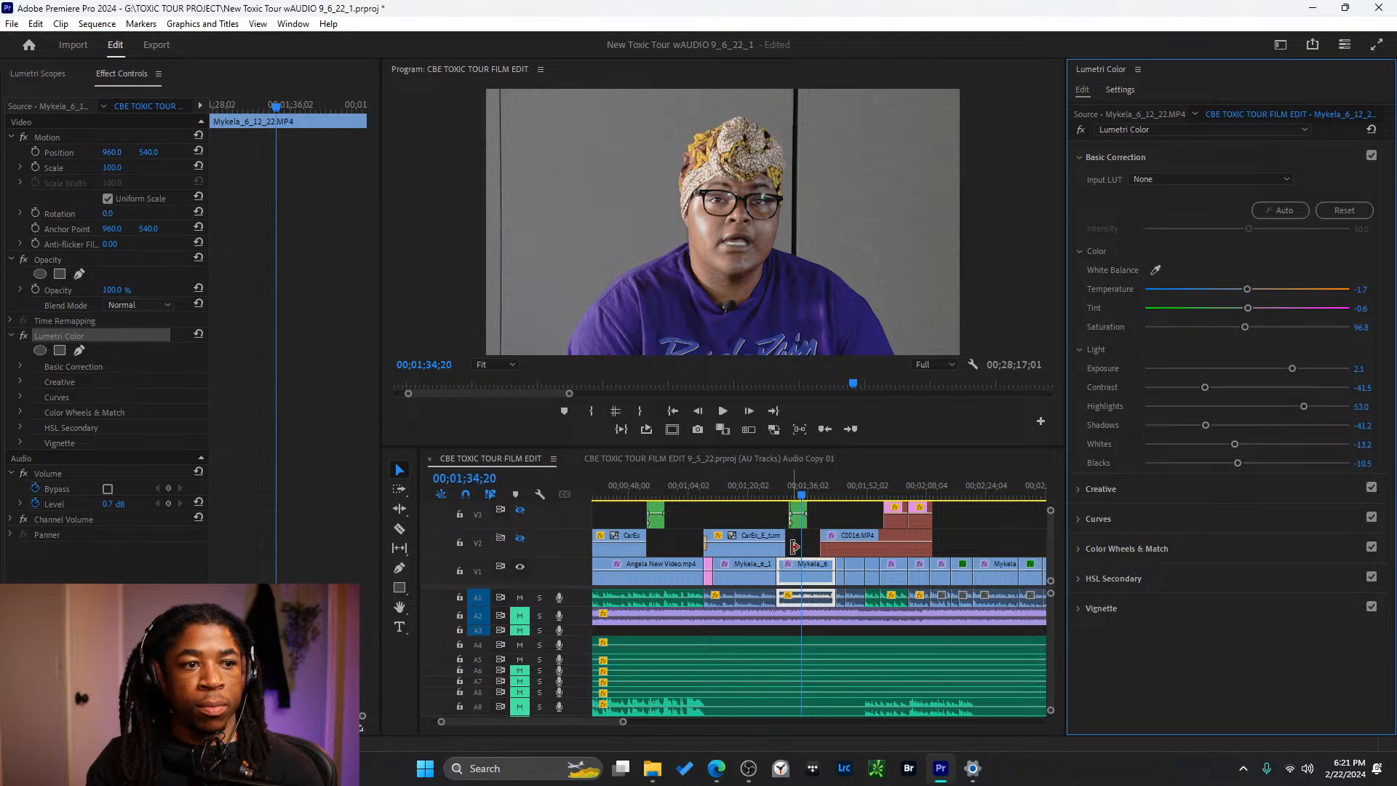
# - Move the playhead to 00;02;13;06, on the interview clip of the speaker in the yellow top
pyautogui.scroll(-4, 796, 544)
pyautogui.scroll(4, 859, 560)
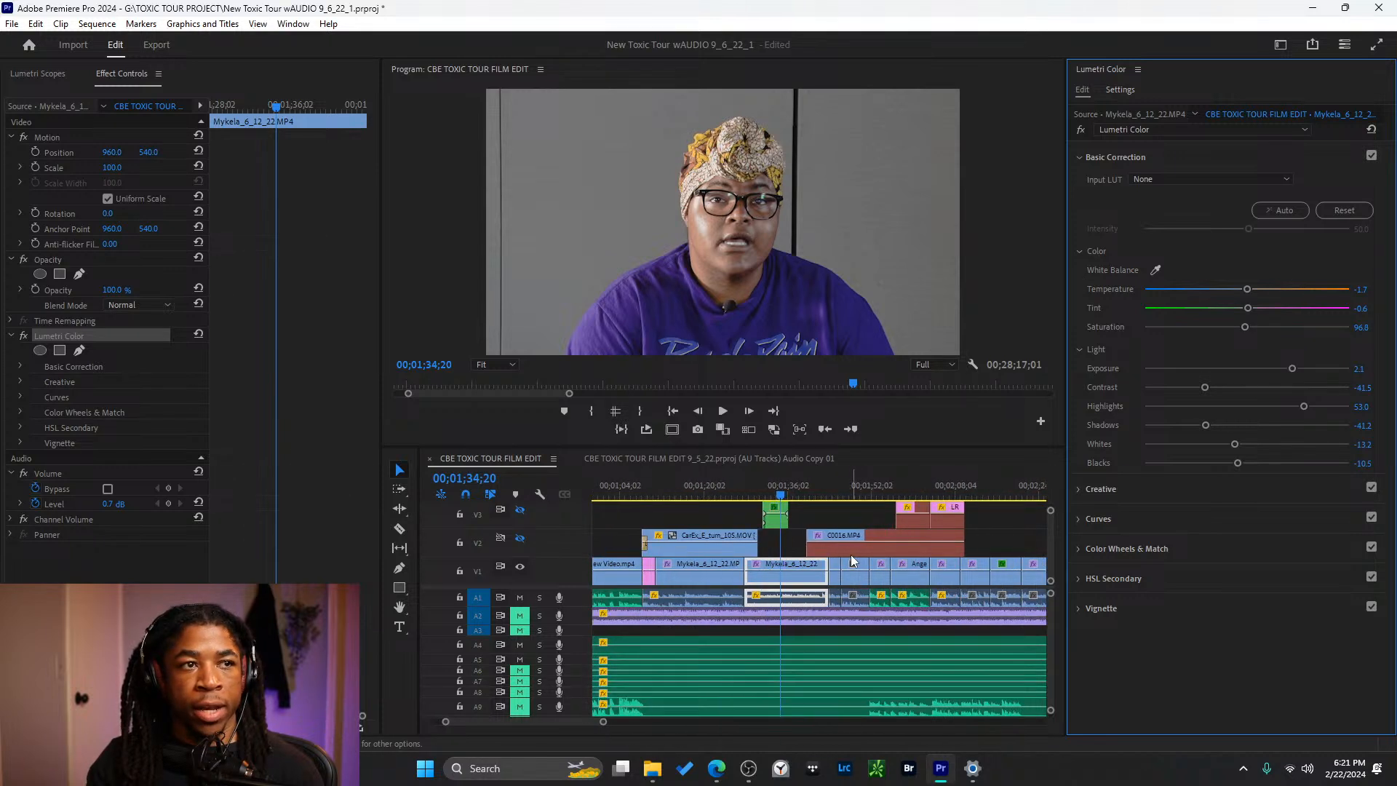
pyautogui.scroll(2, 847, 556)
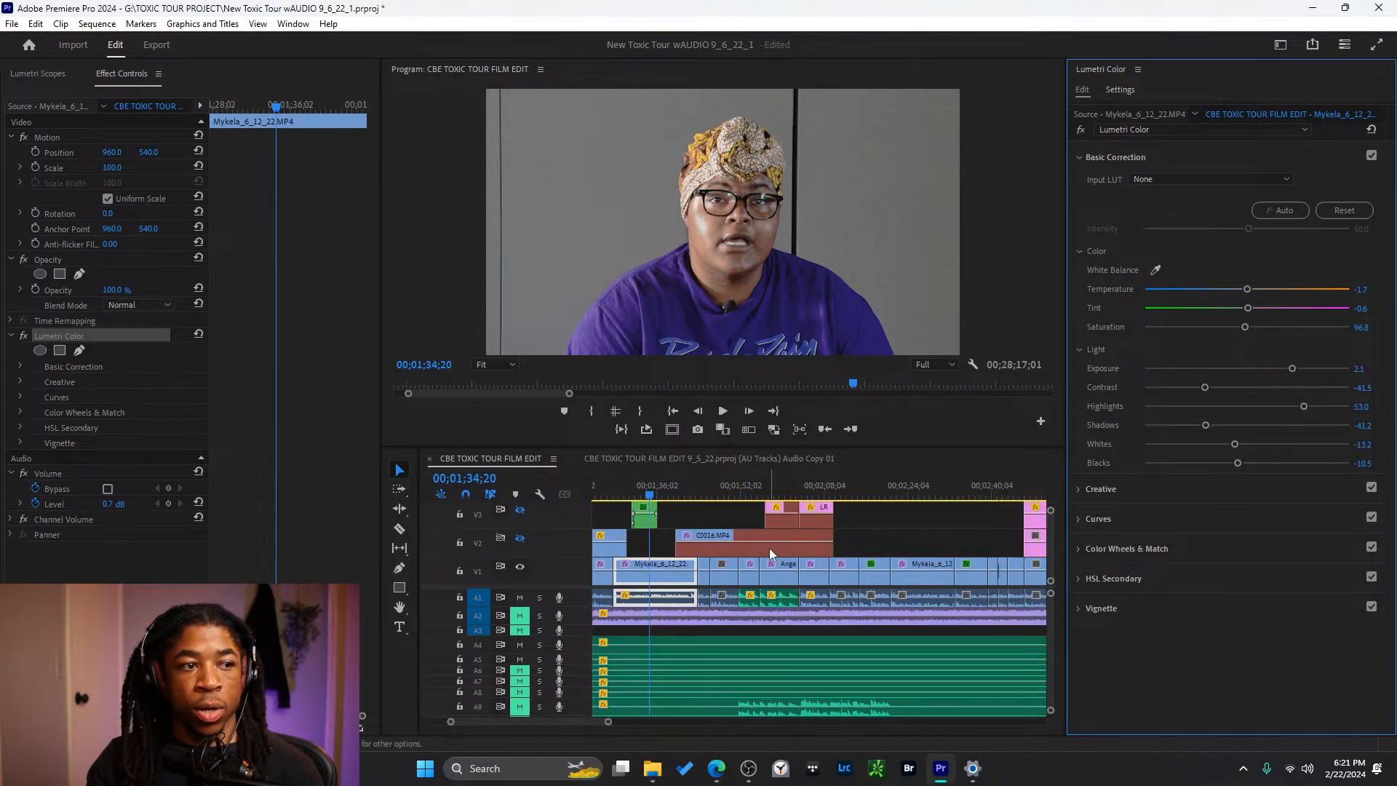
pyautogui.click(857, 494)
pyautogui.moveTo(858, 494); pyautogui.dragTo(854, 494)
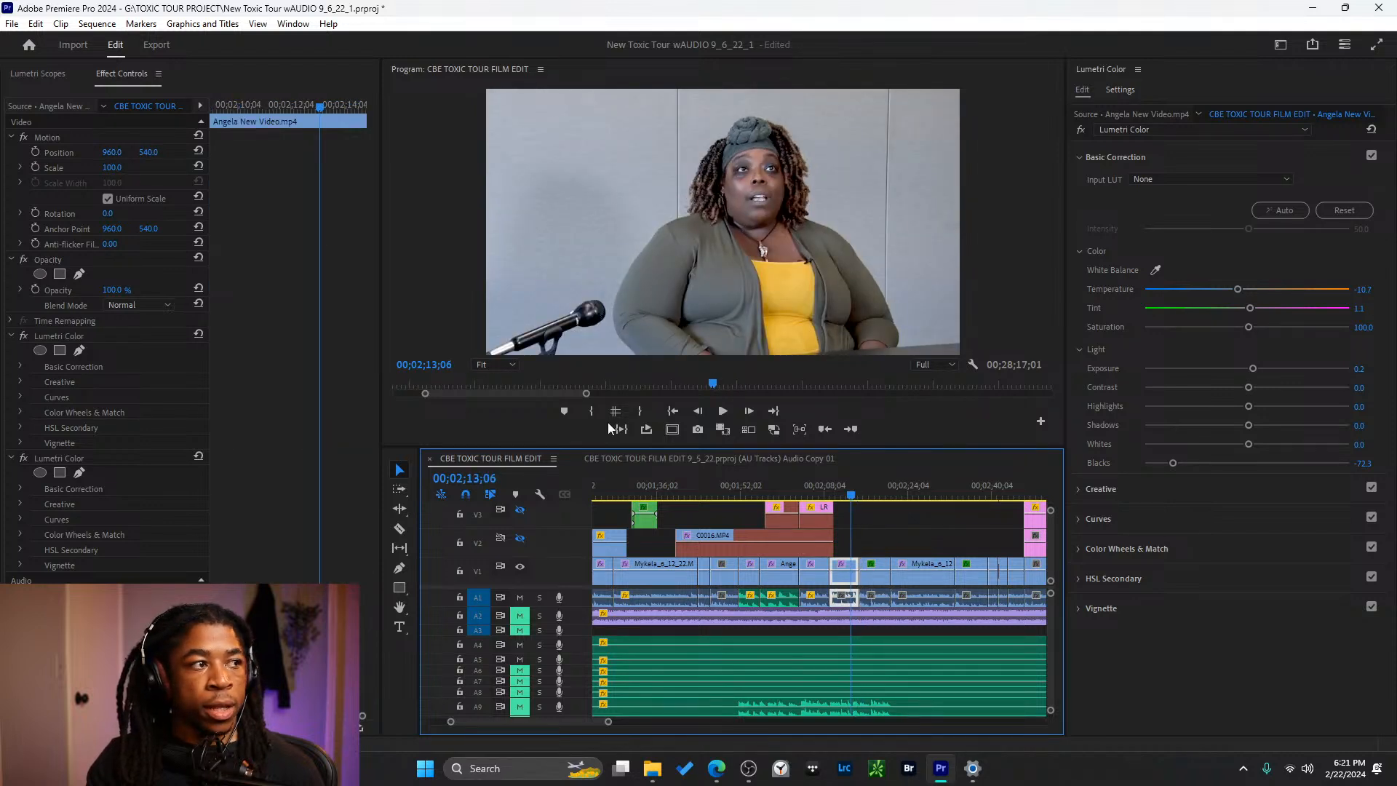
# - Examine the two Lumetri Color effects on the clip at 00;02;13;06, including the Basic Correction section of the second one
pyautogui.click(91, 336)
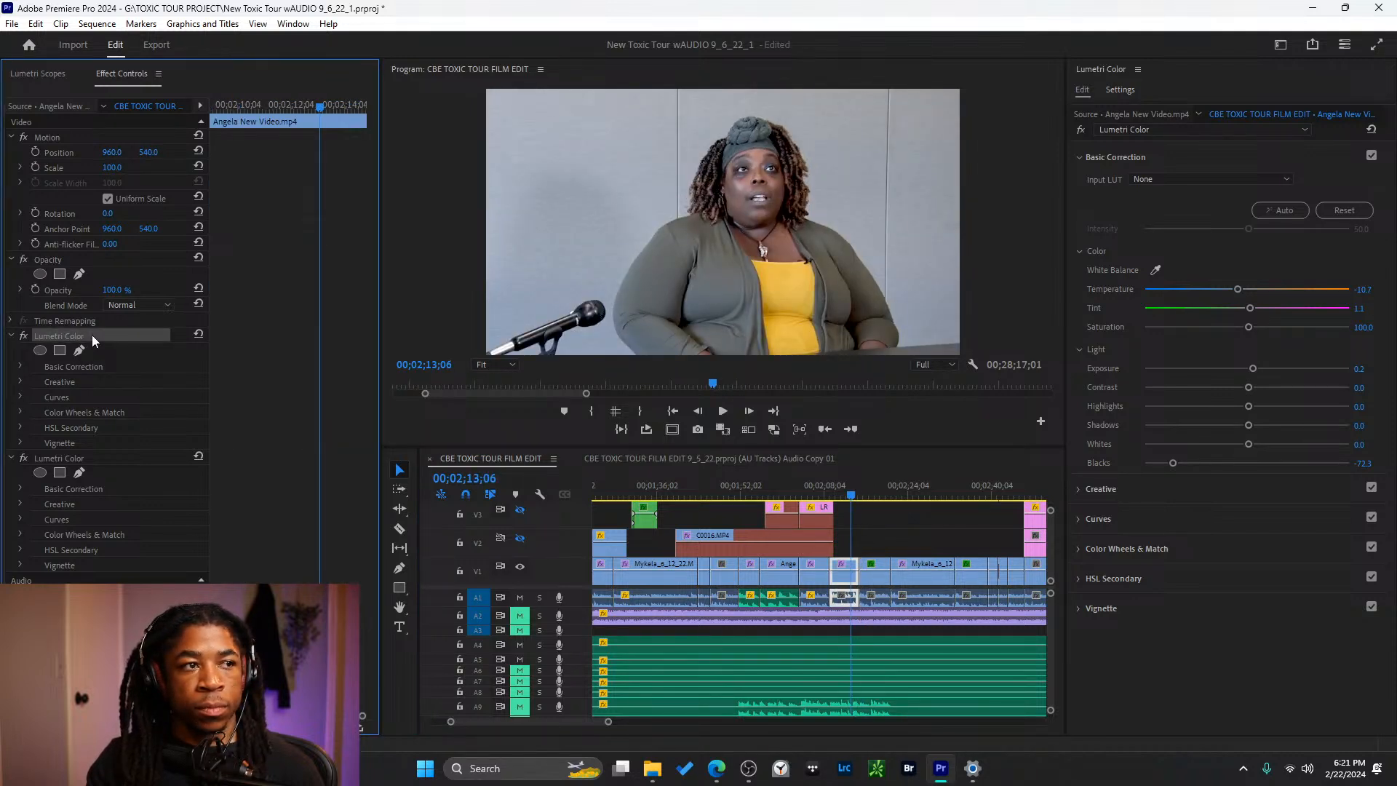
pyautogui.click(85, 459)
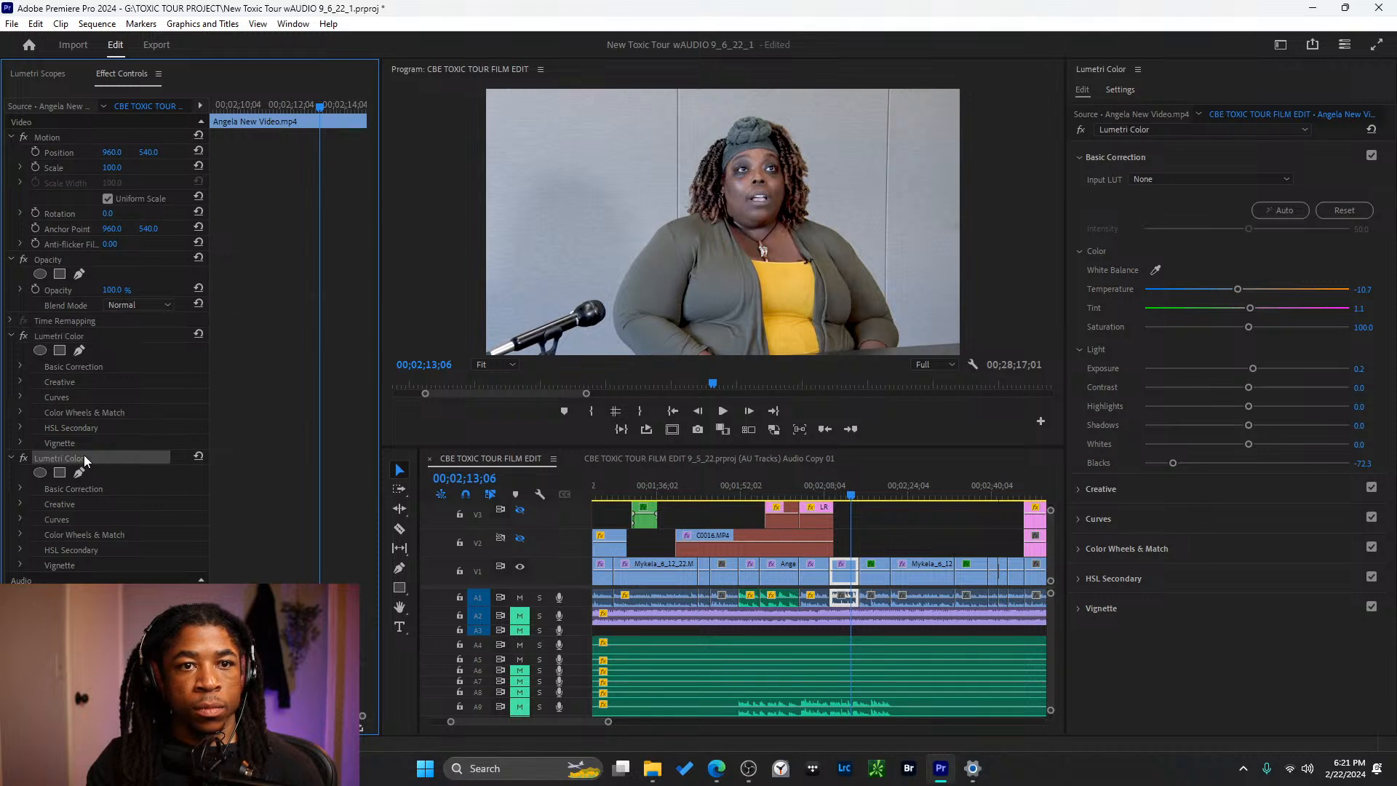
pyautogui.click(91, 338)
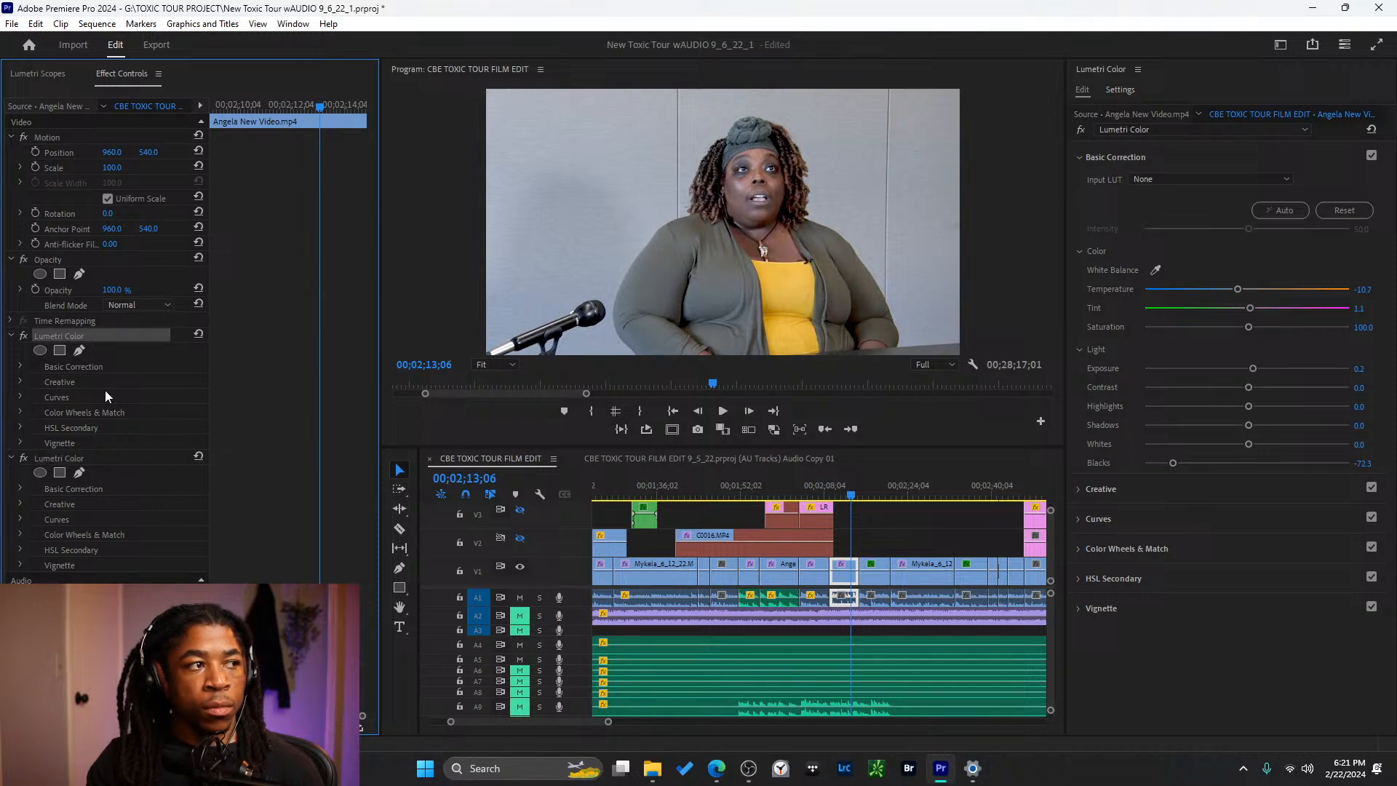
pyautogui.click(106, 459)
pyautogui.click(20, 489)
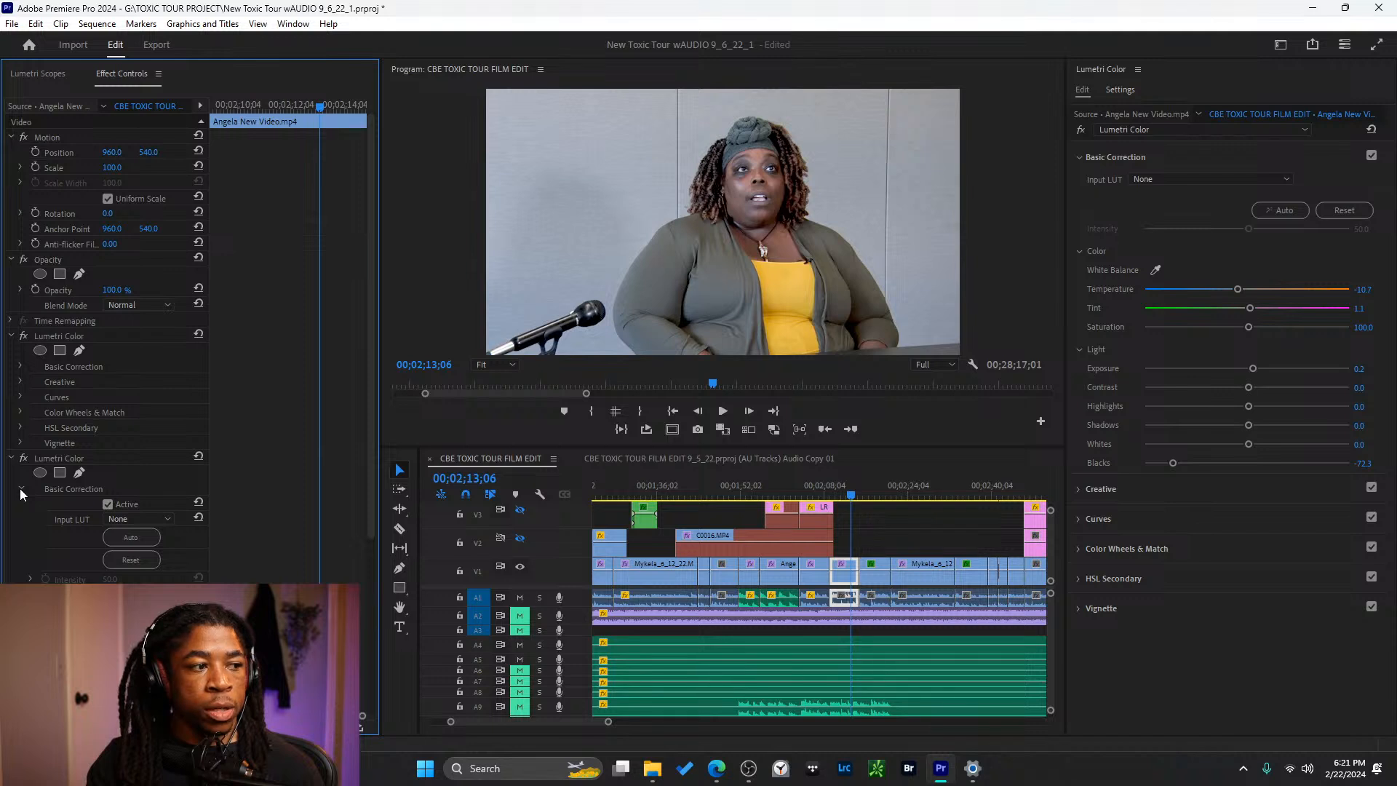
pyautogui.click(19, 489)
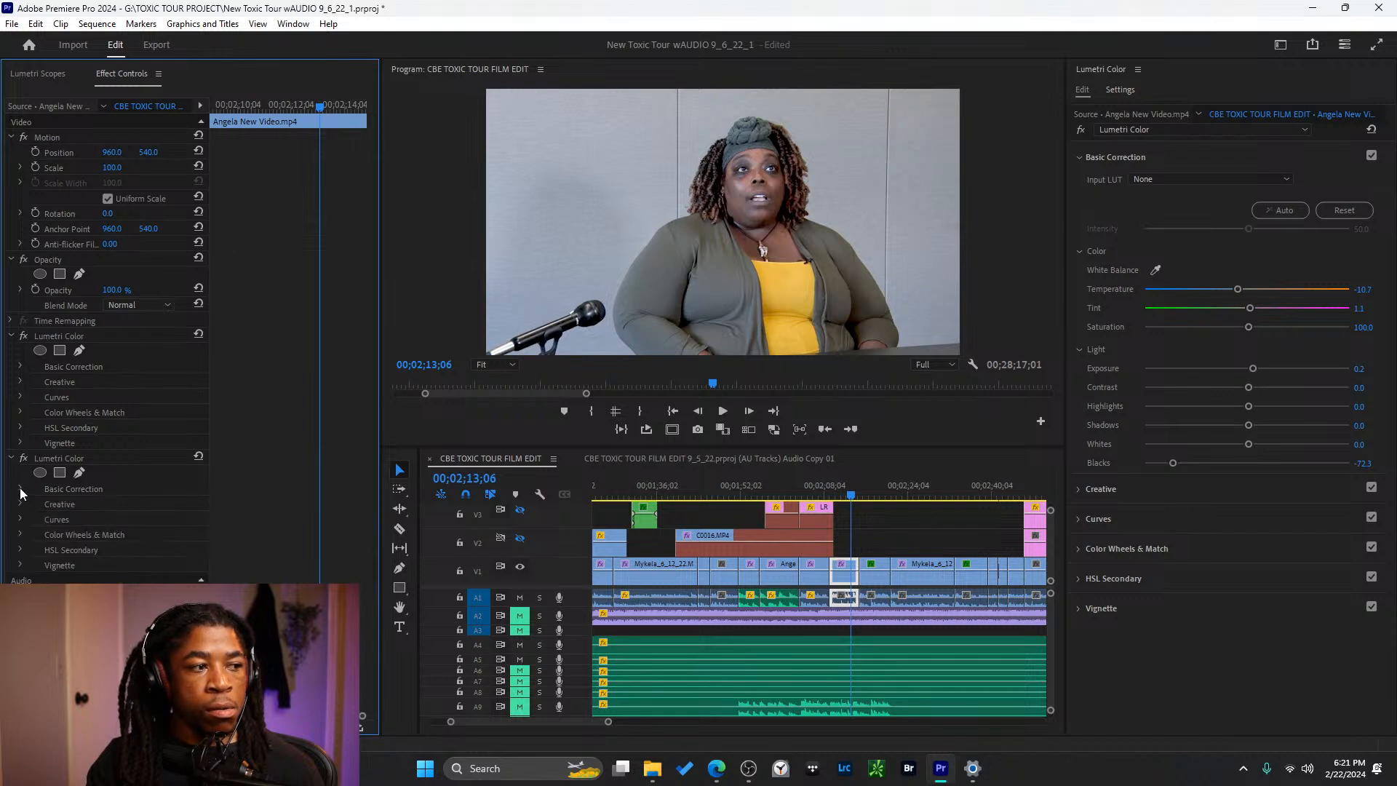
# - Show the basic correction values of the clip's other Lumetri Color effect for adjustment
pyautogui.click(96, 457)
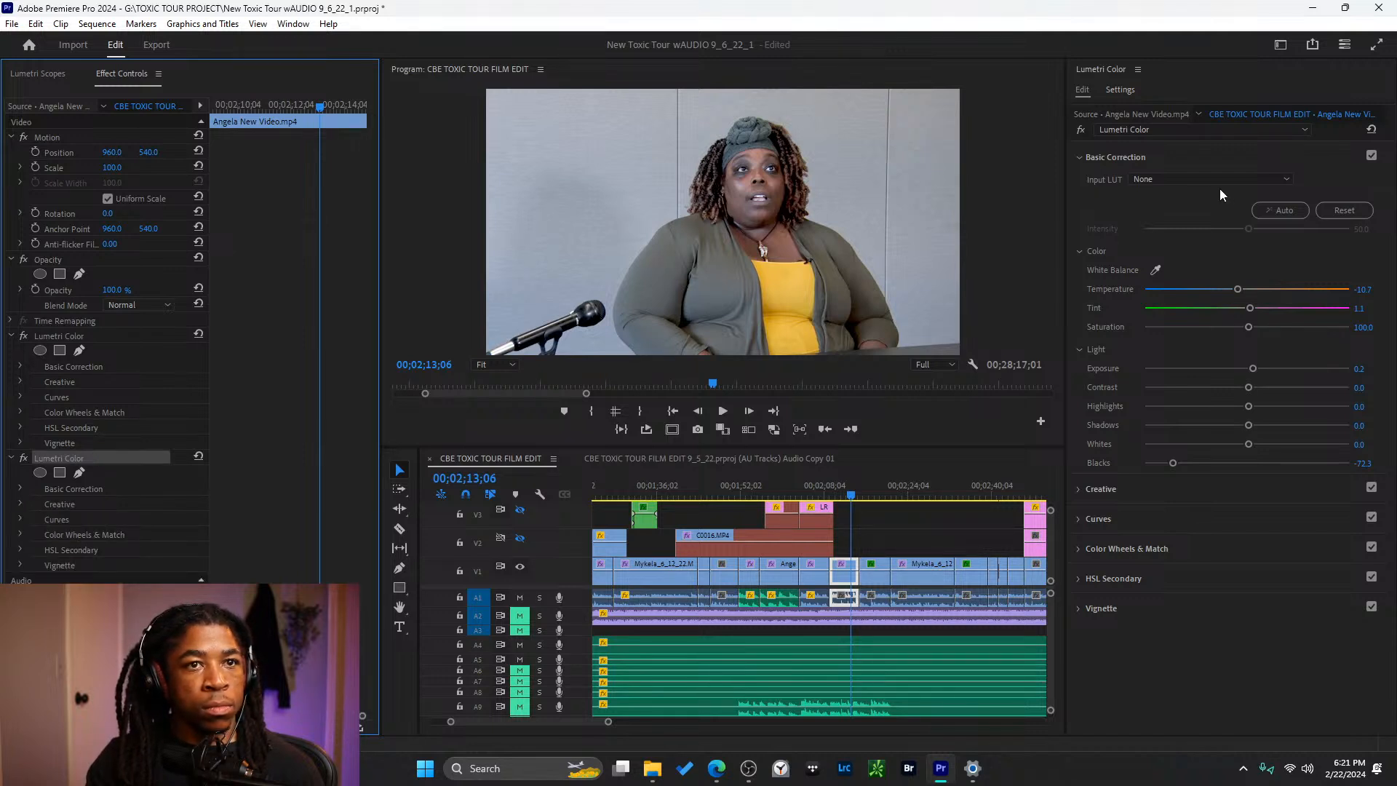
pyautogui.click(1189, 125)
pyautogui.click(1149, 145)
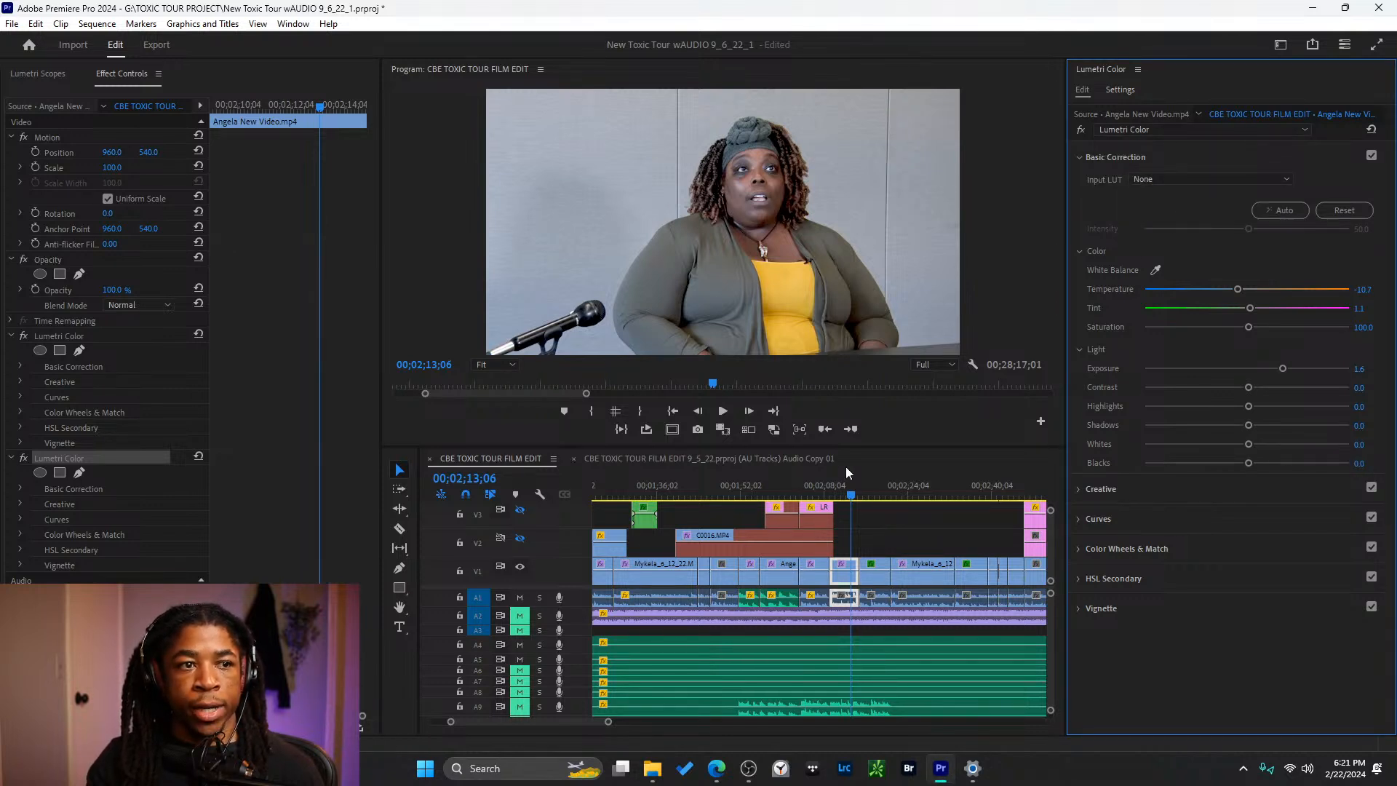
# - Compare the earlier interview clips around 00;01;26;17 and 00;01;07;08, ending with the playhead at 00;01;37;17
pyautogui.moveTo(853, 496); pyautogui.dragTo(606, 500)
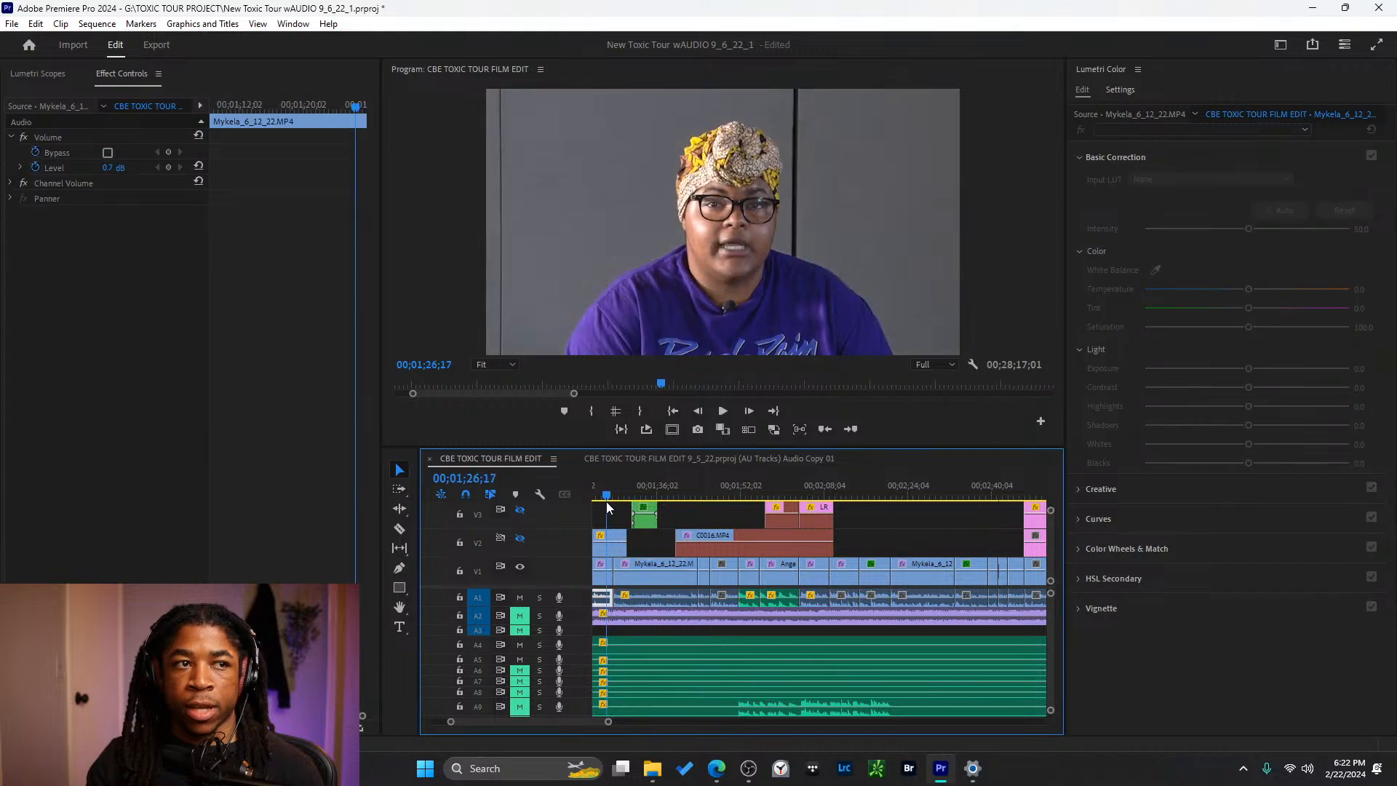
pyautogui.scroll(5, 692, 530)
pyautogui.moveTo(776, 494); pyautogui.dragTo(600, 499)
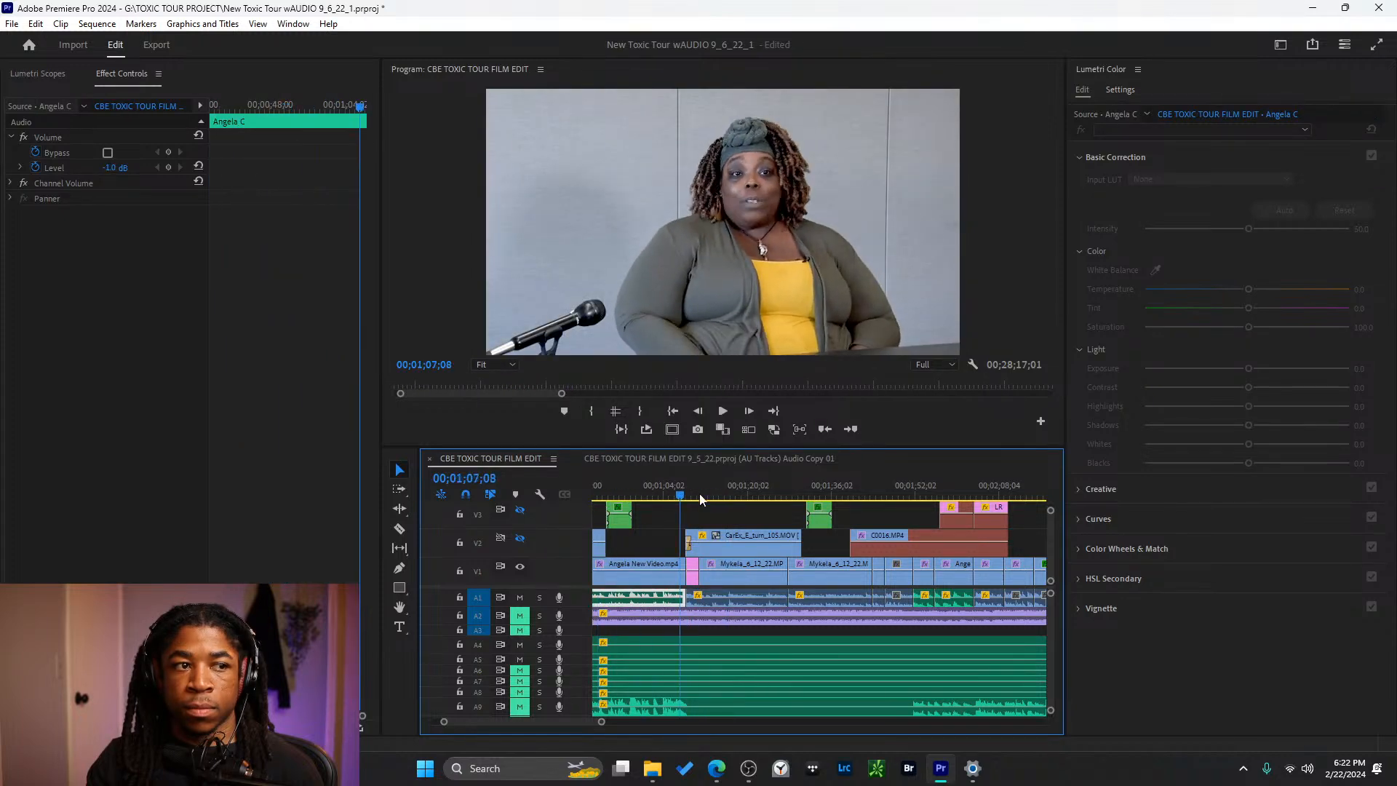
pyautogui.click(845, 495)
pyautogui.moveTo(847, 507)
pyautogui.mouseDown()
pyautogui.moveTo(928, 492)
pyautogui.moveTo(789, 502)
pyautogui.moveTo(777, 526)
pyautogui.moveTo(841, 520)
pyautogui.mouseUp()
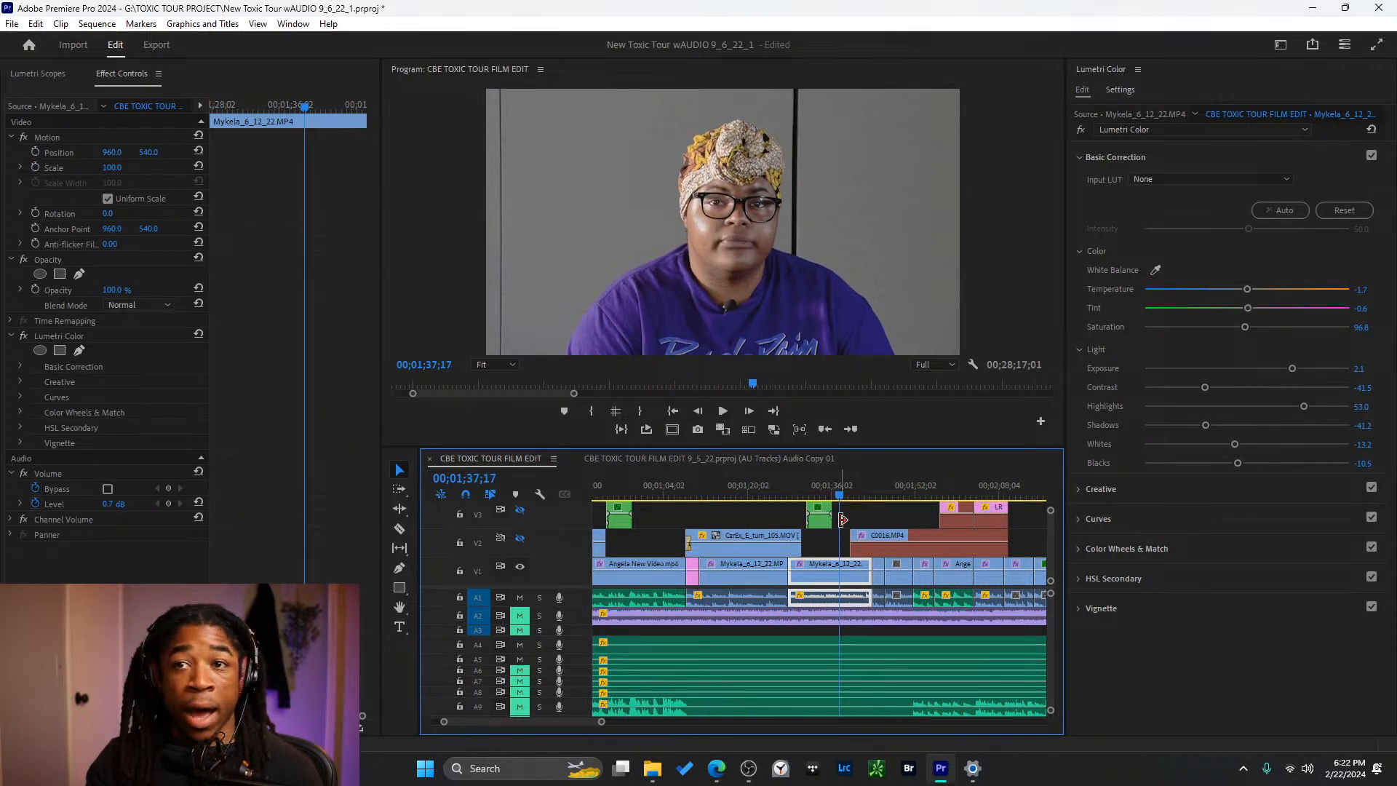
# - Play the yellow-top speaker's footage across the cut to the close-up shot, stopping at 00;02;20;20
pyautogui.scroll(-4, 842, 533)
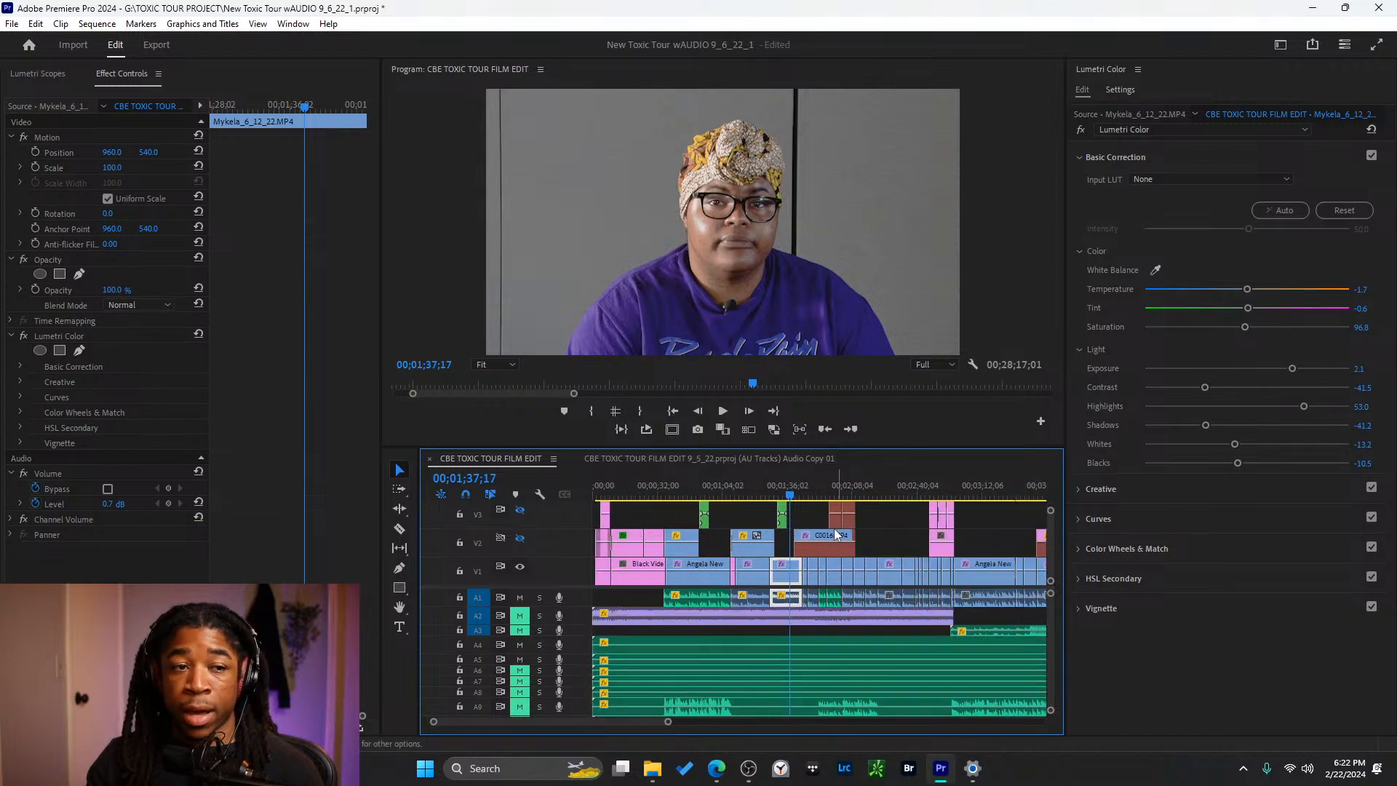
pyautogui.scroll(-2, 821, 559)
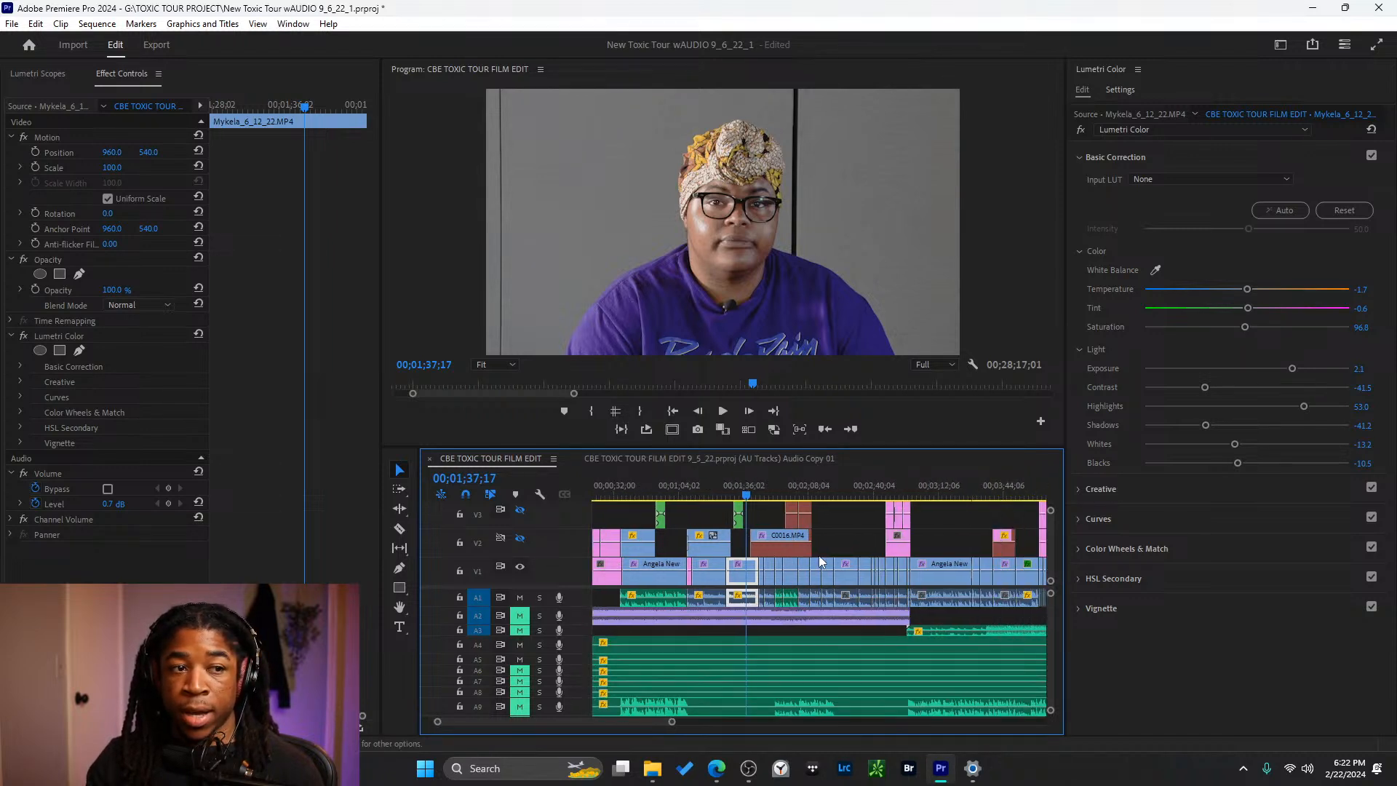
pyautogui.scroll(2, 814, 556)
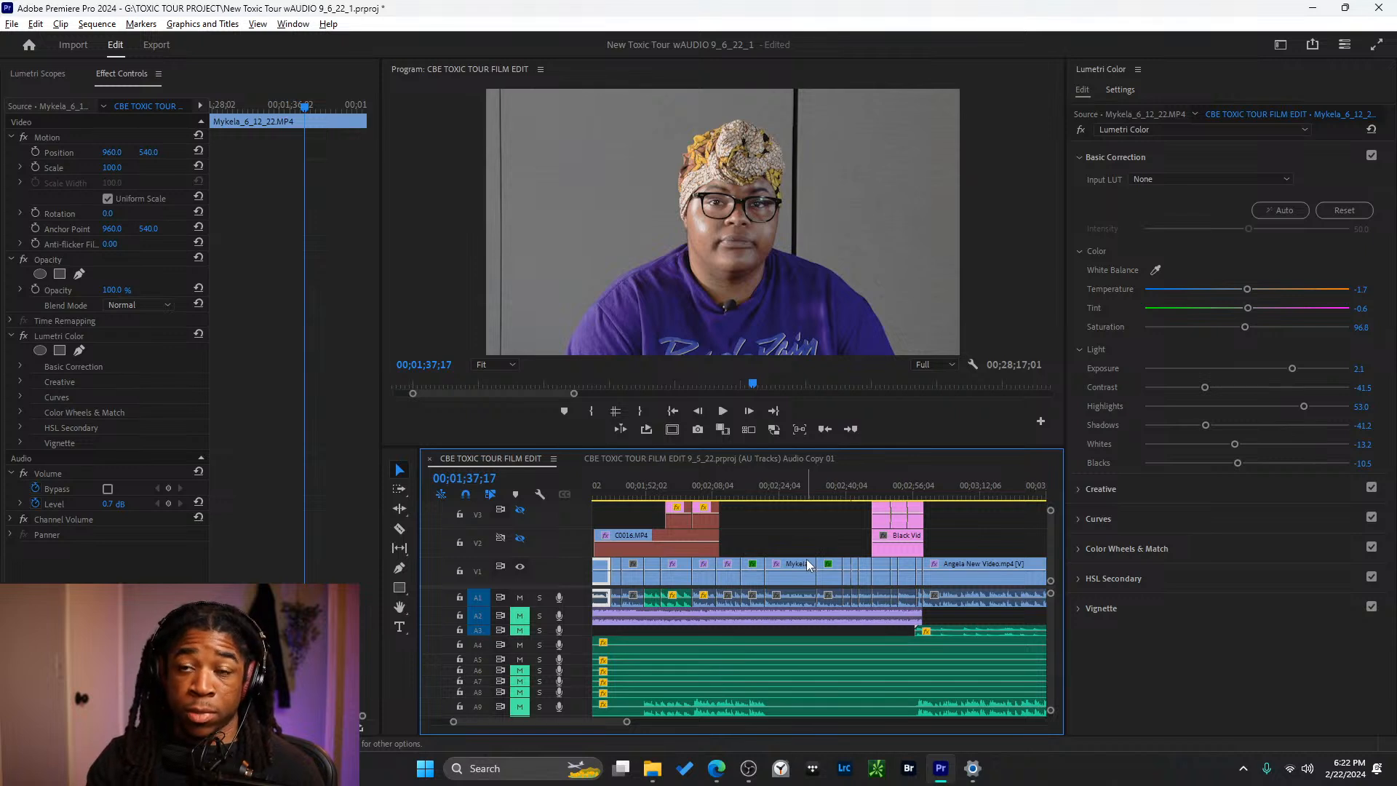
pyautogui.scroll(1, 806, 559)
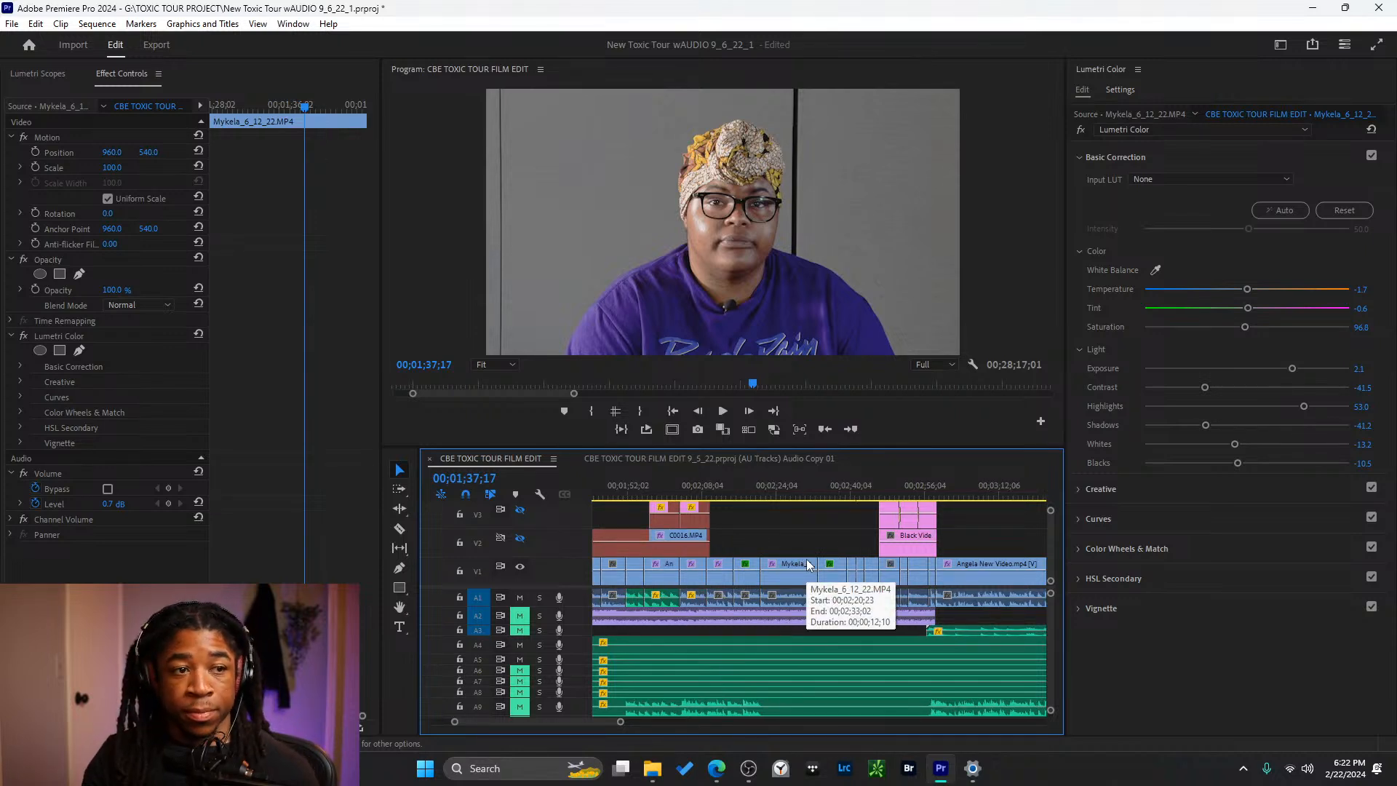
pyautogui.scroll(1, 806, 558)
pyautogui.scroll(1, 744, 583)
pyautogui.scroll(1, 706, 572)
pyautogui.scroll(3, 766, 559)
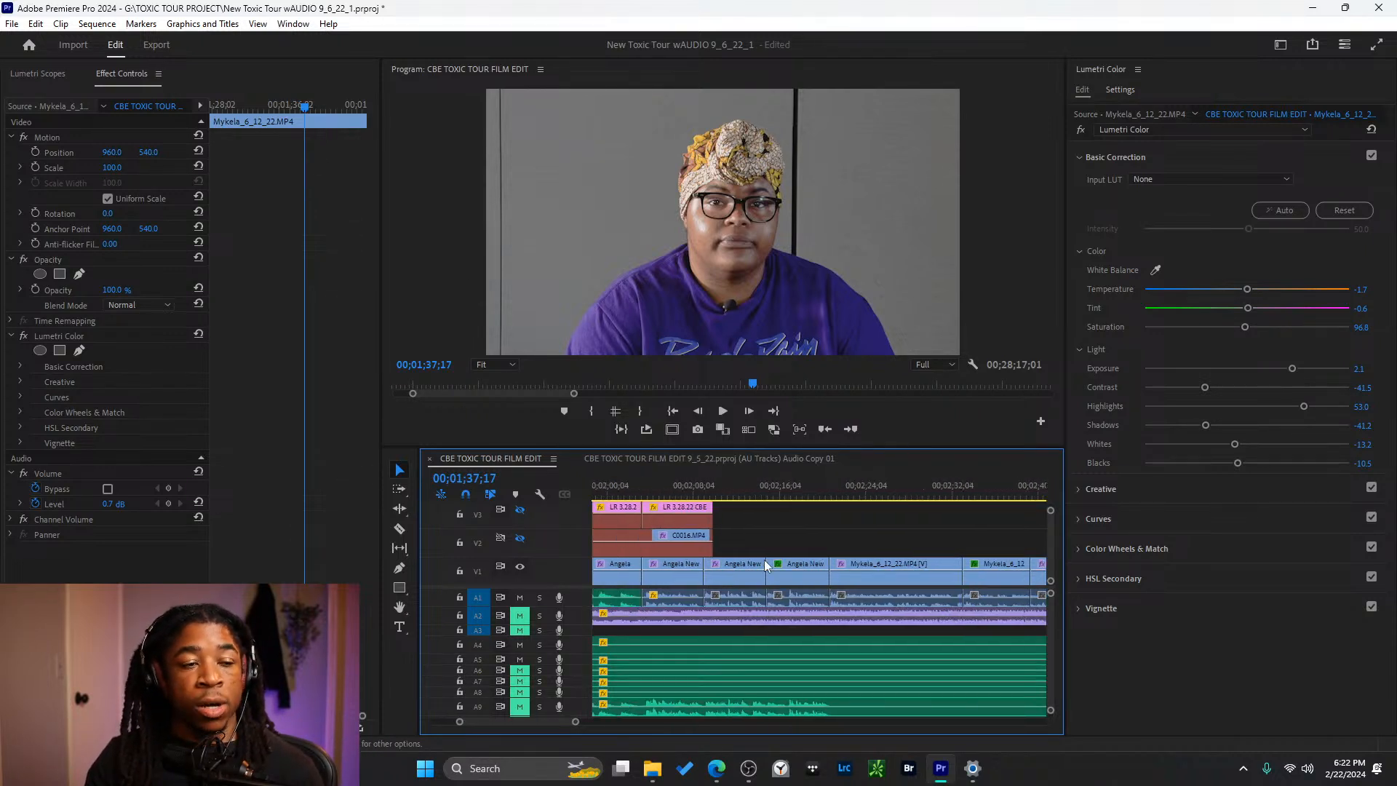
pyautogui.click(762, 492)
pyautogui.press('d')
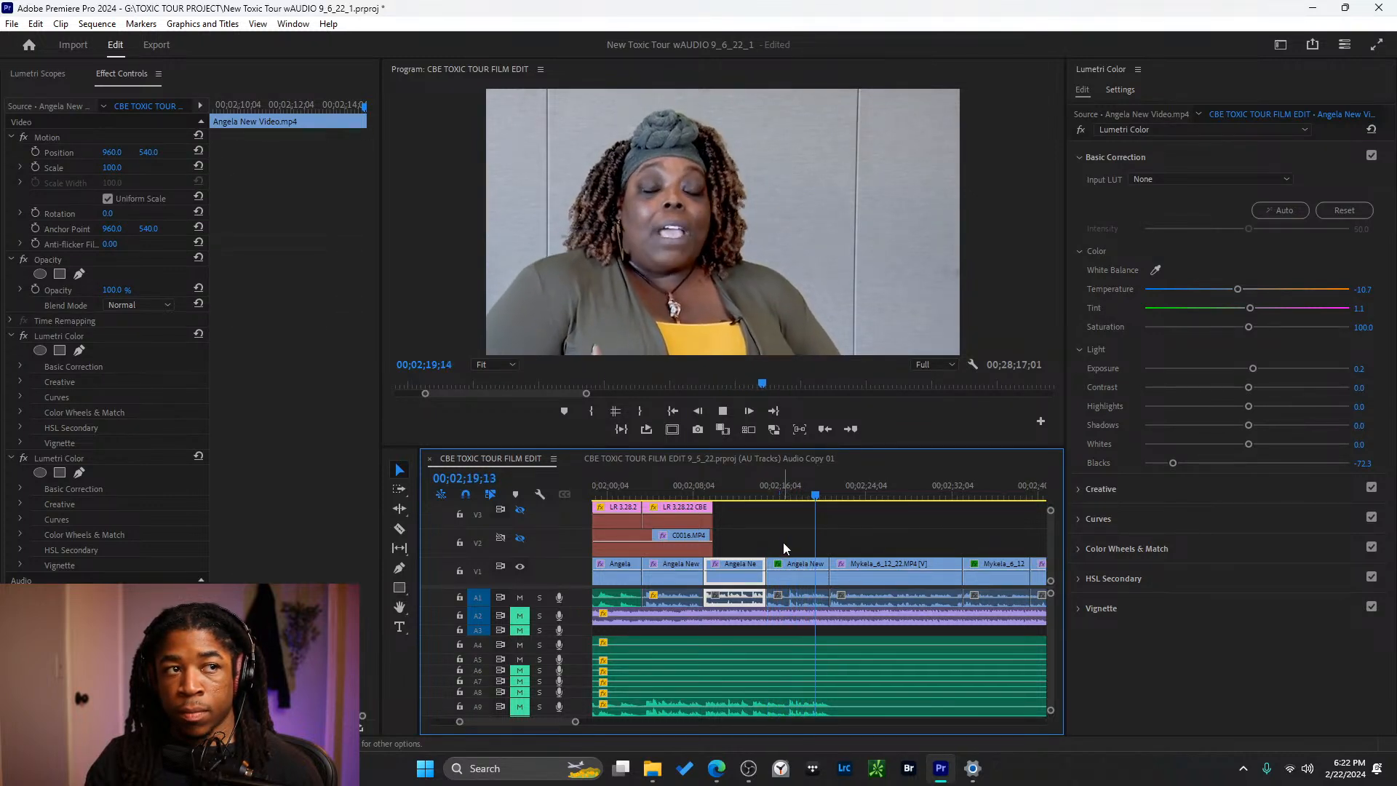
pyautogui.press('space')
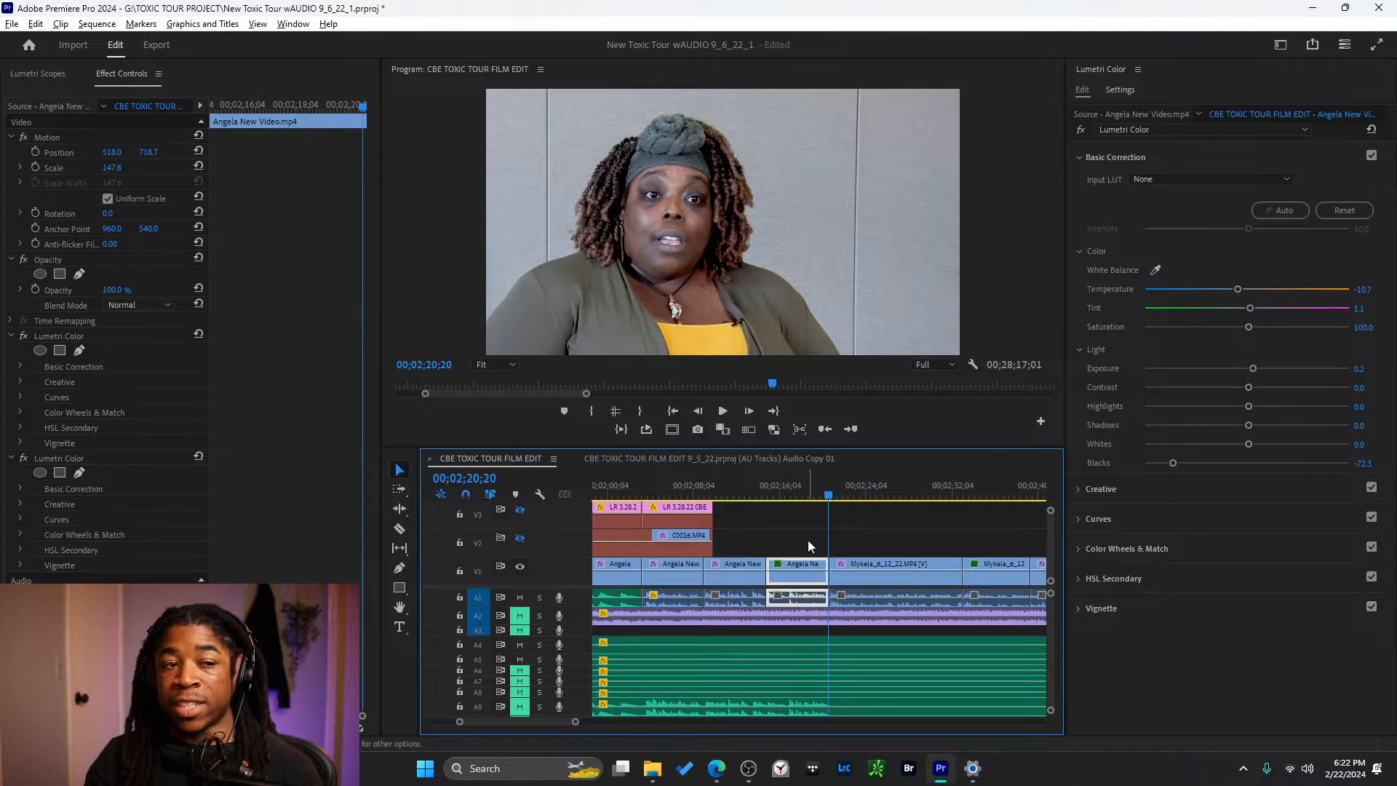
# - Switch the workspace layout from Color to Assembly
pyautogui.press('-')
pyautogui.press('=')
pyautogui.press('=')
pyautogui.press('=')
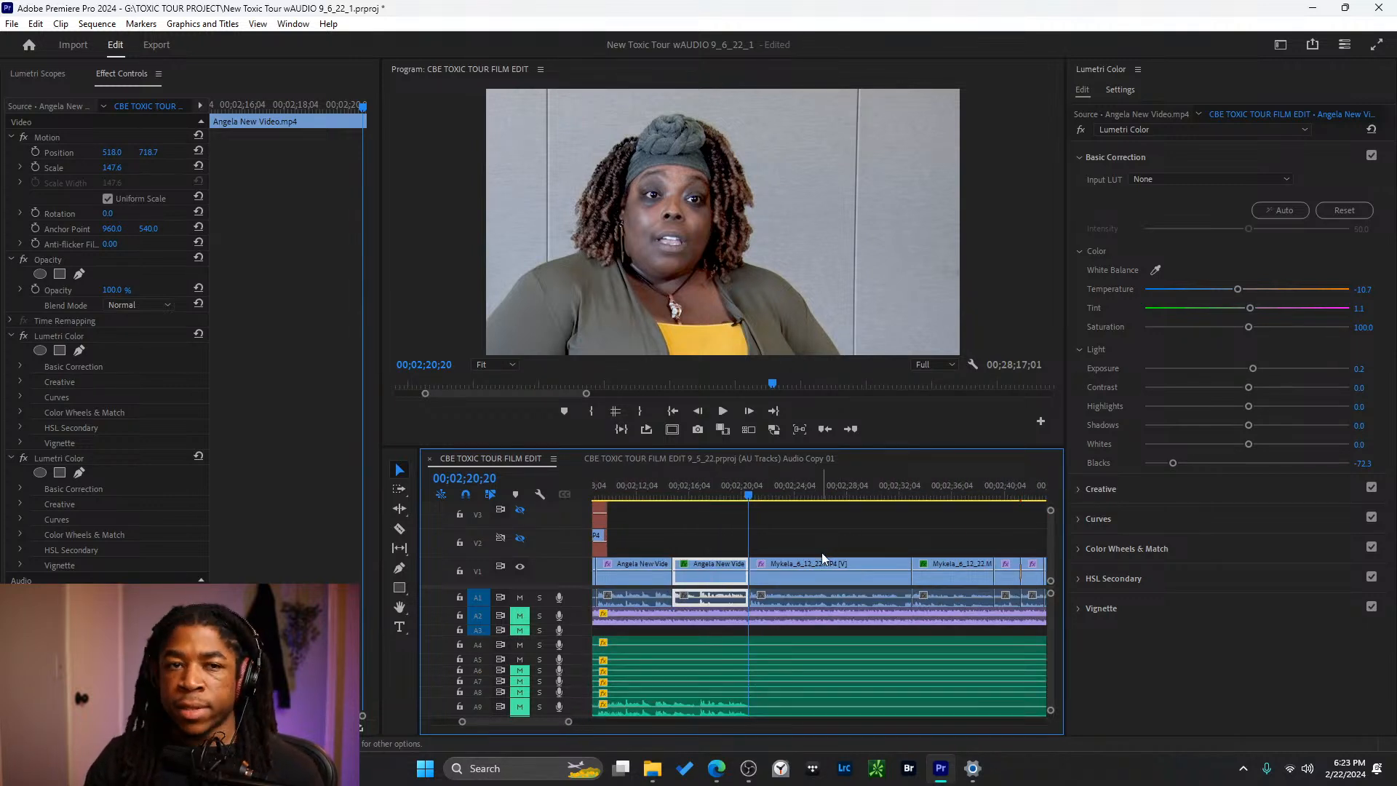
pyautogui.press('=')
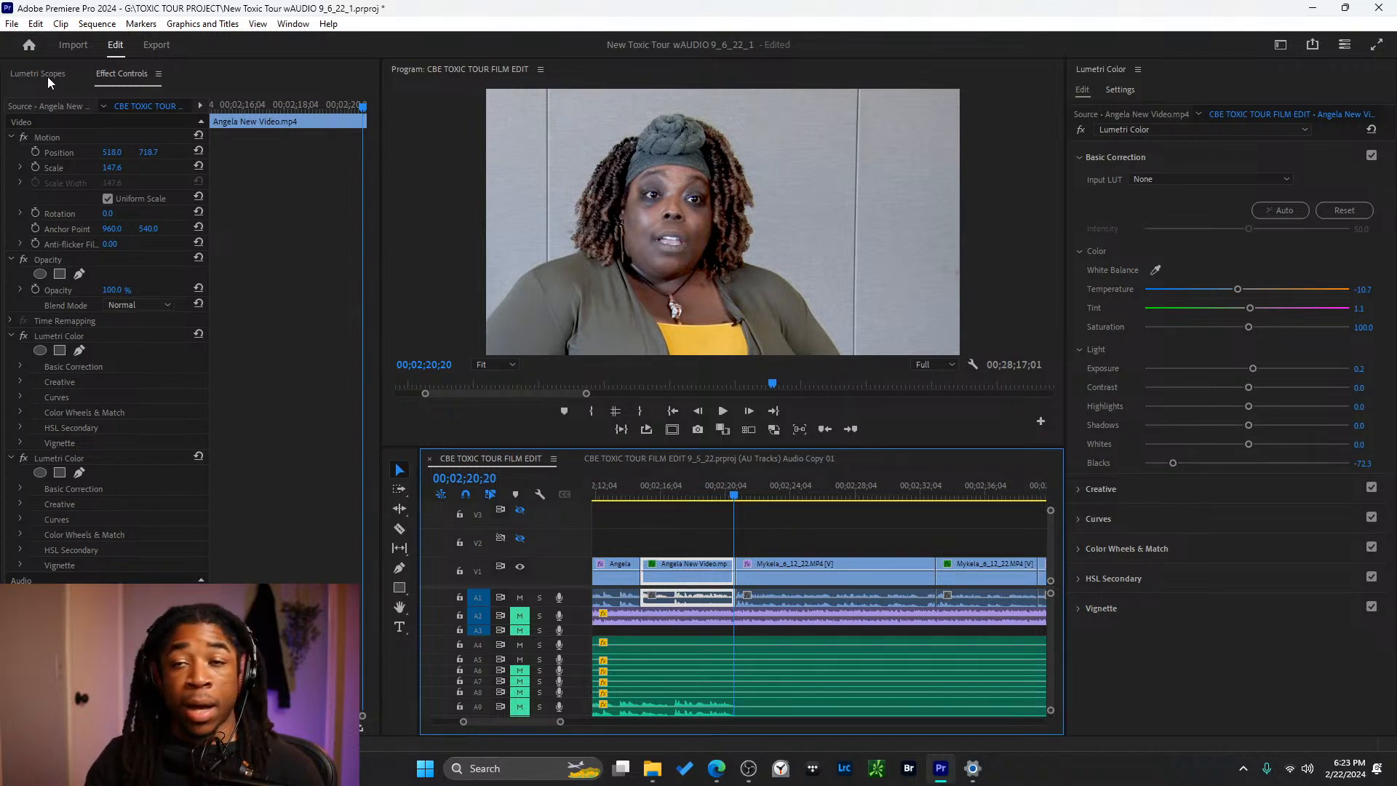
pyautogui.click(1280, 45)
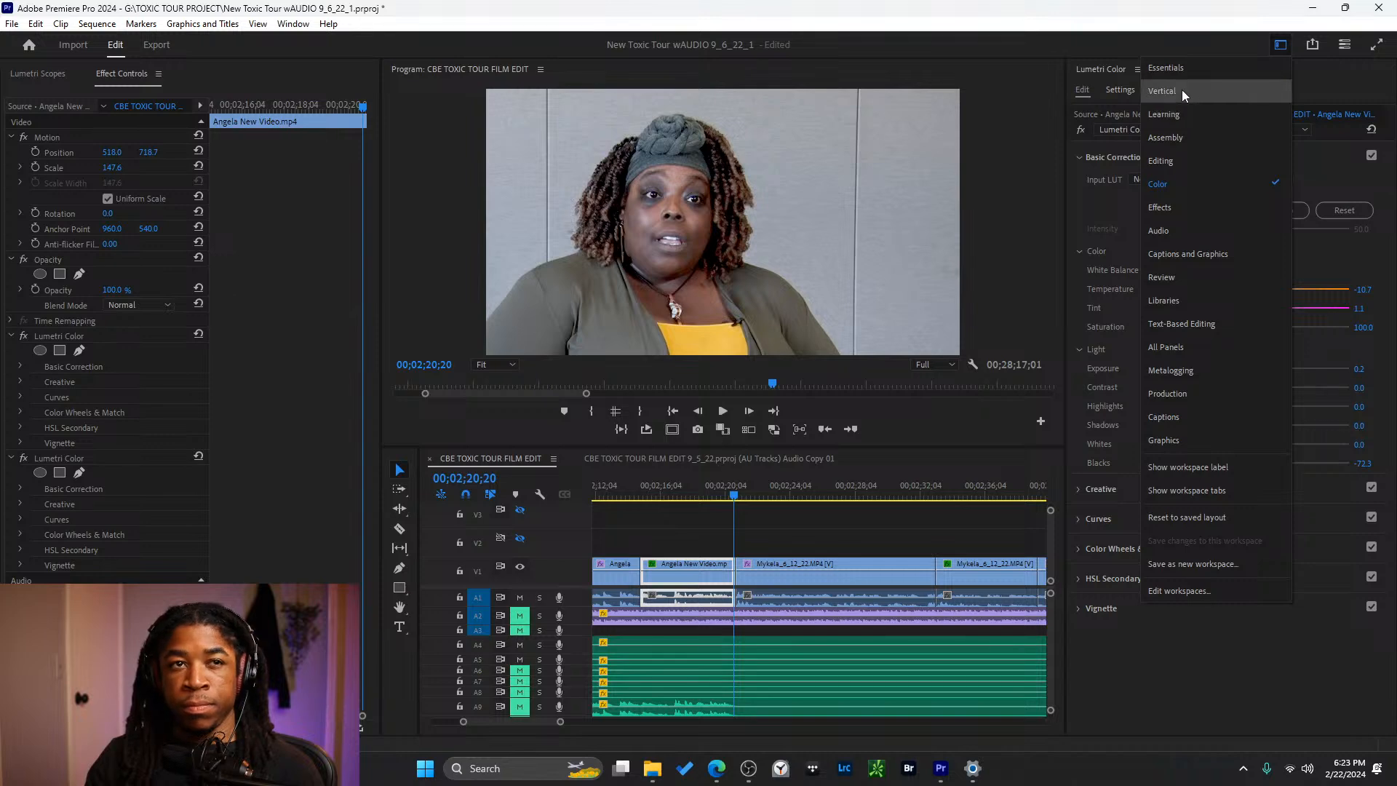
pyautogui.click(1180, 138)
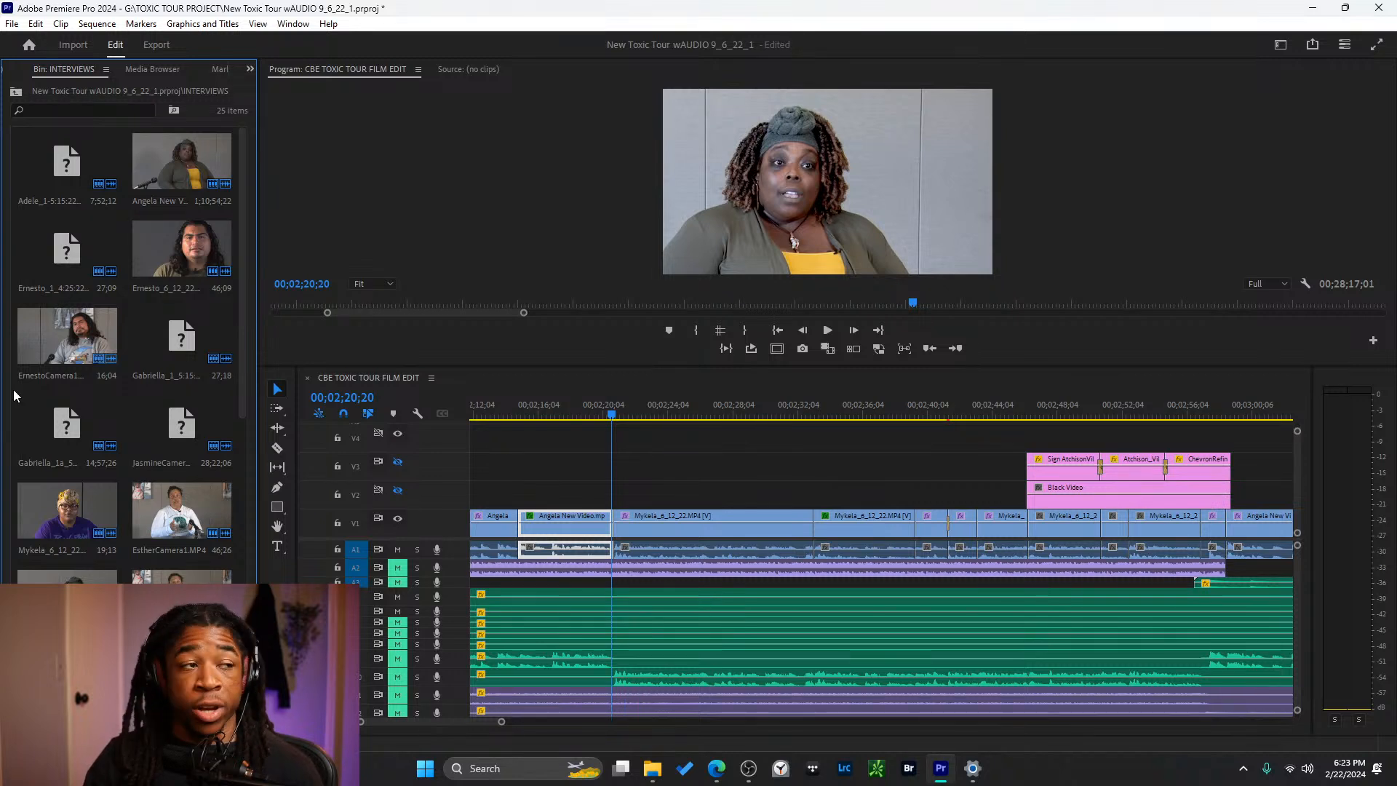
# - Examine the source clips in the INTERVIEWS bin and how the interview clips are arranged along the sequence
pyautogui.scroll(-5, 167, 339)
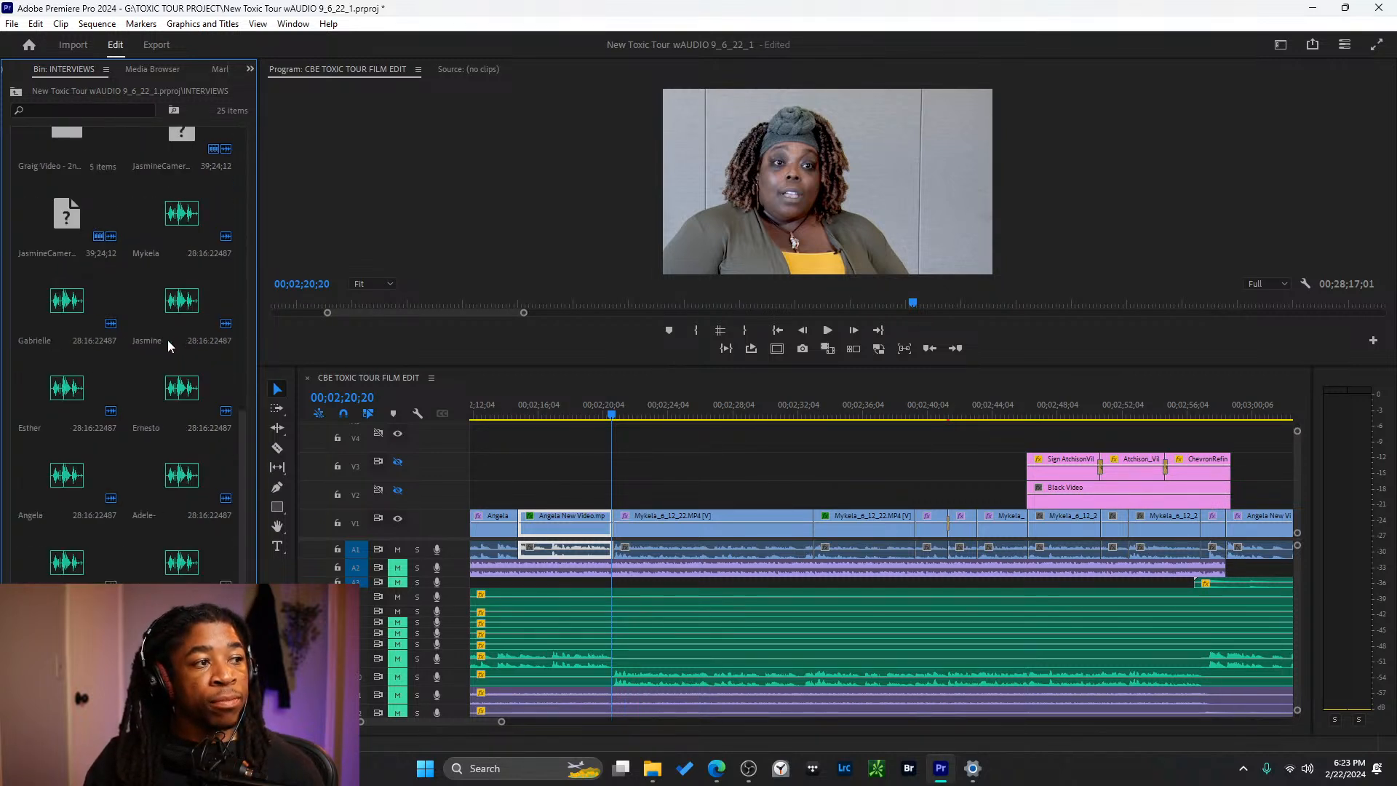
pyautogui.scroll(3, 101, 381)
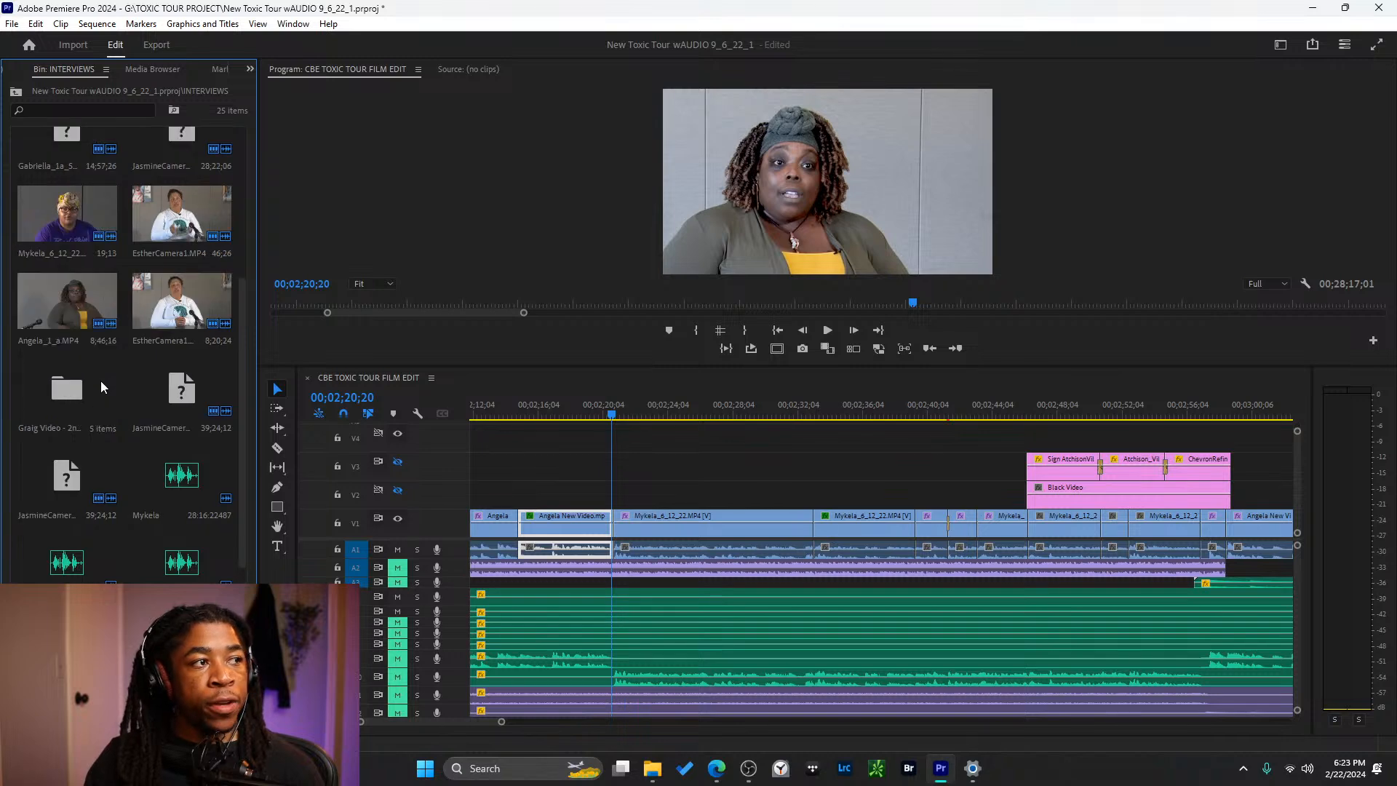
pyautogui.scroll(-3, 138, 417)
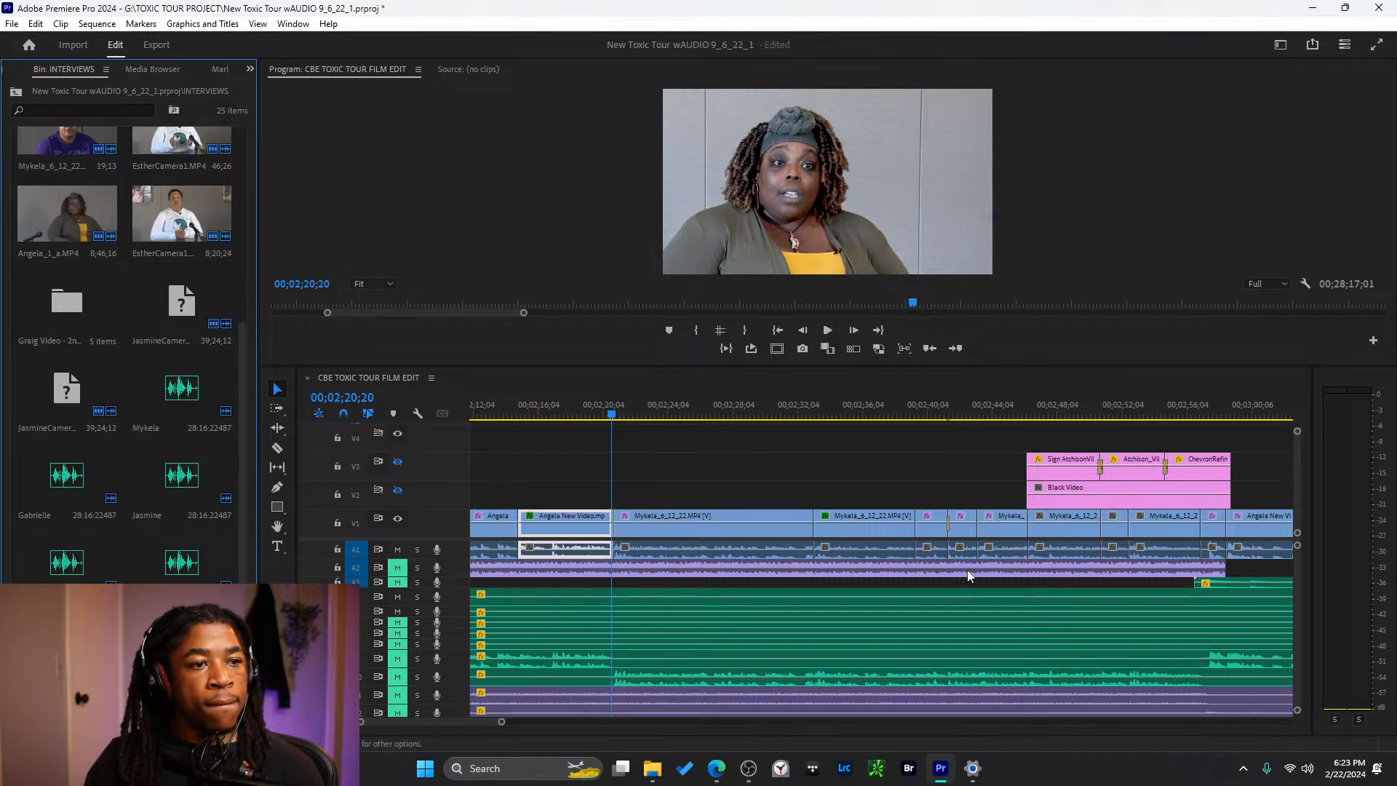
pyautogui.scroll(-4, 731, 548)
pyautogui.scroll(-6, 731, 548)
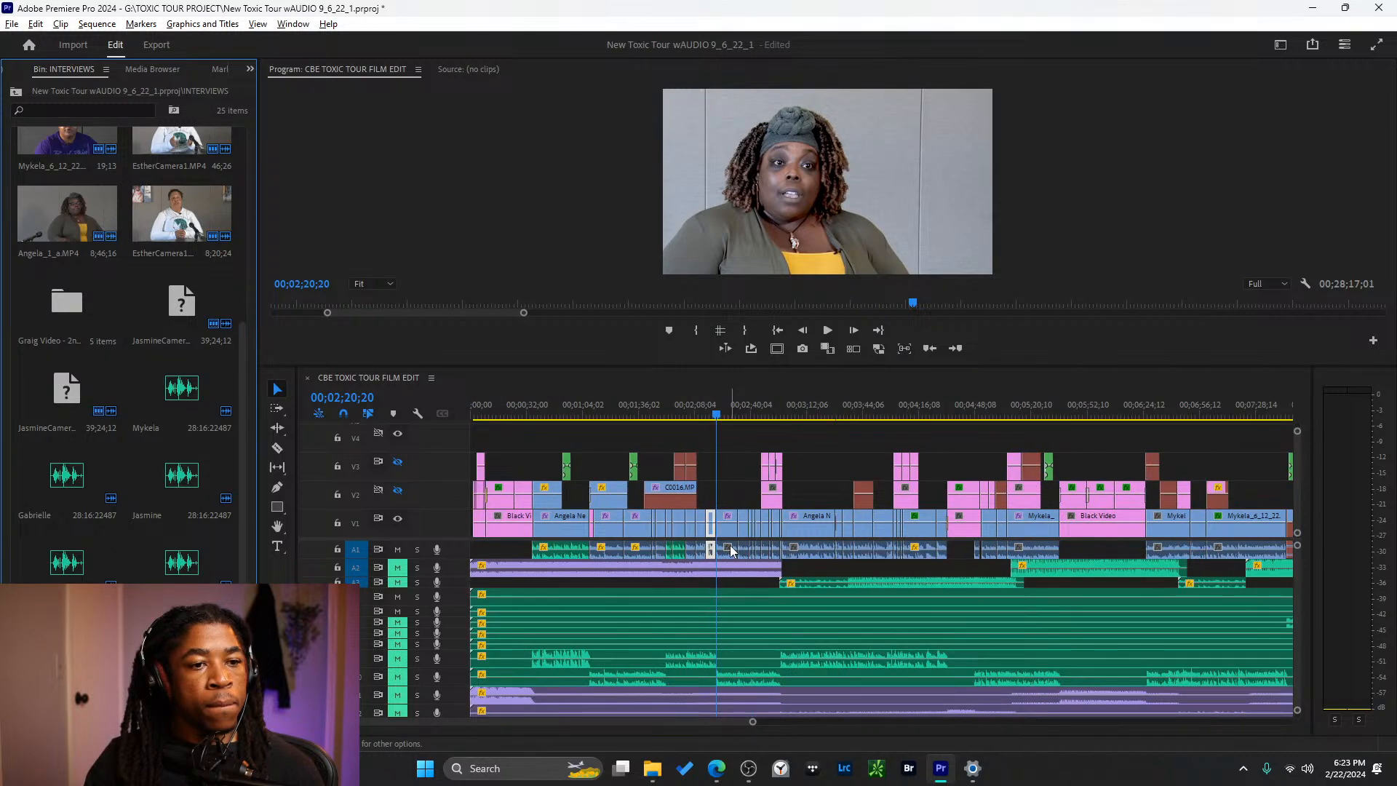
pyautogui.scroll(-3, 730, 551)
pyautogui.scroll(10, 671, 596)
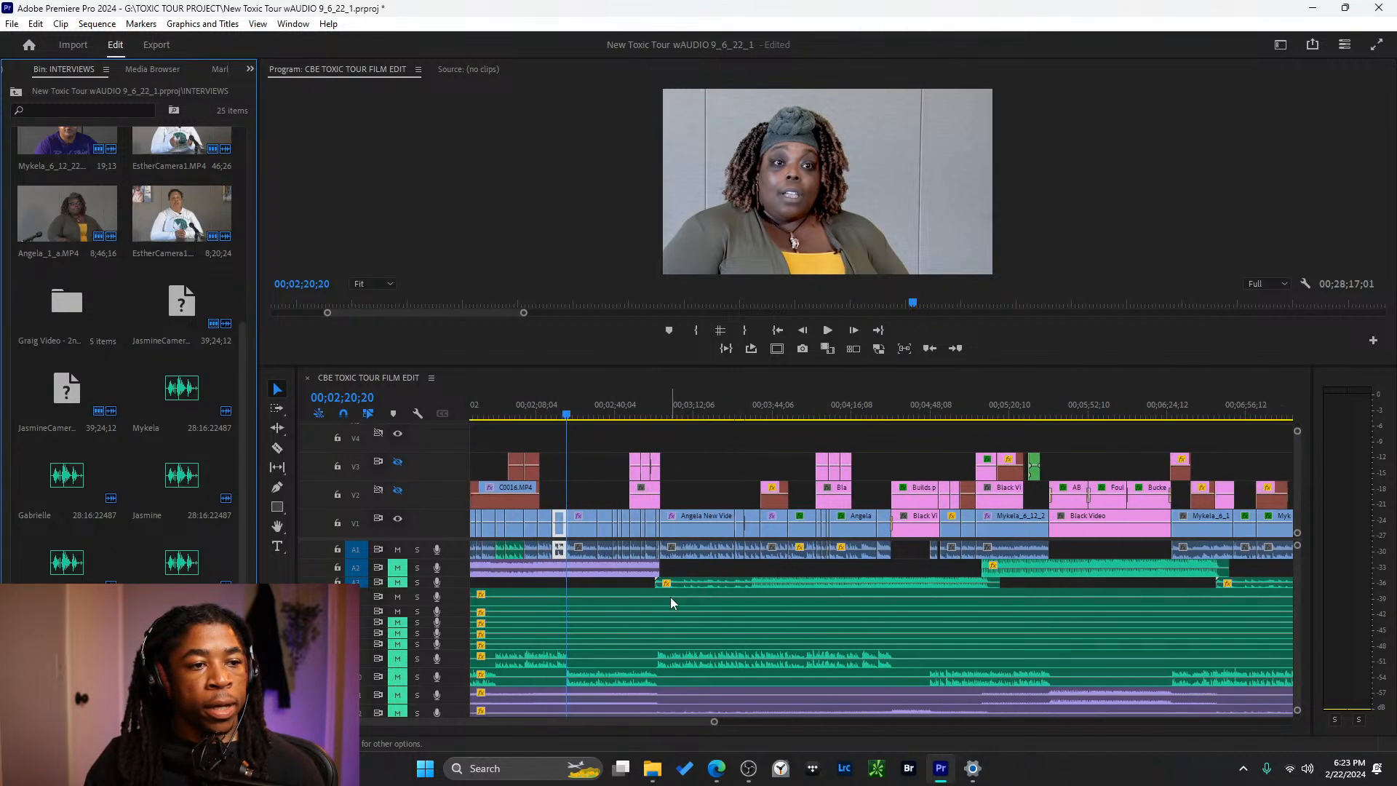
pyautogui.scroll(3, 668, 588)
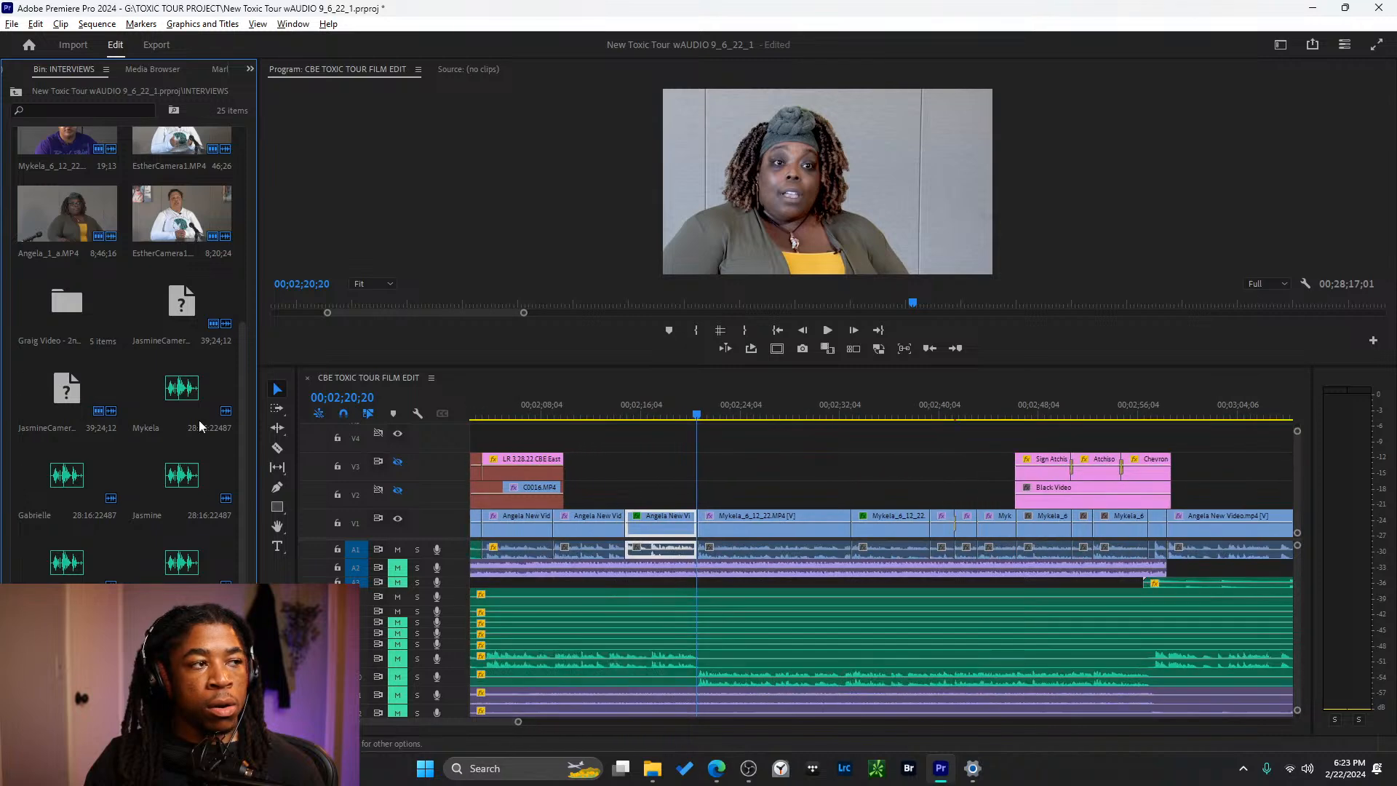
pyautogui.scroll(1, 778, 499)
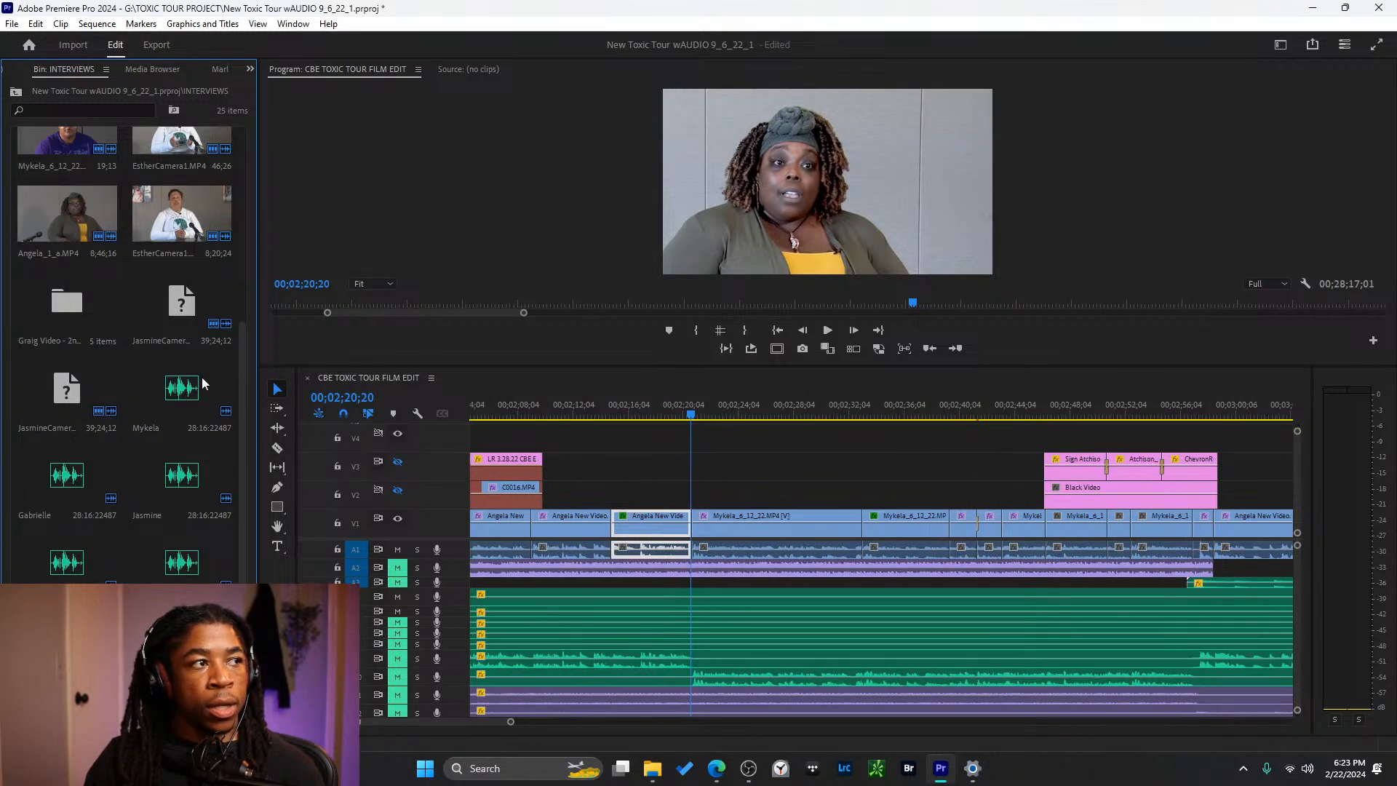
pyautogui.scroll(5, 112, 499)
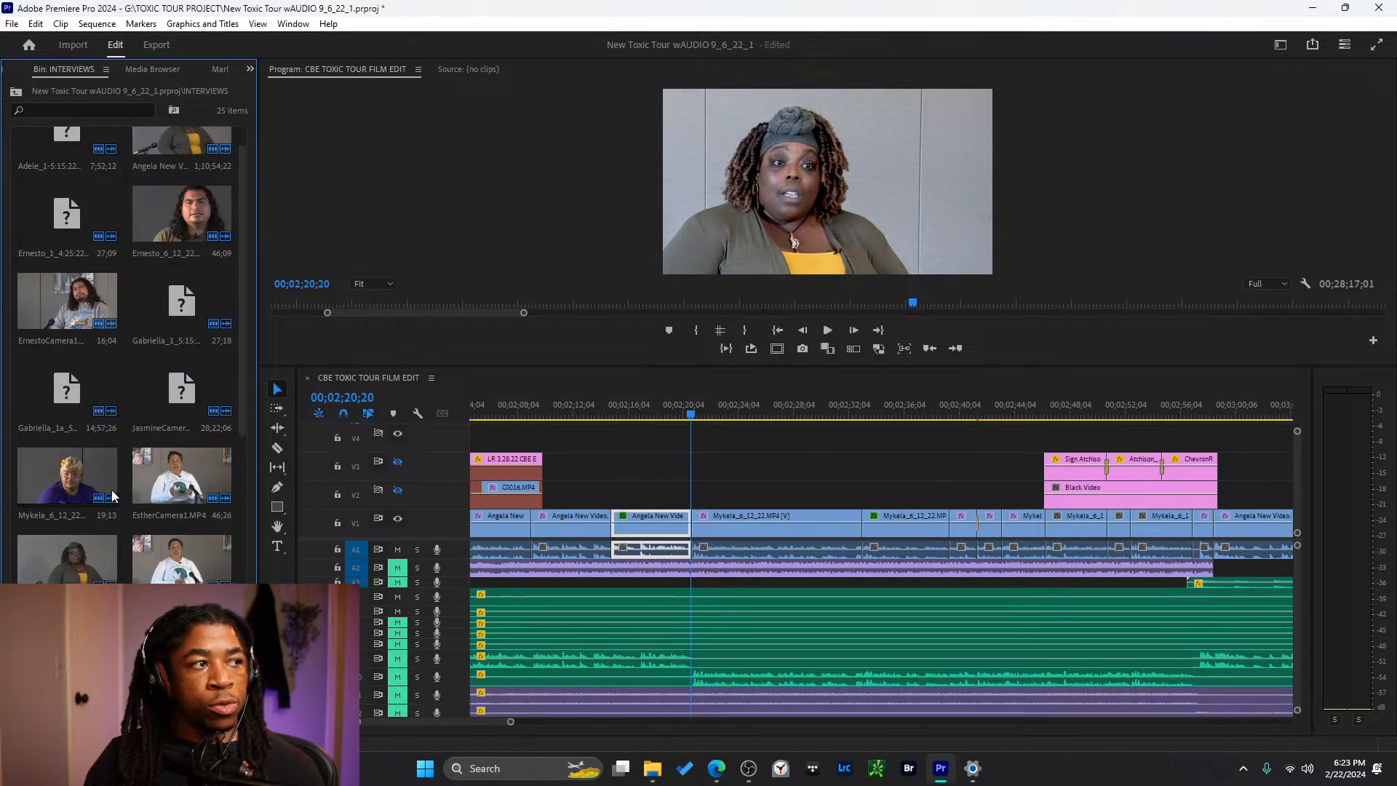
pyautogui.scroll(1, 85, 499)
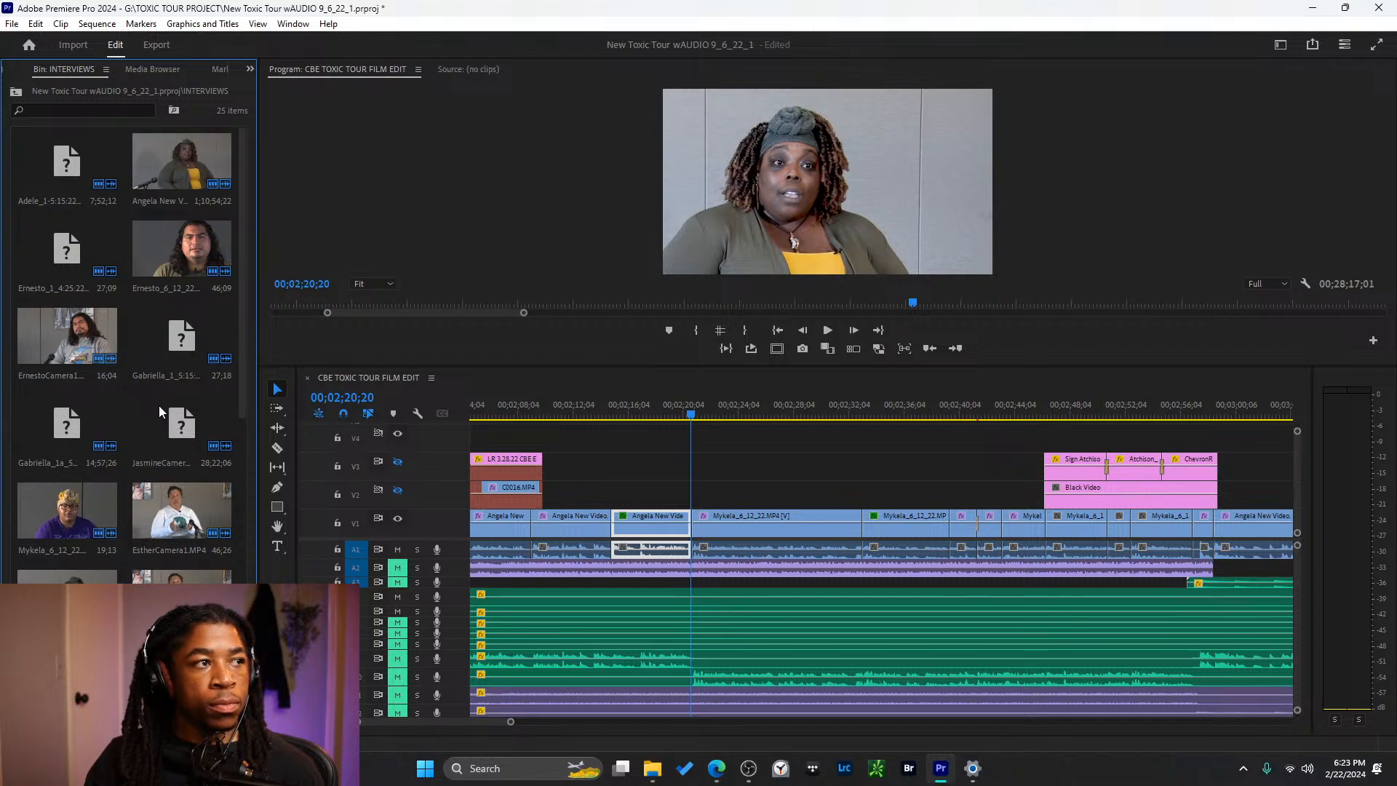
pyautogui.scroll(-1, 138, 426)
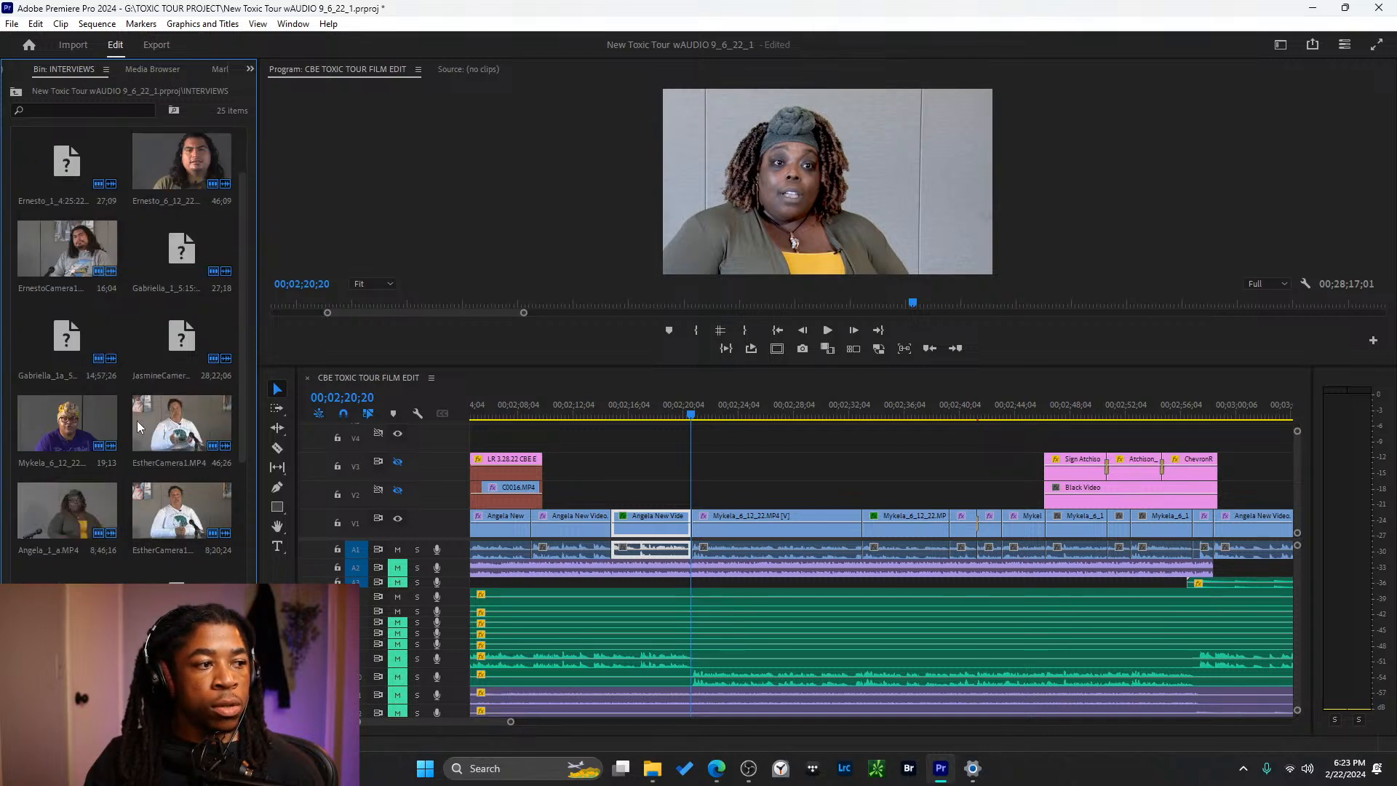
# - Look through the INTERVIEWS bin and open its 2nd camera sub-bin down to the nested CBE Interviews Camera2 bin
pyautogui.scroll(-2, 137, 421)
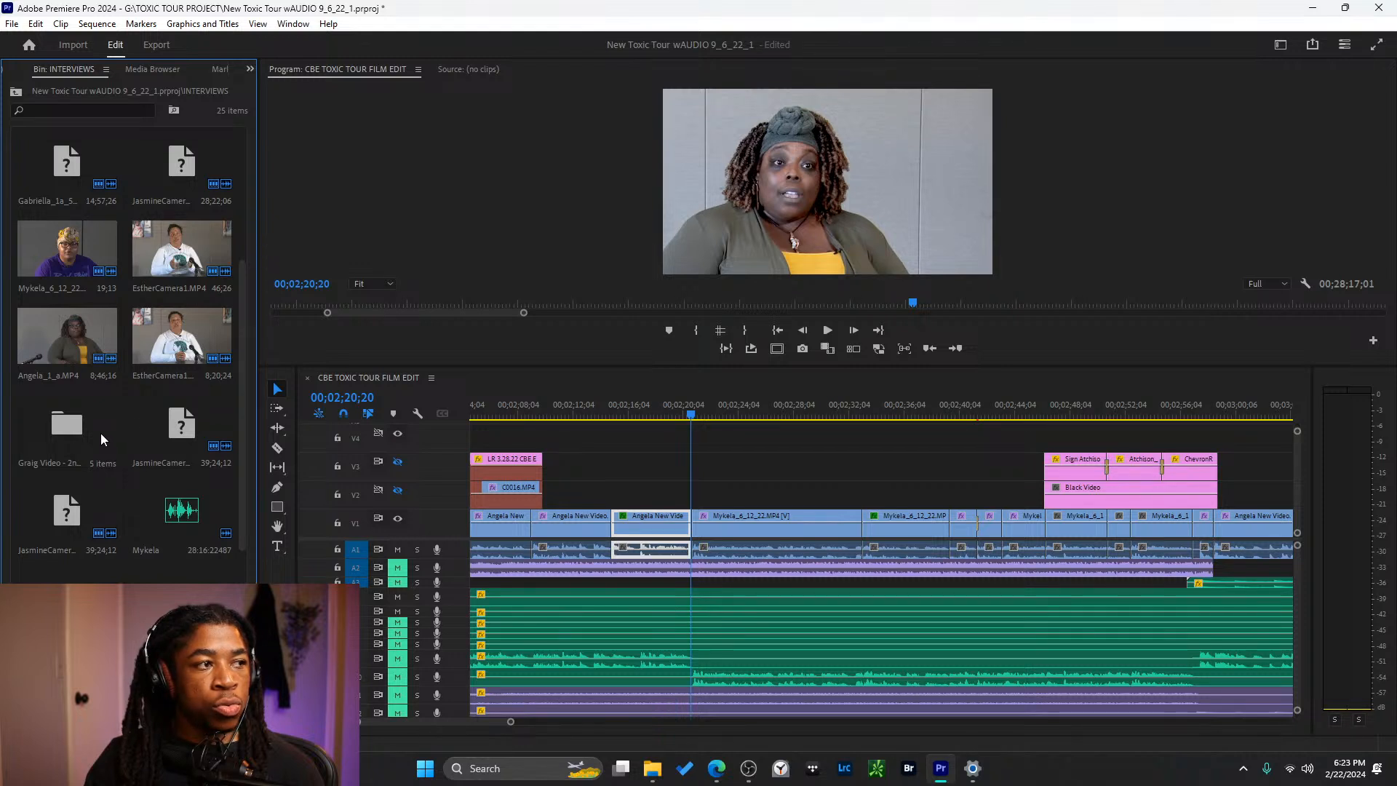
pyautogui.scroll(3, 100, 435)
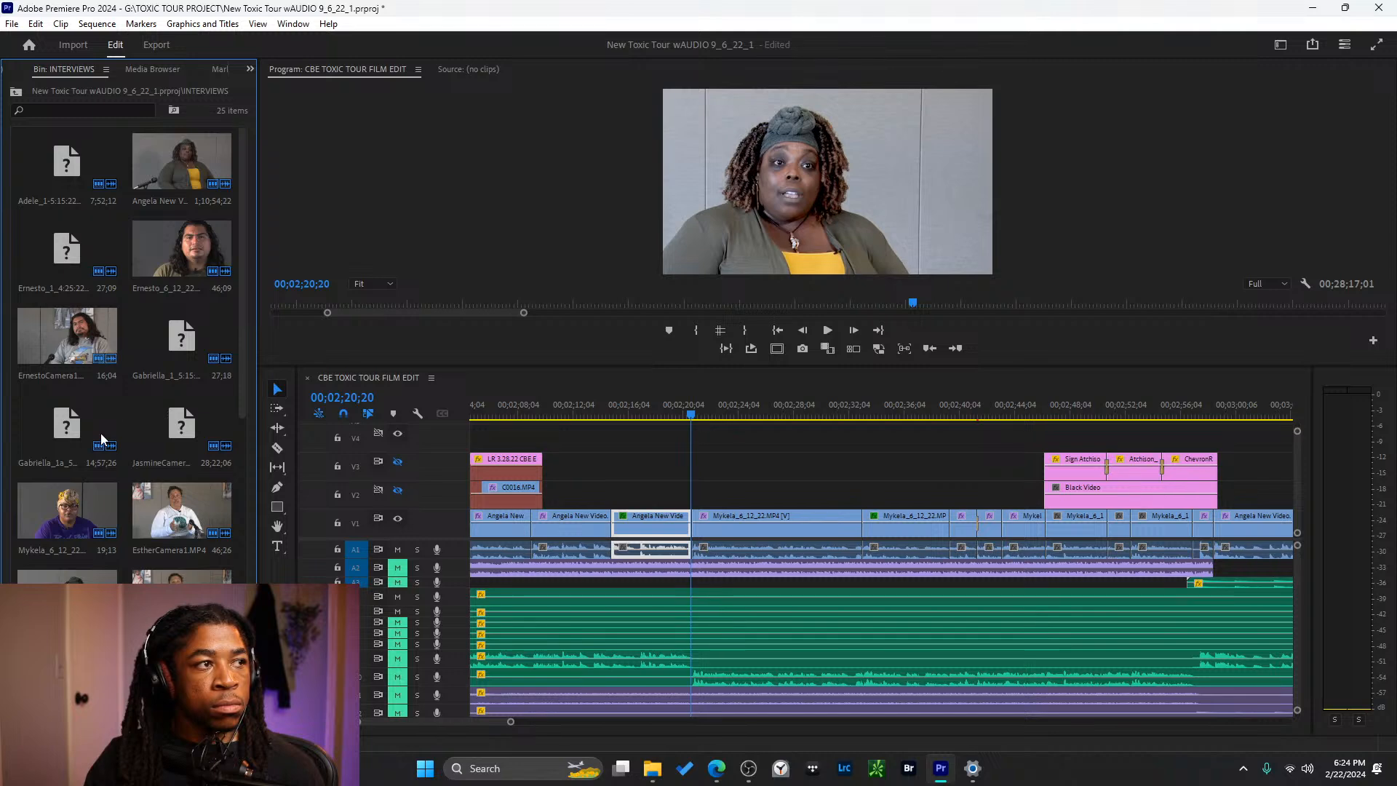
pyautogui.scroll(-1, 101, 440)
pyautogui.scroll(-5, 125, 478)
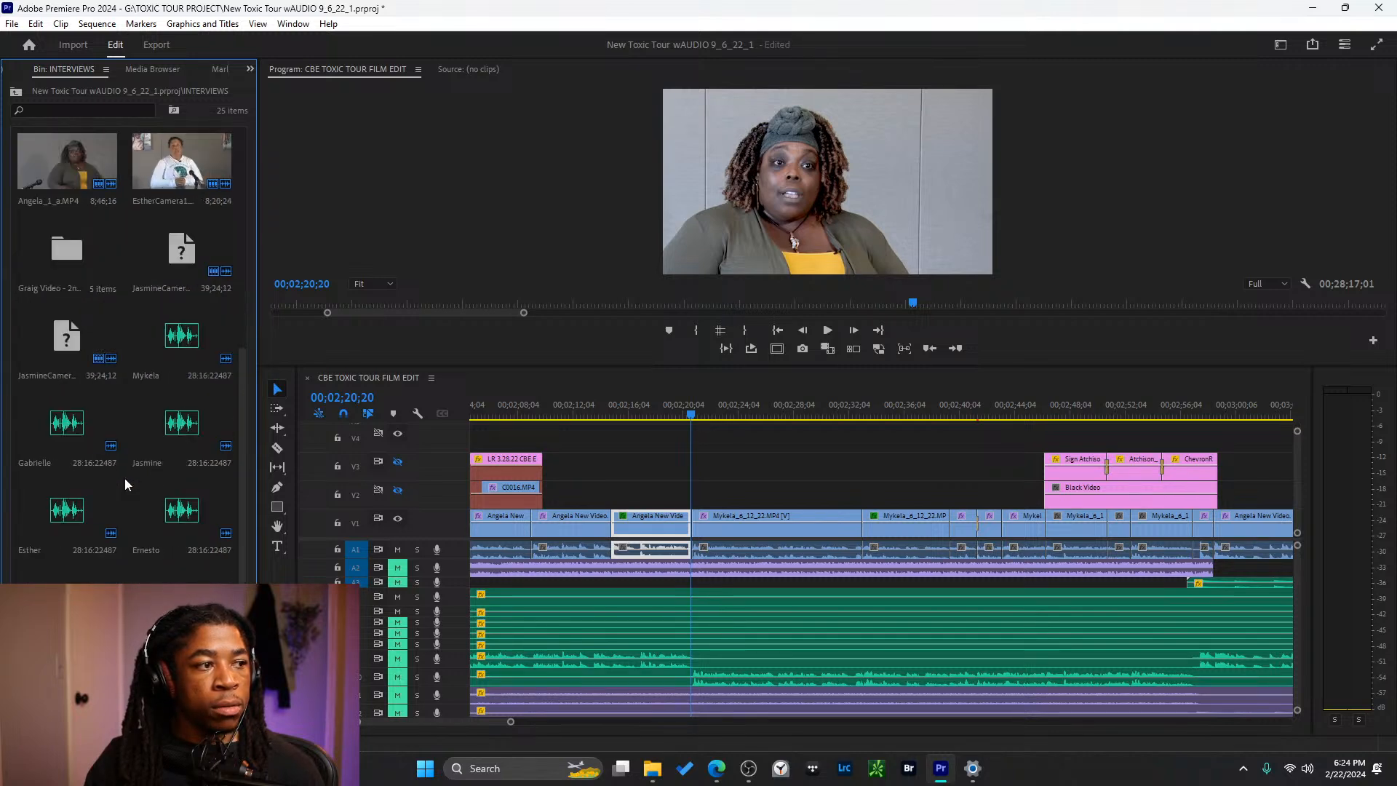
pyautogui.scroll(4, 124, 356)
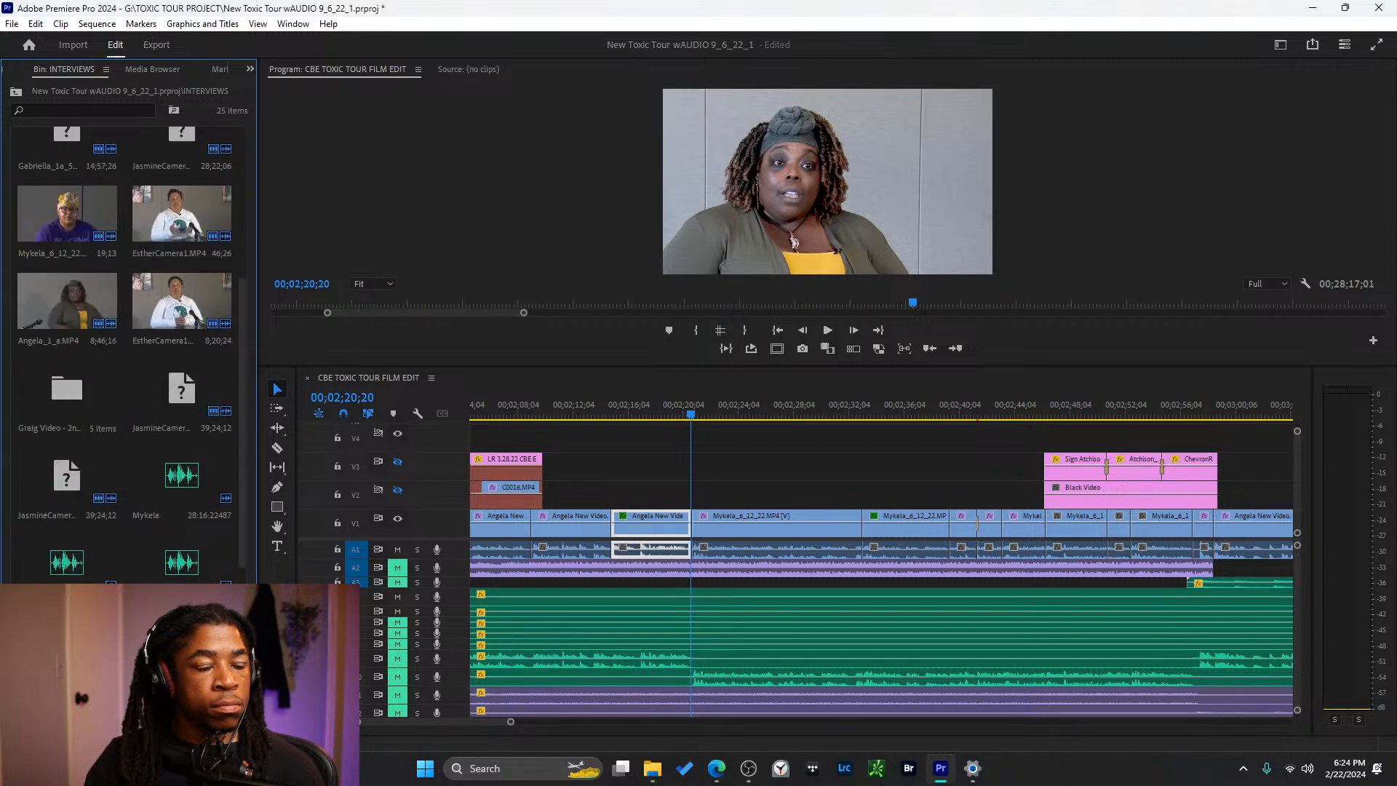
pyautogui.doubleClick(70, 474)
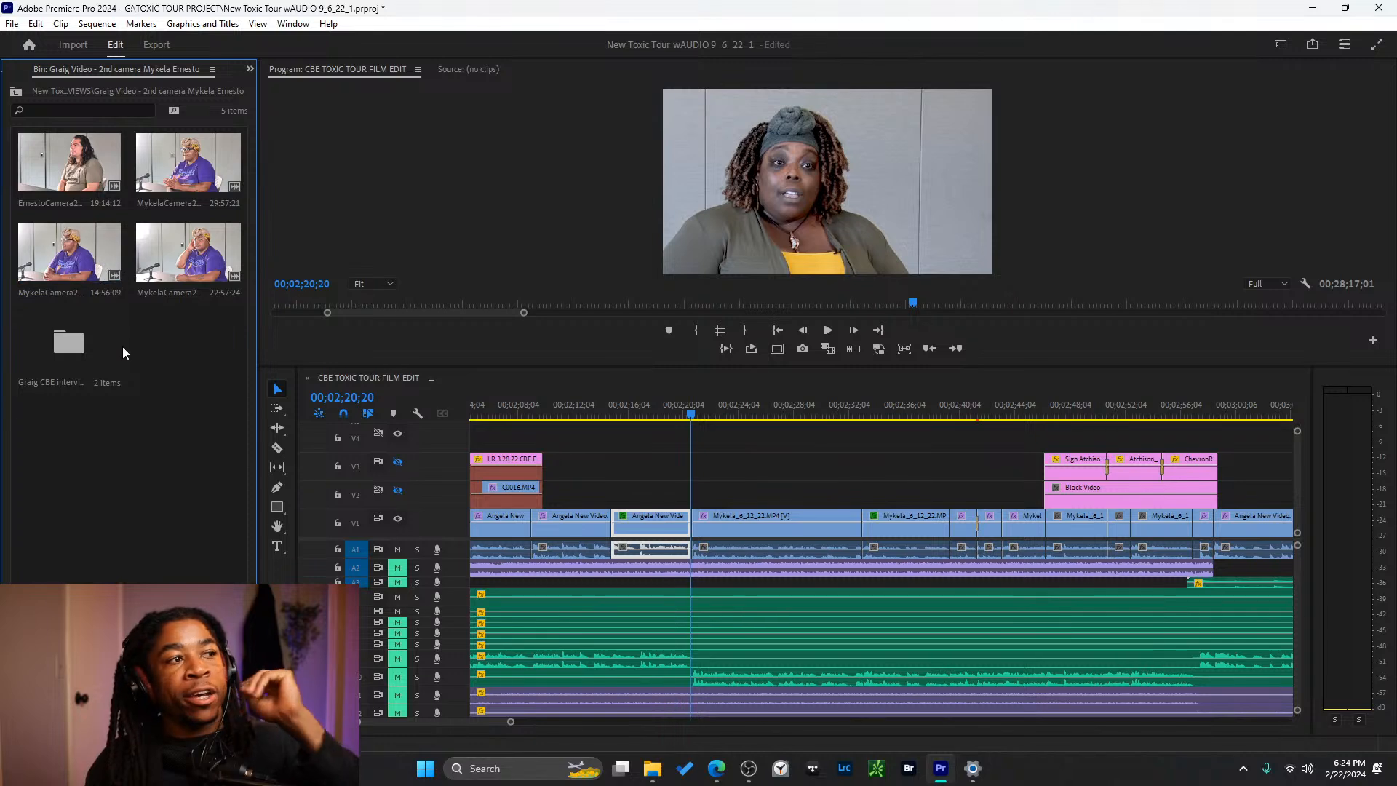
pyautogui.doubleClick(72, 342)
pyautogui.doubleClick(90, 166)
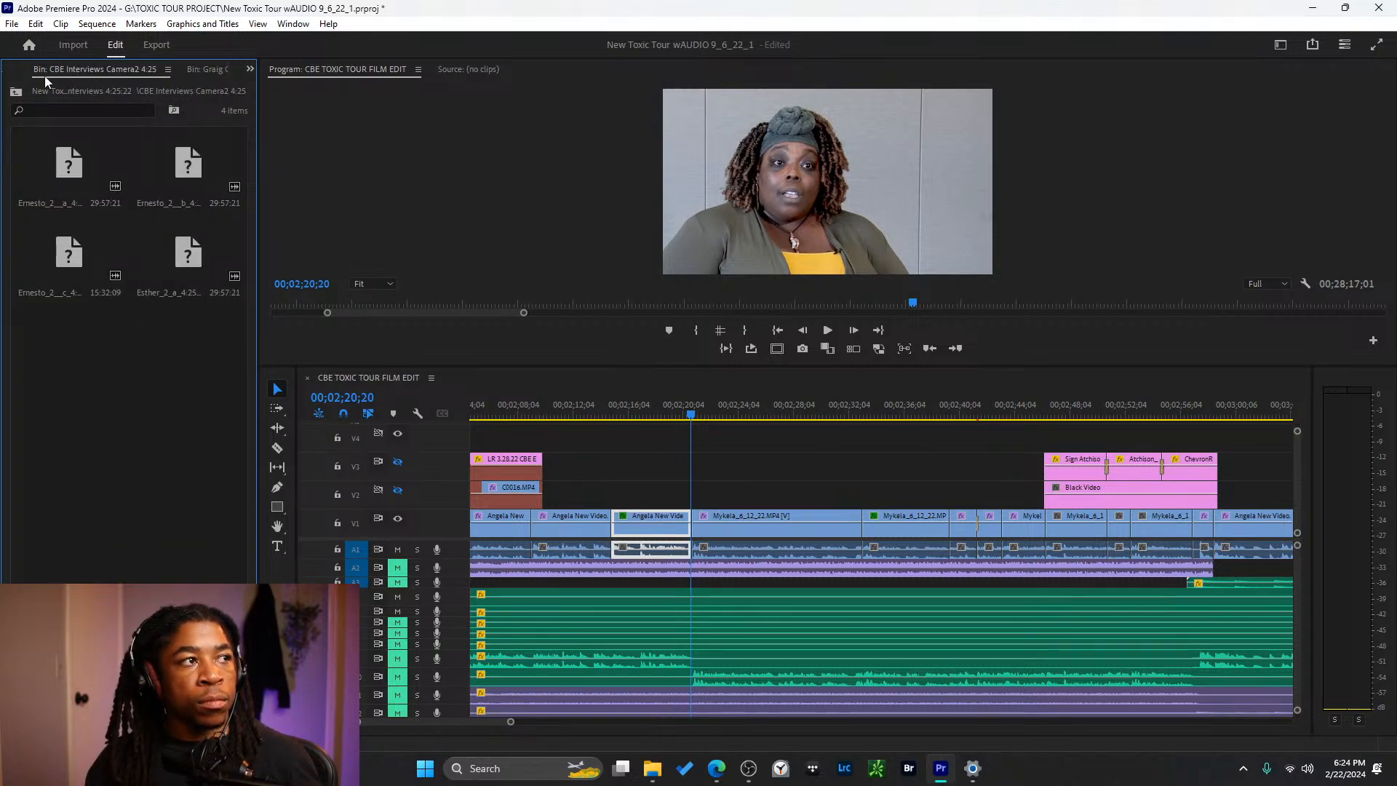
# - Close the opened CBE Interviews Camera2 bin, its parent CBE interviews bin and the 2nd camera bin
pyautogui.click(169, 69)
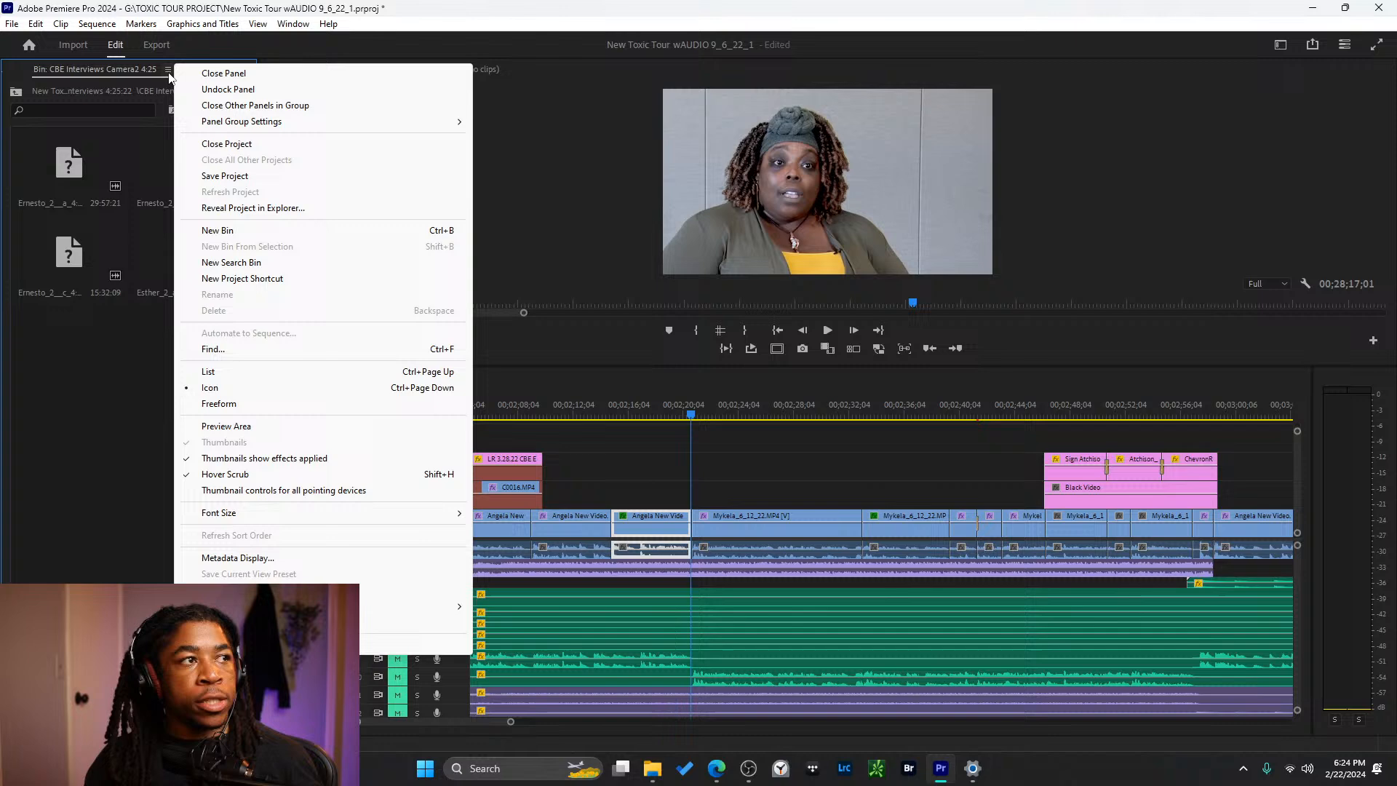
pyautogui.click(229, 75)
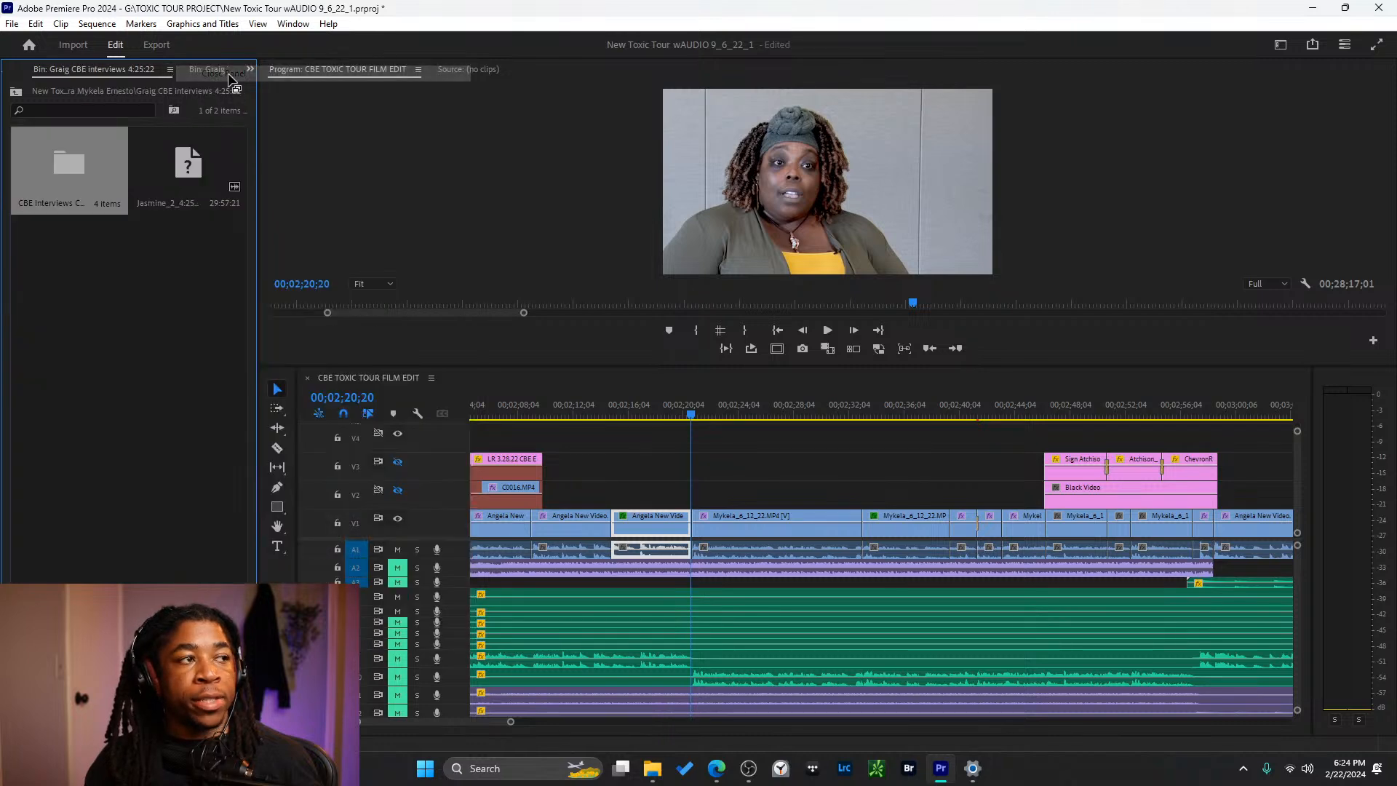
pyautogui.click(170, 70)
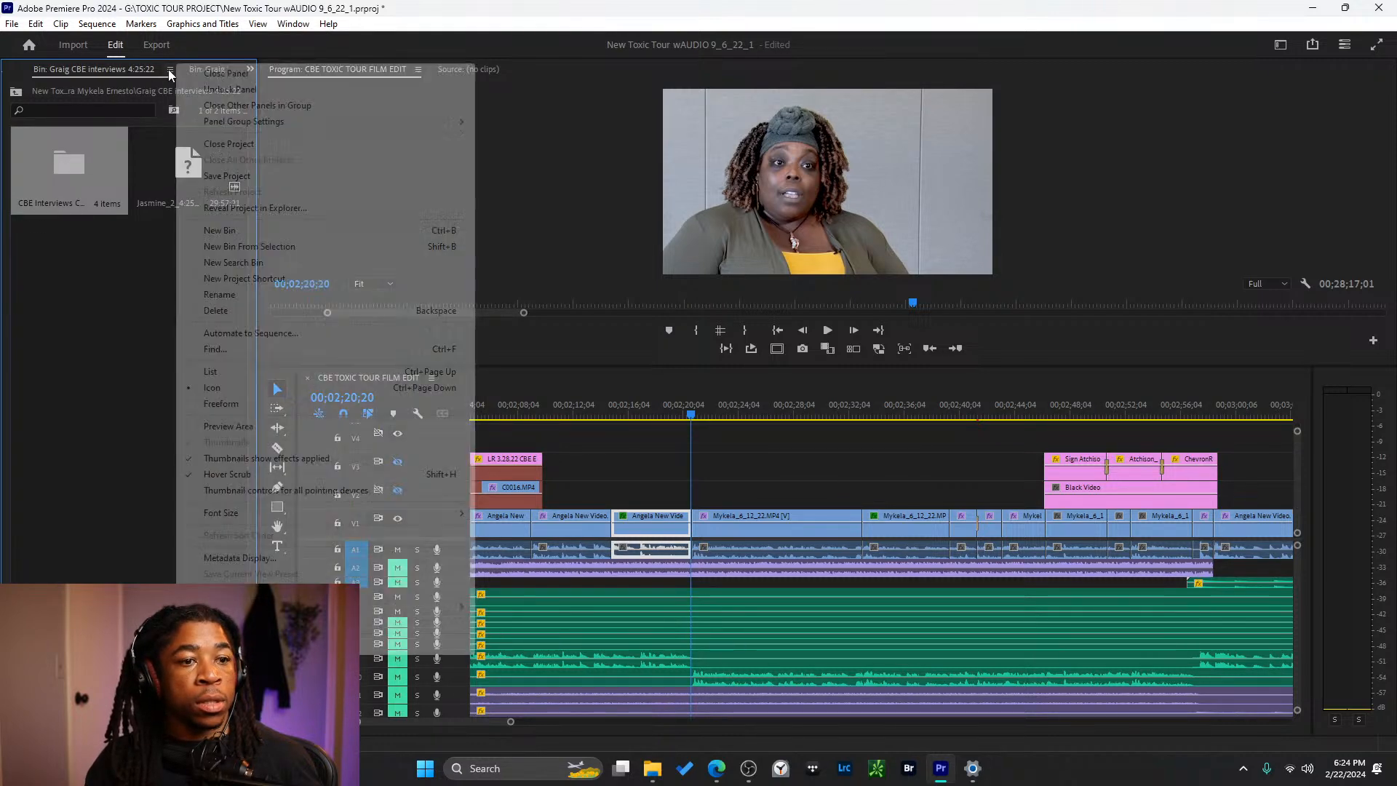
pyautogui.click(426, 8)
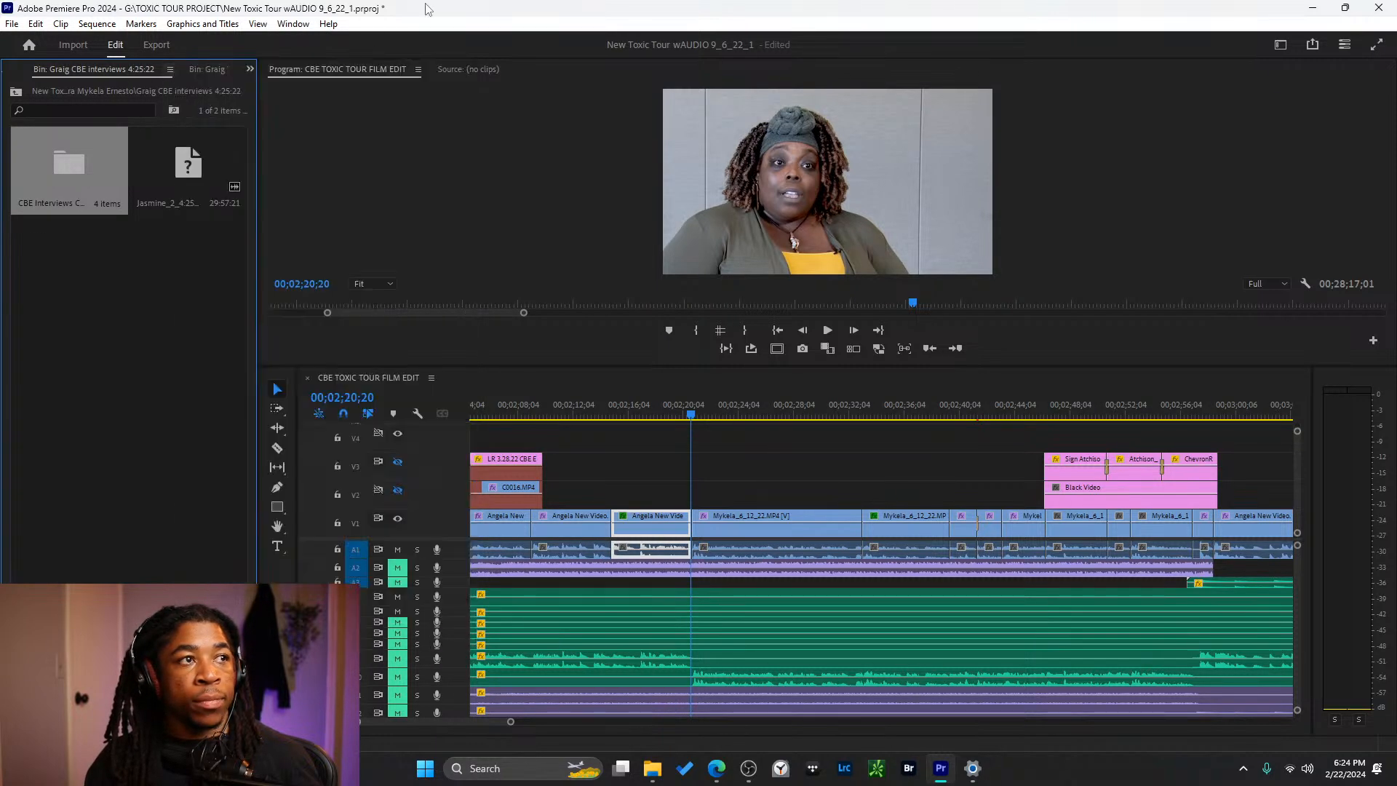
pyautogui.click(172, 69)
pyautogui.click(192, 71)
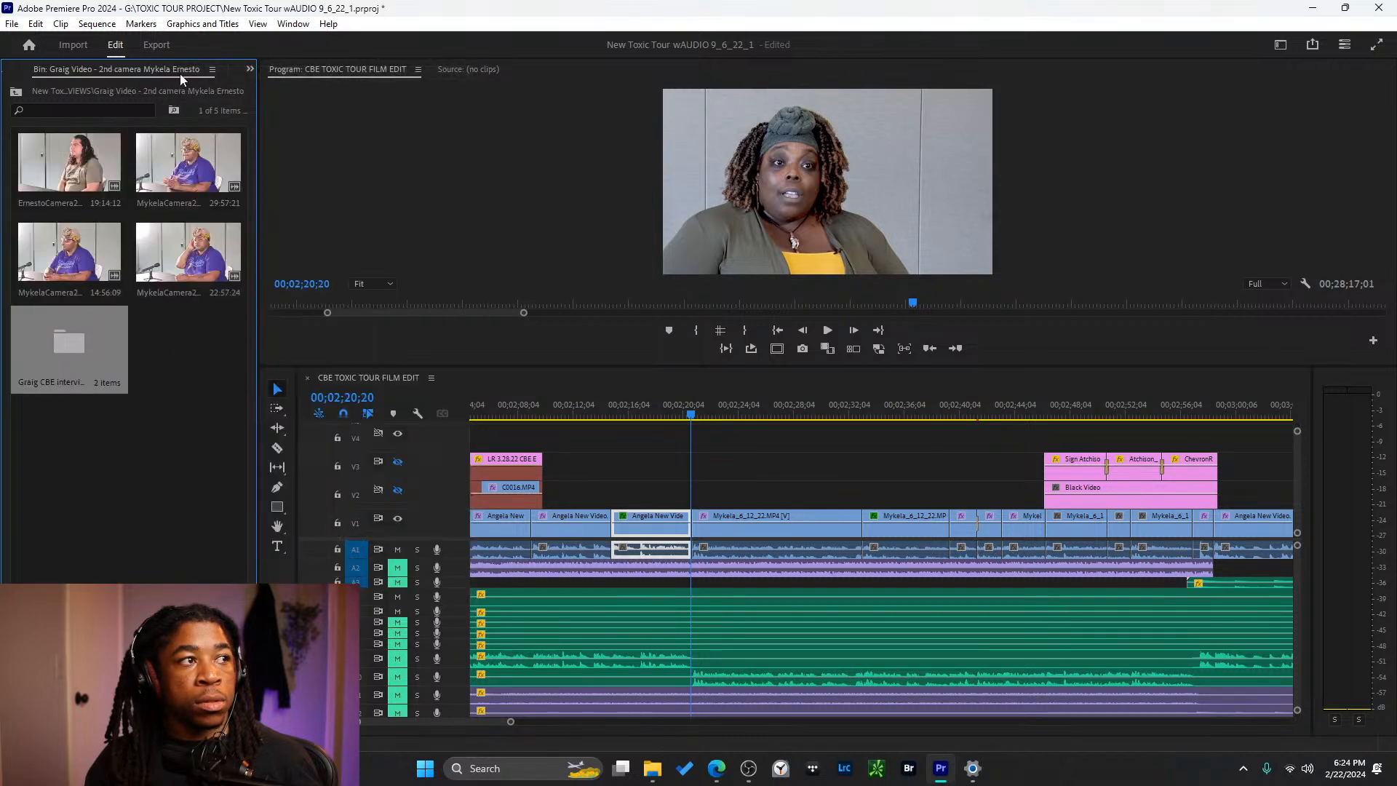
pyautogui.click(213, 70)
pyautogui.click(234, 72)
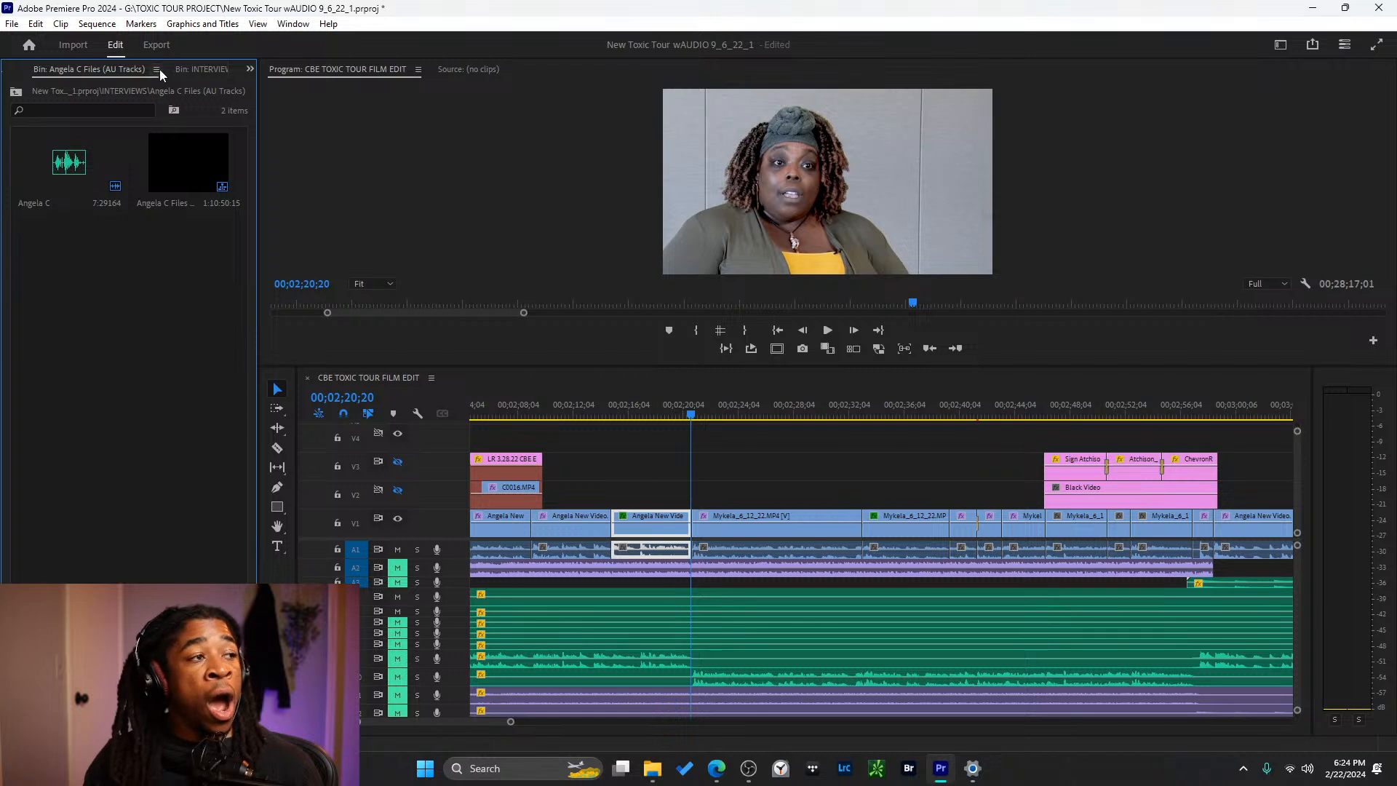
# - Return from the AU Tracks bin to the INTERVIEWS bin and look through its source clips
pyautogui.click(188, 70)
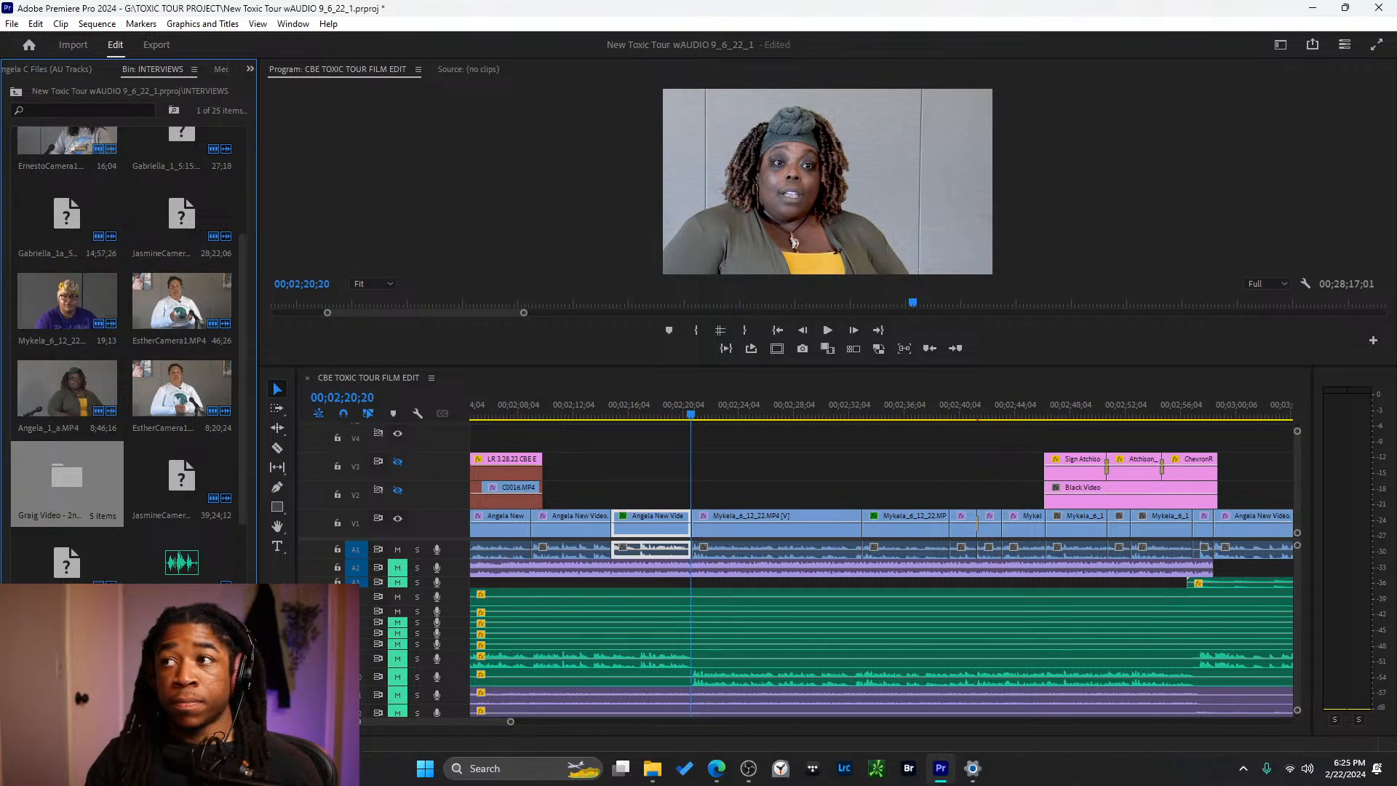
pyautogui.rightClick(35, 66)
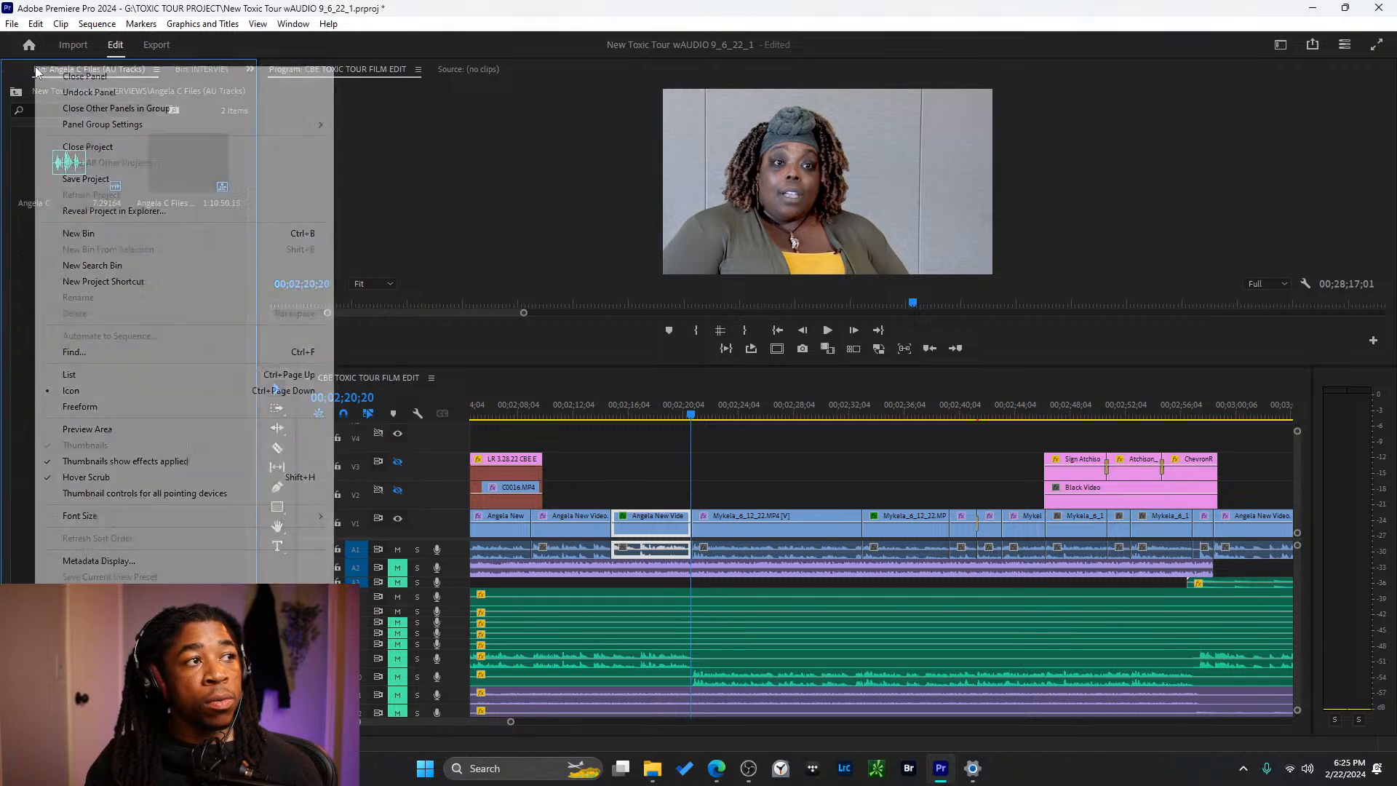
pyautogui.click(165, 55)
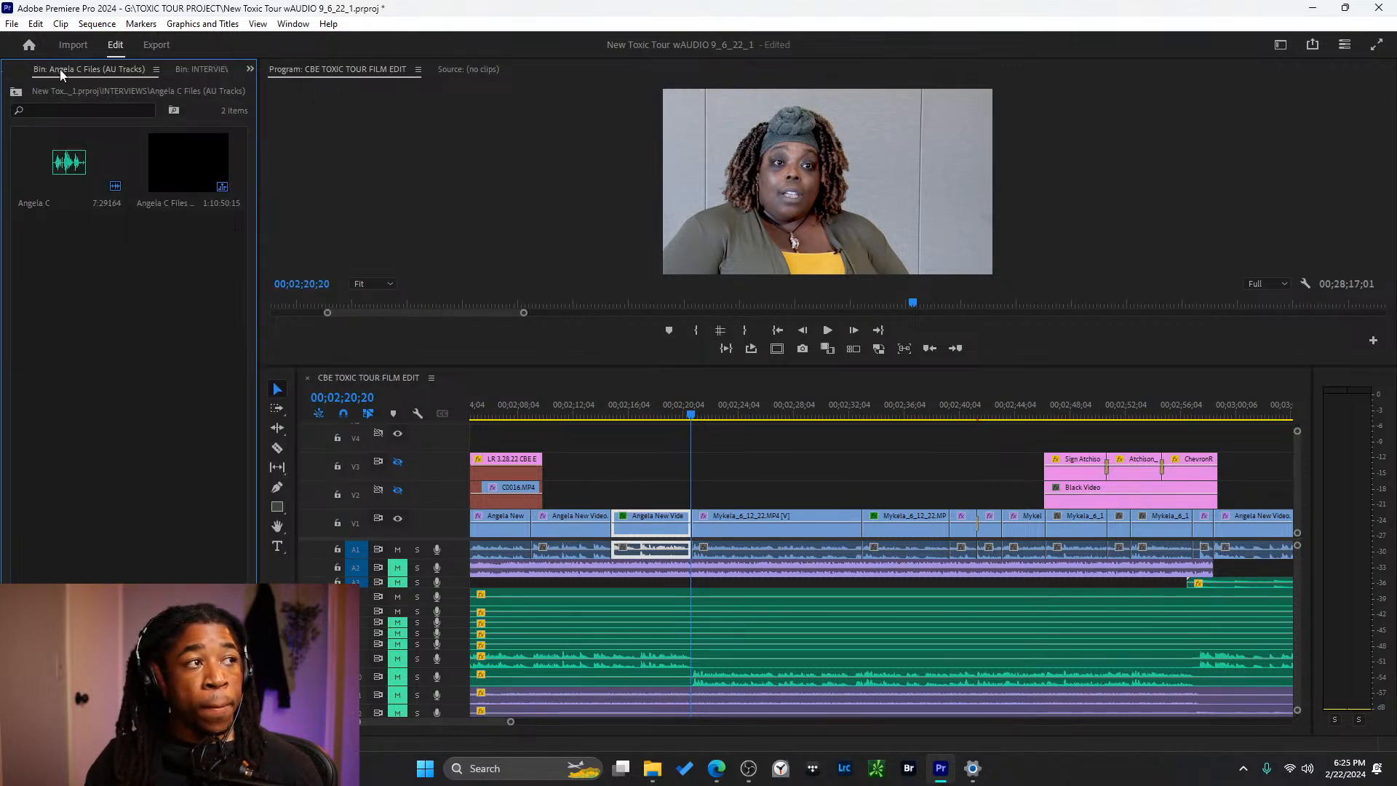
pyautogui.click(199, 73)
pyautogui.scroll(2, 163, 356)
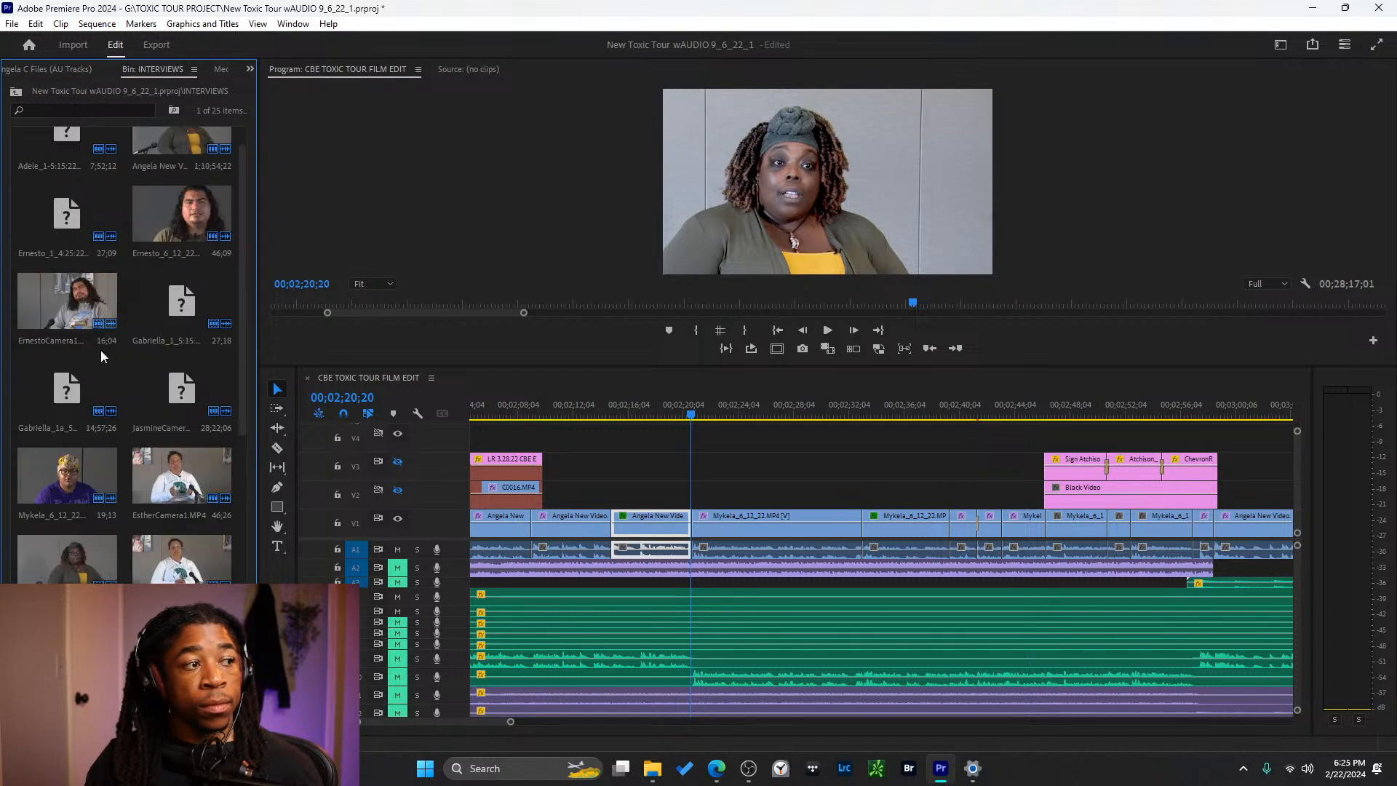
# - Reveal in the project bin the source of the purple-shirt speaker's clip that starts at the playhead
pyautogui.scroll(2, 658, 524)
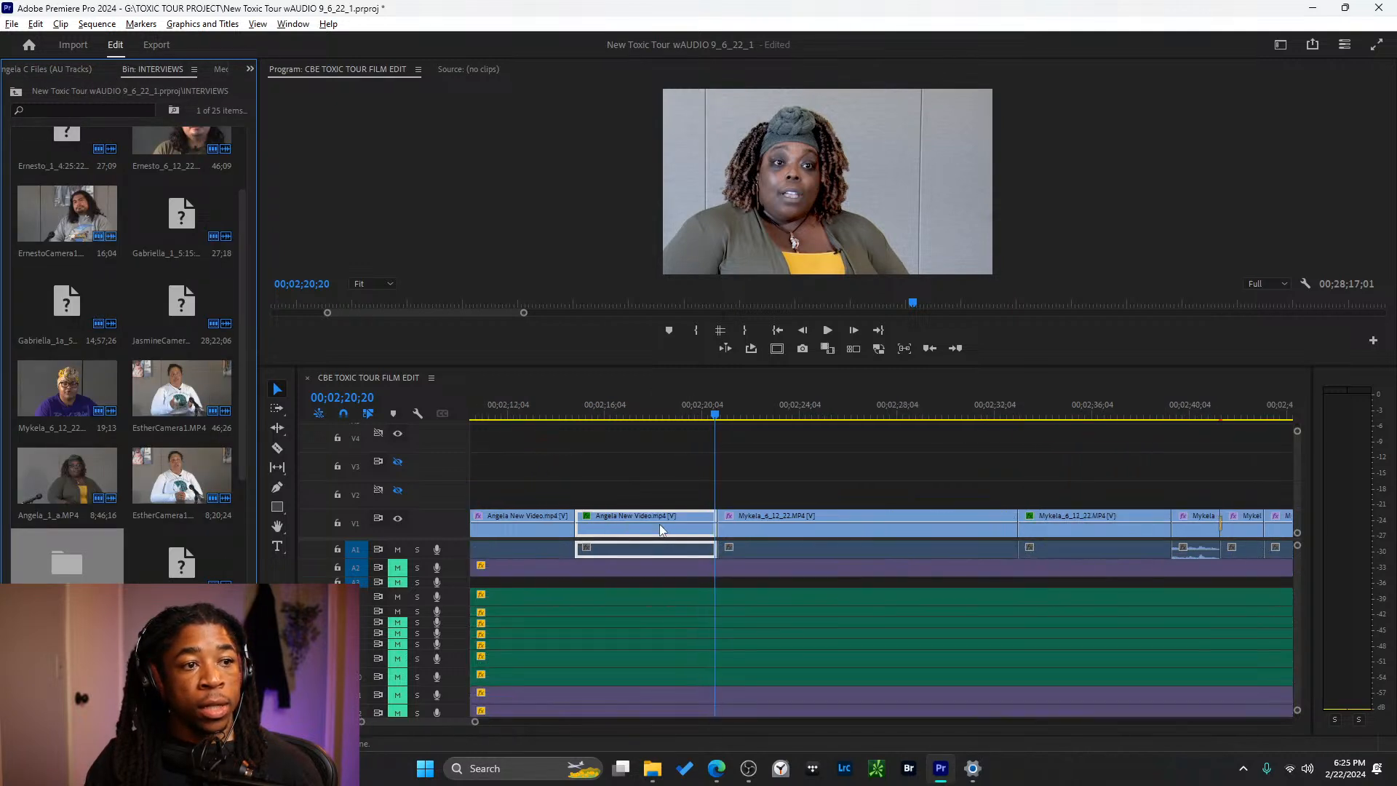
pyautogui.rightClick(830, 518)
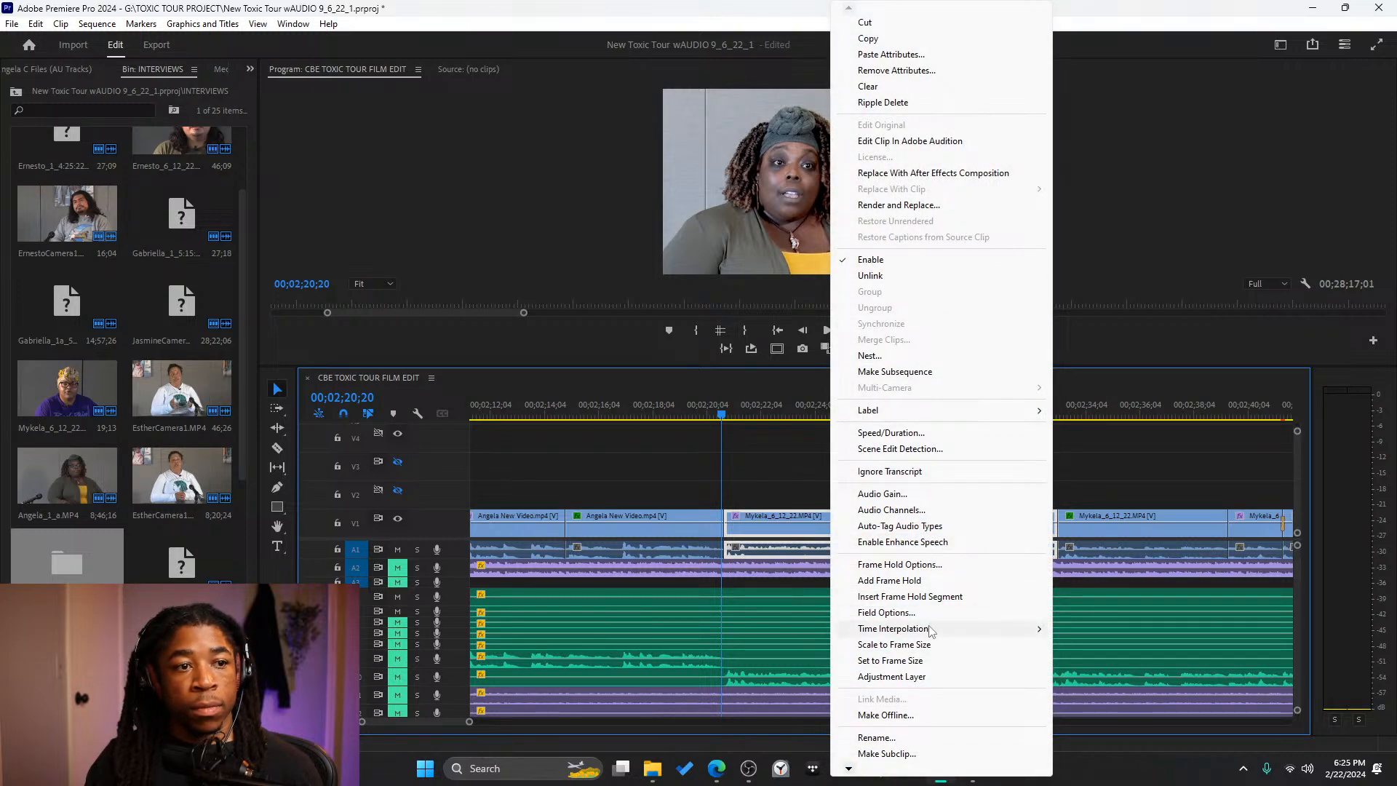
pyautogui.moveTo(858, 771)
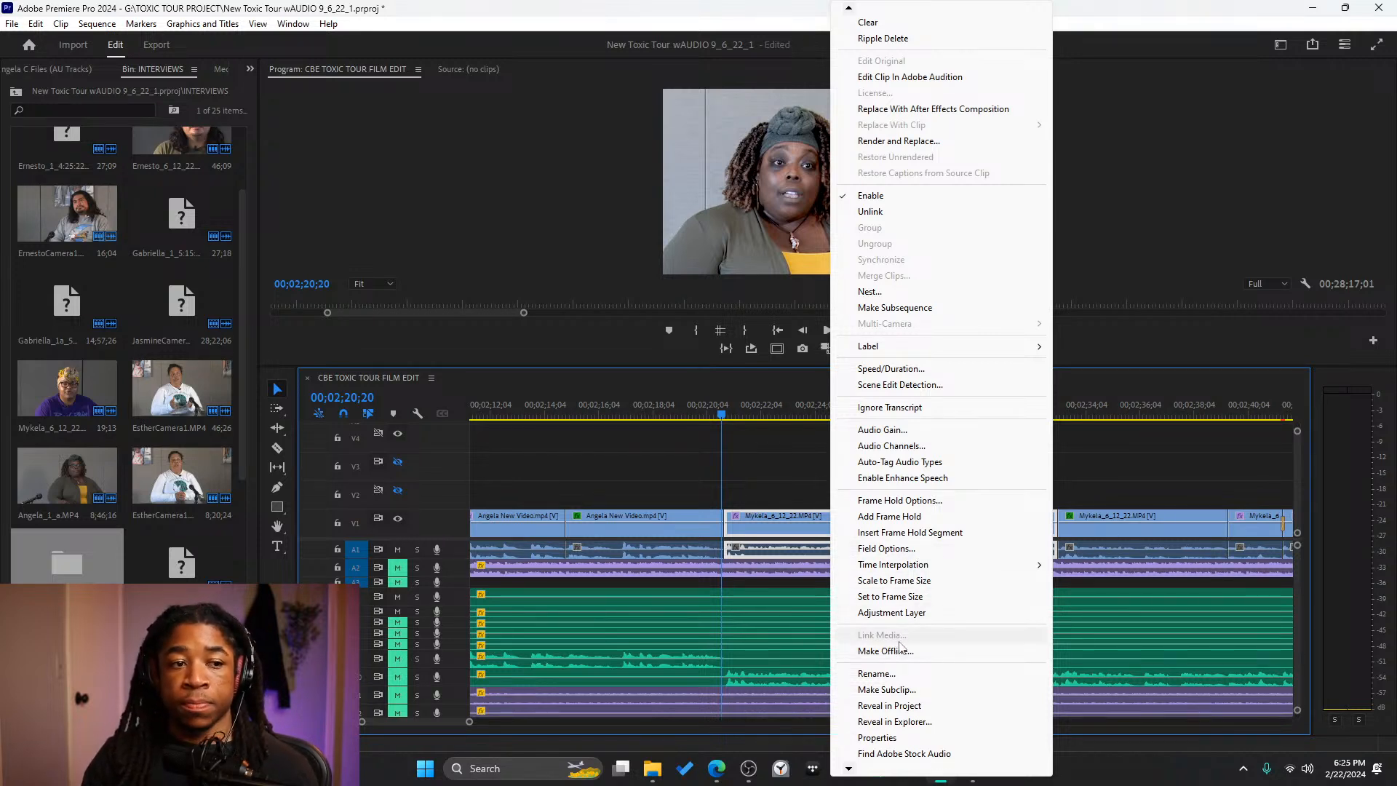
pyautogui.click(915, 703)
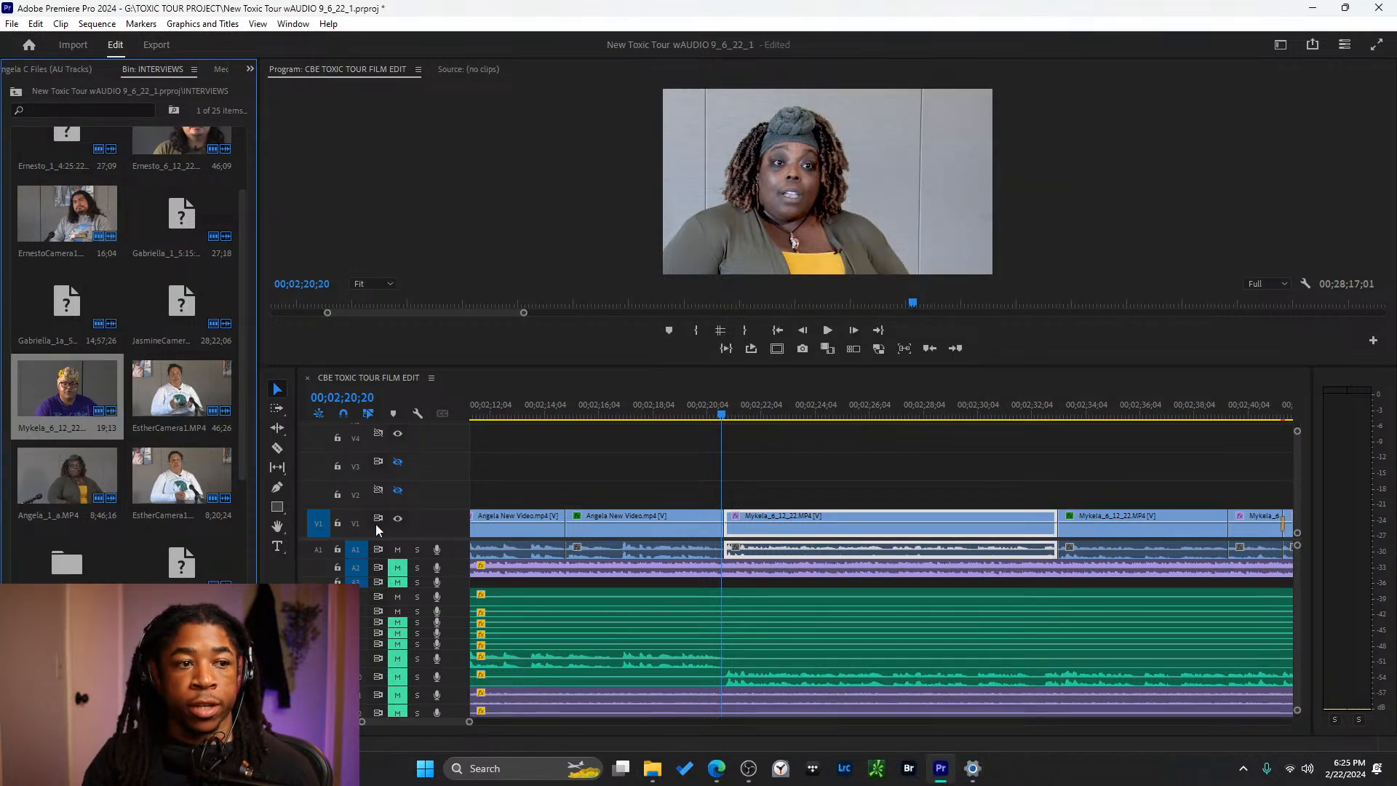
# - Move the playhead to 00;02;31;25 and reveal the source of the purple-shirt speaker's following clip in the project bin
pyautogui.scroll(-4, 1024, 524)
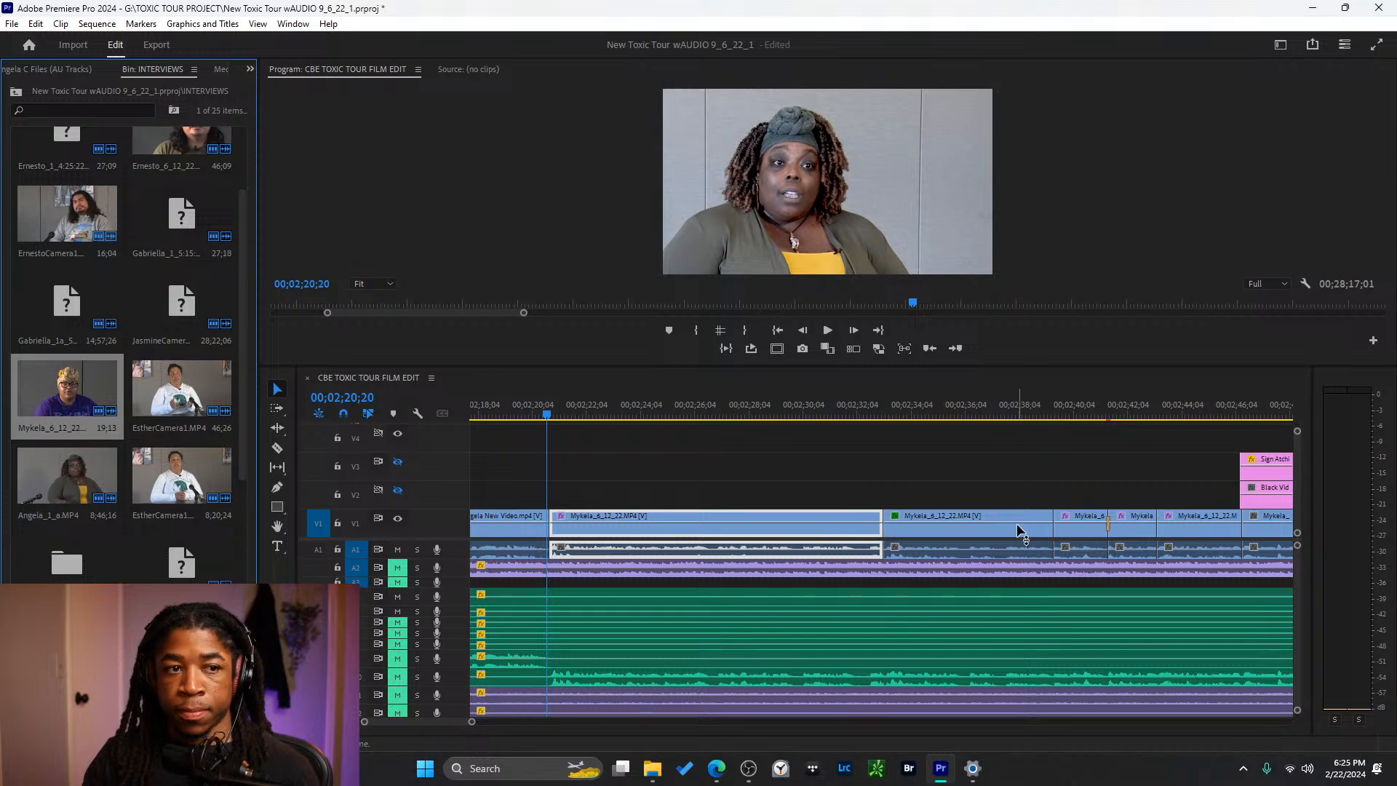
pyautogui.scroll(2, 962, 530)
pyautogui.scroll(-4, 962, 530)
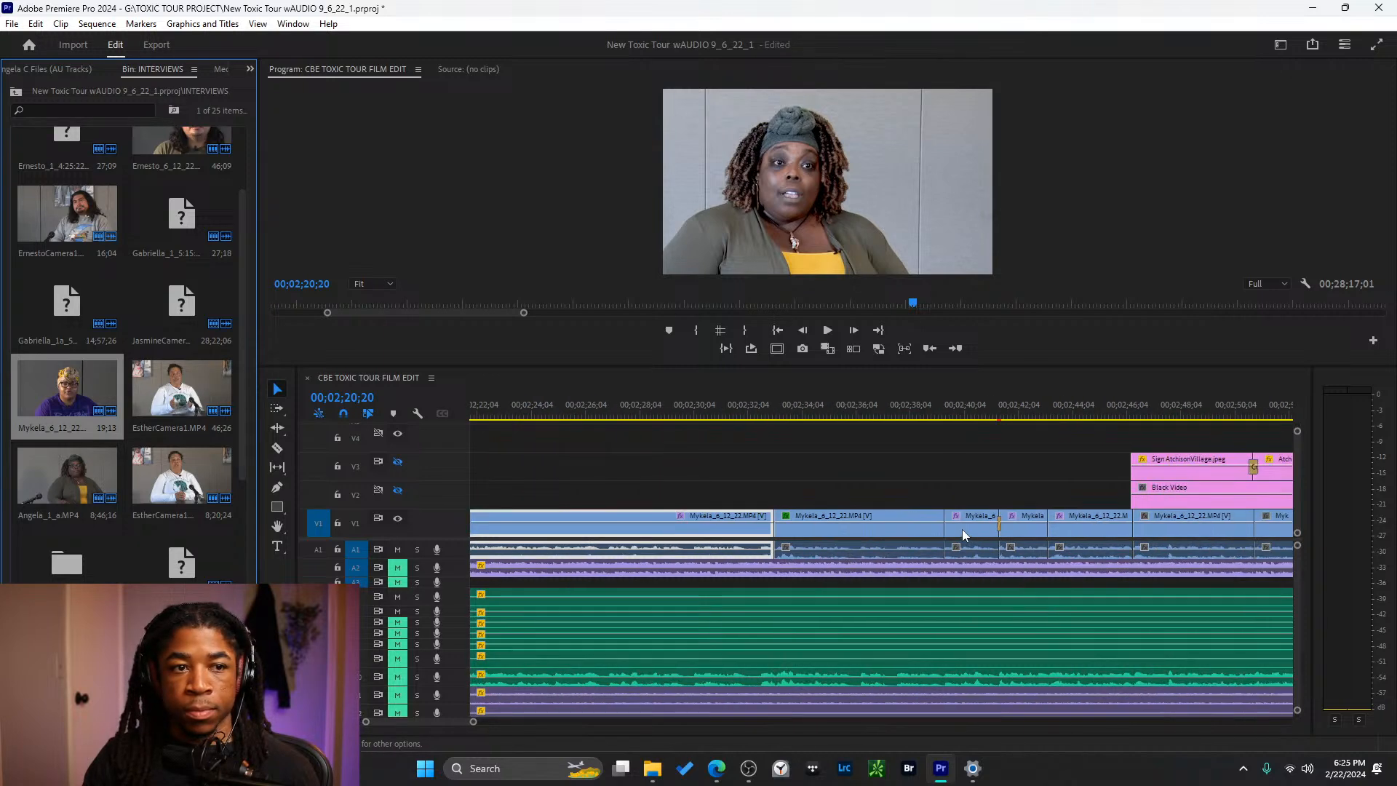
pyautogui.click(853, 512)
pyautogui.rightClick(853, 512)
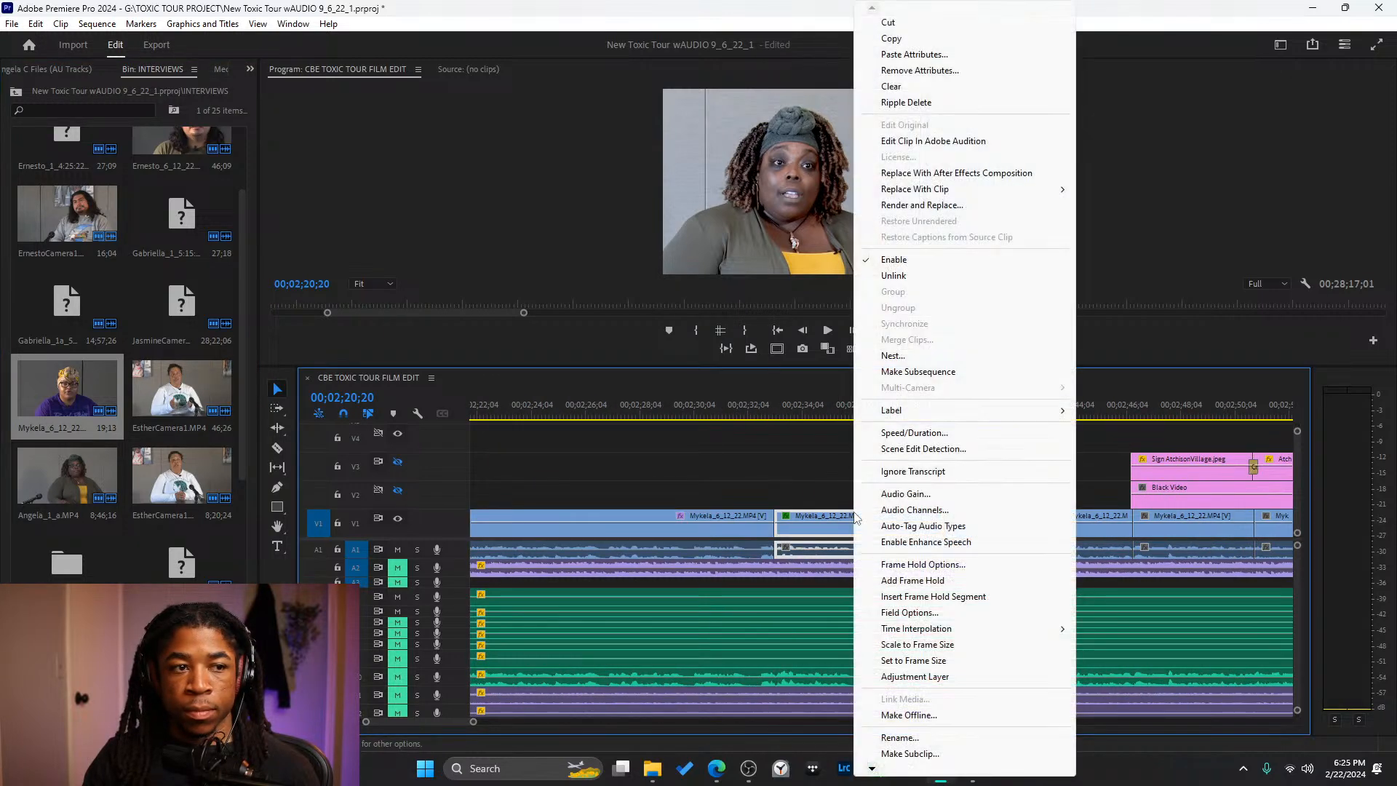
pyautogui.moveTo(701, 416); pyautogui.dragTo(837, 419)
pyautogui.click(741, 422)
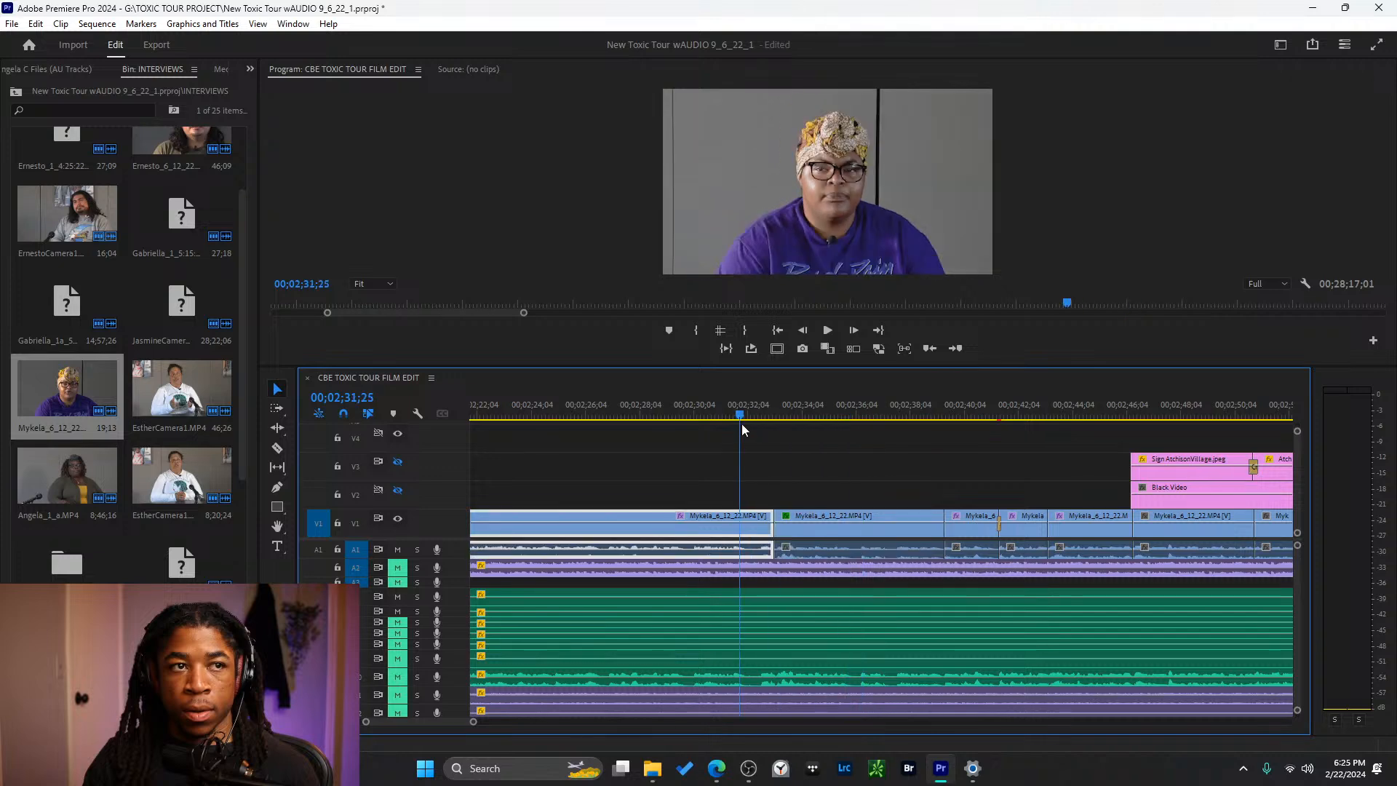
pyautogui.rightClick(832, 512)
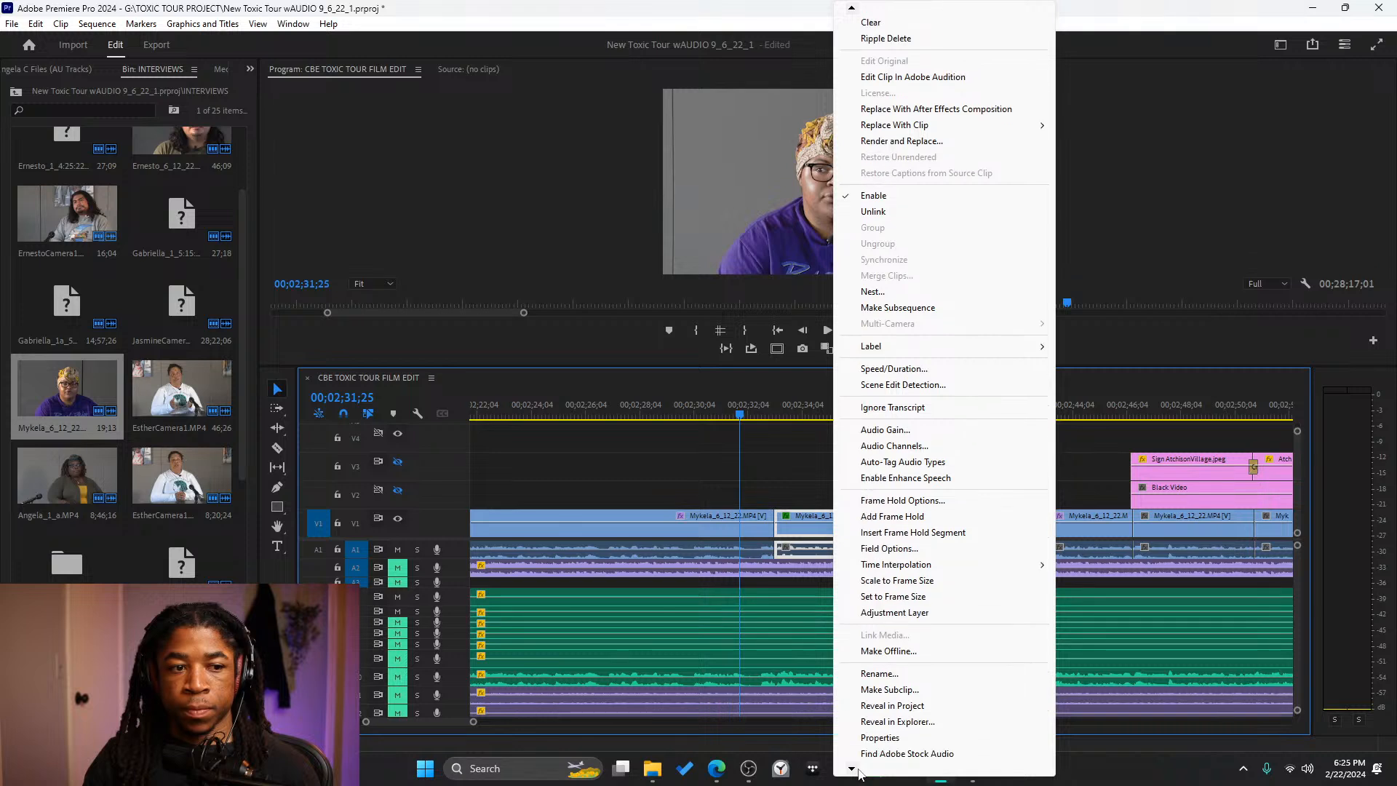
pyautogui.click(933, 669)
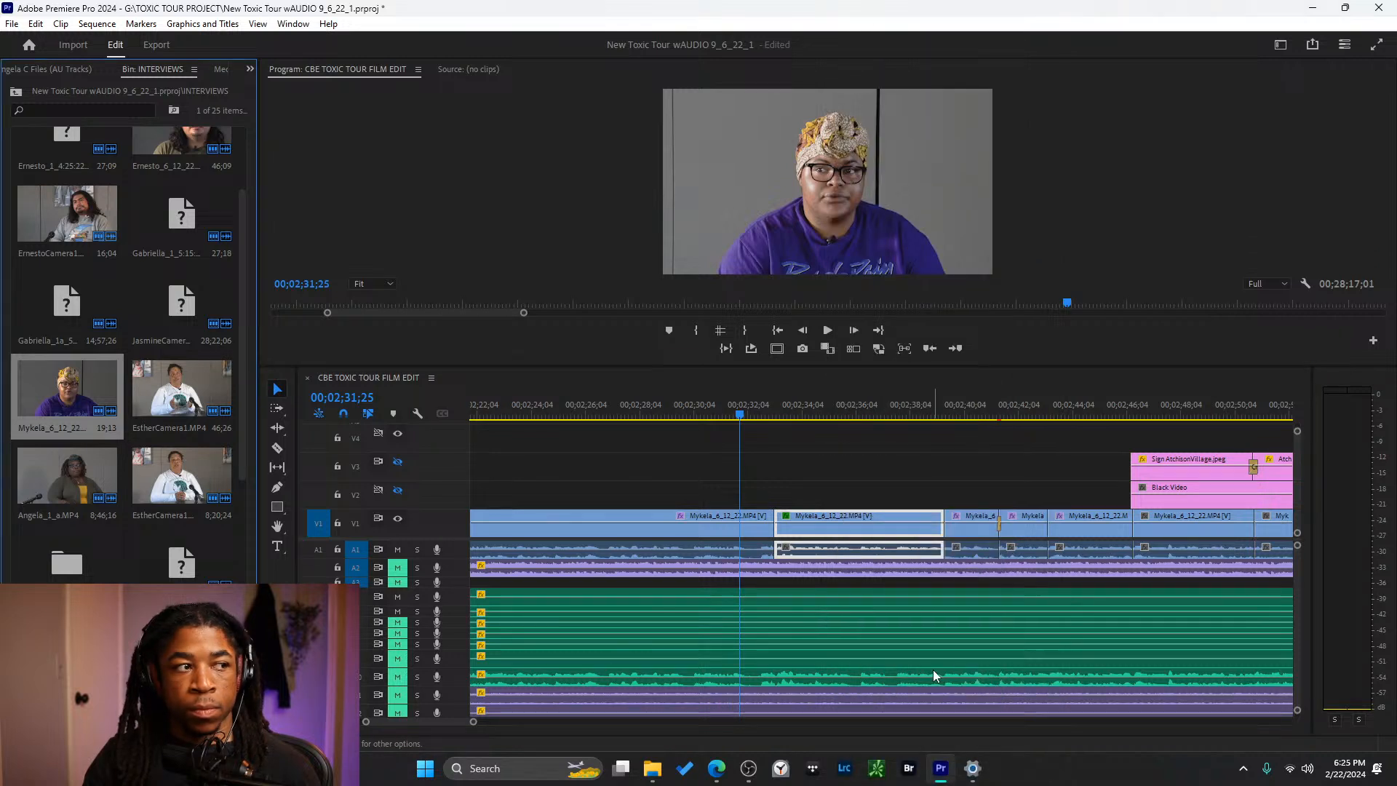
# - Open the purple-shirt speaker's source clip in the Source monitor and clear its In and Out points
pyautogui.click(845, 470)
pyautogui.click(175, 391)
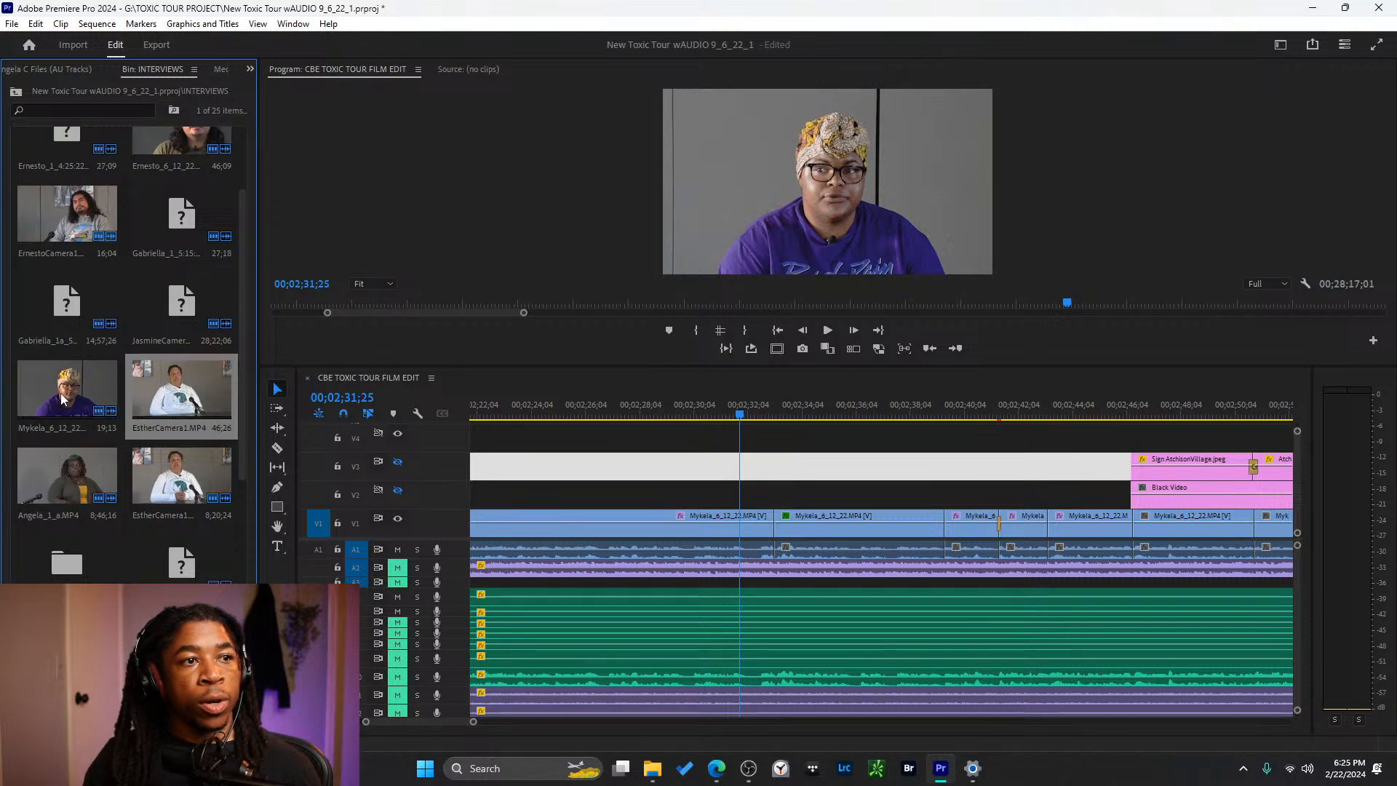
pyautogui.doubleClick(62, 396)
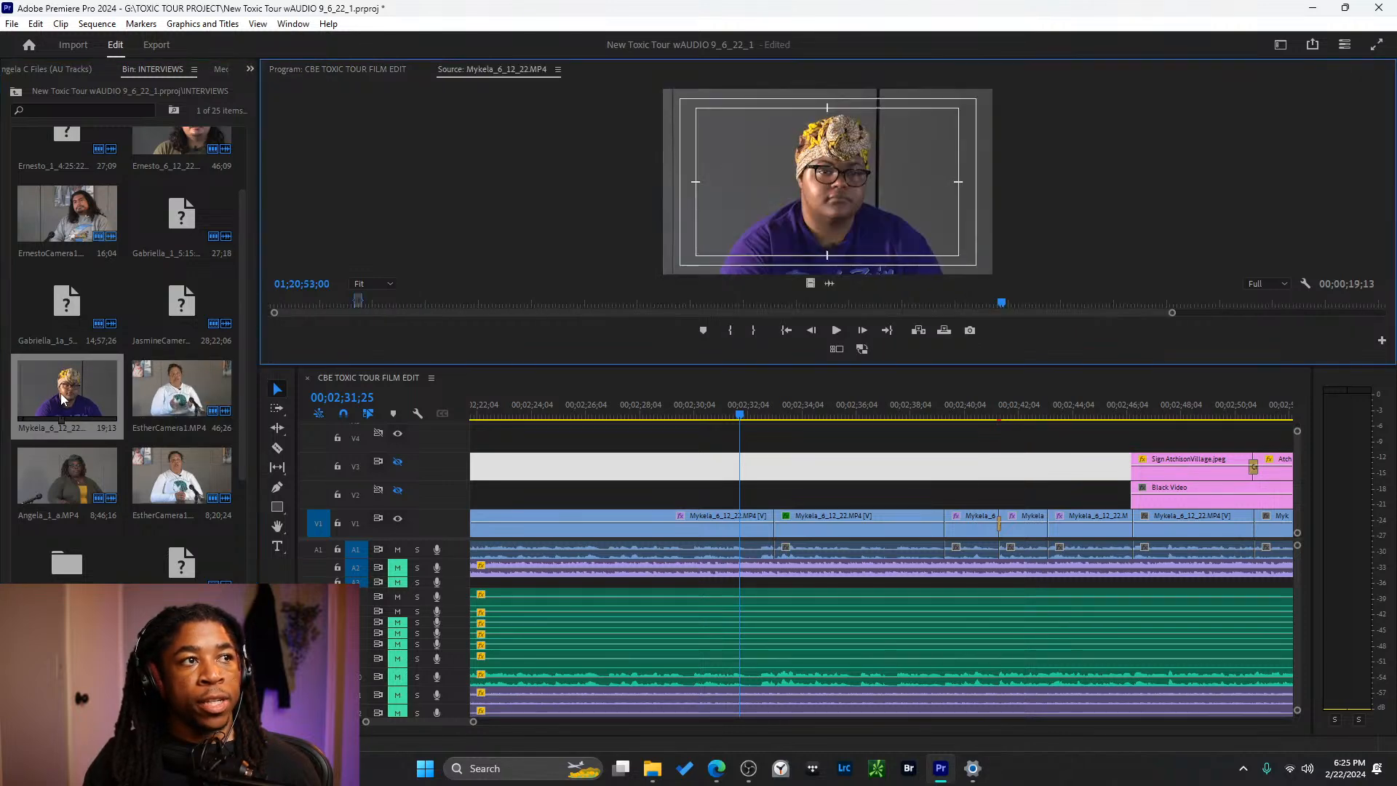
pyautogui.rightClick(359, 301)
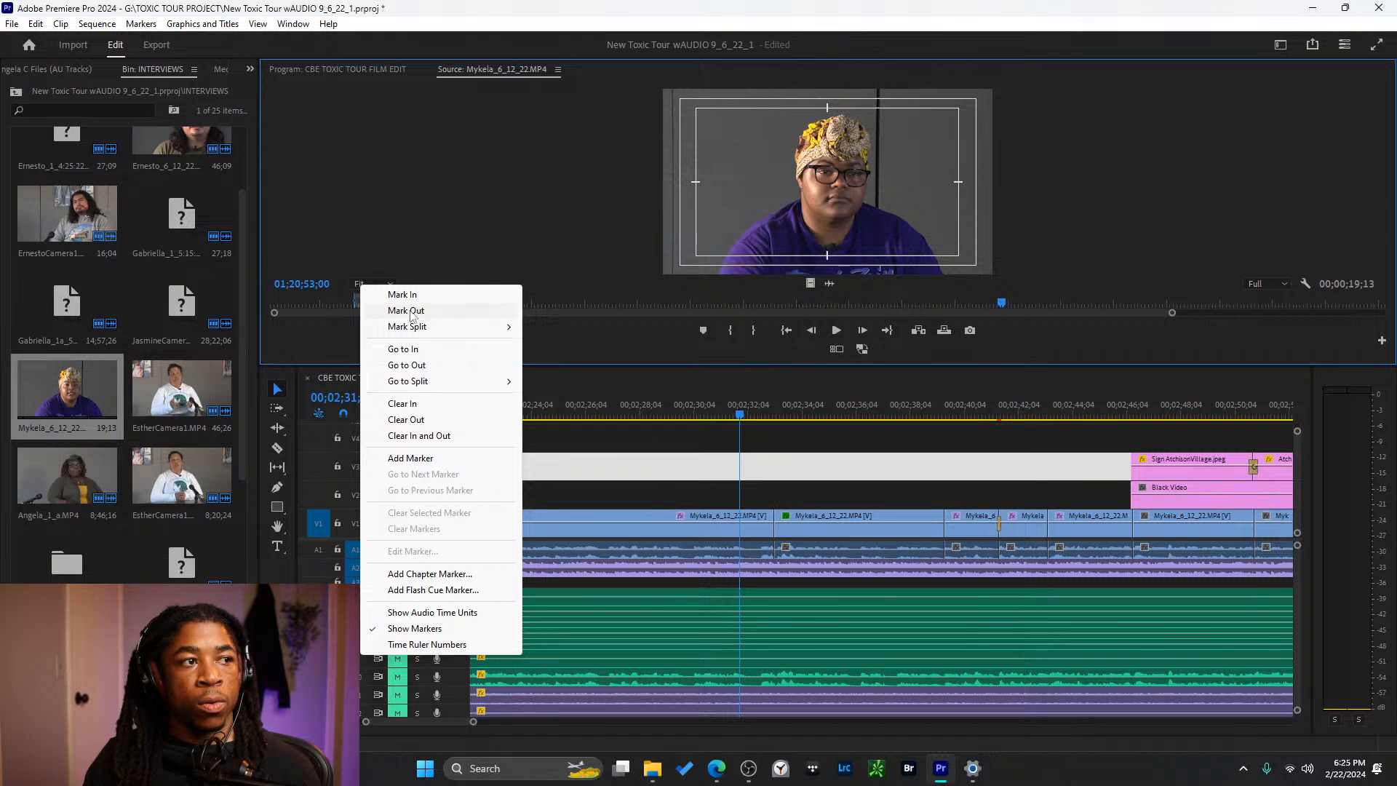
pyautogui.click(440, 436)
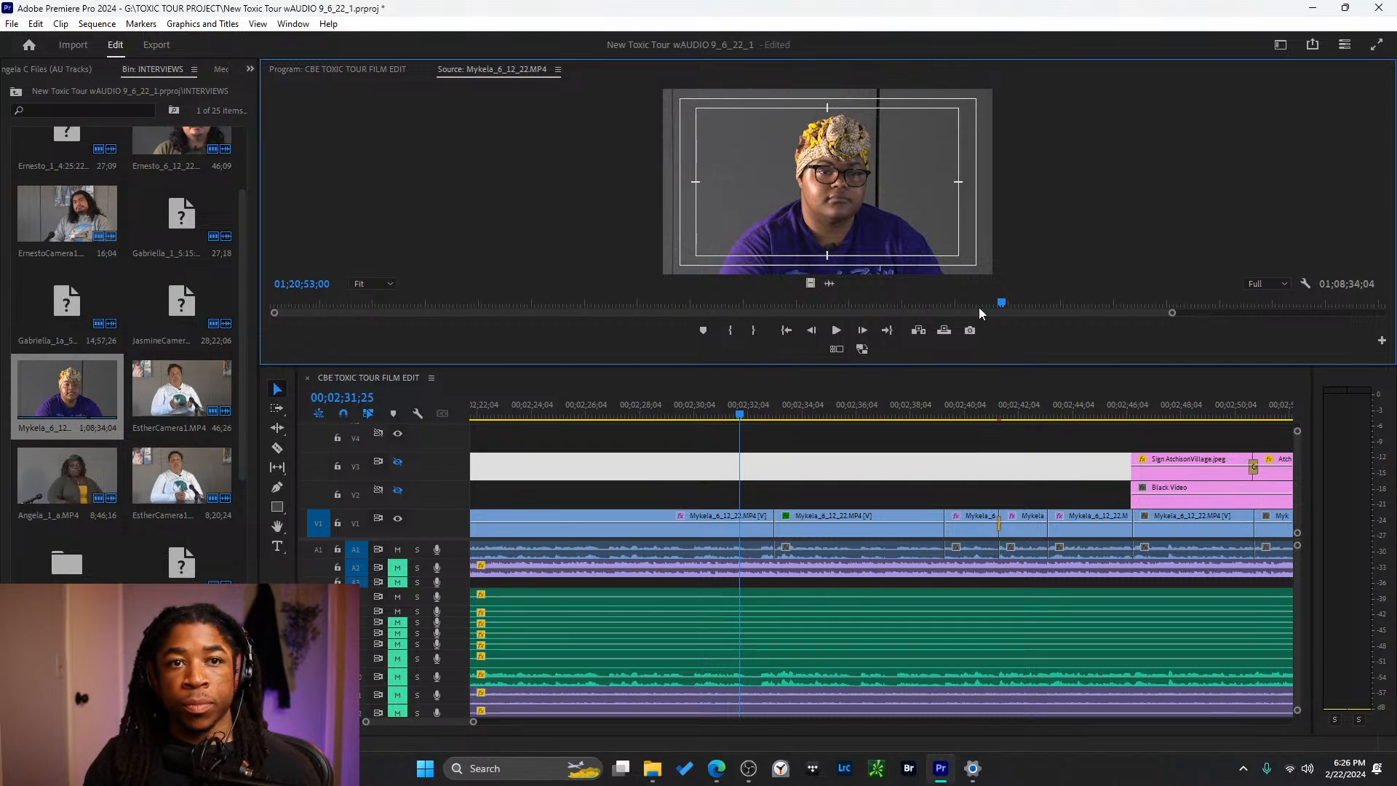
pyautogui.doubleClick(1130, 312)
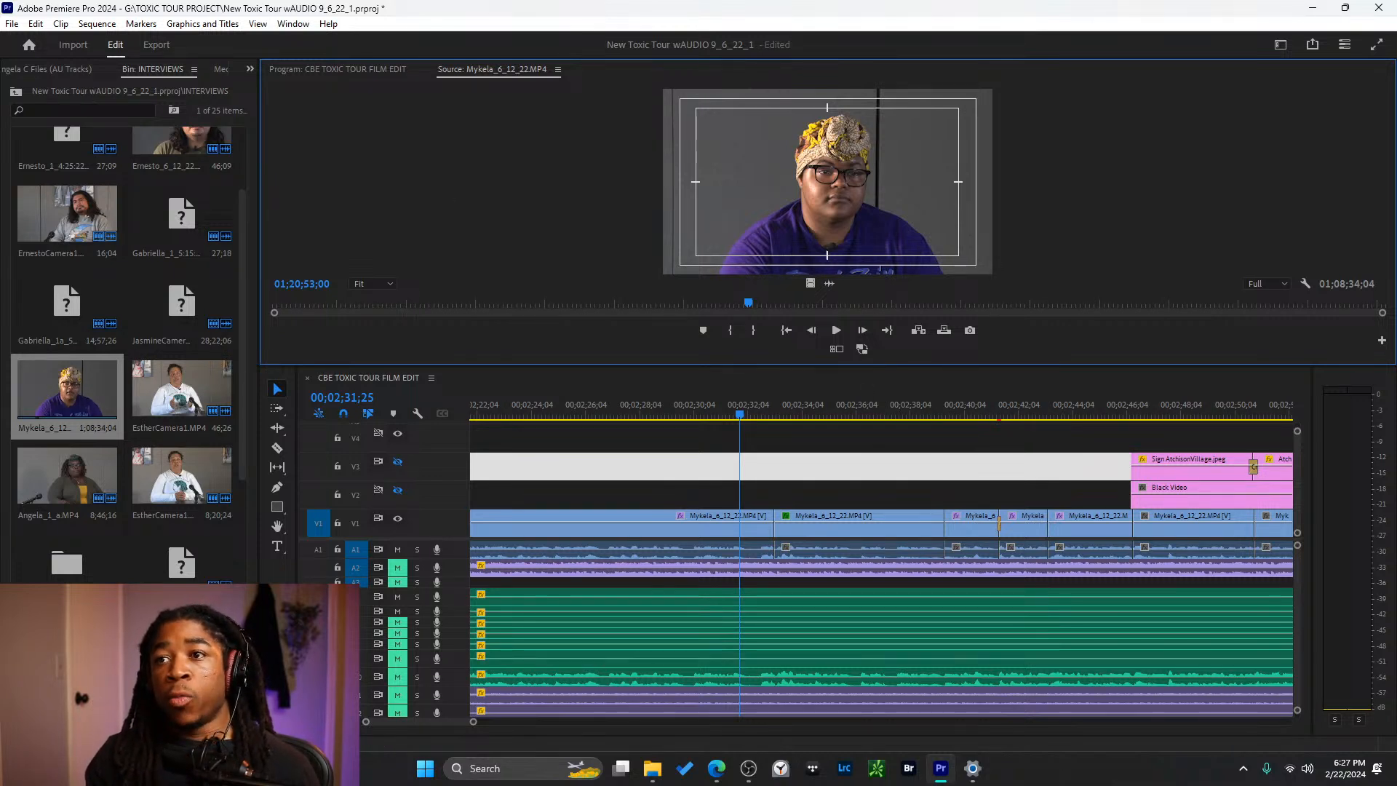
# - Examine the purple-shirt speaker's source clip timecode settings in Modify Clip, then close them
pyautogui.rightClick(86, 404)
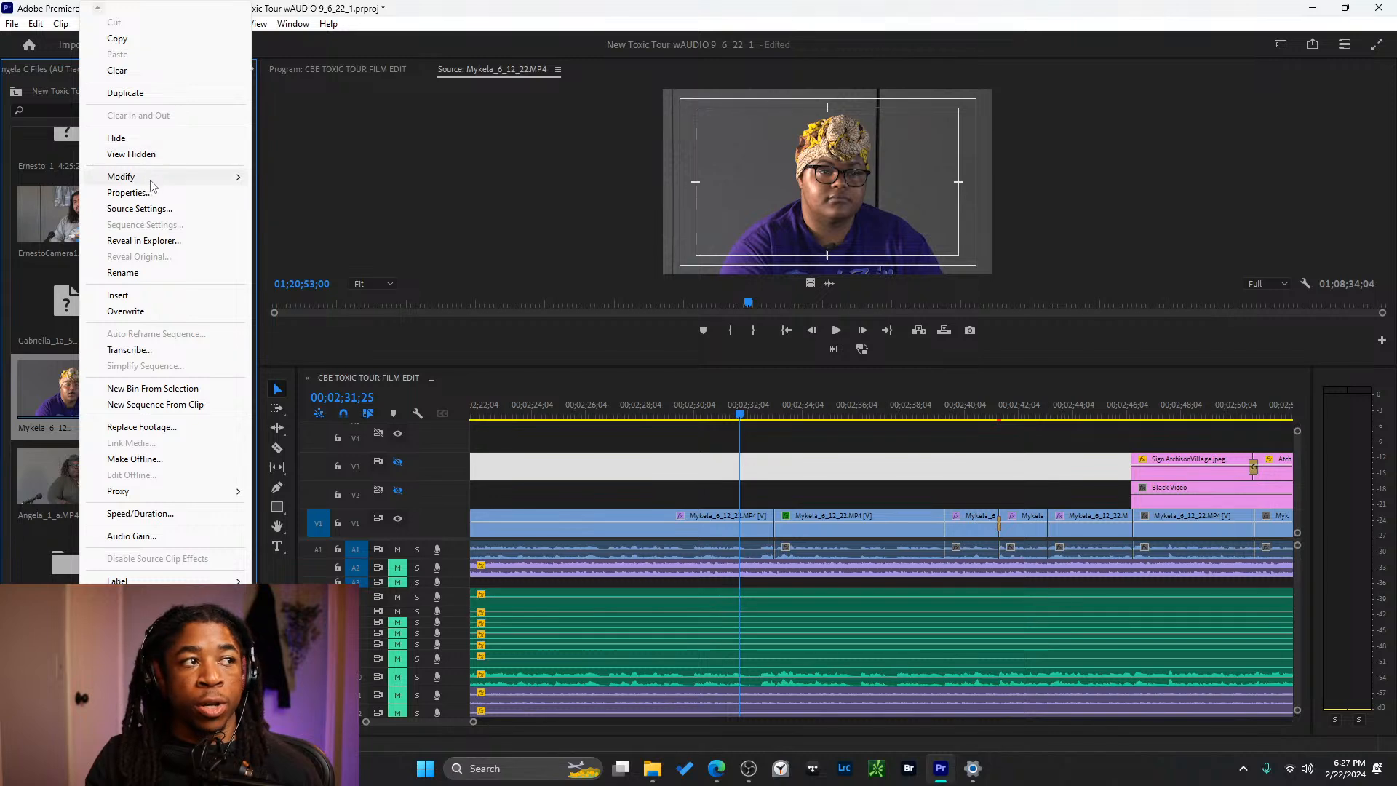
pyautogui.moveTo(153, 182)
pyautogui.click(295, 227)
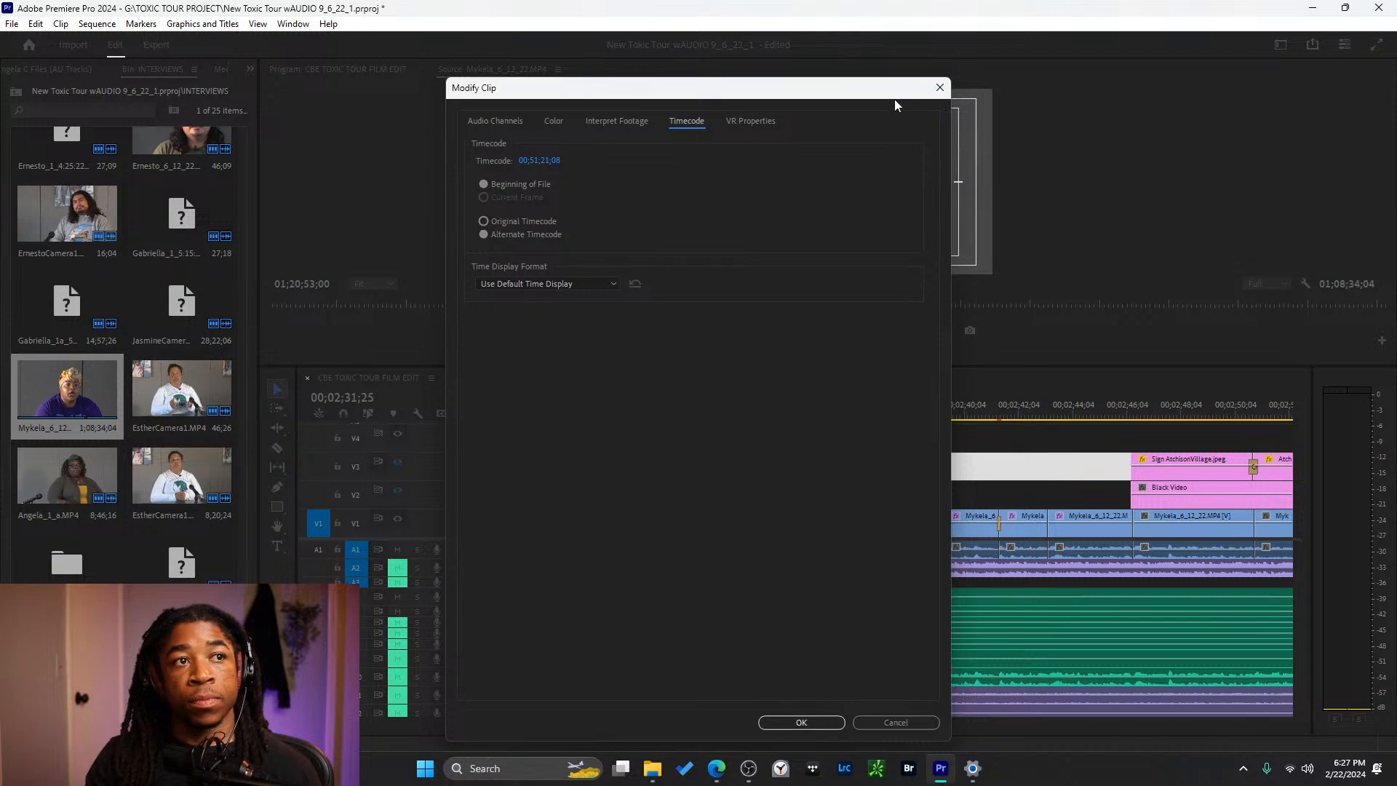
pyautogui.click(792, 724)
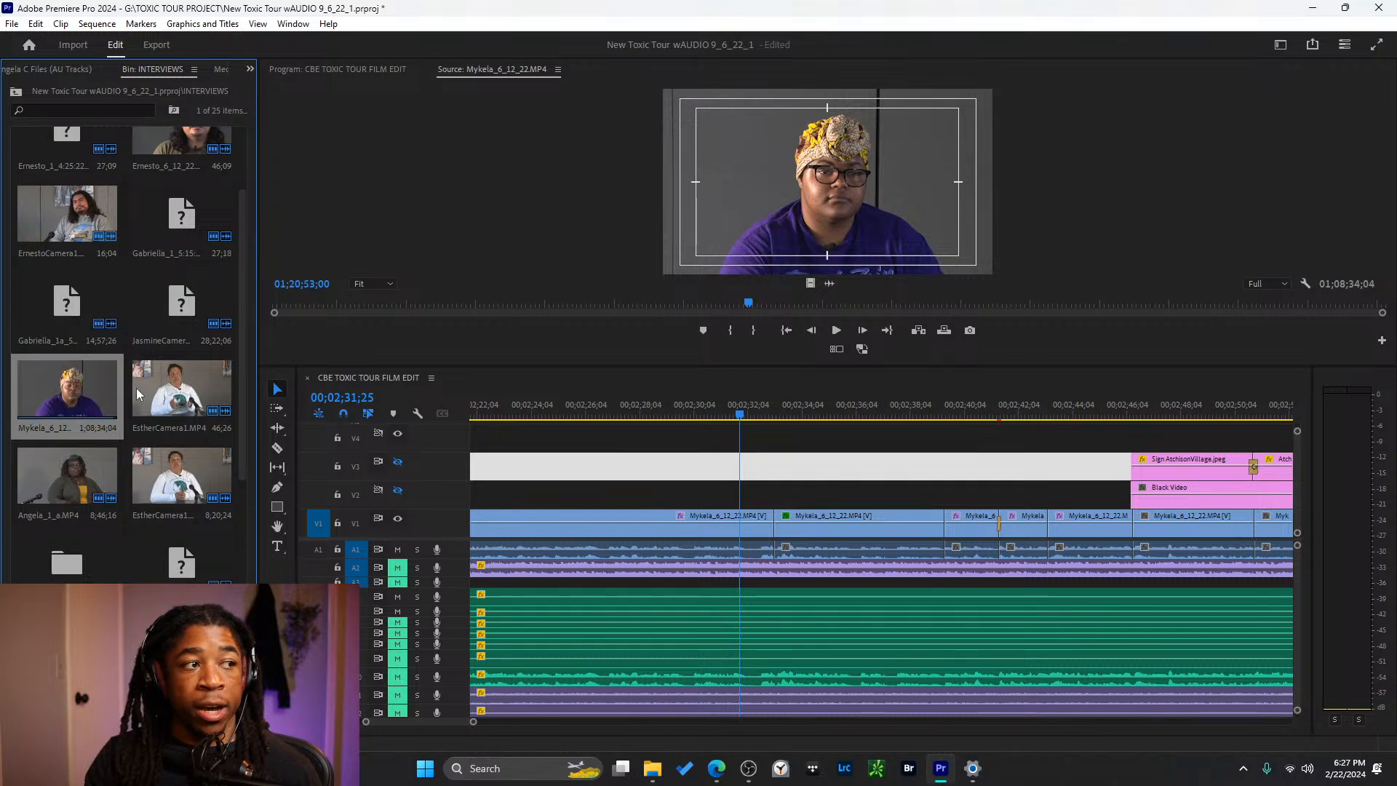
# - Select the EstherCamera1.MP4 source clip and compare the Program monitor's picture with the open source footage
pyautogui.click(178, 399)
pyautogui.click(360, 69)
pyautogui.click(512, 73)
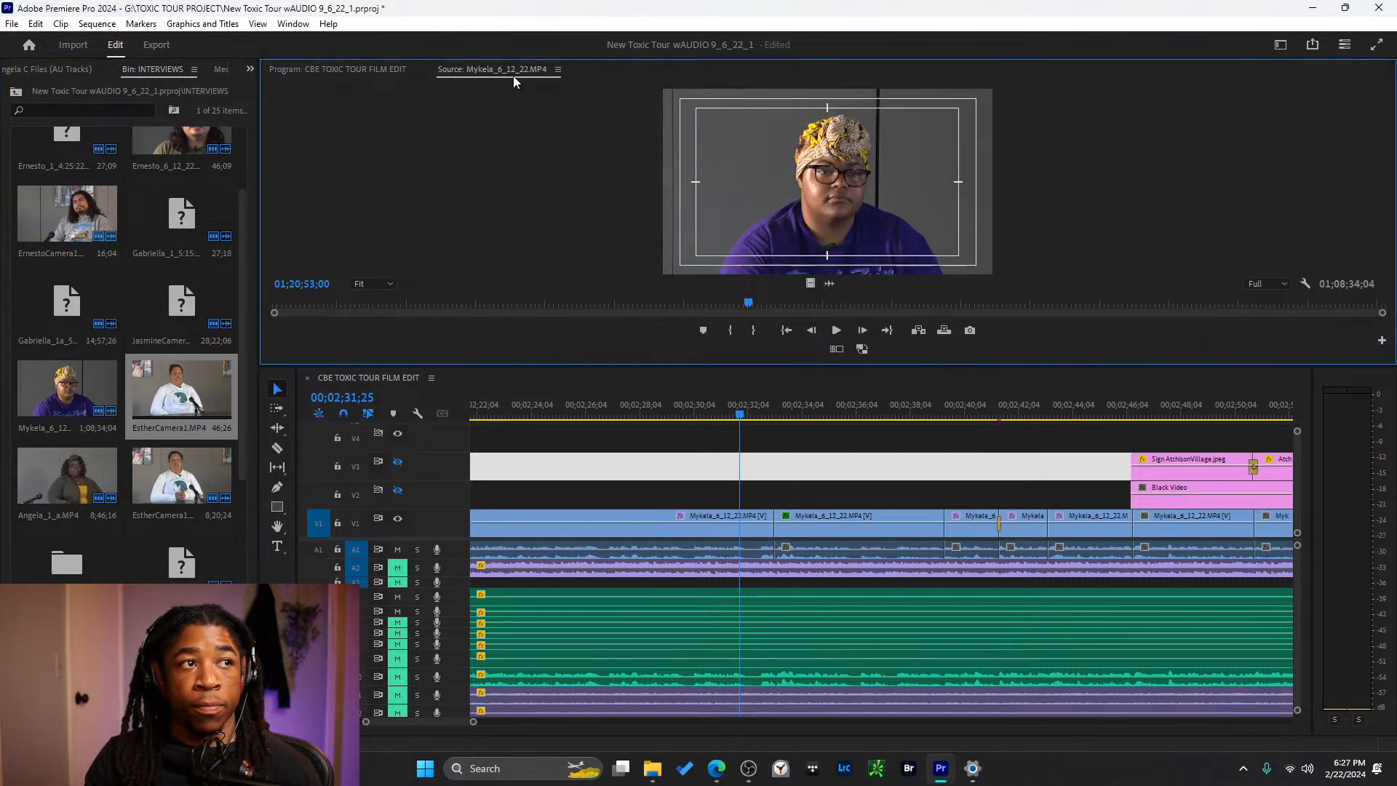
# - Extract the audio from the purple-shirt speaker's source clip in the INTERVIEWS bin
pyautogui.rightClick(58, 393)
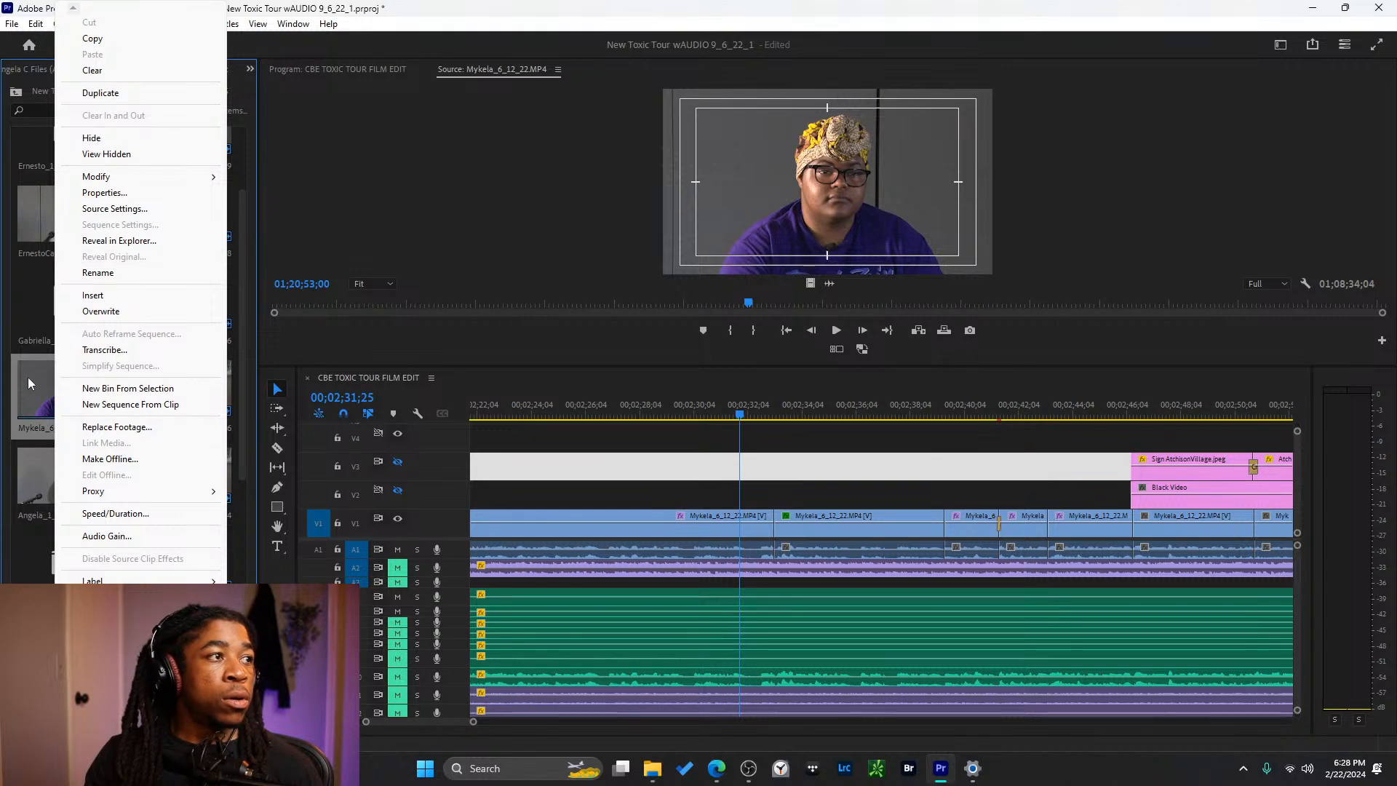
pyautogui.click(41, 483)
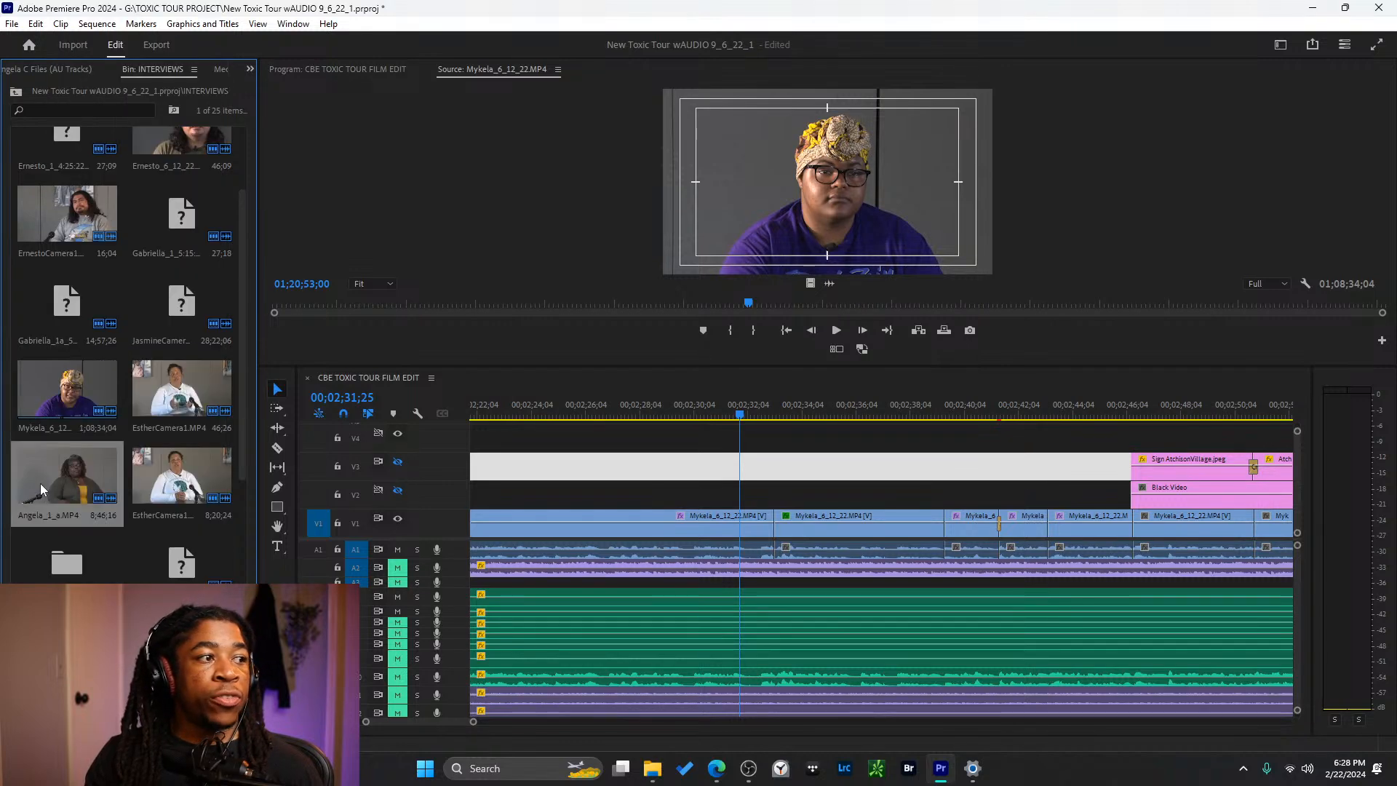
pyautogui.click(58, 395)
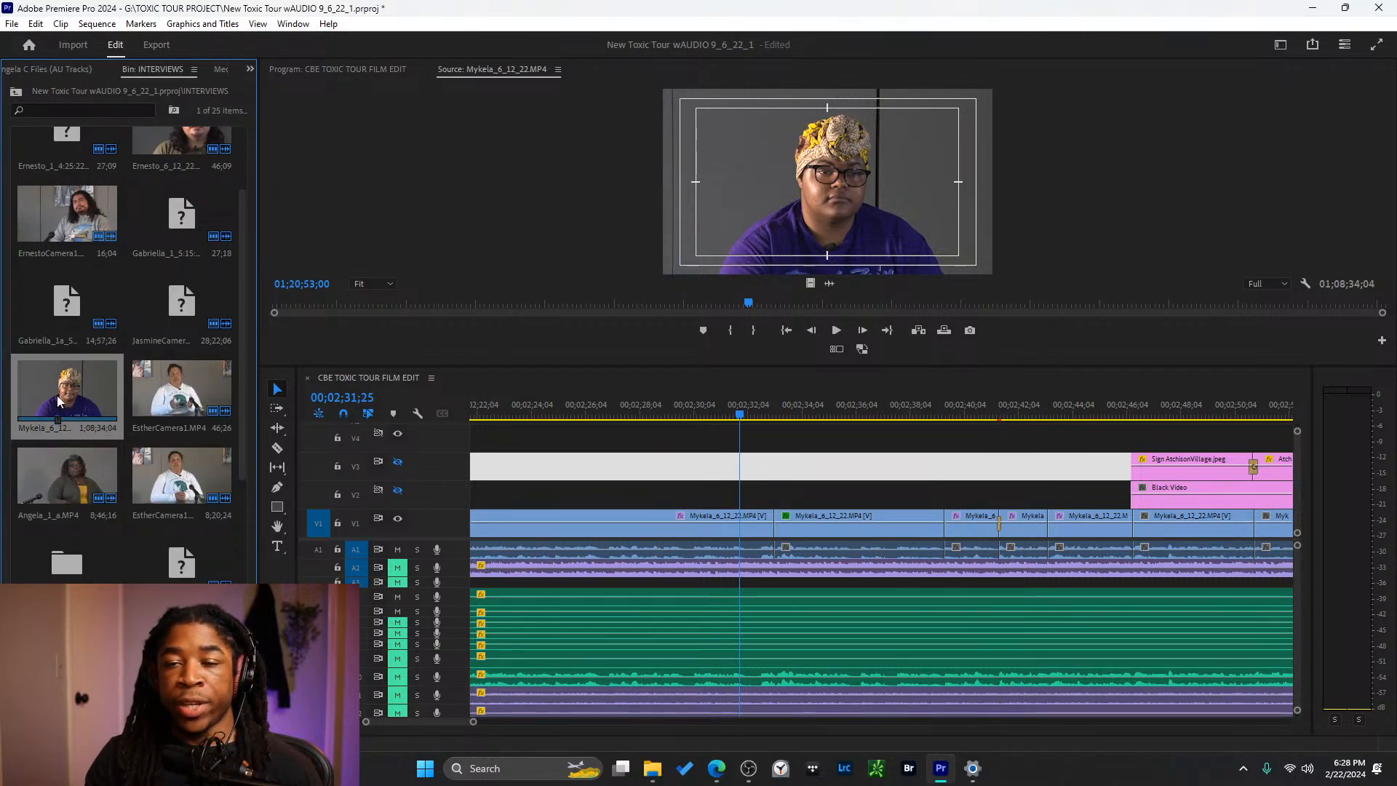
pyautogui.rightClick(57, 395)
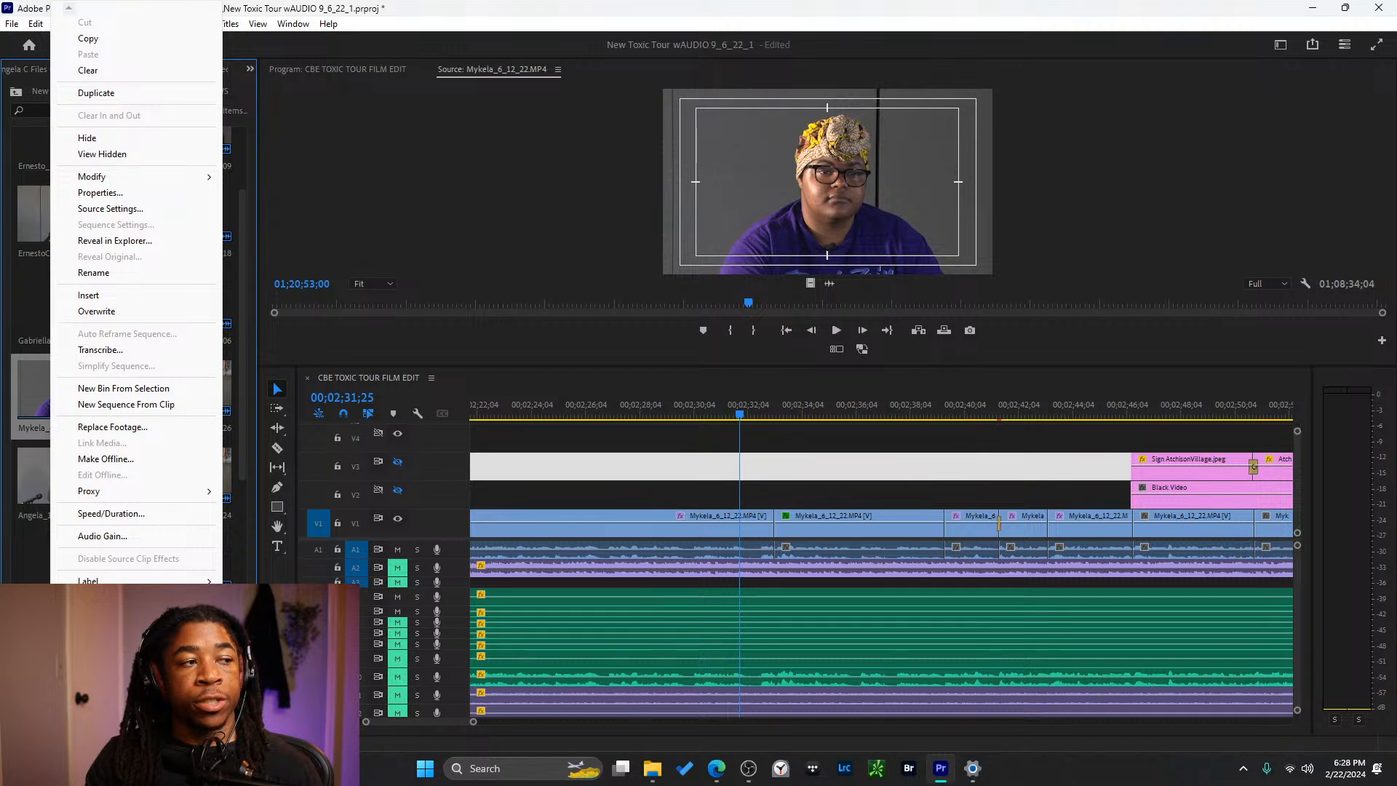
pyautogui.click(39, 446)
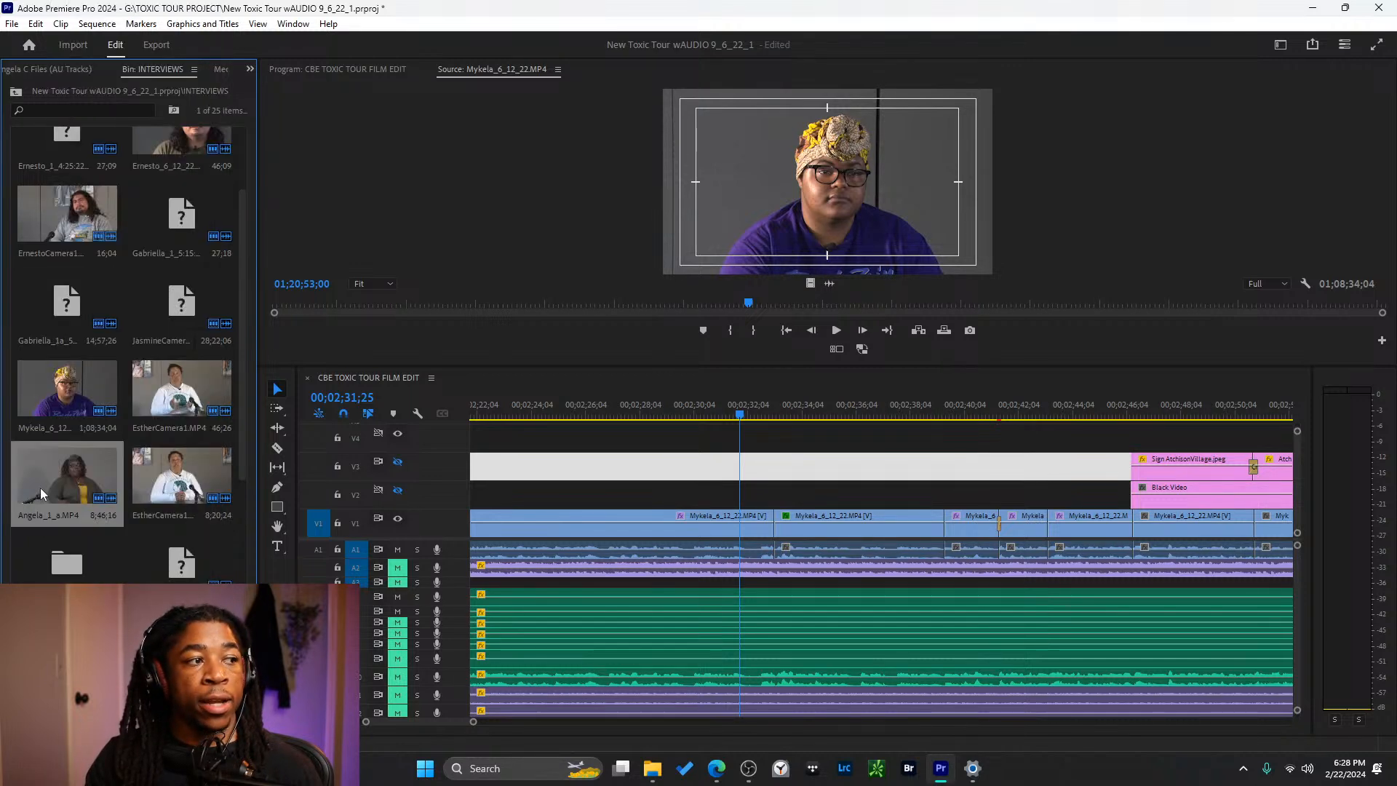
pyautogui.rightClick(52, 397)
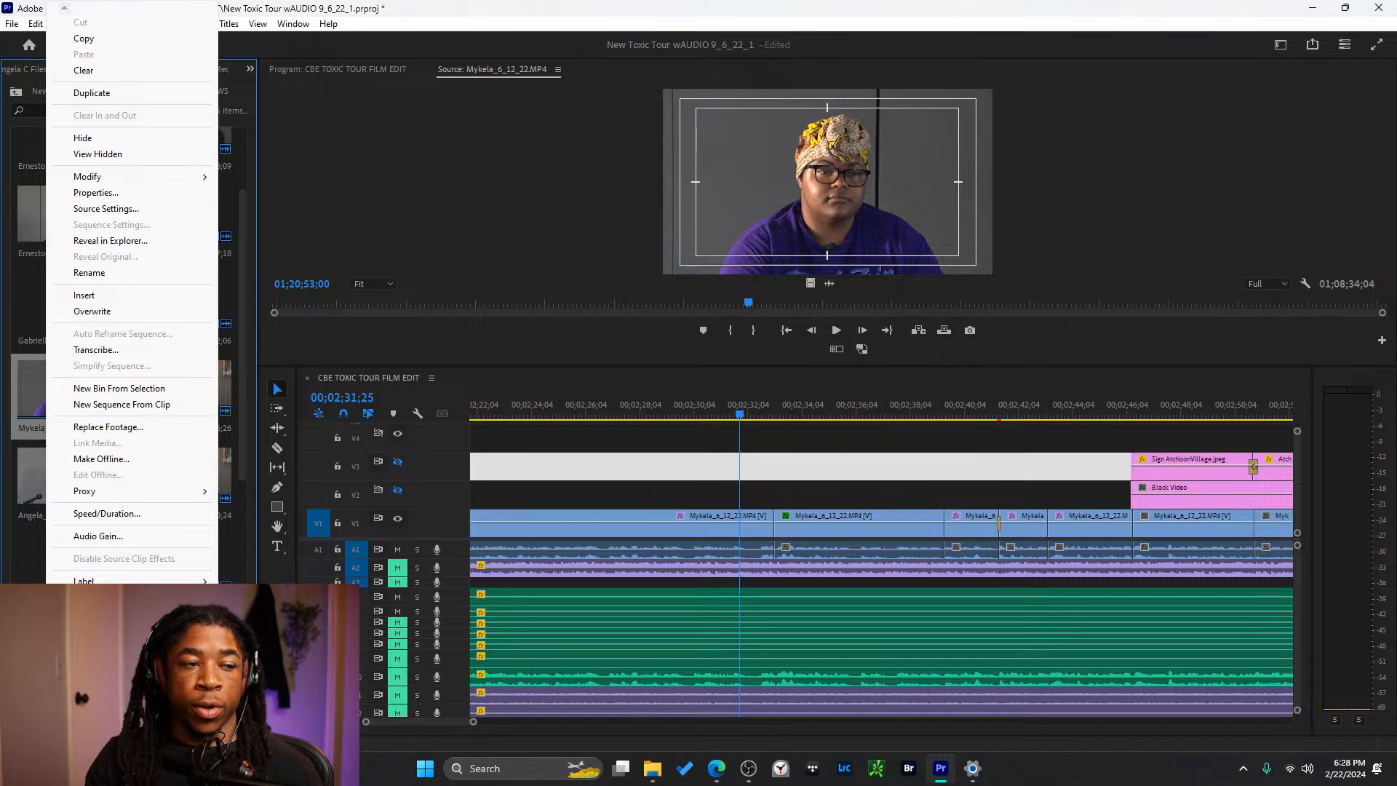
pyautogui.click(120, 619)
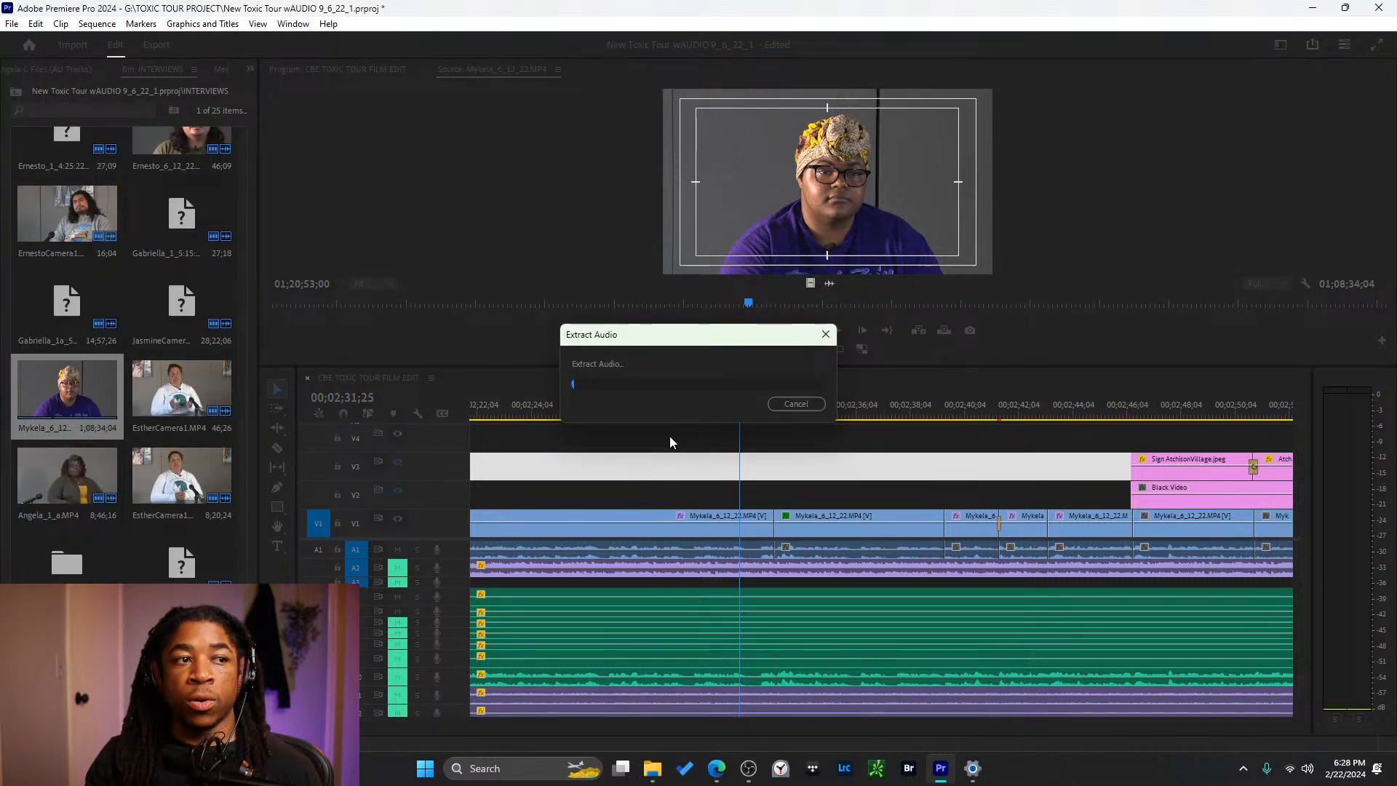
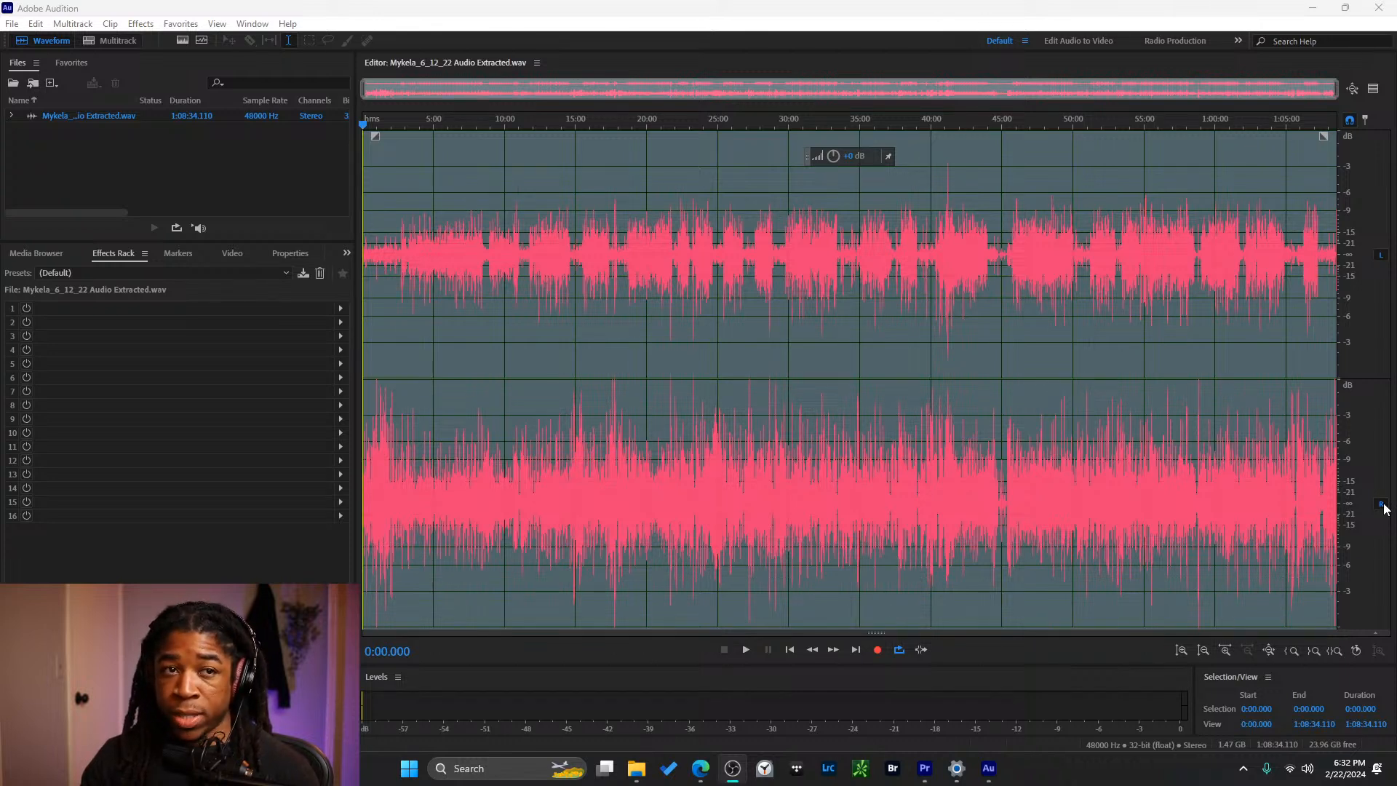
# - Disable the extracted audio's right channel in Adobe Audition and listen to the left channel from the start and about four minutes in
pyautogui.click(1381, 503)
pyautogui.press('space')
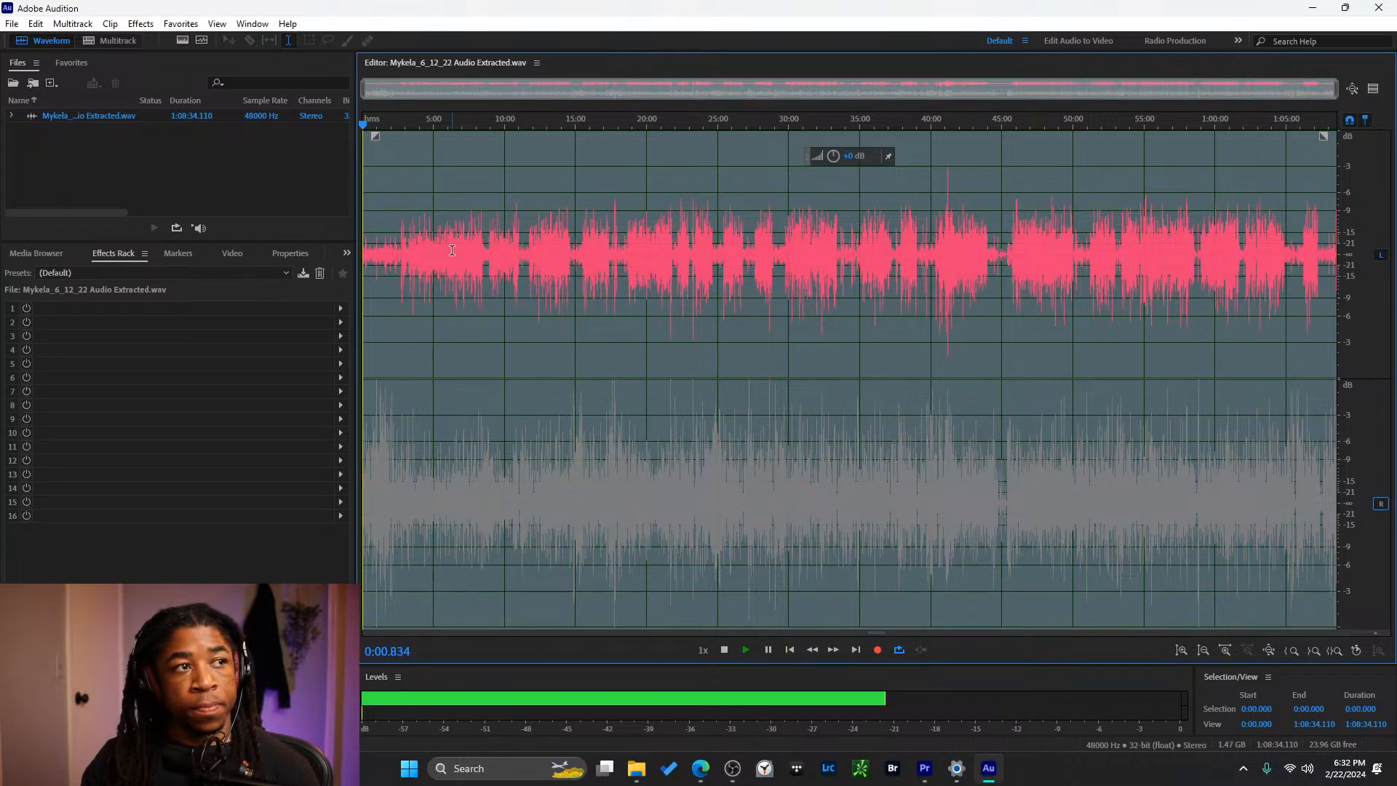
pyautogui.click(415, 125)
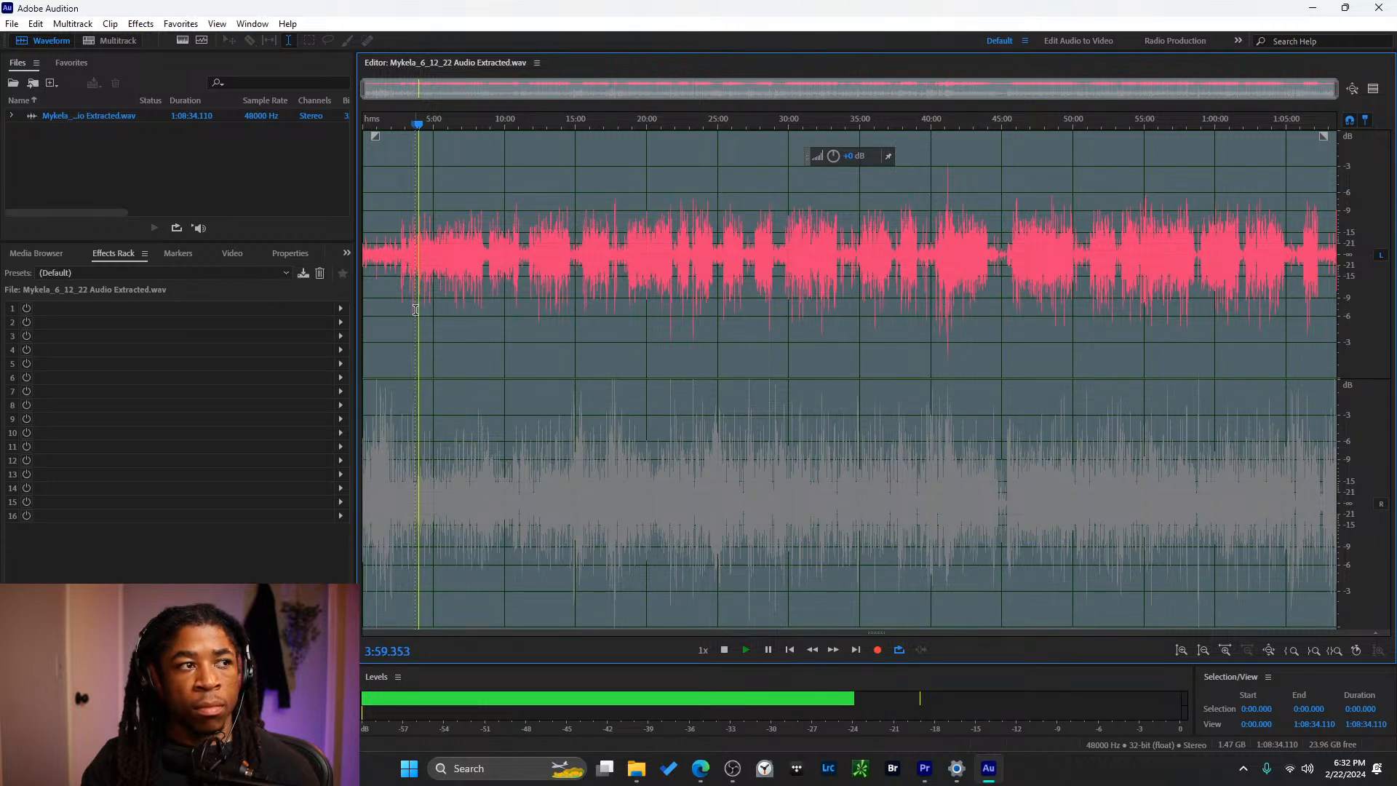
pyautogui.rightClick(827, 247)
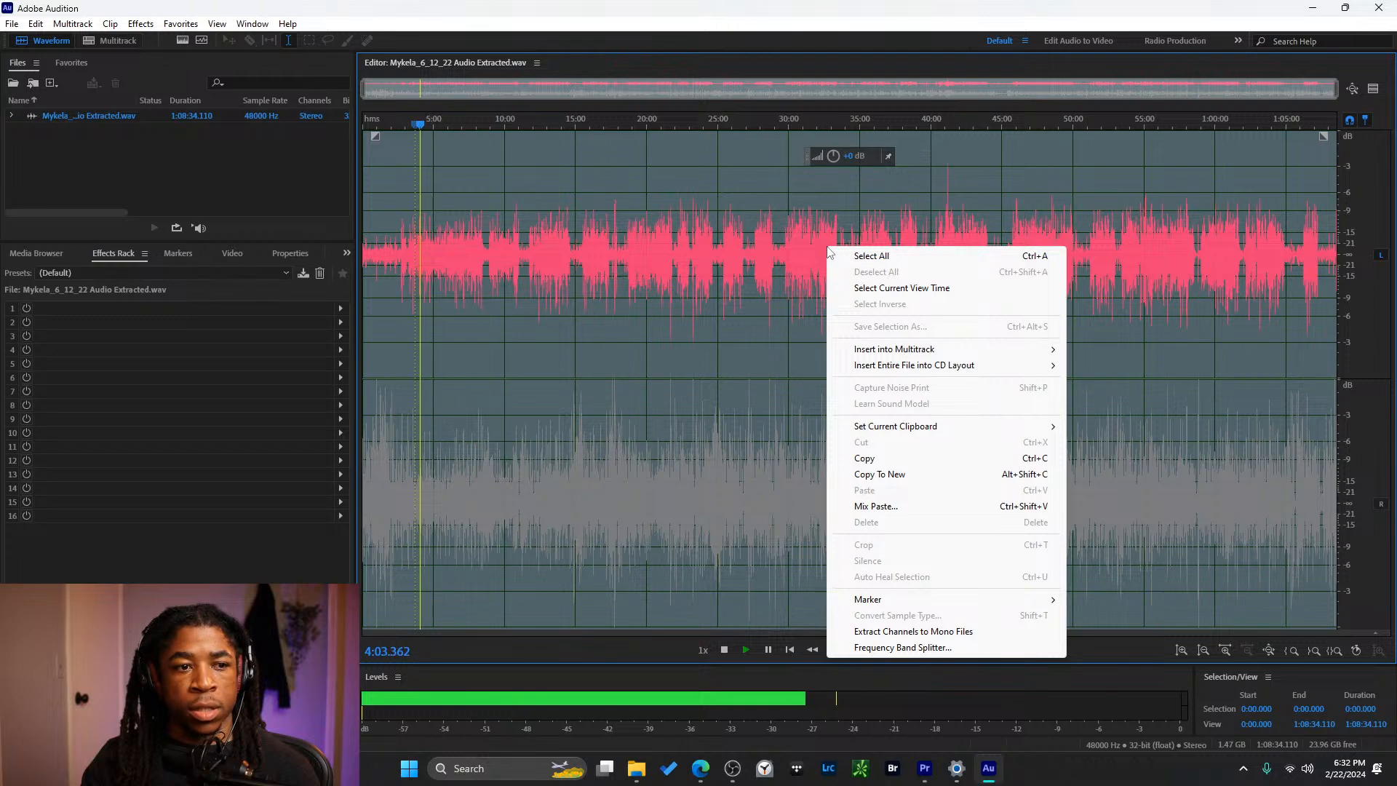
pyautogui.click(748, 470)
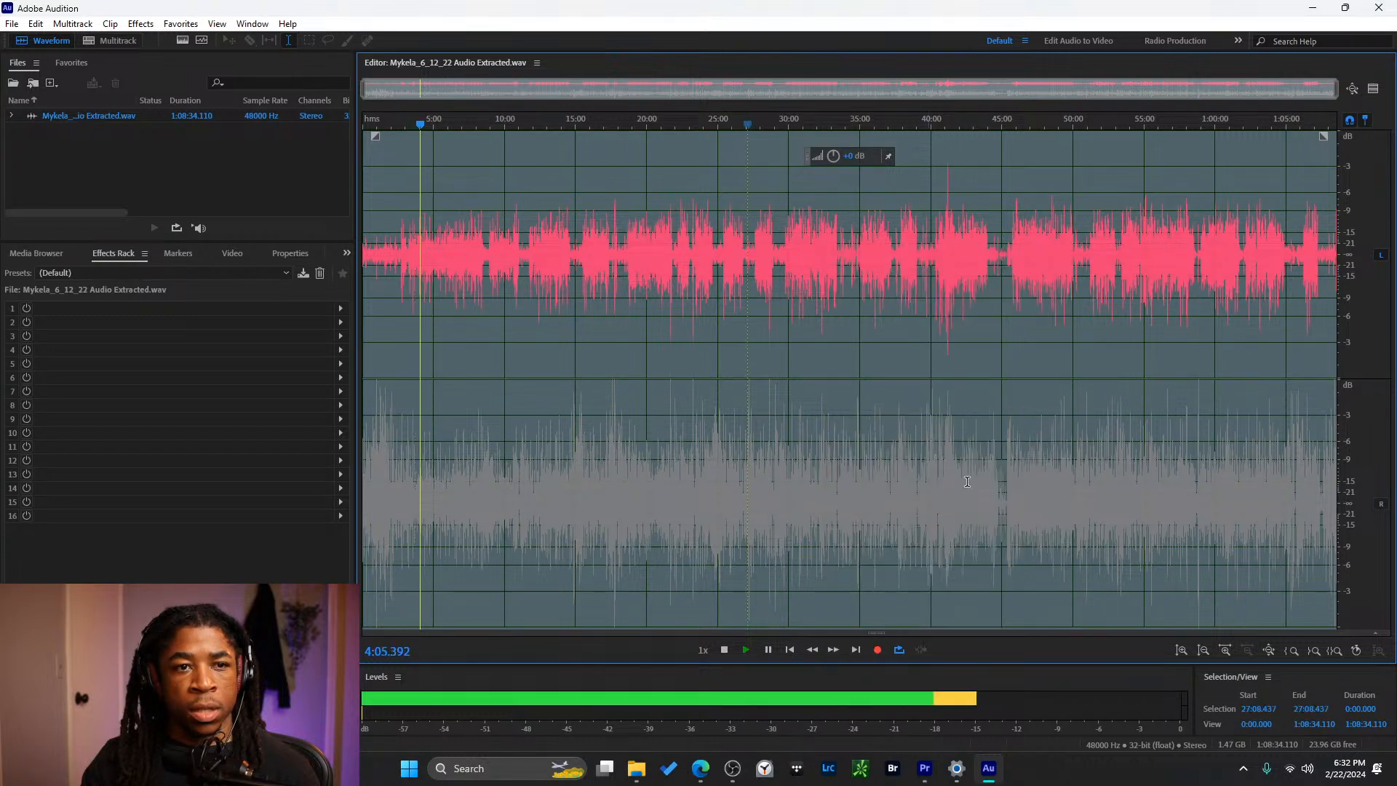
pyautogui.doubleClick(1216, 473)
pyautogui.click(1216, 473)
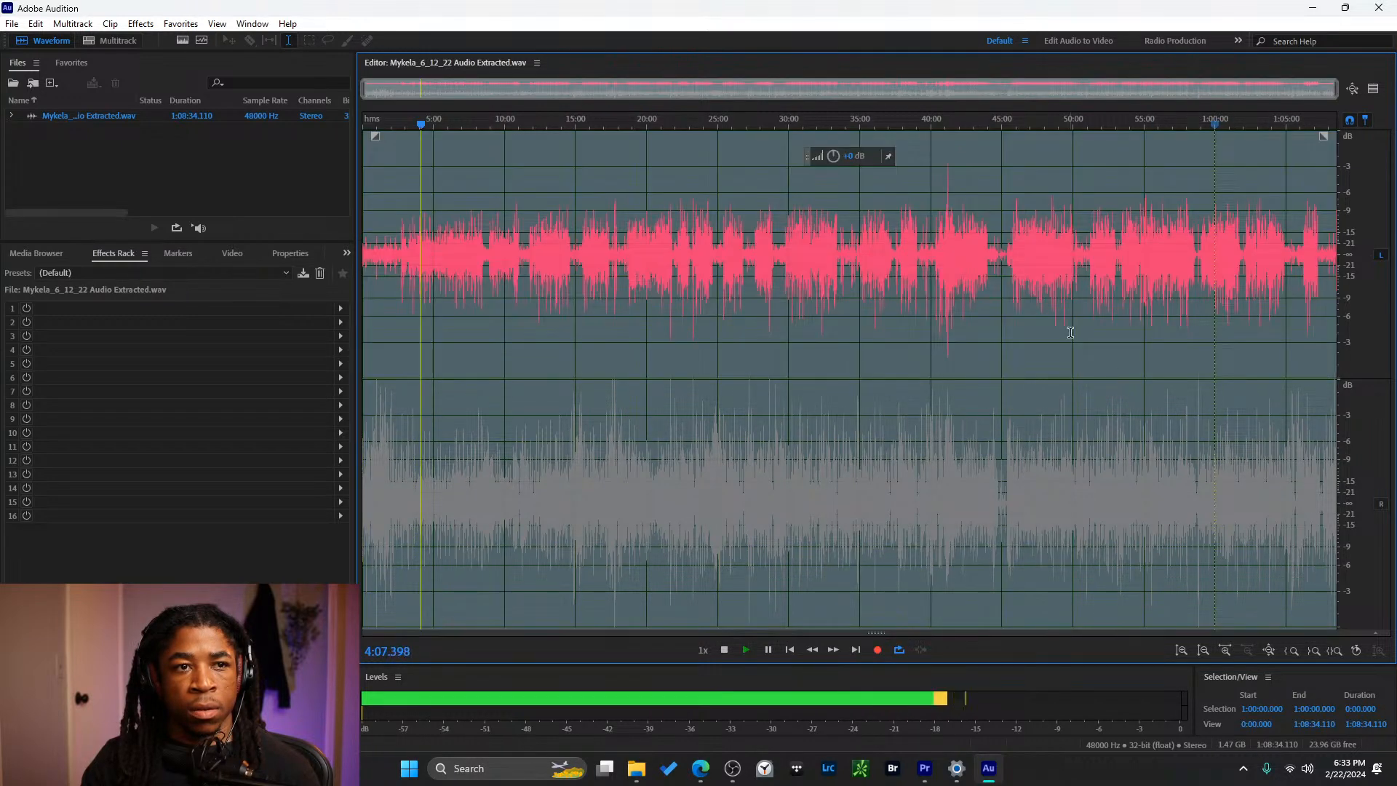
pyautogui.press('space')
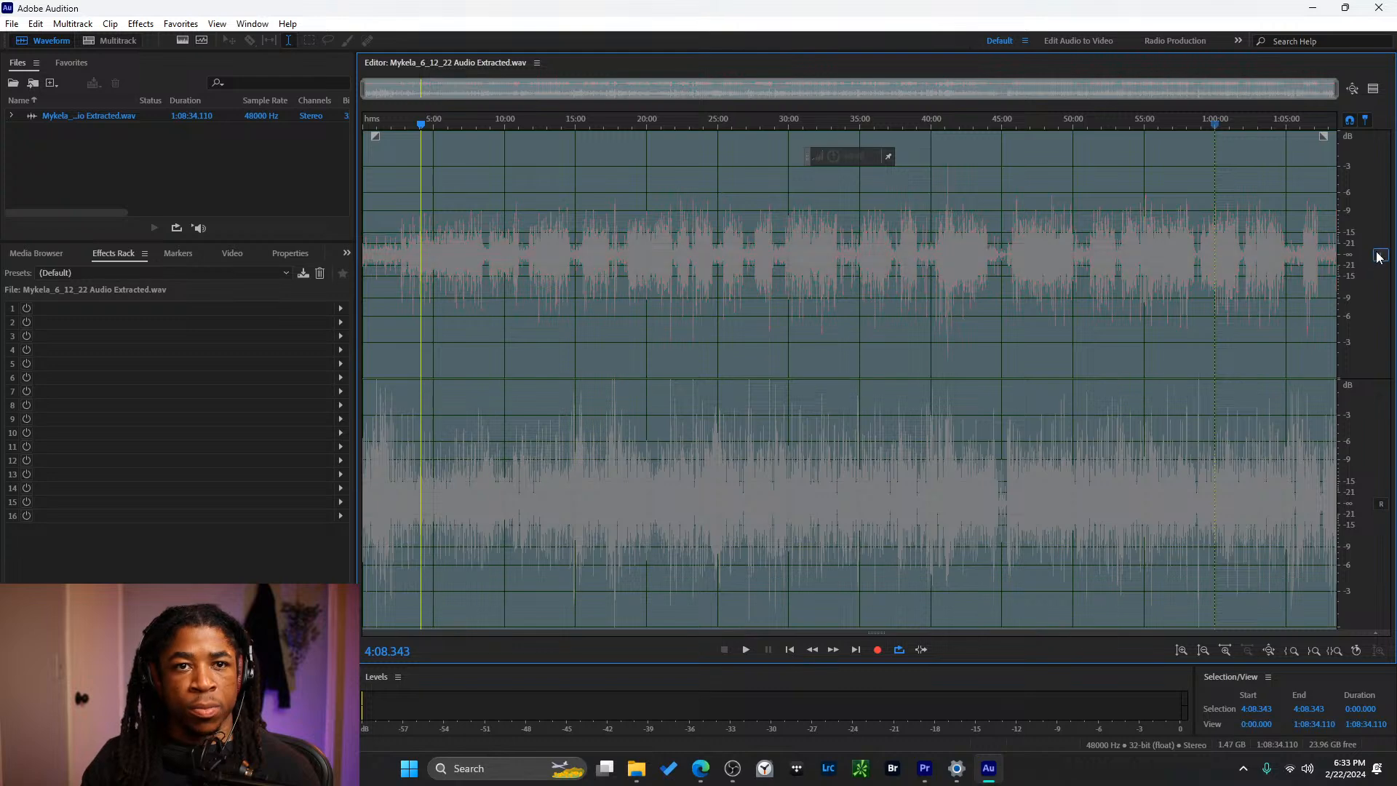
# - Select the entire right channel with the left channel disabled and delete its audio
pyautogui.doubleClick(821, 567)
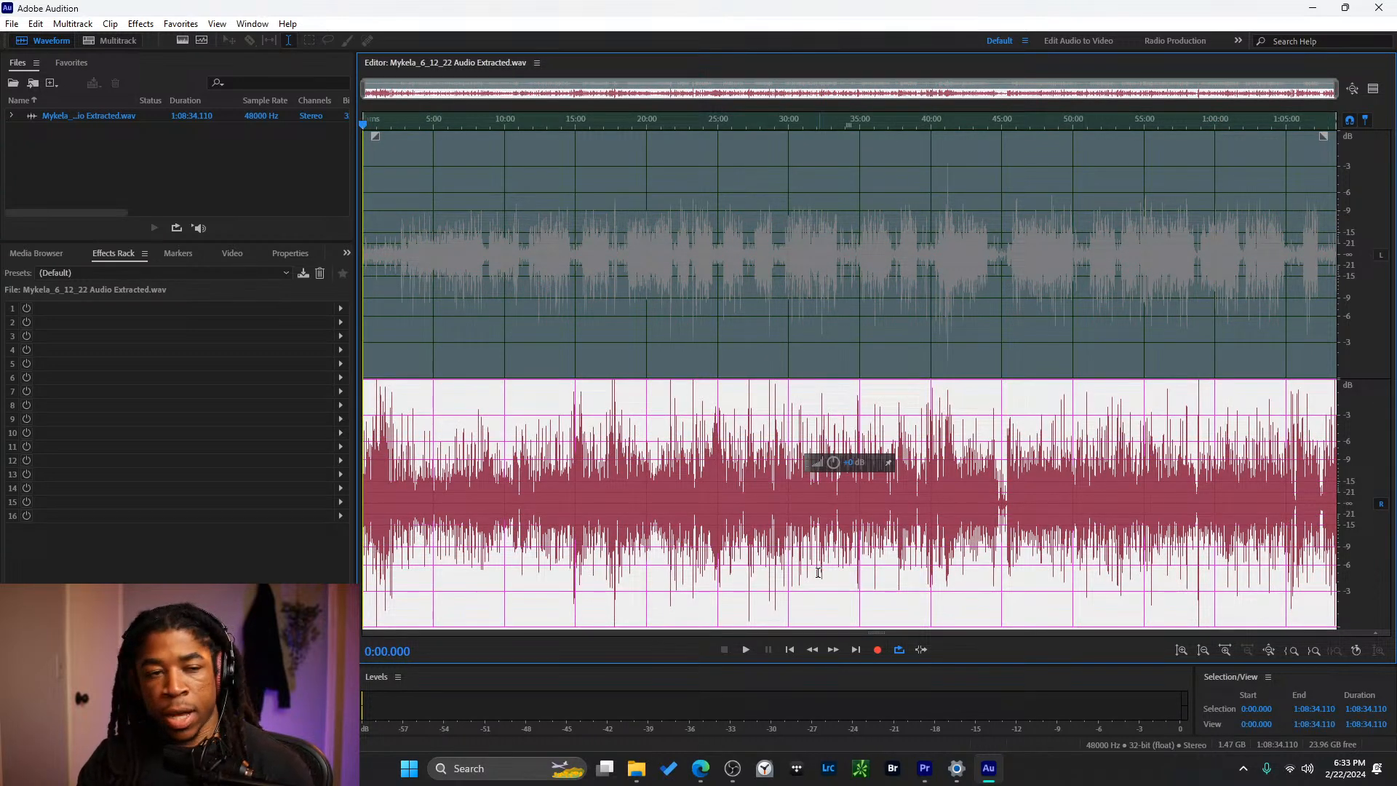
pyautogui.press('Delete')
pyautogui.click(858, 337)
pyautogui.doubleClick(777, 491)
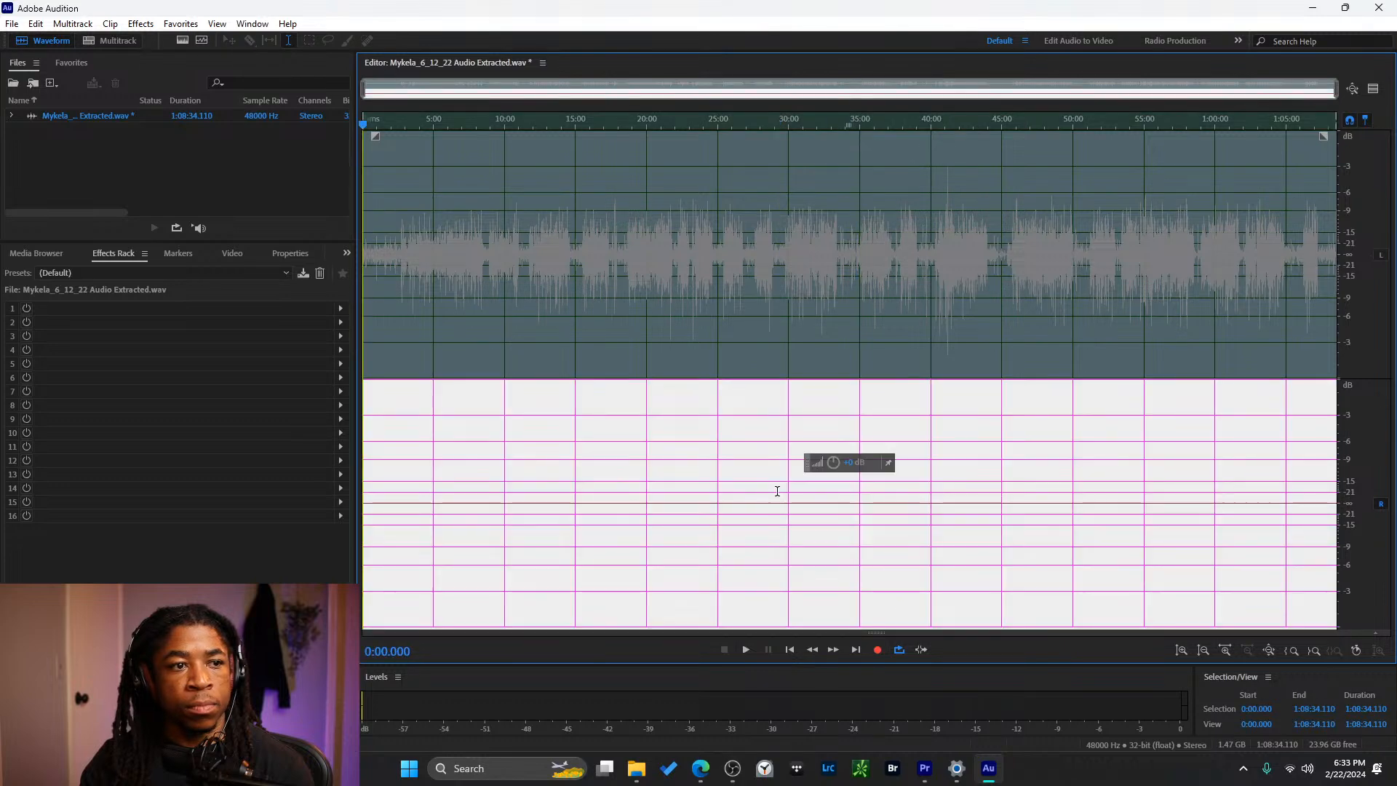
pyautogui.click(759, 337)
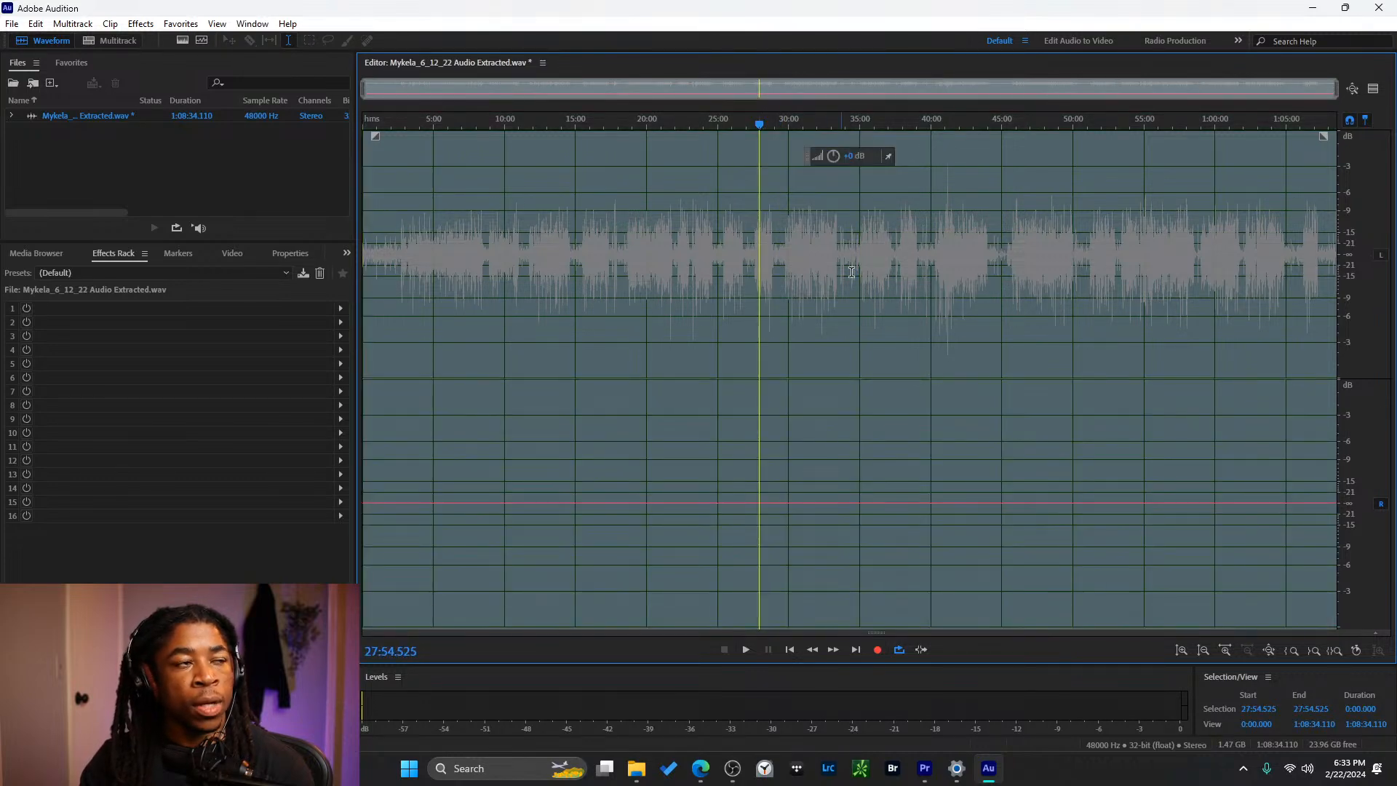
# - Enable only the left channel, select its whole waveform and extract the channels to mono files
pyautogui.doubleClick(923, 286)
pyautogui.click(880, 291)
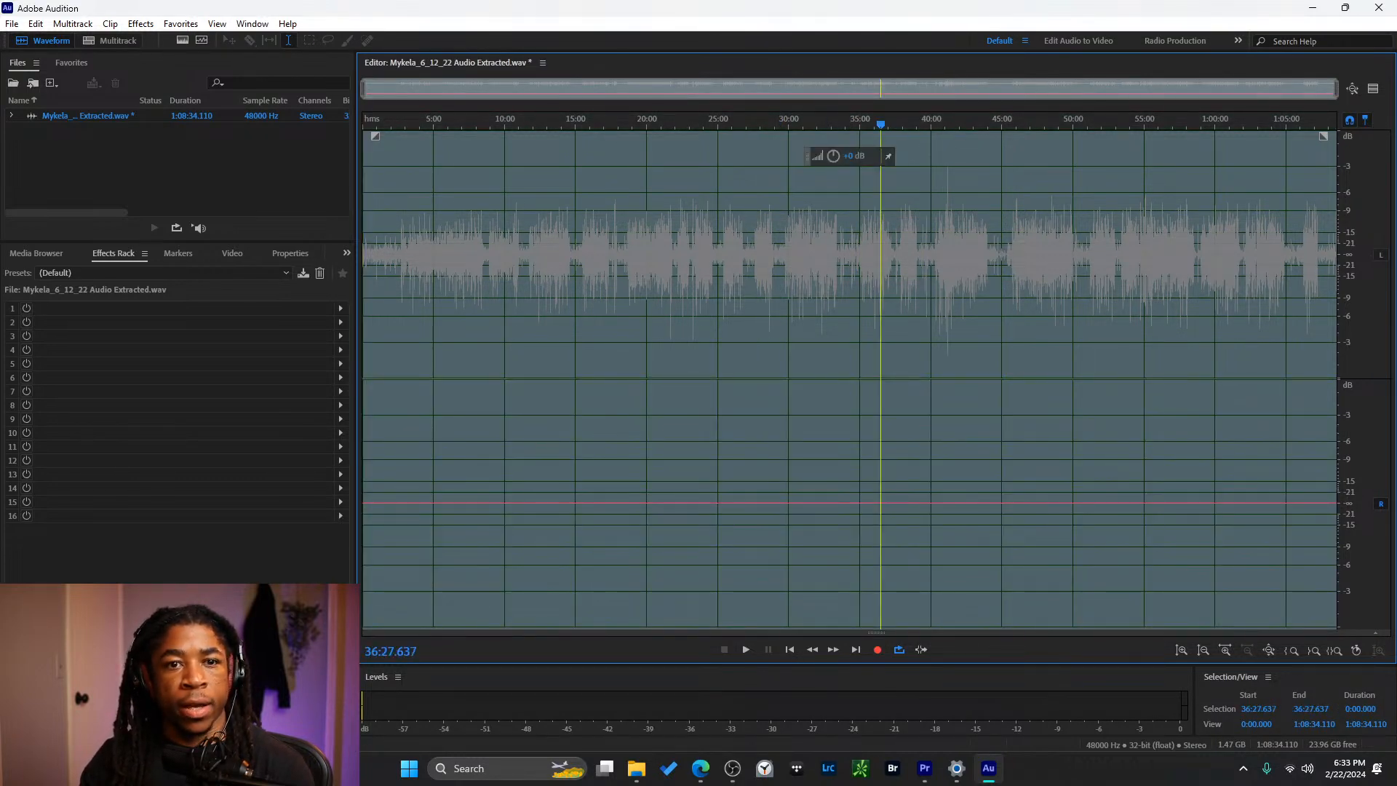
pyautogui.doubleClick(1043, 272)
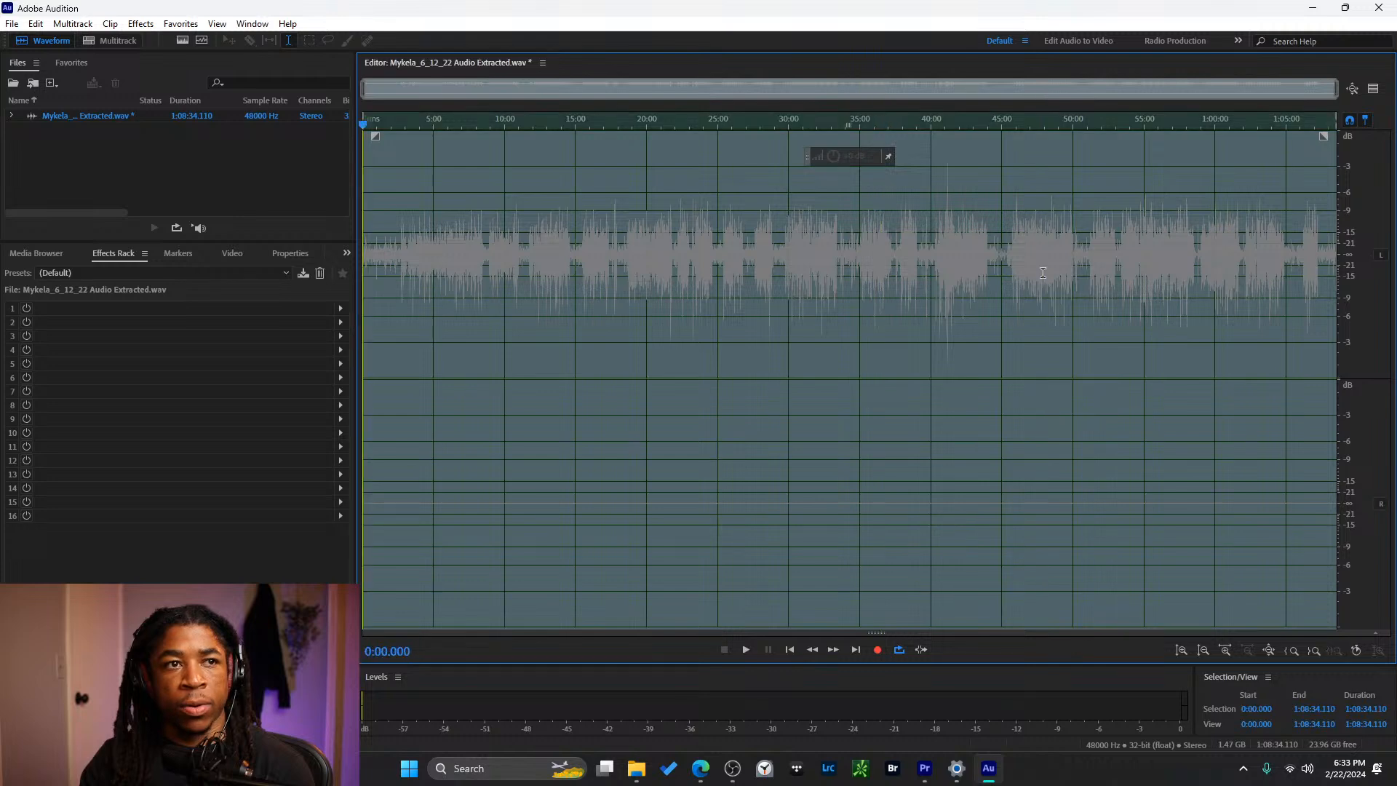
pyautogui.click(1377, 256)
pyautogui.click(1074, 251)
pyautogui.doubleClick(1066, 260)
pyautogui.click(1066, 260)
pyautogui.doubleClick(727, 236)
pyautogui.rightClick(728, 237)
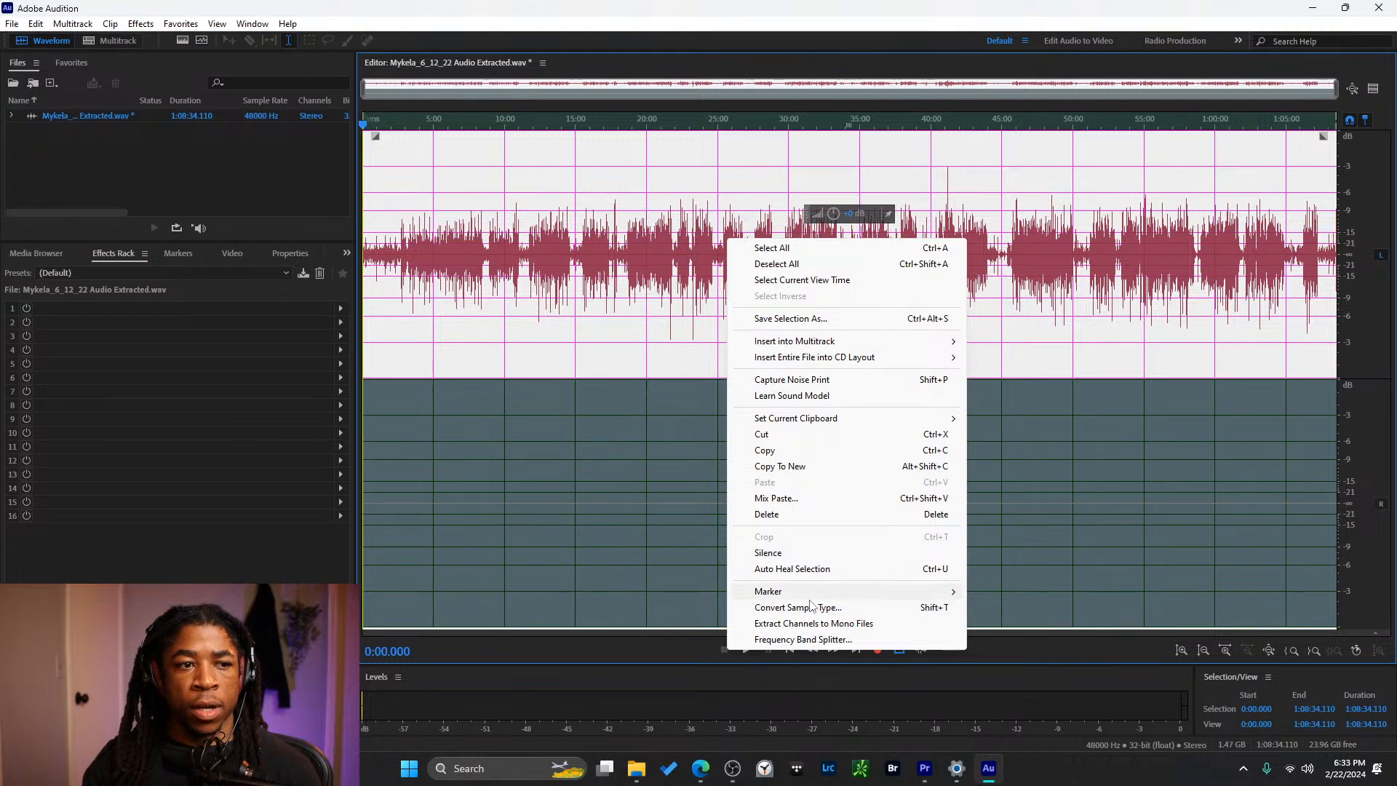
pyautogui.click(807, 623)
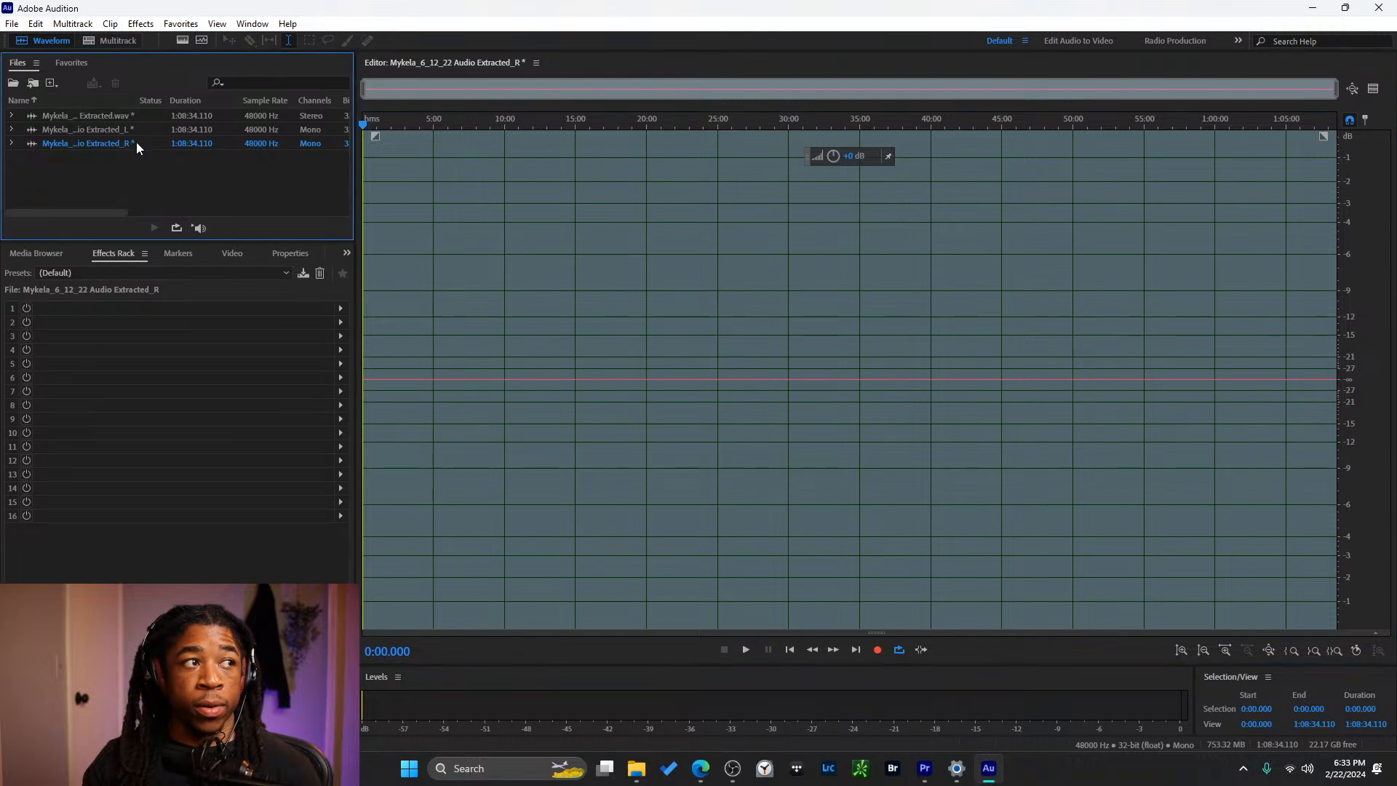
# - Close the silent right-channel mono file without saving it
pyautogui.click(133, 141)
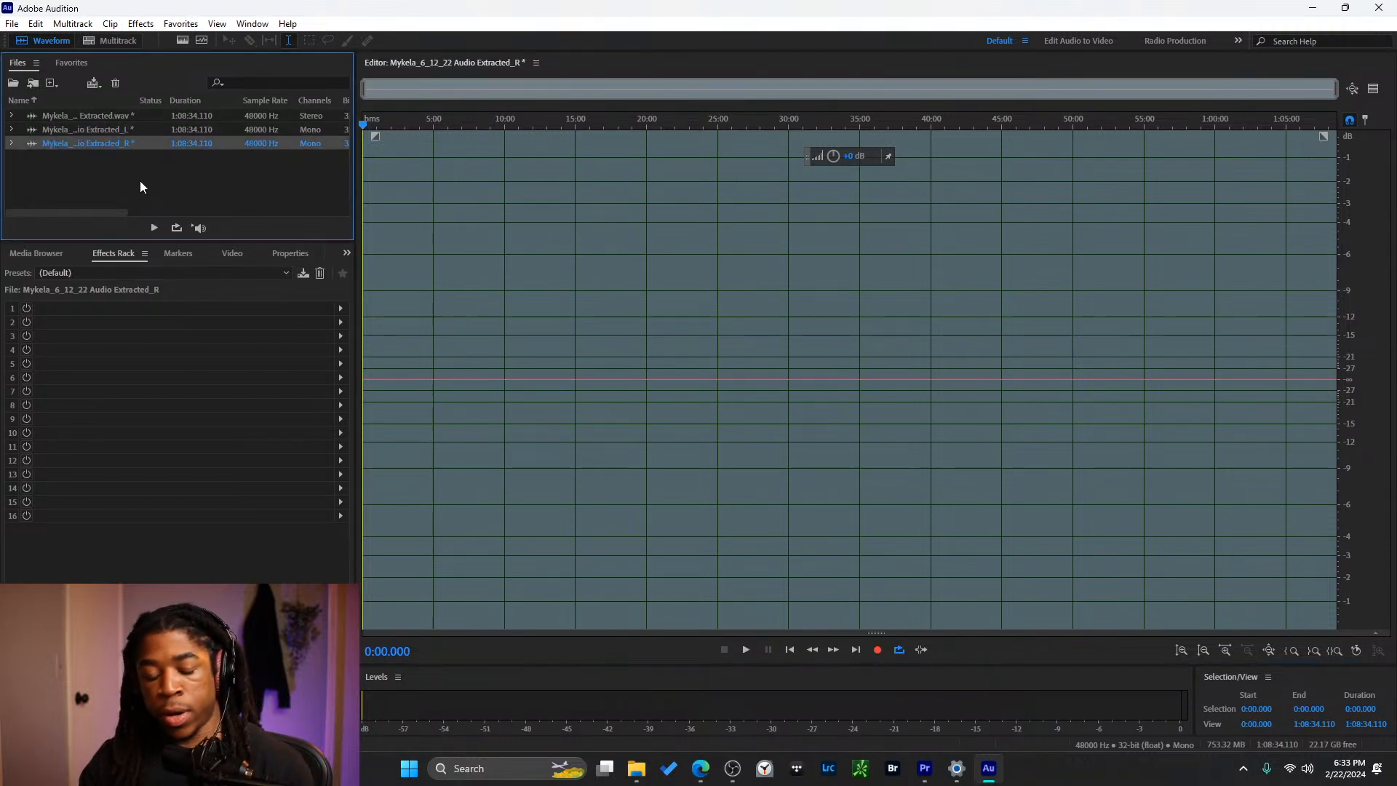
pyautogui.hotkey('ctrl', 'w')
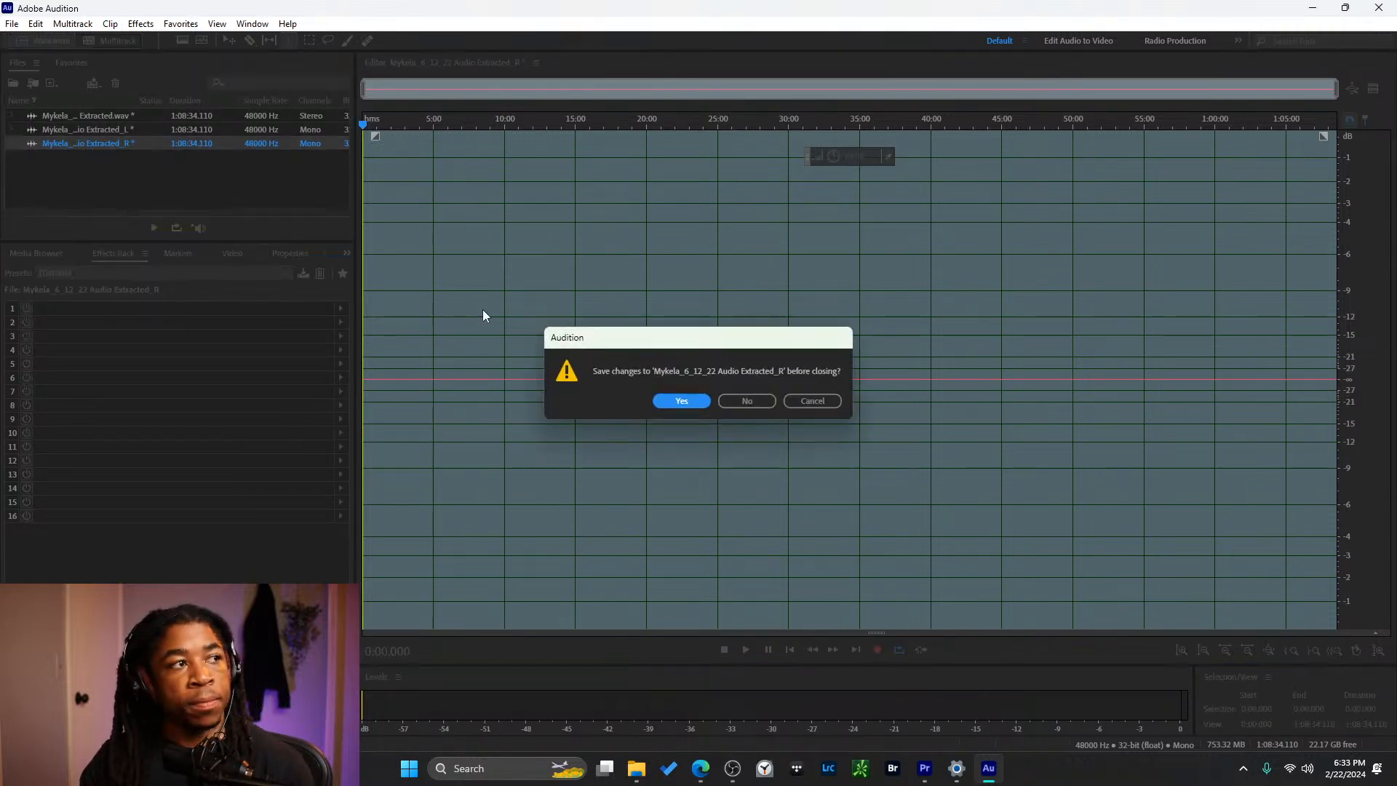
pyautogui.click(734, 400)
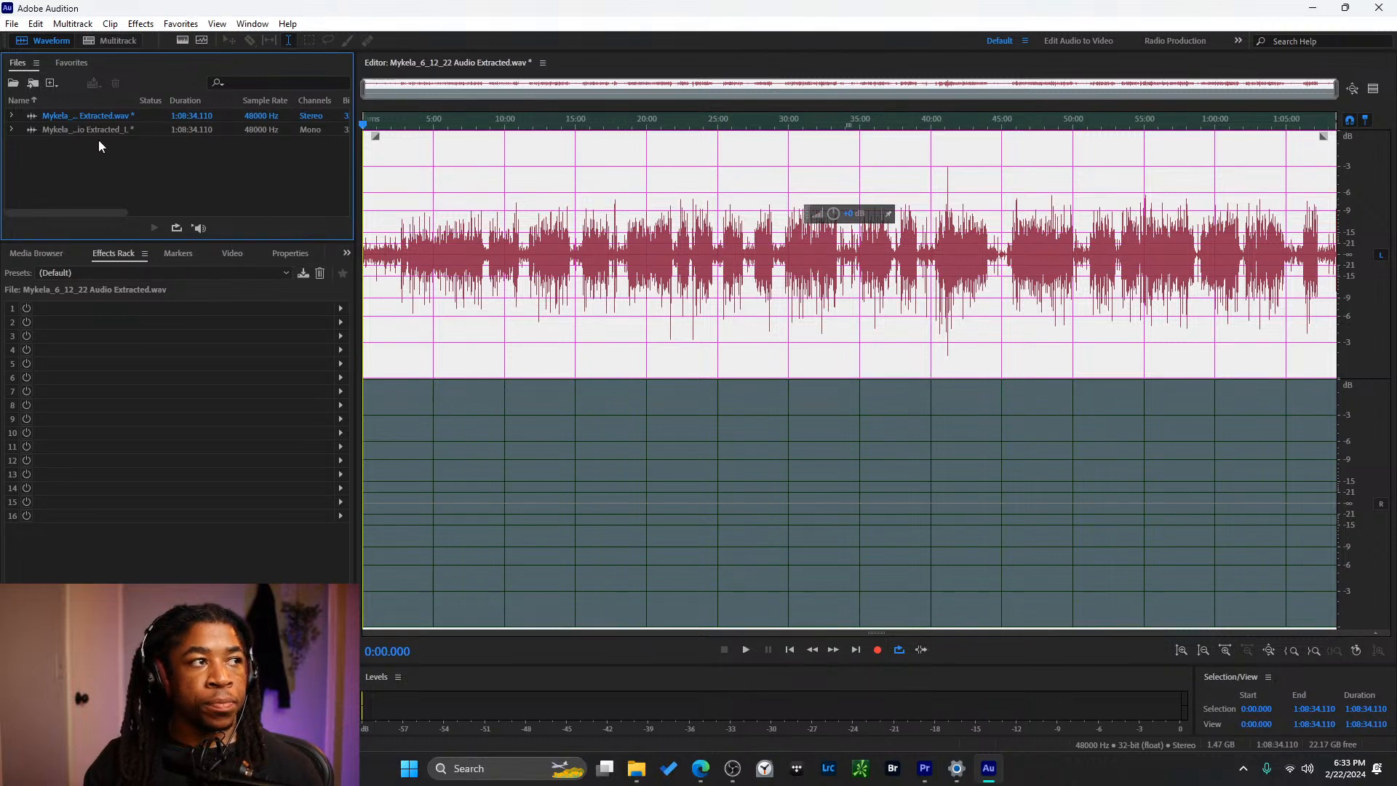
# - Open the left-channel mono file in the editor and listen to it from the start and from 20:00
pyautogui.click(97, 133)
pyautogui.click(101, 119)
pyautogui.click(99, 136)
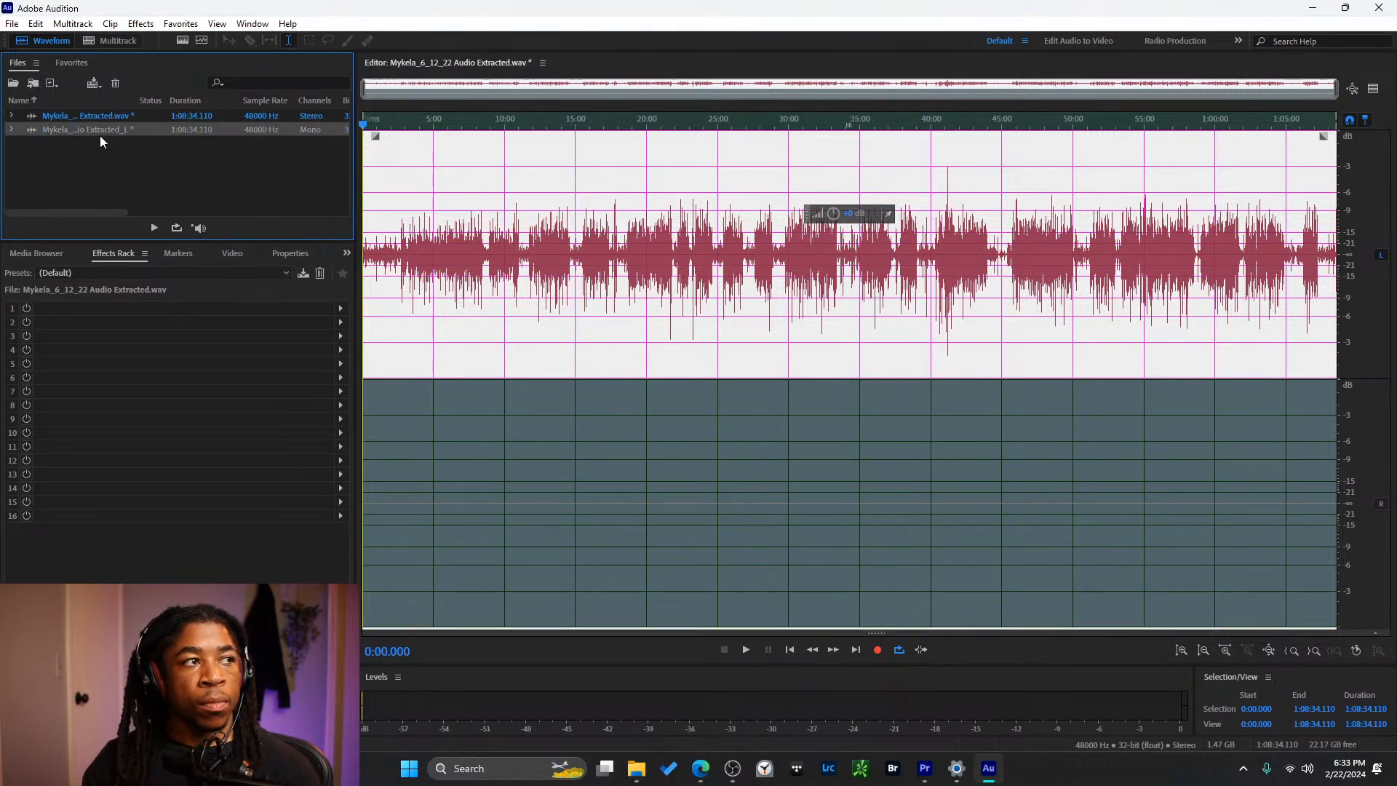
pyautogui.doubleClick(101, 131)
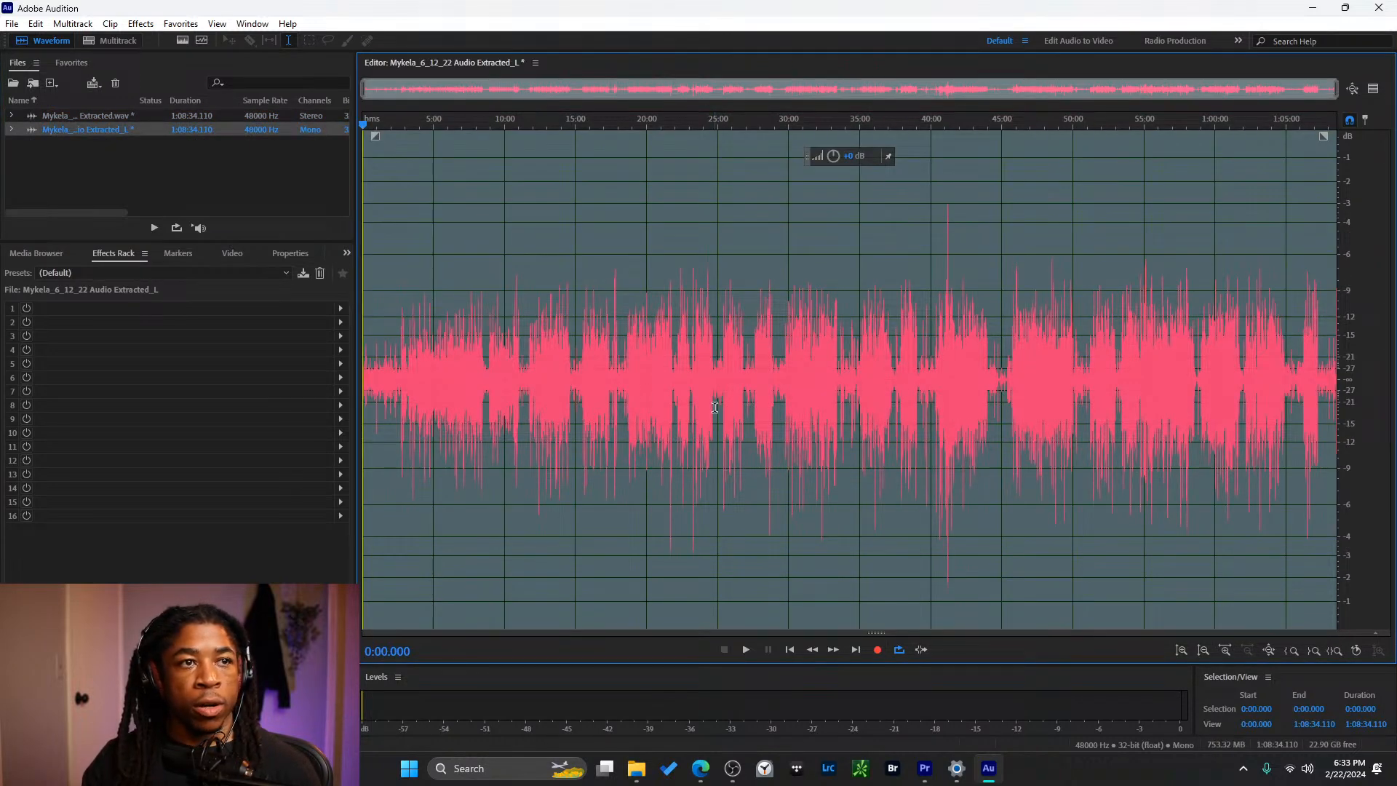
pyautogui.press('space')
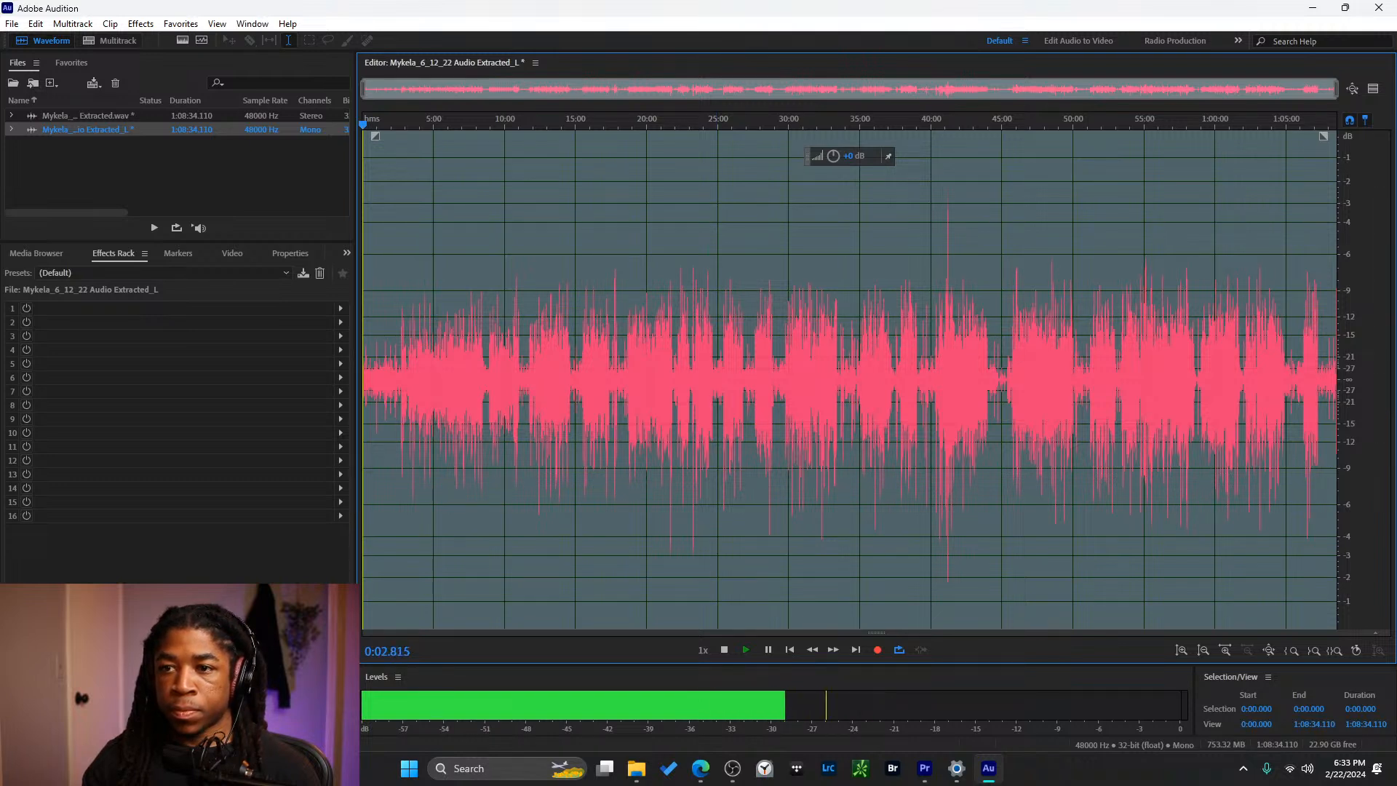
pyautogui.click(665, 328)
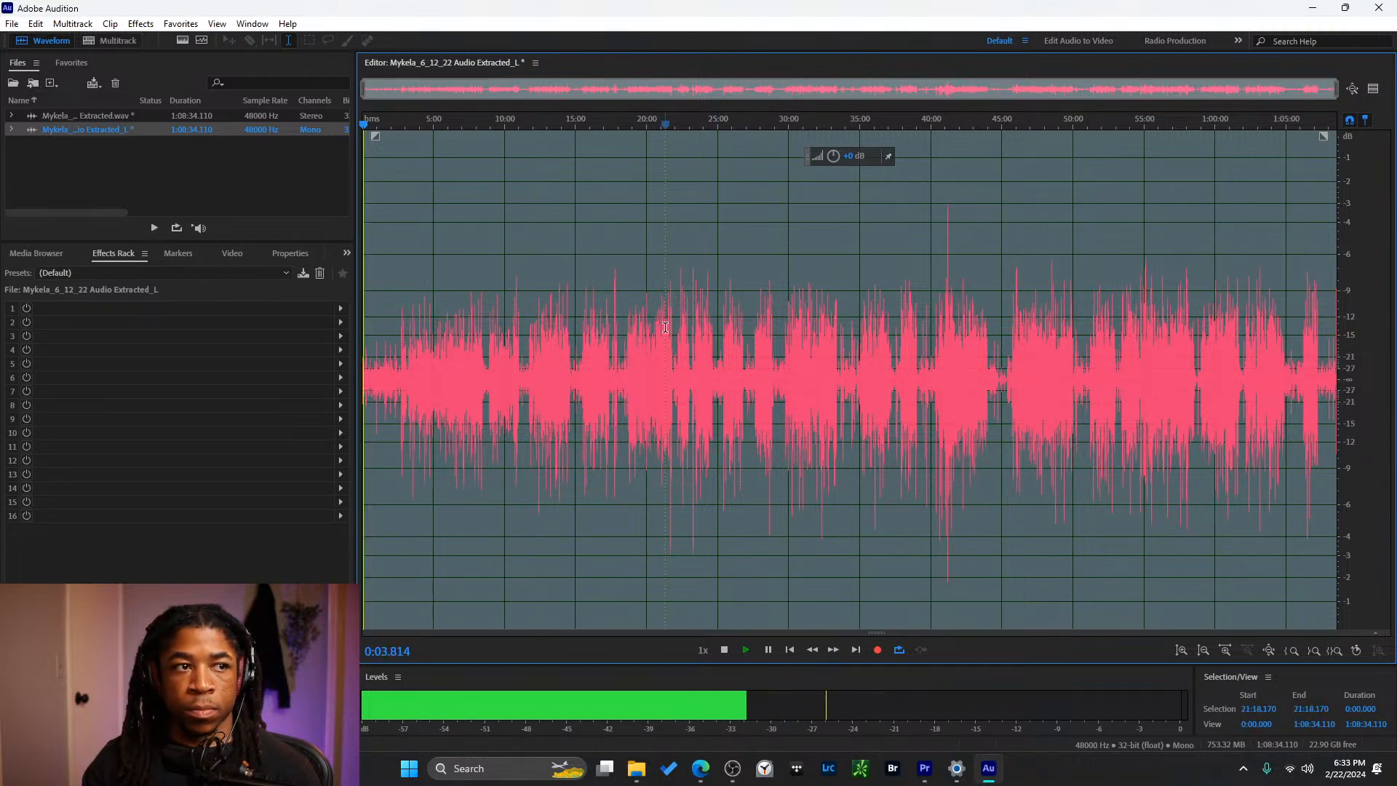
pyautogui.click(646, 127)
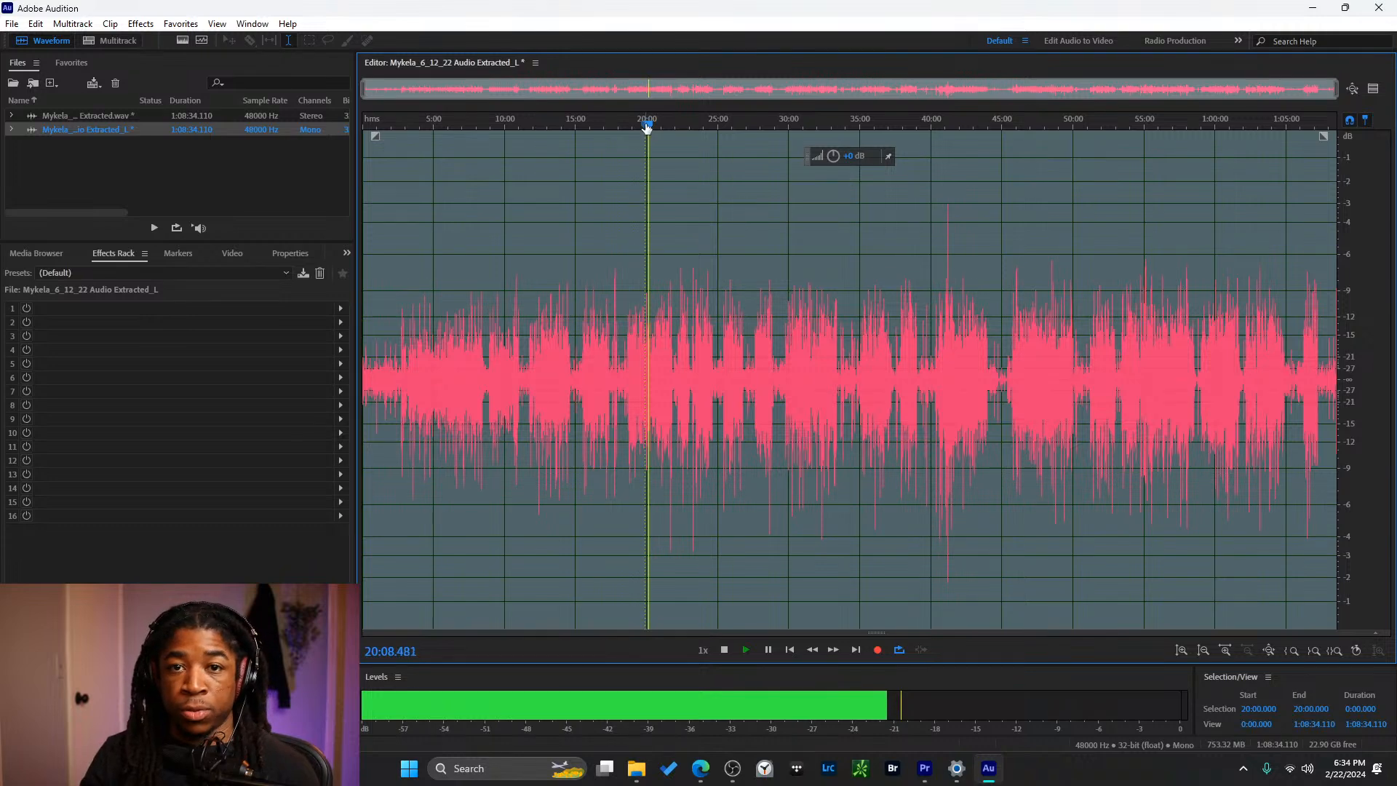
# - Raise the volume of the entire left-channel mono file in four gain adjustments during playback, and stop playback
pyautogui.moveTo(832, 158); pyautogui.dragTo(850, 157)
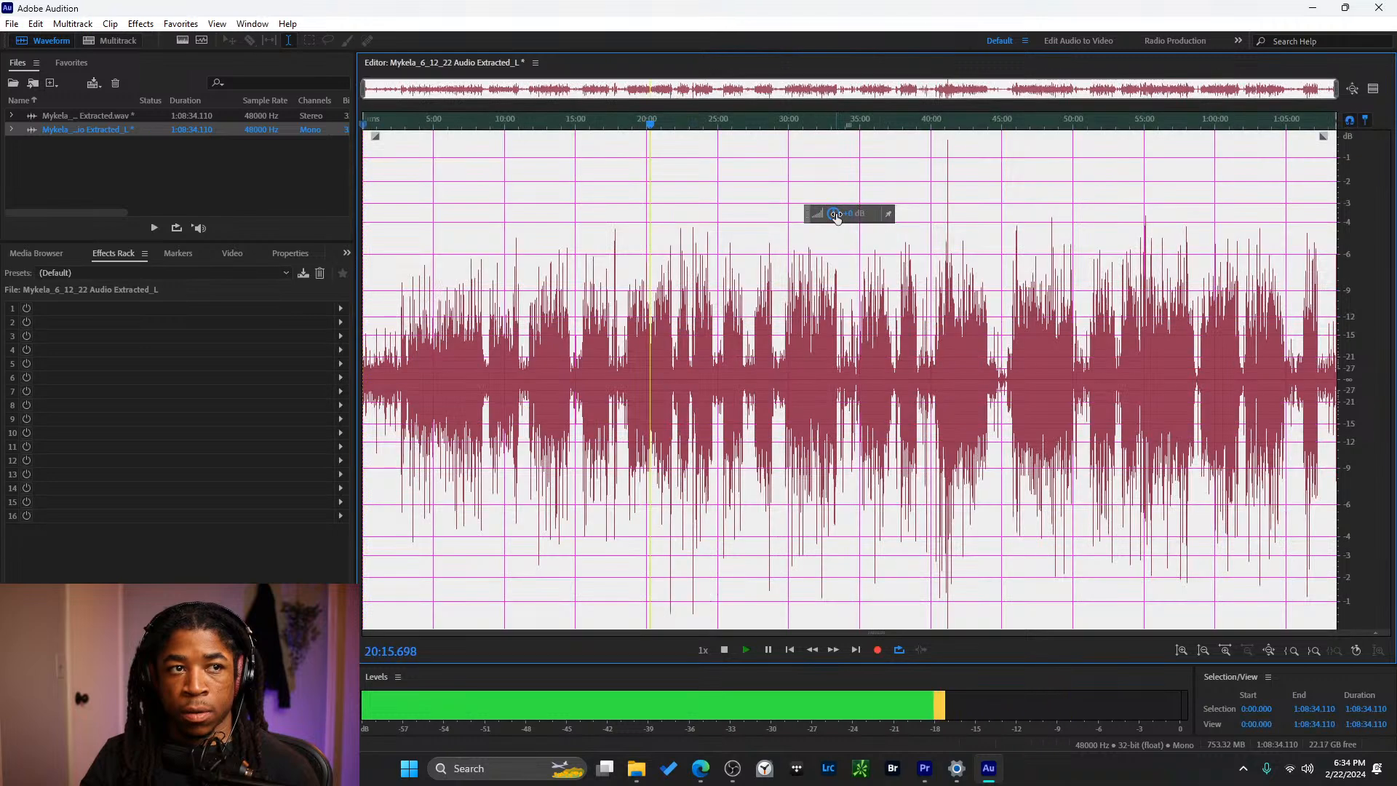
pyautogui.moveTo(836, 215); pyautogui.dragTo(844, 215)
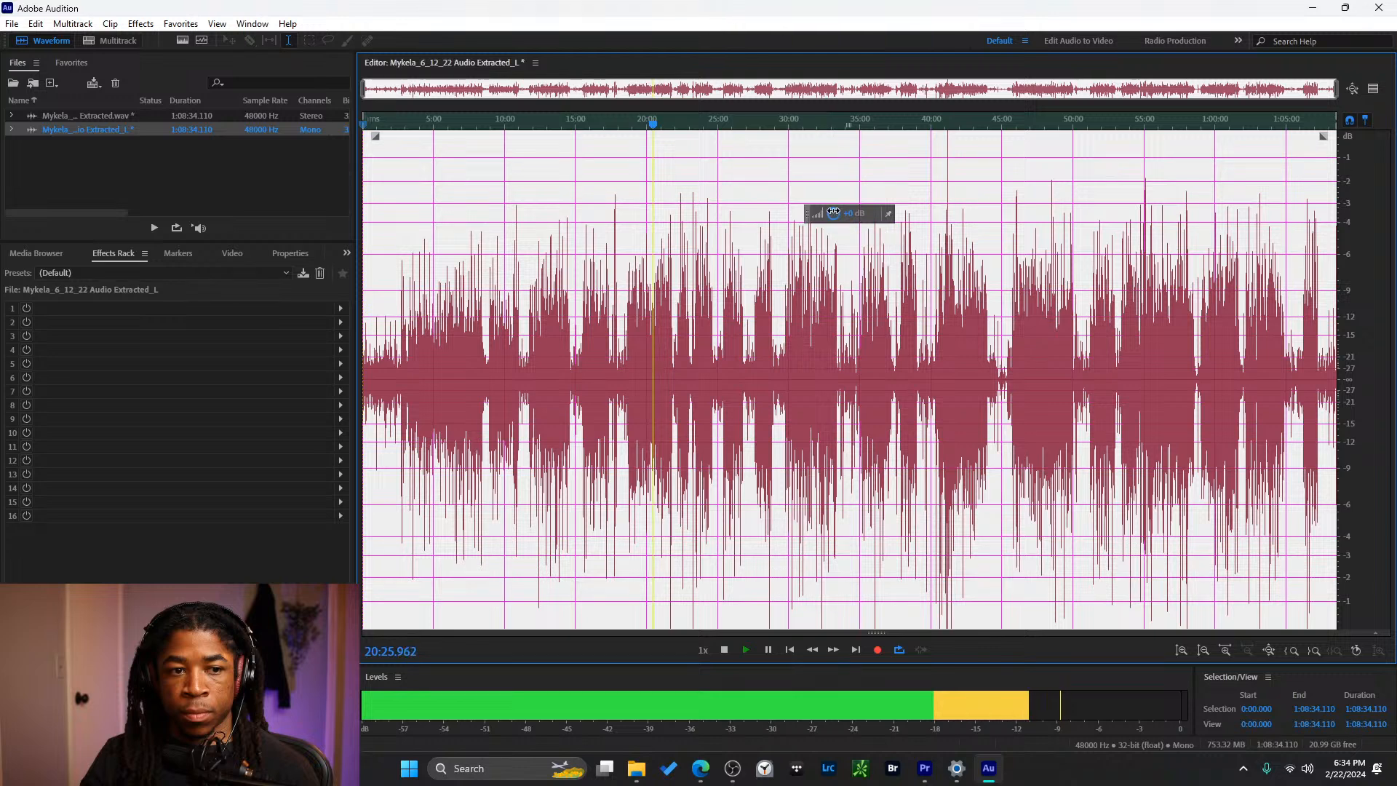
pyautogui.moveTo(833, 213); pyautogui.dragTo(839, 216)
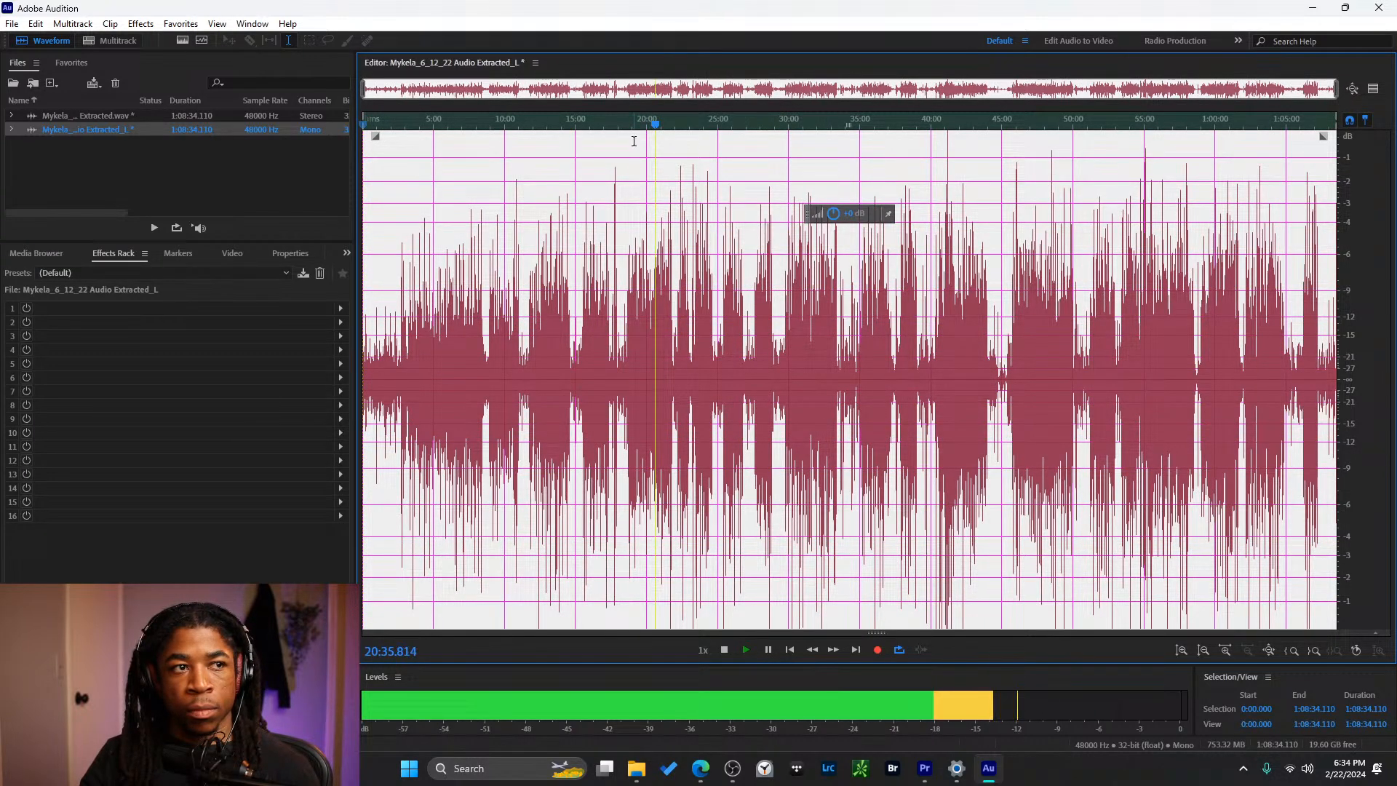
pyautogui.moveTo(832, 216); pyautogui.dragTo(818, 242)
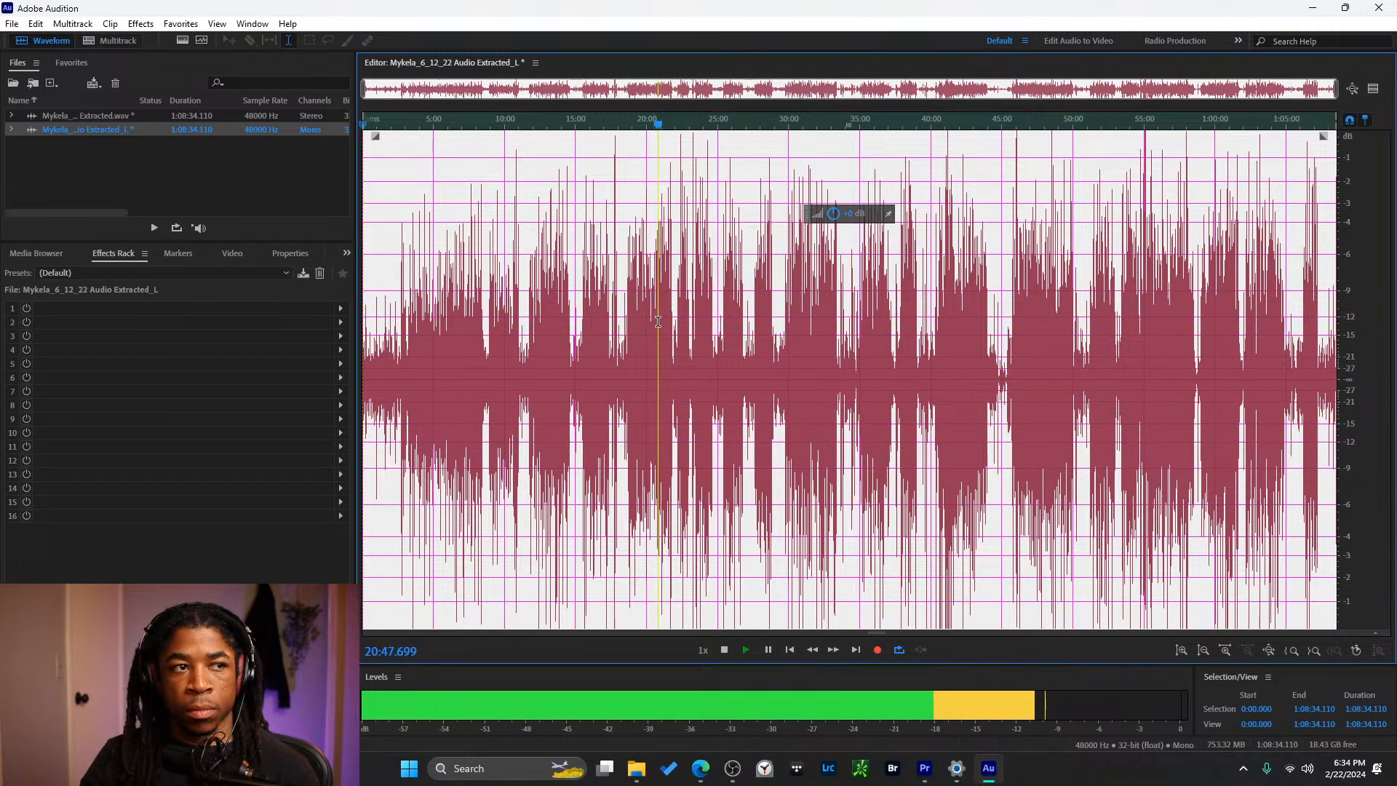
pyautogui.press('space')
# - Examine the boosted left-channel waveform closely between about 16:55 and 18:11
pyautogui.scroll(6, 596, 331)
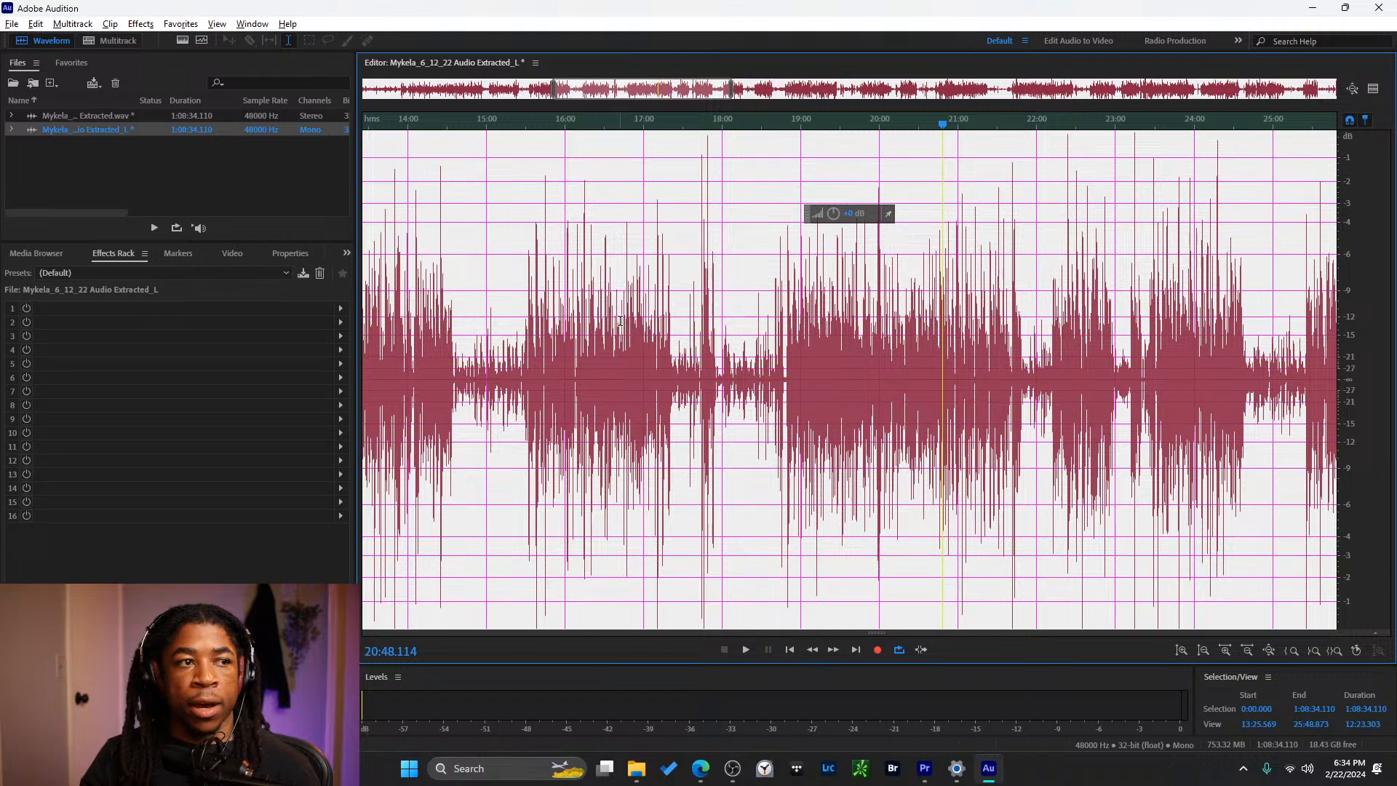
pyautogui.scroll(4, 620, 321)
pyautogui.scroll(6, 754, 326)
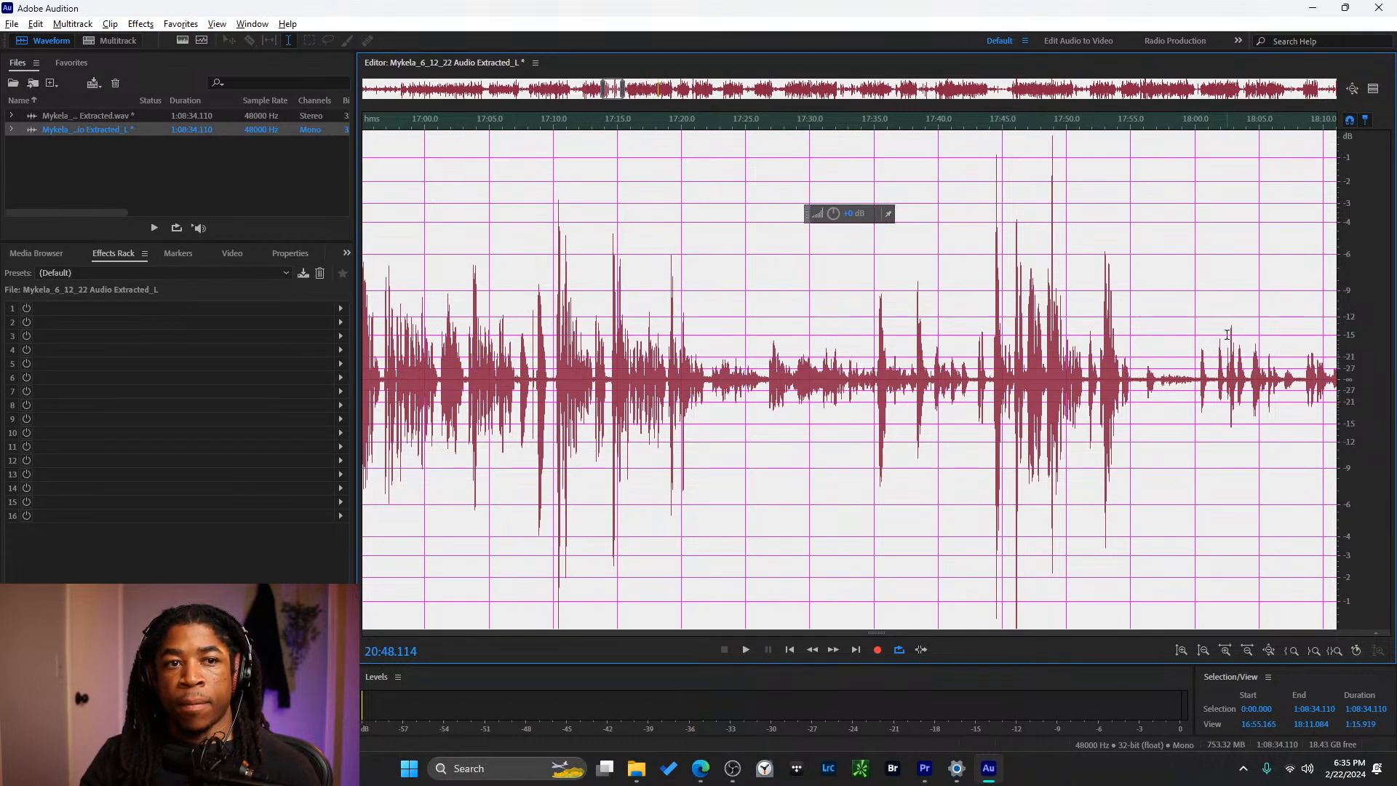
# - Find a speech-free stretch of background noise near 17:55 in the mono file and listen to it repeatedly
pyautogui.scroll(3, 1176, 348)
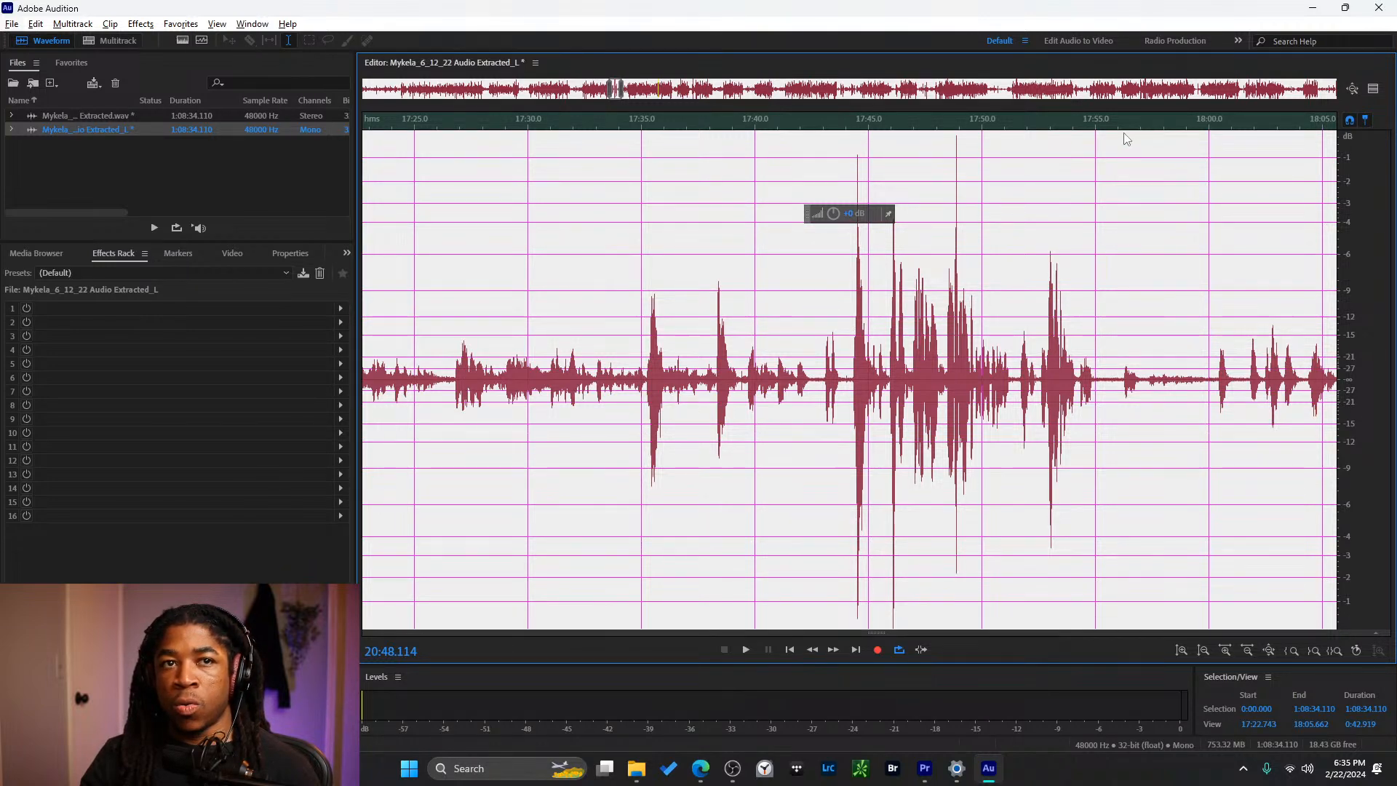
pyautogui.click(1107, 184)
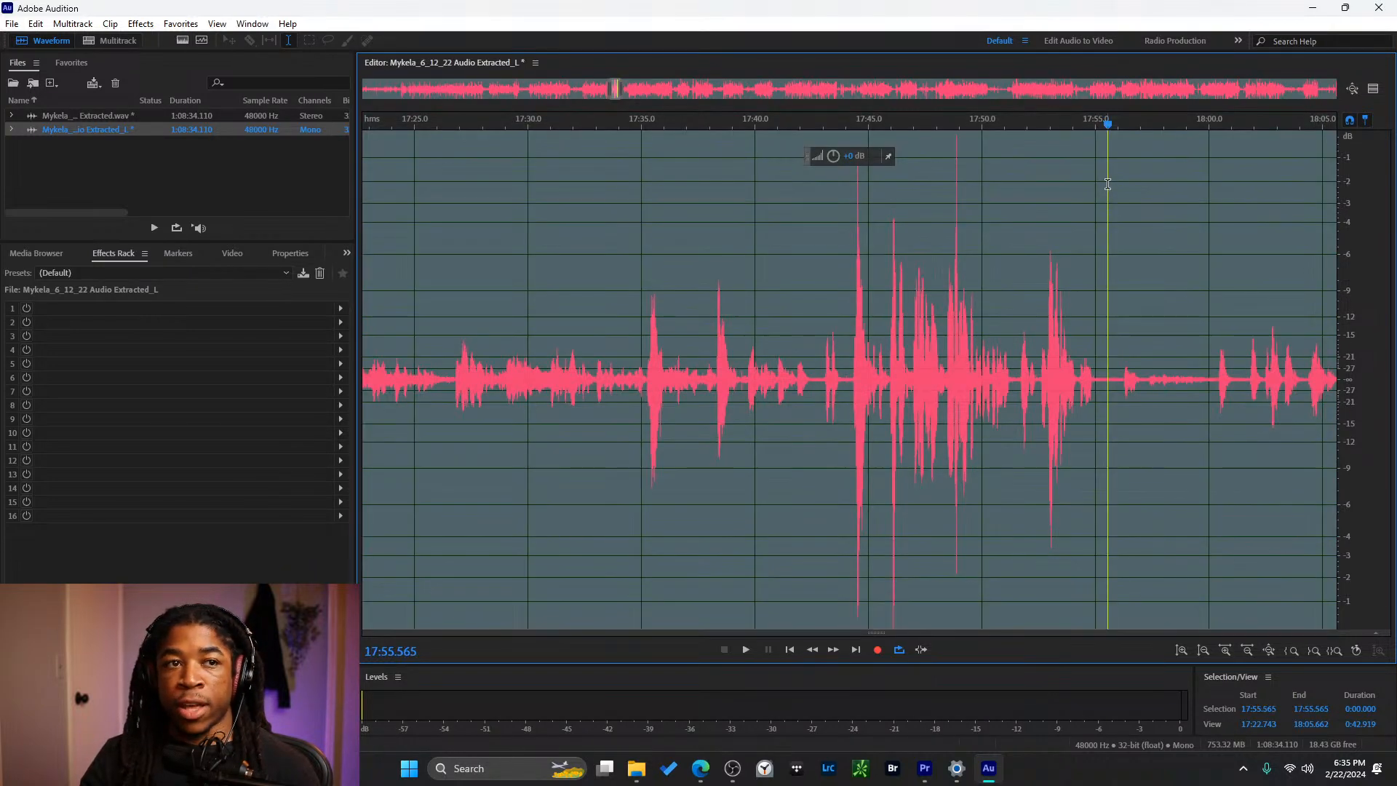
pyautogui.moveTo(1107, 122); pyautogui.dragTo(864, 115)
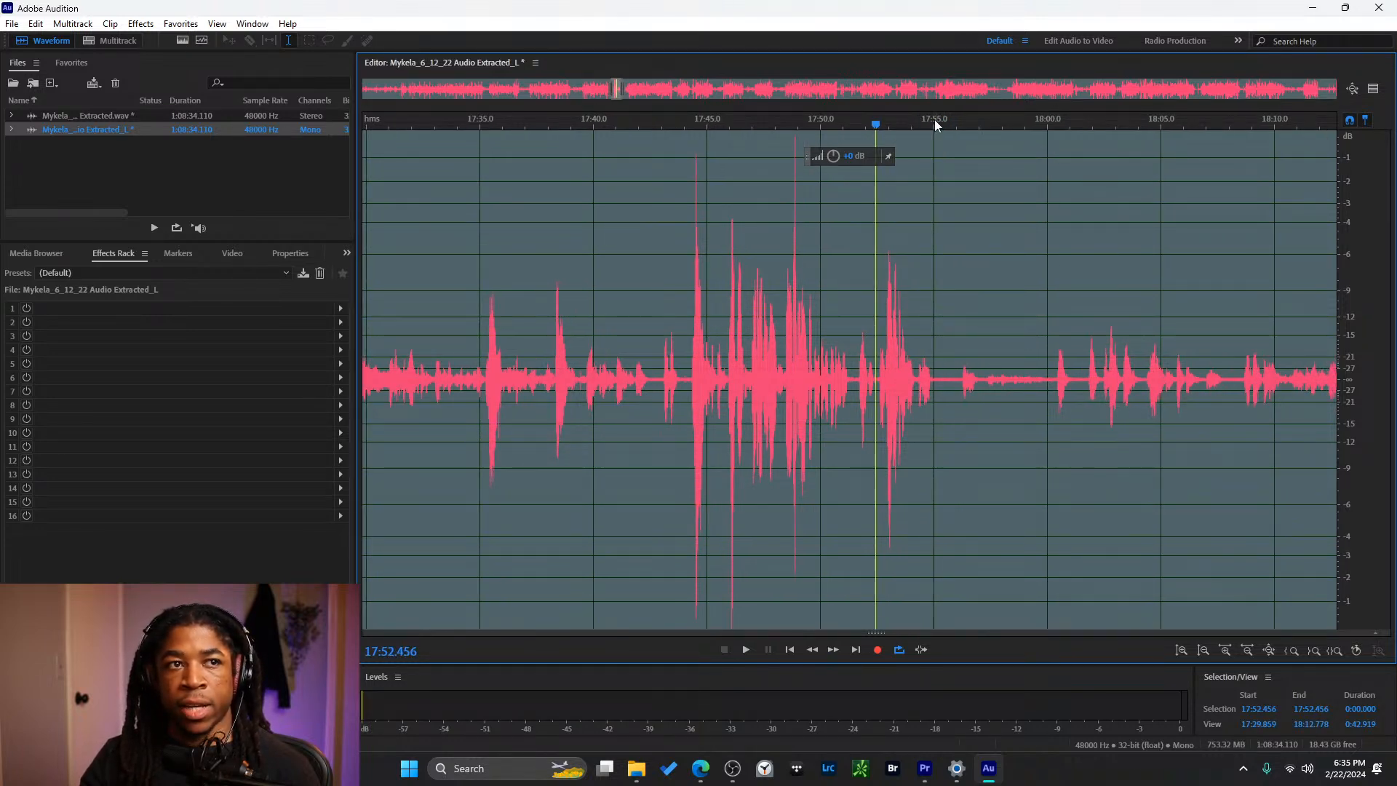
pyautogui.moveTo(922, 120); pyautogui.dragTo(931, 125)
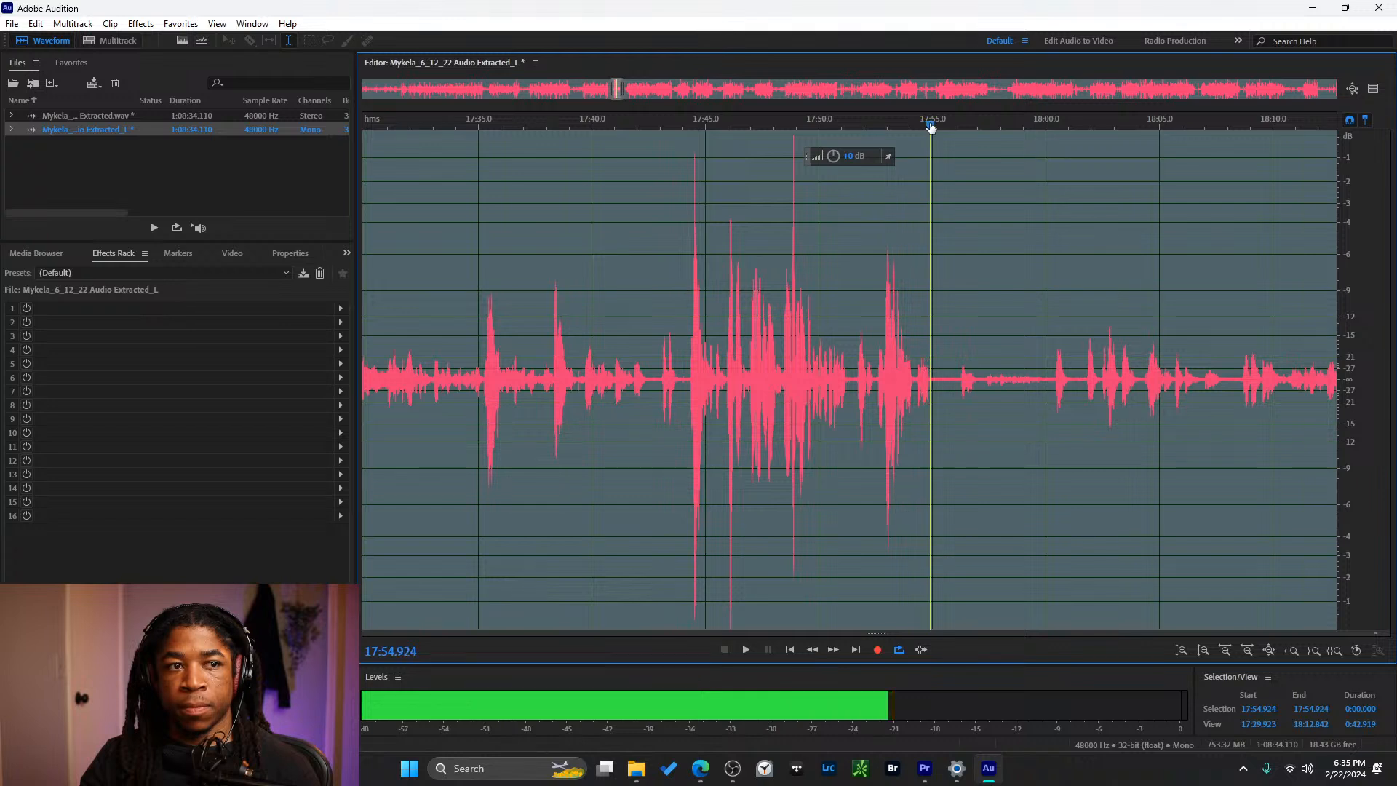
pyautogui.press('space')
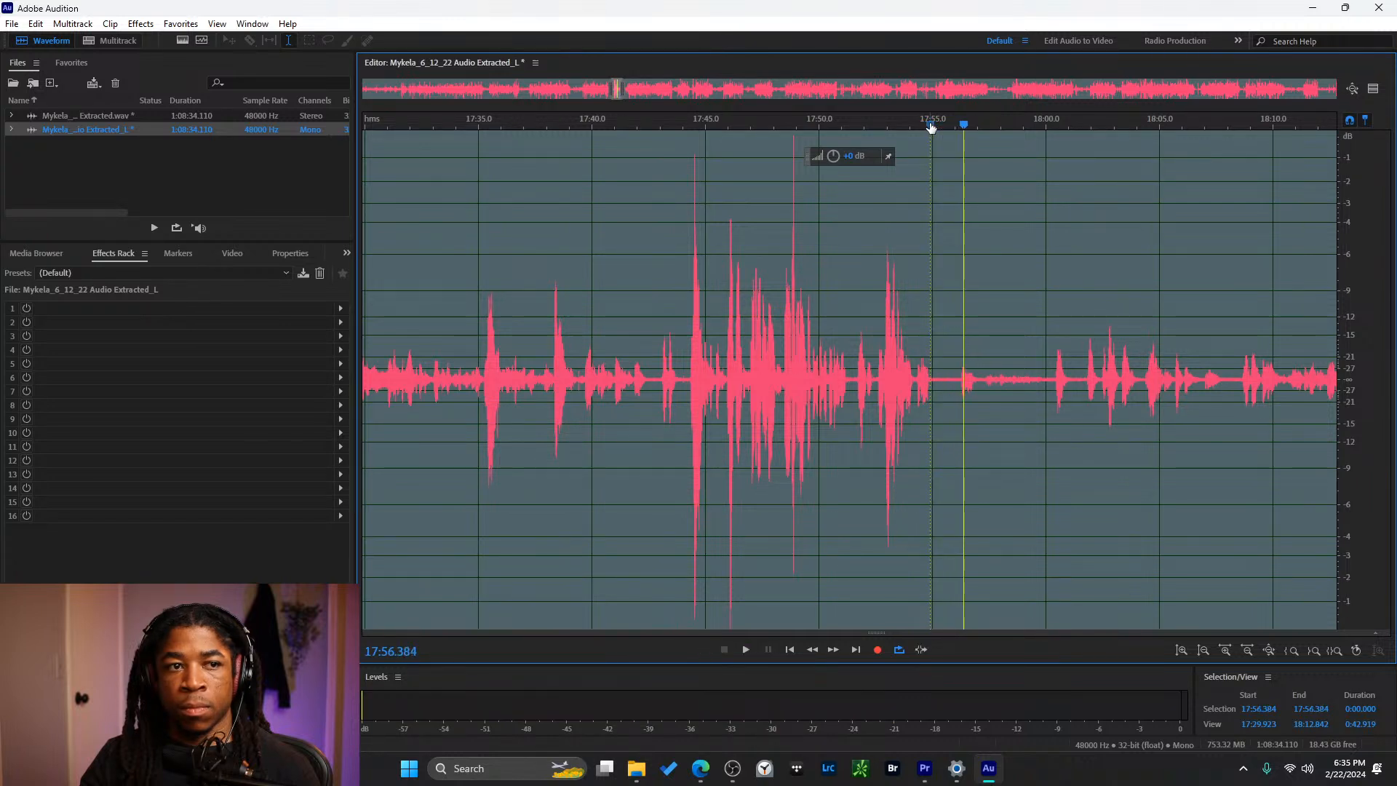
pyautogui.press('space')
pyautogui.press('space')
pyautogui.press('space')
pyautogui.press('space')
pyautogui.press('space')
pyautogui.press('space')
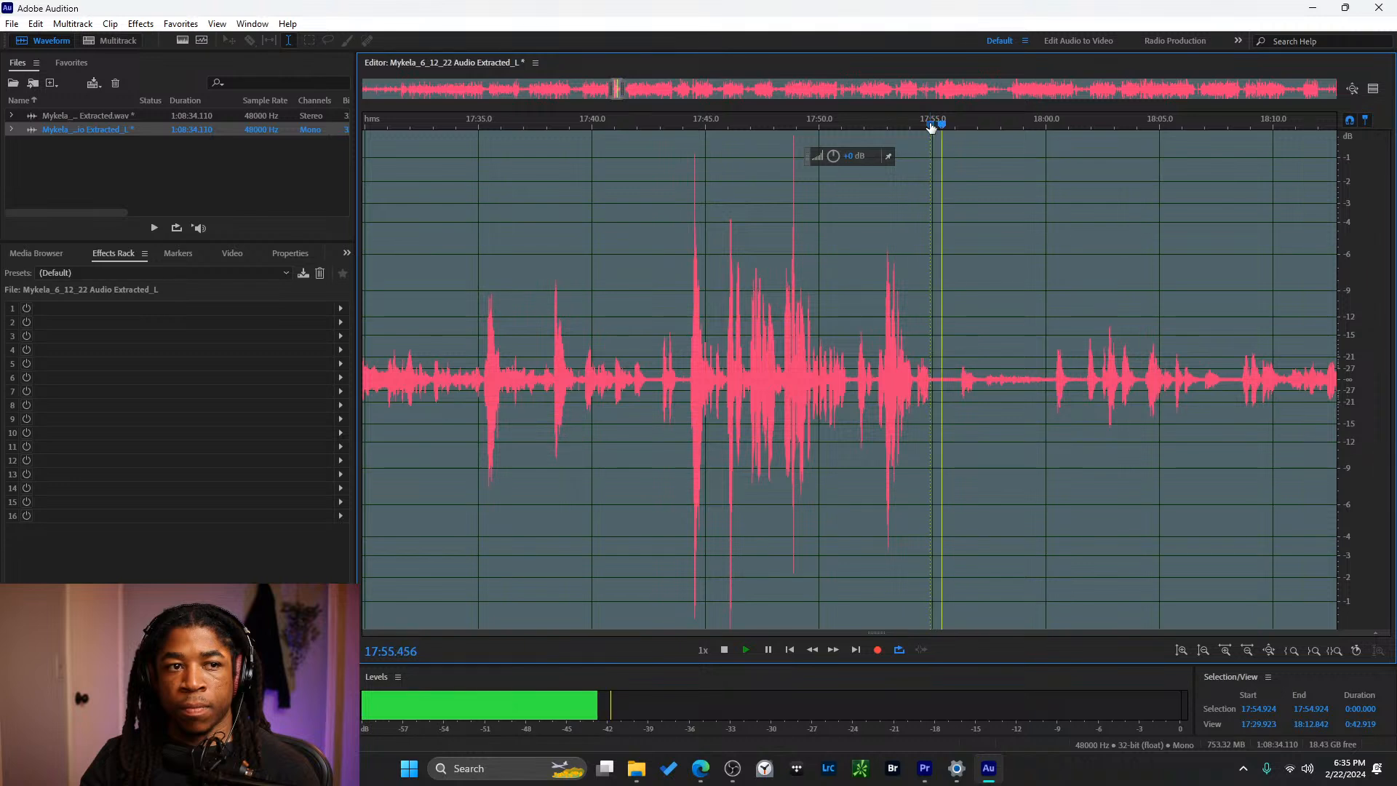
pyautogui.press('space')
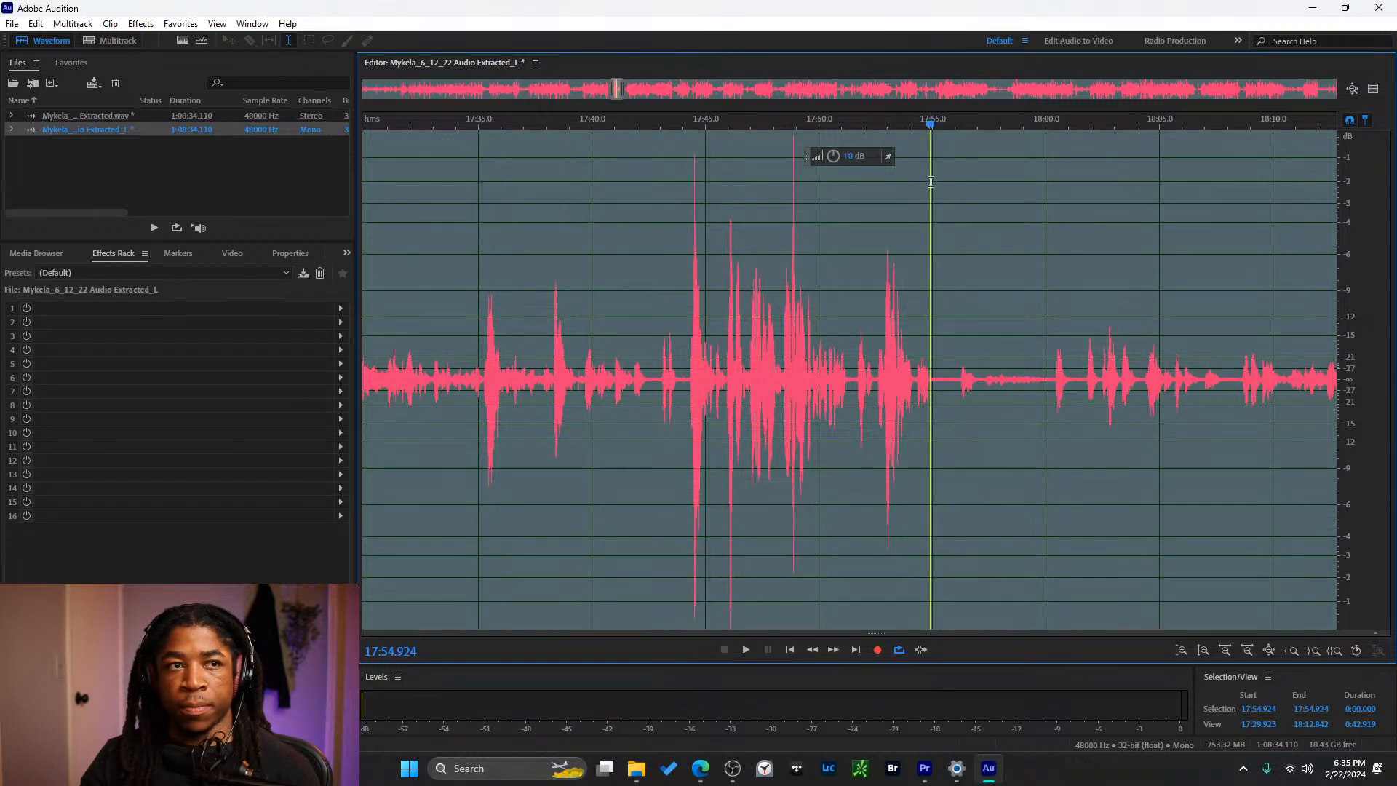
# - Select the noise-only stretch from 17:55.000 to 17:56.270 and capture it as the noise print
pyautogui.moveTo(932, 182); pyautogui.dragTo(961, 188)
pyautogui.rightClick(953, 193)
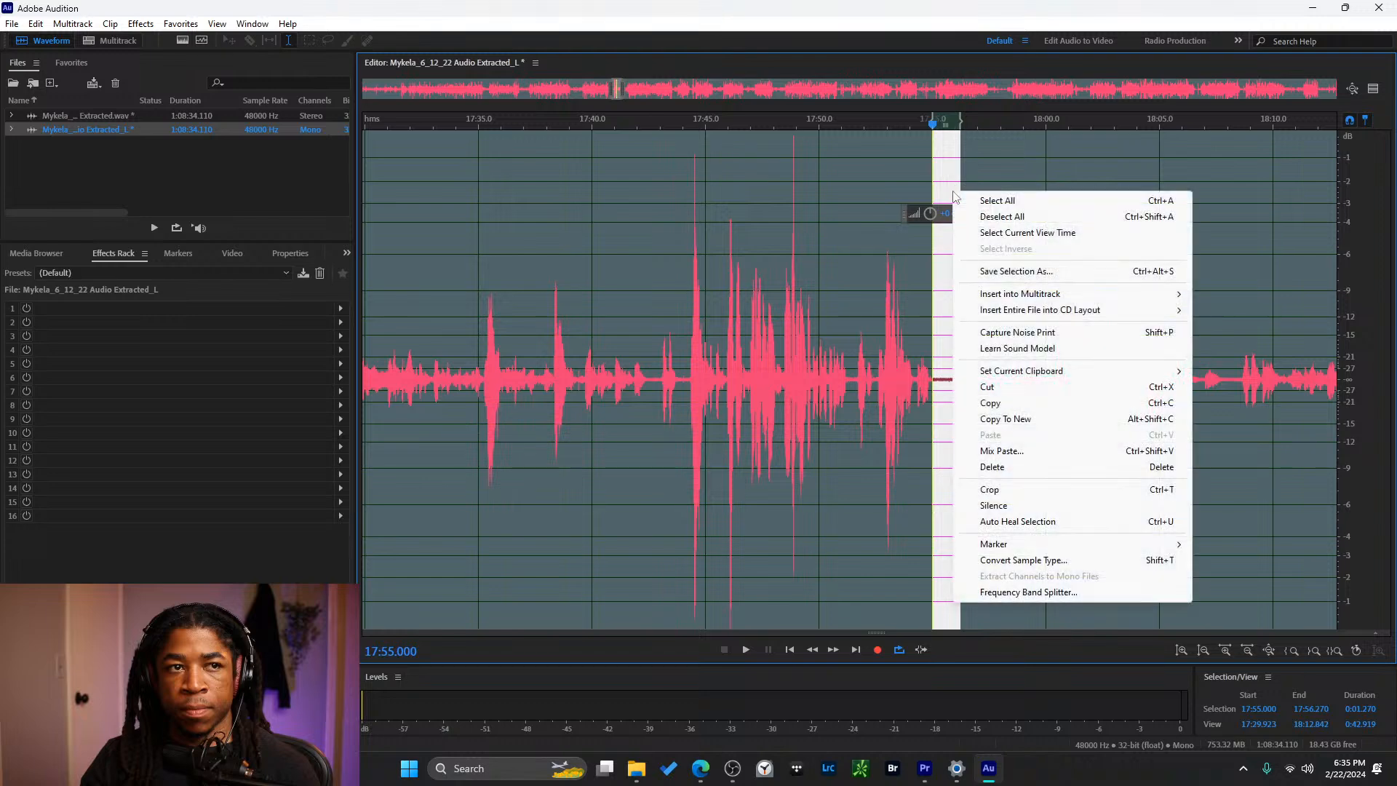
pyautogui.click(1056, 335)
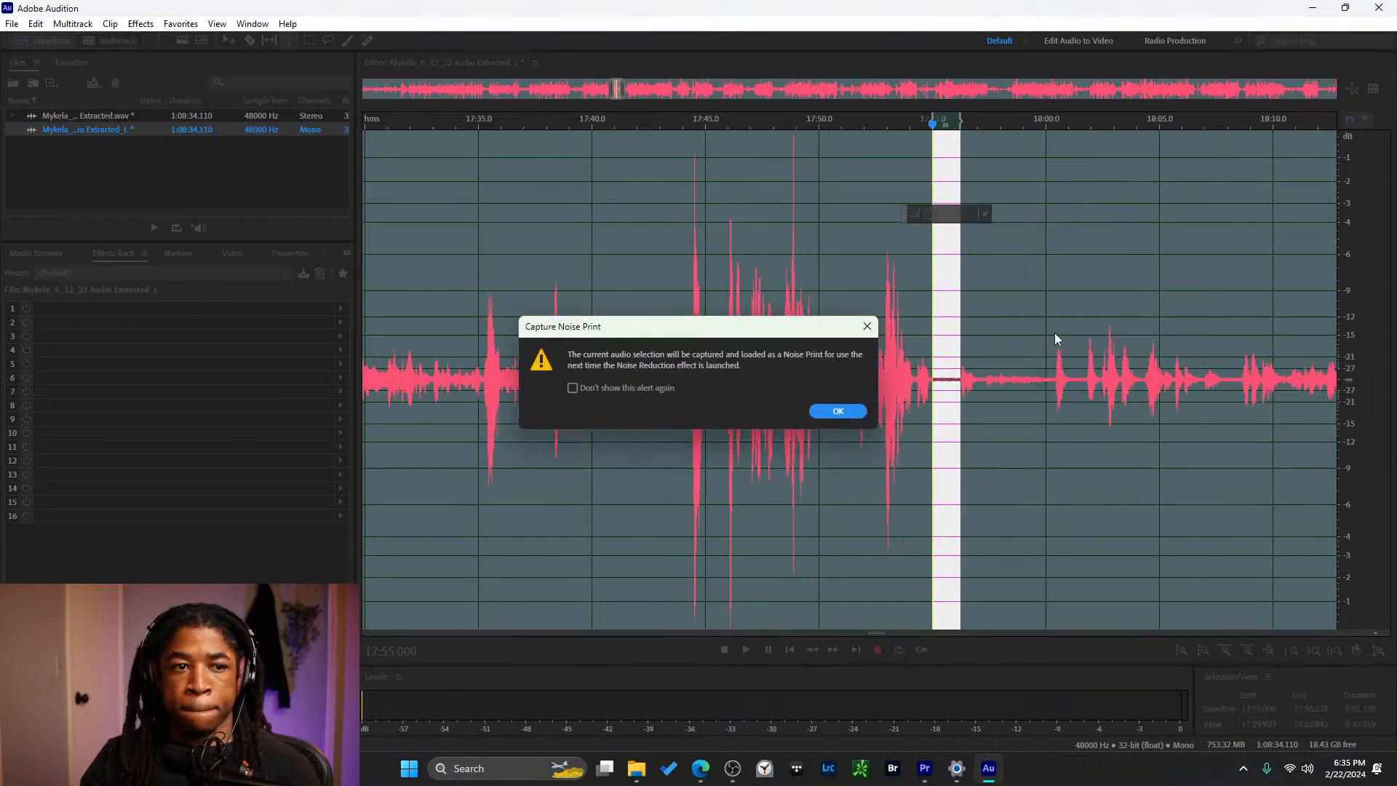
pyautogui.click(845, 412)
# - Open the Noise Reduction effect for the entire mono file and preview it from about 25:45
pyautogui.hotkey('ctrl', 'a')
pyautogui.scroll(-10, 917, 306)
pyautogui.scroll(-3, 913, 330)
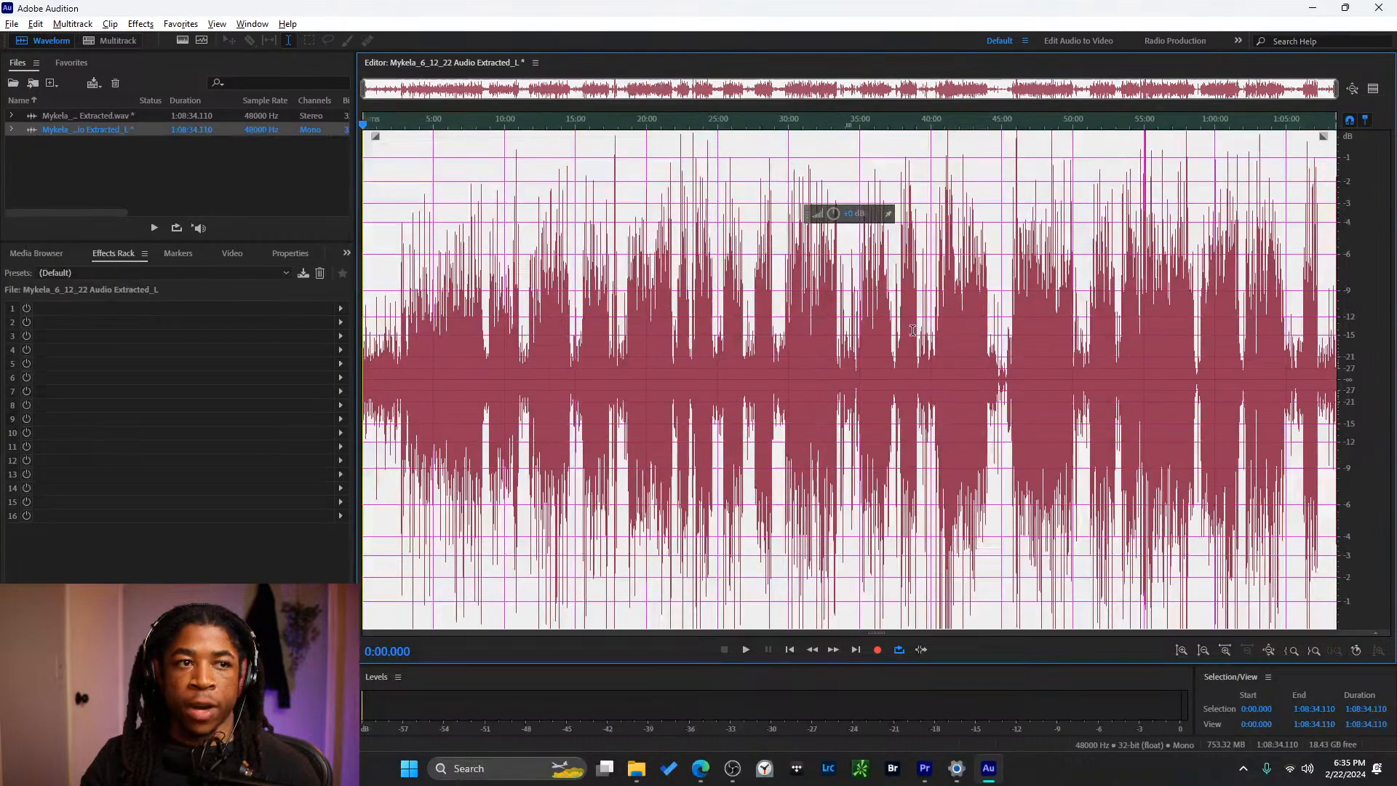
pyautogui.click(180, 26)
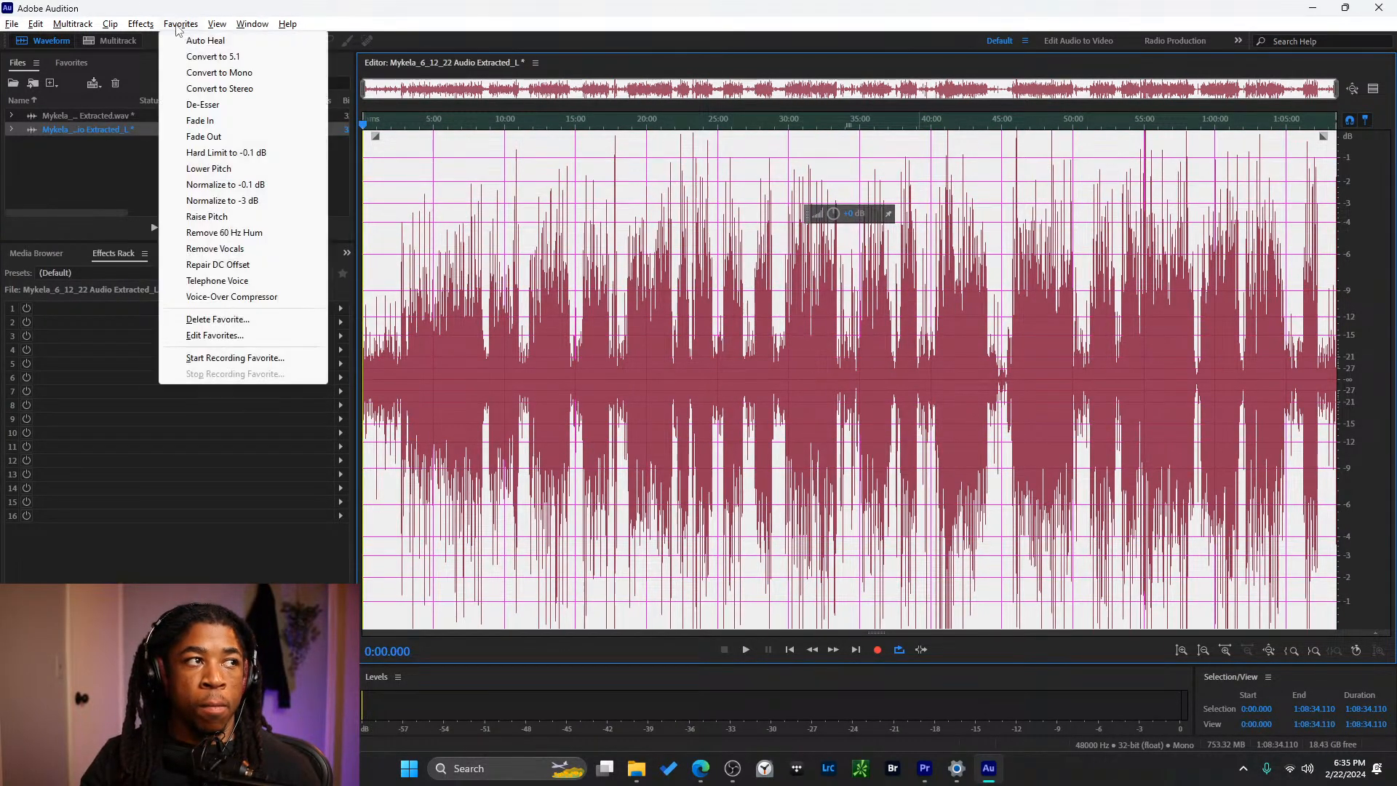
pyautogui.moveTo(140, 24)
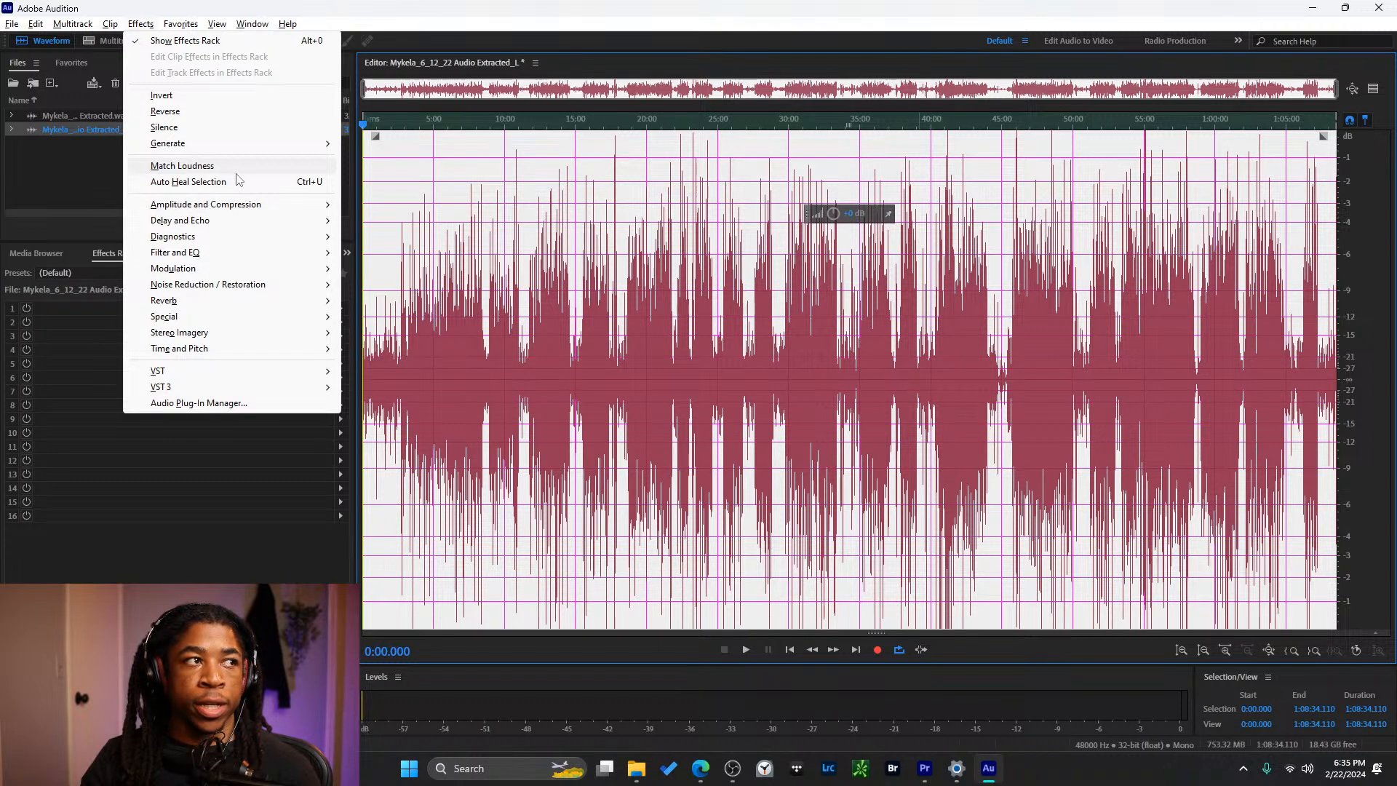
pyautogui.moveTo(244, 285)
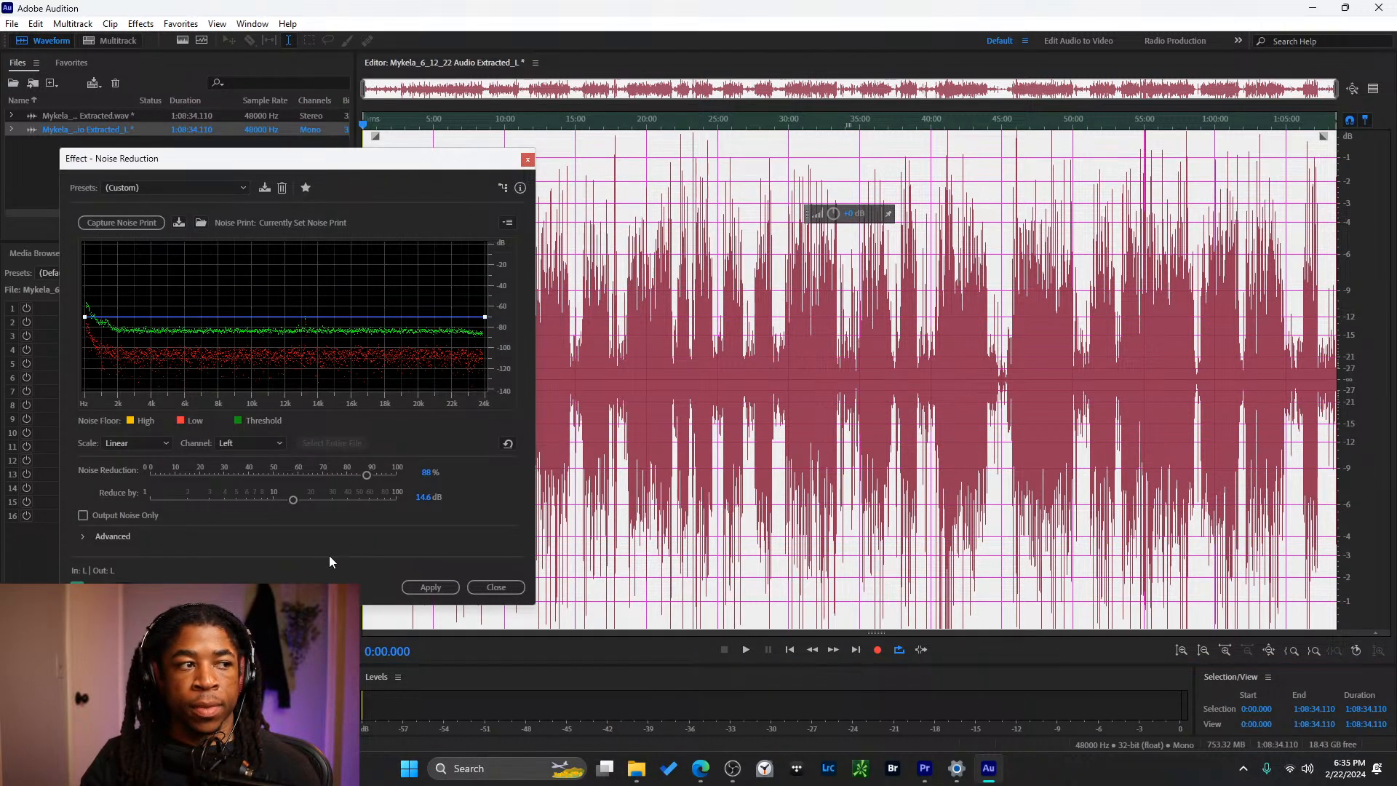
pyautogui.press('space')
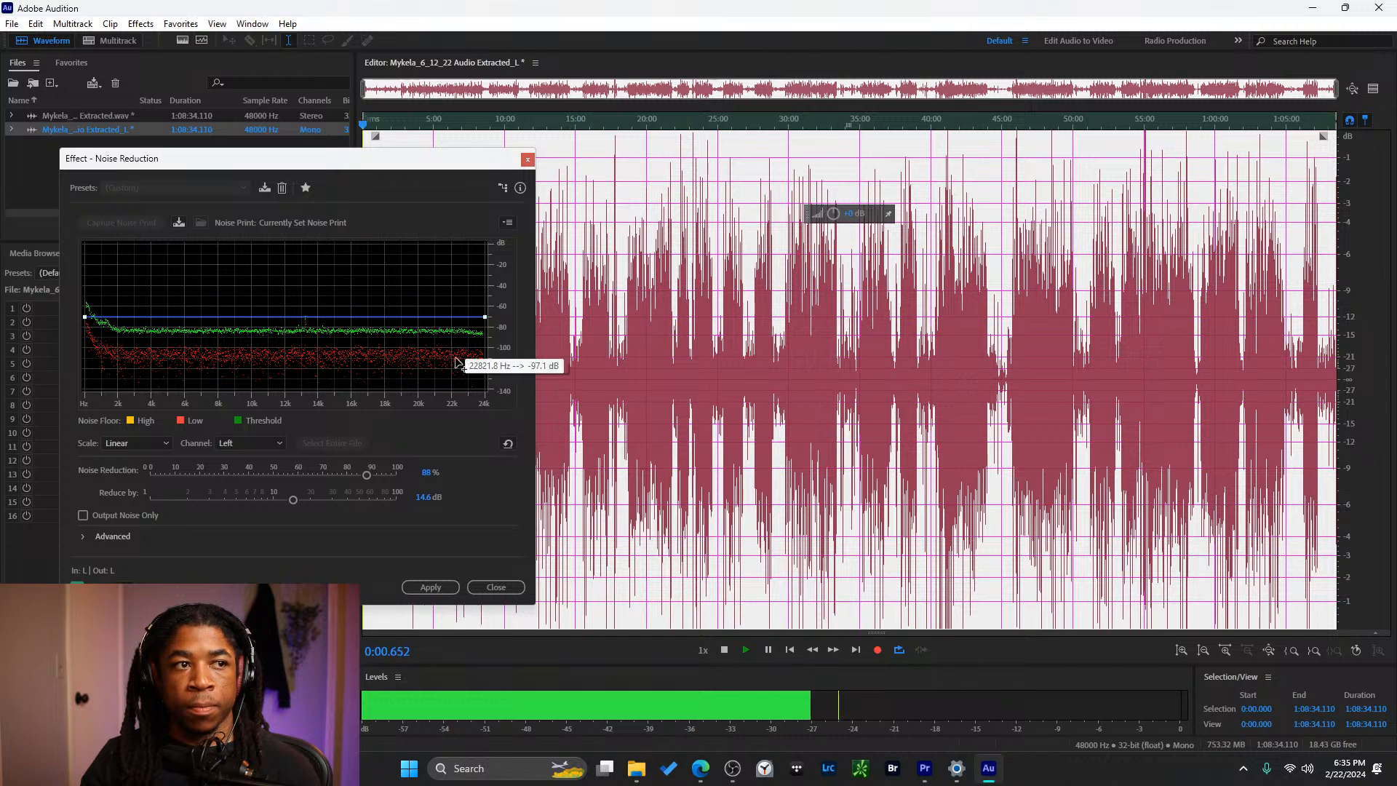
pyautogui.click(728, 125)
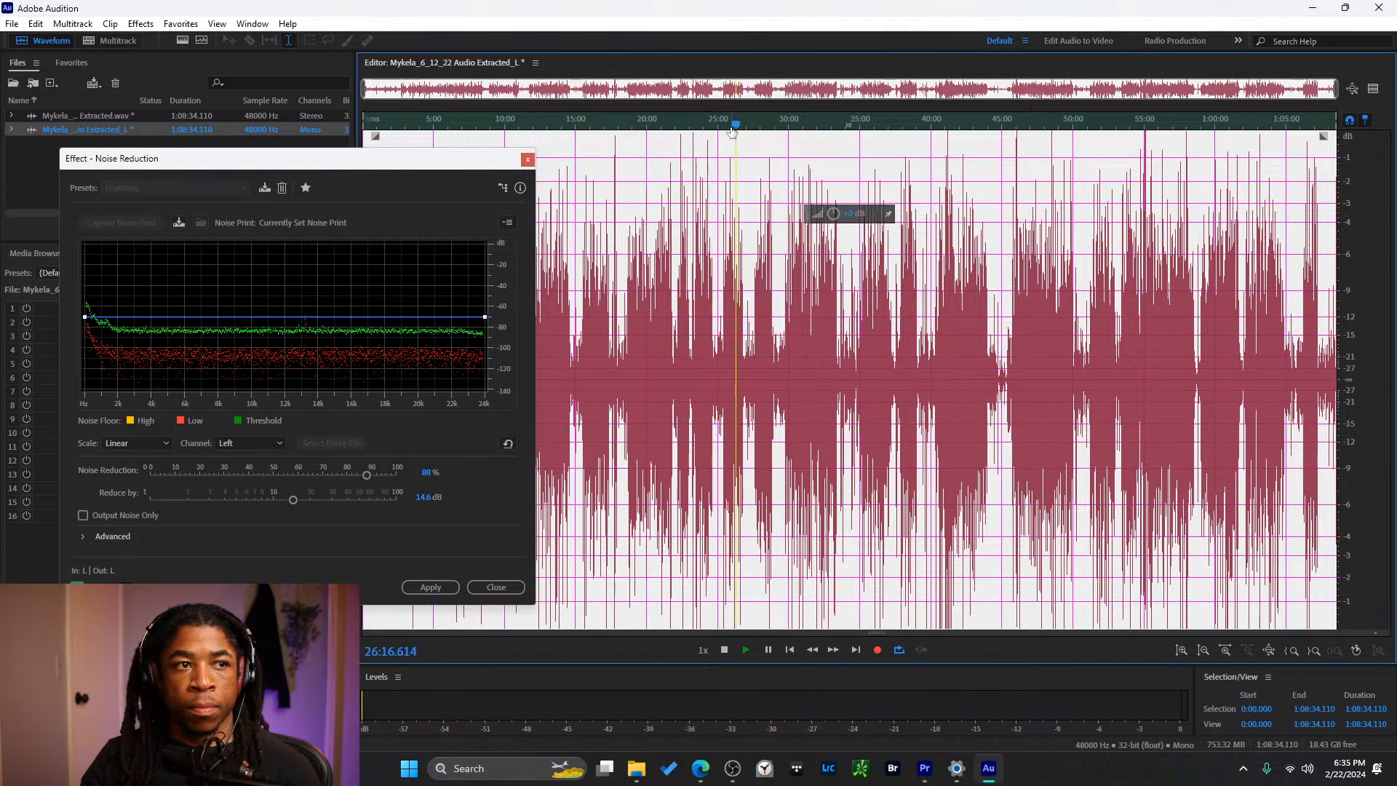
pyautogui.press('space')
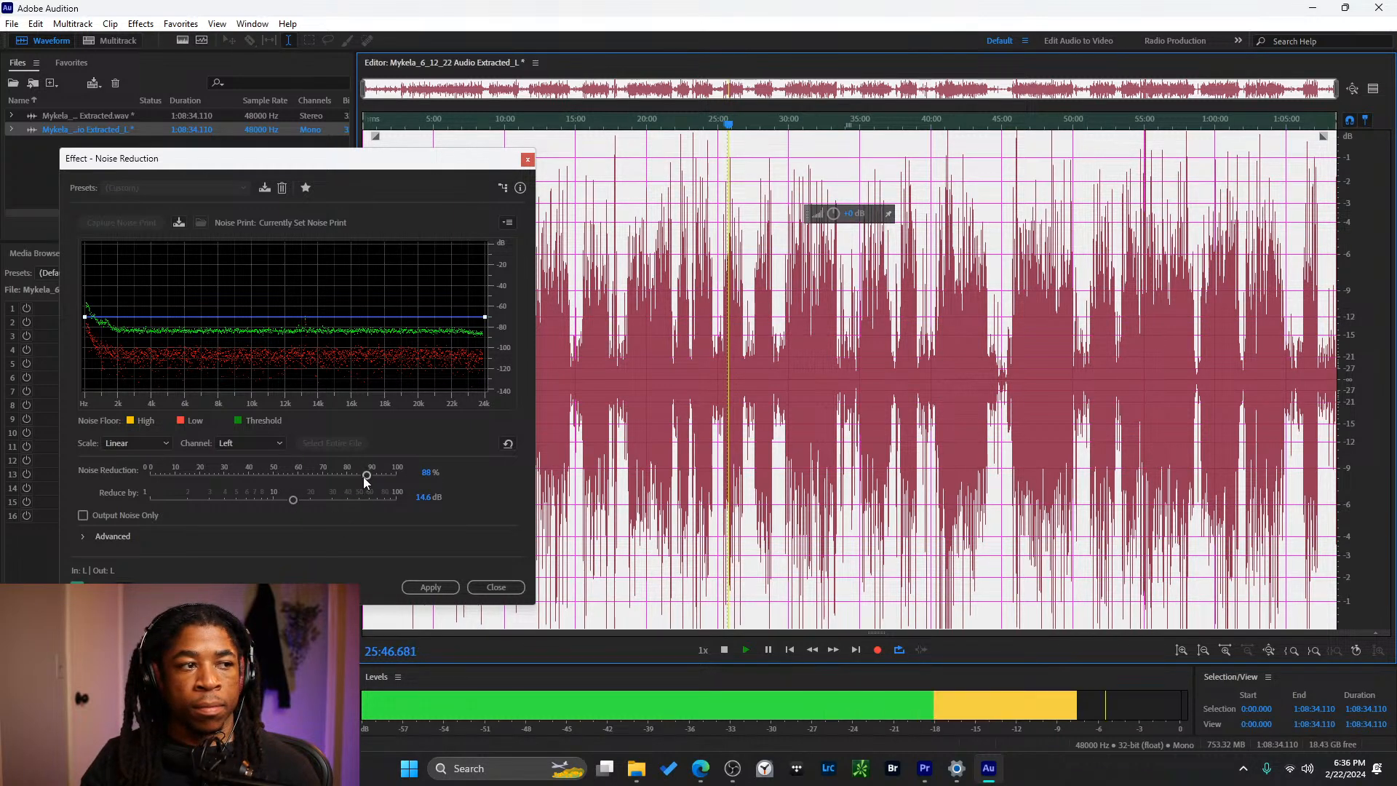
# - Try several noise reduction strengths between 59% and 86% during playback, ending on 64% with a 10 dB reduction
pyautogui.moveTo(366, 480); pyautogui.dragTo(273, 500)
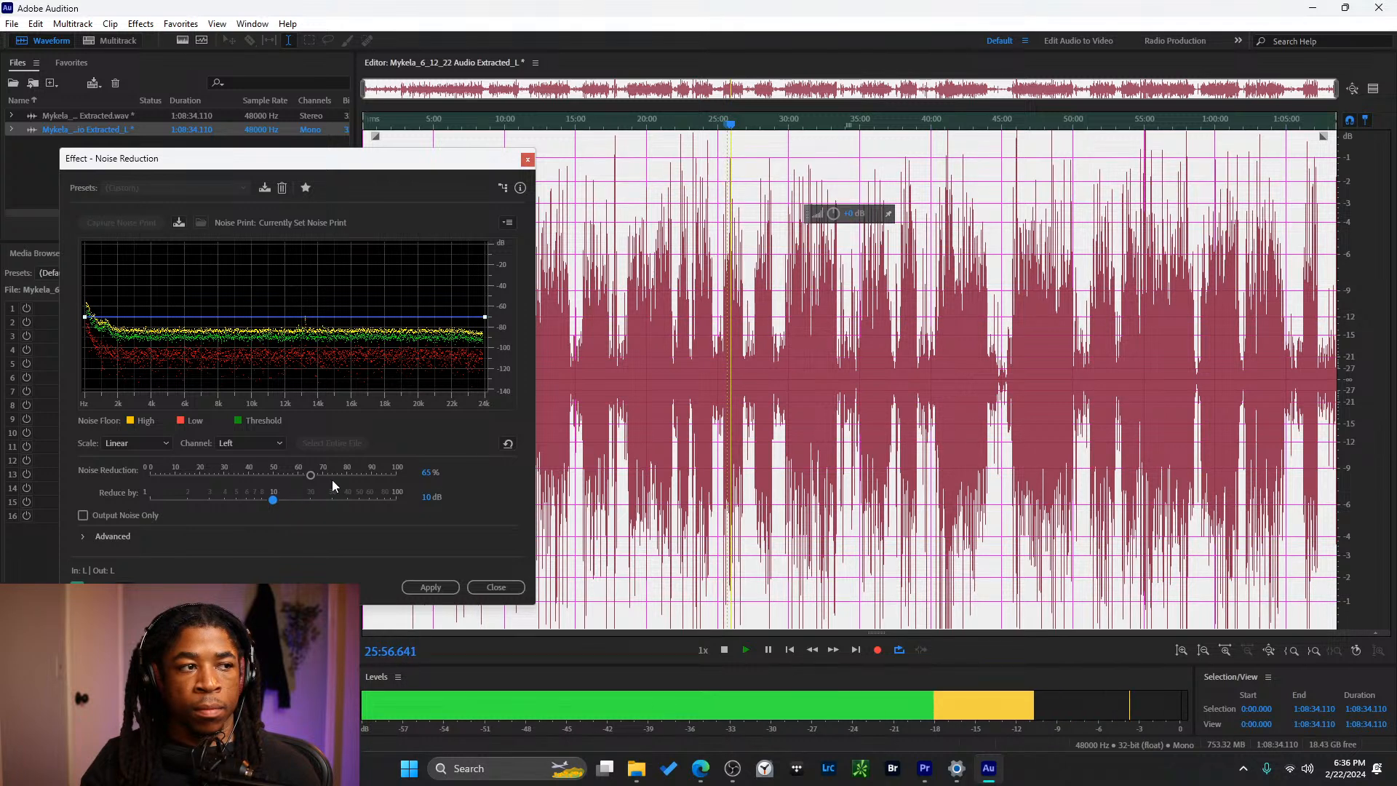
pyautogui.moveTo(312, 478); pyautogui.dragTo(323, 478)
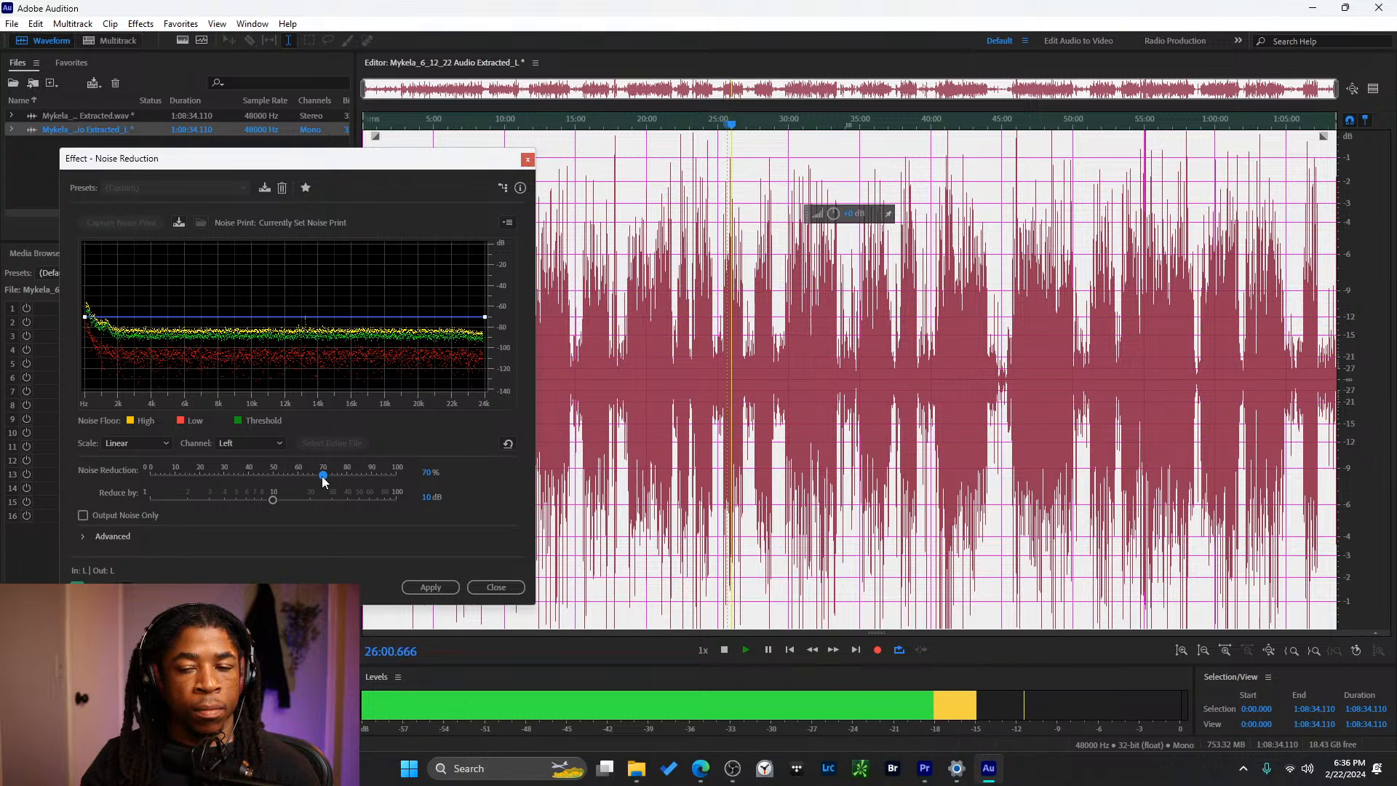
pyautogui.moveTo(323, 478); pyautogui.dragTo(320, 478)
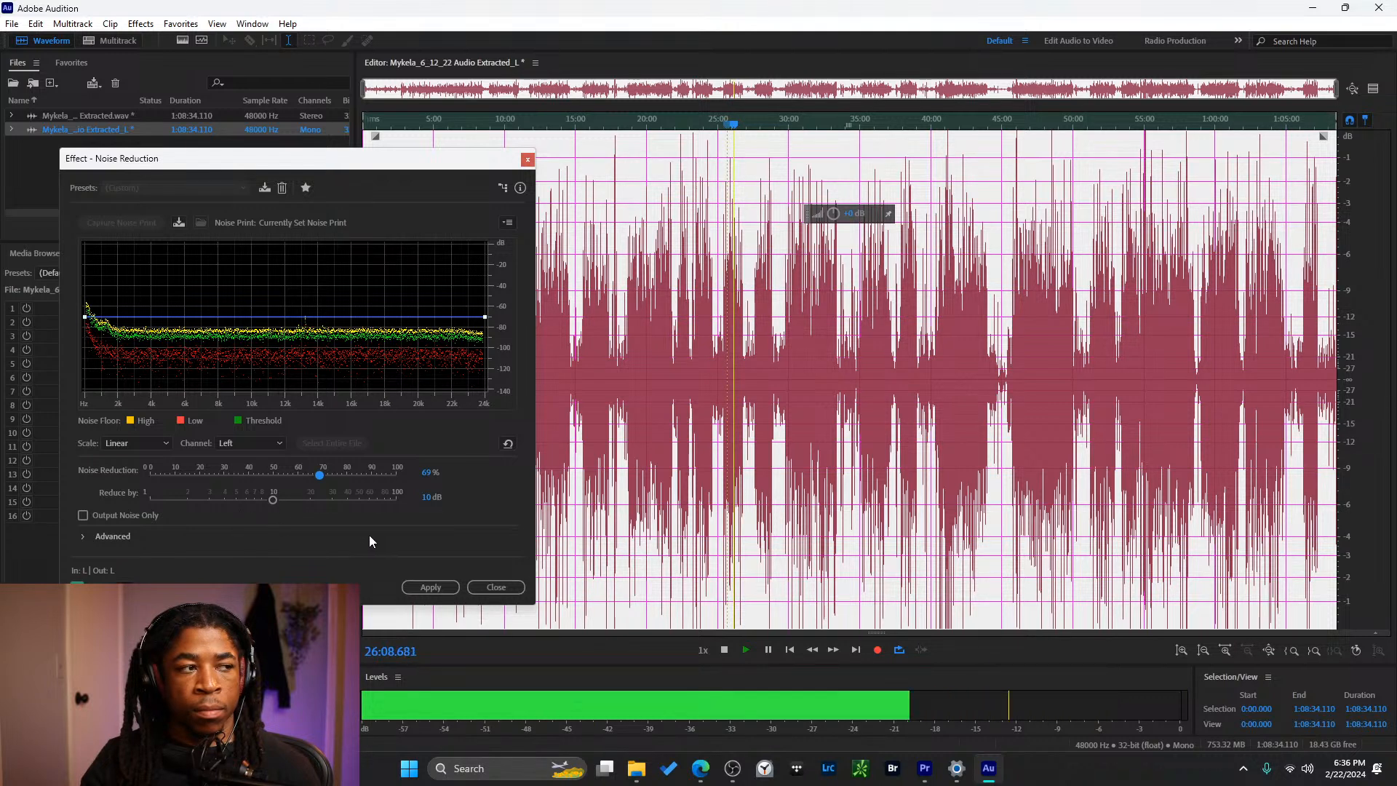
pyautogui.click(330, 478)
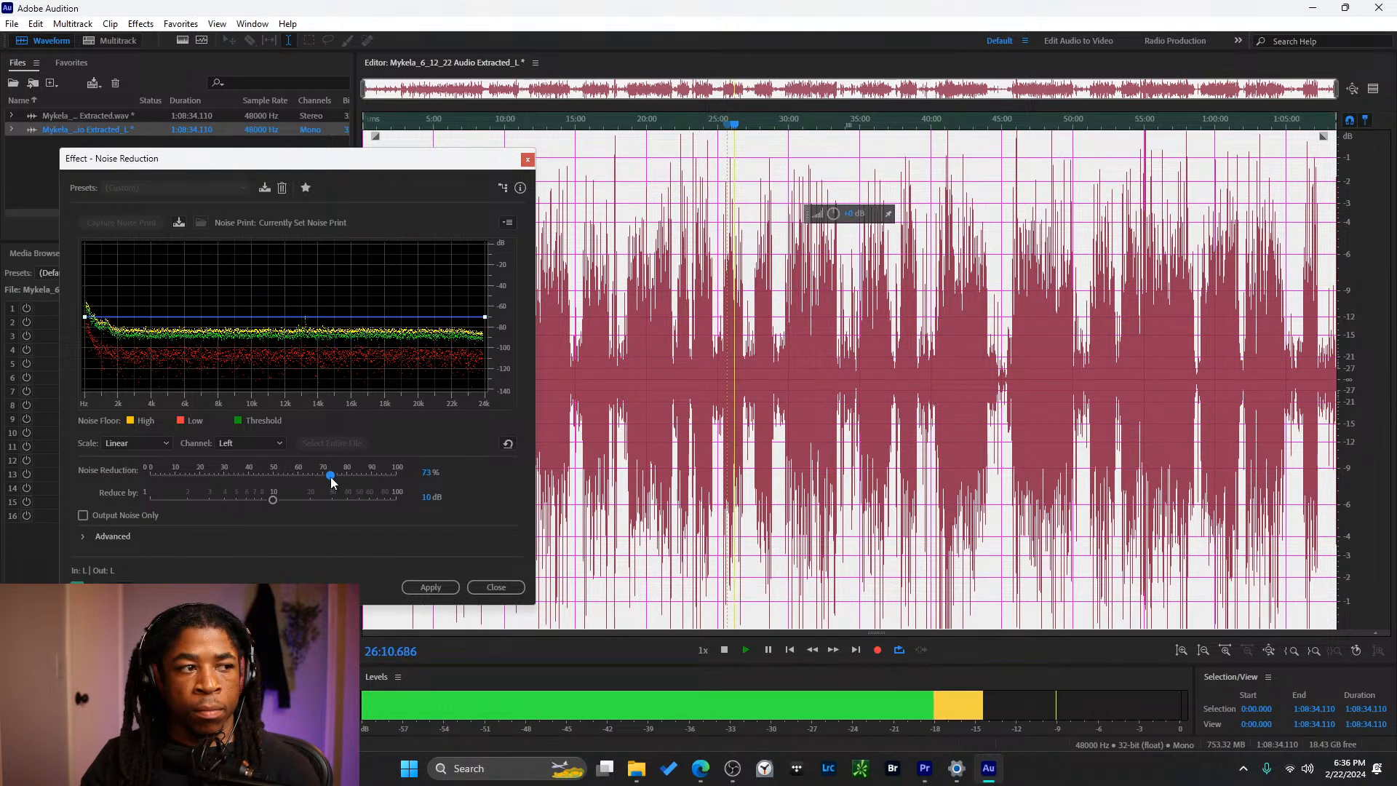
pyautogui.click(355, 478)
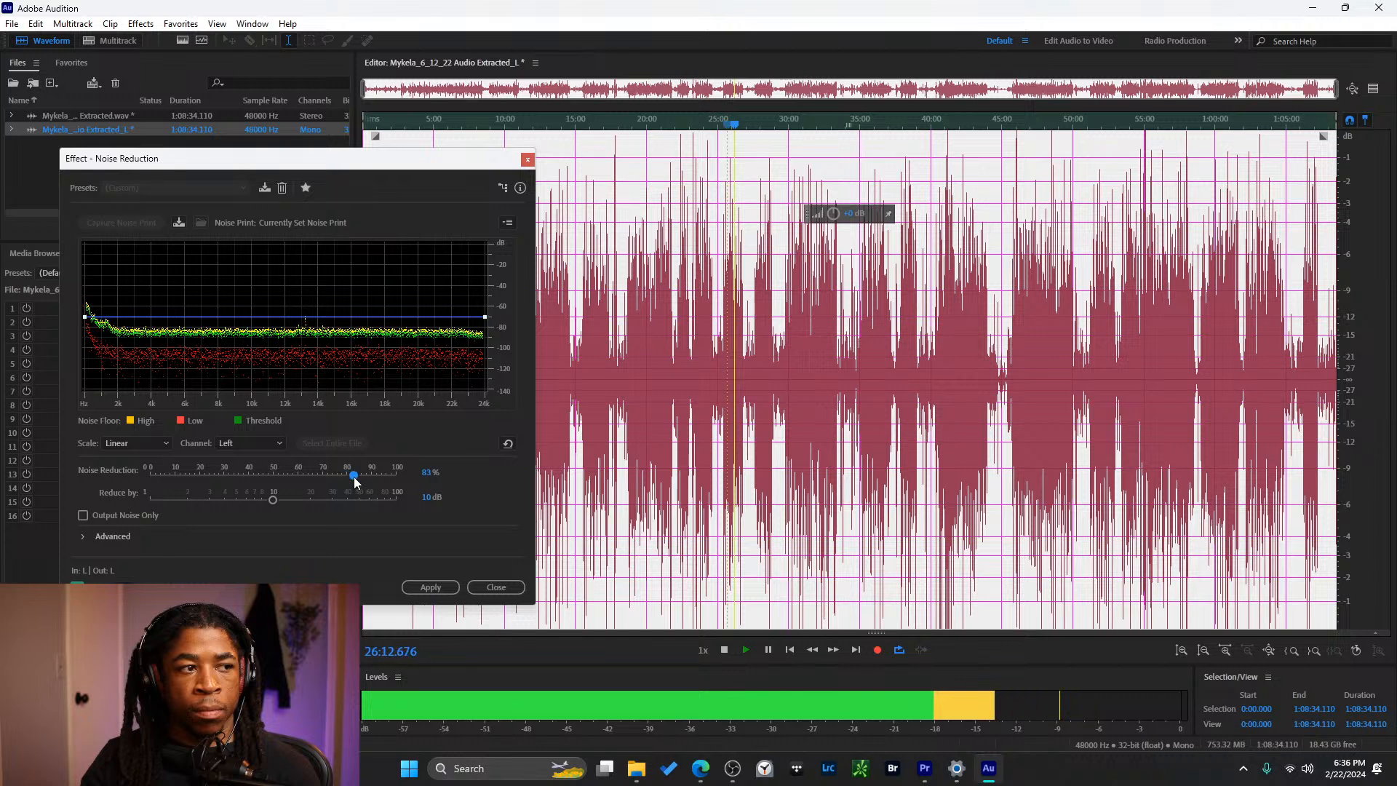
pyautogui.moveTo(354, 478); pyautogui.dragTo(282, 478)
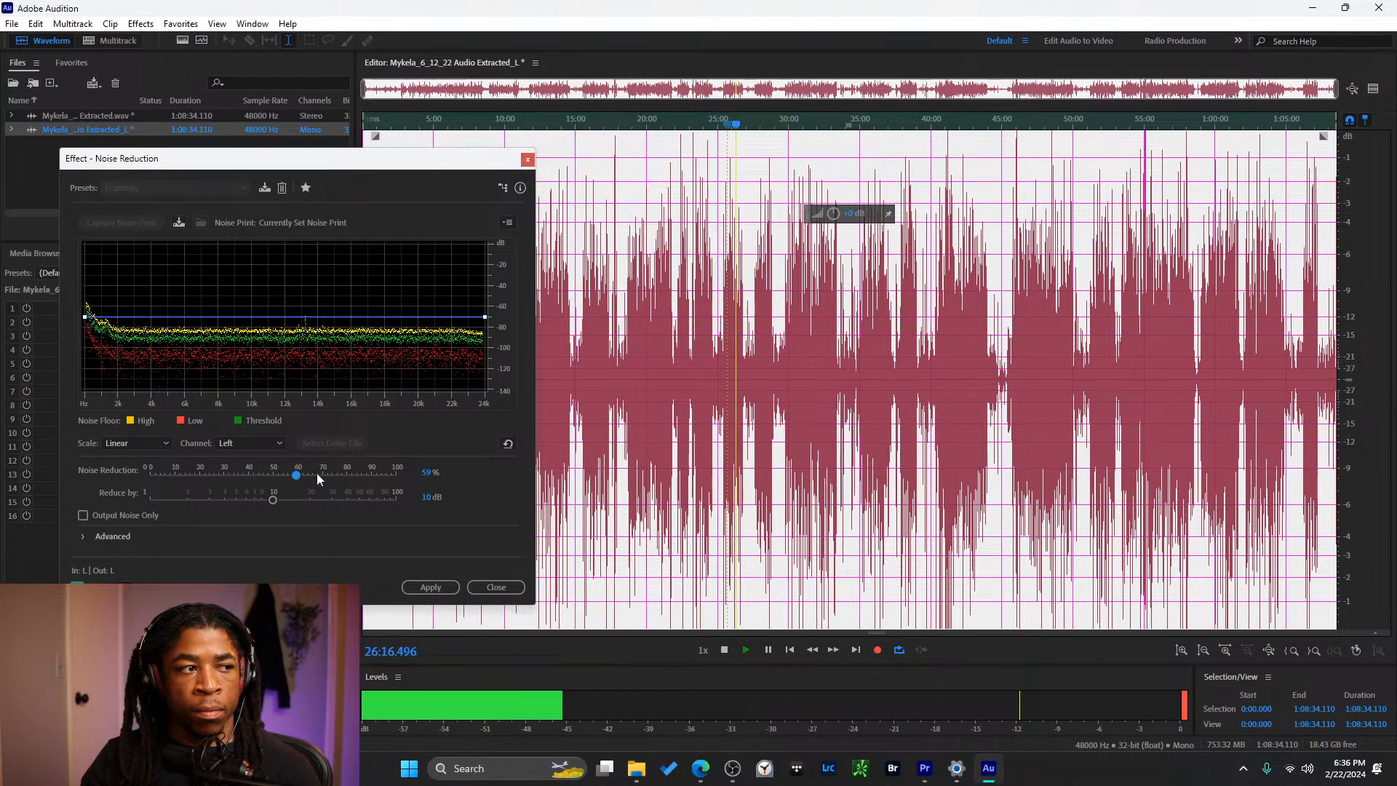
pyautogui.moveTo(306, 478); pyautogui.dragTo(356, 477)
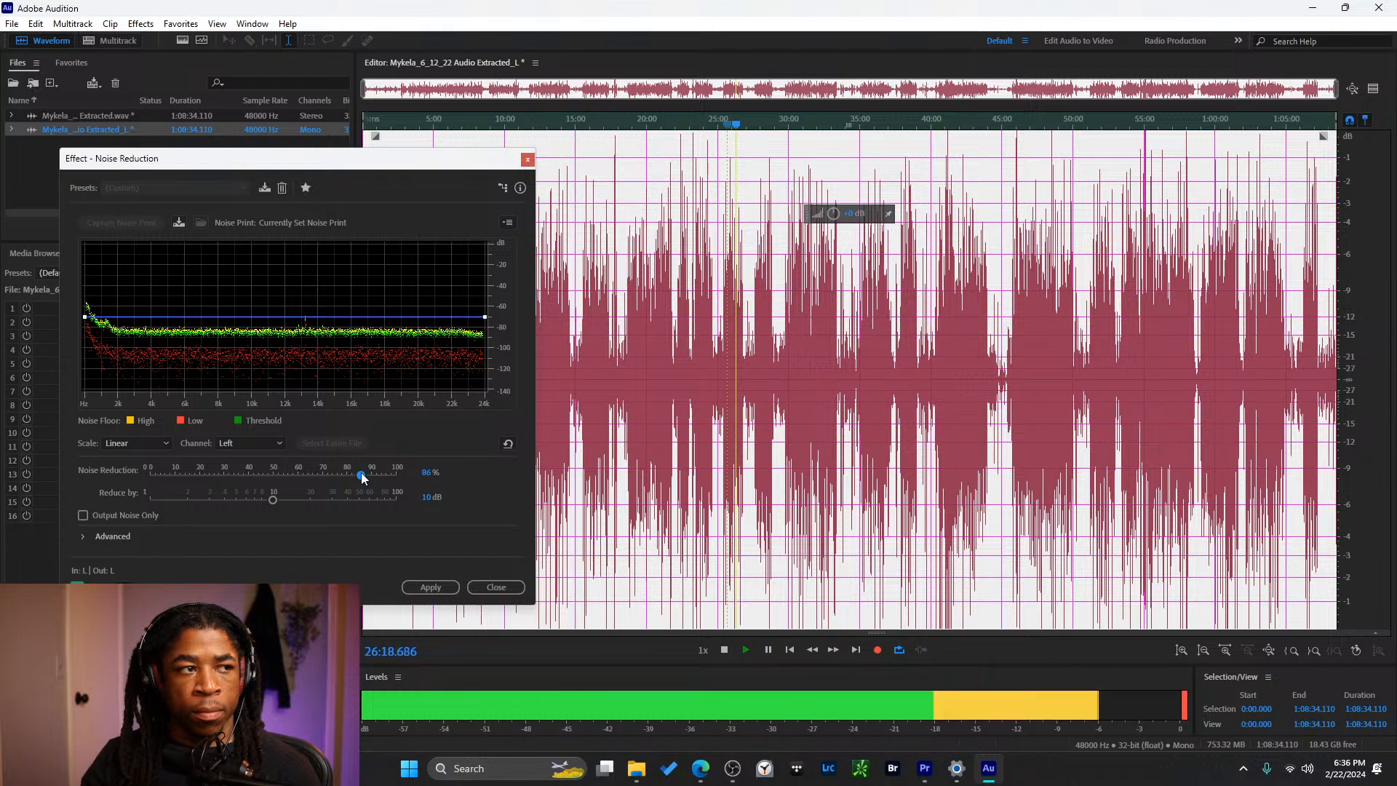
pyautogui.moveTo(362, 478); pyautogui.dragTo(313, 483)
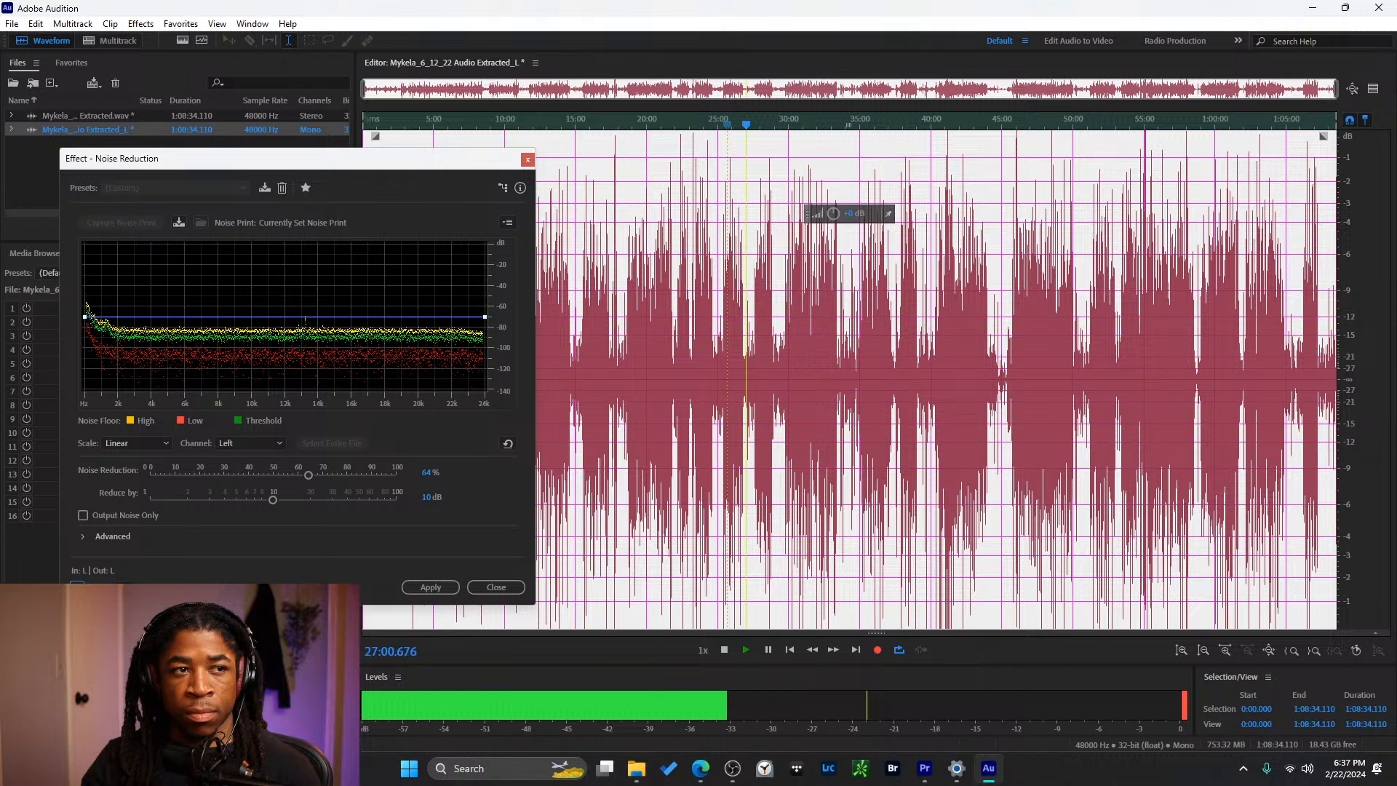
# - Preview from about 28:30 and set the noise reduction strength to 81% with a reduction of 13.4 dB
pyautogui.click(766, 125)
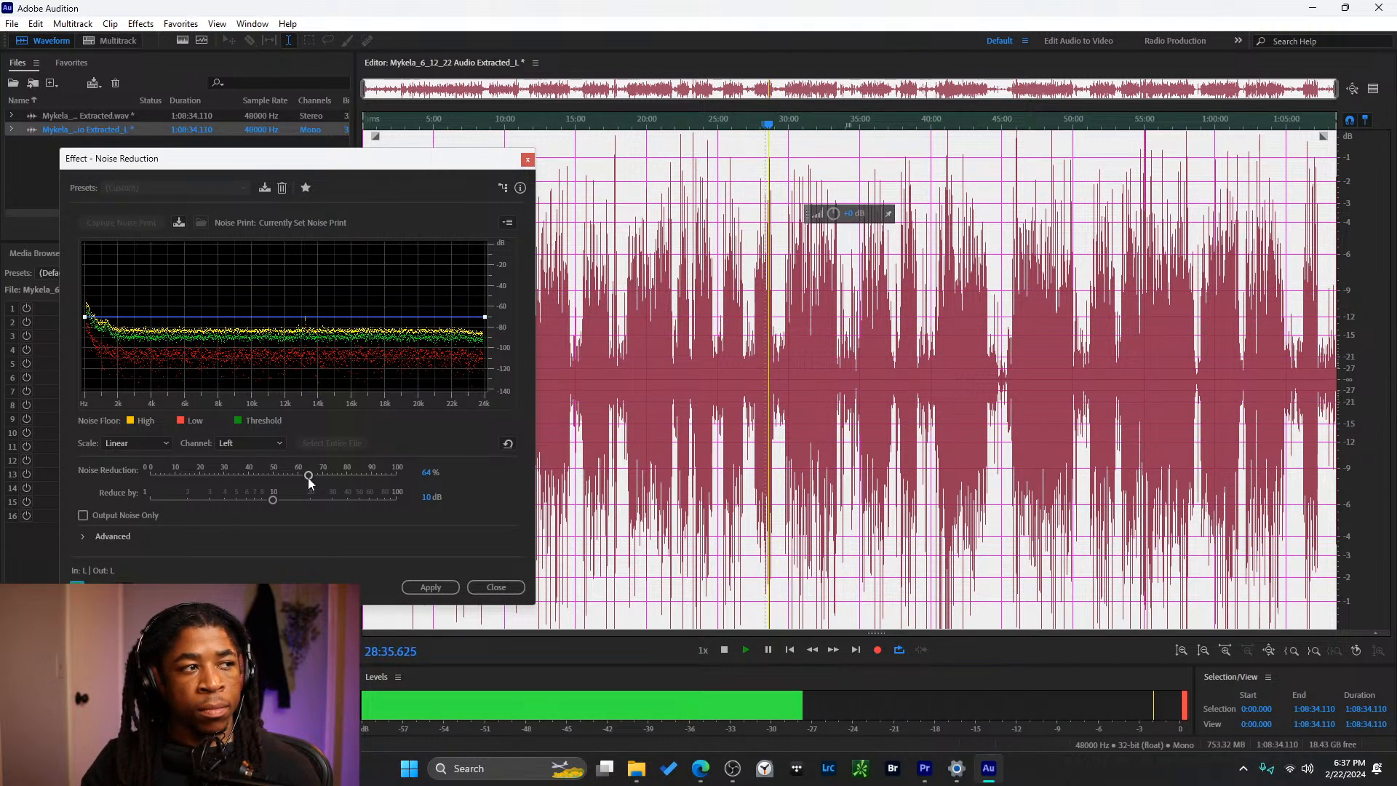
pyautogui.moveTo(273, 500); pyautogui.dragTo(289, 500)
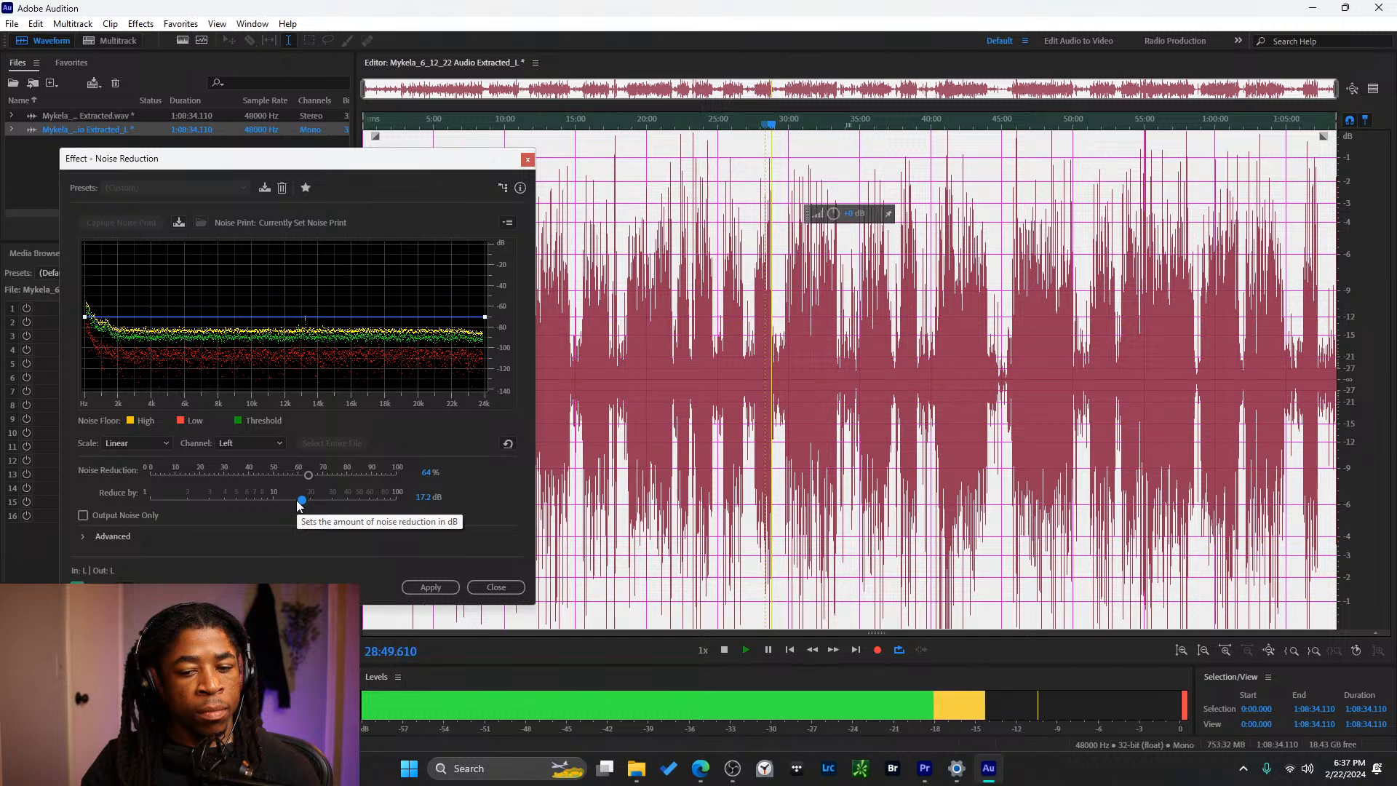
pyautogui.moveTo(298, 502); pyautogui.dragTo(355, 481)
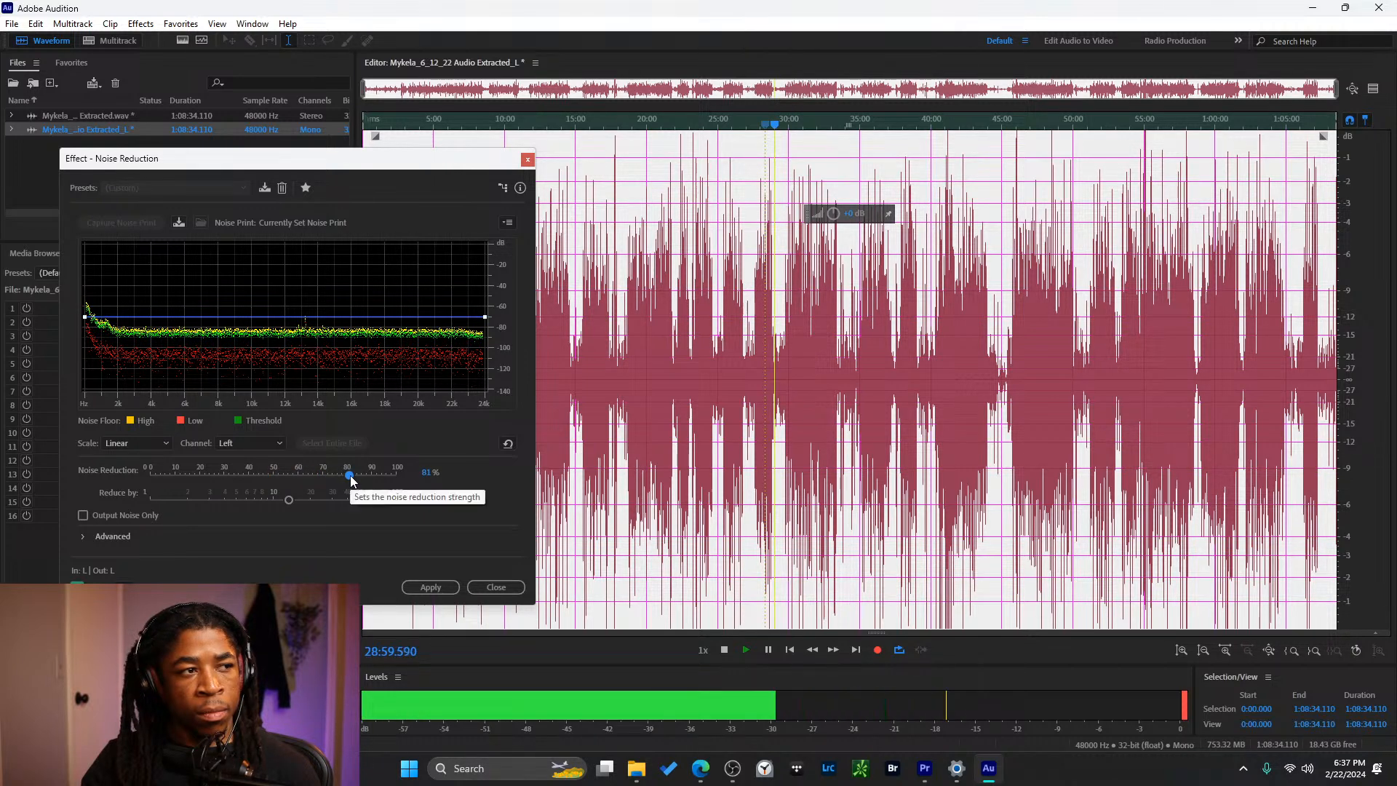
# - Preview the noise reduction near 32:28, 31:16 and 36:22, and apply it to the entire file
pyautogui.click(820, 126)
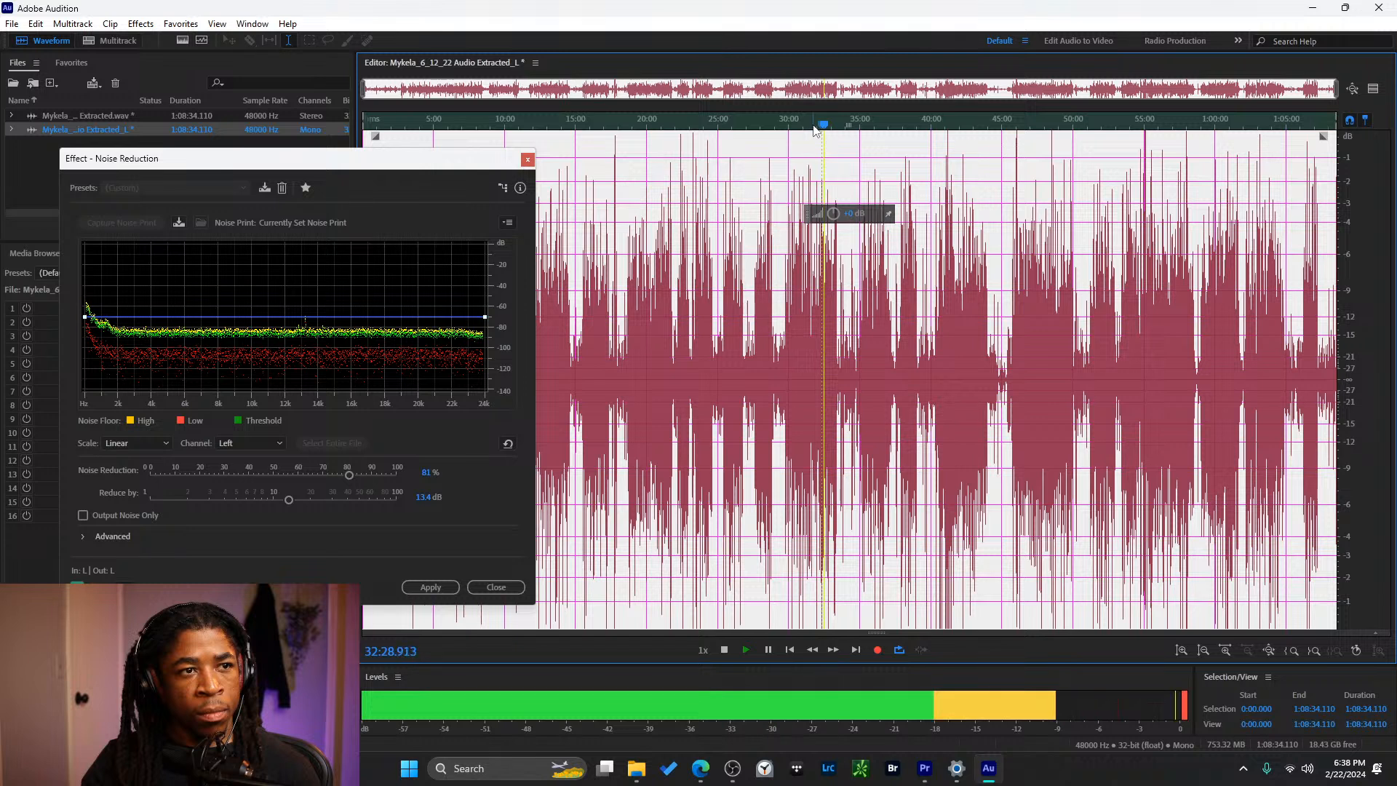
pyautogui.click(807, 130)
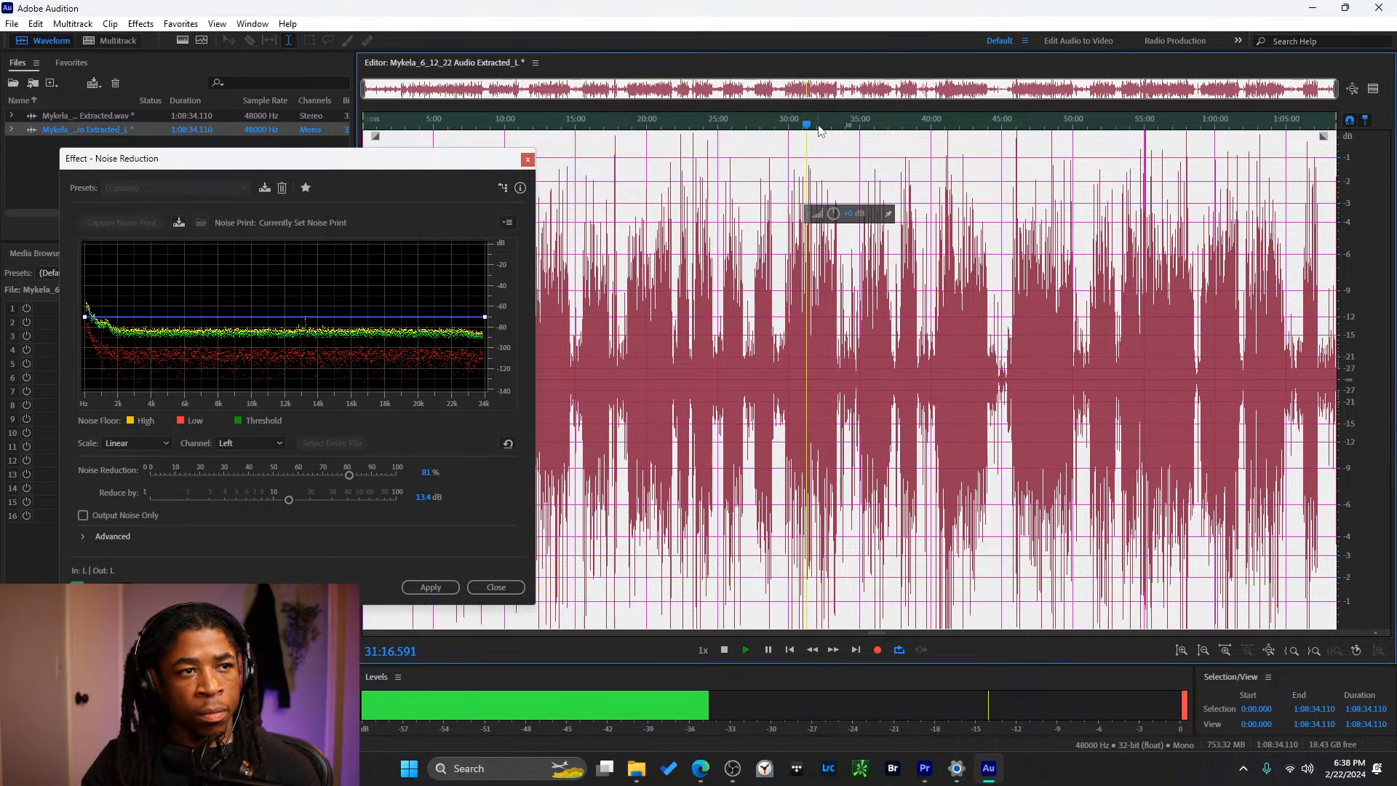
pyautogui.click(879, 125)
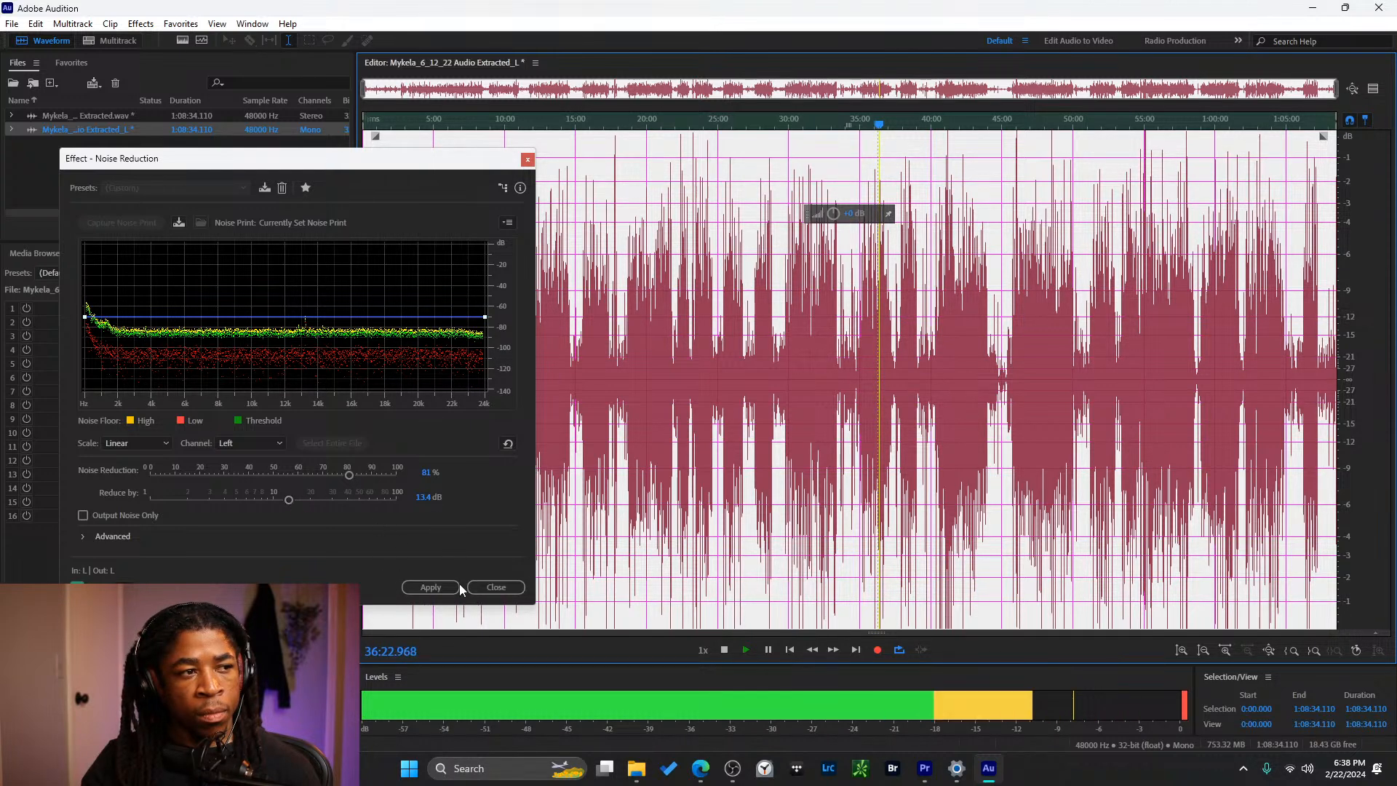
pyautogui.click(434, 587)
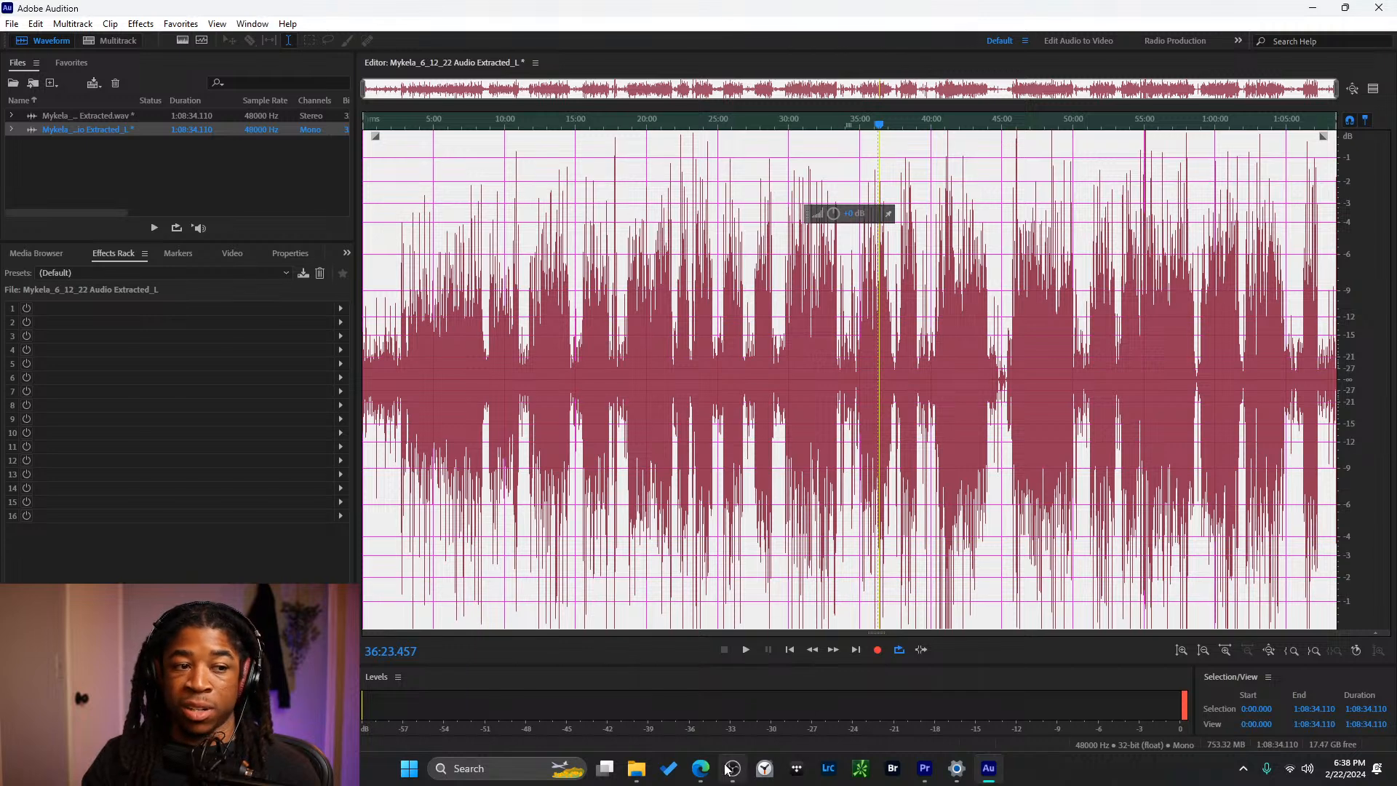
# - Switch to Premiere Pro and play the purple-shirt speaker's clips in the film sequence from about 00:02:33 to 00:02:45
pyautogui.click(925, 773)
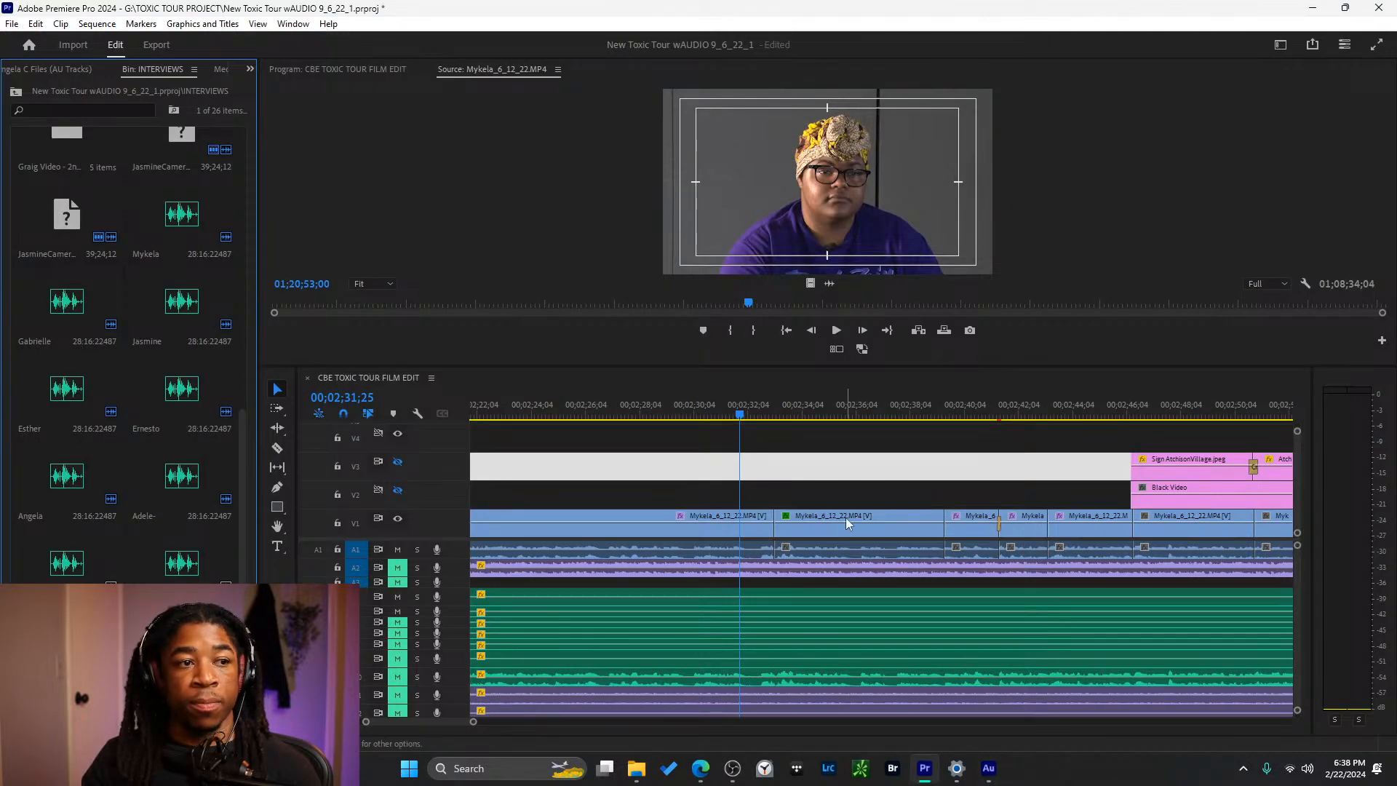
pyautogui.moveTo(814, 468); pyautogui.dragTo(813, 491)
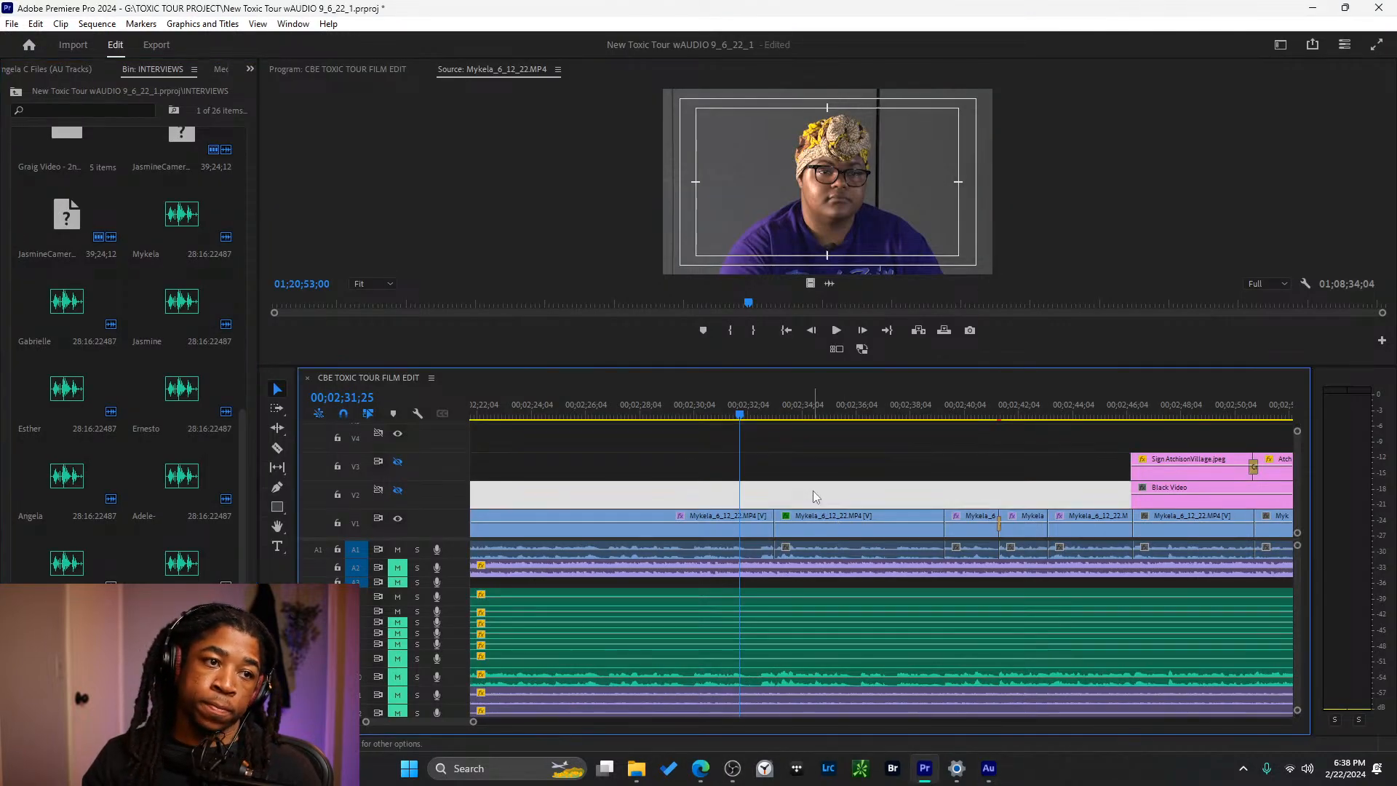
pyautogui.click(783, 415)
pyautogui.press('space')
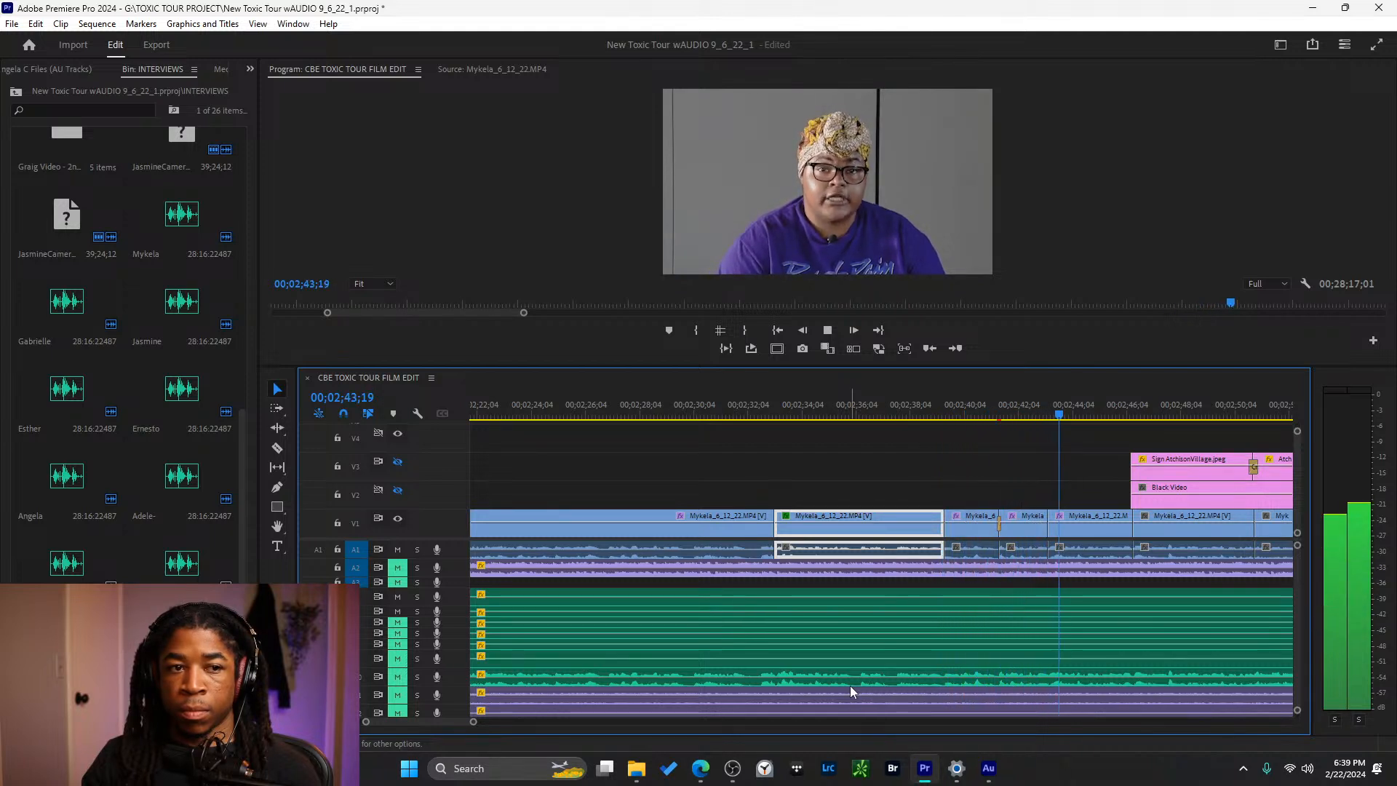
pyautogui.moveTo(990, 769)
pyautogui.press('space')
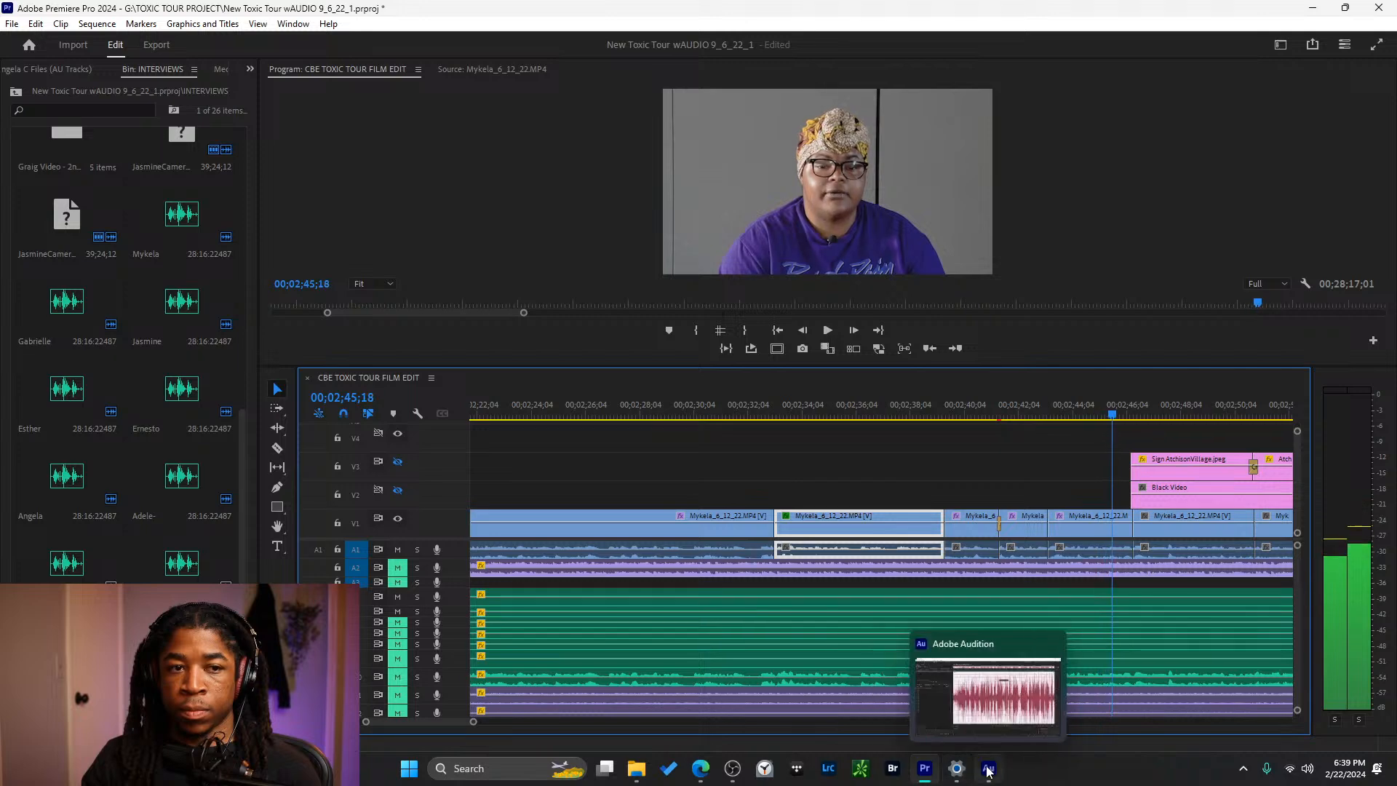
# - Switch to Audition, adjust the left-channel file's gain down and back up slightly, and preview it near 41:00 and 42:45
pyautogui.click(993, 732)
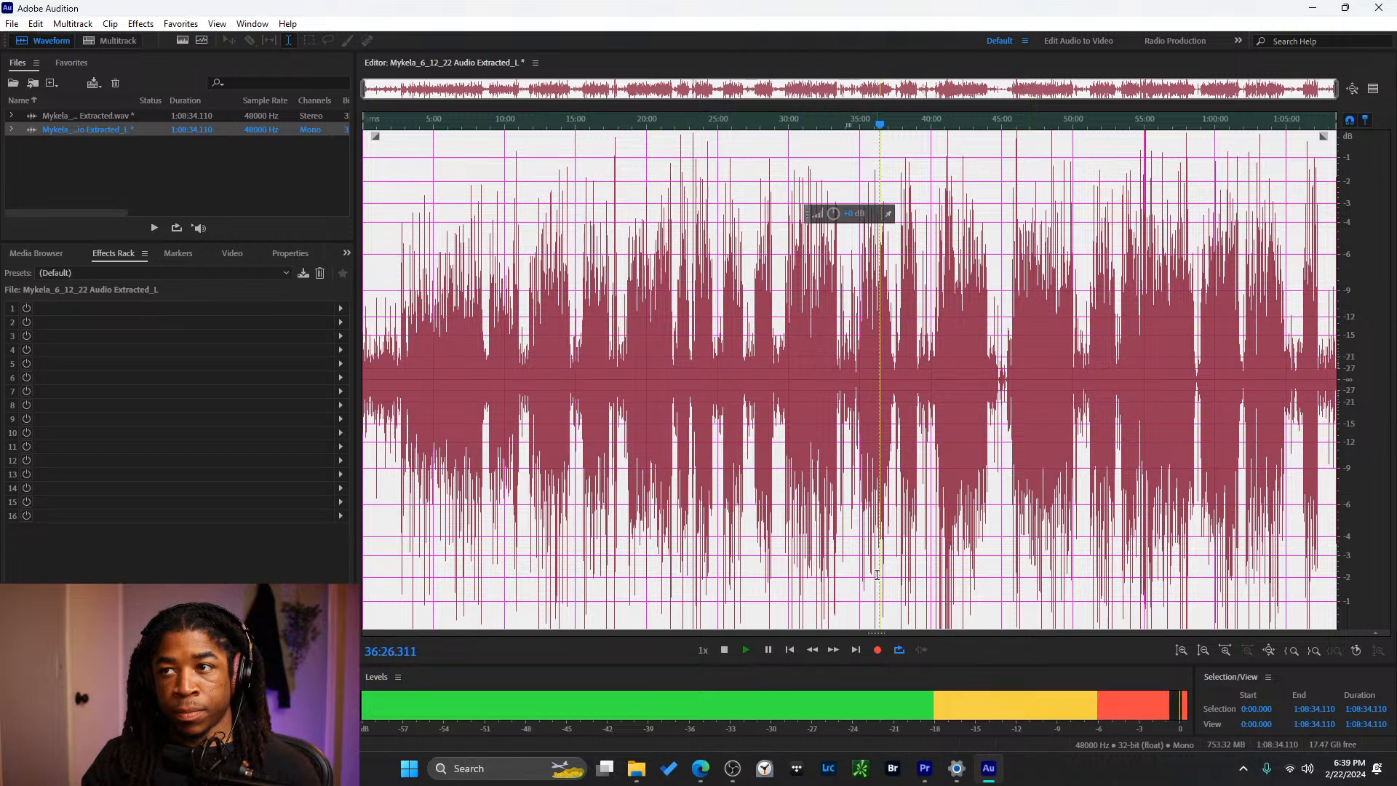
pyautogui.moveTo(834, 215)
pyautogui.mouseDown()
pyautogui.moveTo(834, 200)
pyautogui.moveTo(833, 229)
pyautogui.moveTo(821, 212)
pyautogui.mouseUp()
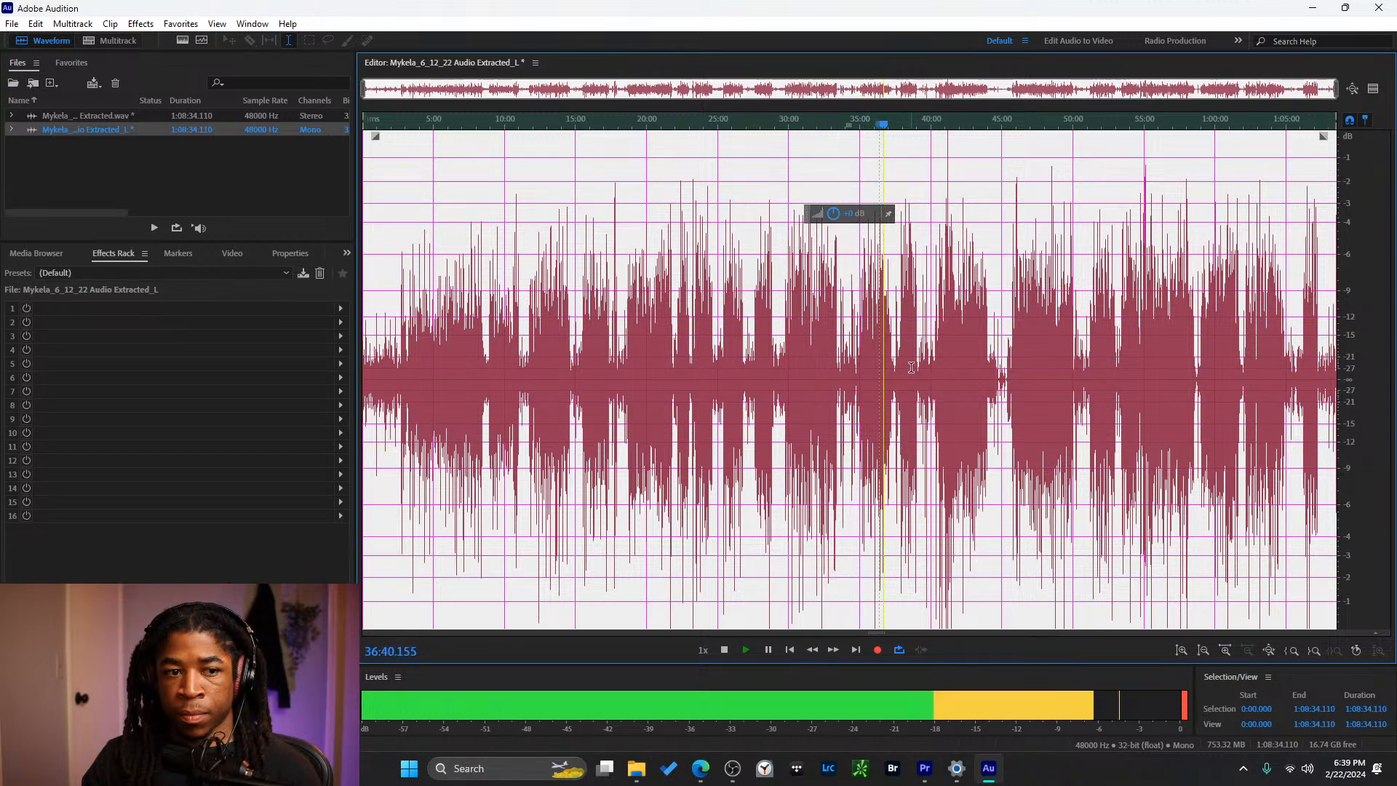
pyautogui.moveTo(837, 220); pyautogui.dragTo(834, 217)
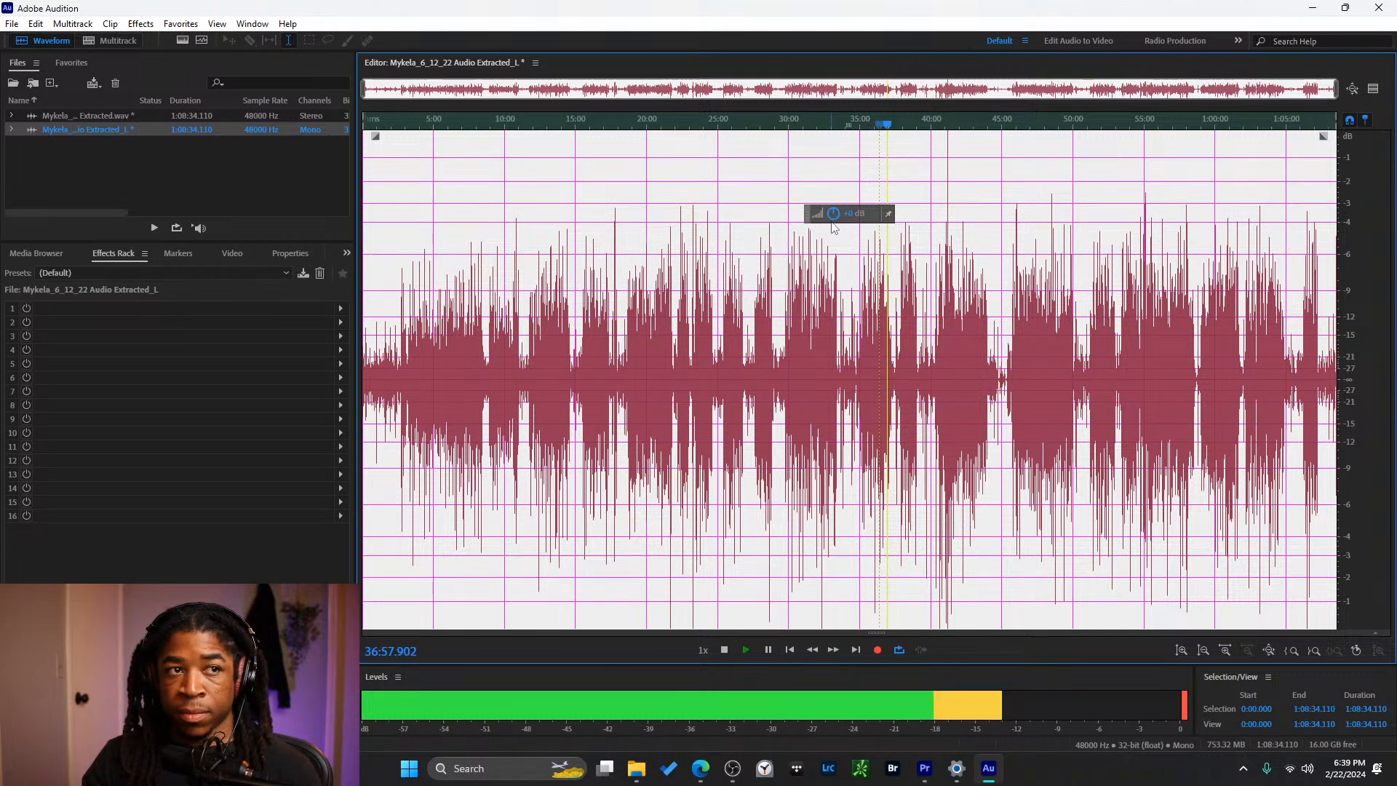
pyautogui.moveTo(833, 218); pyautogui.dragTo(834, 214)
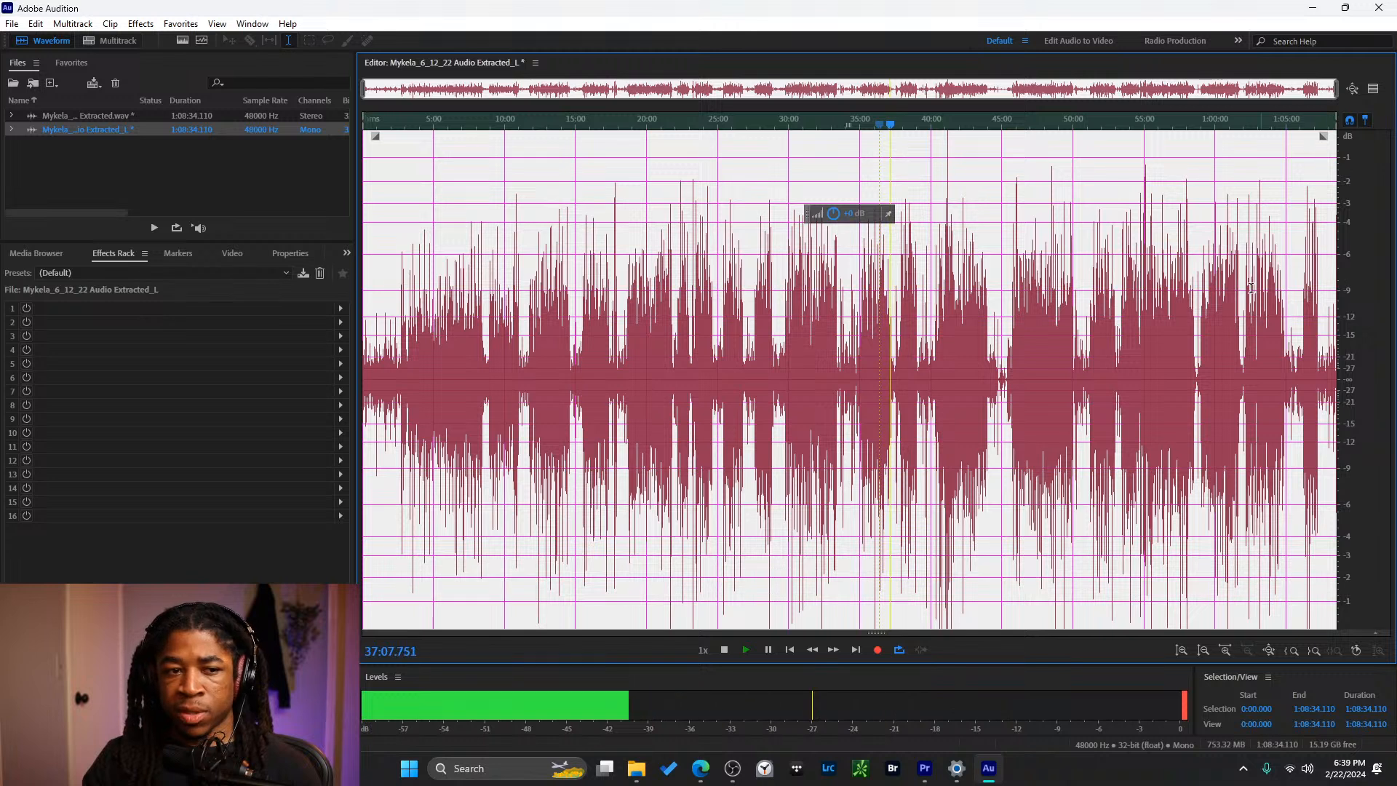
pyautogui.moveTo(920, 124); pyautogui.dragTo(945, 126)
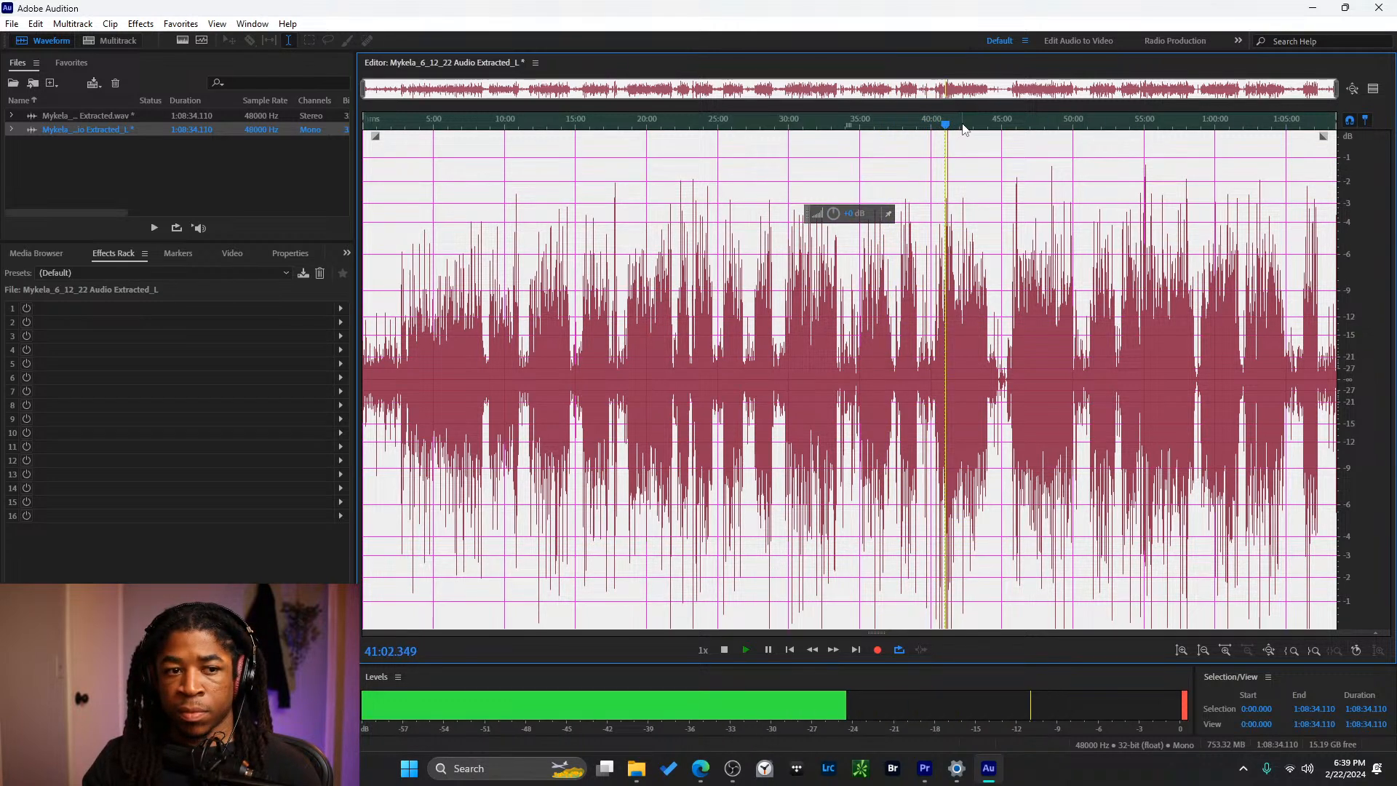
pyautogui.click(971, 126)
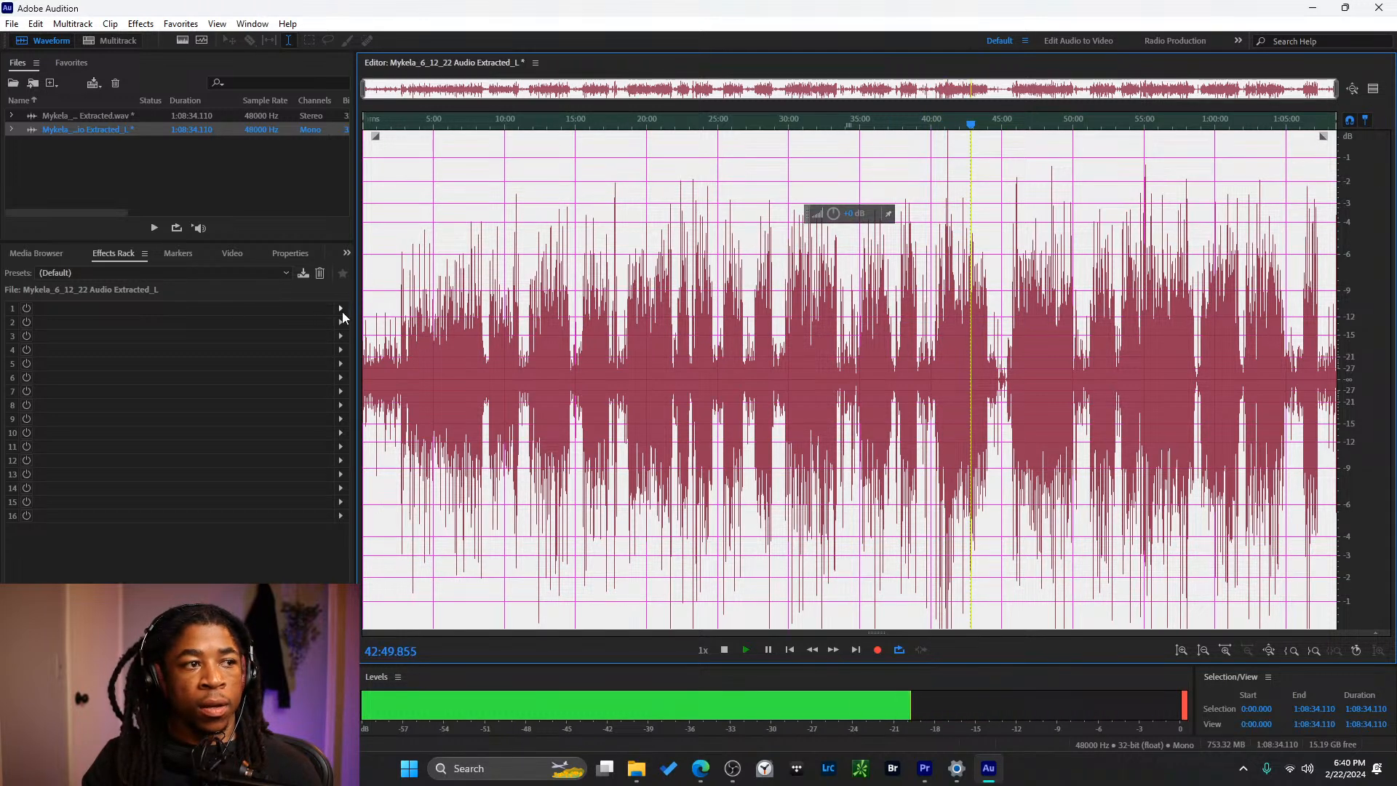
# - Add the DeReverb restoration effect to the first effects rack slot of the left-channel file
pyautogui.rightClick(342, 311)
pyautogui.click(339, 310)
pyautogui.click(340, 309)
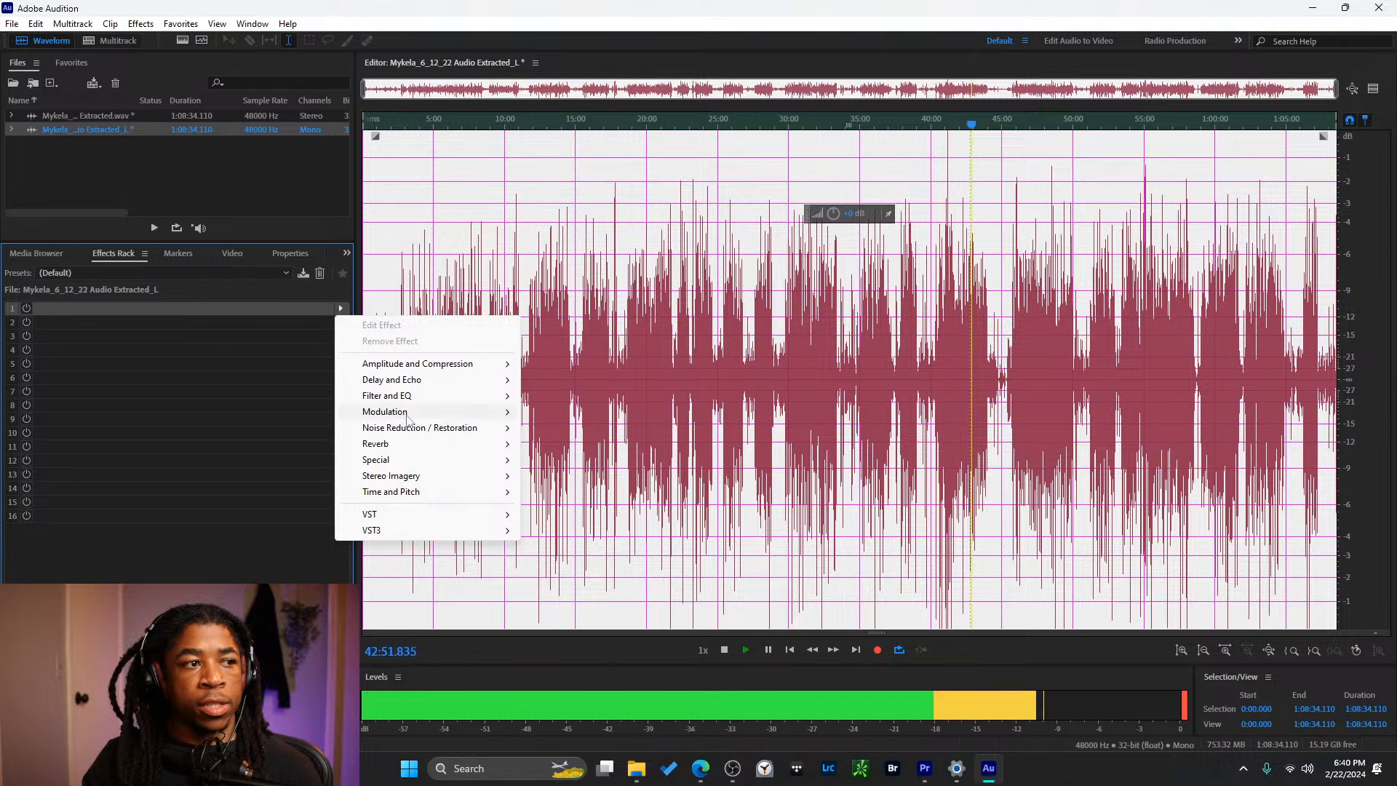
pyautogui.moveTo(468, 443)
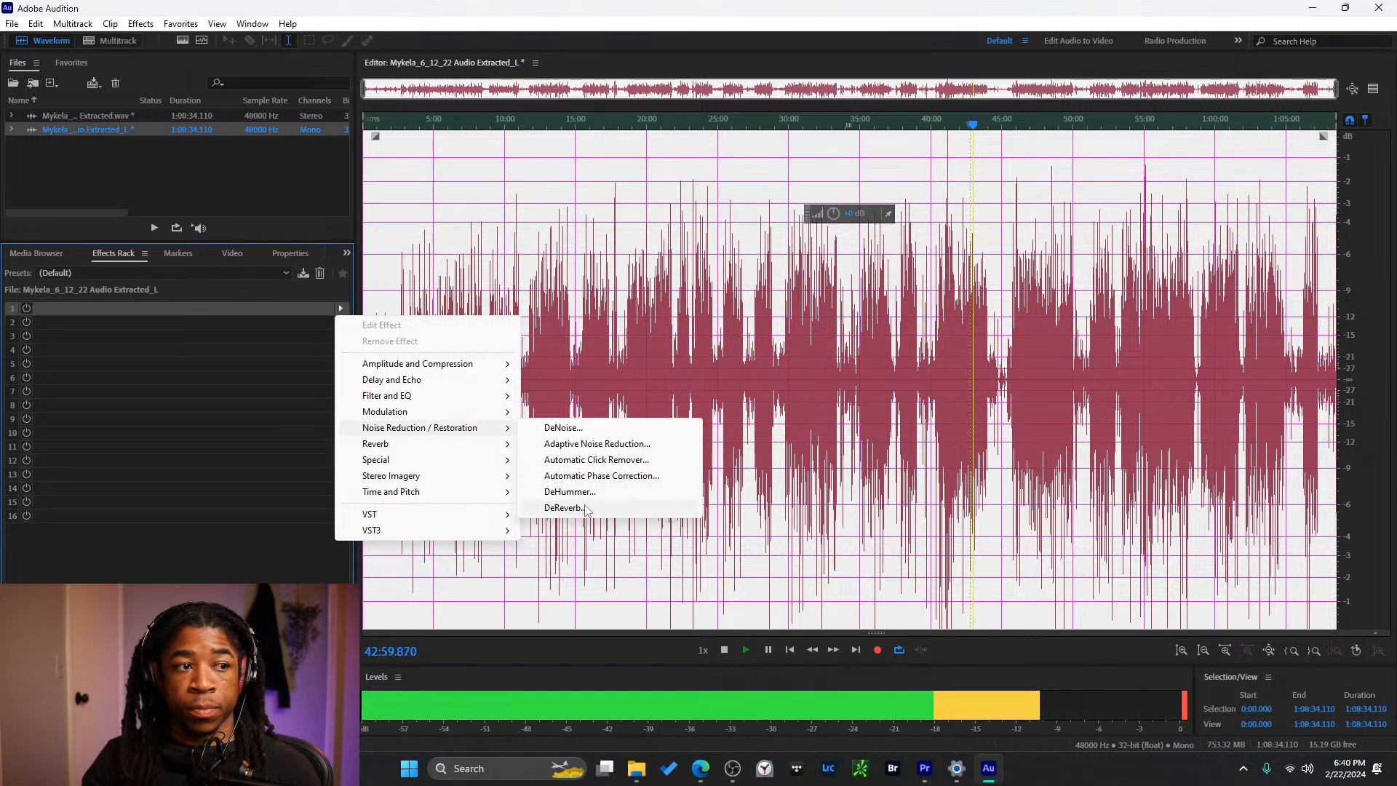
pyautogui.click(586, 508)
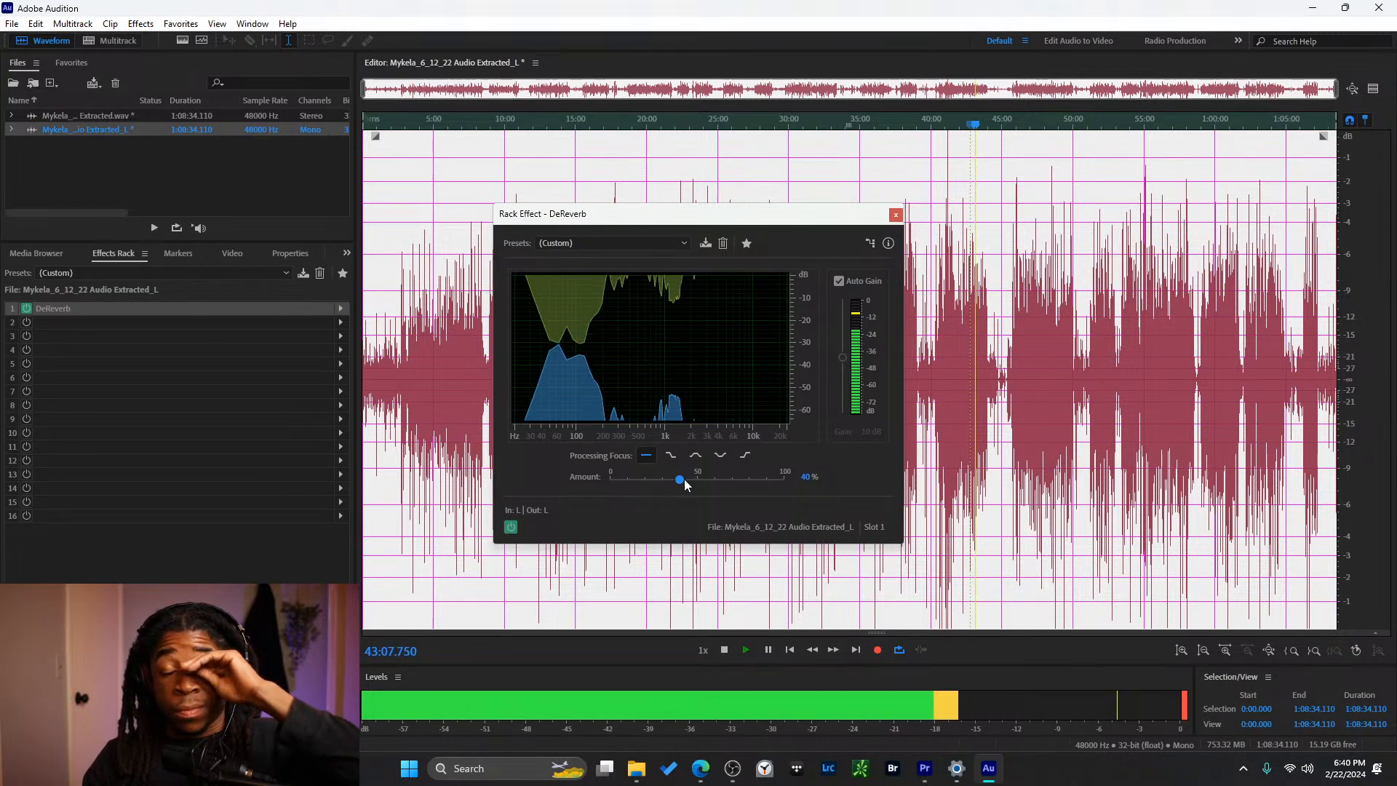
# - Compare the playback with DeReverb off and on, try an amount of 35%, and return it to 40%
pyautogui.click(510, 526)
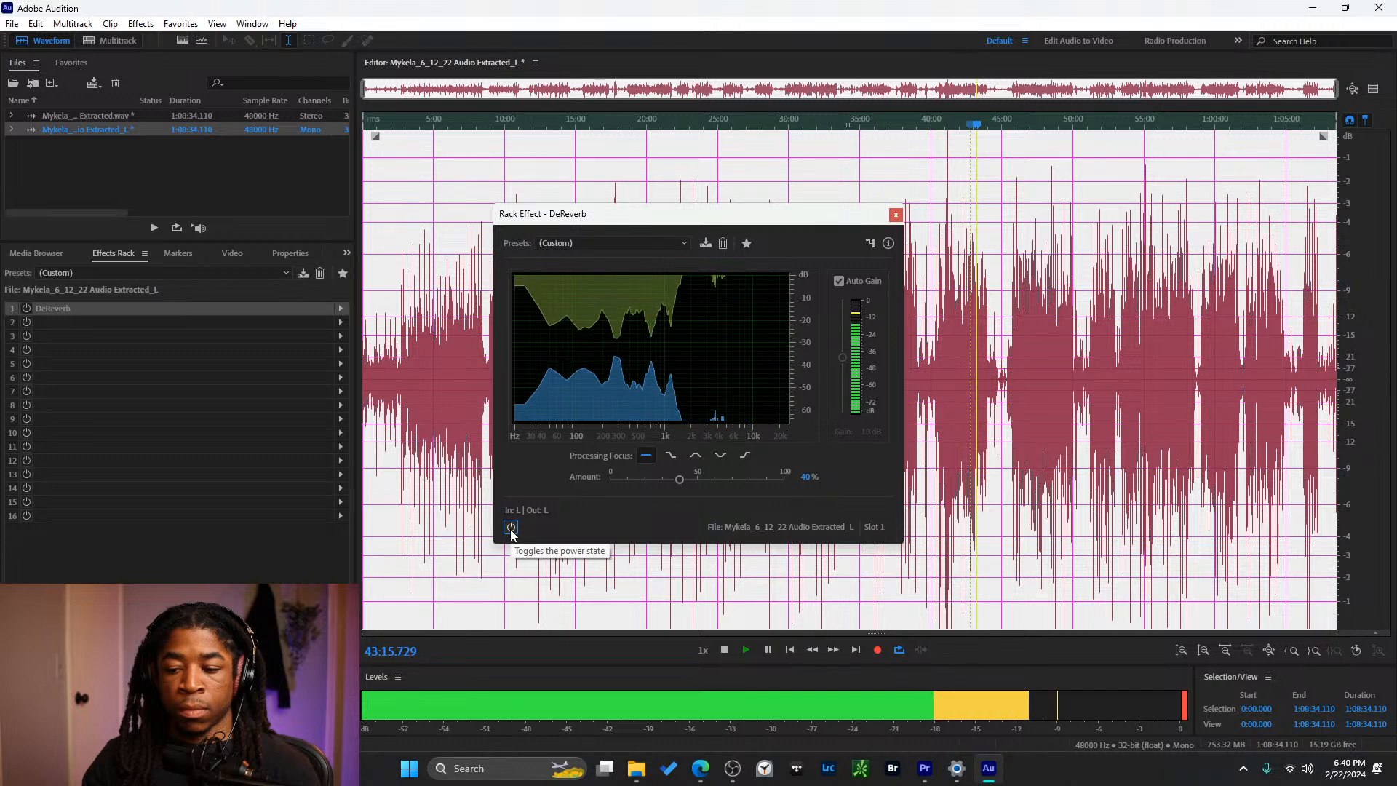
pyautogui.click(510, 527)
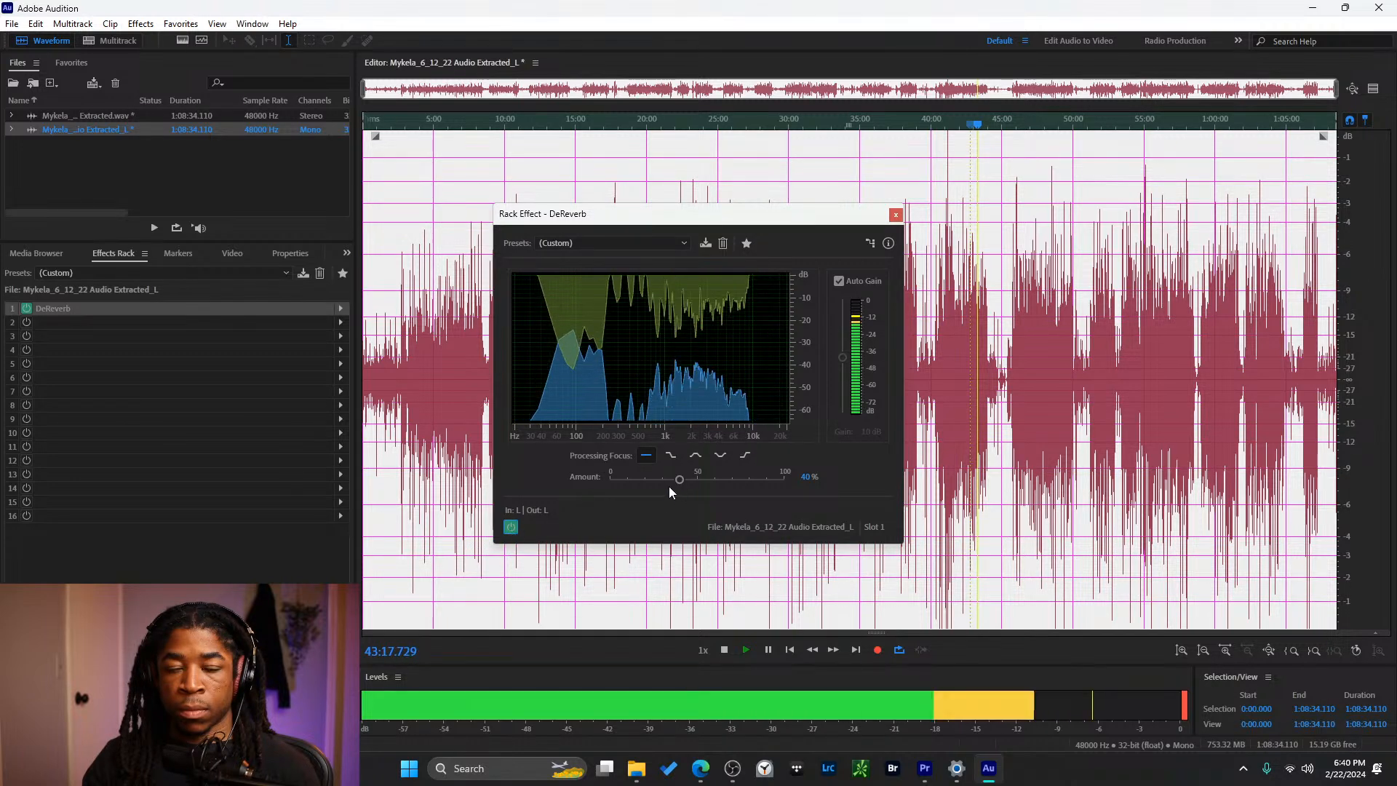
pyautogui.moveTo(679, 479); pyautogui.dragTo(670, 480)
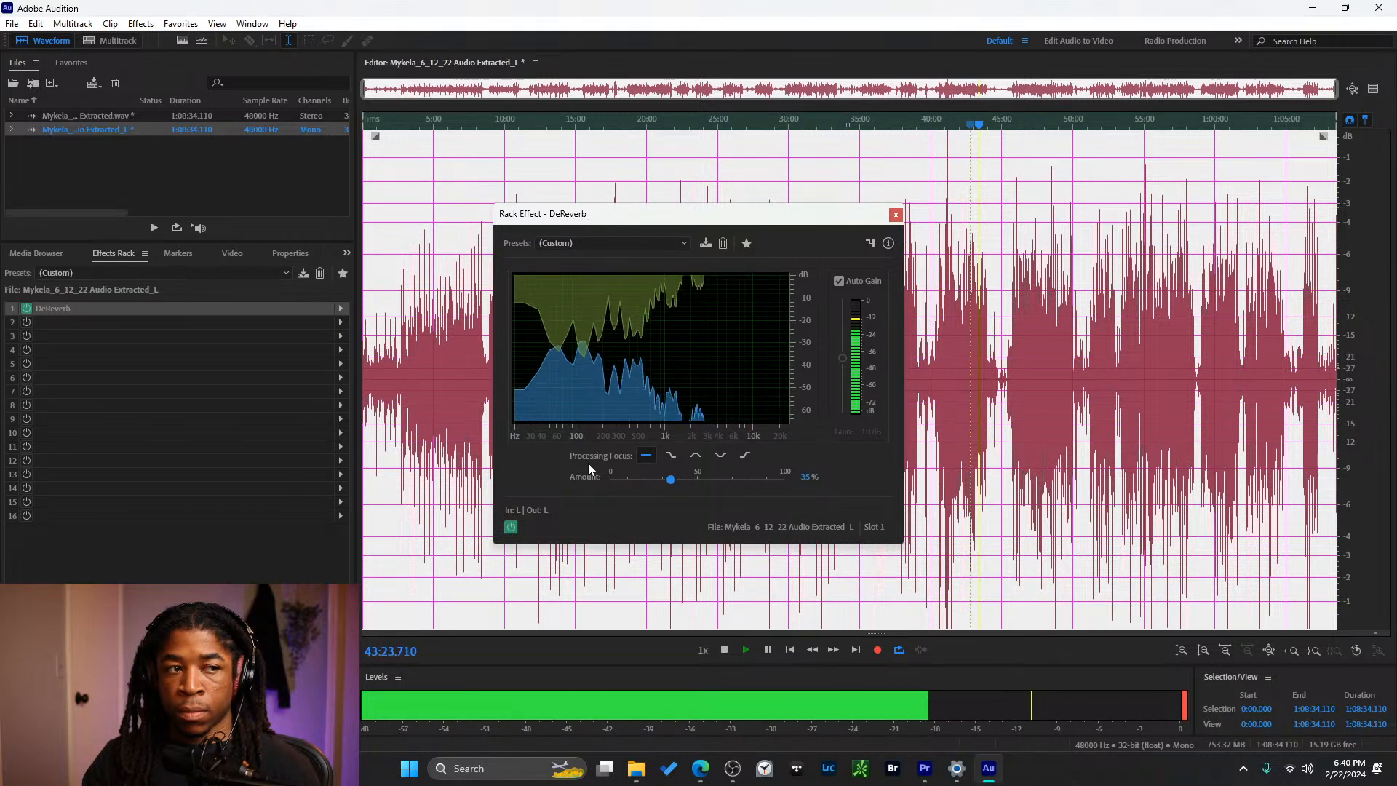
pyautogui.moveTo(670, 480); pyautogui.dragTo(681, 485)
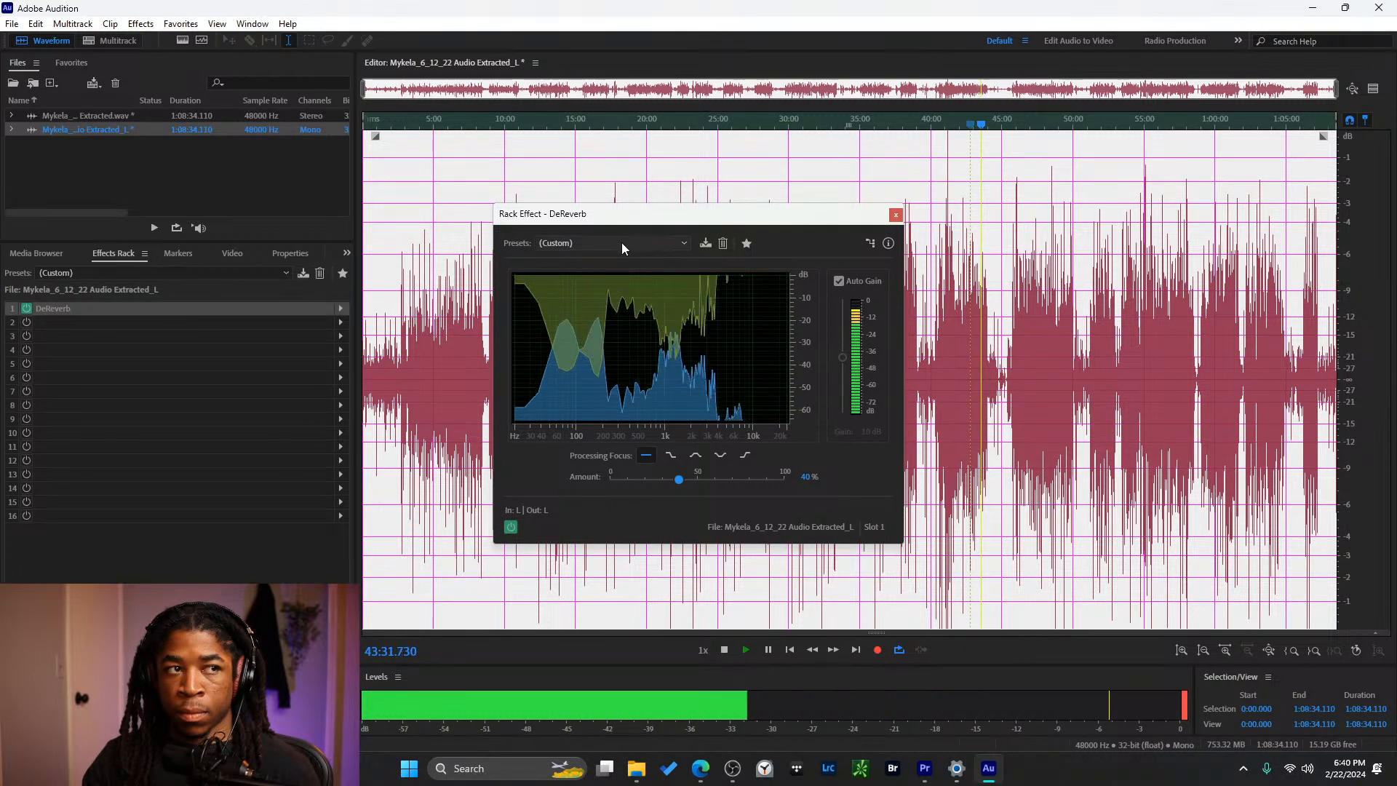
pyautogui.click(895, 216)
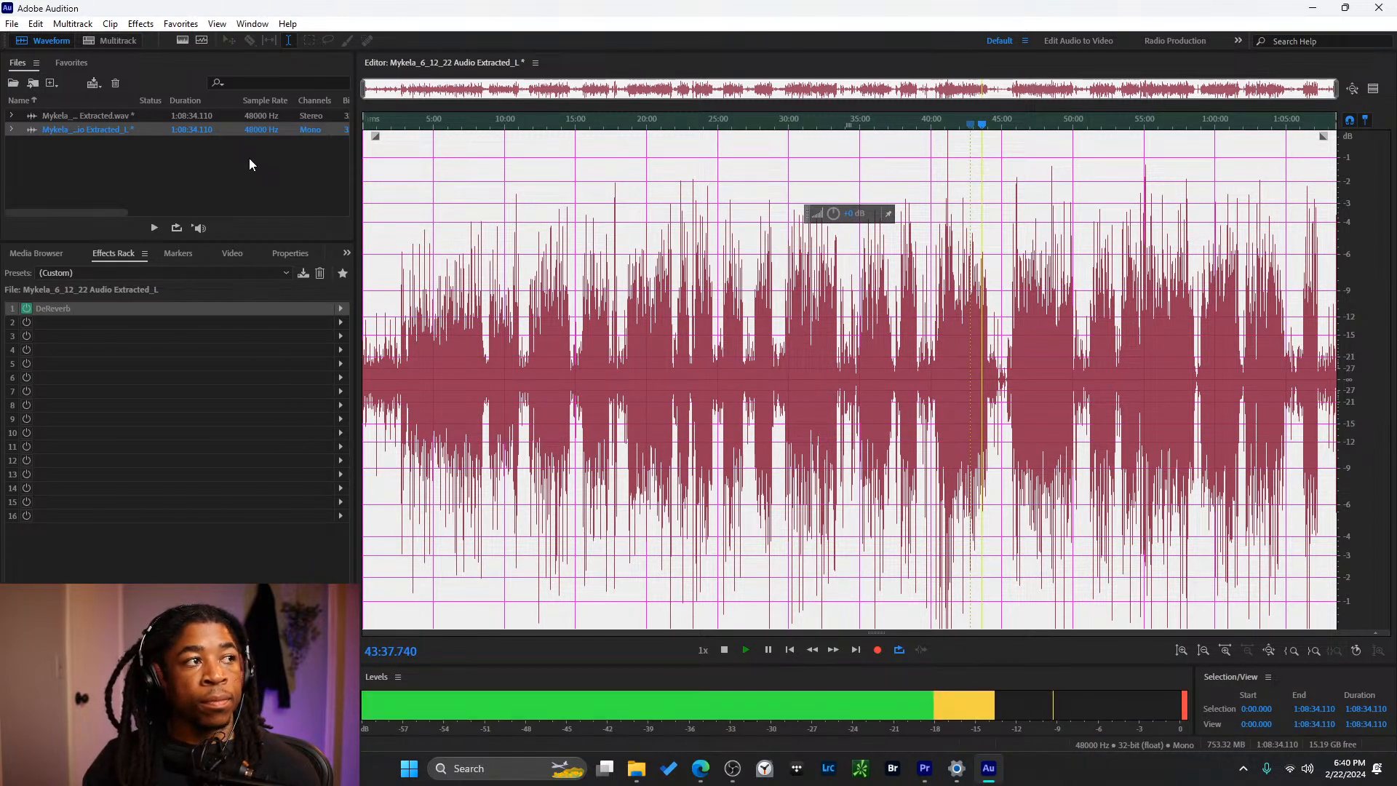
pyautogui.click(141, 146)
pyautogui.click(137, 127)
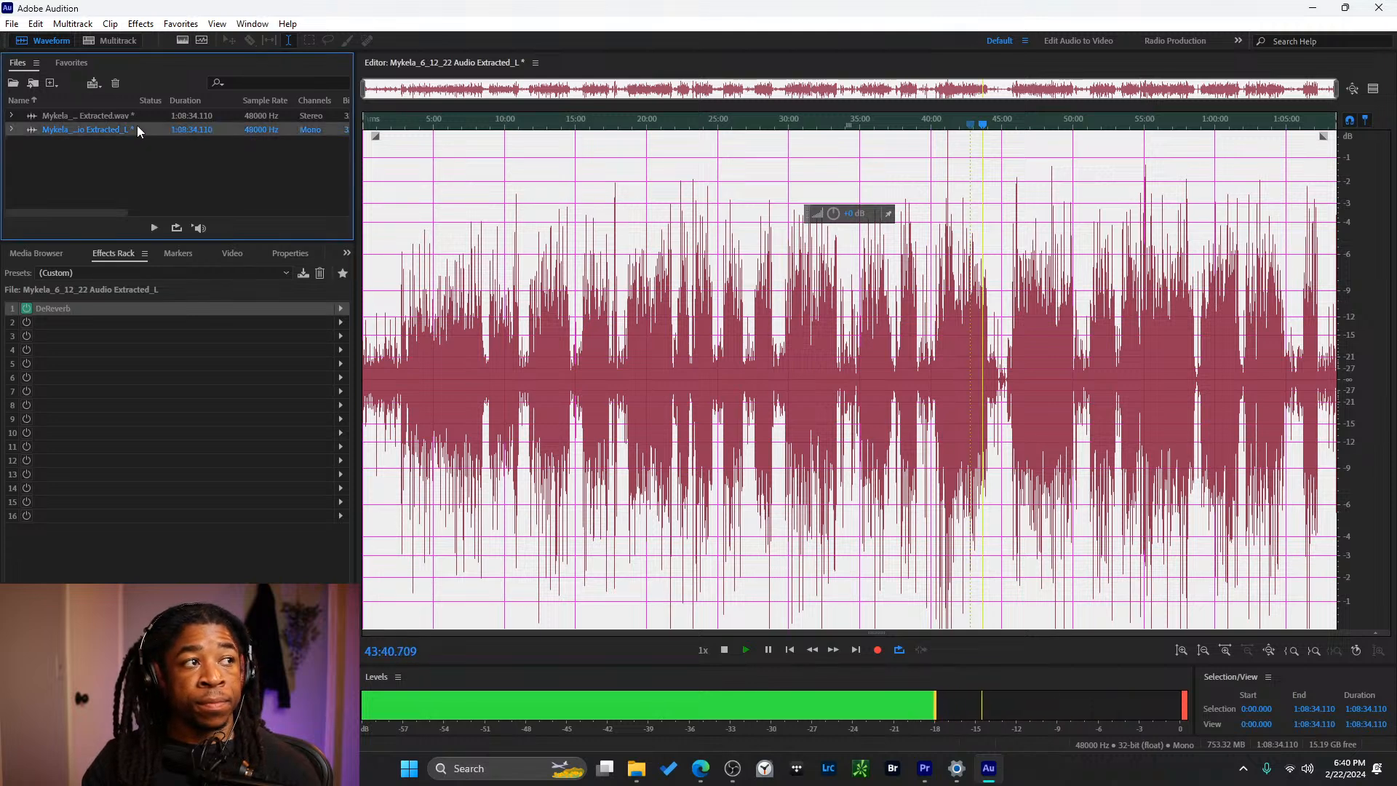
pyautogui.click(15, 26)
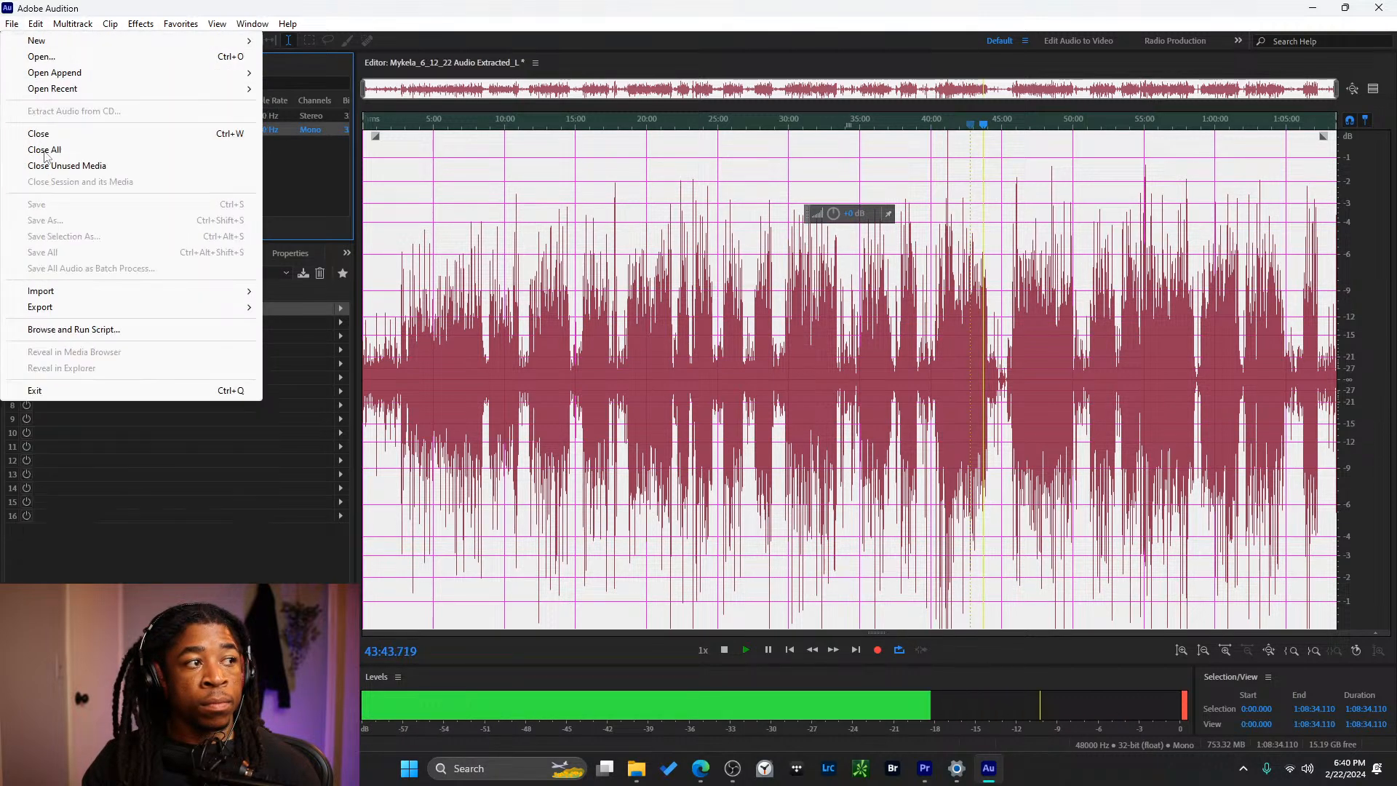
pyautogui.moveTo(207, 317)
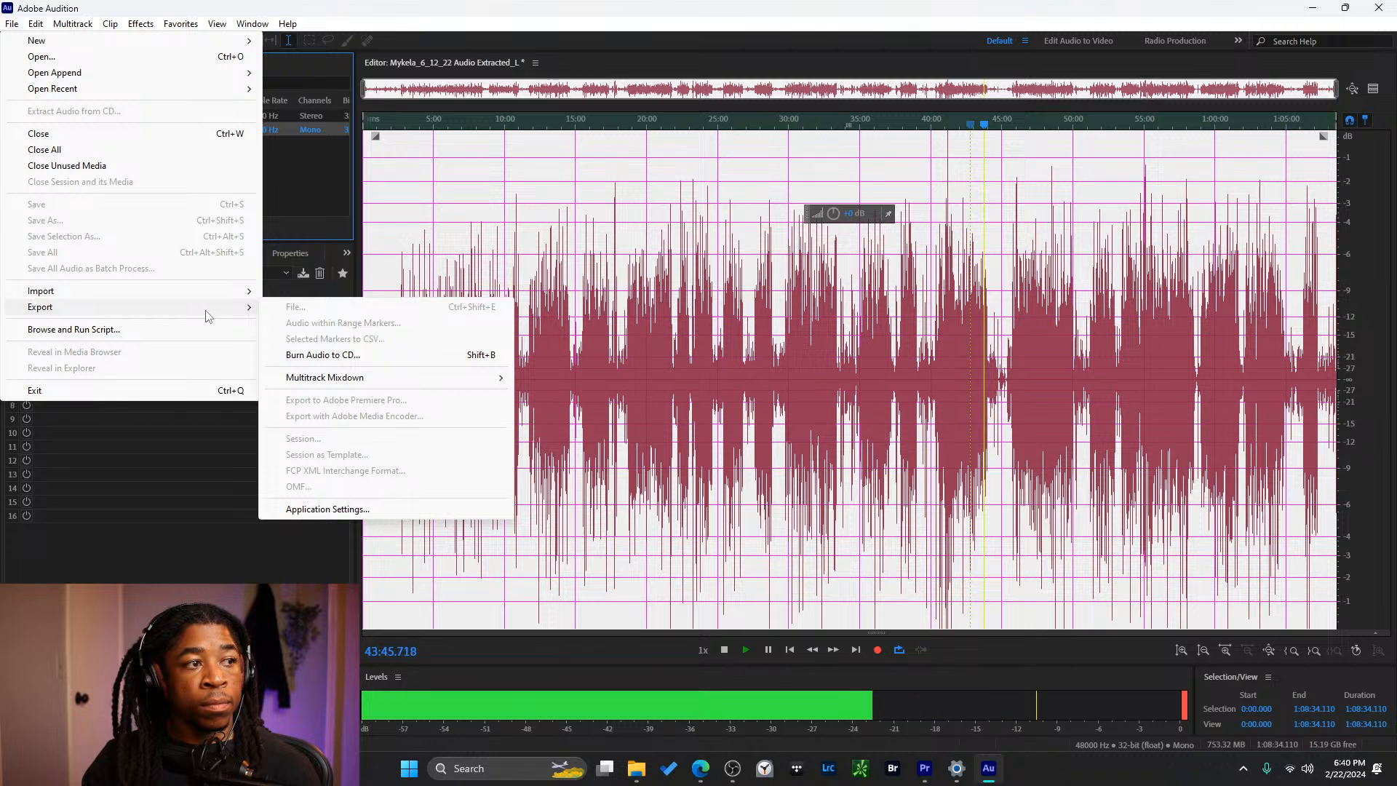
pyautogui.click(301, 154)
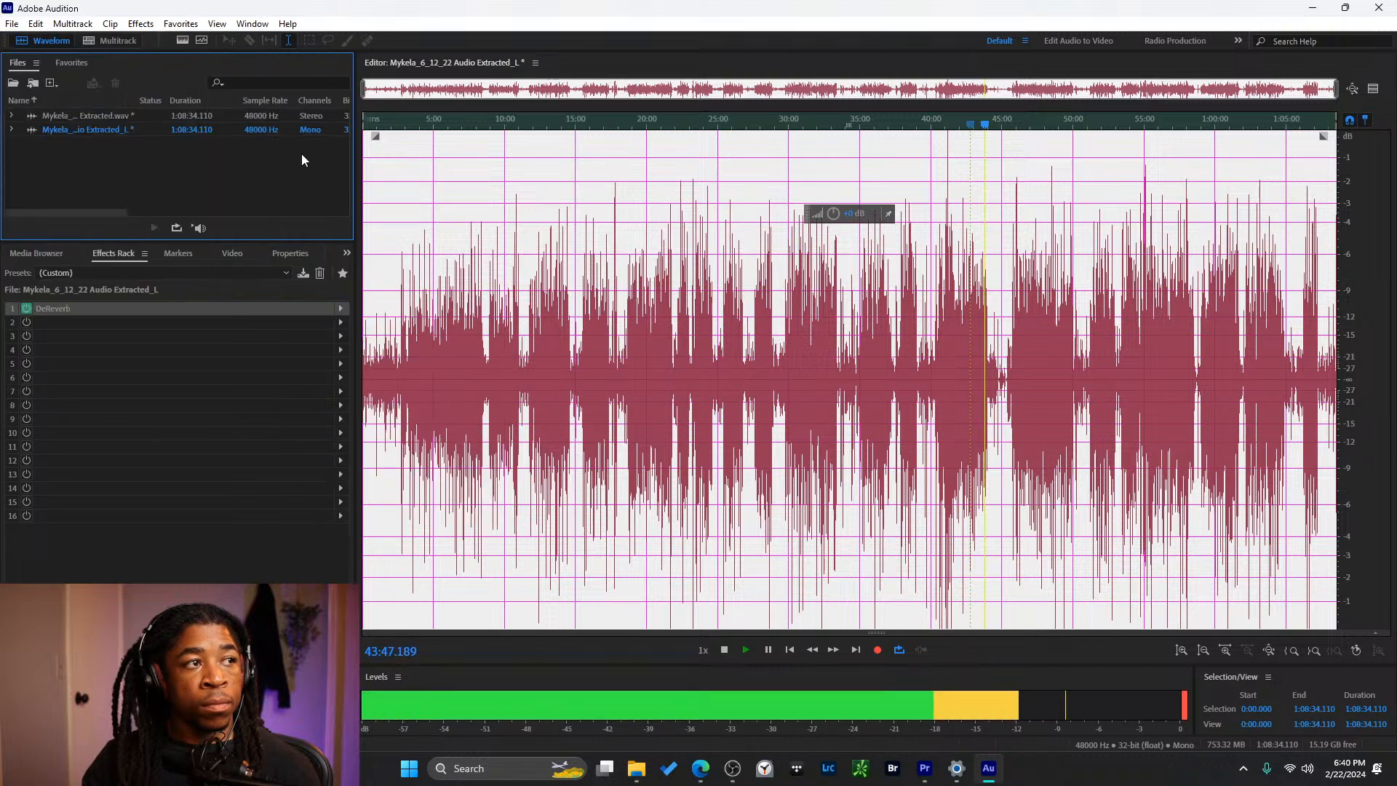
# - Insert the left-channel mono file into a new multitrack session named with the speaker's first name and "Audio"
pyautogui.click(111, 130)
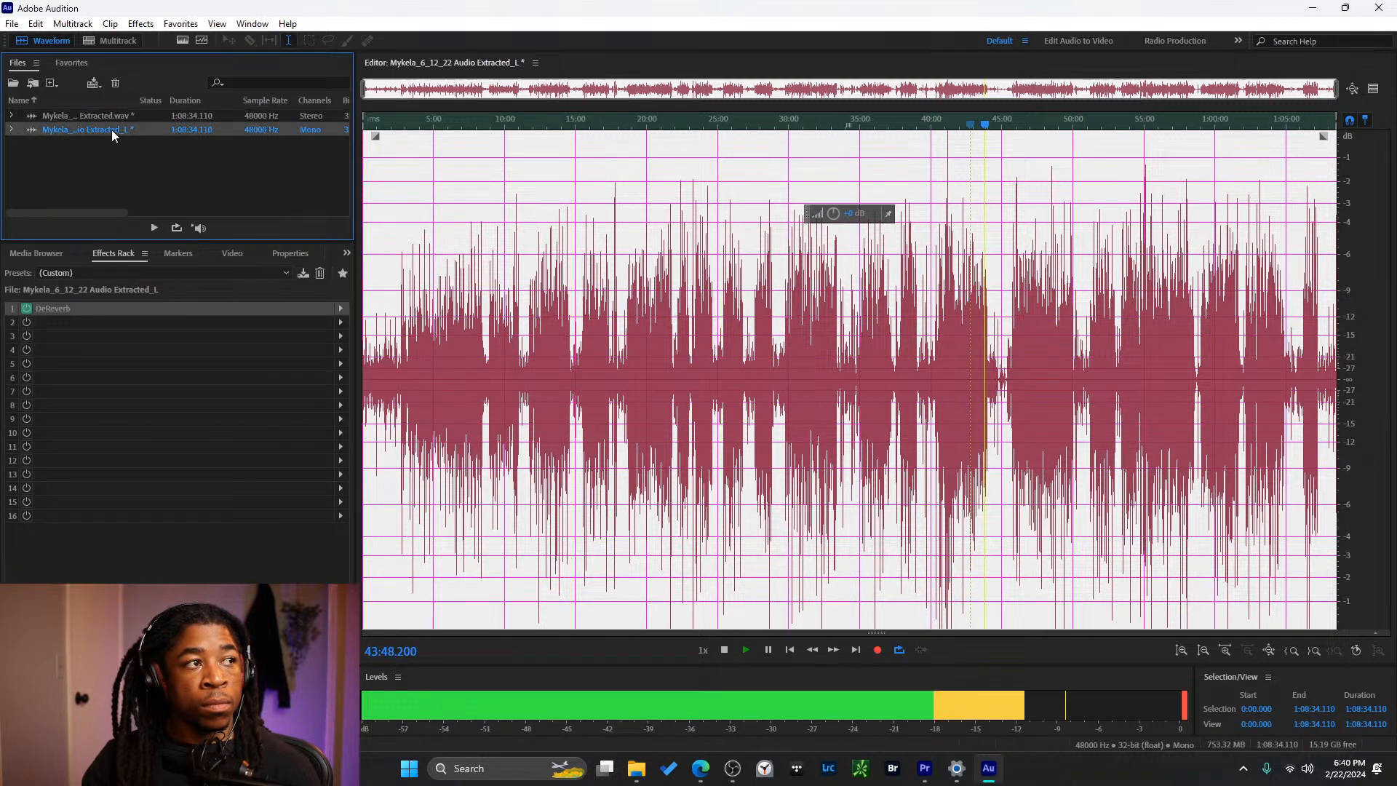
pyautogui.click(95, 85)
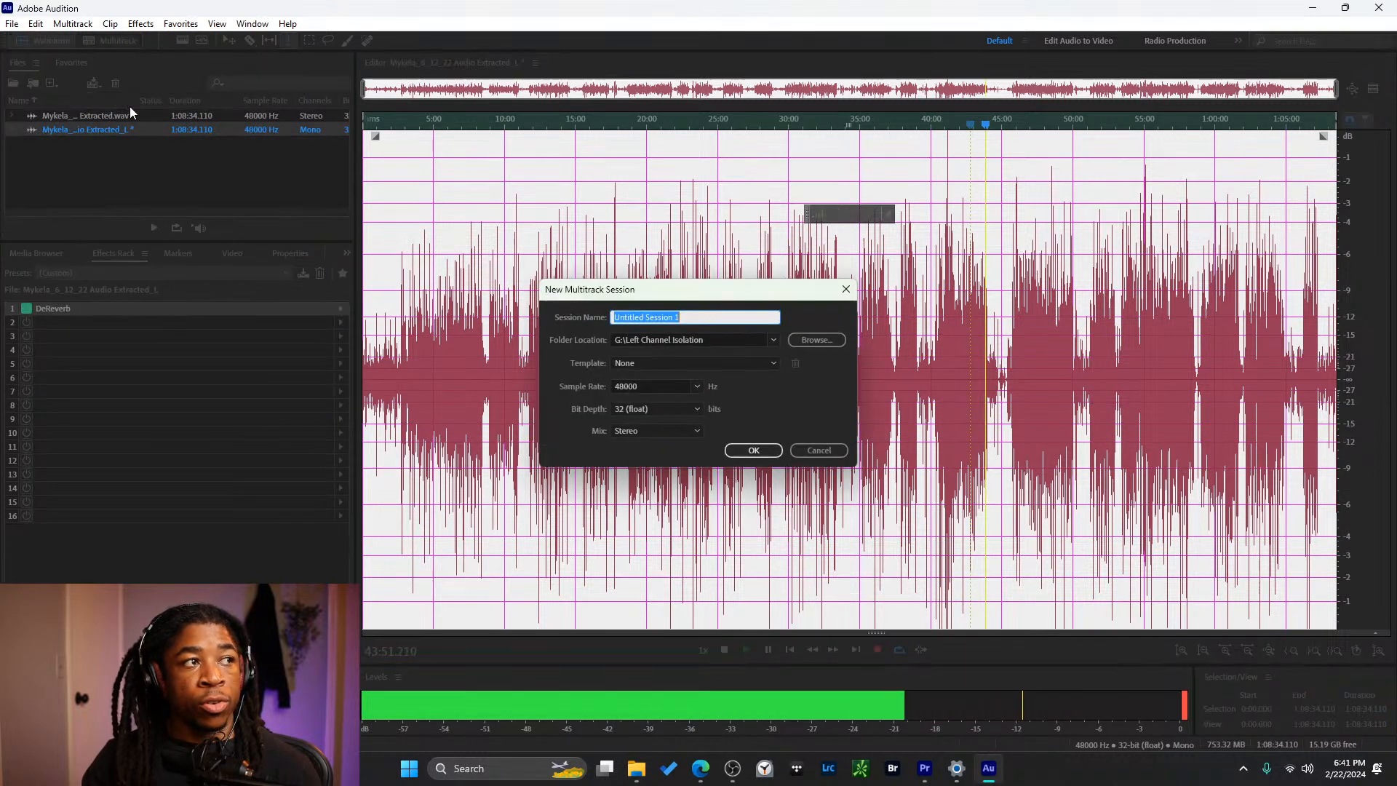
pyautogui.rightClick(702, 316)
pyautogui.click(708, 317)
pyautogui.tripleClick(709, 318)
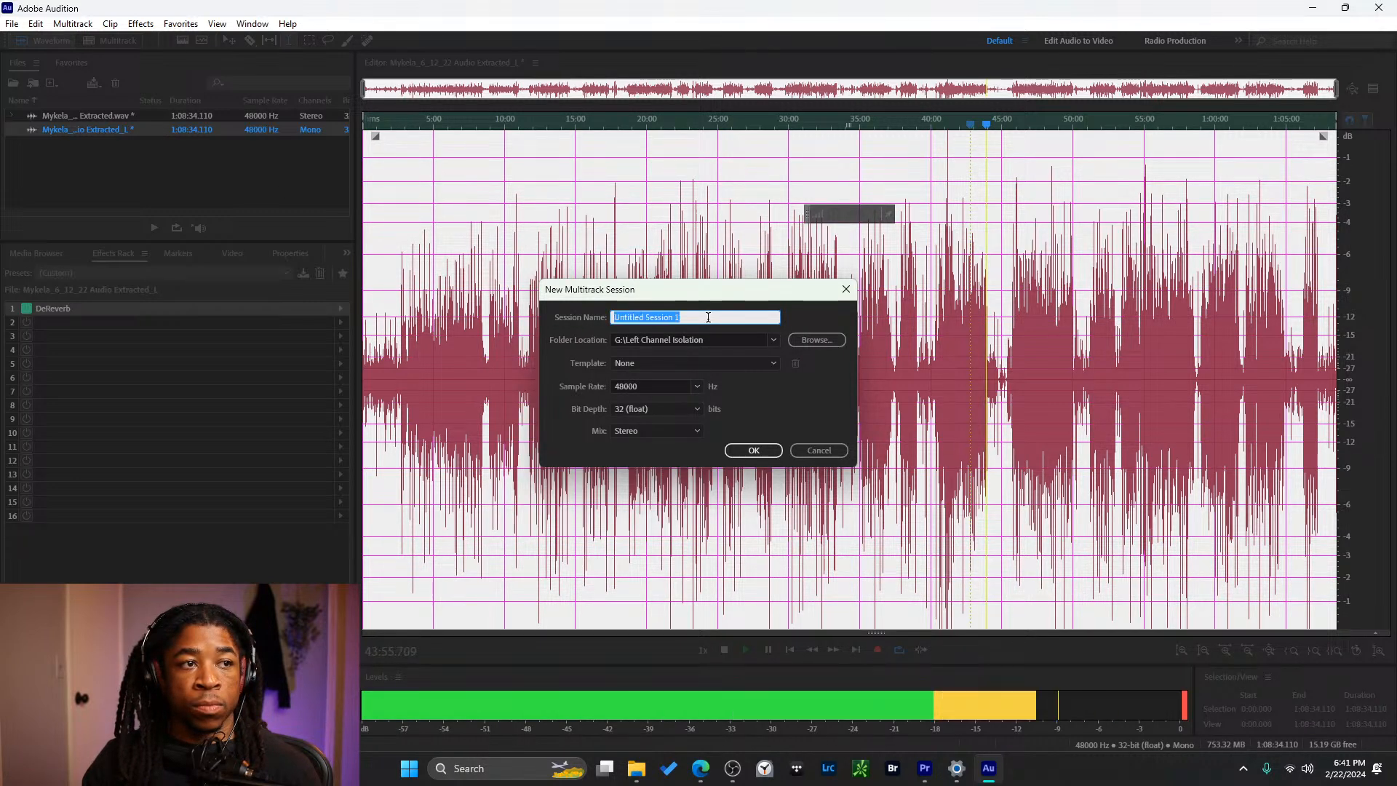
pyautogui.write('My')
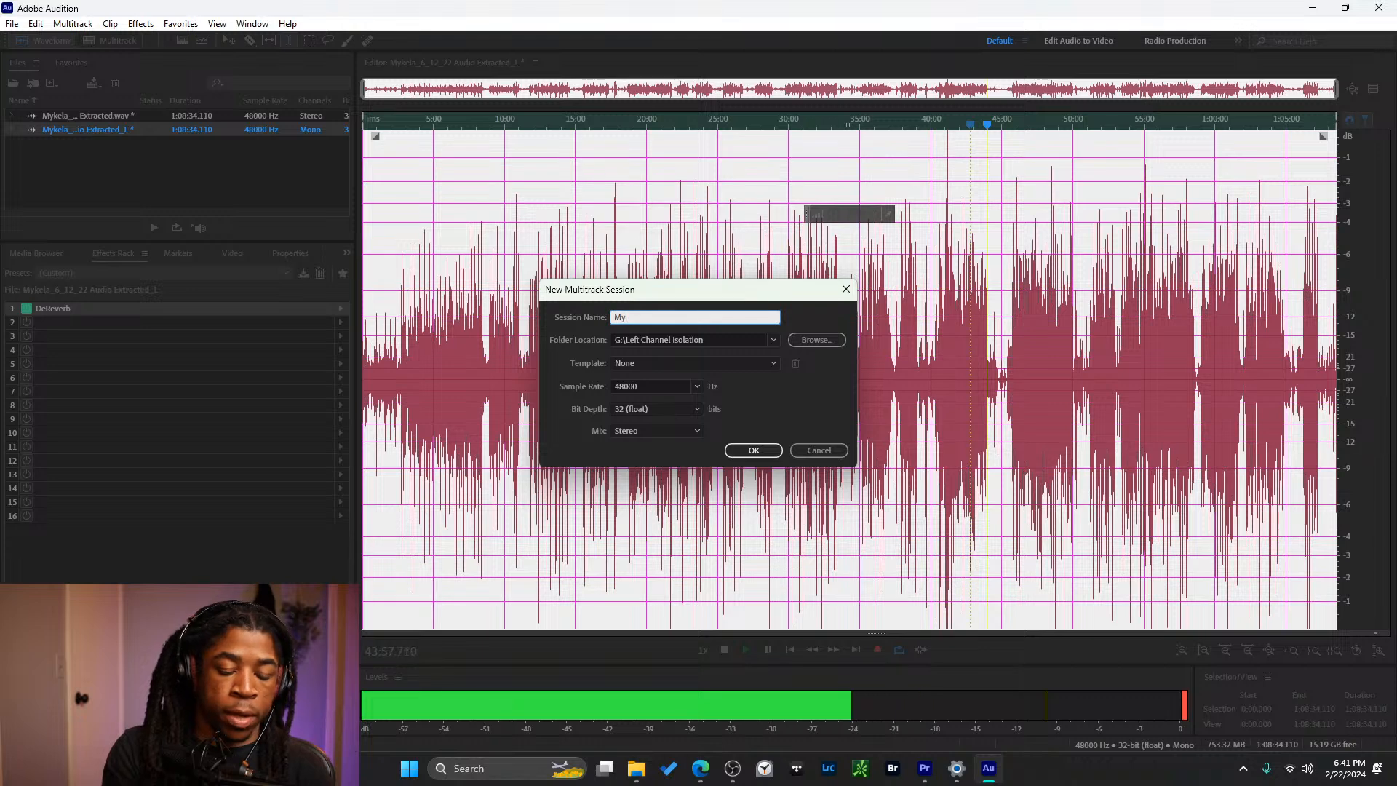
pyautogui.write('kela Audio')
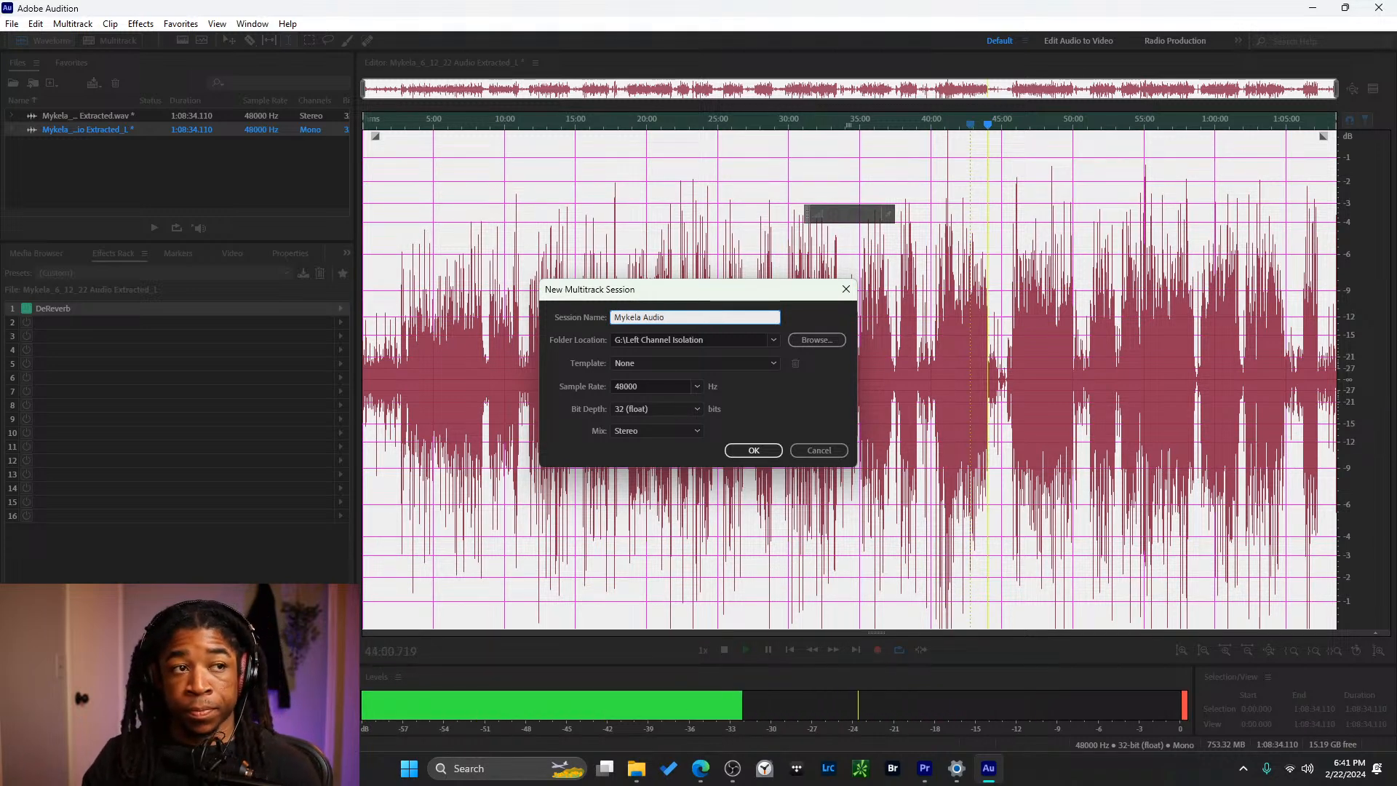
pyautogui.click(754, 451)
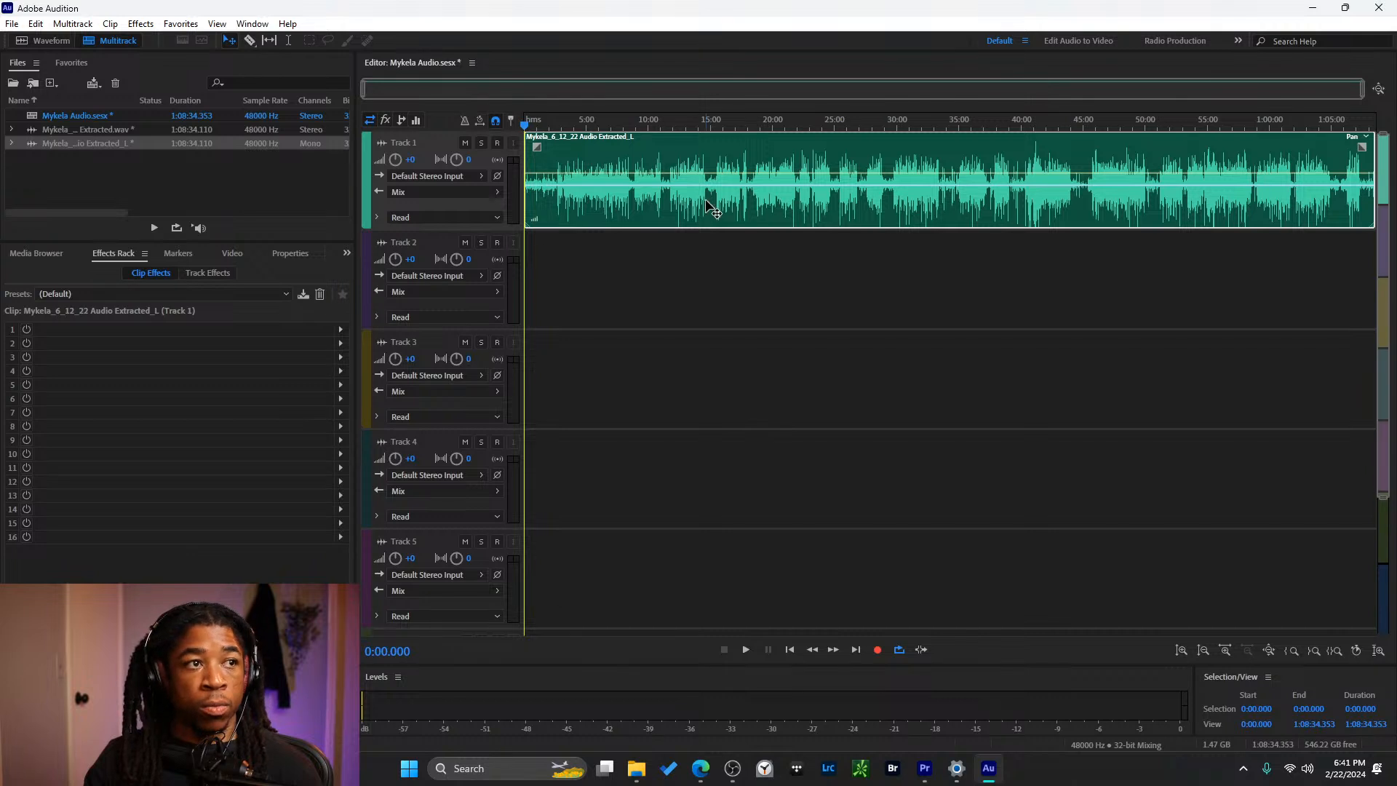
# - Export the multitrack session to Premiere Pro with each track as a stem, set to open in Premiere Pro
pyautogui.click(110, 169)
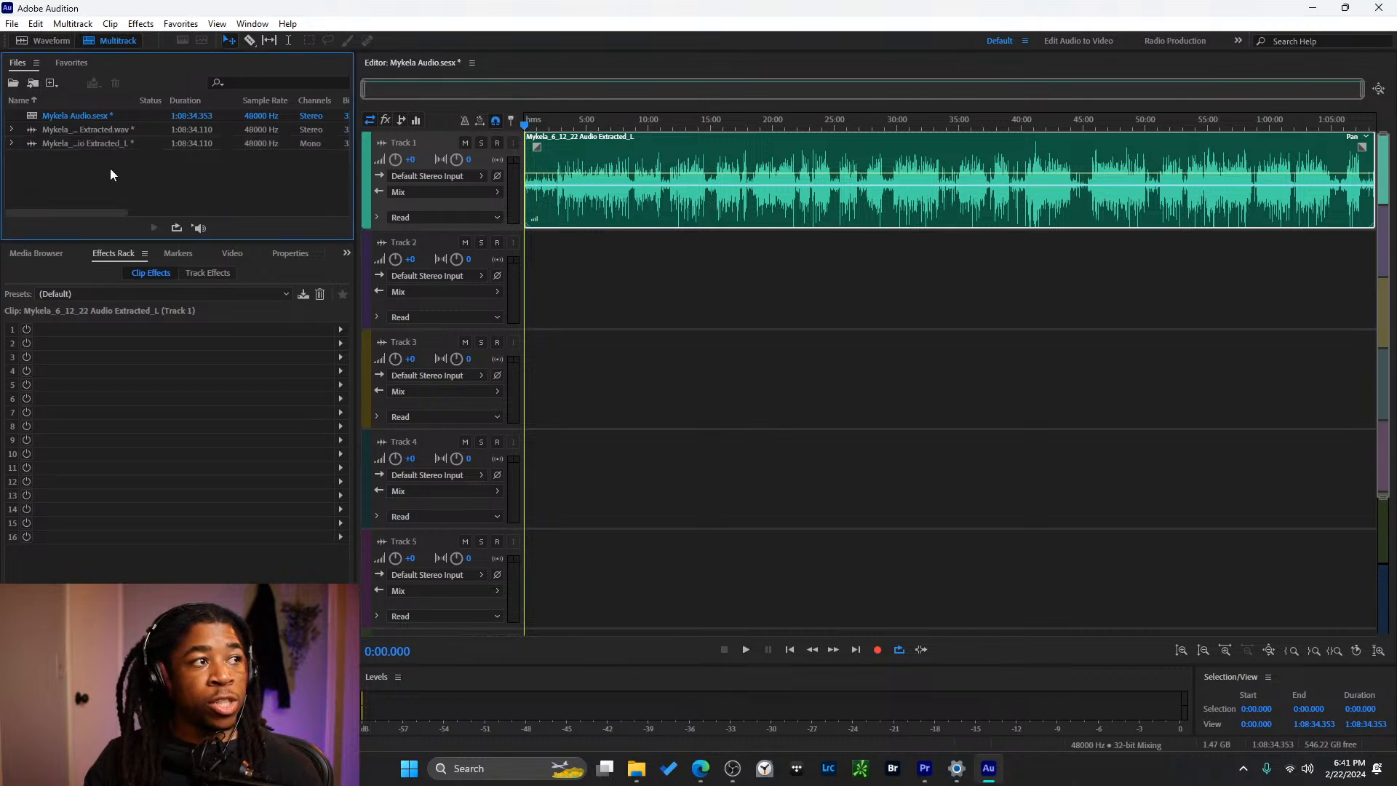
pyautogui.click(566, 225)
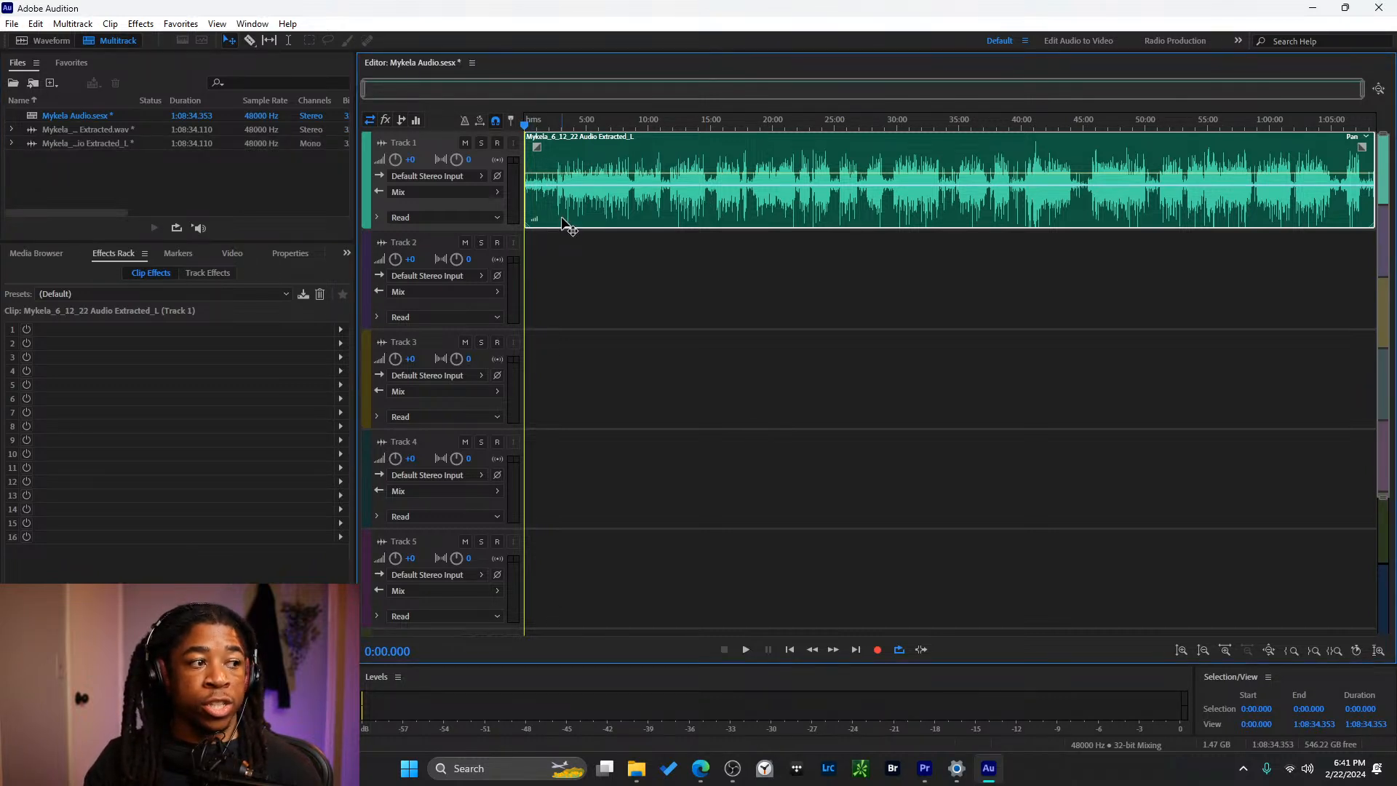
pyautogui.click(11, 24)
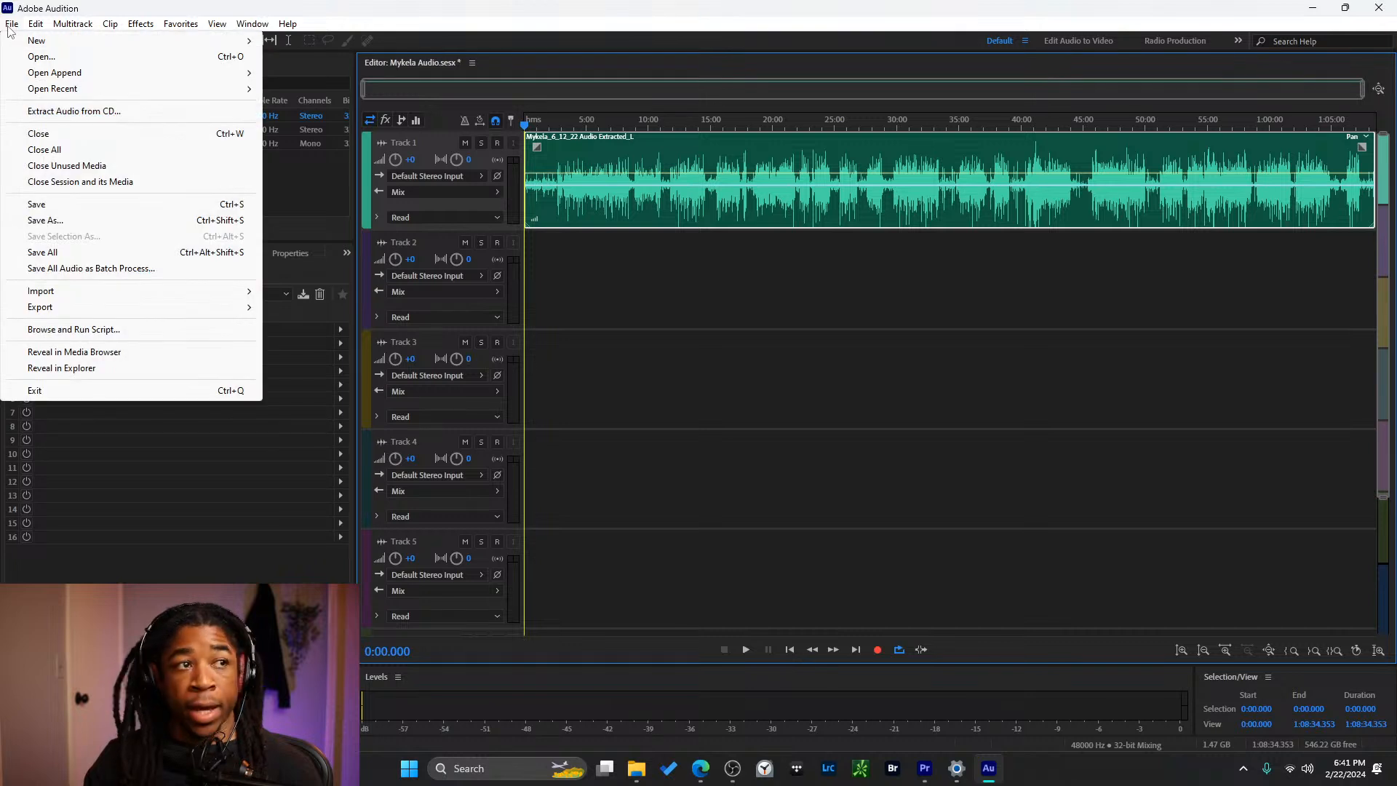
pyautogui.moveTo(178, 309)
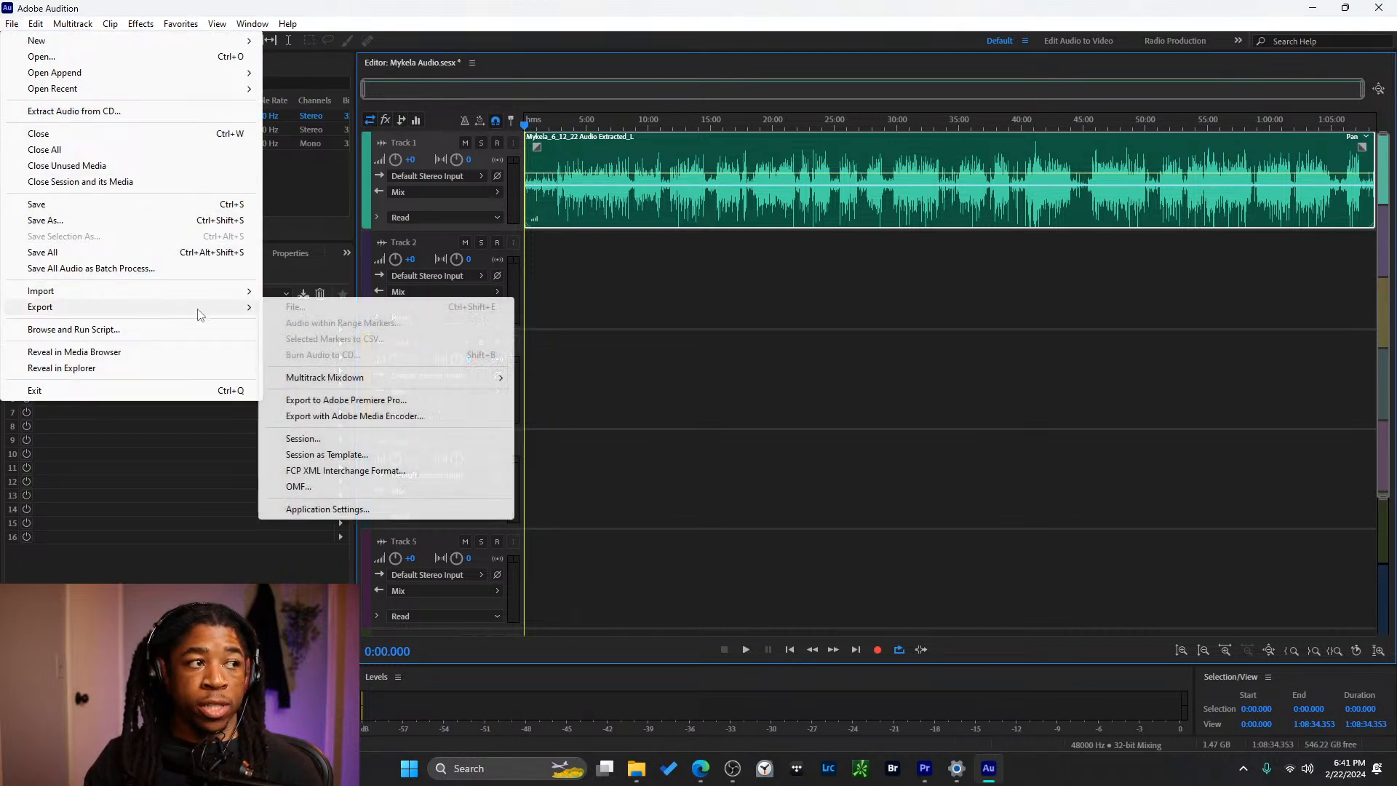
pyautogui.click(366, 401)
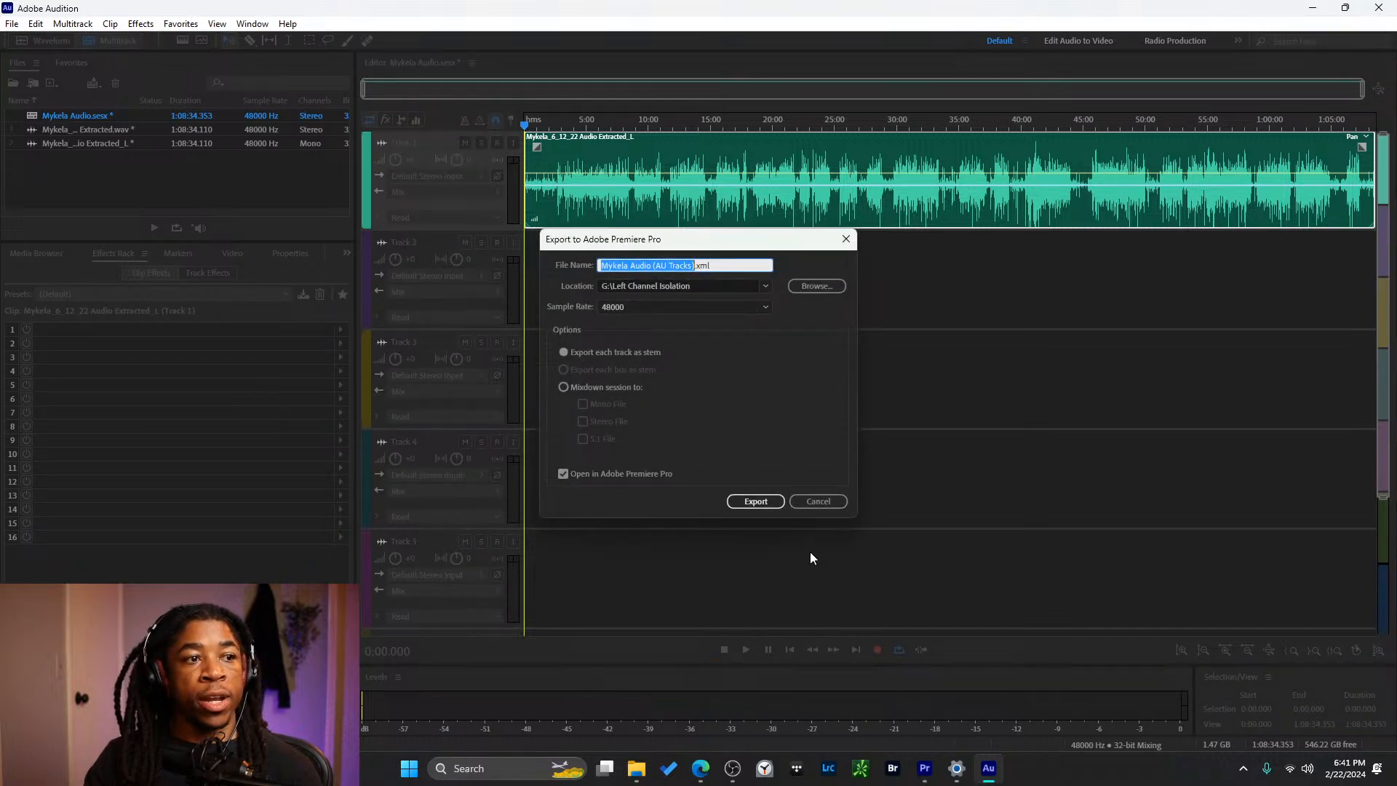
pyautogui.click(756, 502)
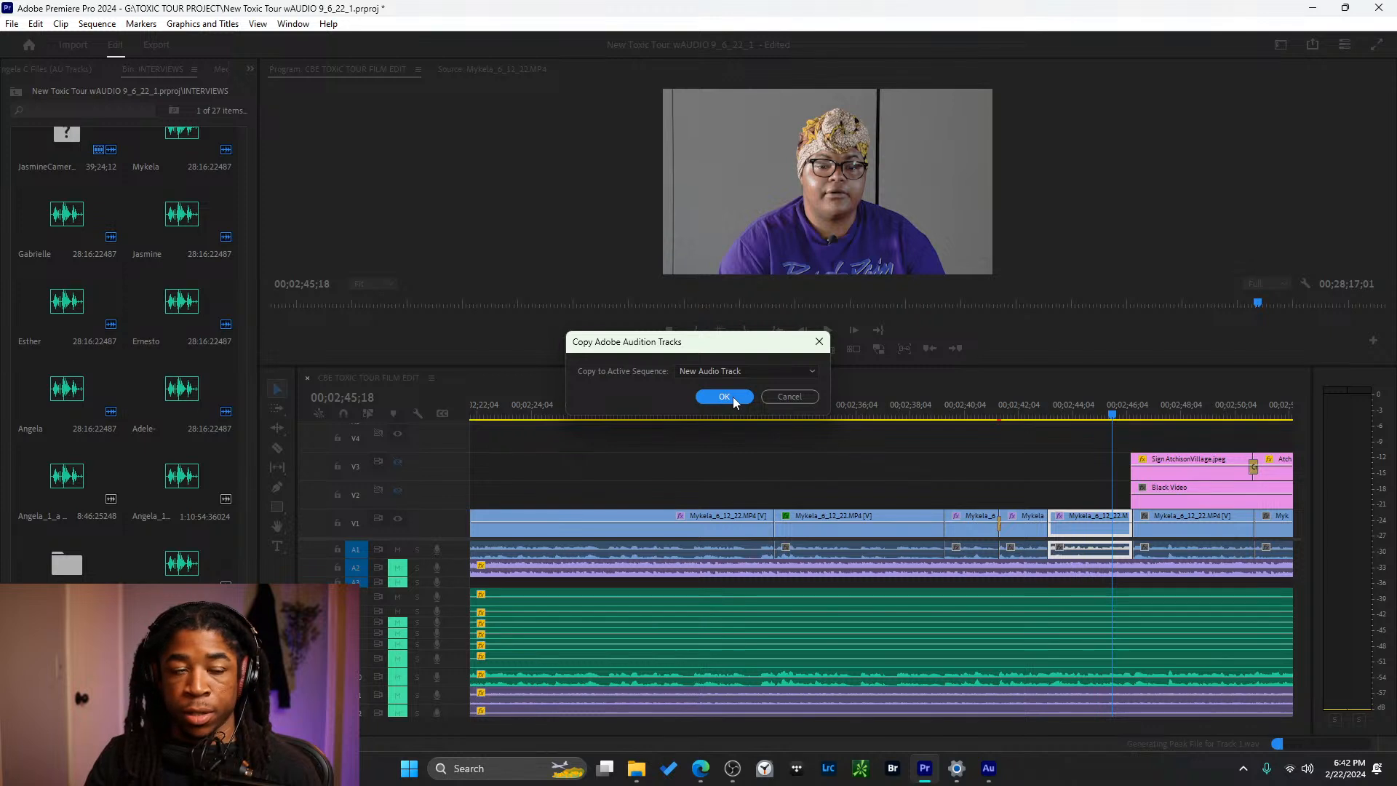
# - Copy the exported Audition track to a new audio track in the active film sequence
pyautogui.click(737, 370)
pyautogui.click(706, 586)
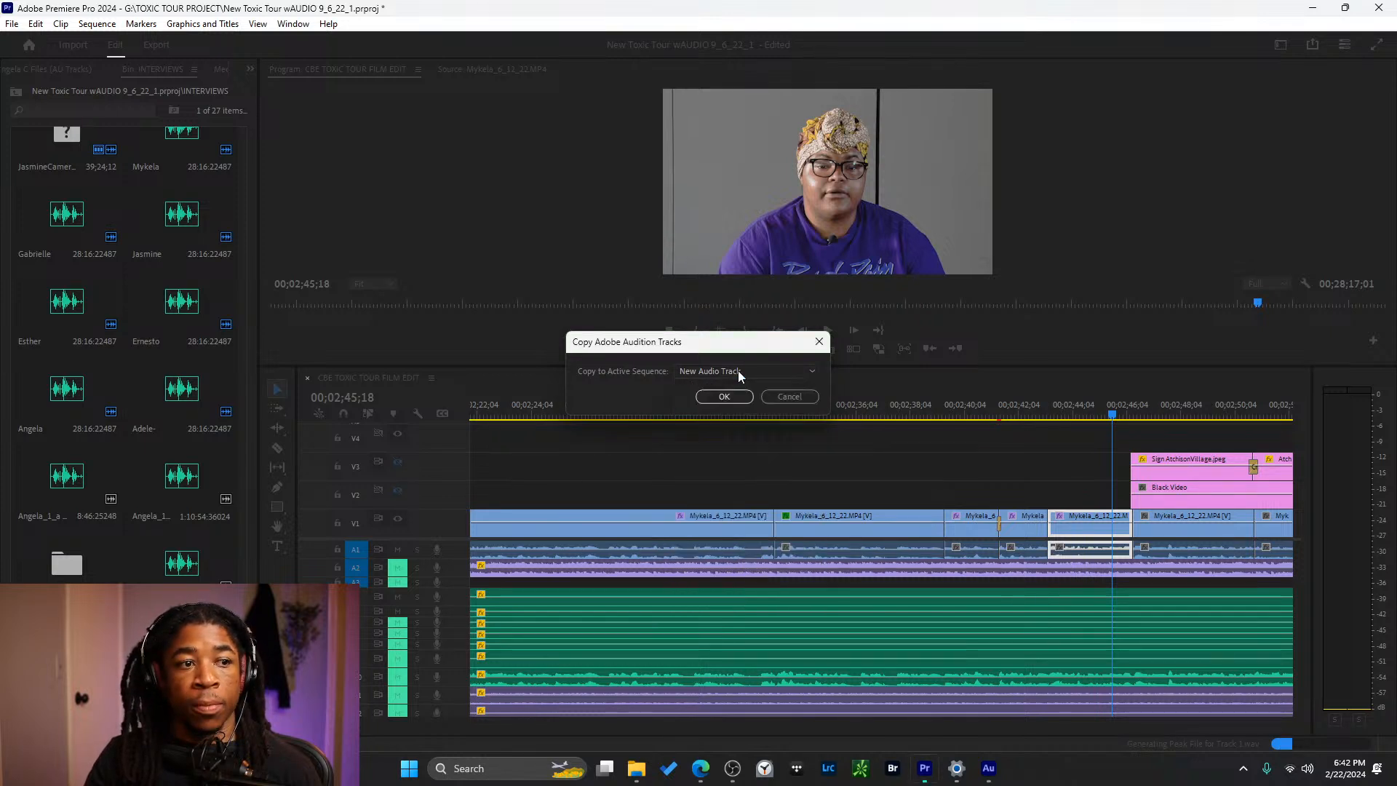
pyautogui.click(724, 397)
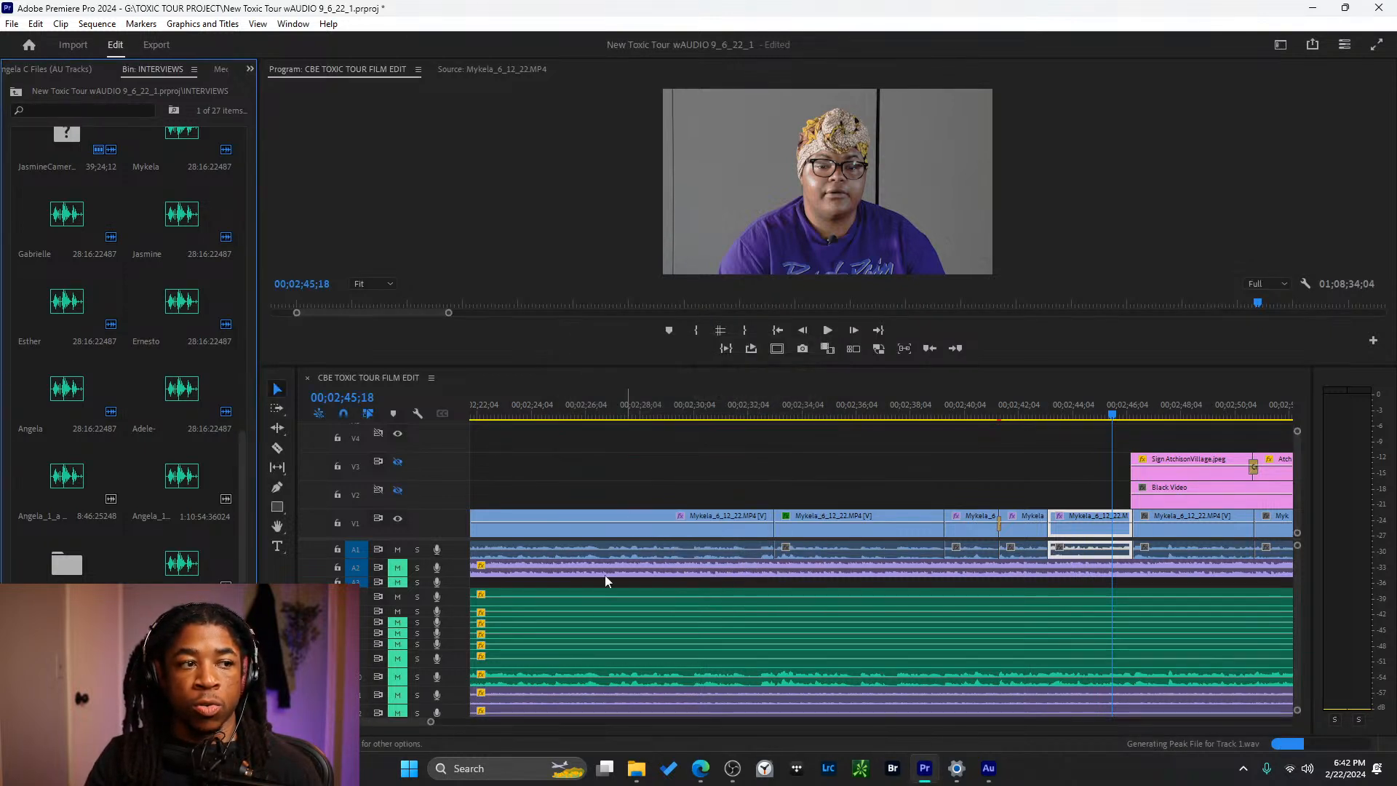
# - Delete the newly copied Audition audio clip from the lowest track of the film sequence
pyautogui.moveTo(451, 538); pyautogui.dragTo(462, 477)
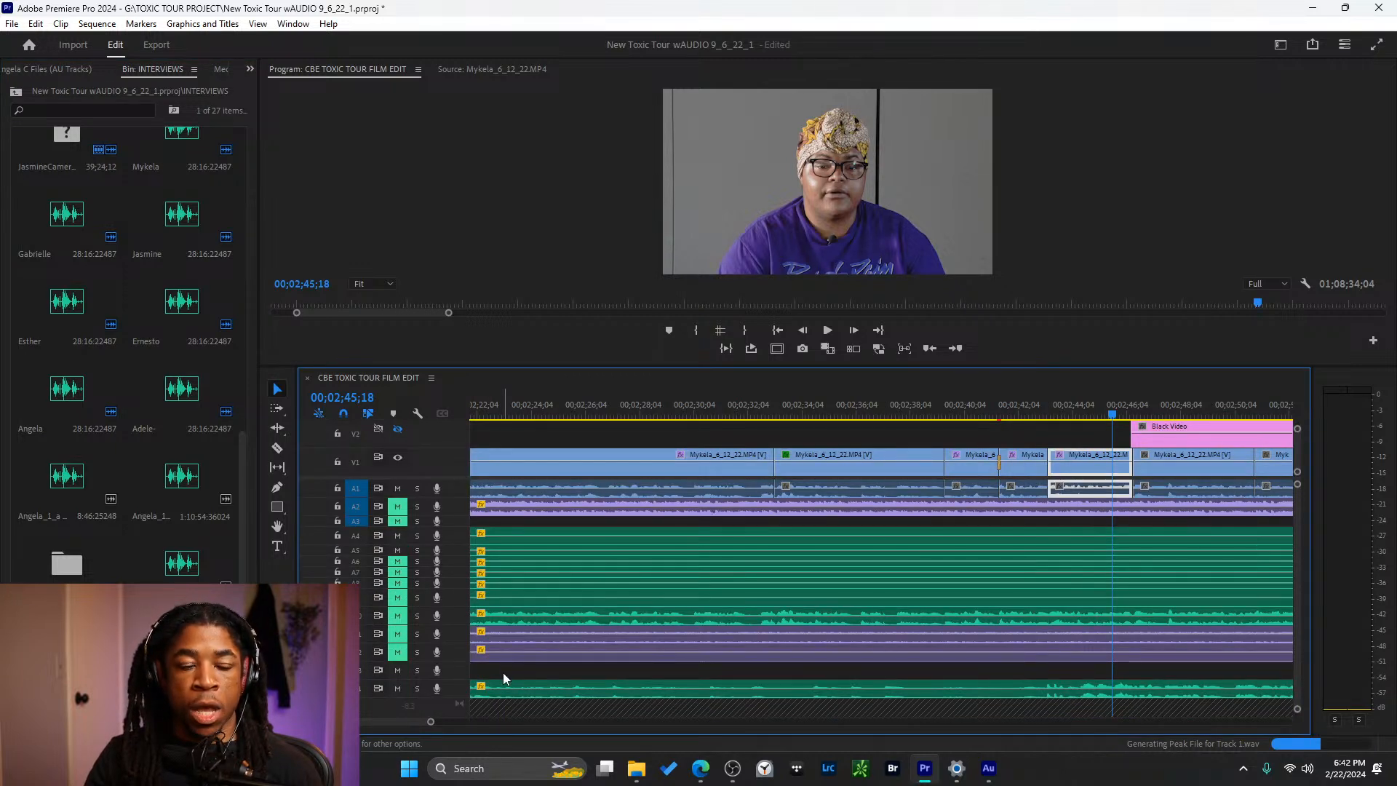
pyautogui.click(509, 691)
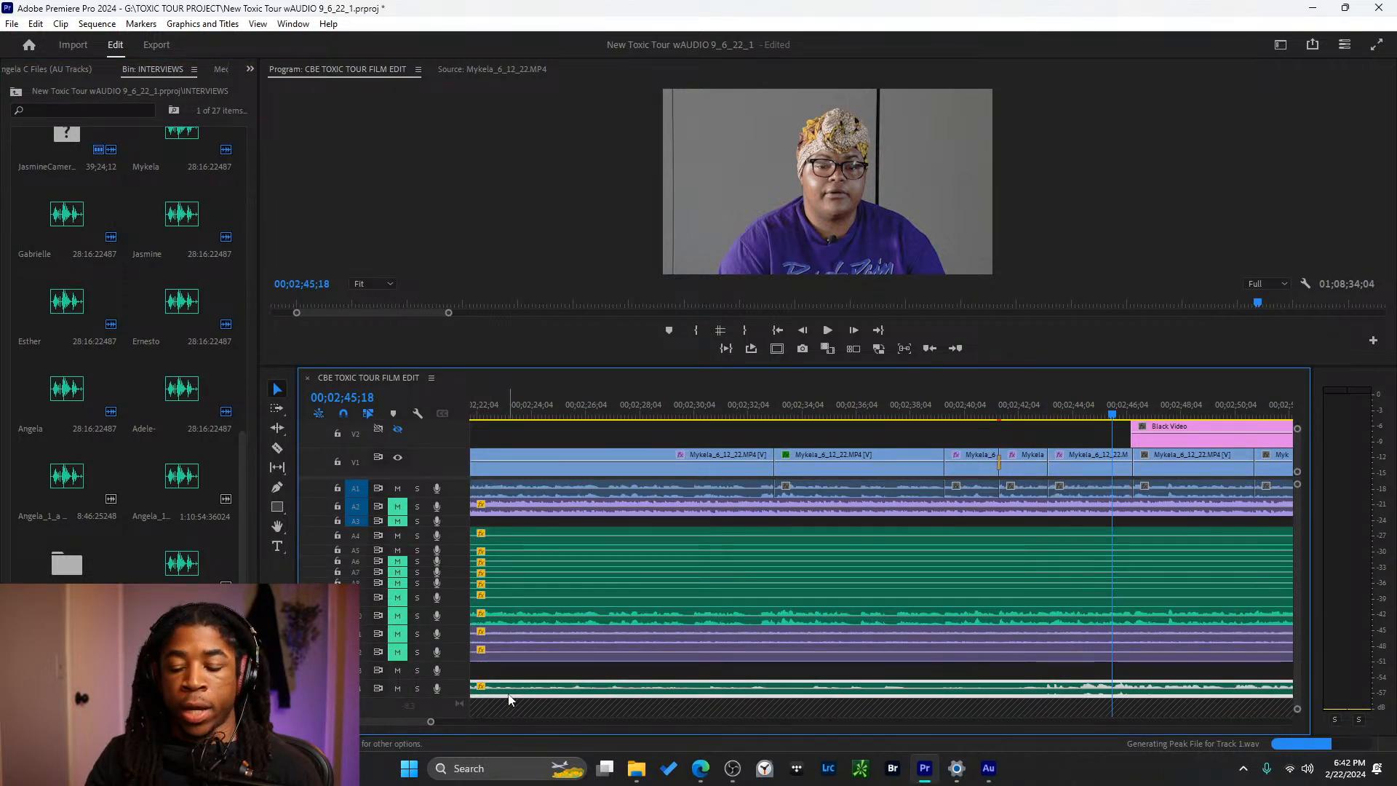
pyautogui.press('Delete')
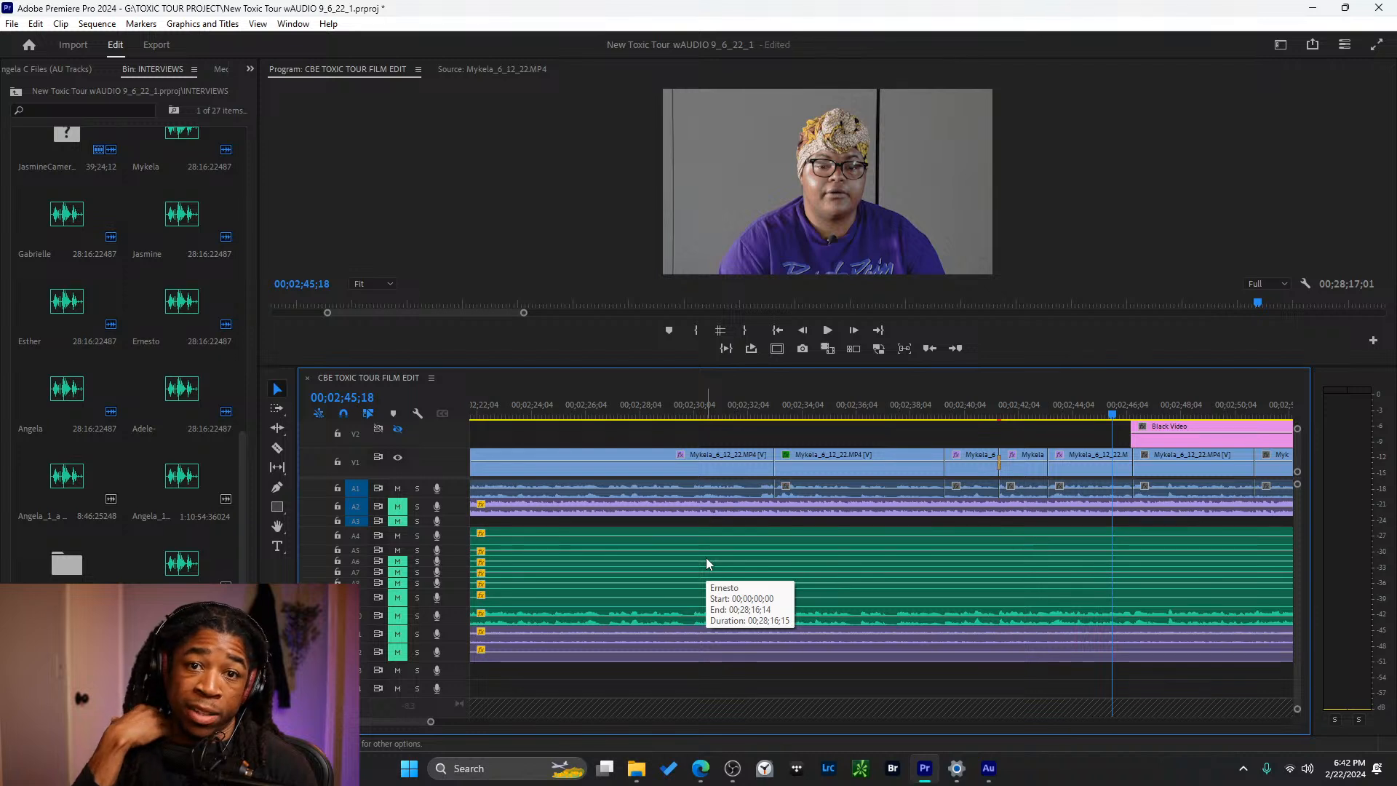
# - Open the exported Audition sequence from the speaker's AU Tracks bin inside the INTERVIEWS bin
pyautogui.click(125, 640)
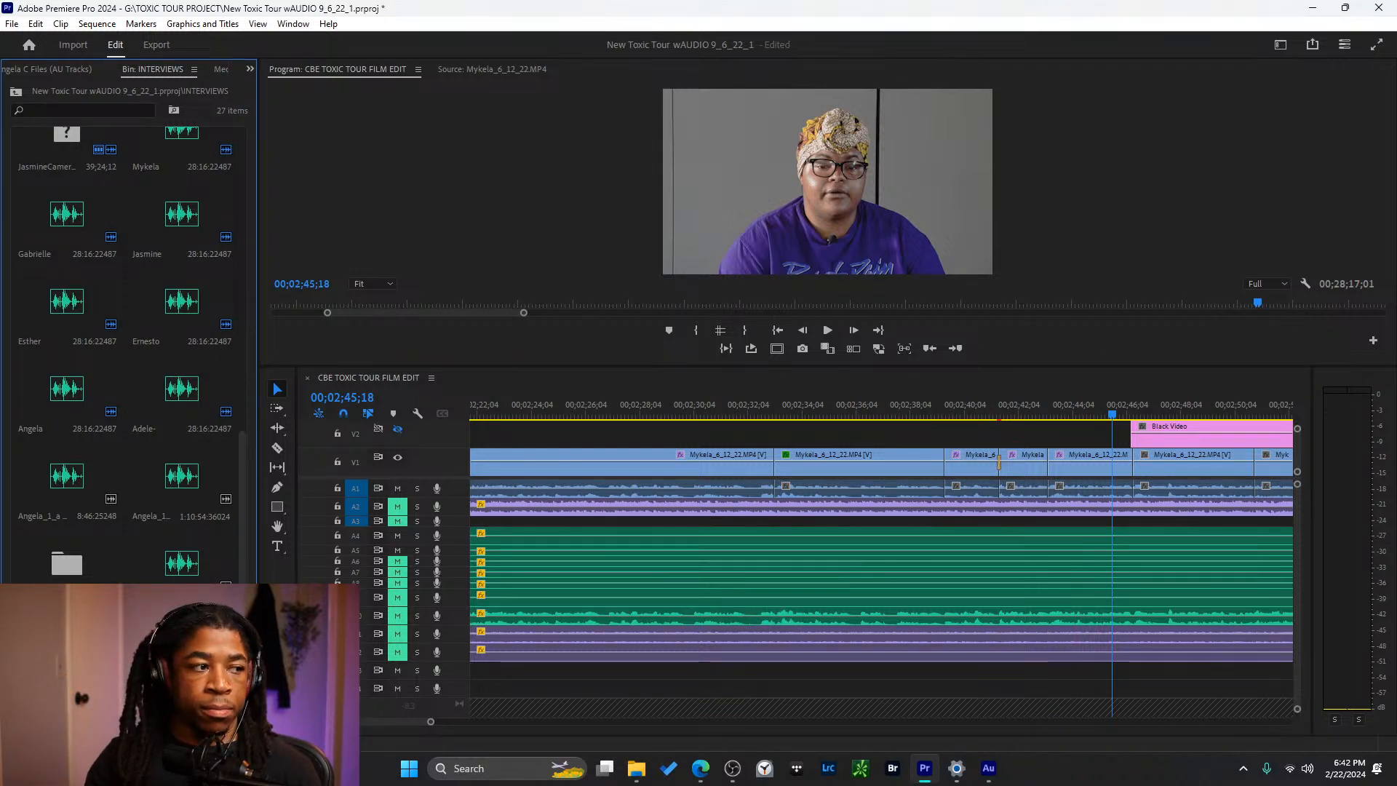
pyautogui.doubleClick(67, 647)
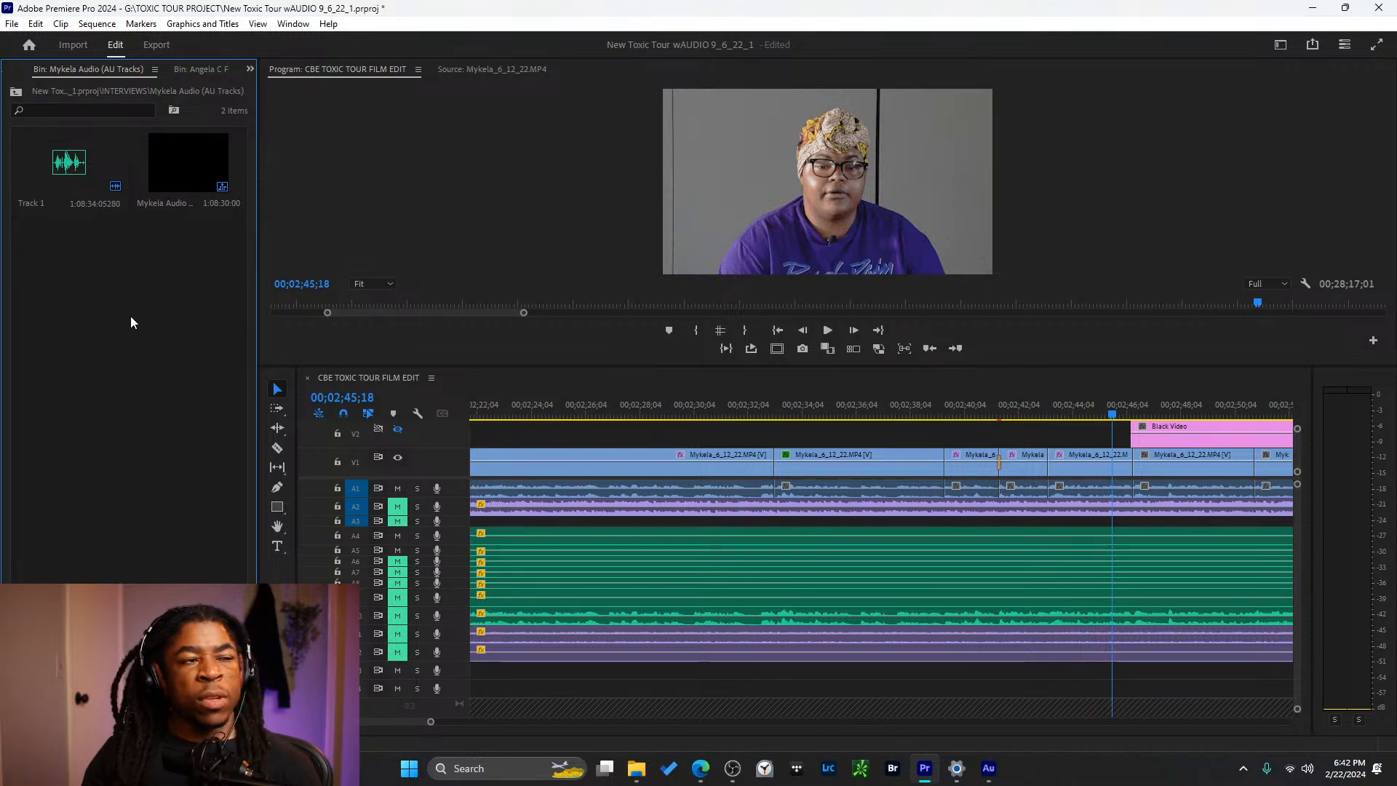
pyautogui.doubleClick(167, 172)
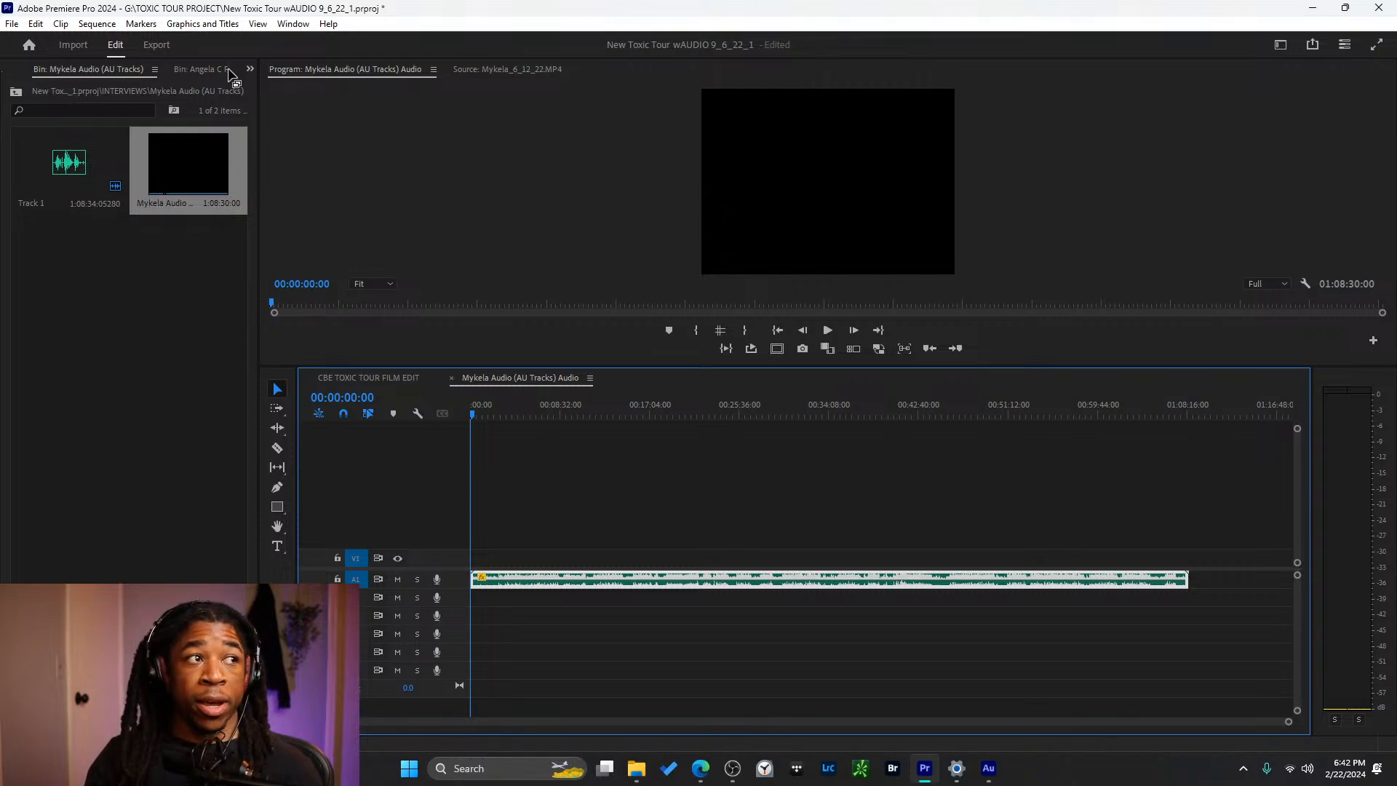
# - Place the purple-shirt speaker's interview video from the INTERVIEWS bin at the start of the sequence, with its camera audio on the second audio track
pyautogui.click(250, 68)
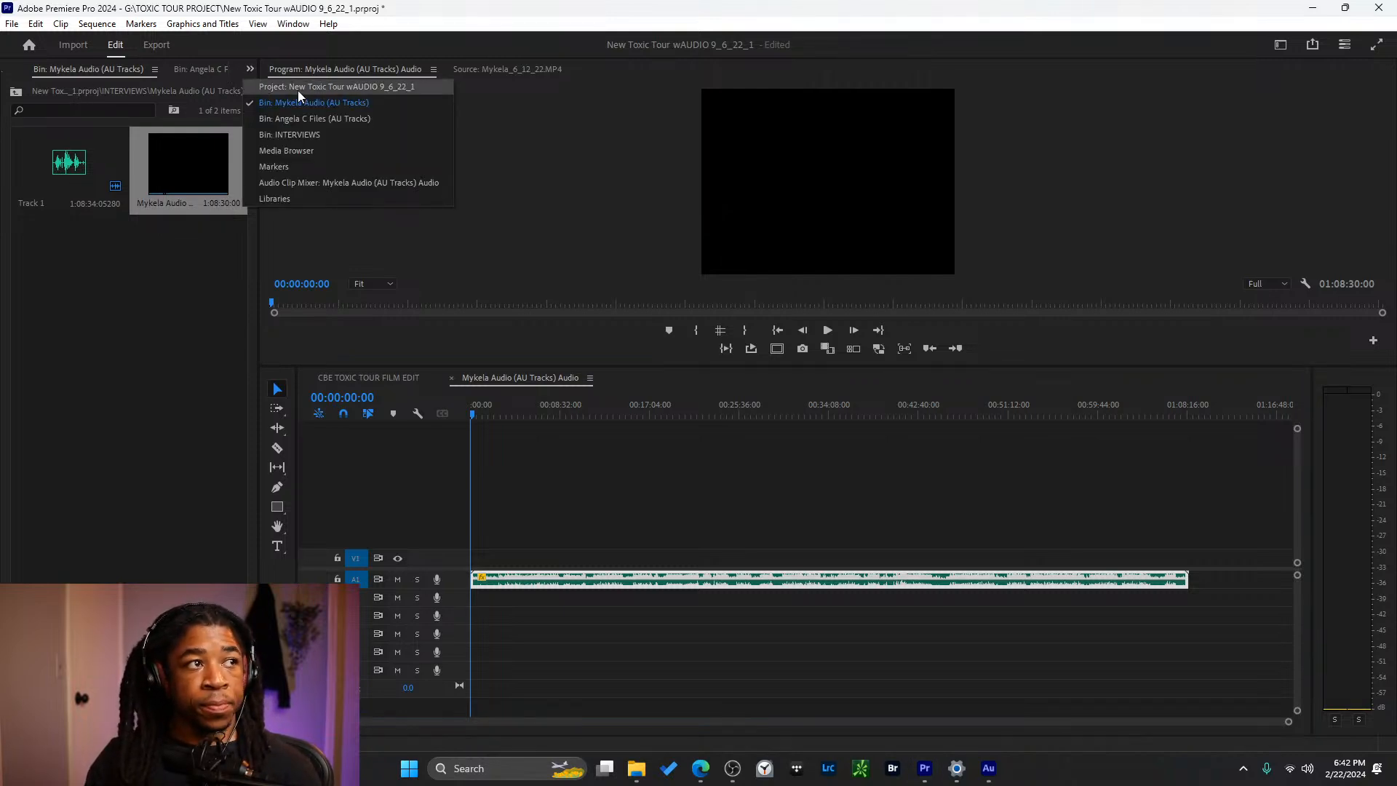
pyautogui.click(299, 88)
pyautogui.click(249, 69)
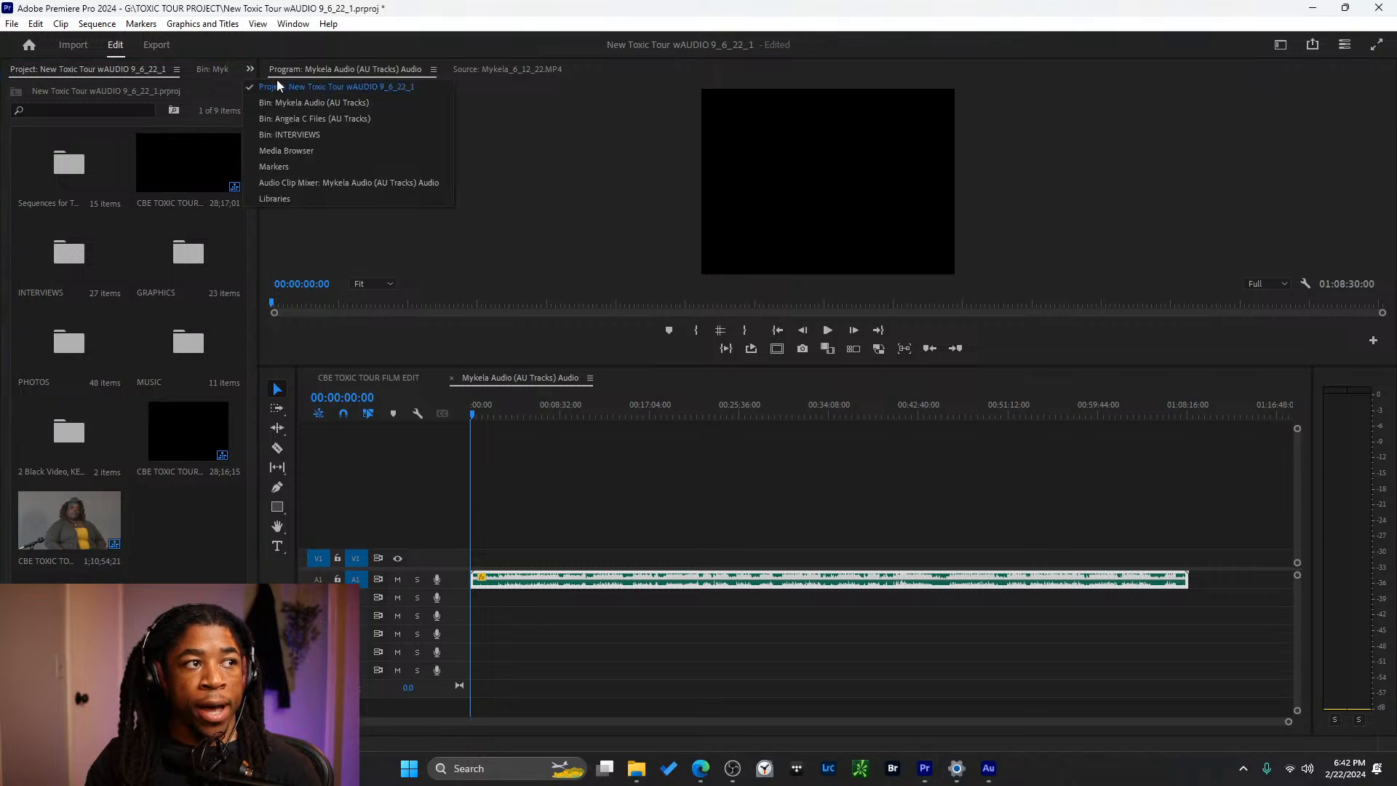
pyautogui.click(316, 135)
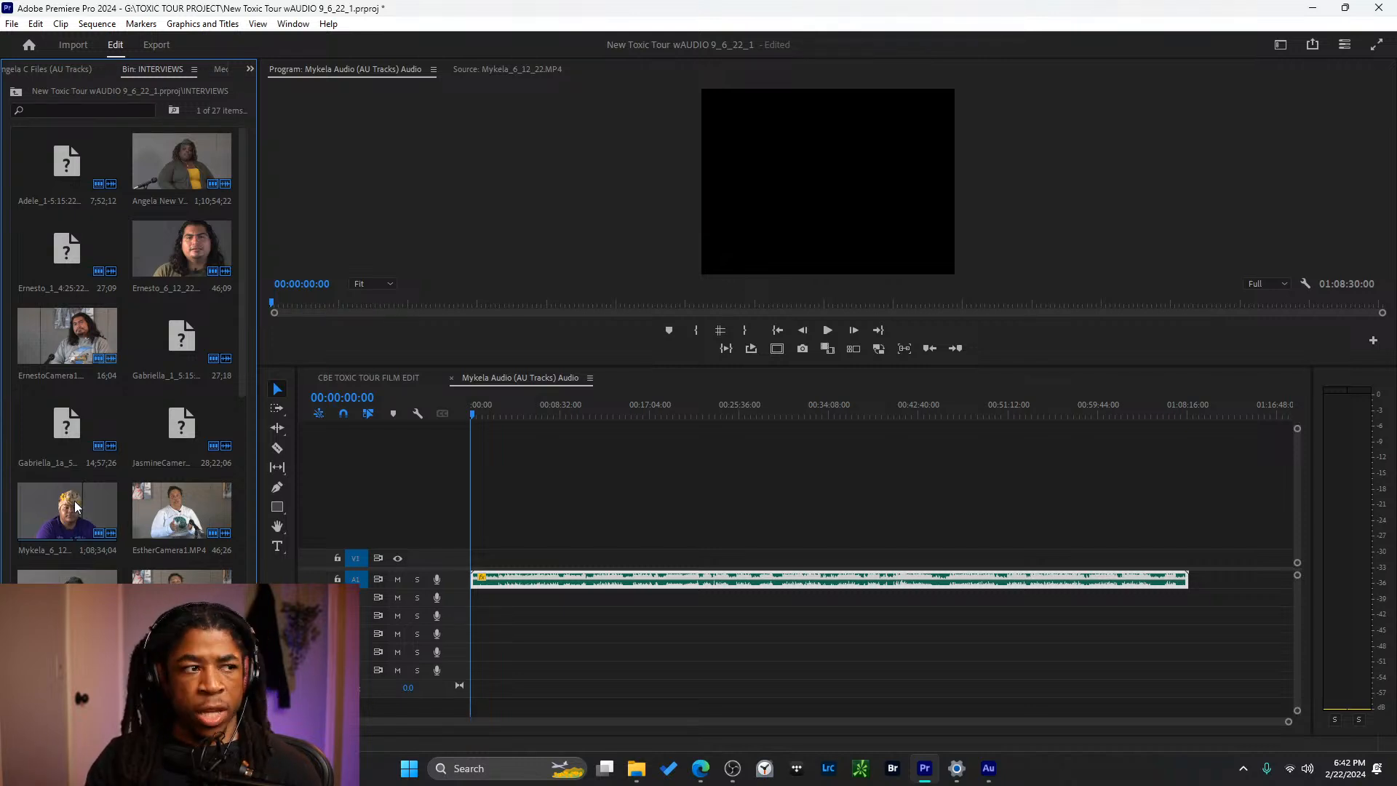
pyautogui.click(75, 507)
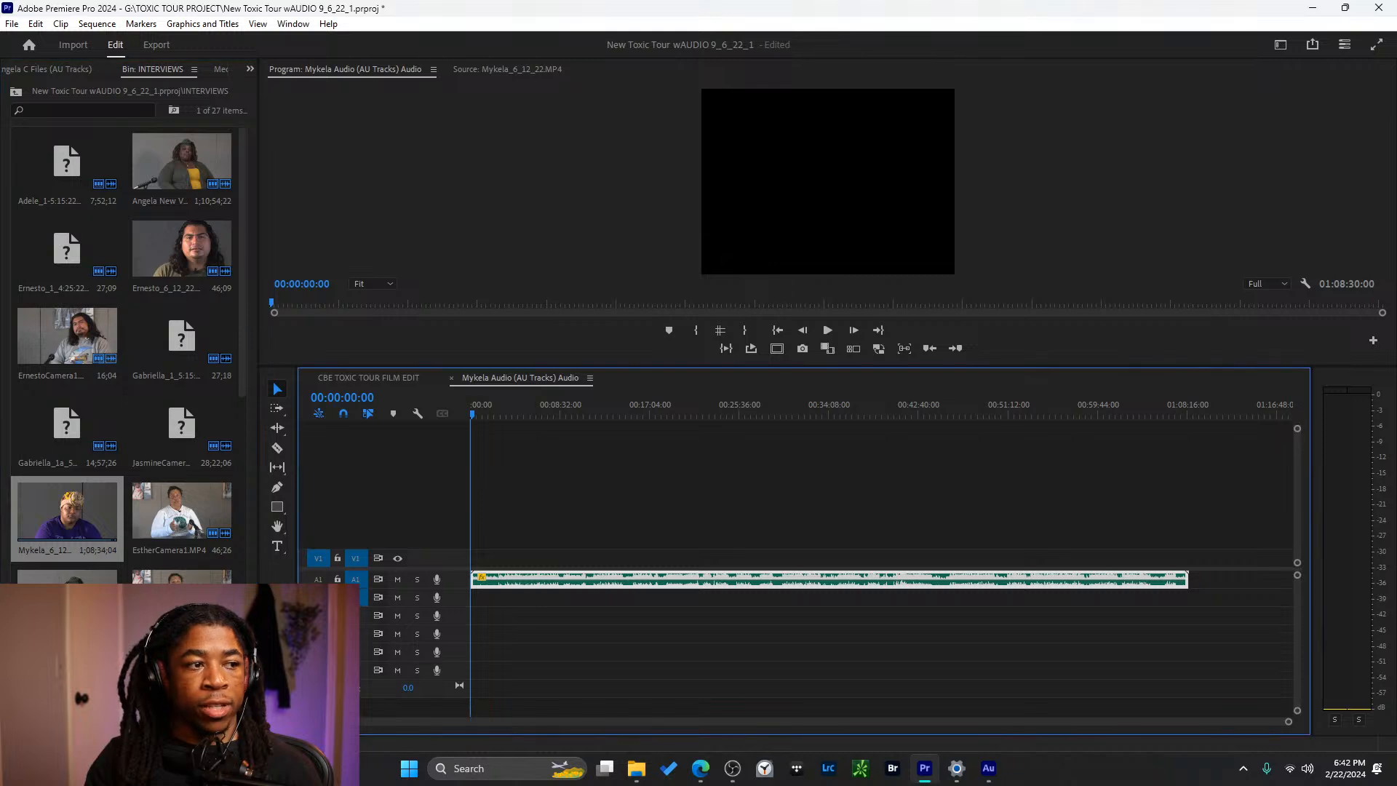
pyautogui.click(357, 580)
pyautogui.moveTo(88, 527)
pyautogui.mouseDown()
pyautogui.moveTo(206, 519)
pyautogui.moveTo(492, 583)
pyautogui.moveTo(85, 524)
pyautogui.mouseUp()
pyautogui.click(172, 513)
pyautogui.doubleClick(87, 517)
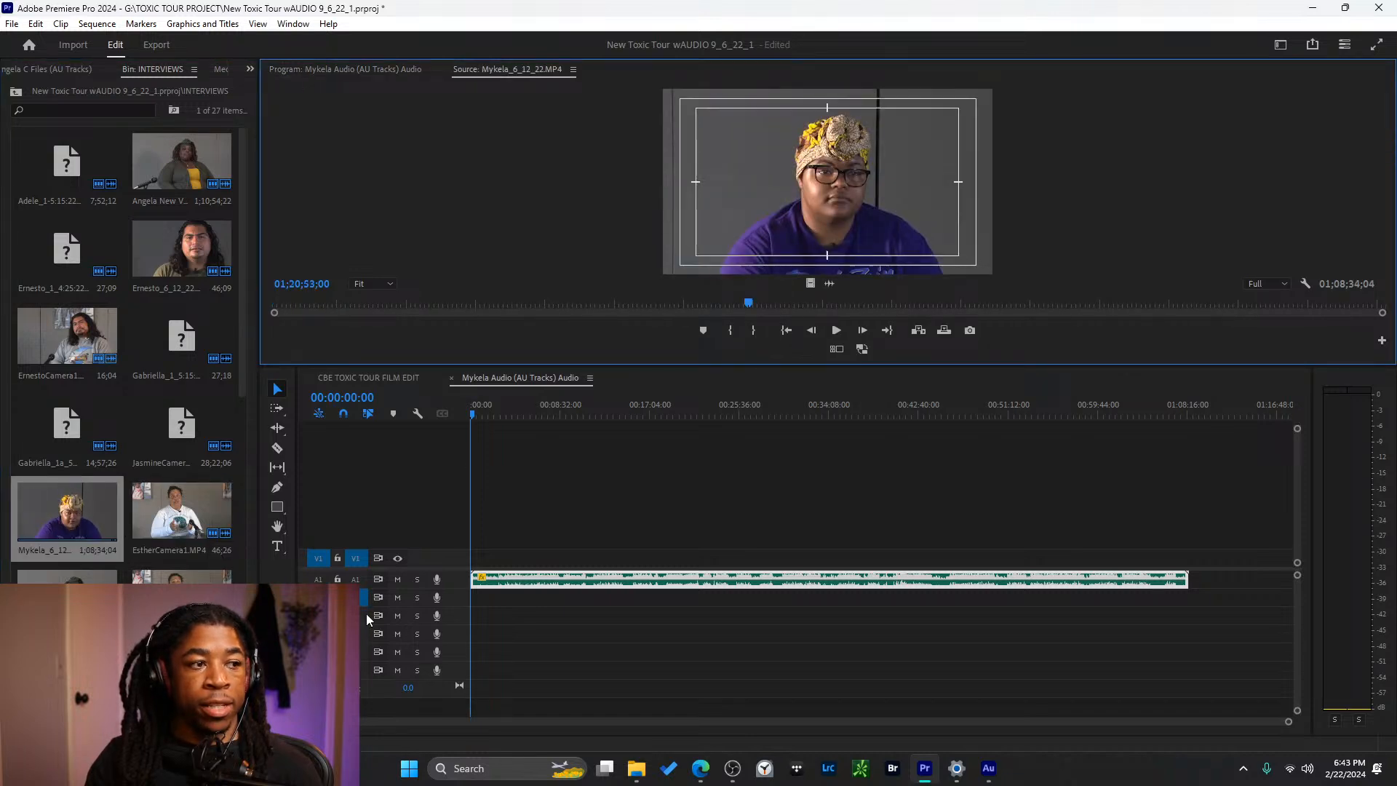
pyautogui.click(325, 570)
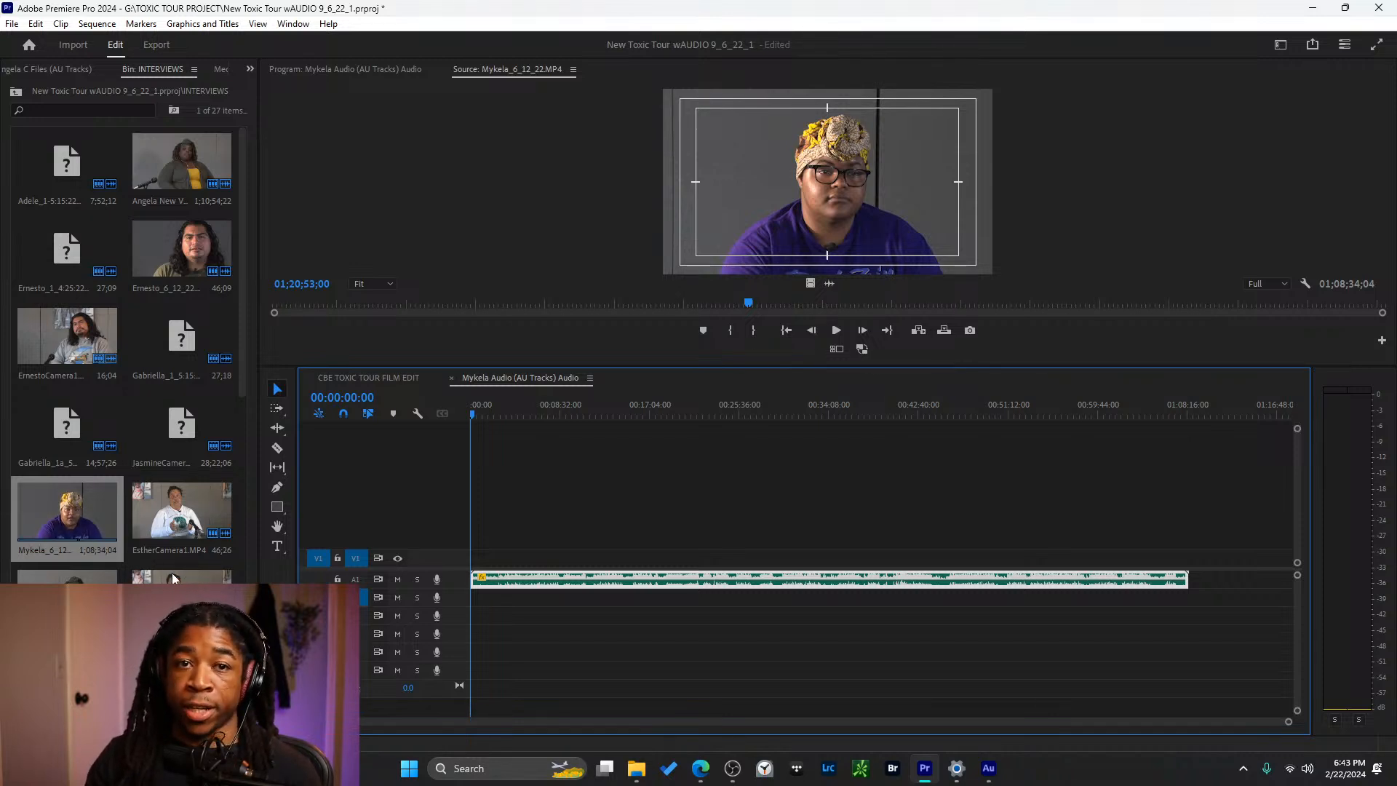
pyautogui.moveTo(72, 509); pyautogui.dragTo(478, 575)
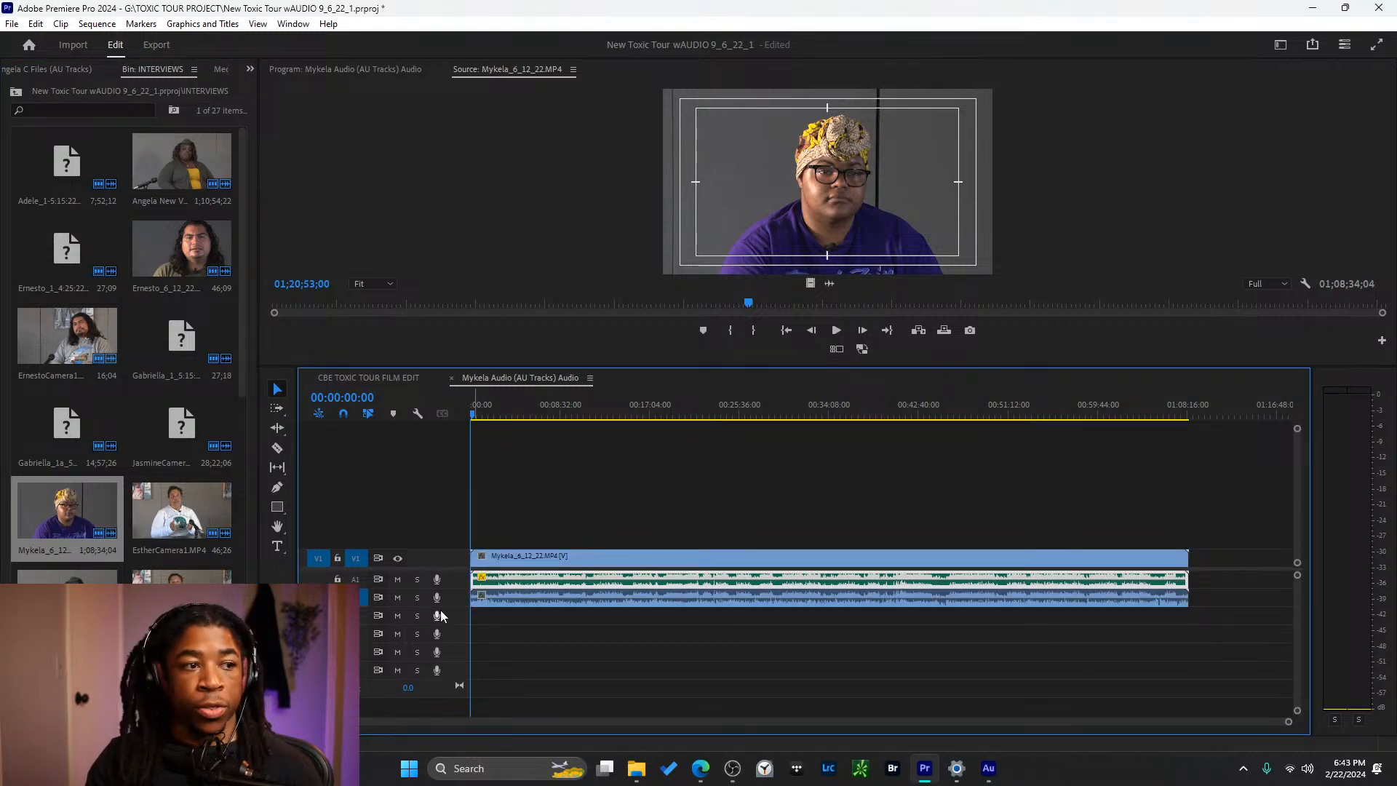
# - Mute the camera audio track and play parts of the sequence to check the cleaned audio against the video
pyautogui.click(397, 597)
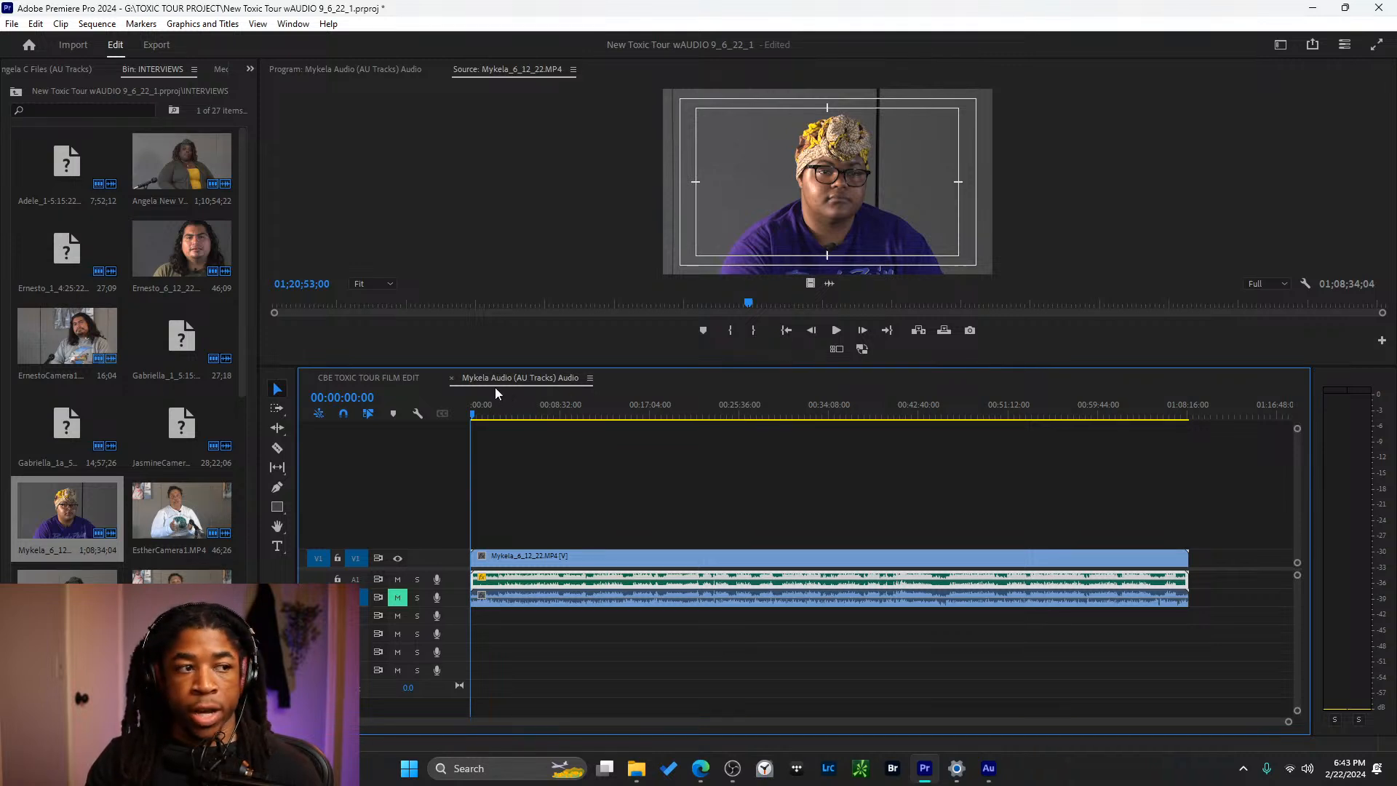
pyautogui.click(518, 412)
pyautogui.press('space')
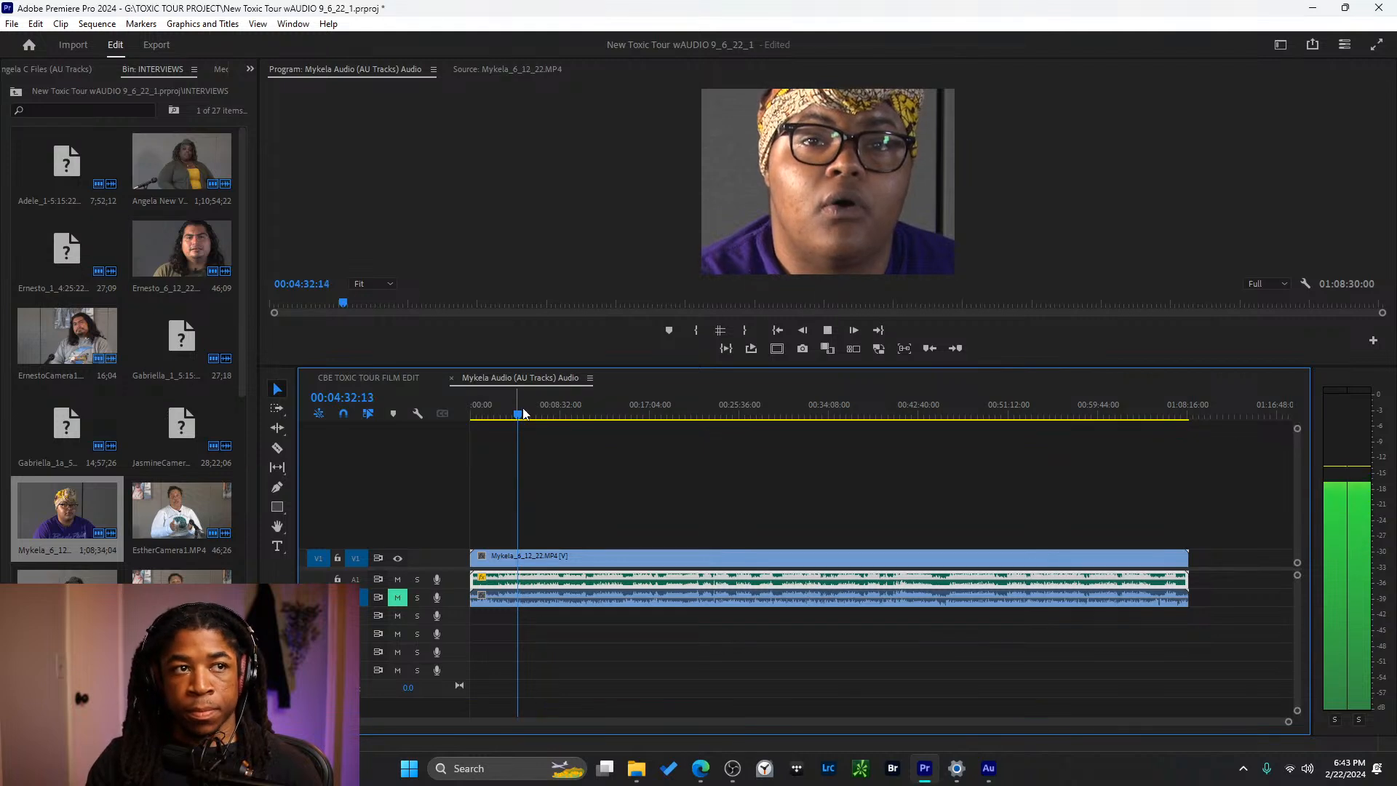
pyautogui.moveTo(553, 412); pyautogui.dragTo(505, 464)
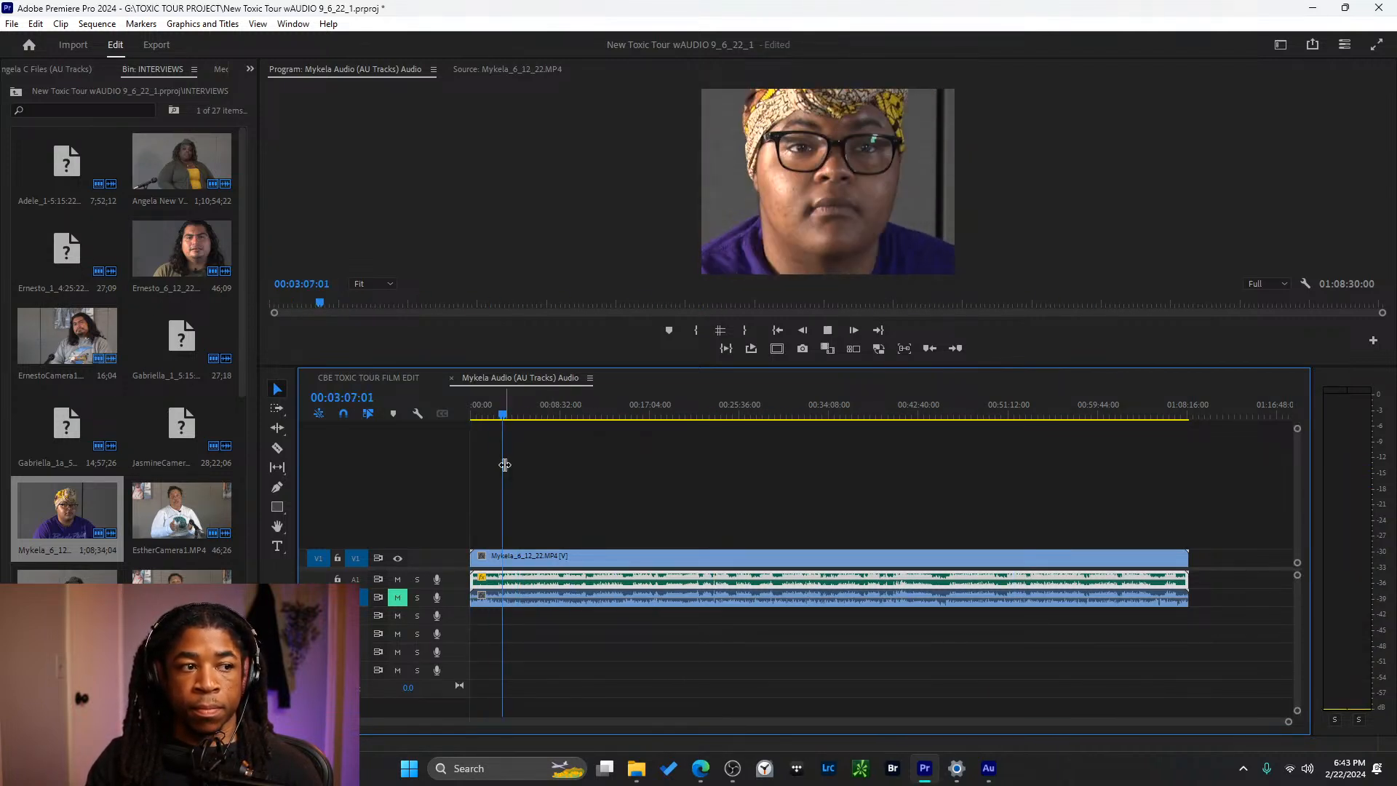
pyautogui.press('space')
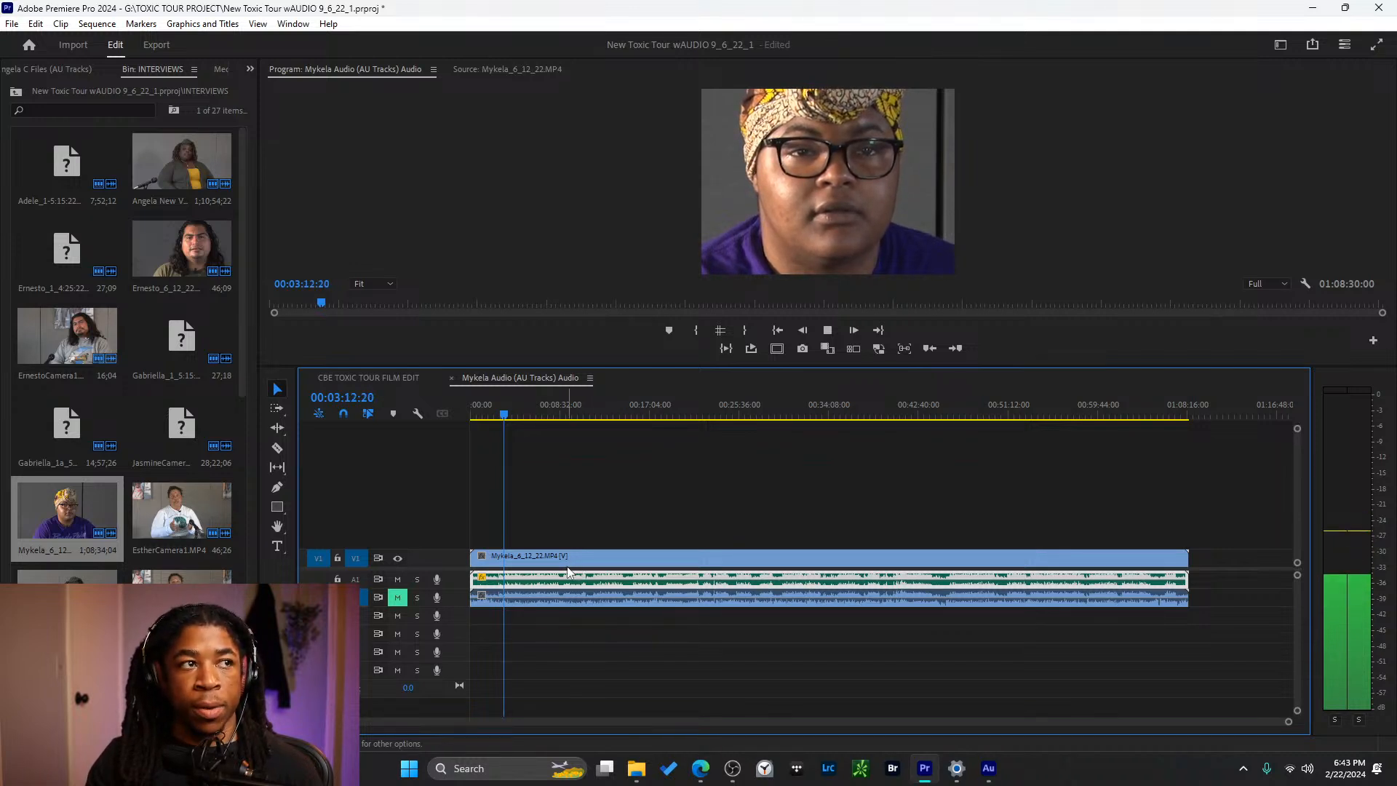
# - Compare the interview clip's framing with the CBE TOXIC TOUR FILM EDIT sequence
pyautogui.click(399, 376)
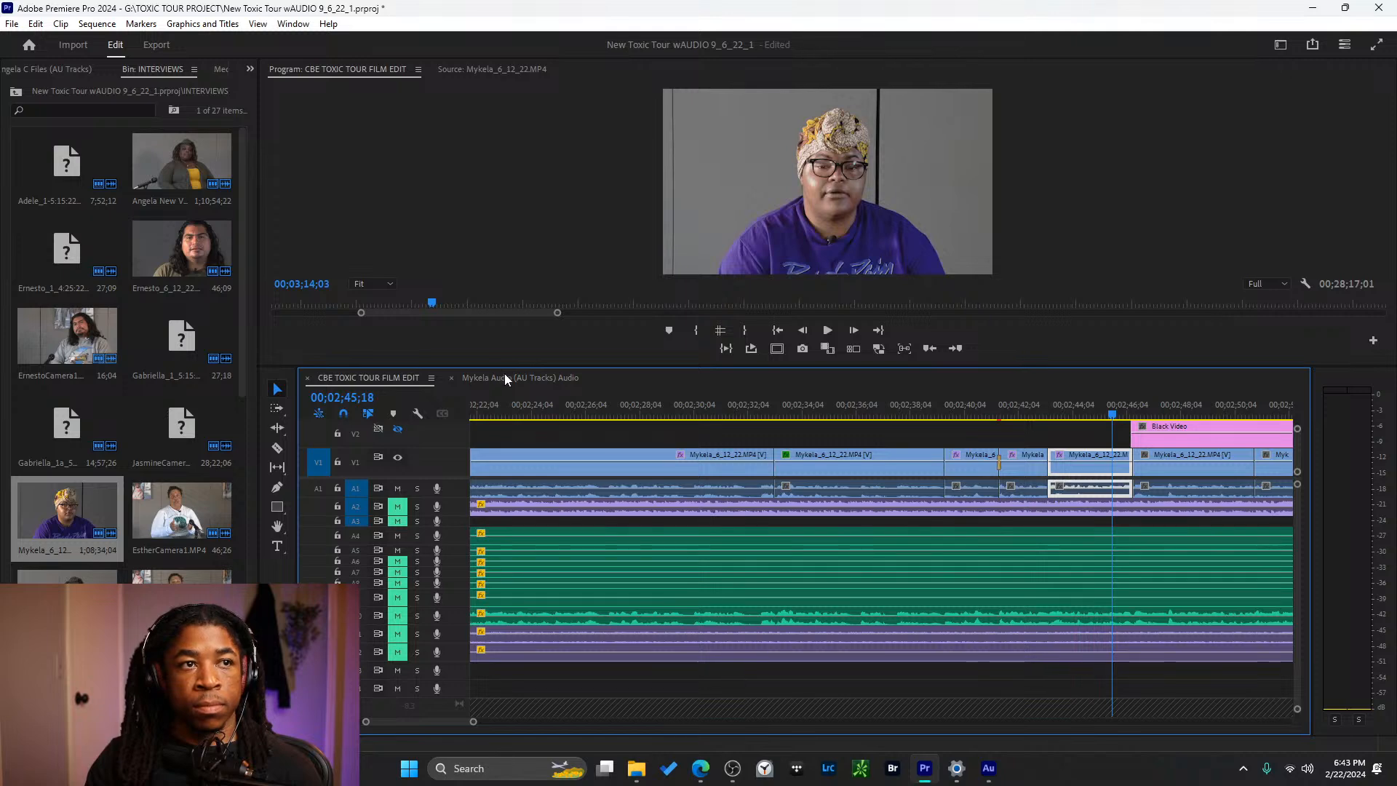
pyautogui.click(513, 377)
pyautogui.click(612, 553)
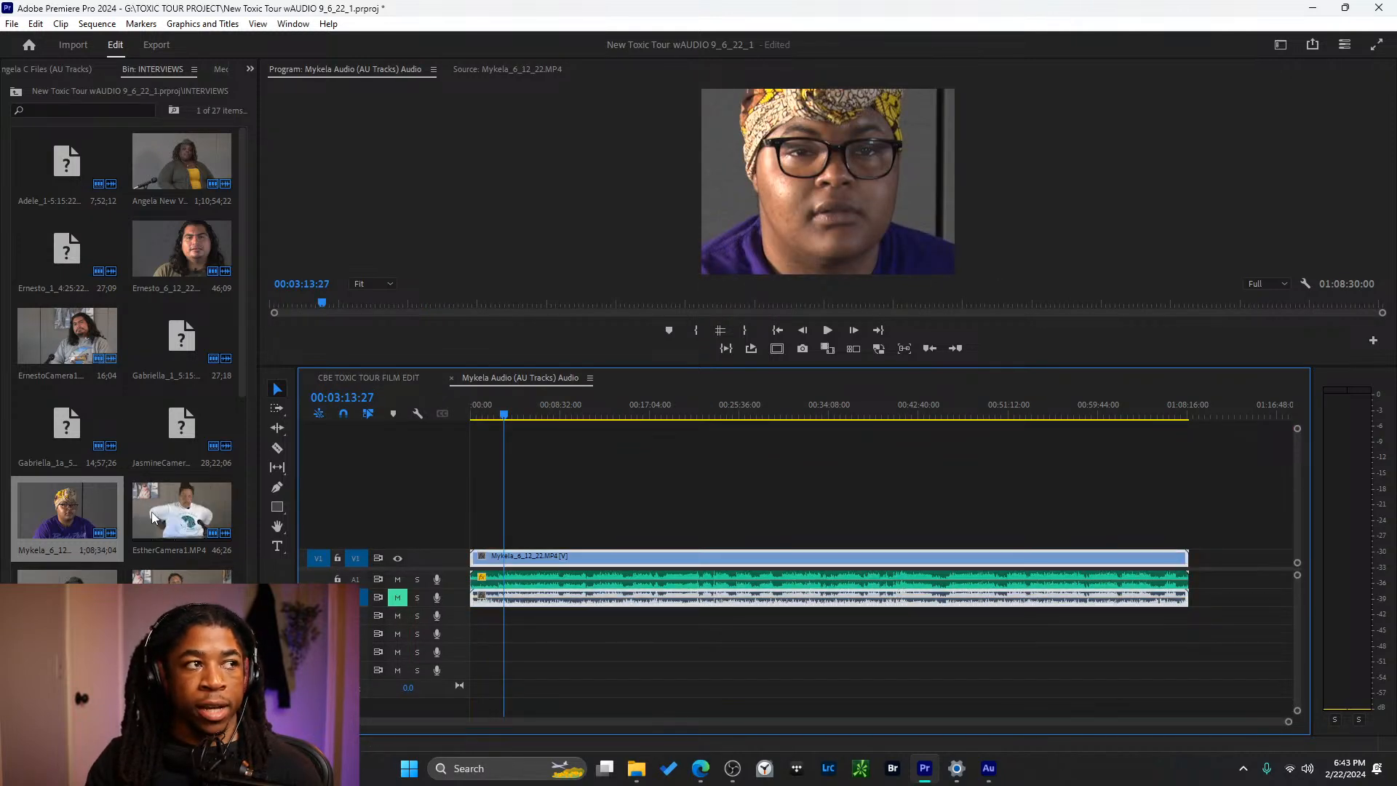
# - Open the Sequence Settings of the exported audio sequence from the speaker's AU Tracks bin
pyautogui.scroll(-5, 152, 512)
pyautogui.click(70, 574)
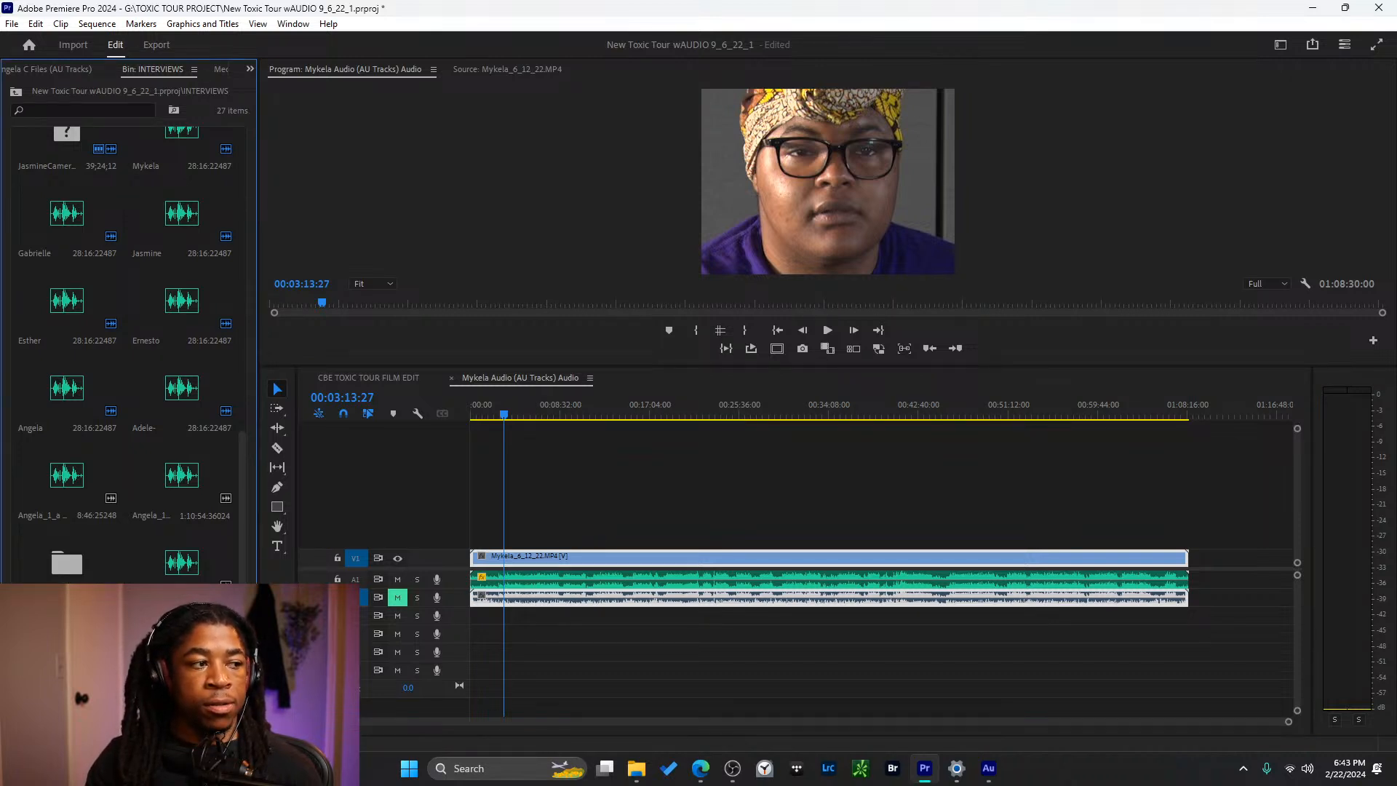
pyautogui.doubleClick(66, 564)
pyautogui.rightClick(202, 166)
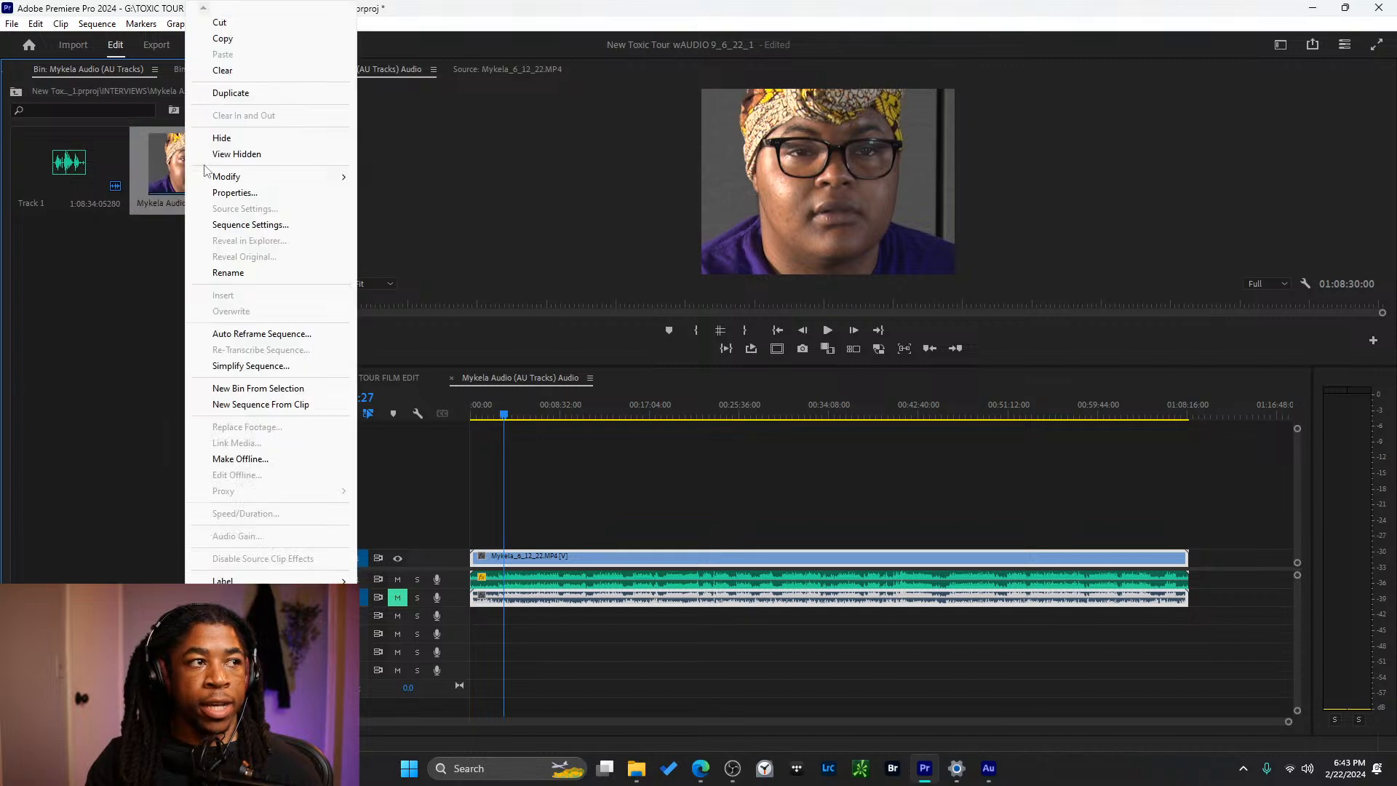
pyautogui.click(161, 311)
pyautogui.rightClick(174, 161)
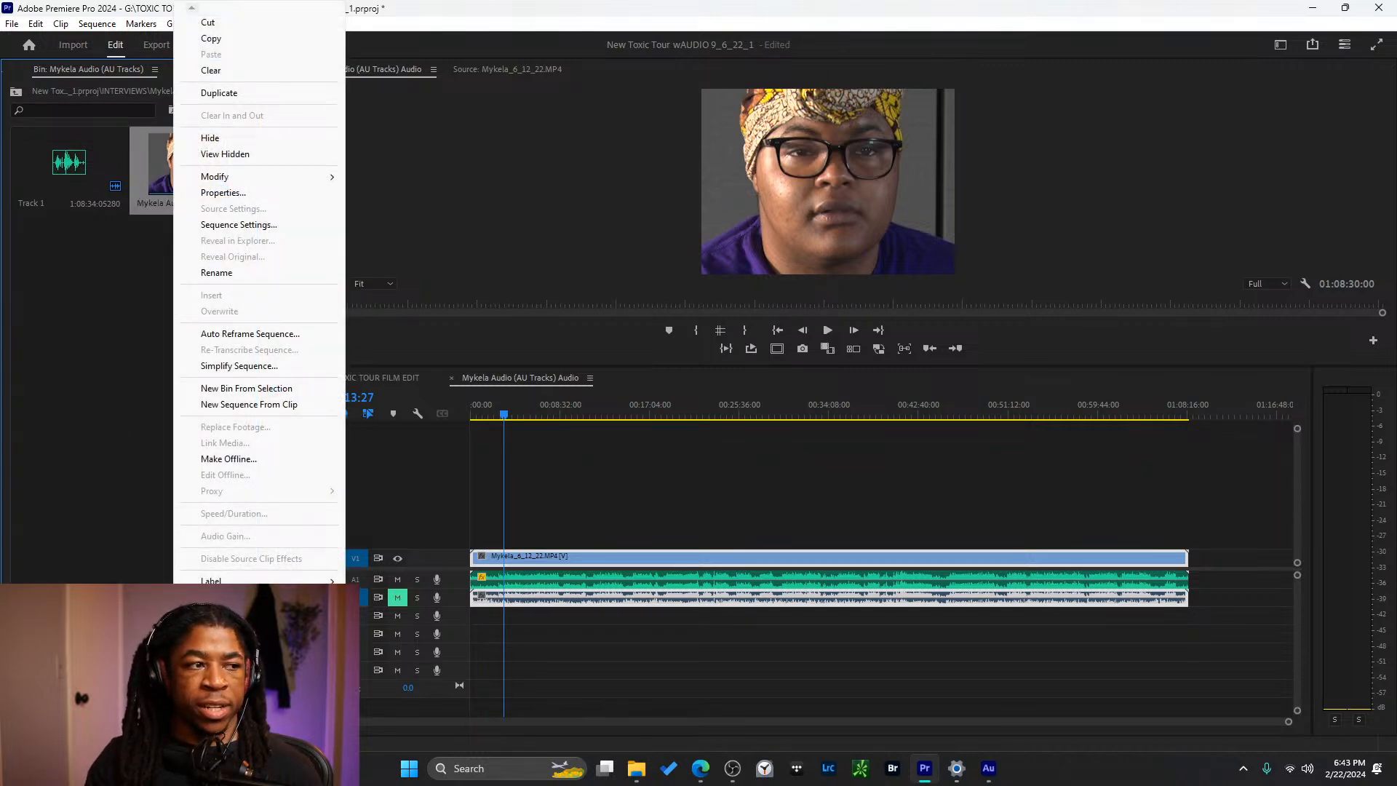
pyautogui.click(256, 225)
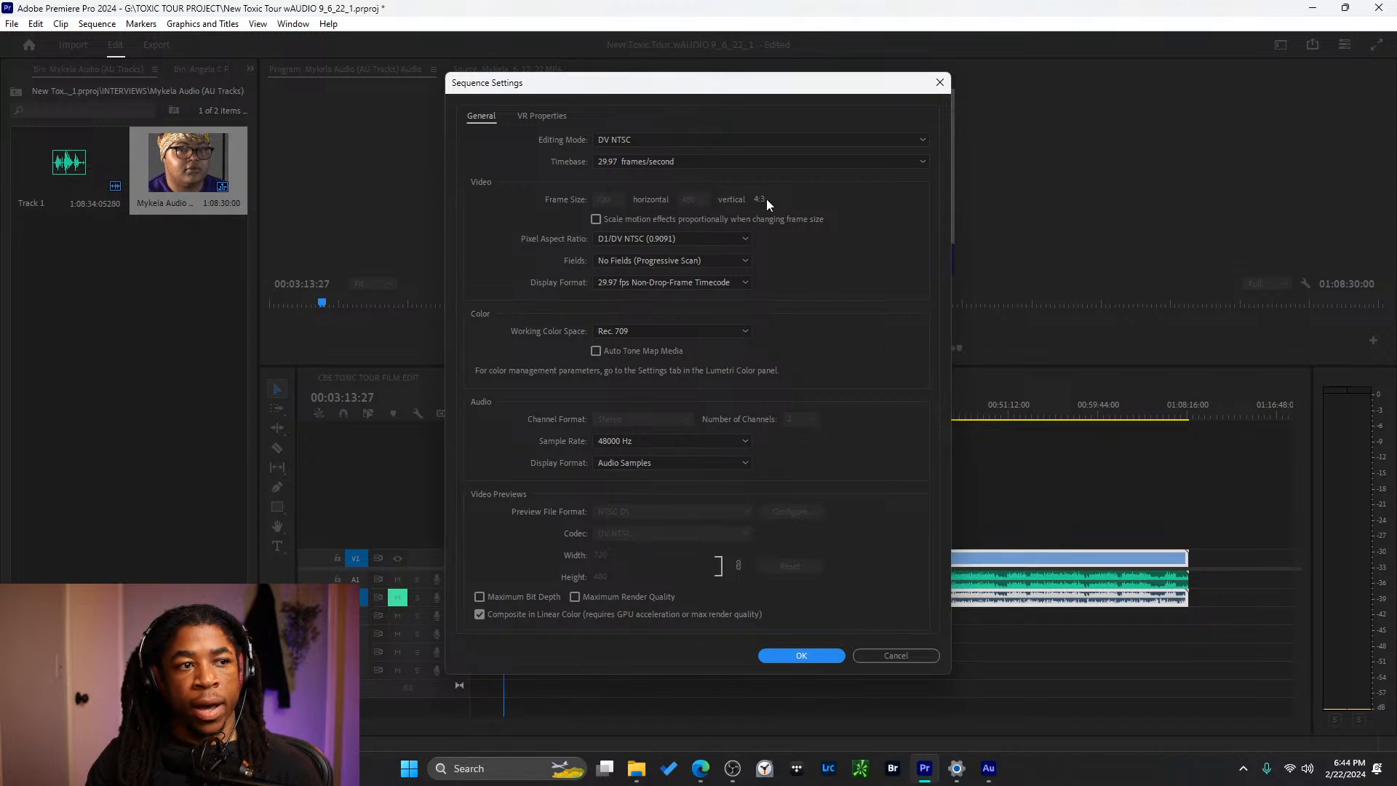
pyautogui.click(536, 118)
pyautogui.click(500, 115)
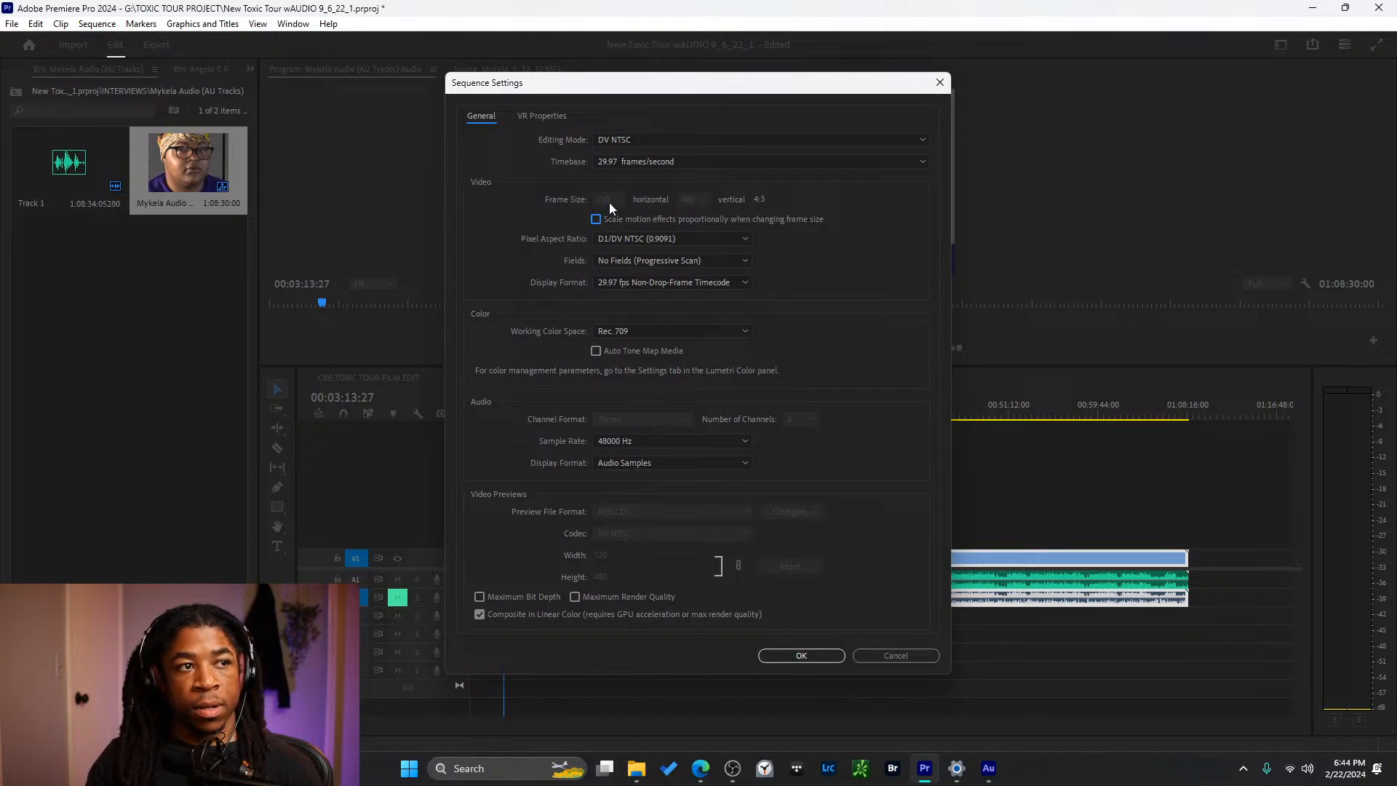
# - Set the sequence's editing mode to Custom with a 1920 by 1080 frame size, accepting deletion of its preview files
pyautogui.click(678, 139)
pyautogui.scroll(4, 687, 291)
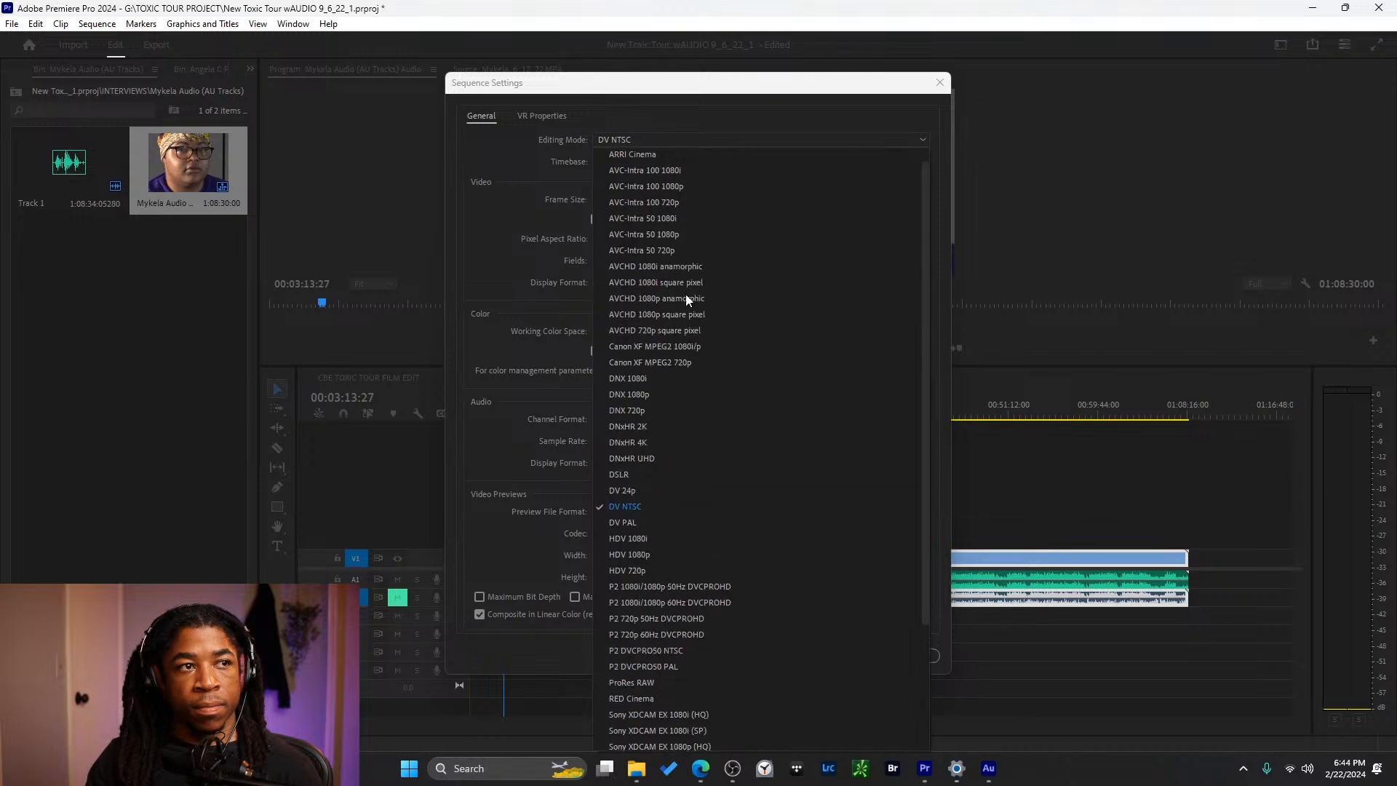
pyautogui.click(662, 151)
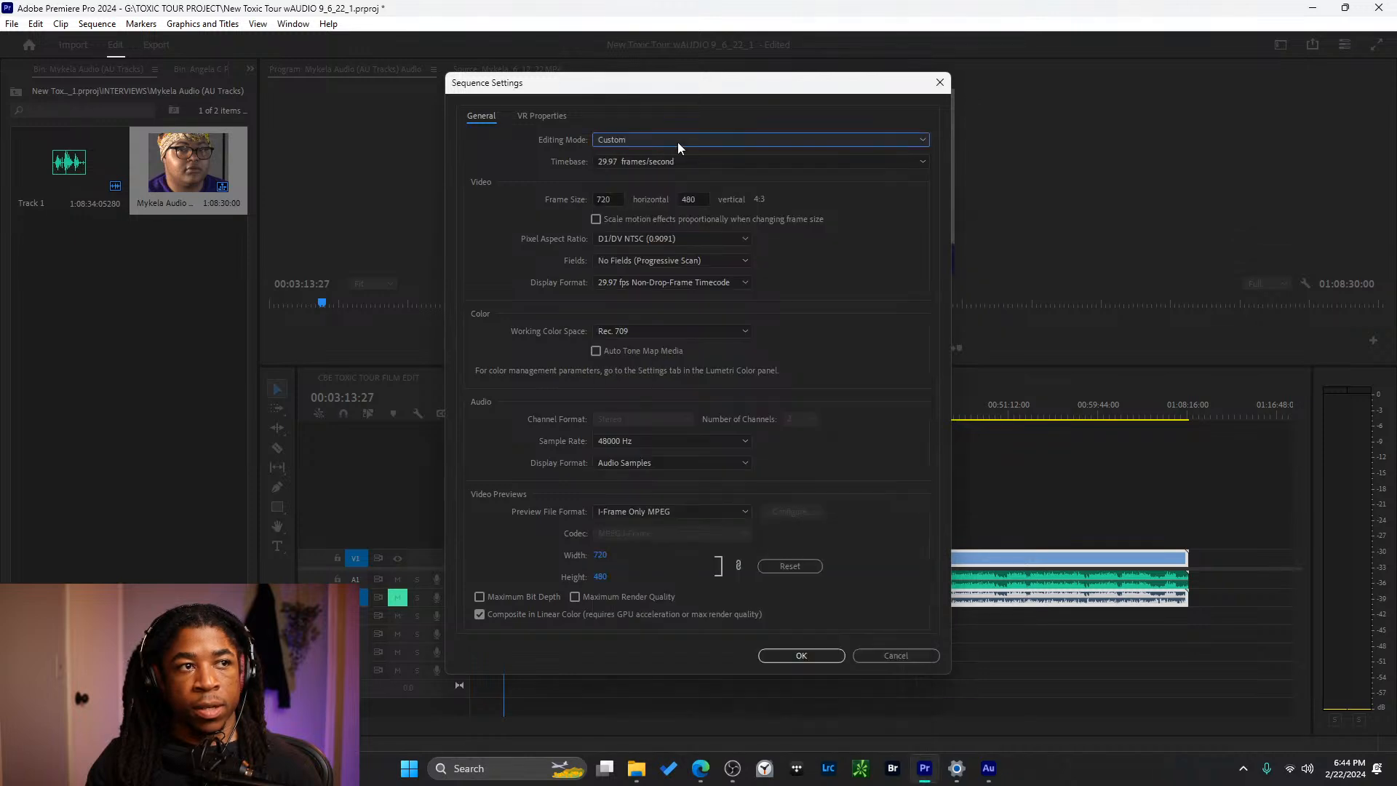
pyautogui.doubleClick(609, 198)
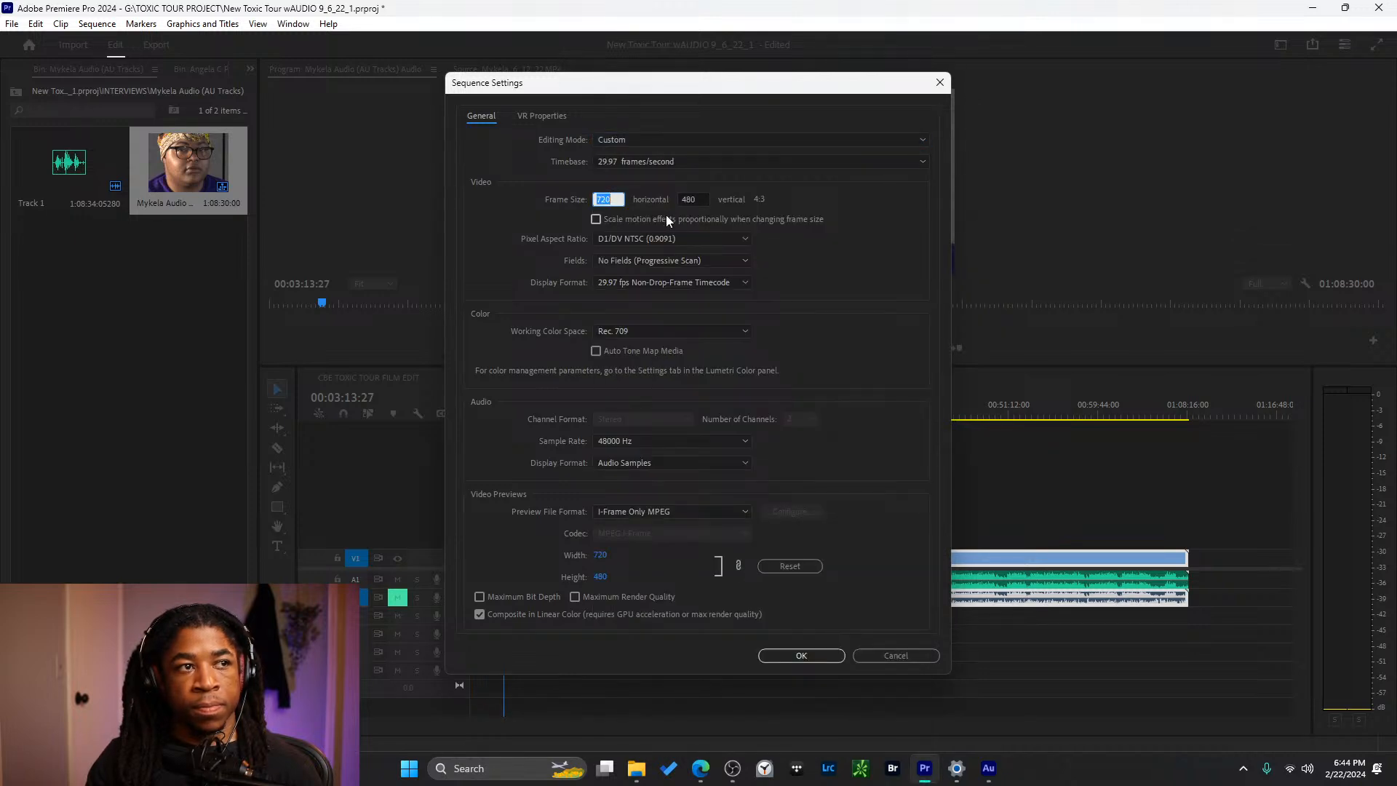
pyautogui.write('1920')
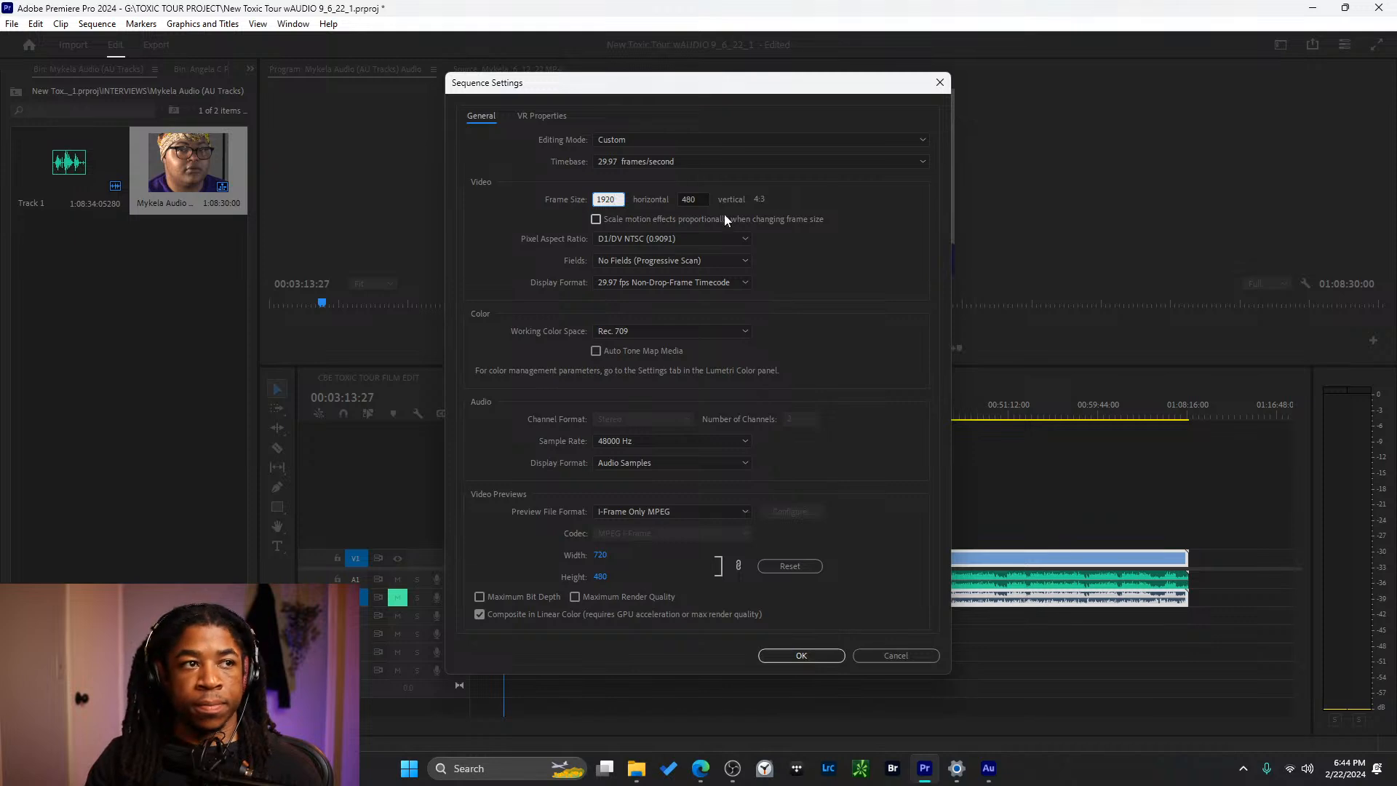
pyautogui.doubleClick(702, 198)
pyautogui.write('10')
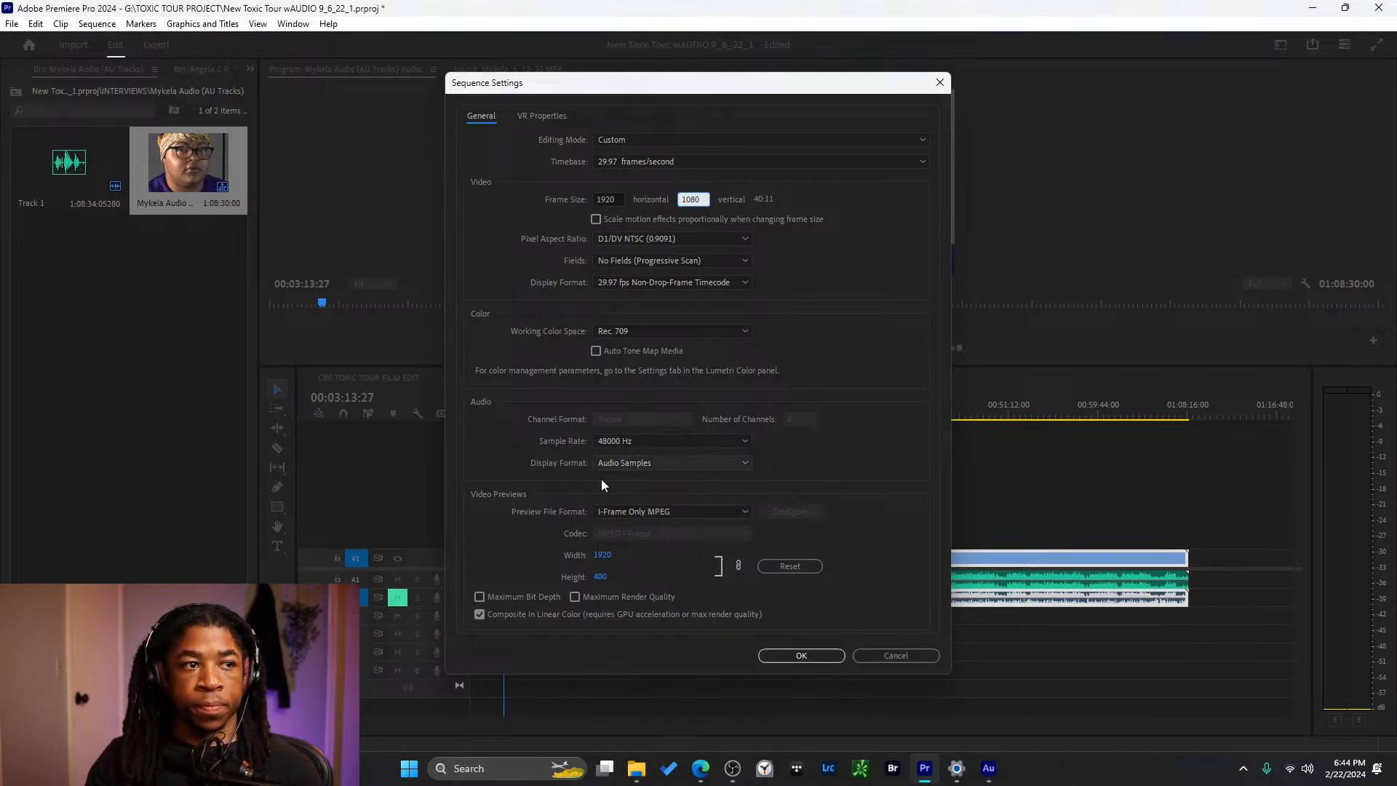
pyautogui.click(800, 655)
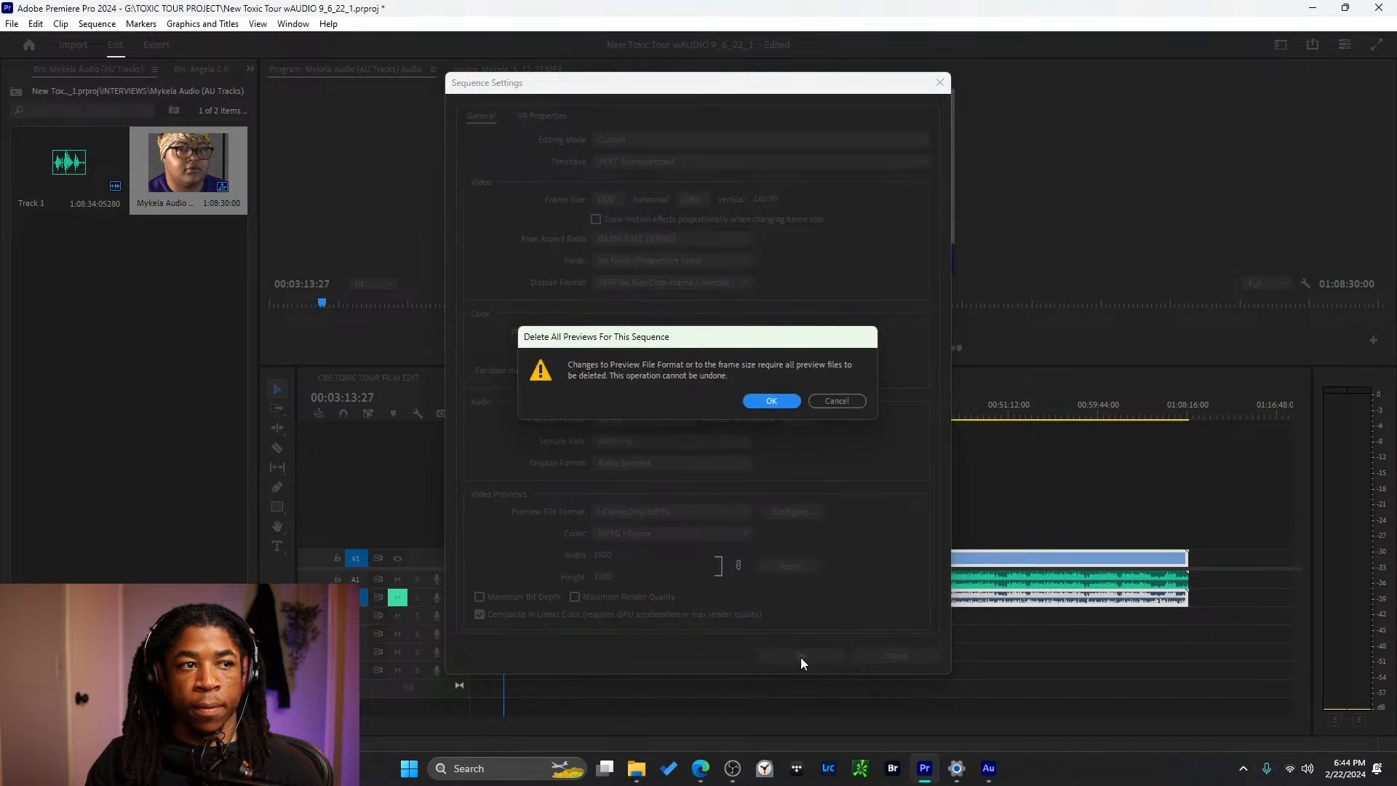
pyautogui.click(779, 402)
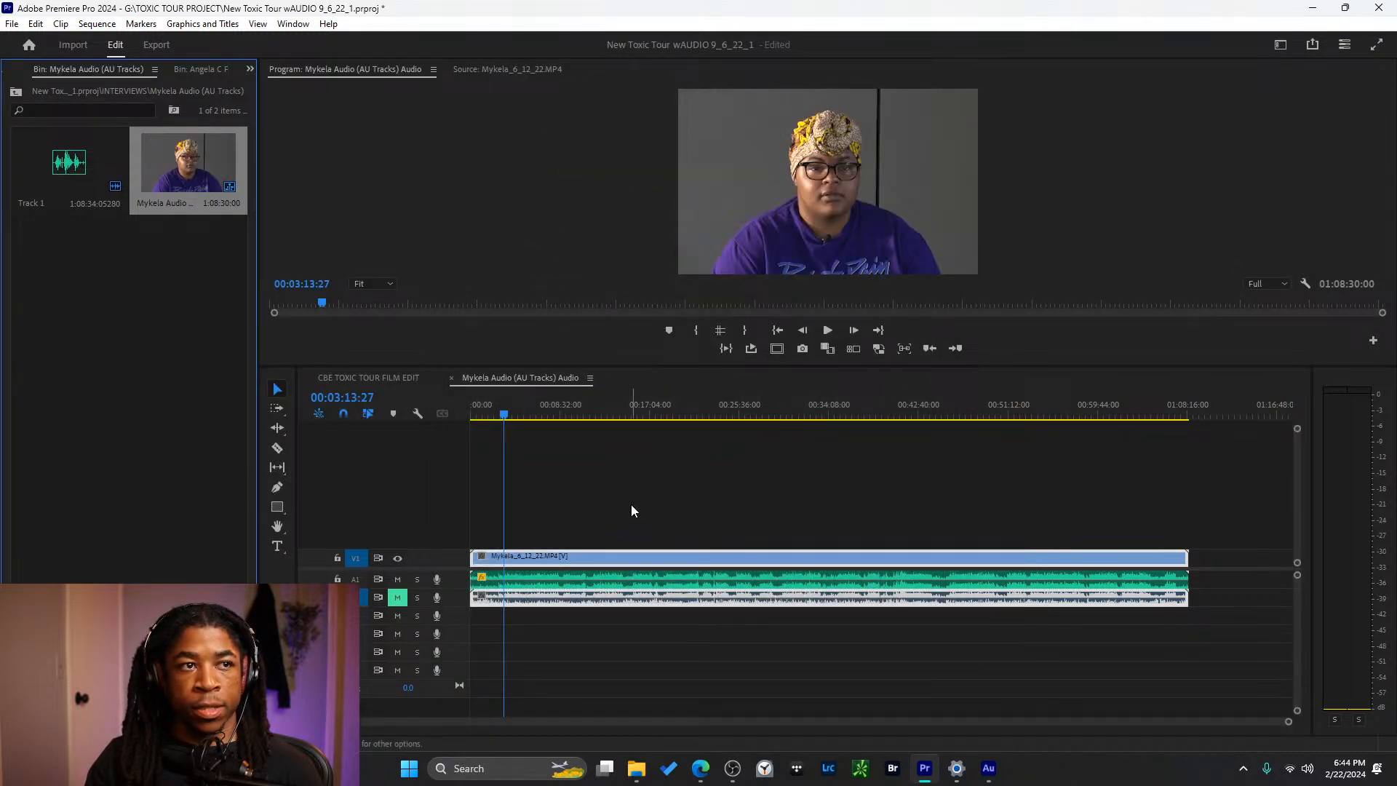
# - Apply Set to Frame Size to the interview video clip and compare its framing with the film edit sequence
pyautogui.rightClick(552, 558)
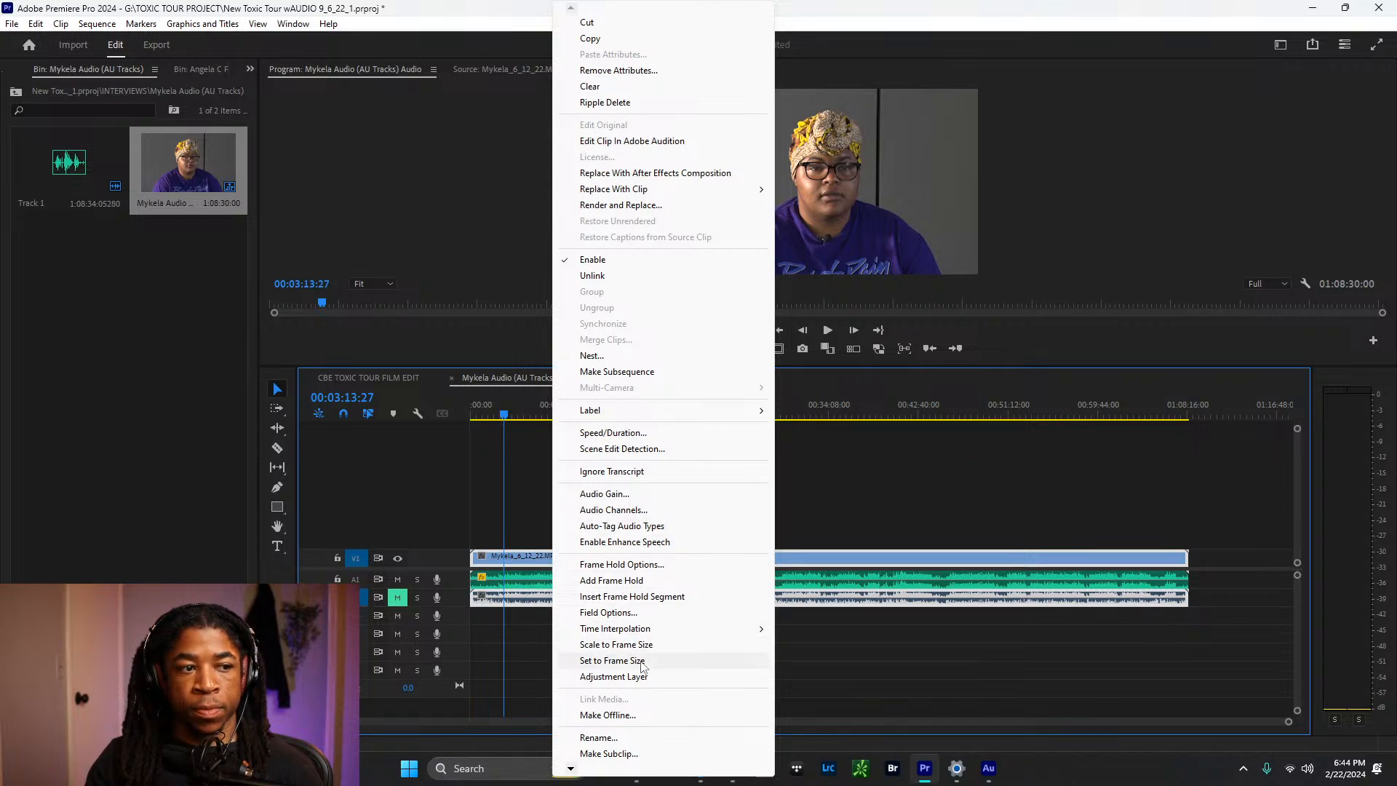
pyautogui.click(643, 661)
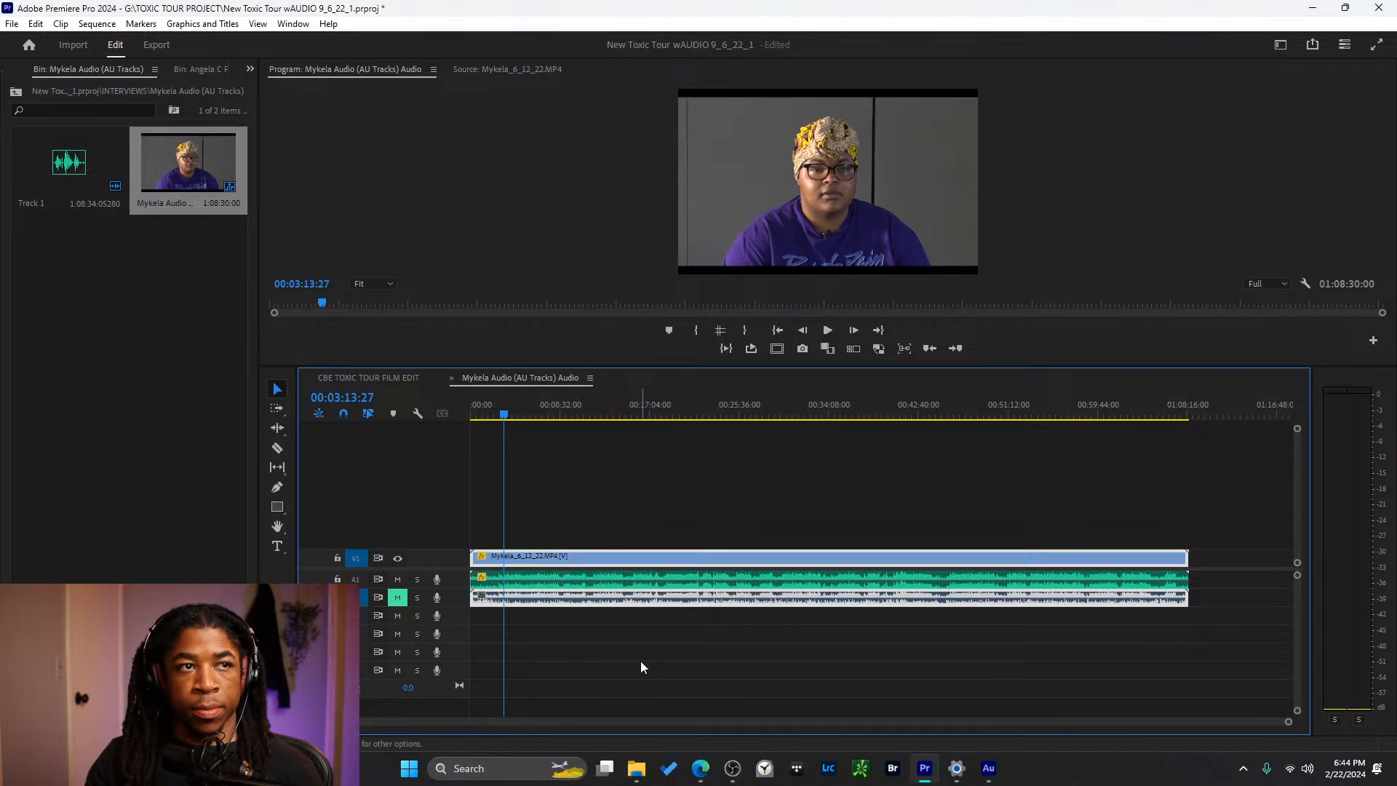
pyautogui.click(382, 377)
pyautogui.click(548, 377)
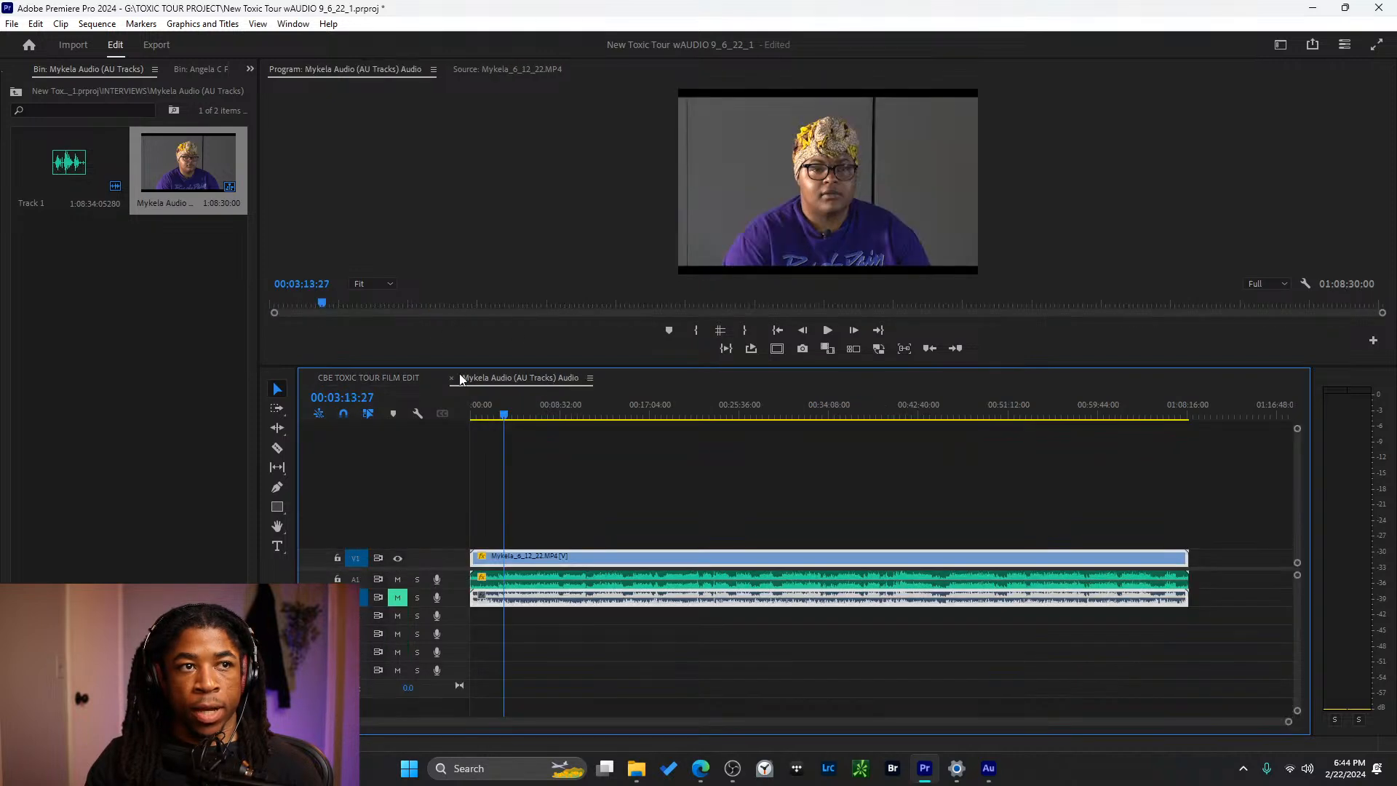
# - Check the Sequence Settings of the CBE TOXIC TOUR FILM EDIT sequence without changing them
pyautogui.click(402, 377)
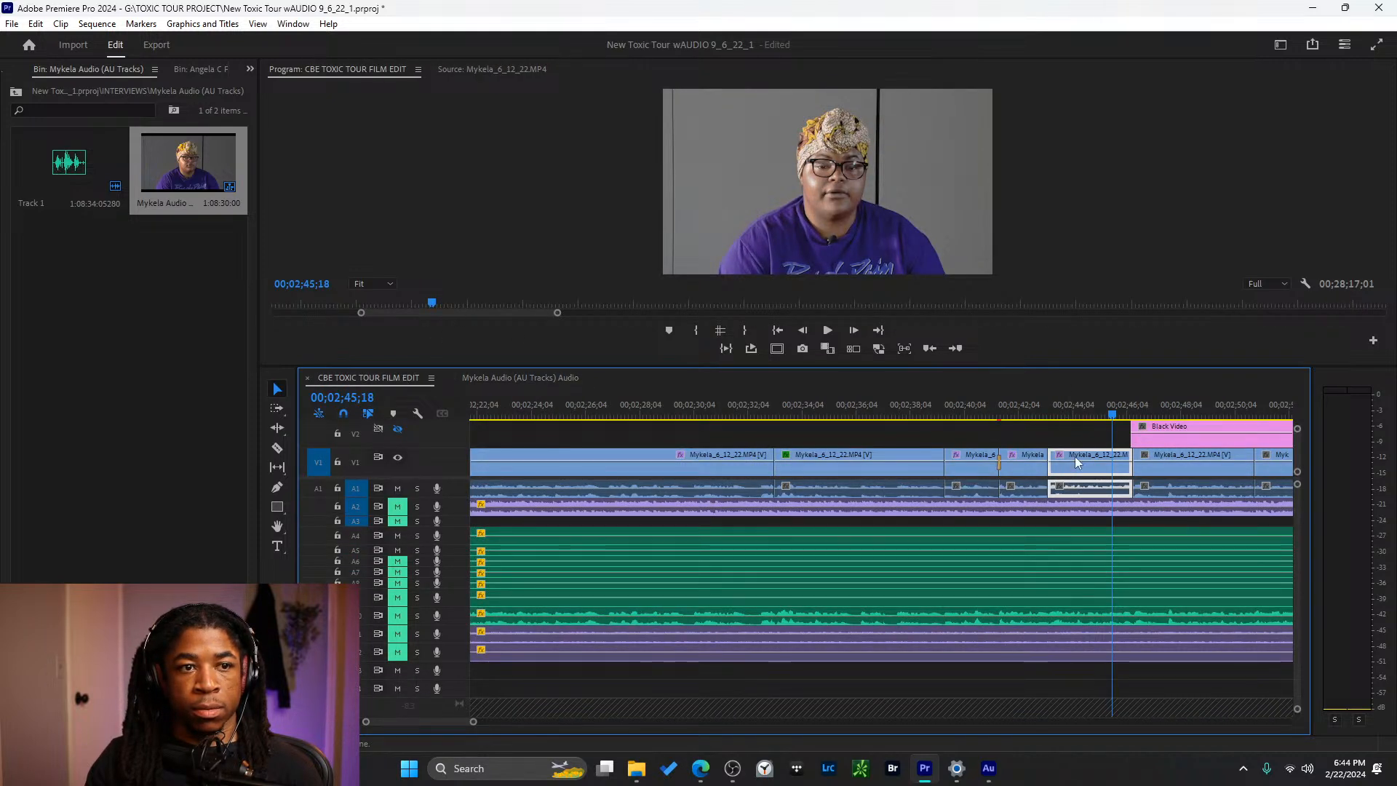
pyautogui.click(97, 24)
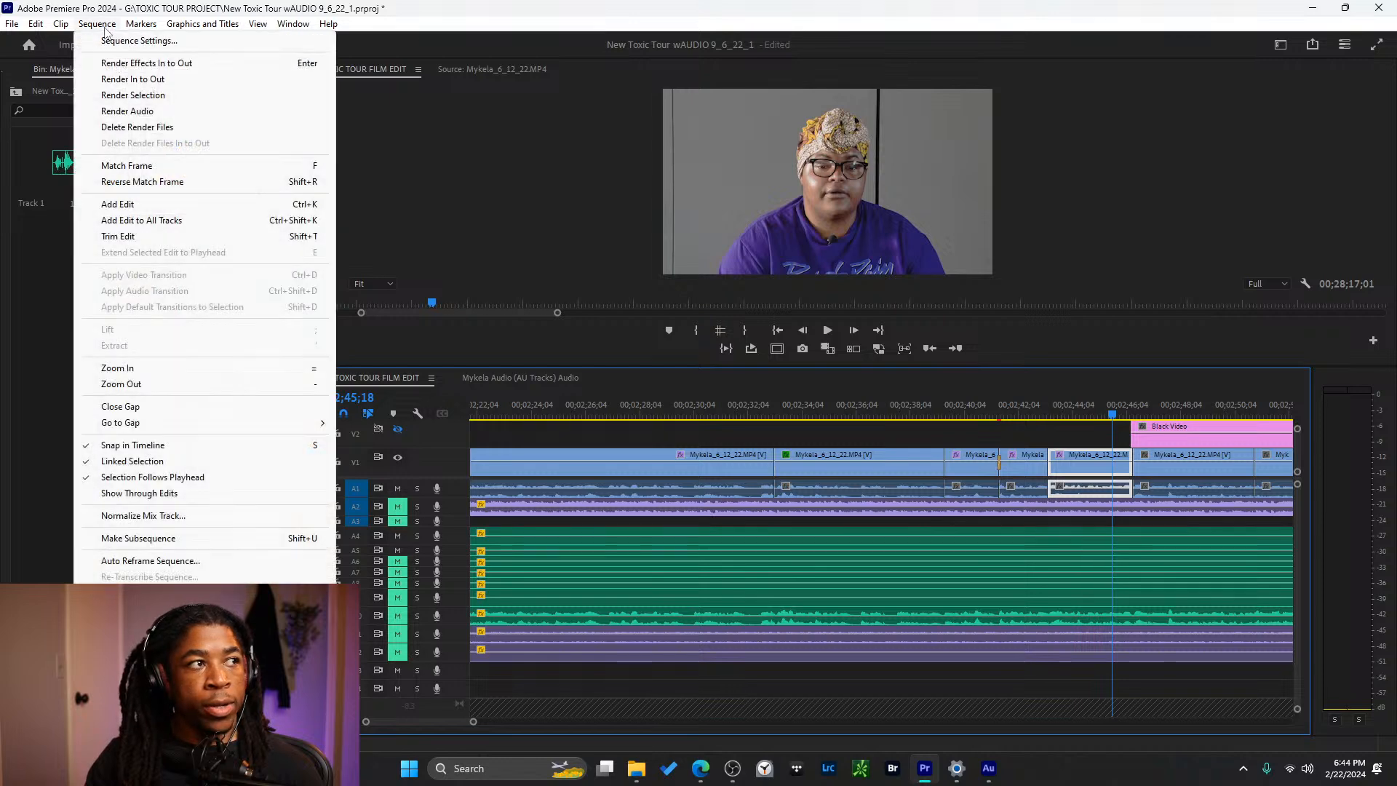
pyautogui.click(122, 40)
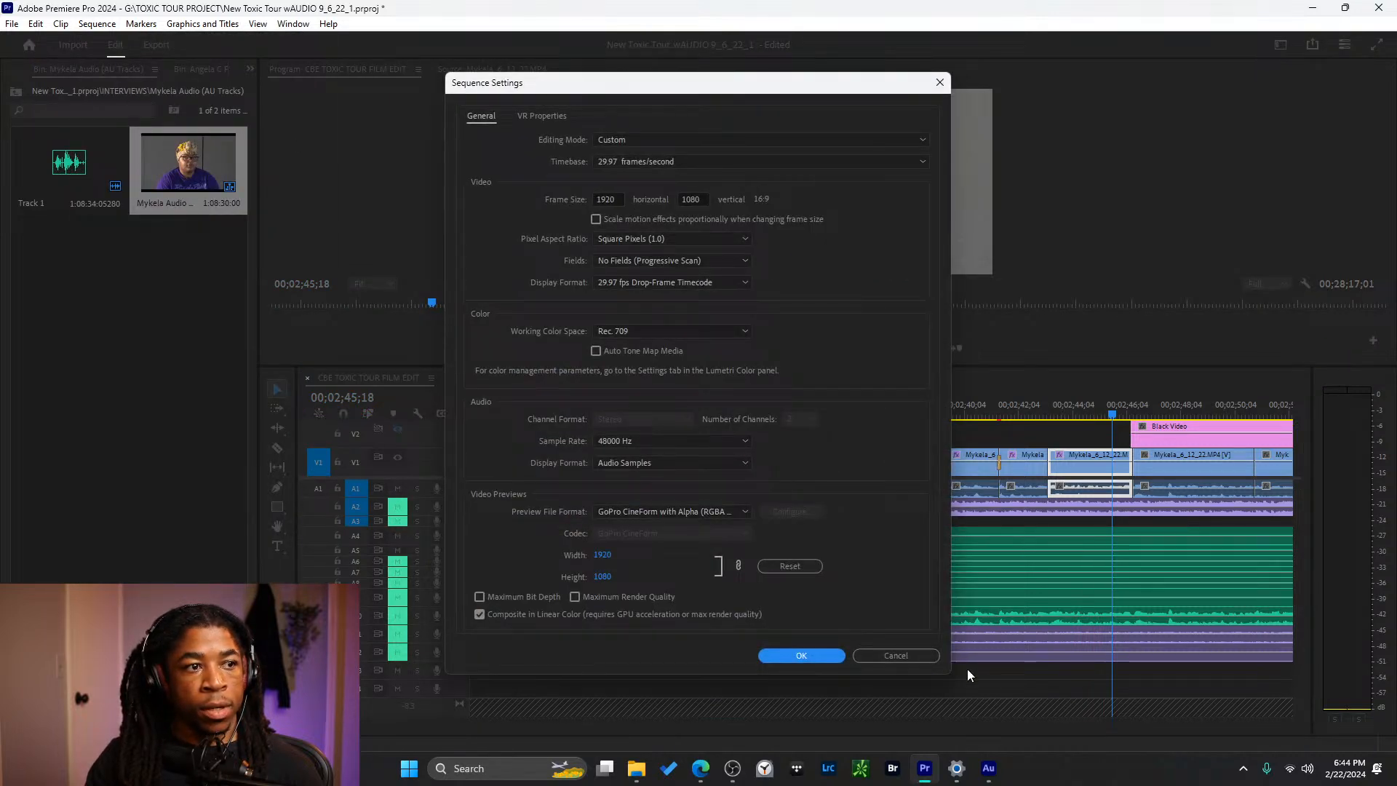
pyautogui.click(893, 654)
pyautogui.click(251, 68)
pyautogui.click(188, 285)
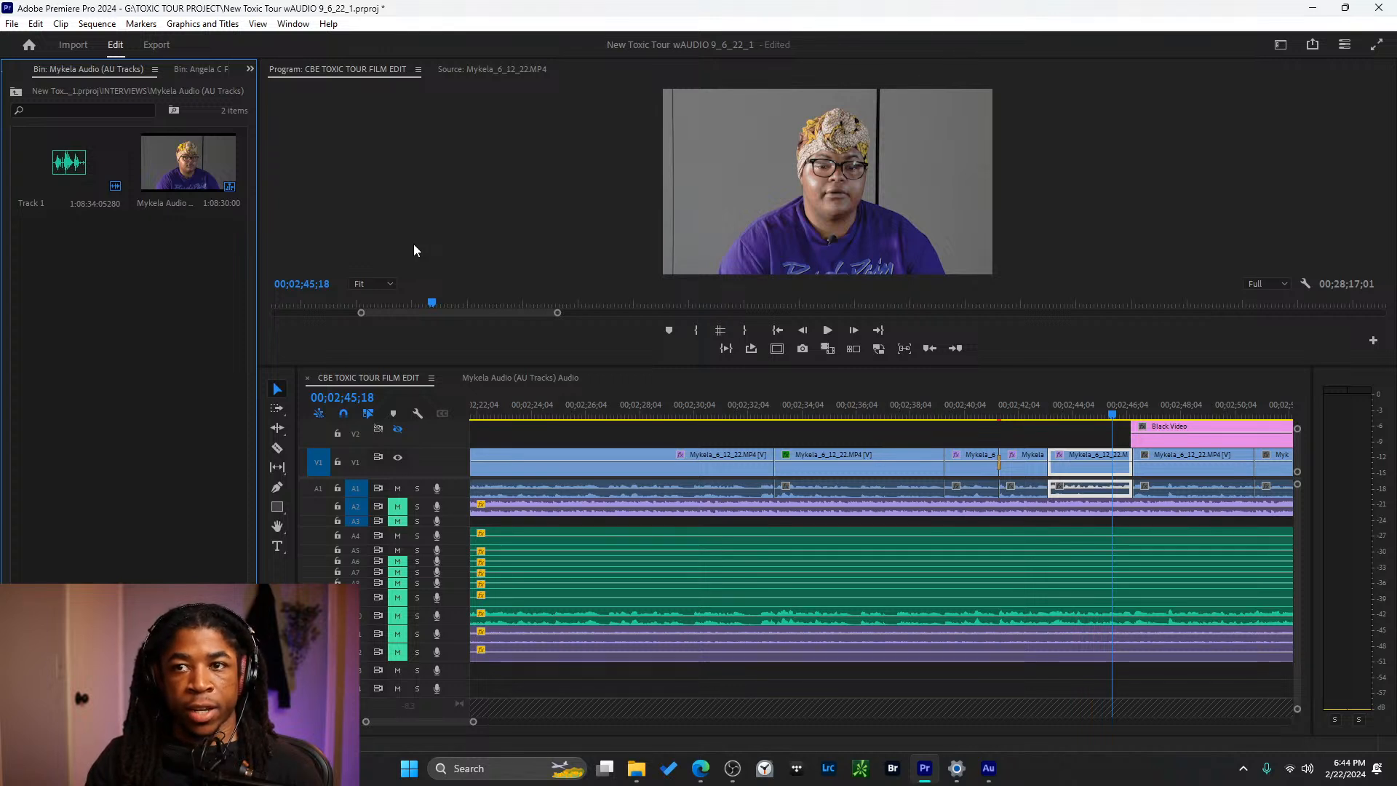
# - Reveal the film edit's selected interview clip in the project and check the source file's Properties
pyautogui.click(1073, 431)
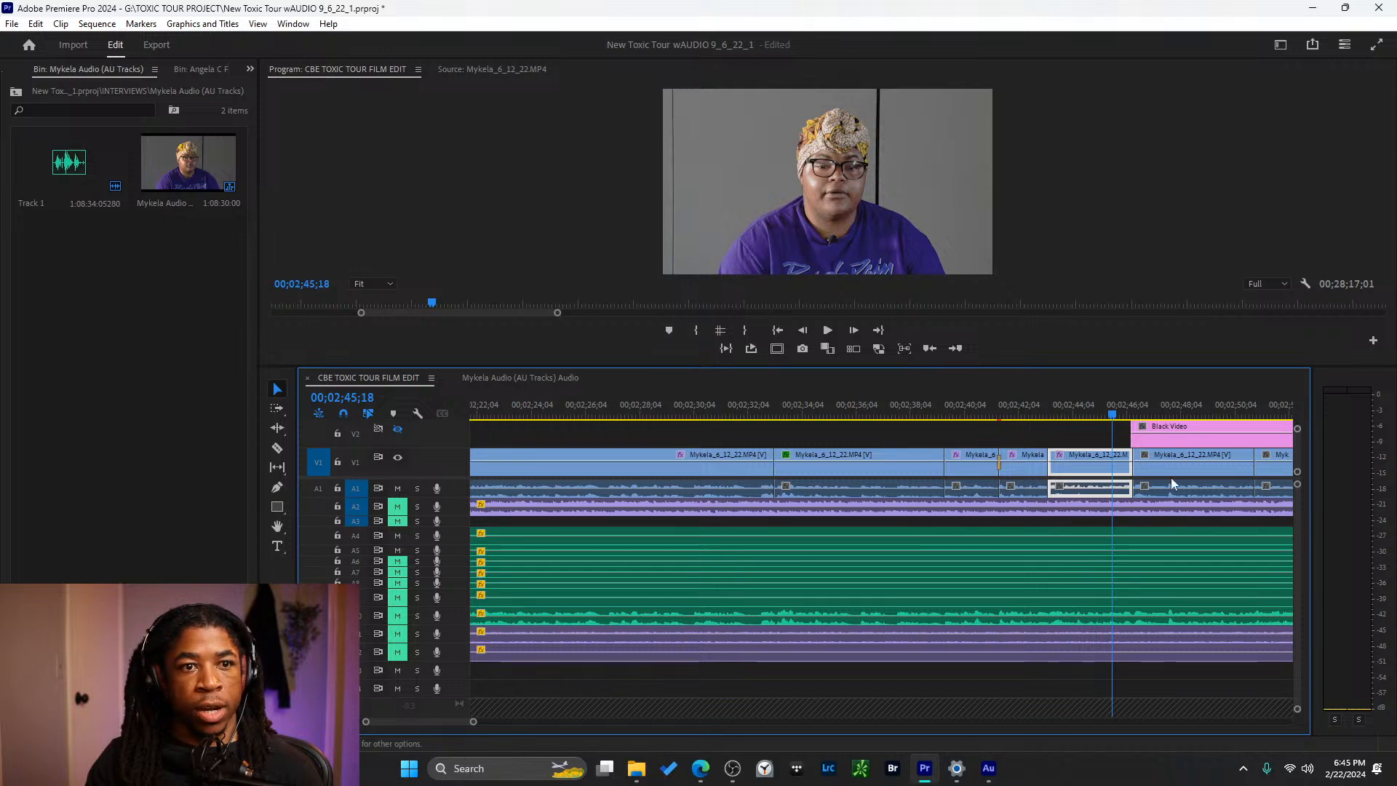
pyautogui.rightClick(1090, 479)
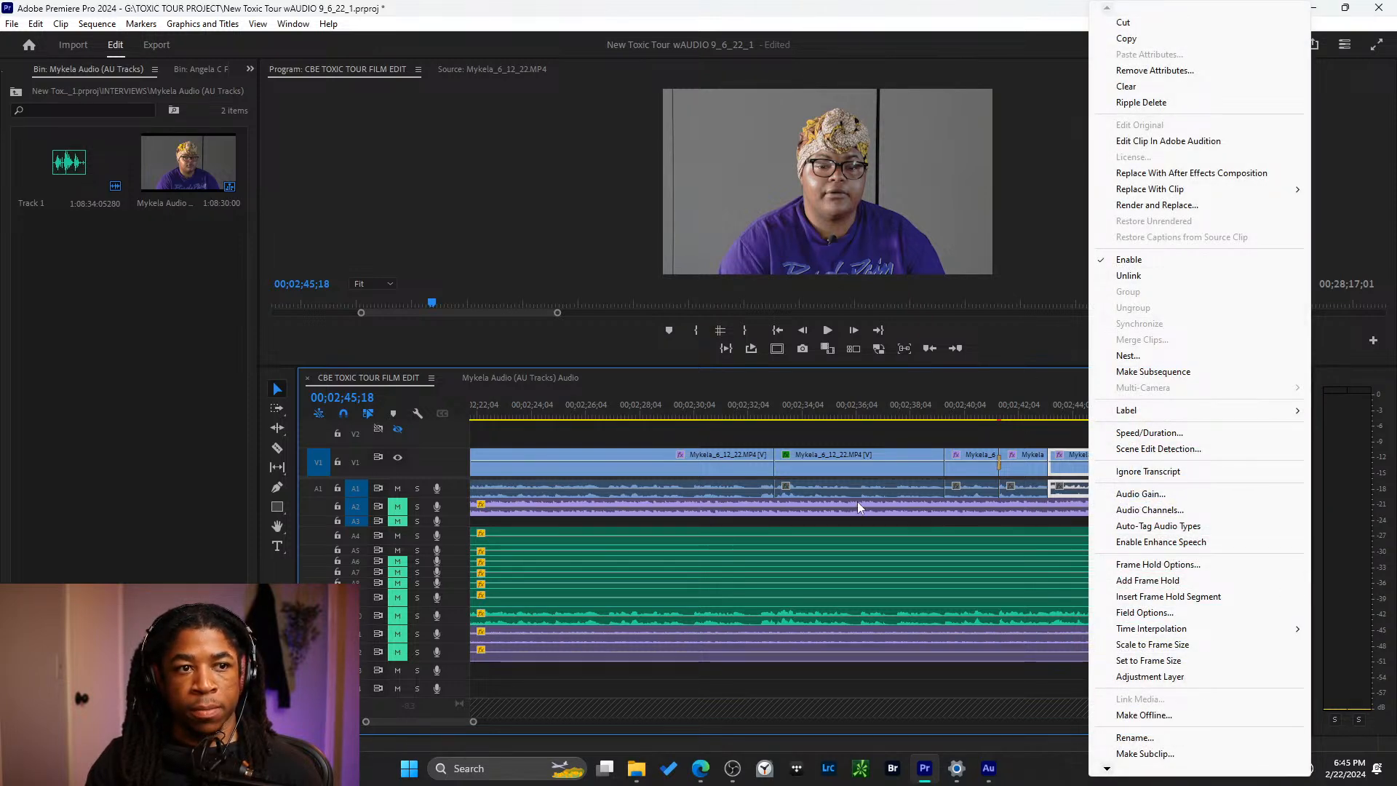
pyautogui.click(733, 452)
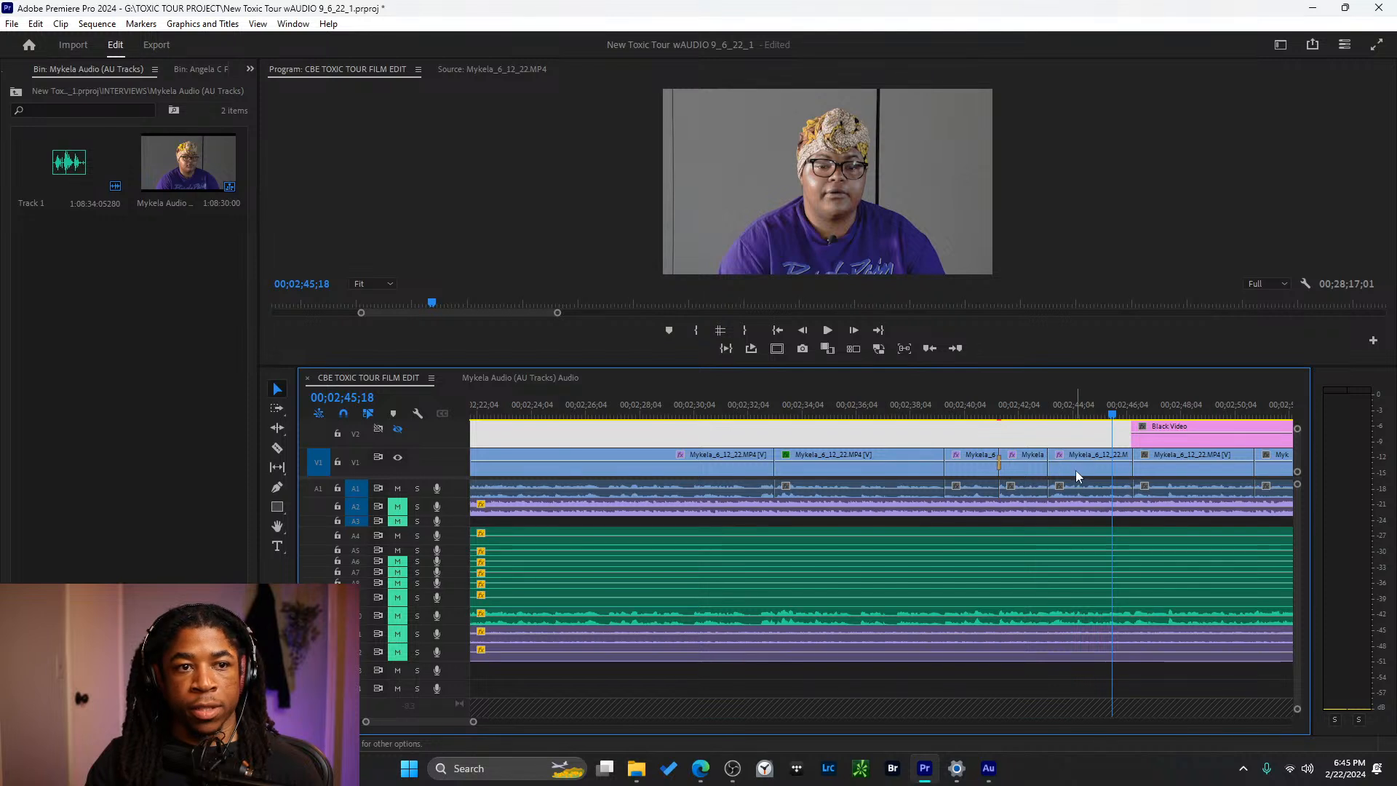
pyautogui.rightClick(1075, 470)
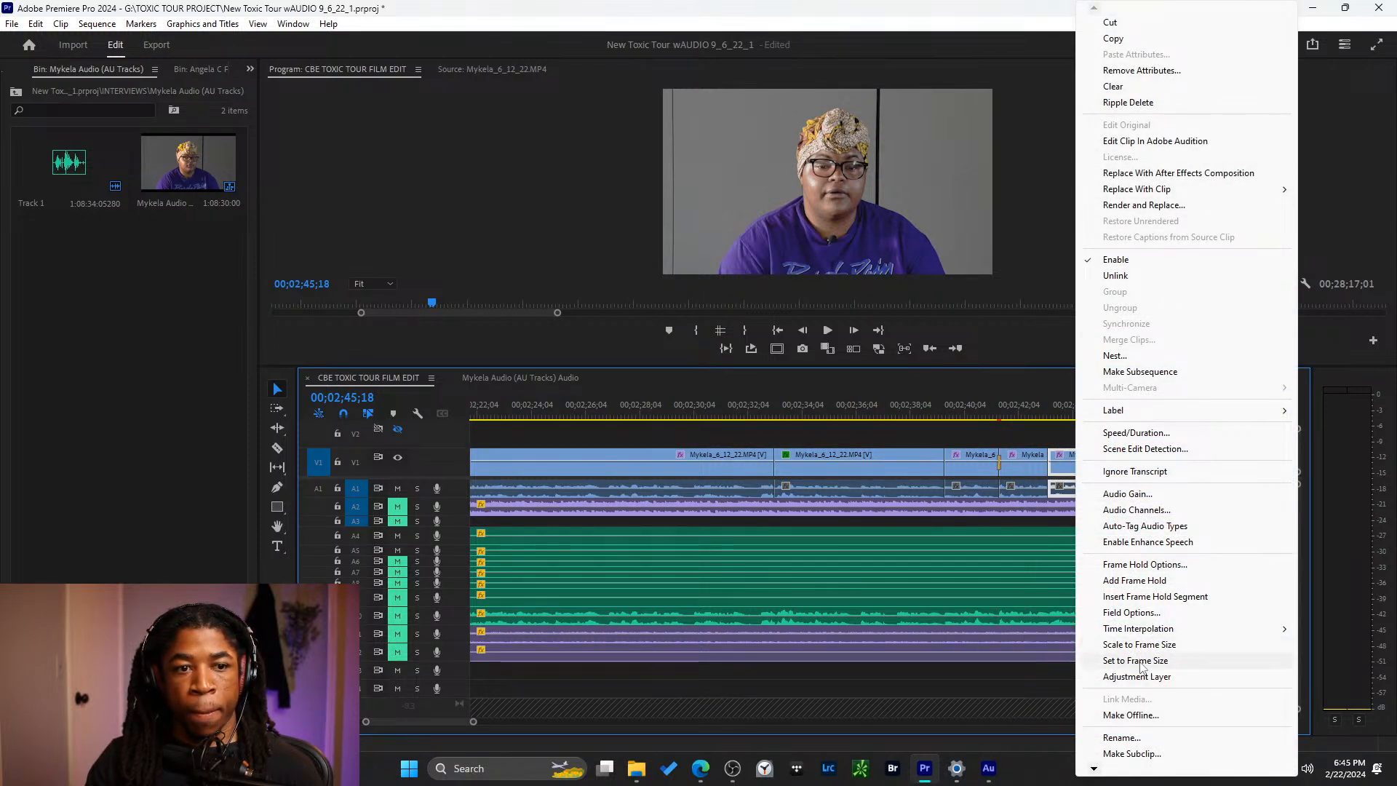
pyautogui.moveTo(1114, 772)
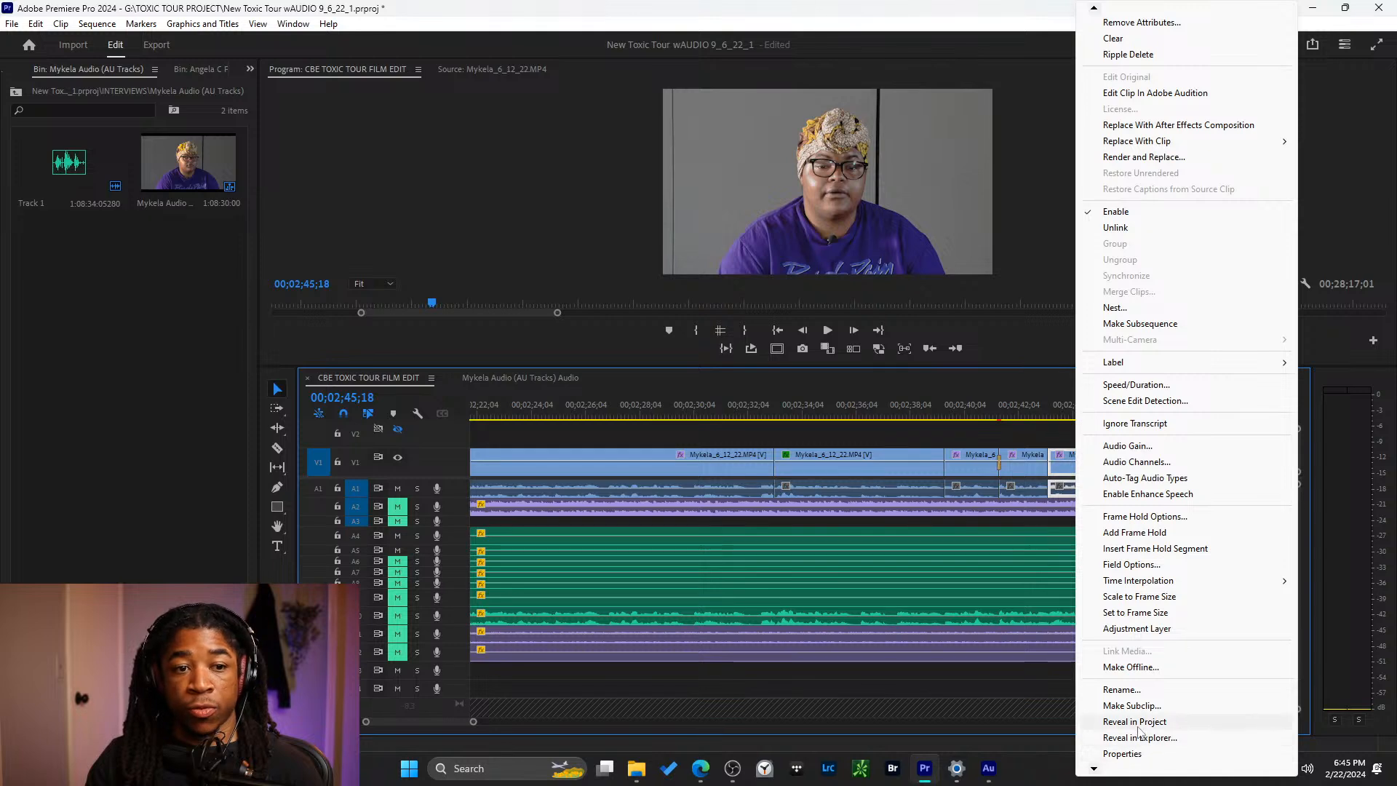
pyautogui.click(1131, 737)
pyautogui.rightClick(60, 145)
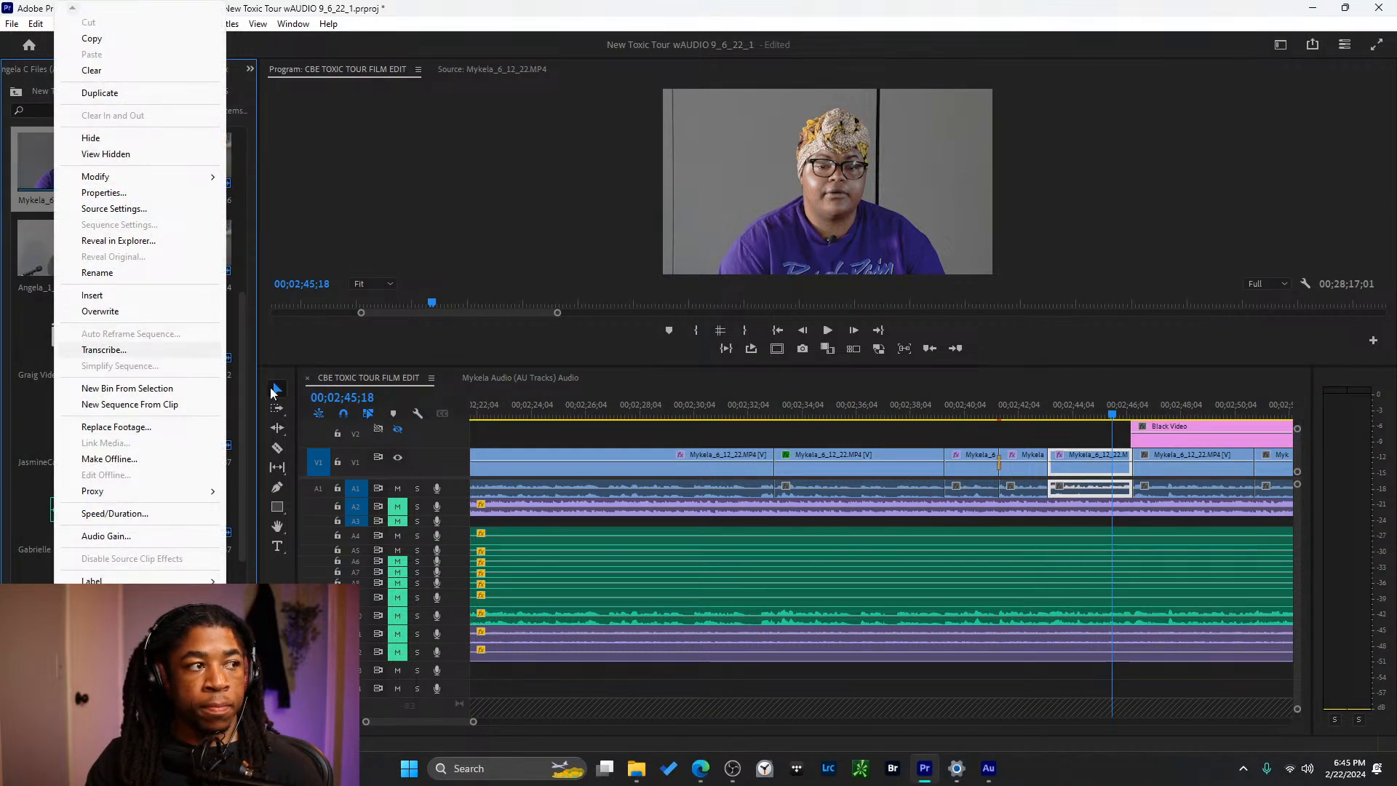
pyautogui.click(145, 197)
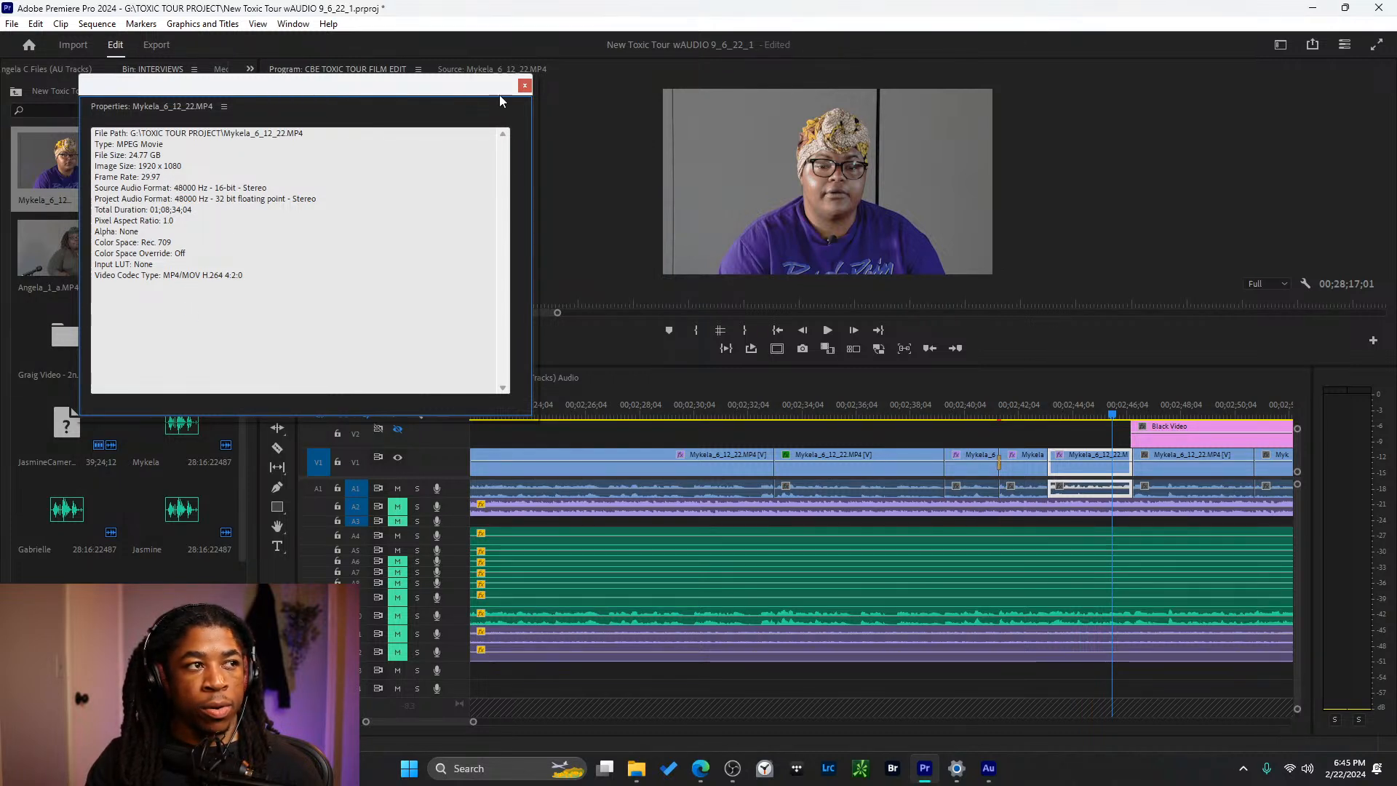
pyautogui.click(525, 86)
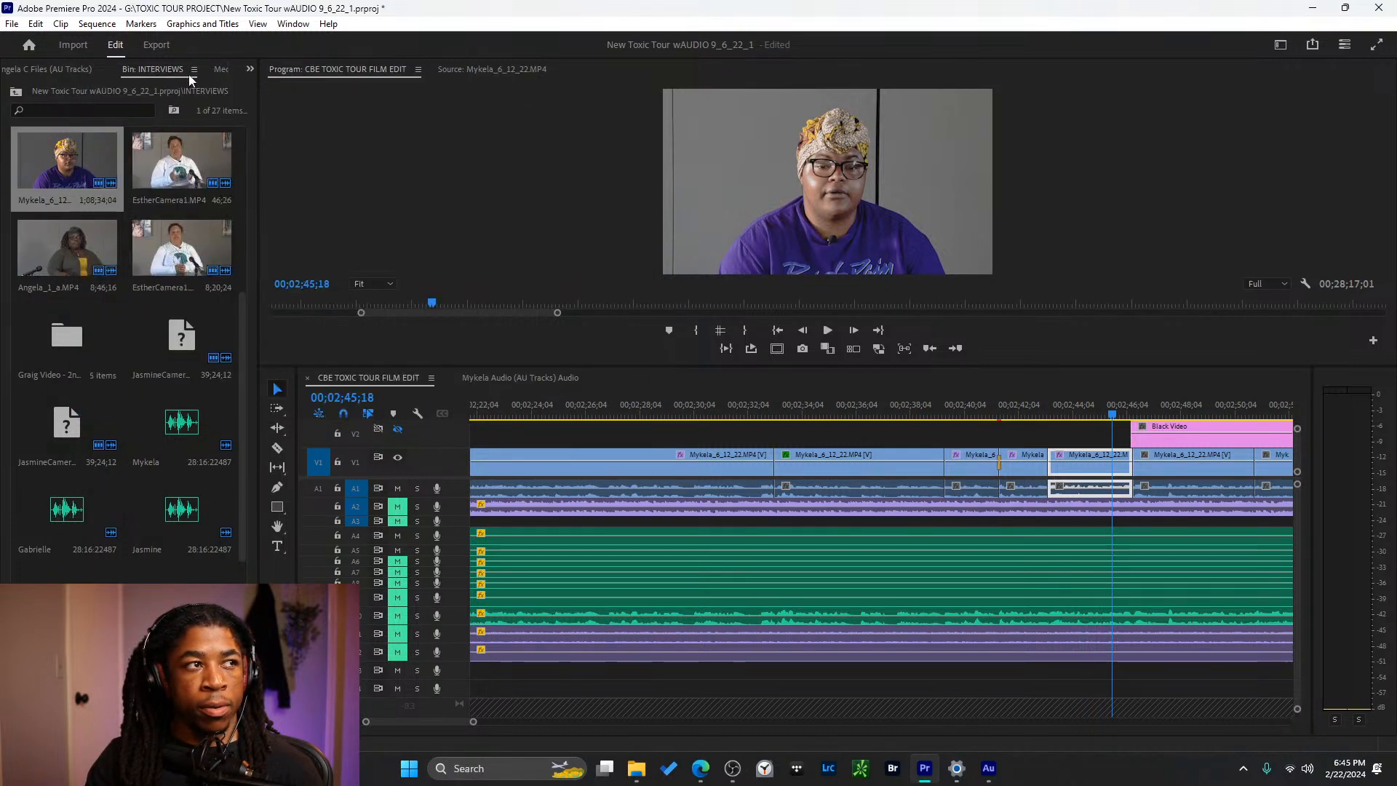
# - Compare the interview framing in the speaker's audio sequence with the CBE TOXIC TOUR FILM EDIT sequence, moving the audio sequence's playhead to 00:07:08:04
pyautogui.click(501, 70)
pyautogui.click(520, 378)
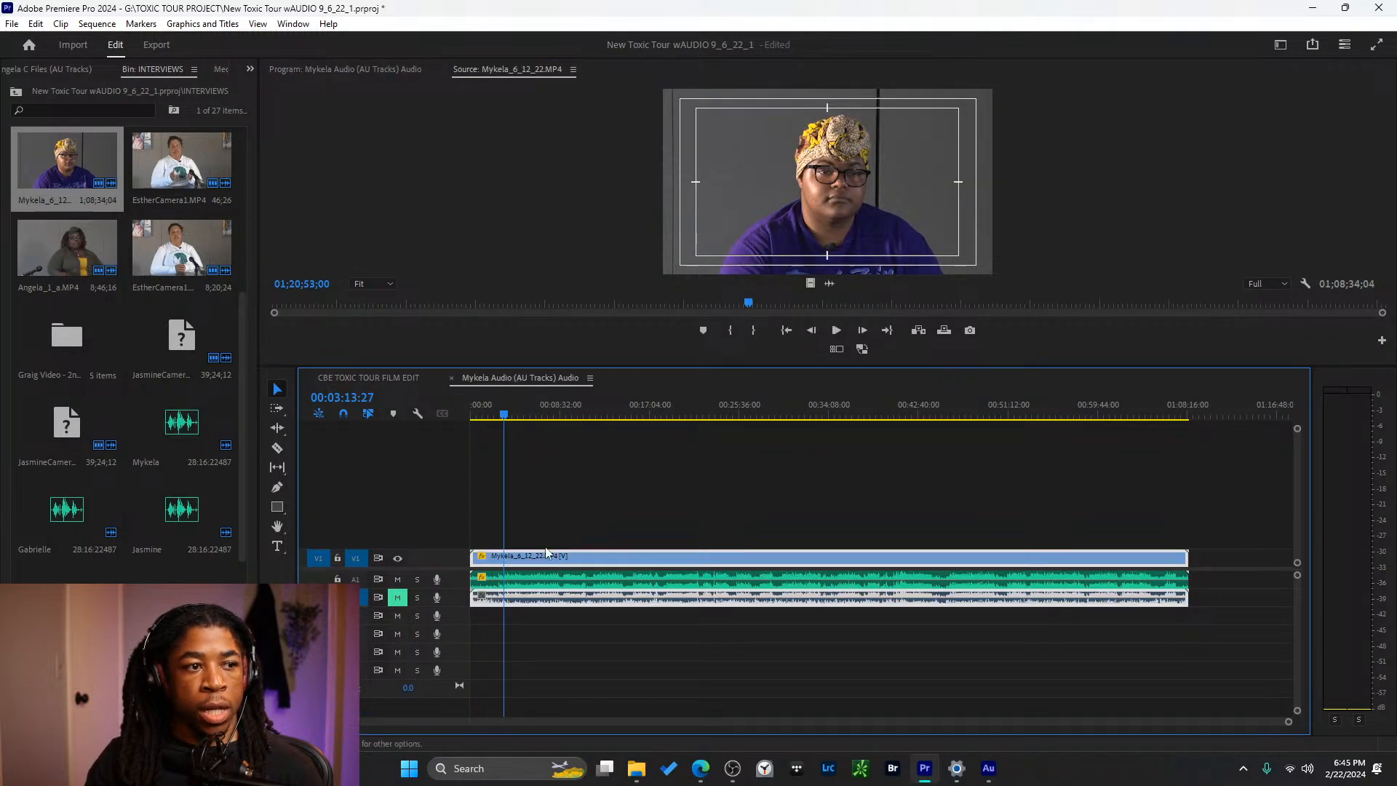
pyautogui.click(657, 533)
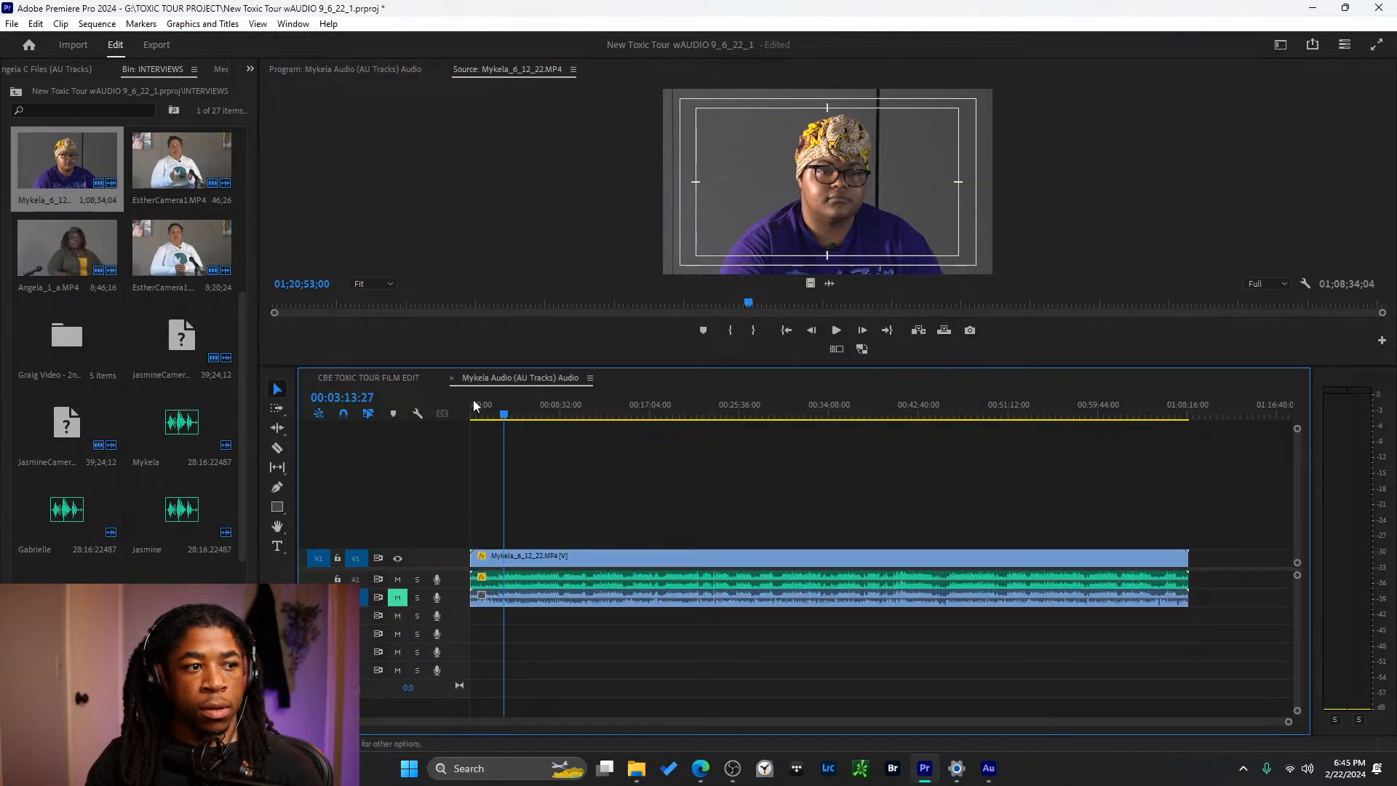
pyautogui.click(367, 377)
pyautogui.click(496, 378)
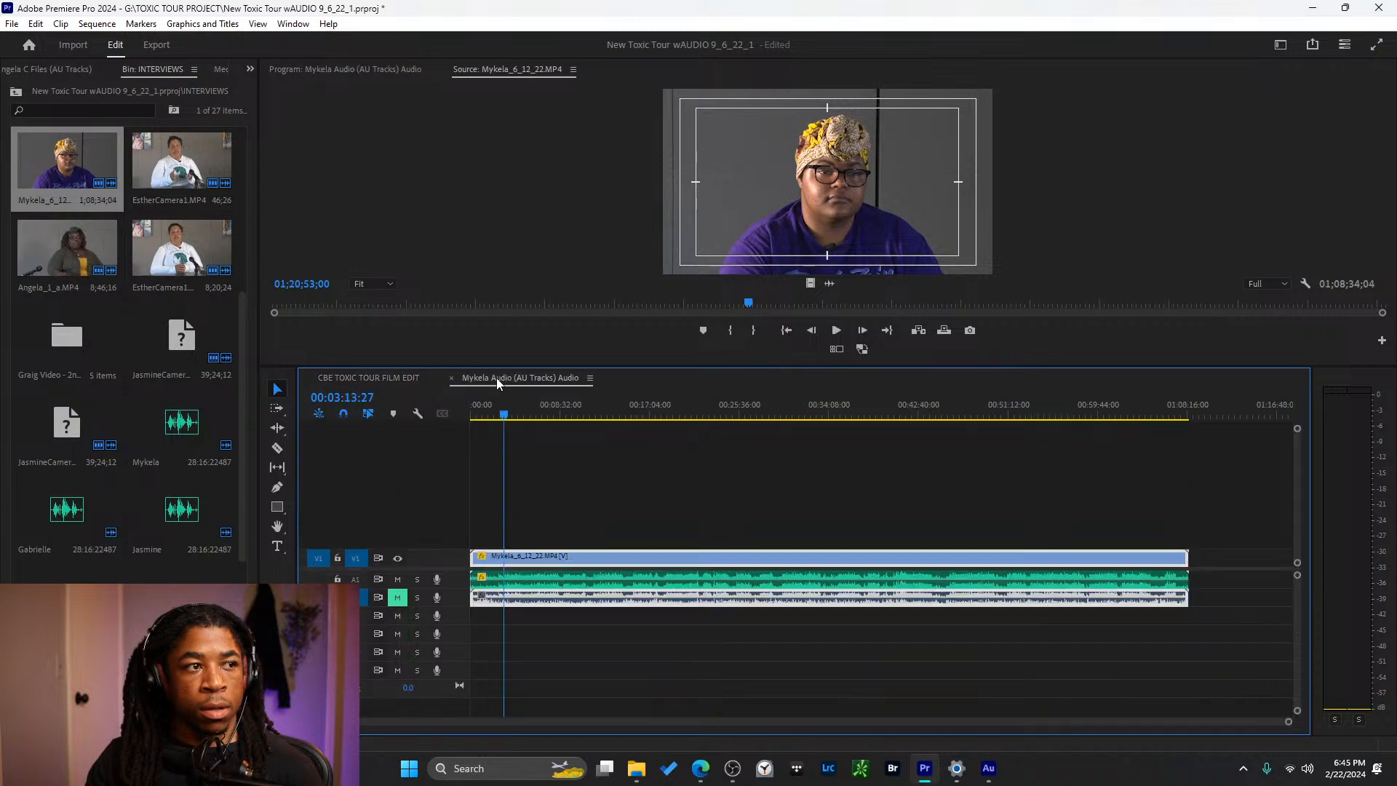
pyautogui.moveTo(568, 415); pyautogui.dragTo(516, 416)
pyautogui.click(381, 376)
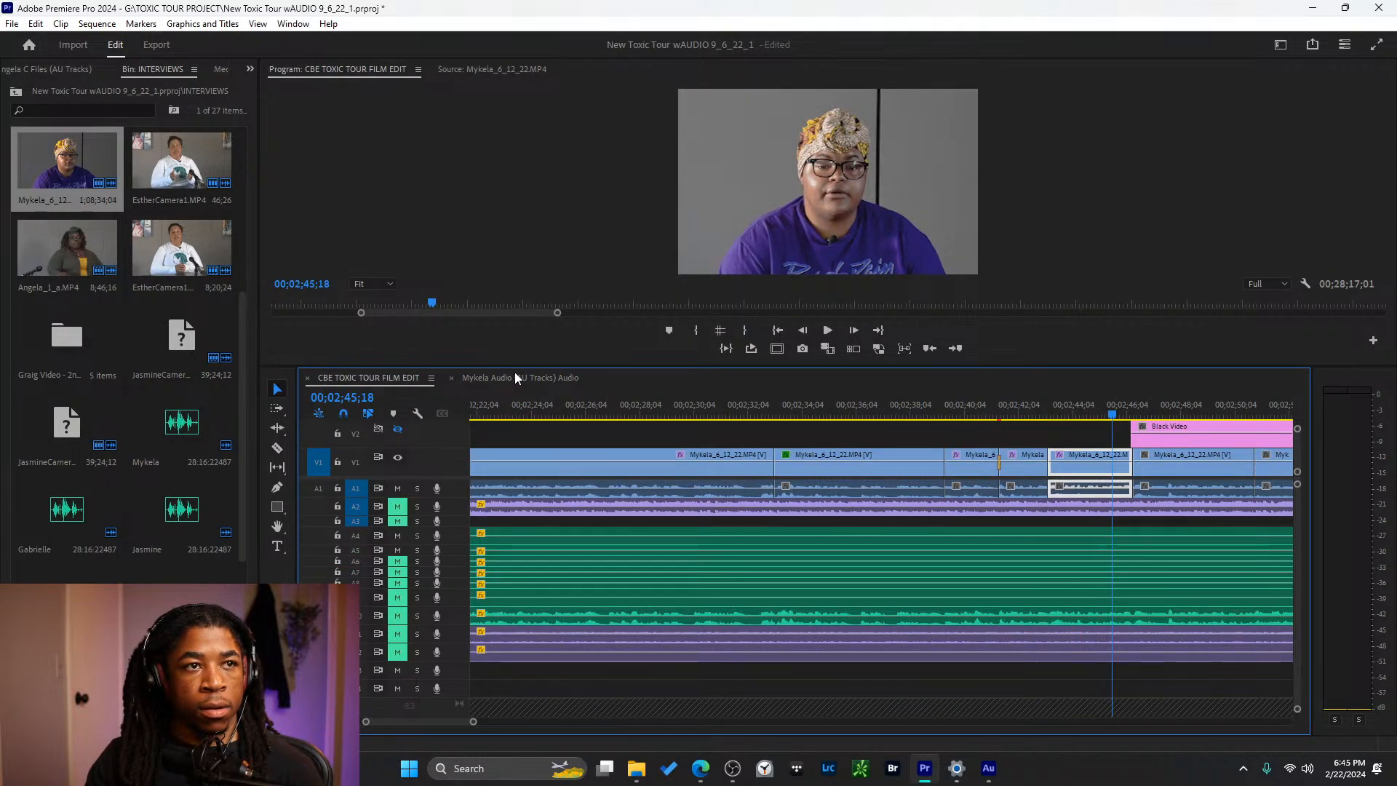
pyautogui.click(514, 374)
pyautogui.moveTo(518, 419); pyautogui.dragTo(545, 415)
# - Check the Properties of the interview video clip in the speaker's audio sequence
pyautogui.click(607, 648)
pyautogui.rightClick(599, 575)
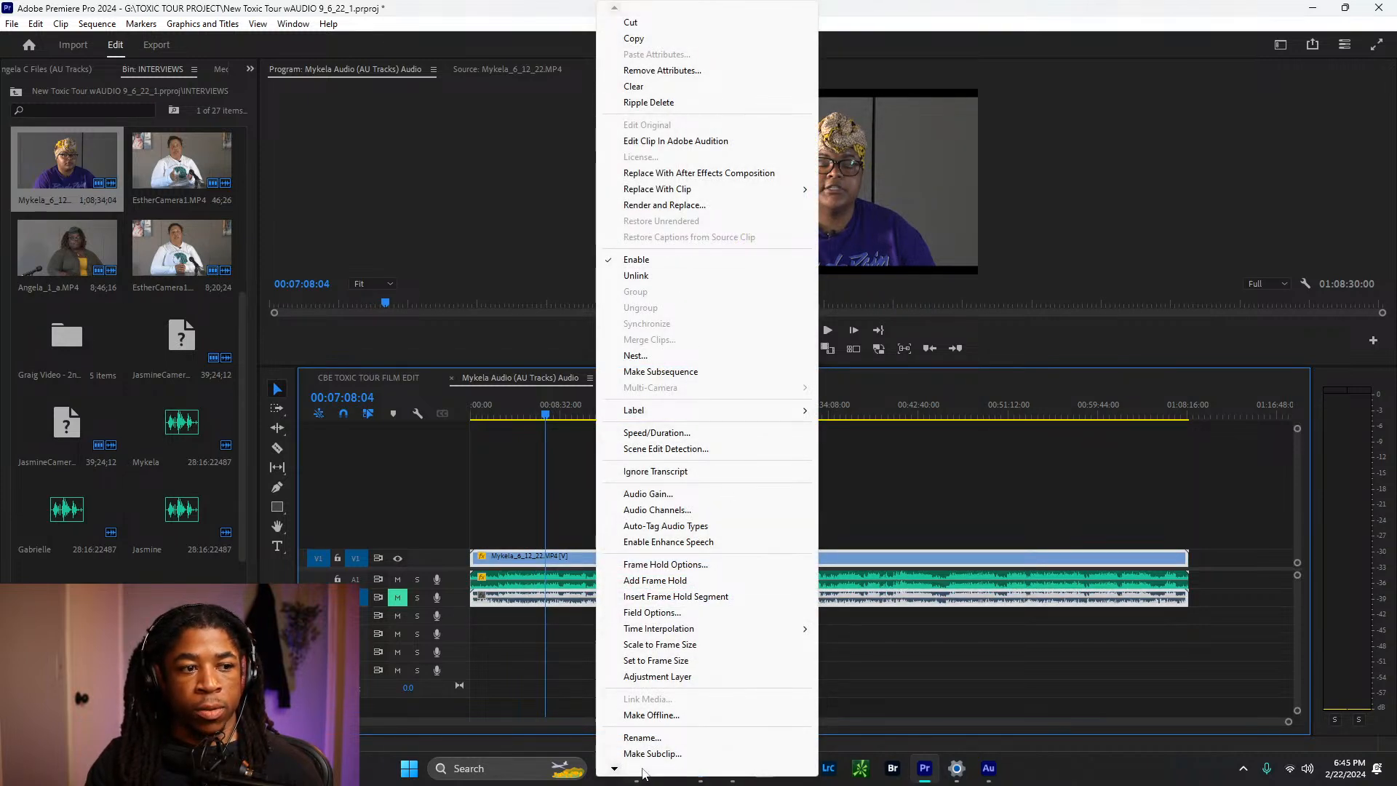
pyautogui.moveTo(642, 772)
pyautogui.click(654, 704)
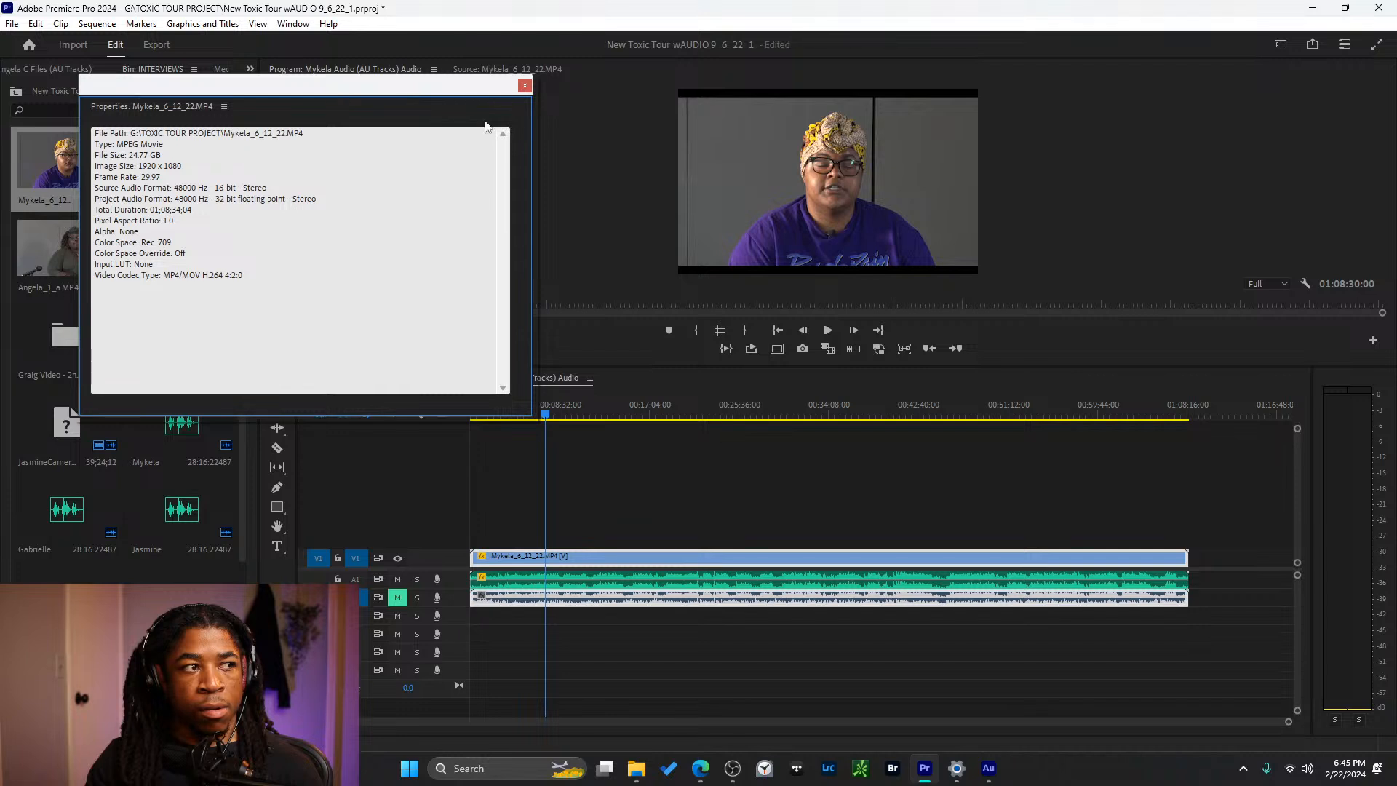
pyautogui.click(523, 85)
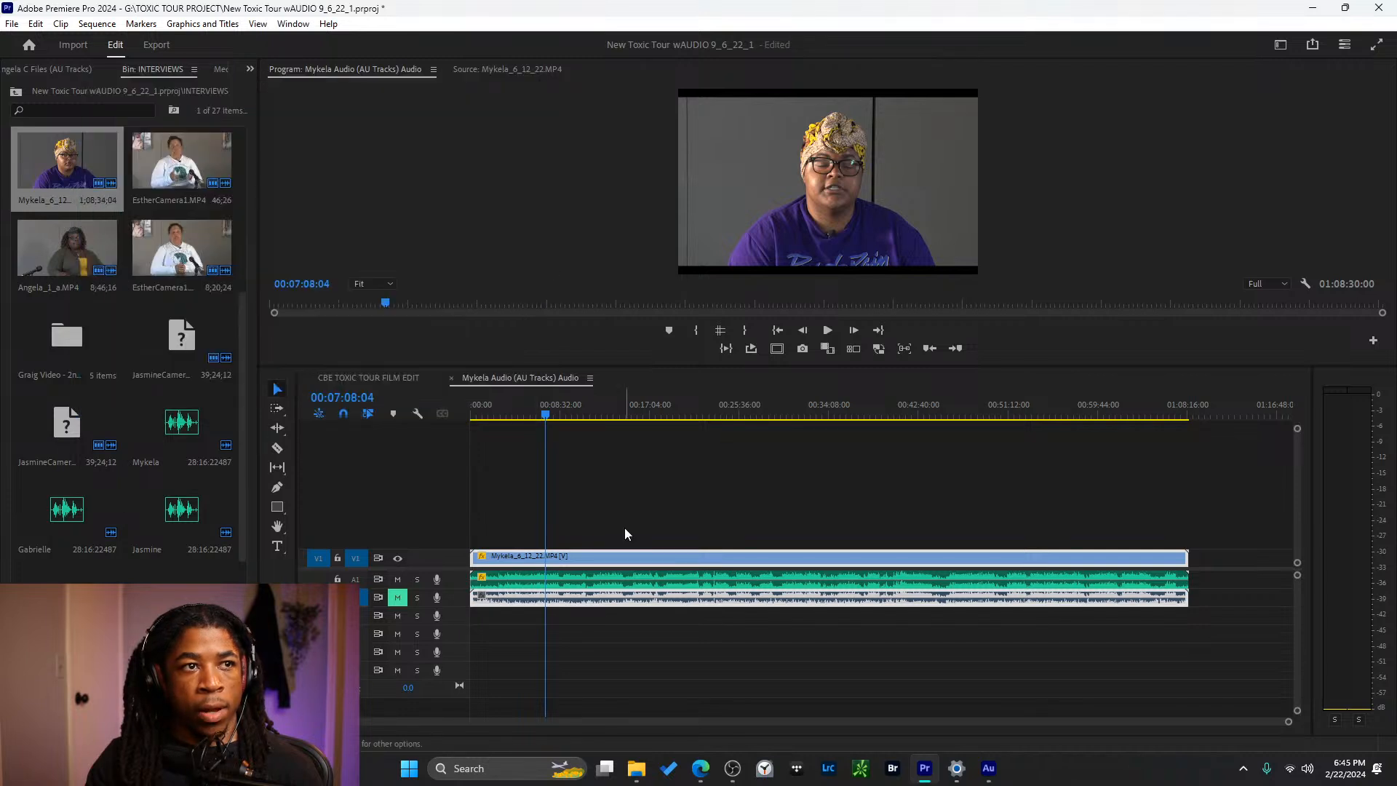
# - Set the audio sequence's pixel aspect ratio to Square Pixels (1.0), keeping Fields at No Fields (Progressive Scan)
pyautogui.click(592, 578)
pyautogui.click(591, 564)
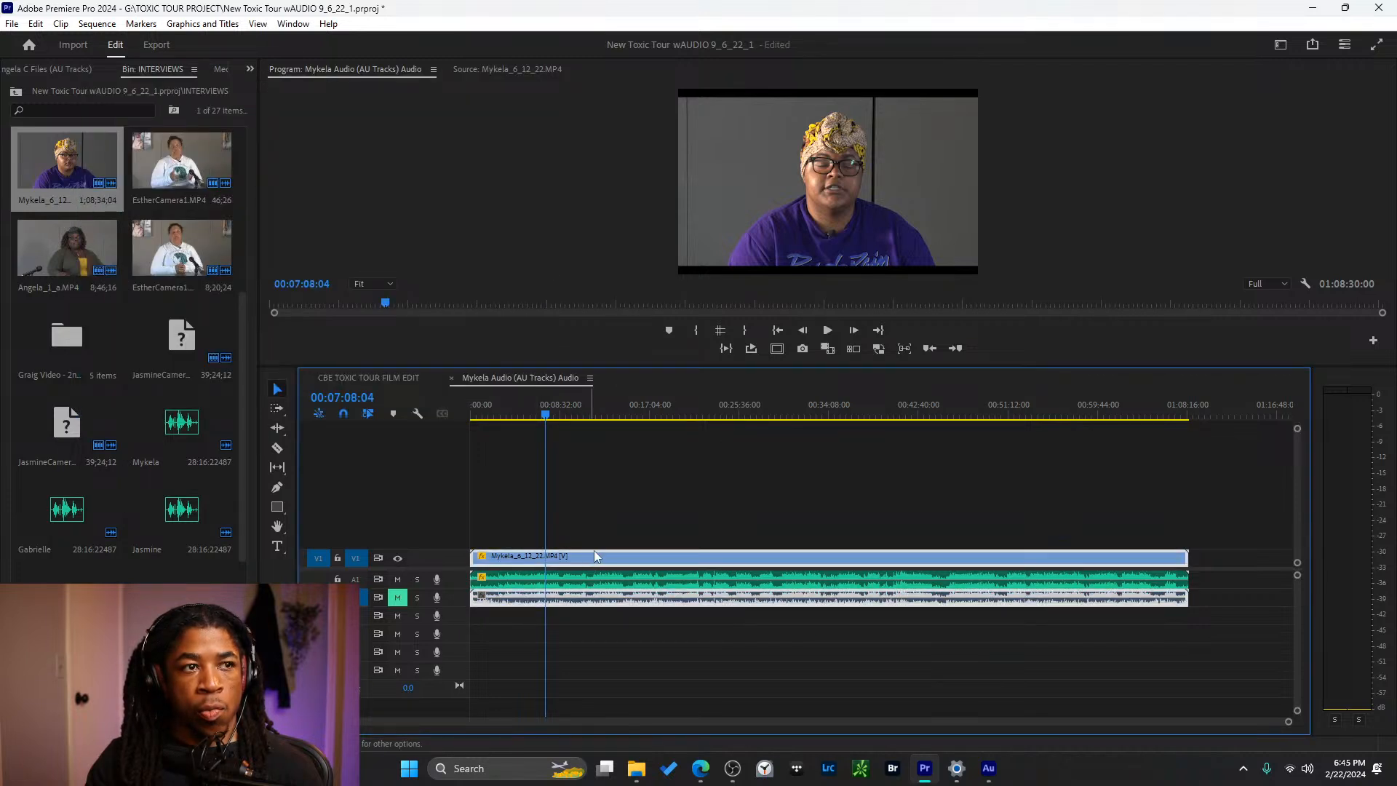
pyautogui.click(88, 24)
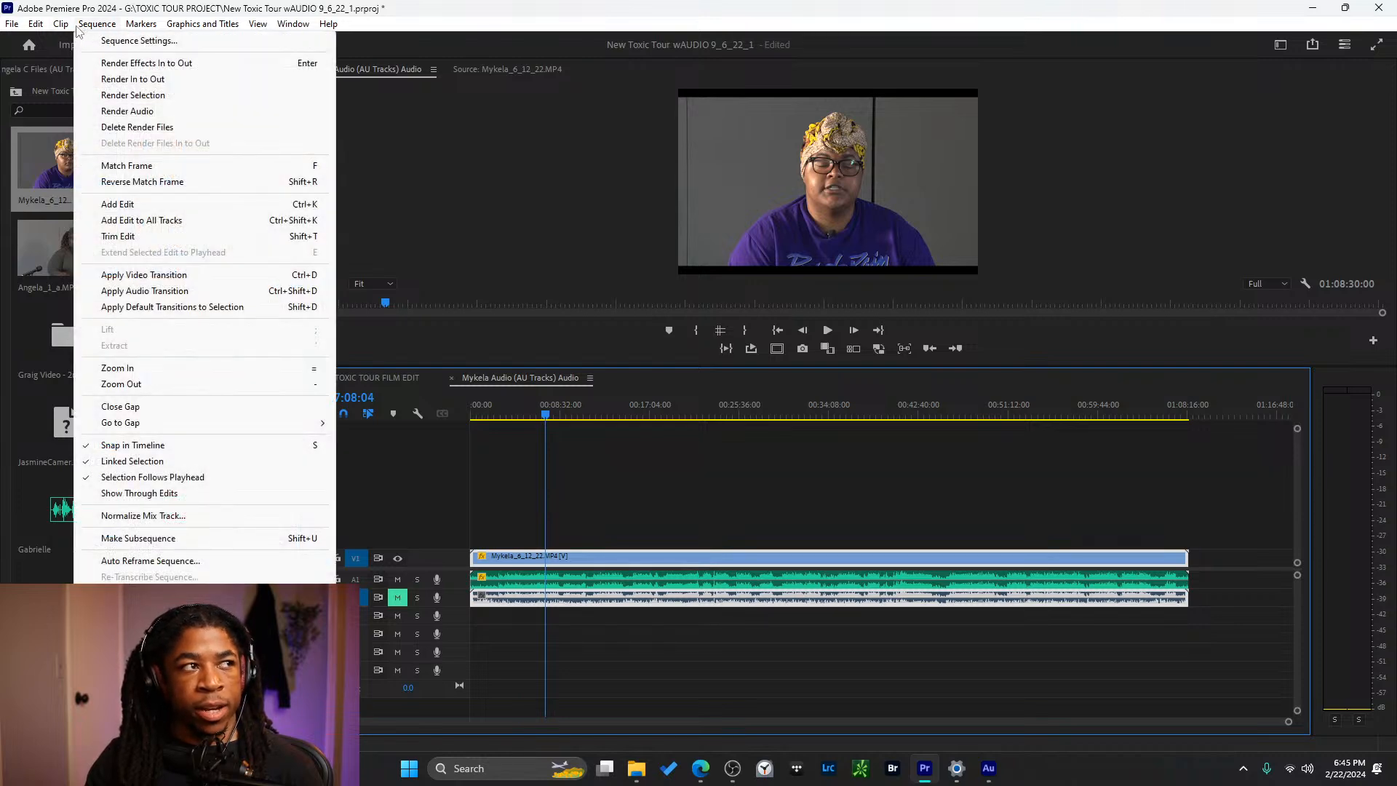
pyautogui.click(150, 41)
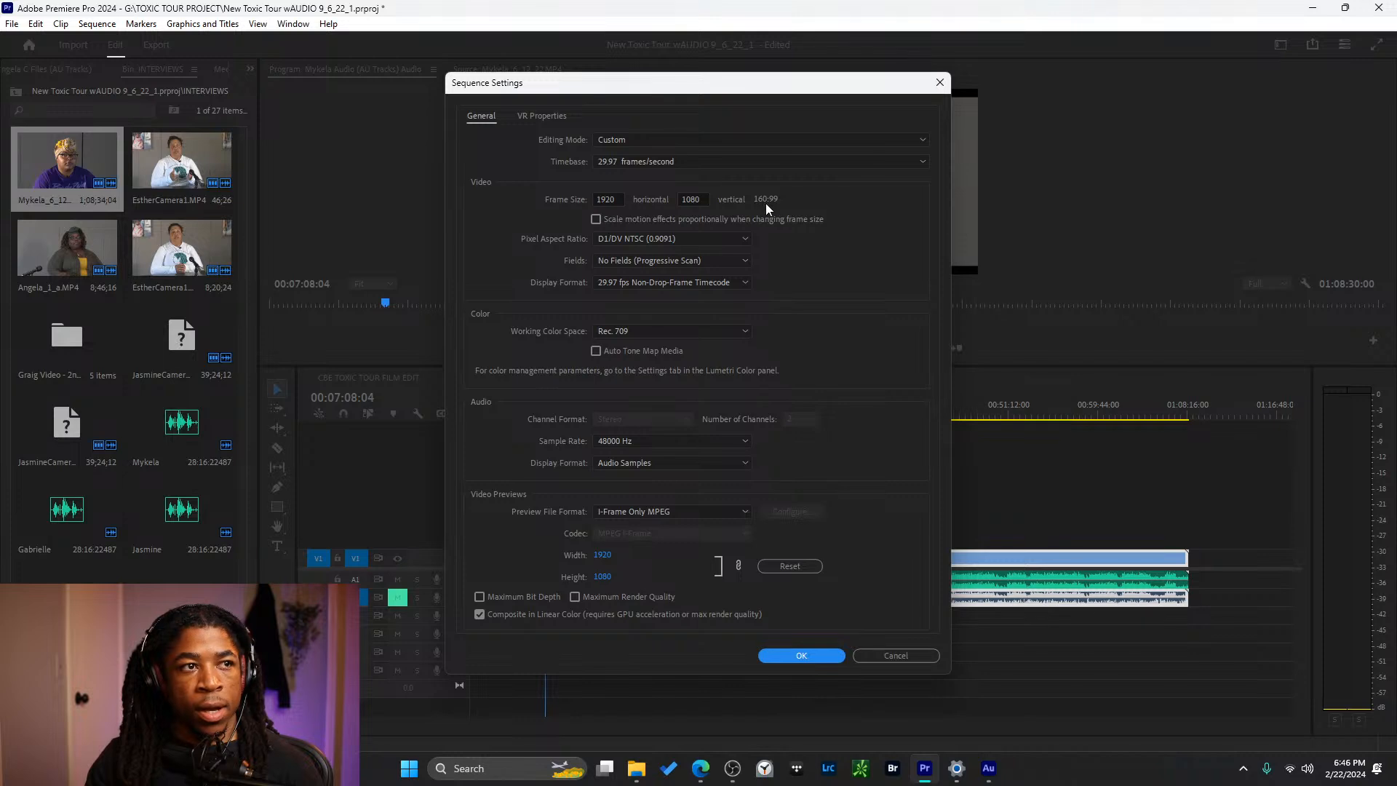
pyautogui.click(715, 240)
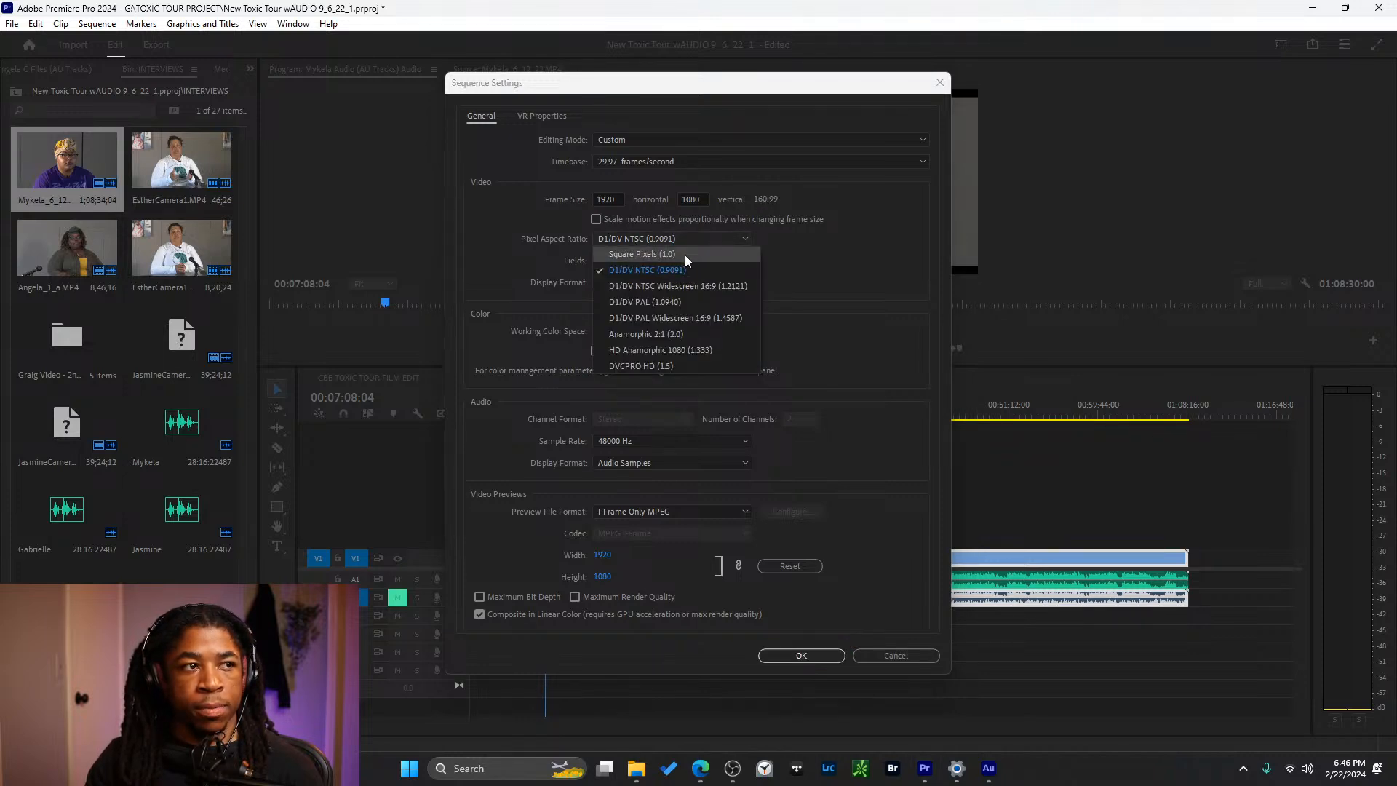
pyautogui.click(684, 254)
pyautogui.click(665, 243)
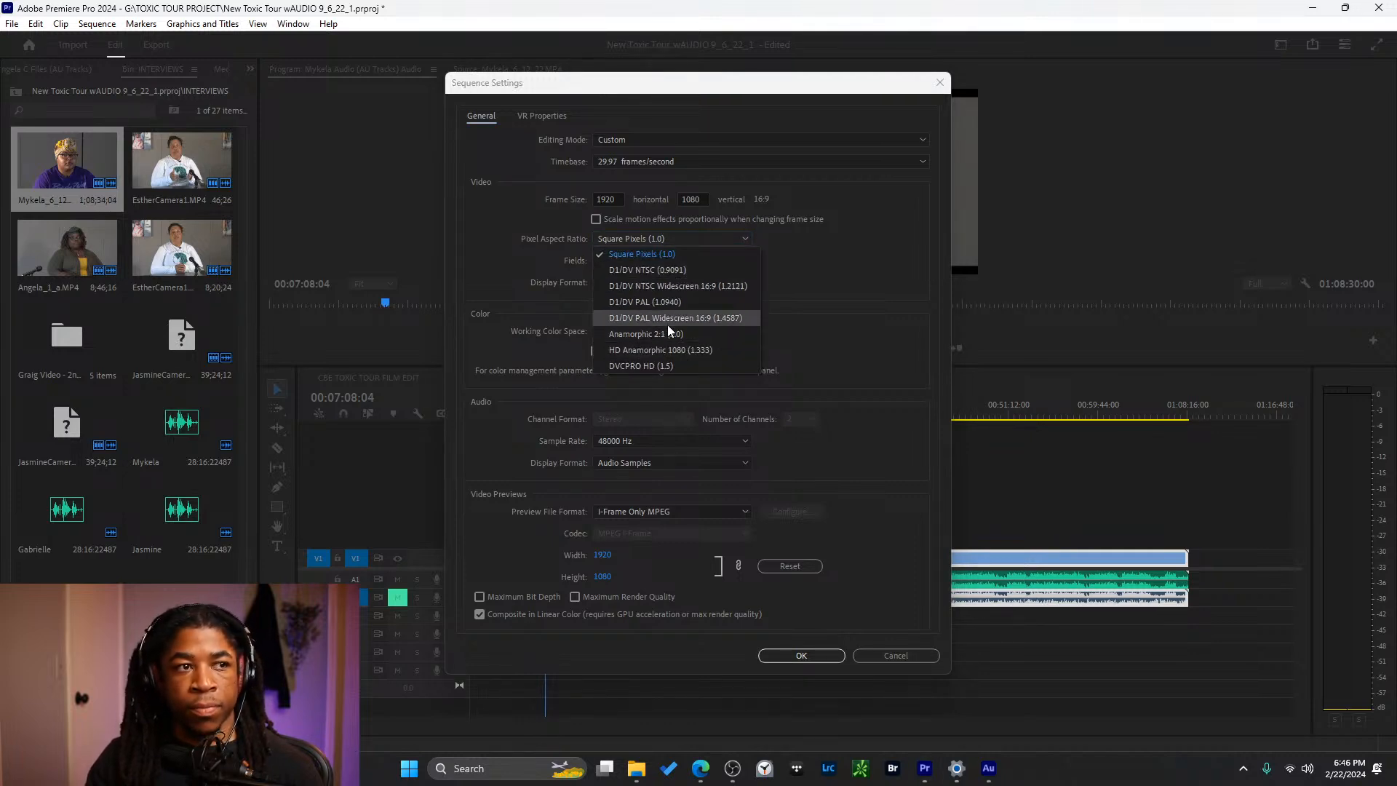
pyautogui.click(696, 237)
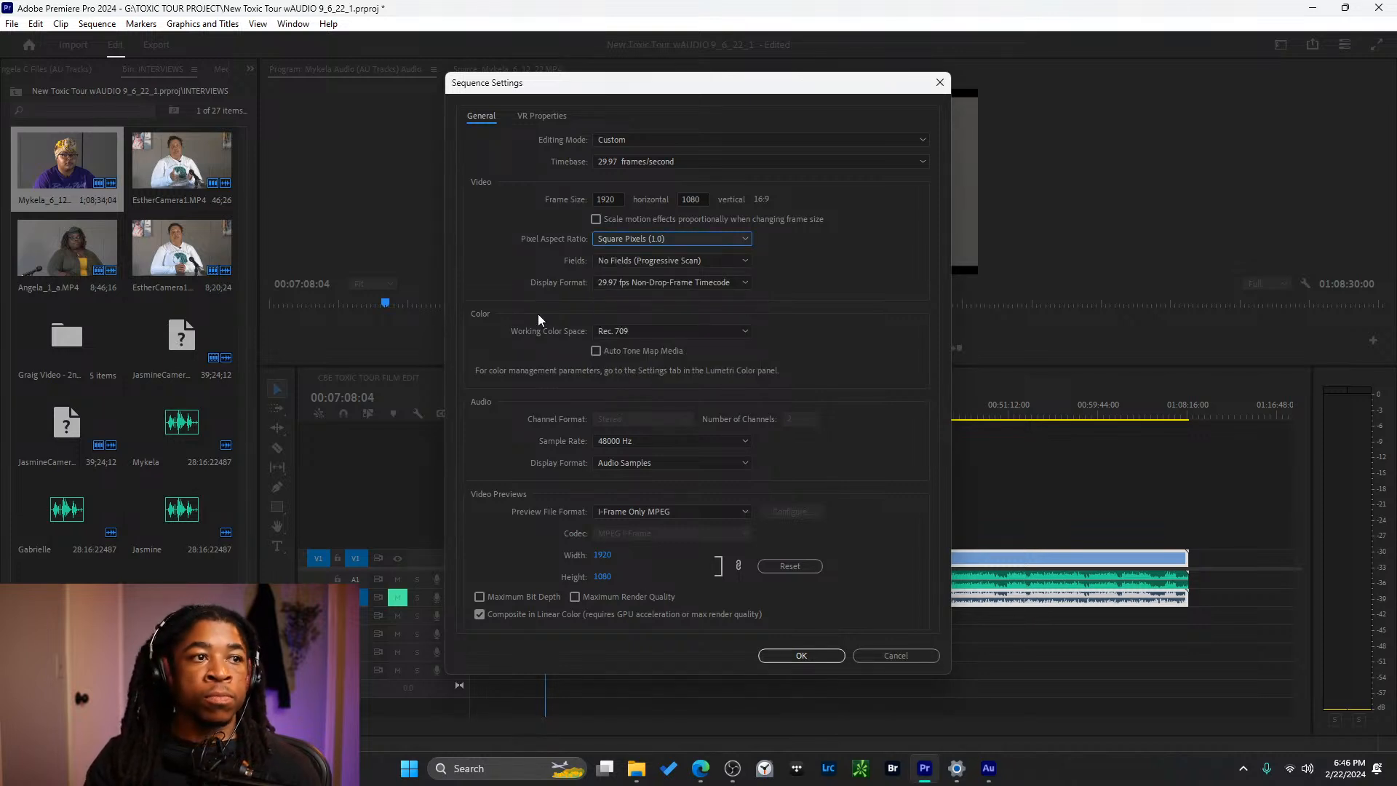
pyautogui.click(658, 256)
pyautogui.click(658, 256)
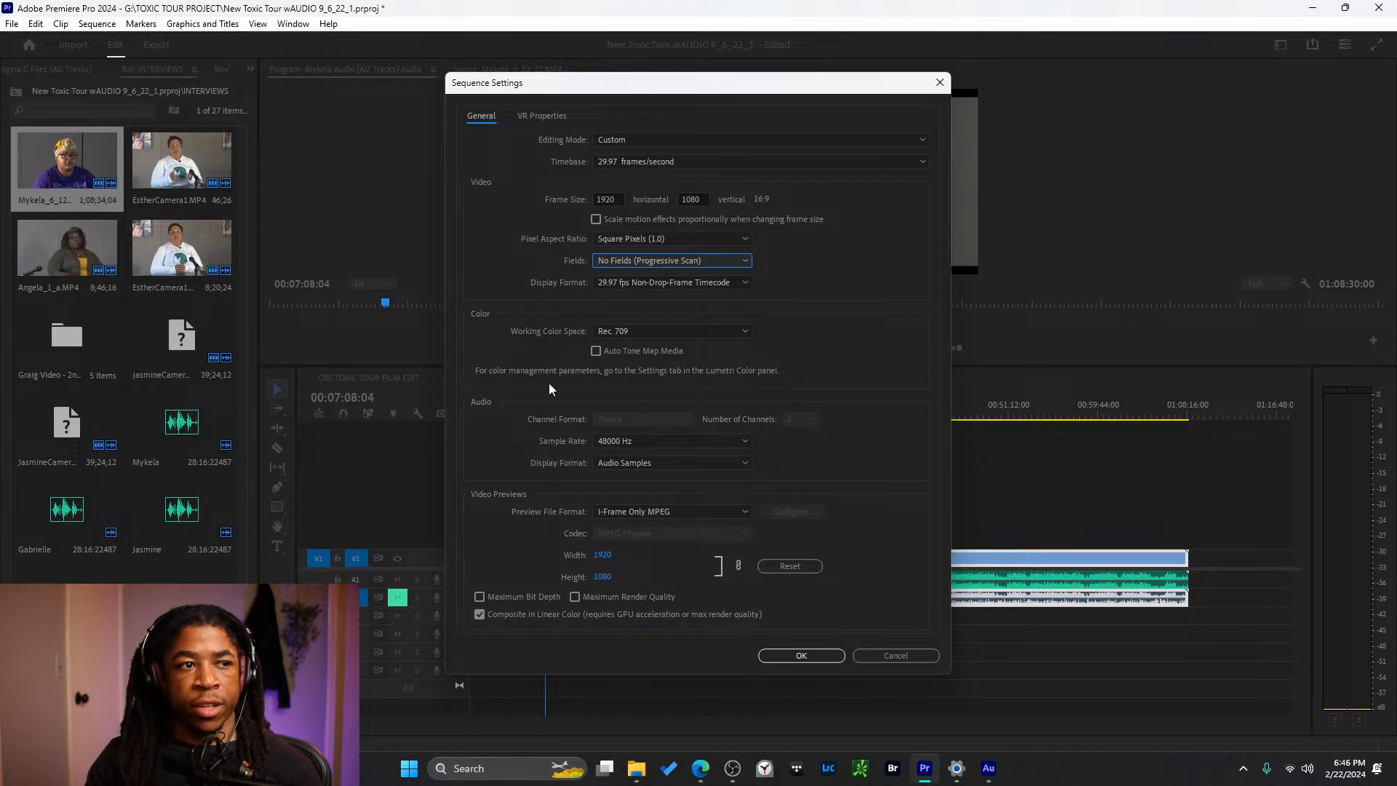
pyautogui.click(801, 655)
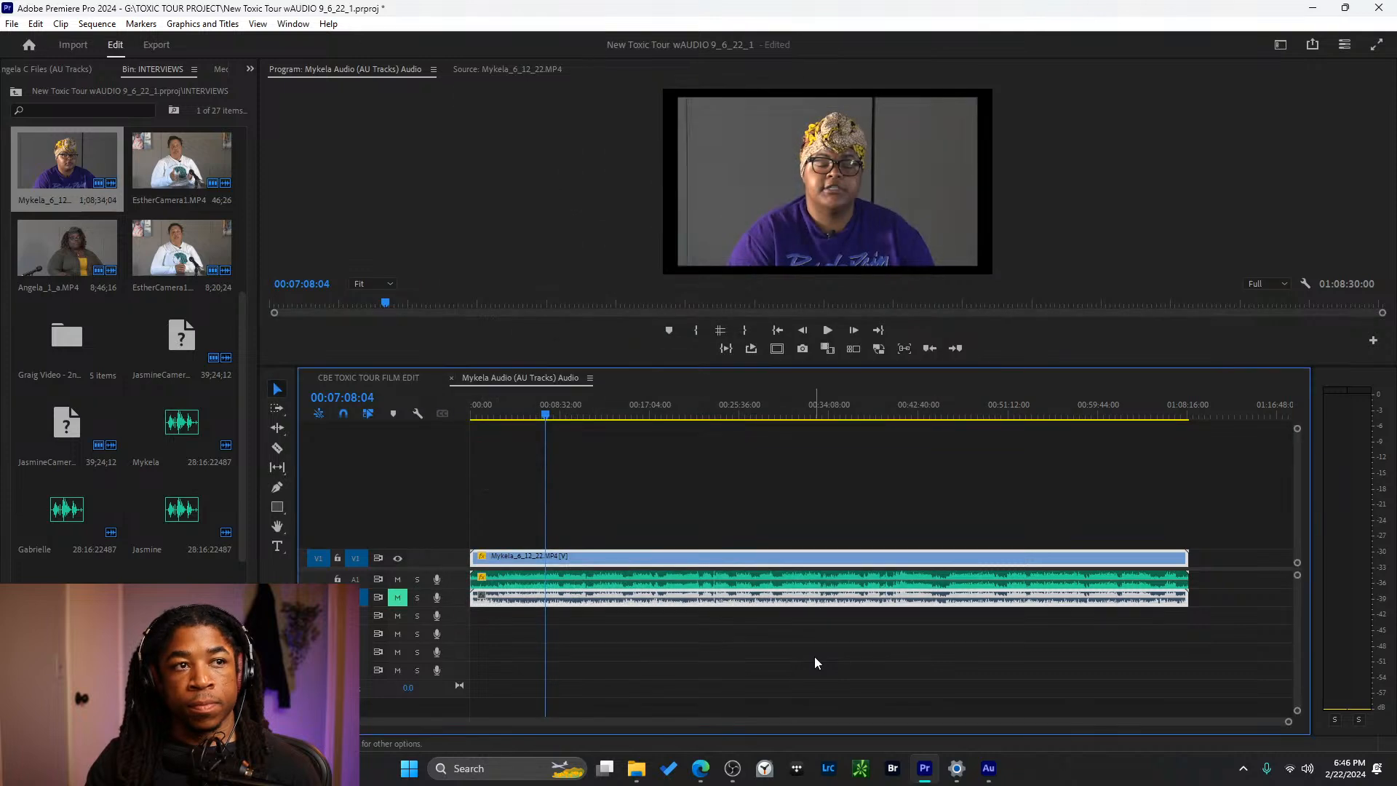
# - Try to fill the frame by applying Set to Frame Size to the interview video clip
pyautogui.rightClick(680, 556)
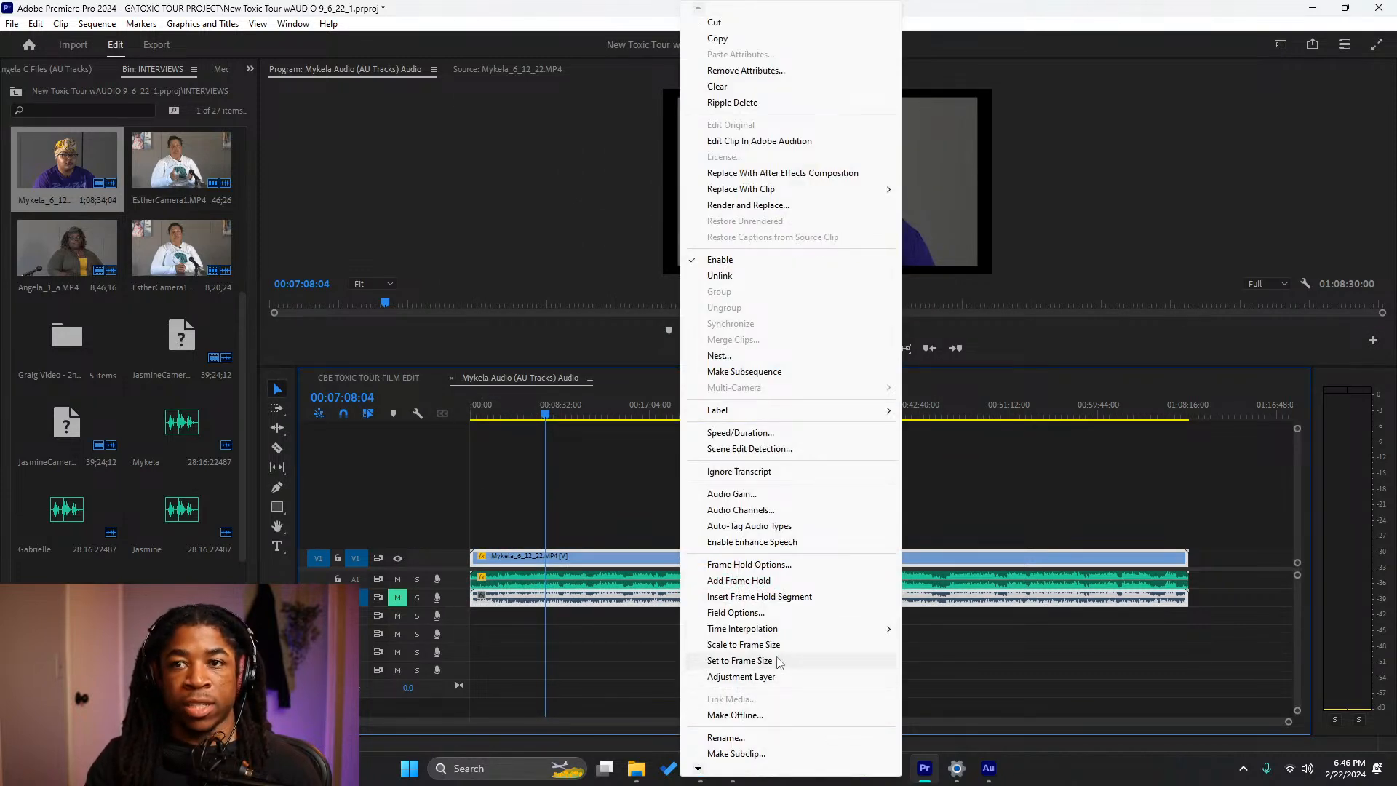
pyautogui.click(739, 660)
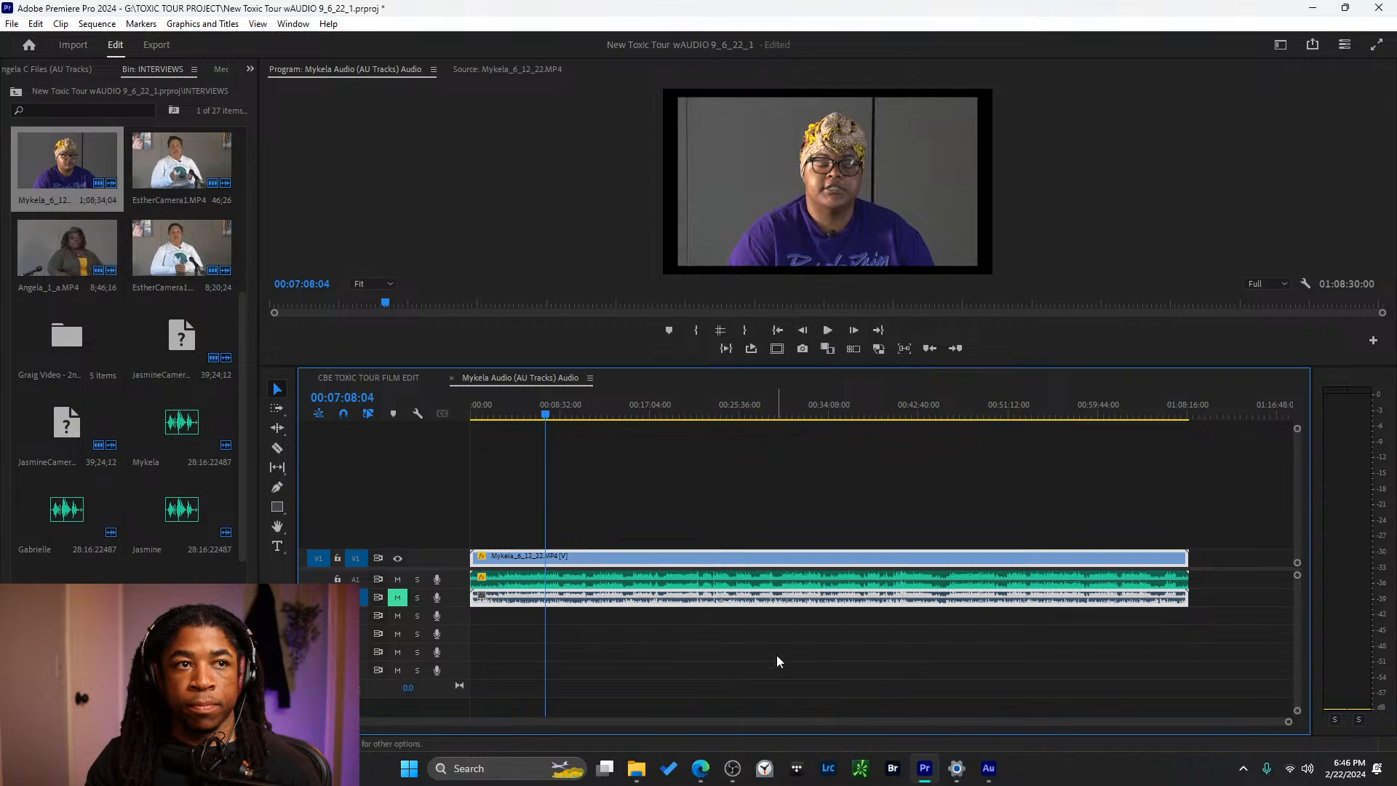
pyautogui.click(657, 527)
pyautogui.rightClick(652, 553)
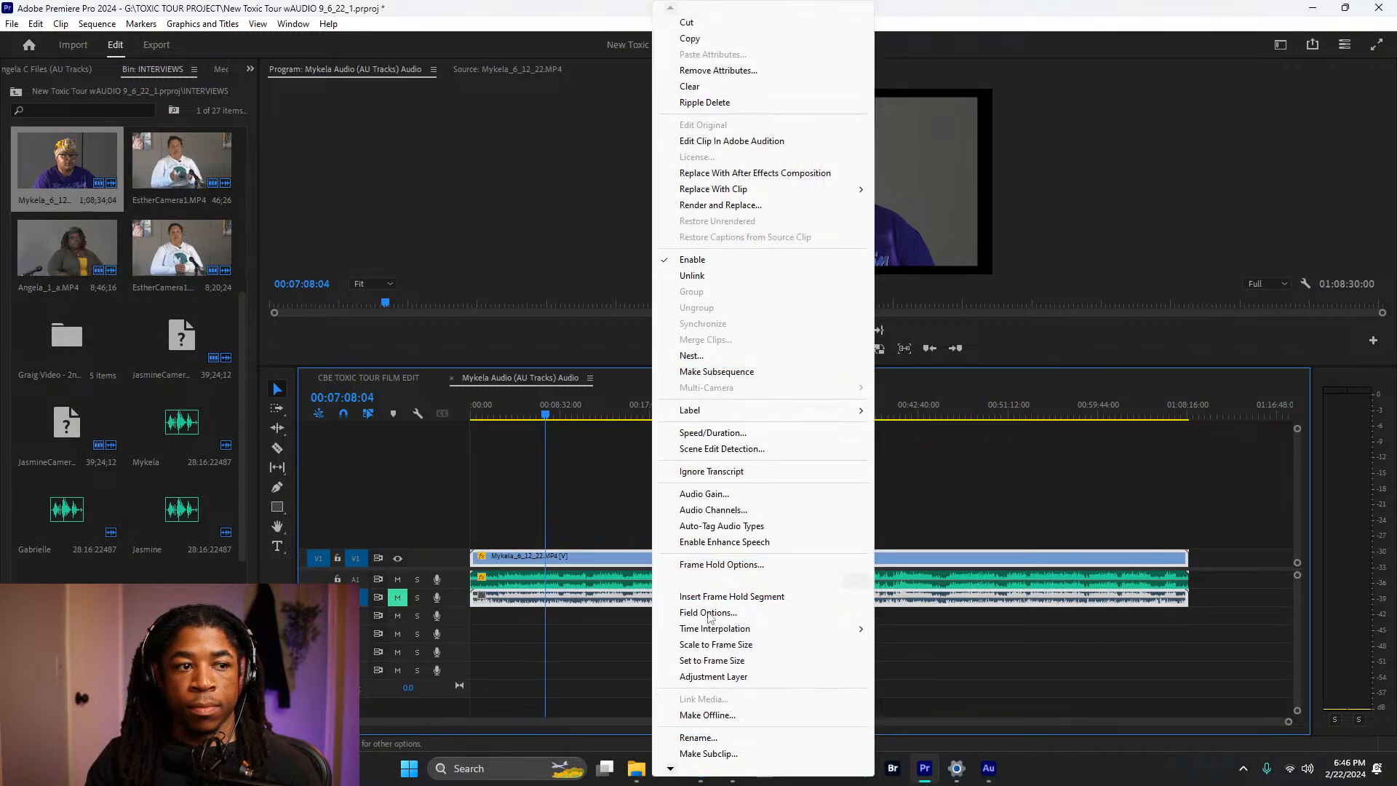
pyautogui.click(707, 659)
pyautogui.click(621, 640)
# - Remove the interview clip's motion, opacity, time remapping, volume, channel volume and panner attributes, and compare its framing with the film edit
pyautogui.click(579, 560)
pyautogui.rightClick(579, 561)
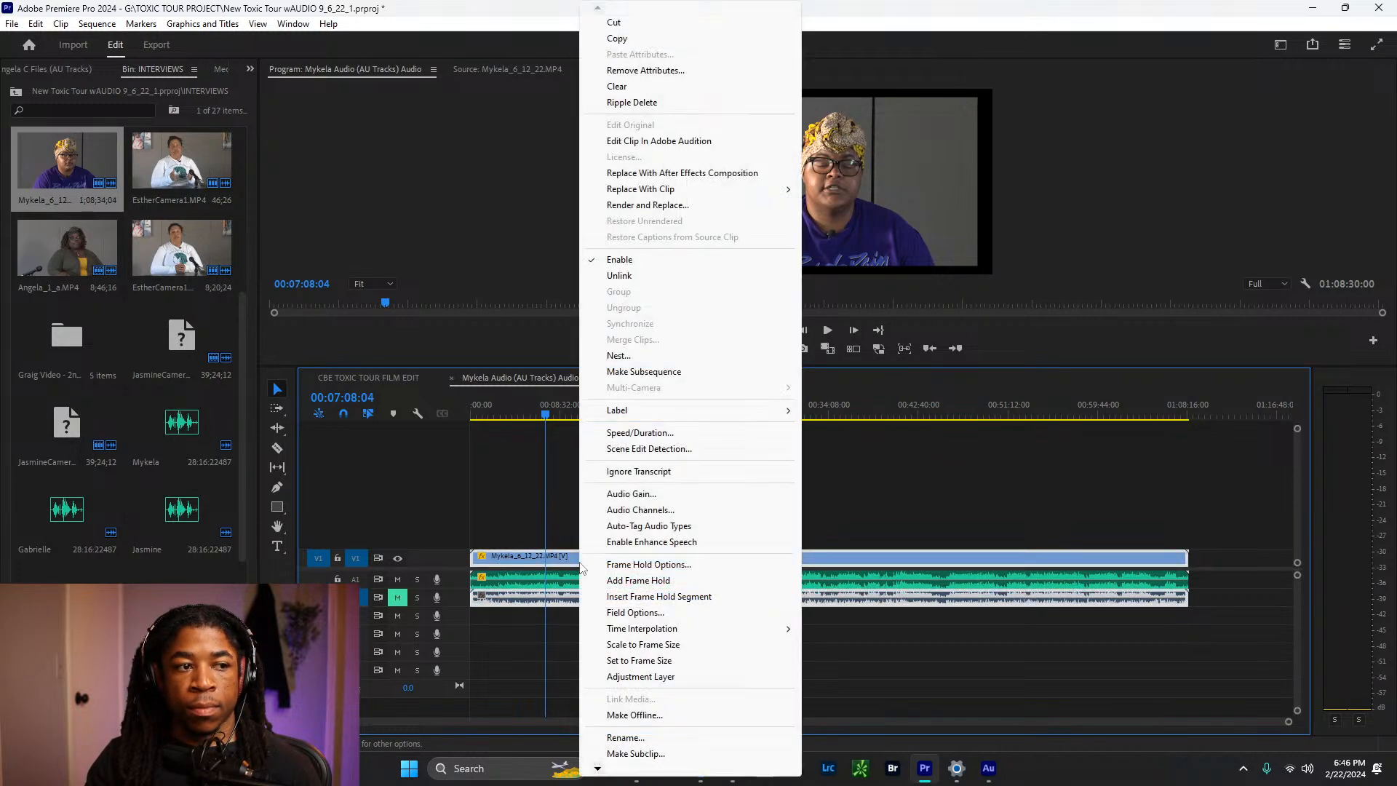
pyautogui.click(659, 71)
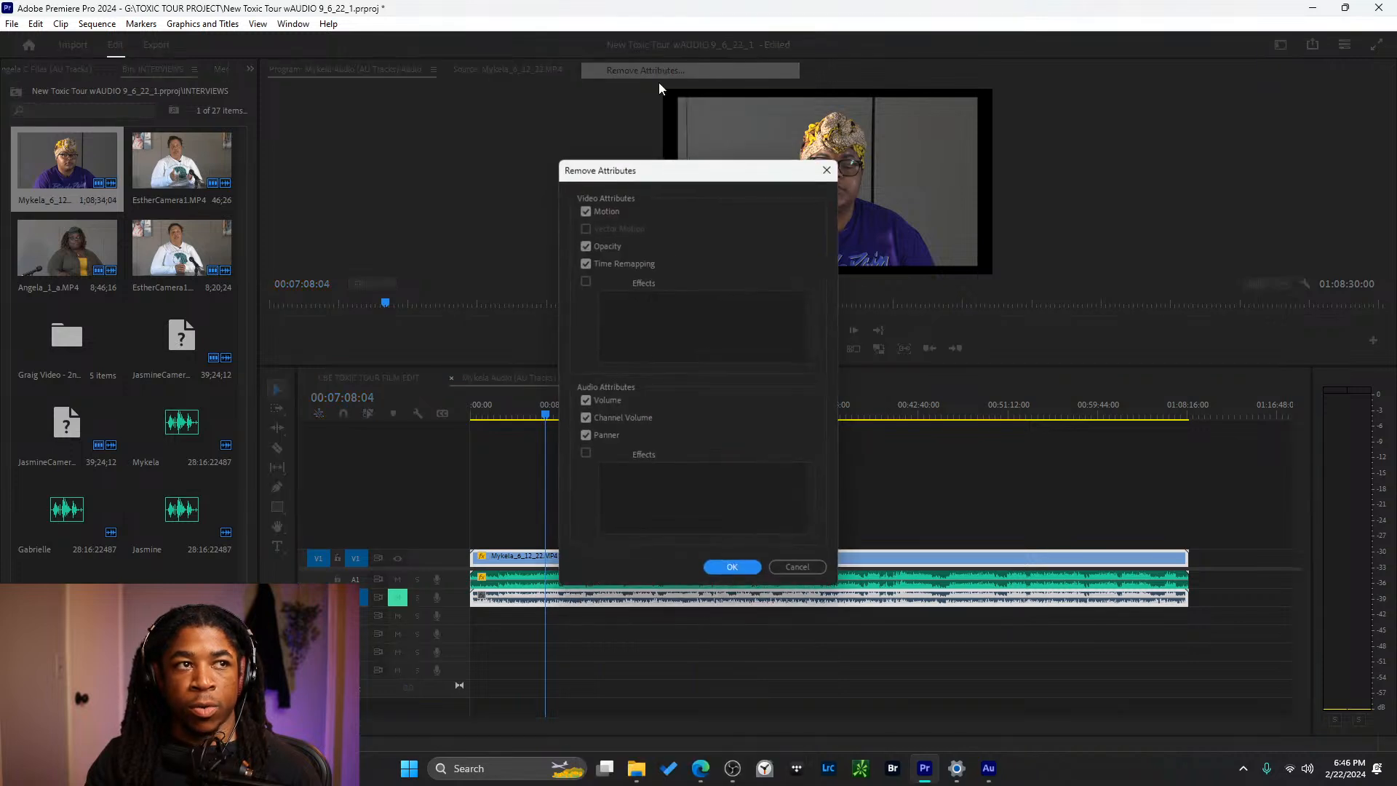
pyautogui.click(743, 569)
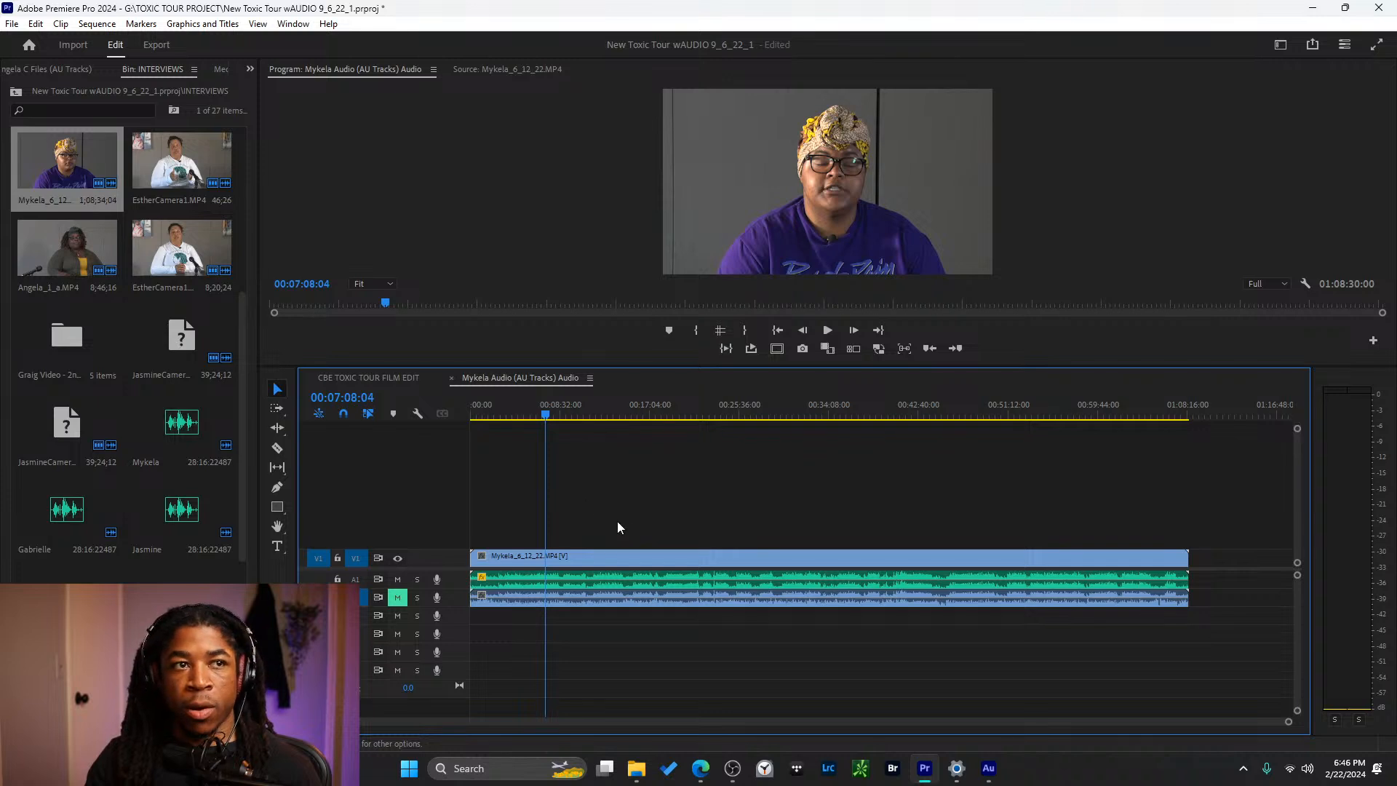
pyautogui.click(403, 375)
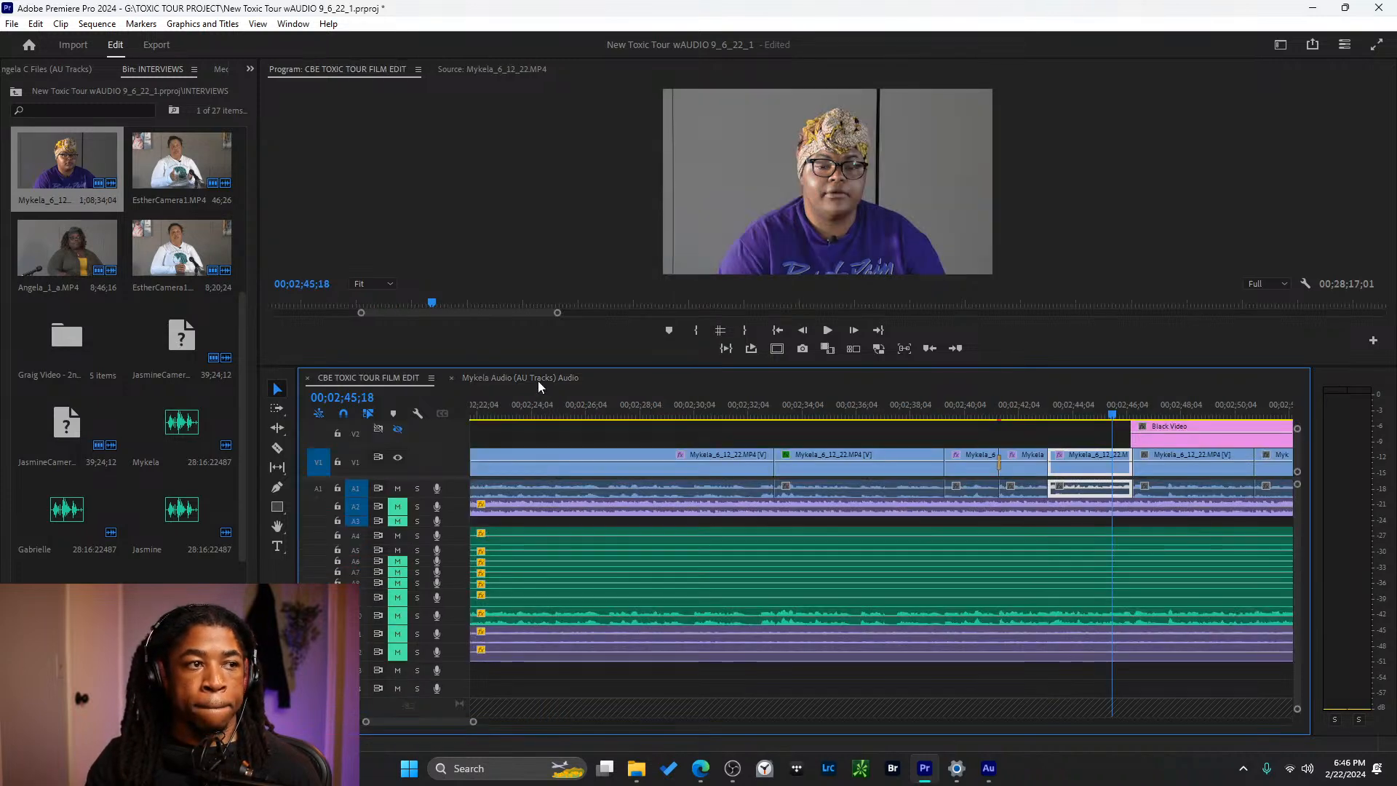
pyautogui.click(534, 377)
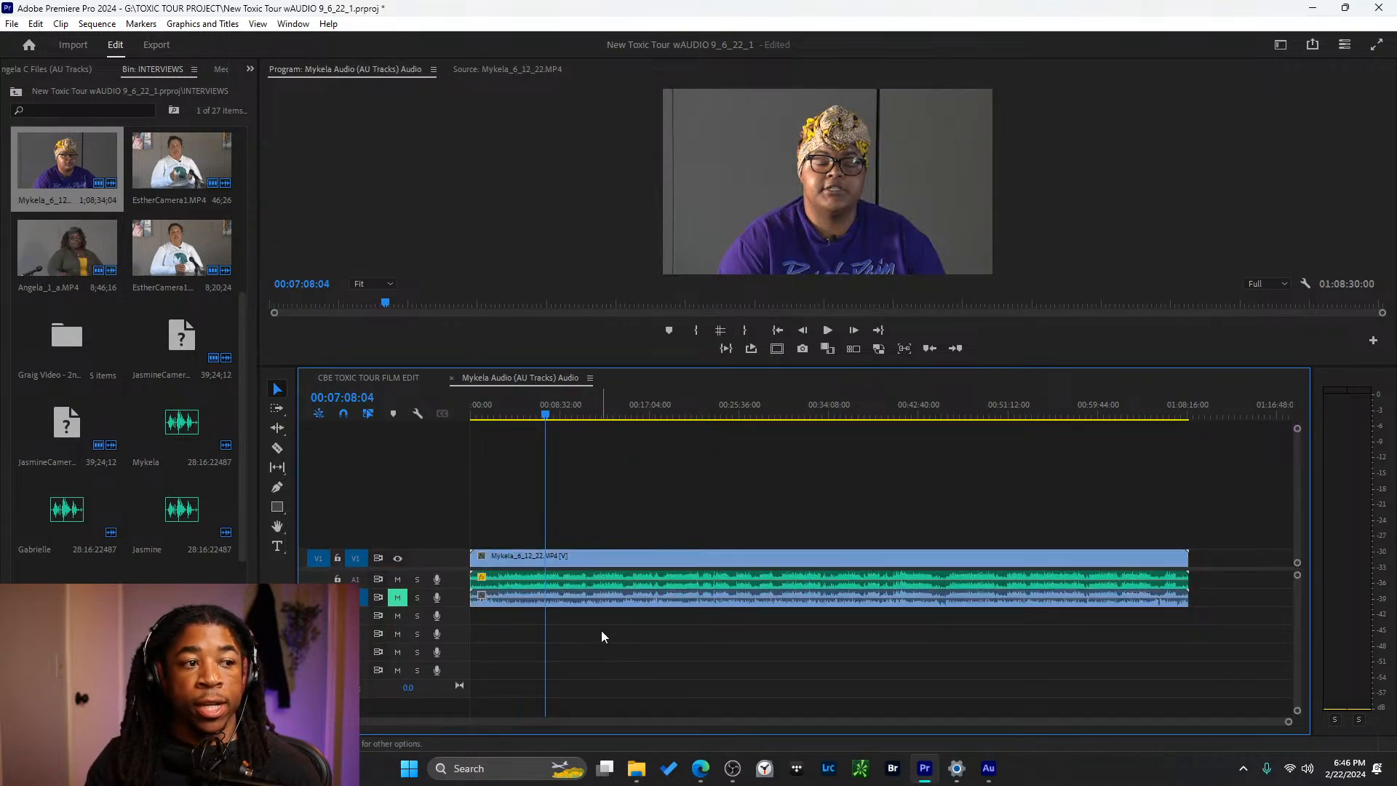
# - Unmute the camera audio track, play the sequence, and alternately solo the cleaned audio and camera audio tracks to compare their sound
pyautogui.click(399, 598)
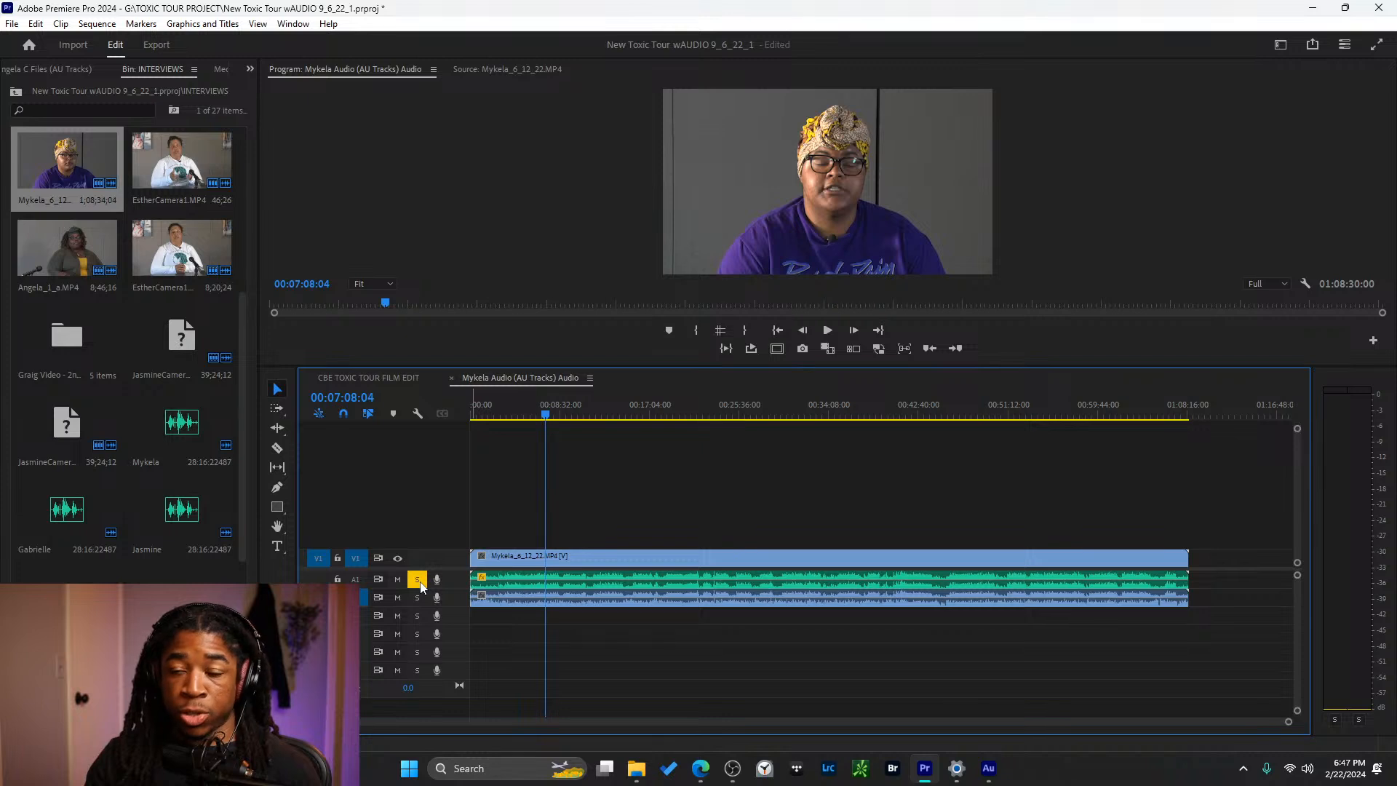
pyautogui.press('space')
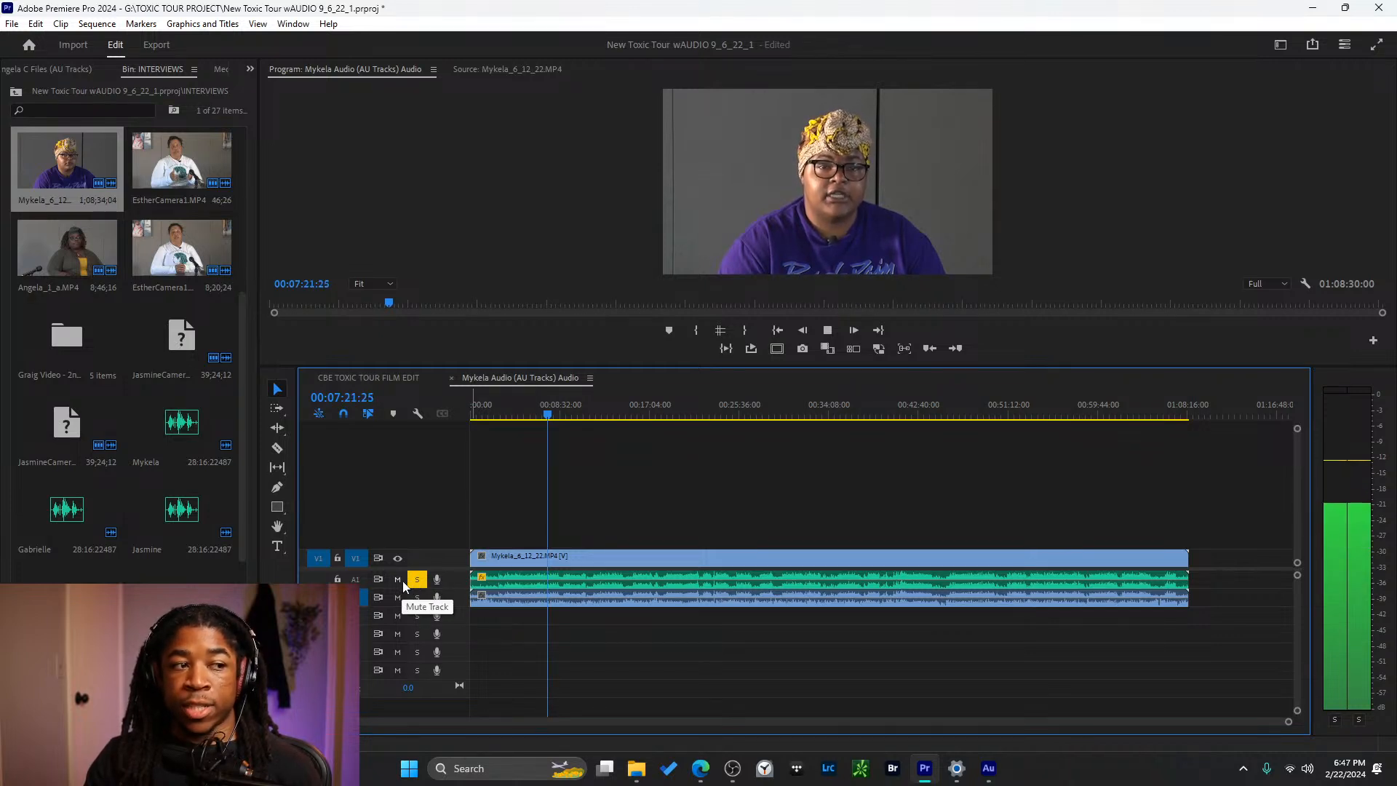
pyautogui.click(416, 580)
pyautogui.click(417, 597)
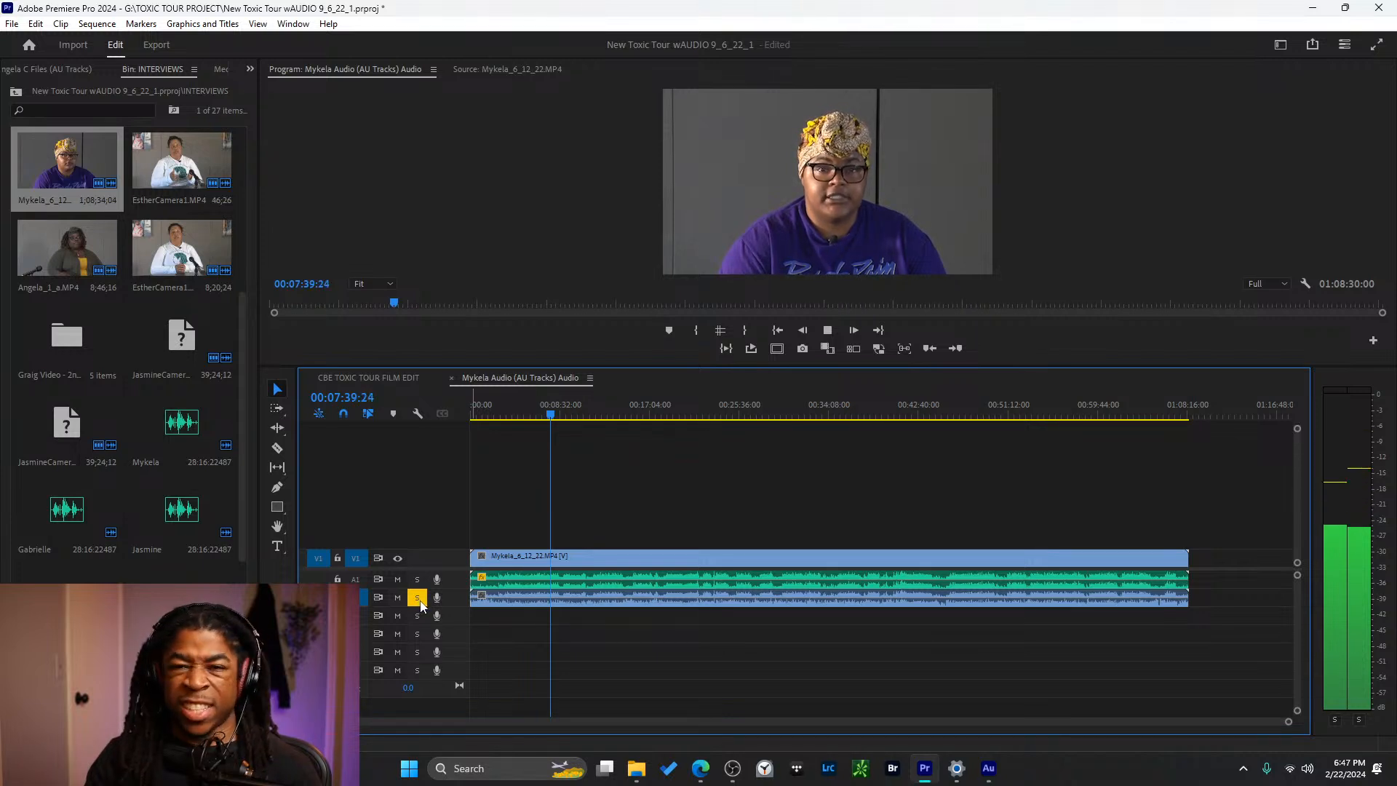
pyautogui.click(418, 596)
pyautogui.click(417, 579)
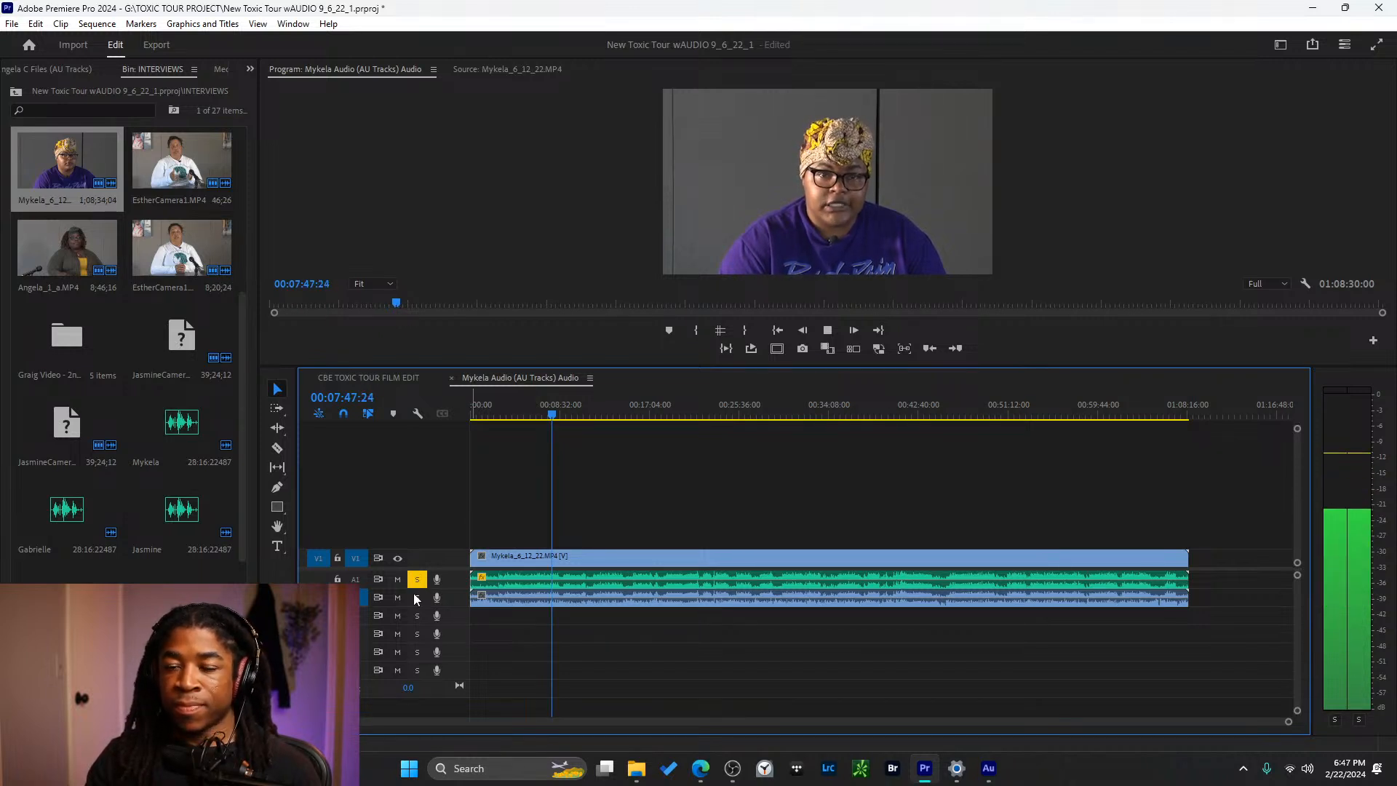
# - Stop playback and delete only the camera audio from the interview video clip, leaving the video and the cleaned audio in place
pyautogui.press('space')
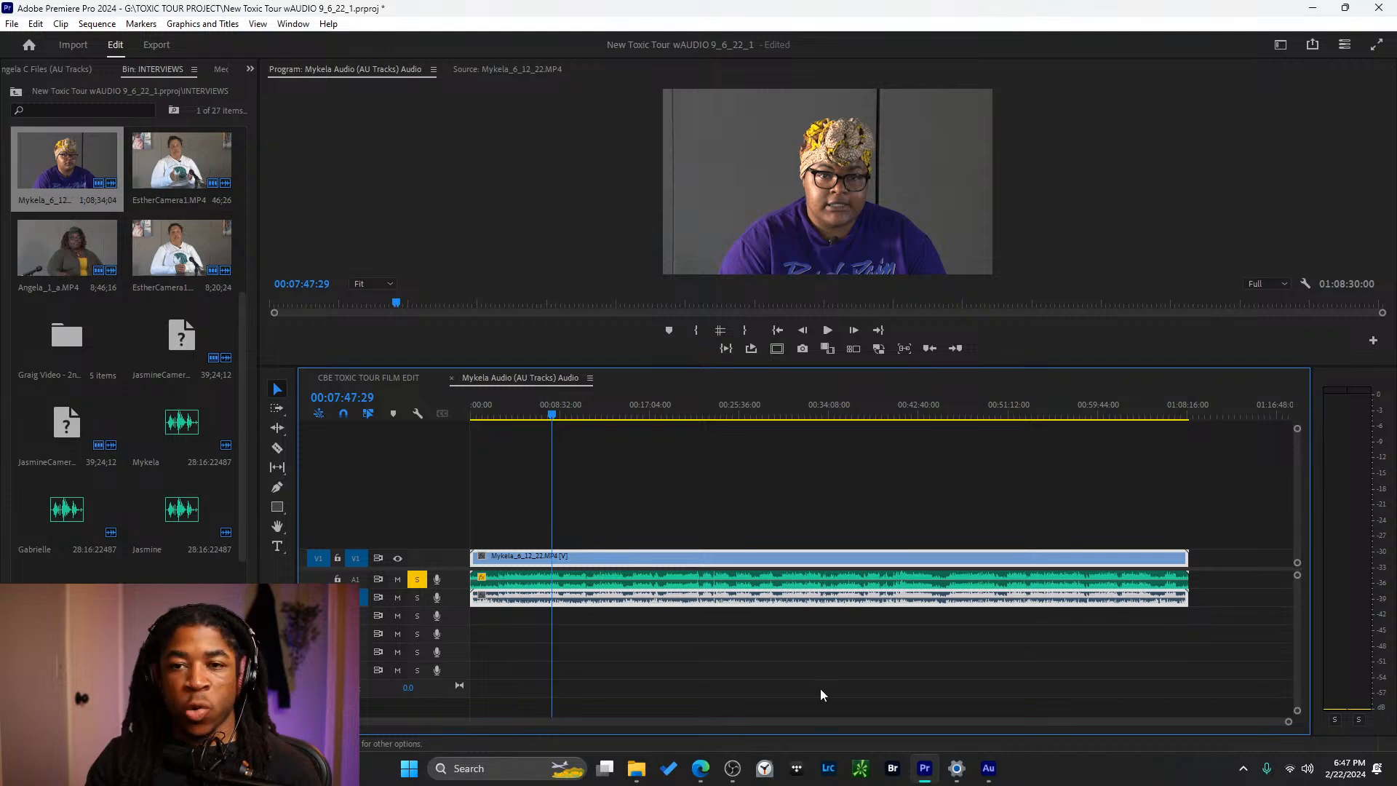
pyautogui.click(655, 646)
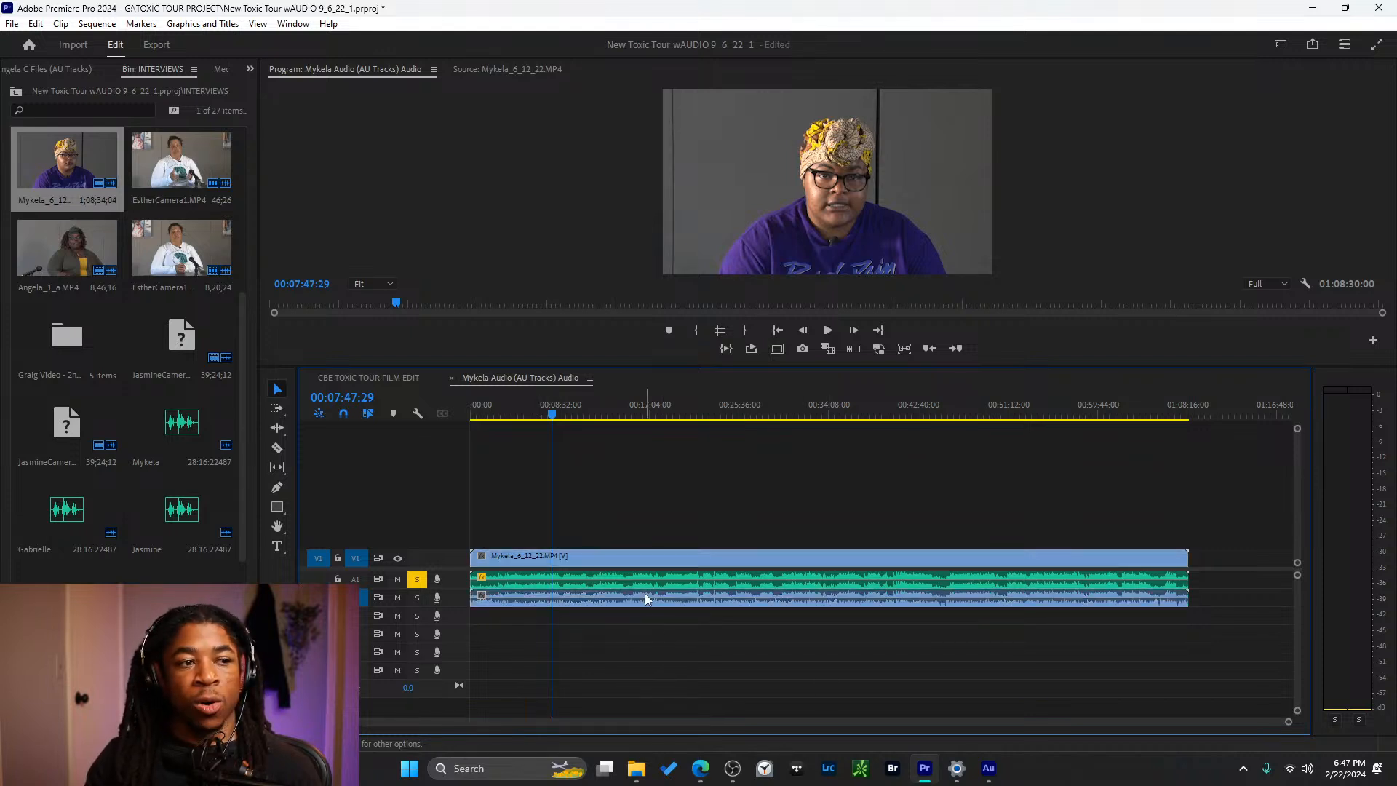
pyautogui.keyDown('alt'); pyautogui.click(645, 598); pyautogui.keyUp('alt')
pyautogui.press('Delete')
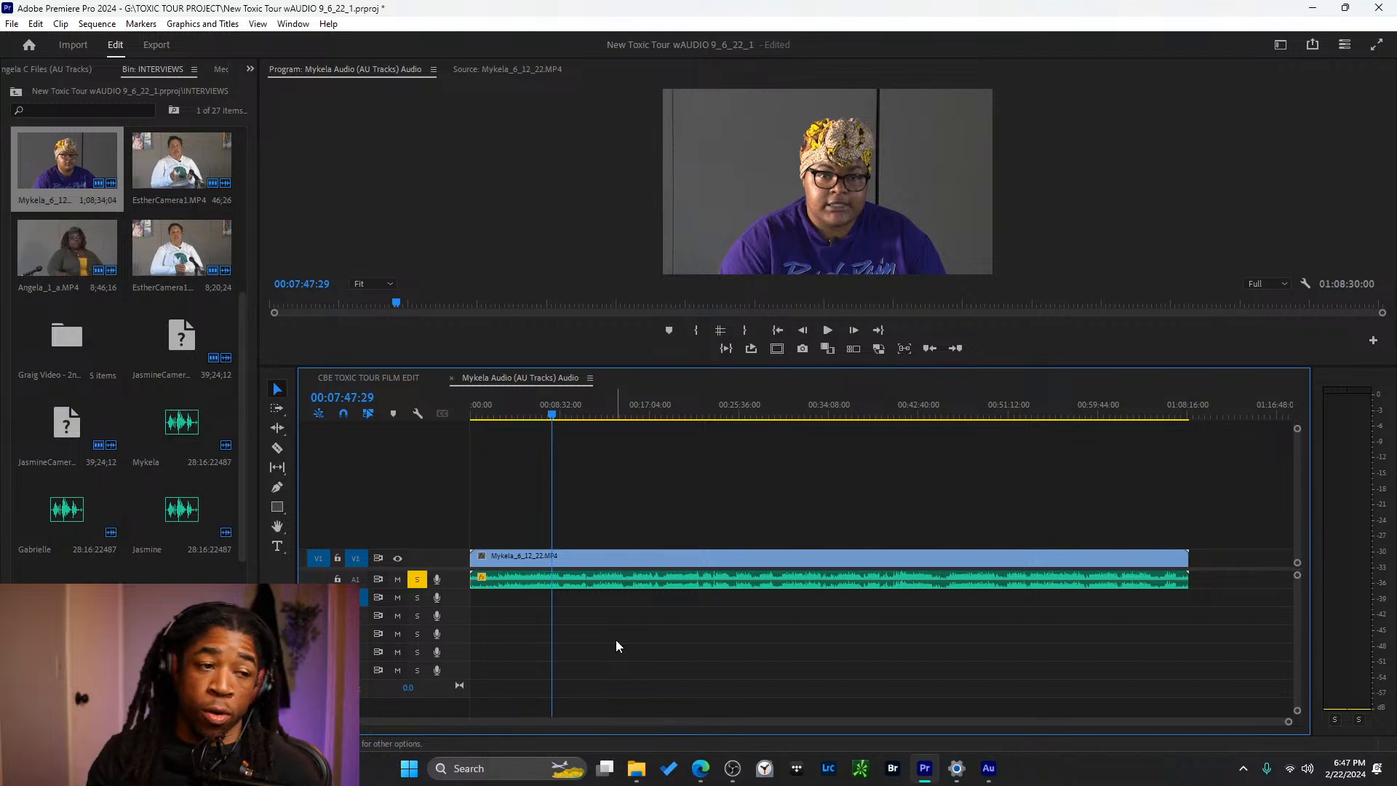
# - Inspect the file properties of the interview video clip in the audio sequence, including its image size, frame rate and audio format
pyautogui.rightClick(619, 560)
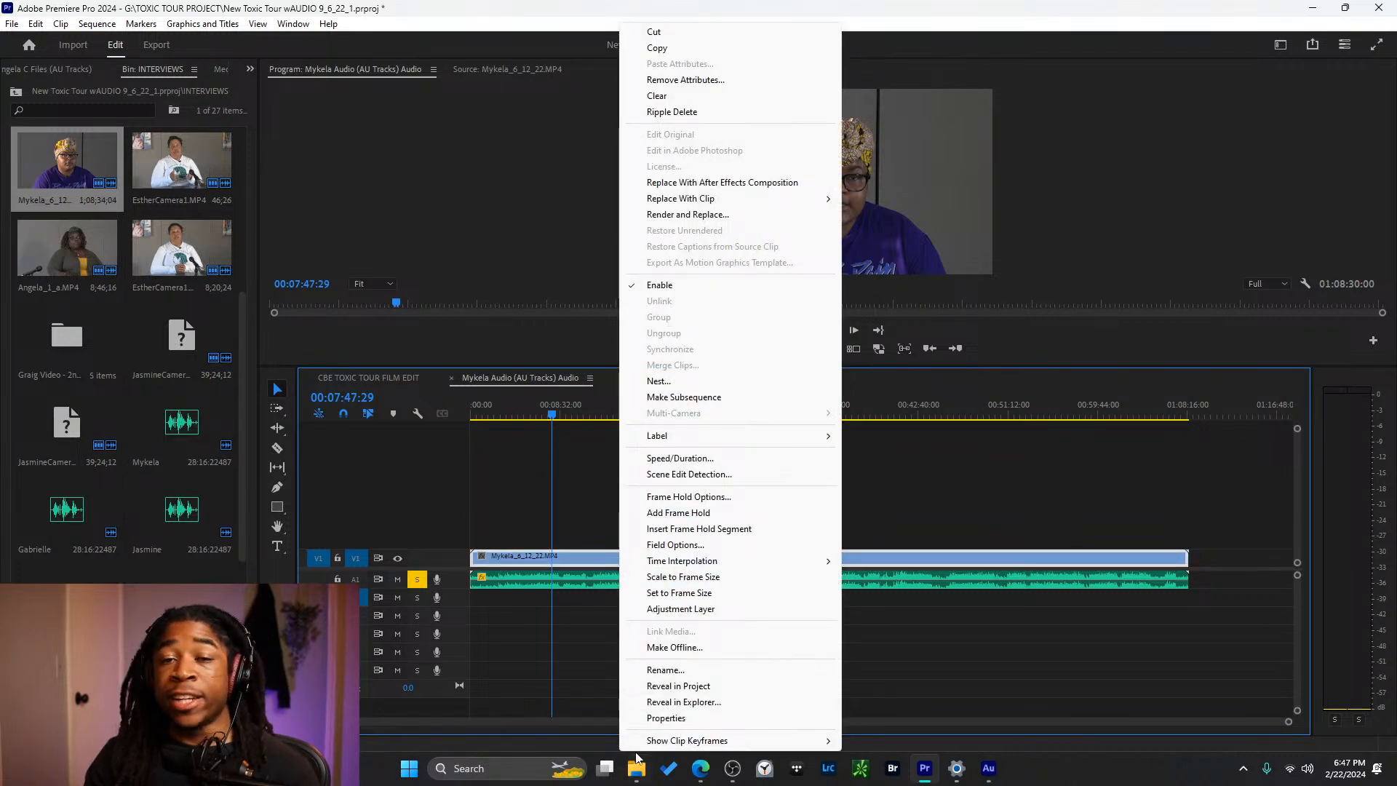
pyautogui.click(666, 718)
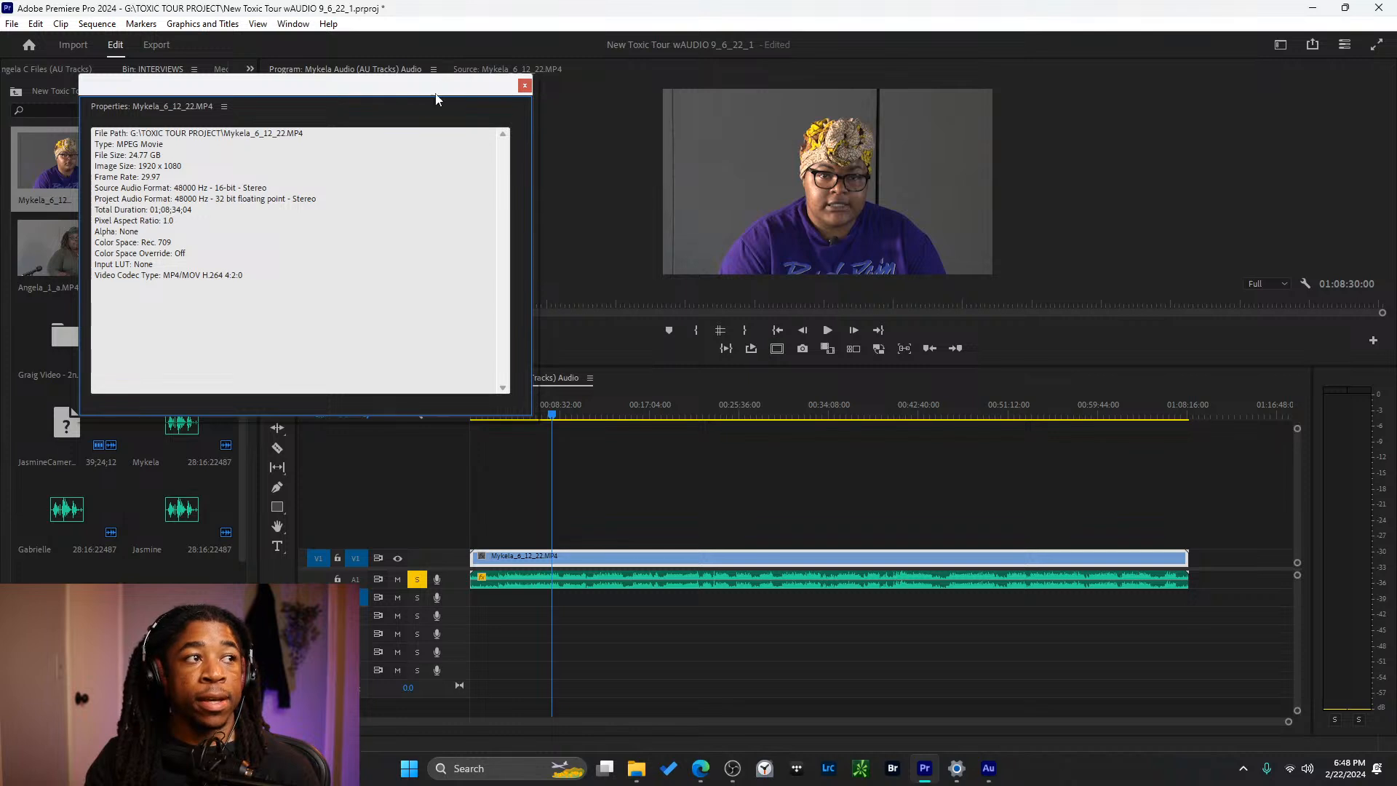
pyautogui.click(524, 87)
pyautogui.click(684, 611)
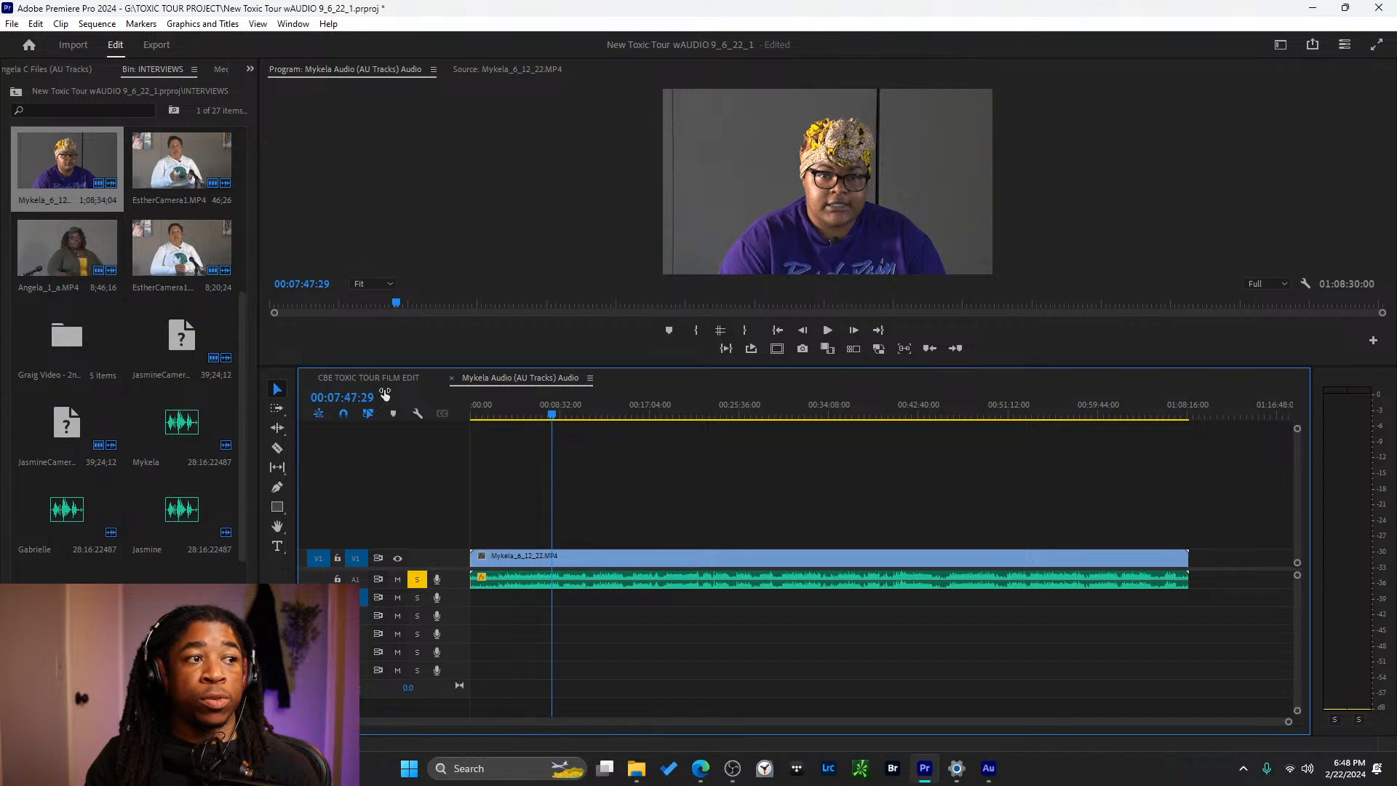
# - Compare the speaker's framing between the CBE TOXIC TOUR FILM EDIT sequence at about 00;02;43;28 and the audio sequence
pyautogui.rightClick(54, 166)
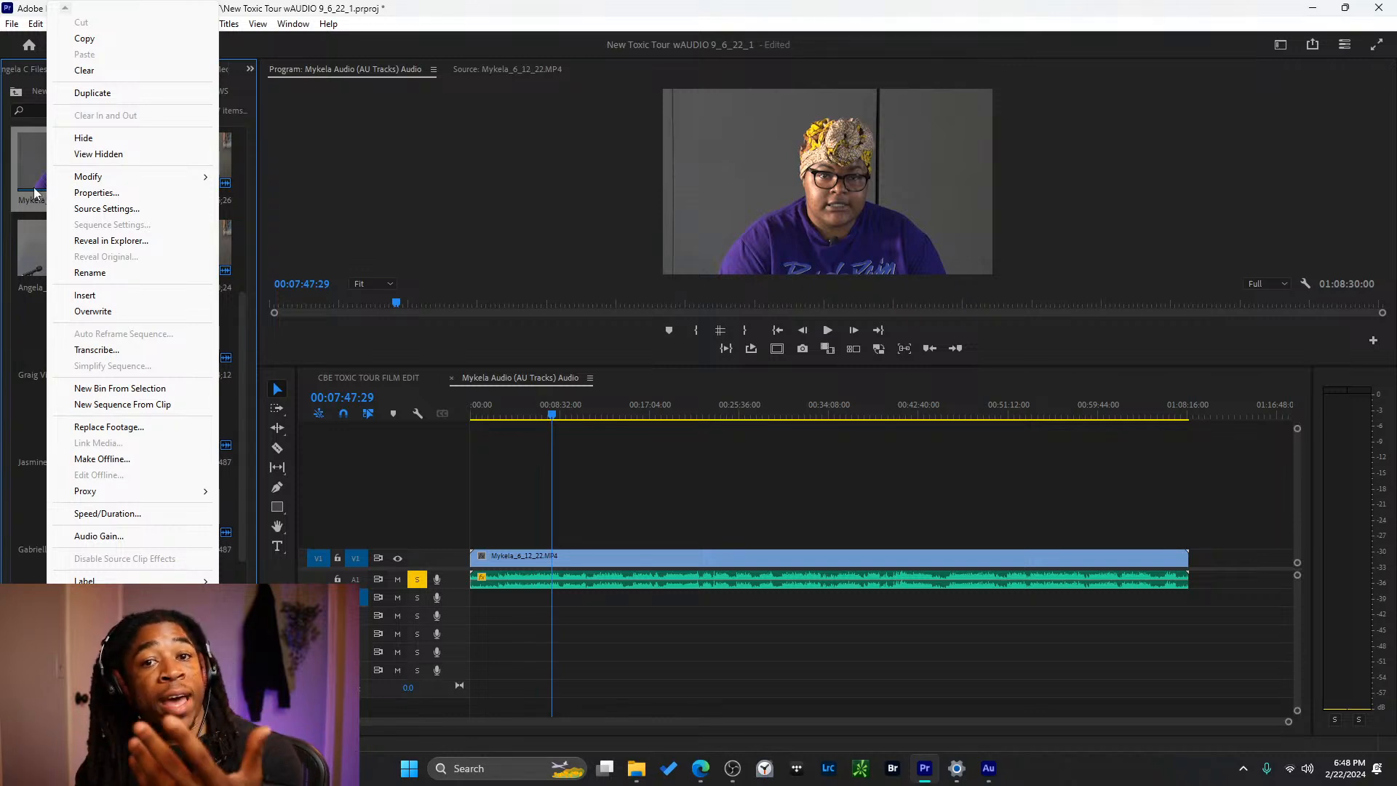
pyautogui.click(334, 369)
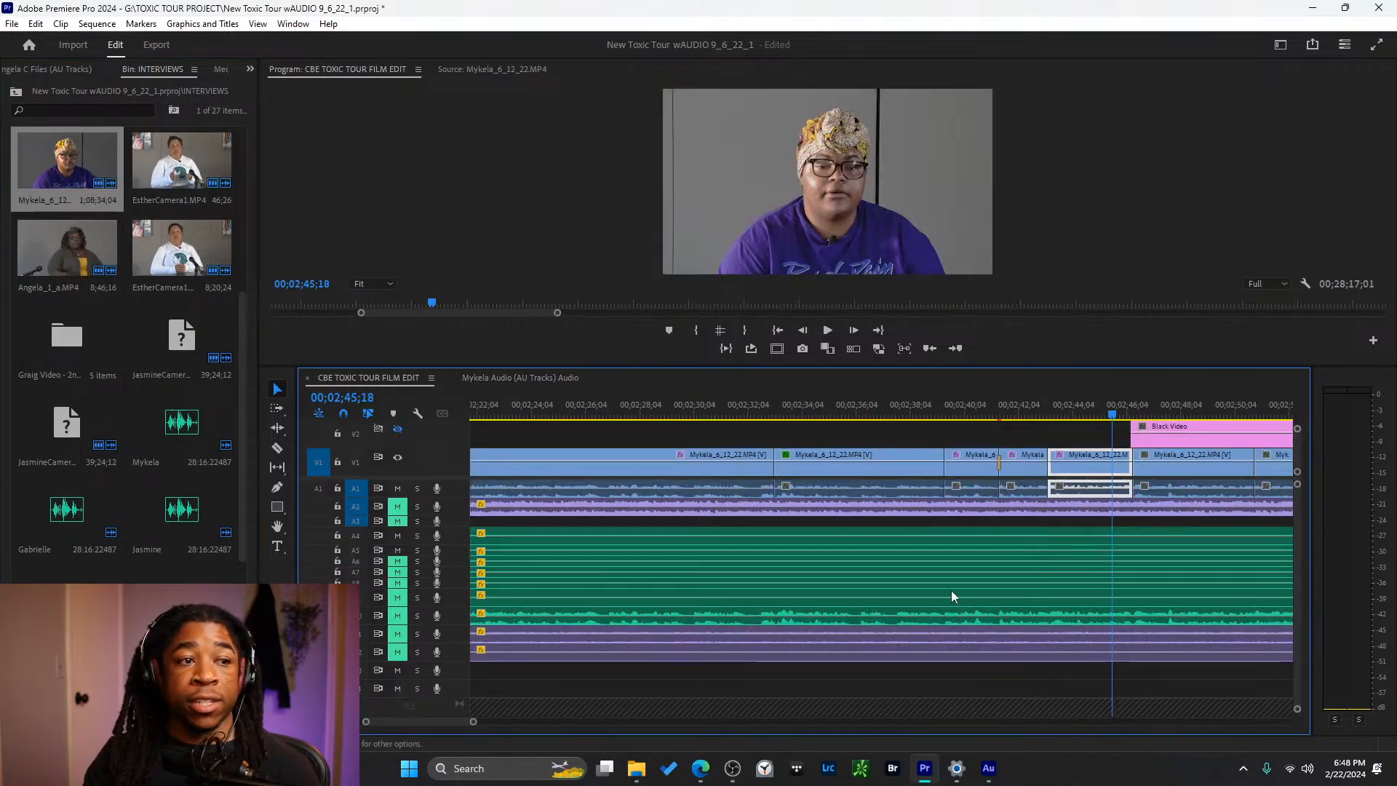
pyautogui.click(1051, 406)
pyautogui.click(1068, 412)
pyautogui.click(1068, 412)
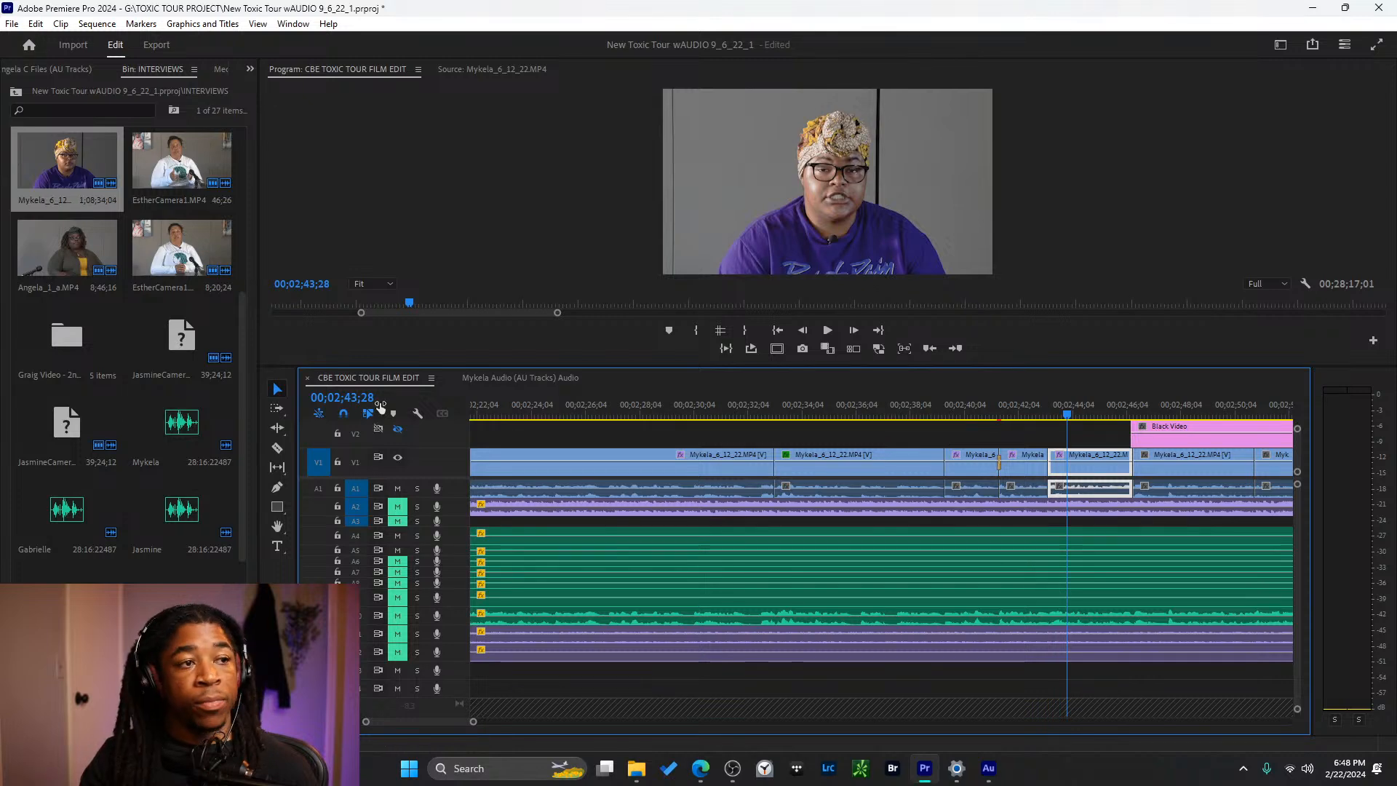
pyautogui.click(524, 379)
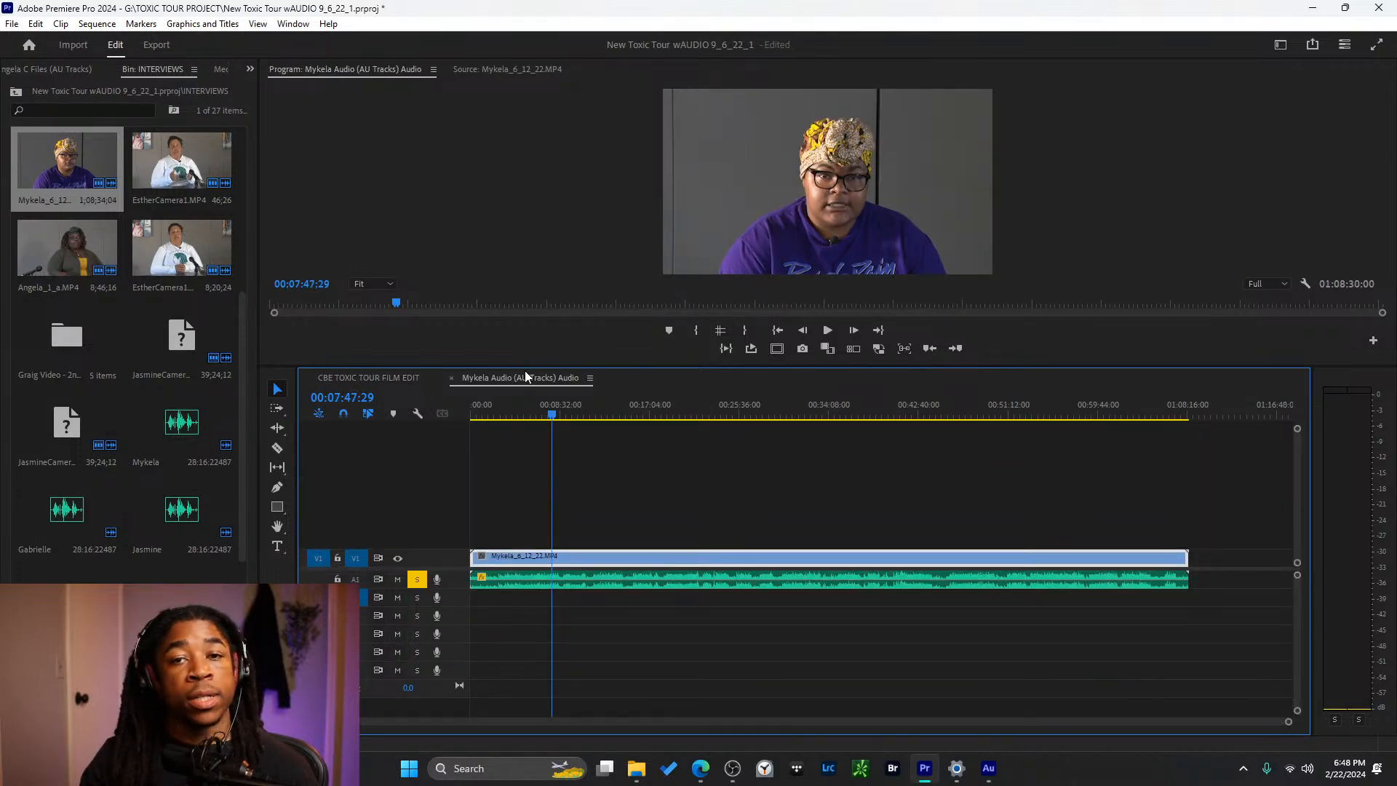
pyautogui.click(397, 377)
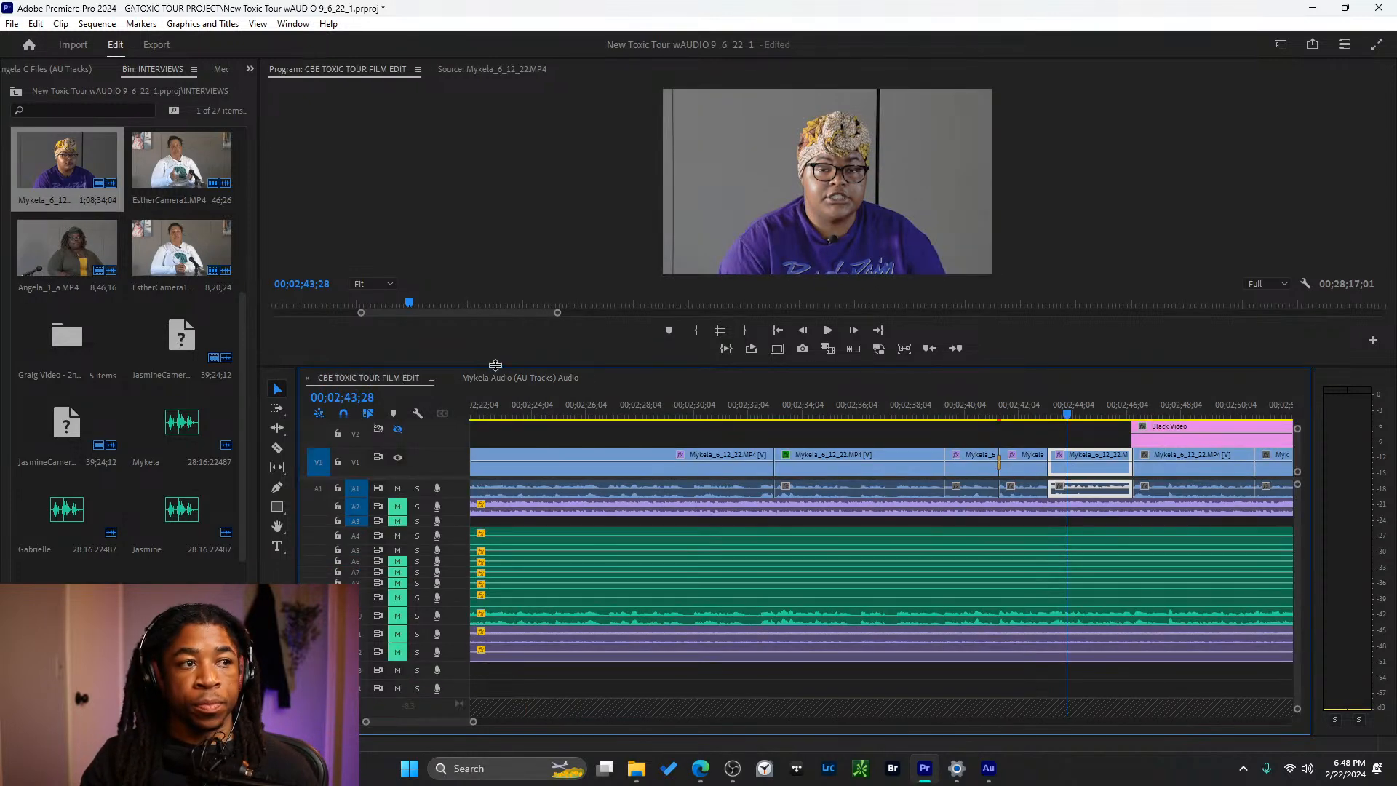
pyautogui.click(505, 377)
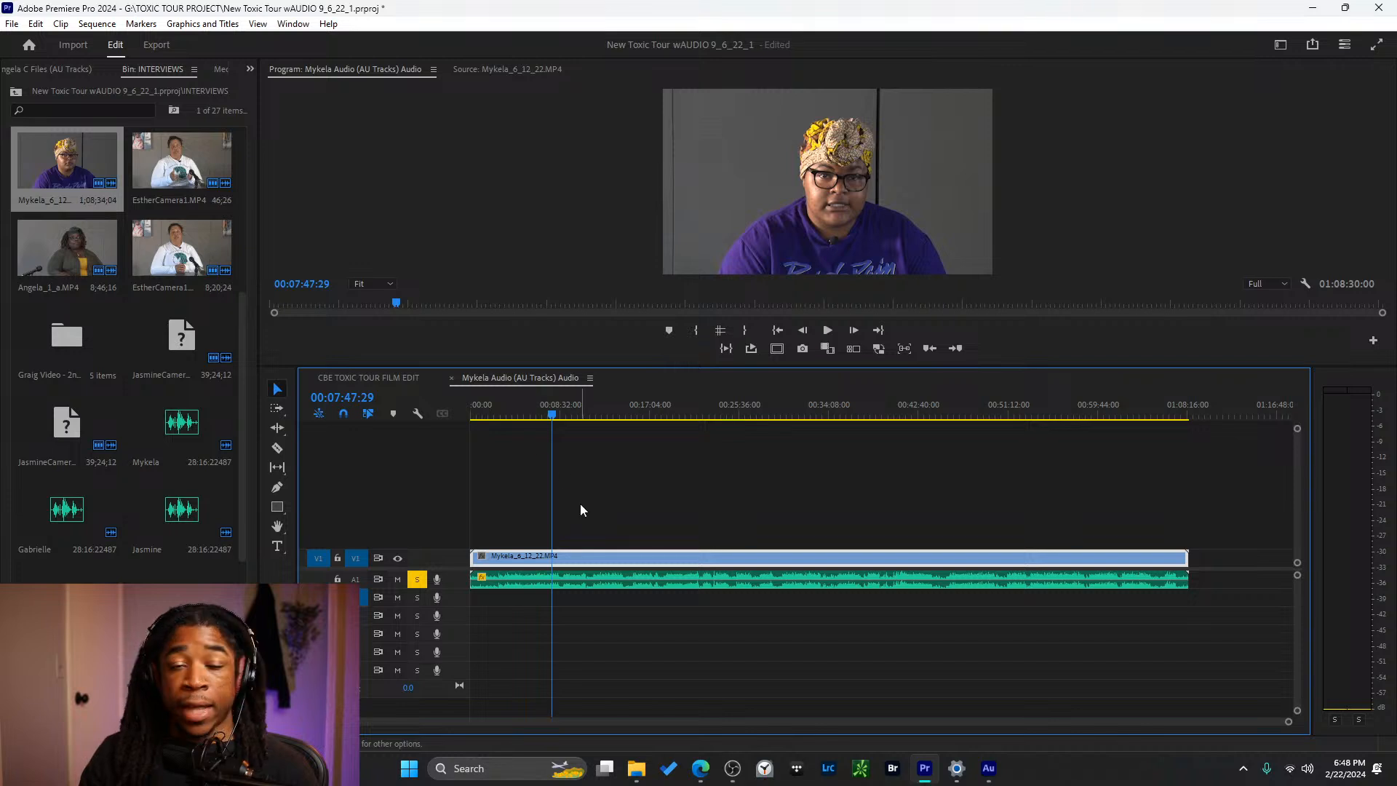
# - Set up a media export of the audio sequence, naming the file with the speaker's first name followed by "Ne Video Footage"
pyautogui.click(157, 46)
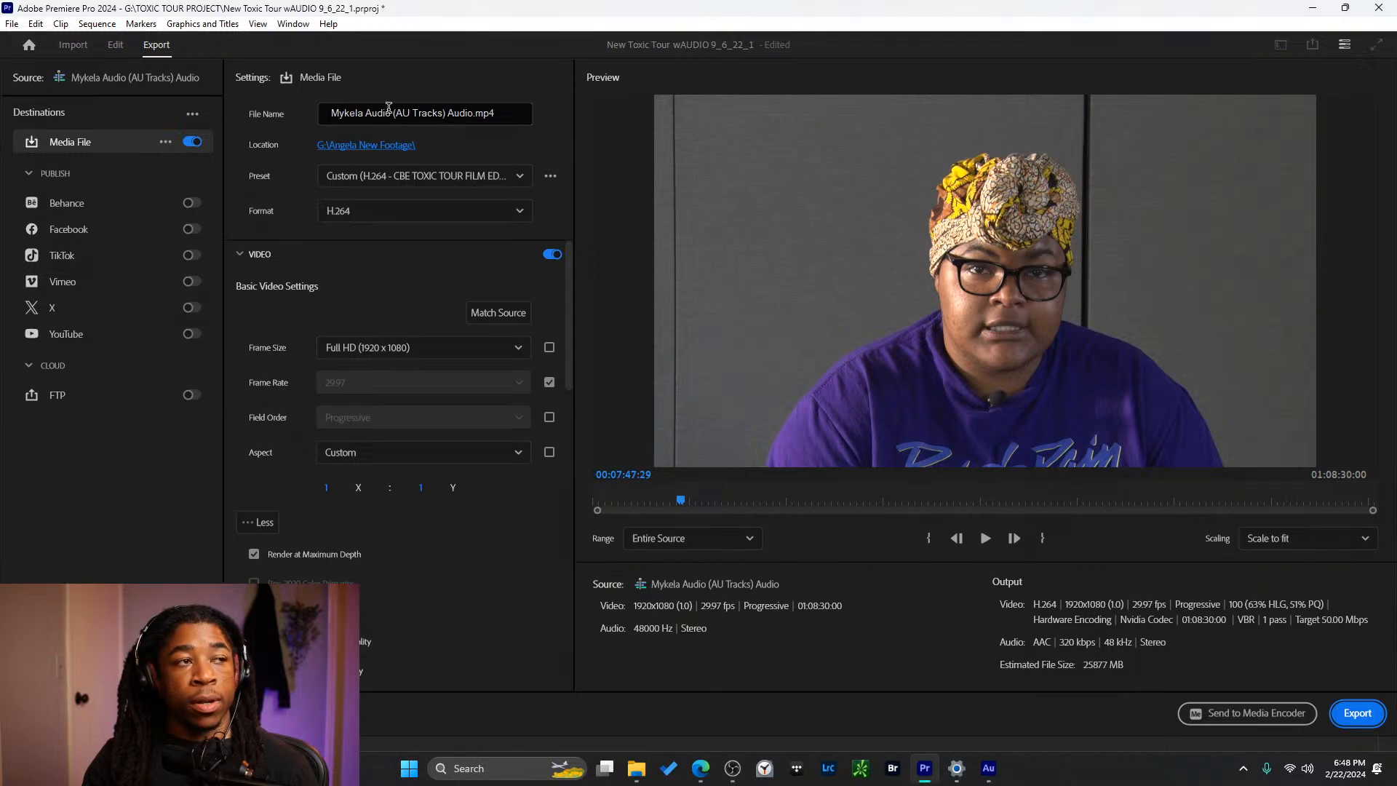
pyautogui.moveTo(365, 113); pyautogui.dragTo(526, 114)
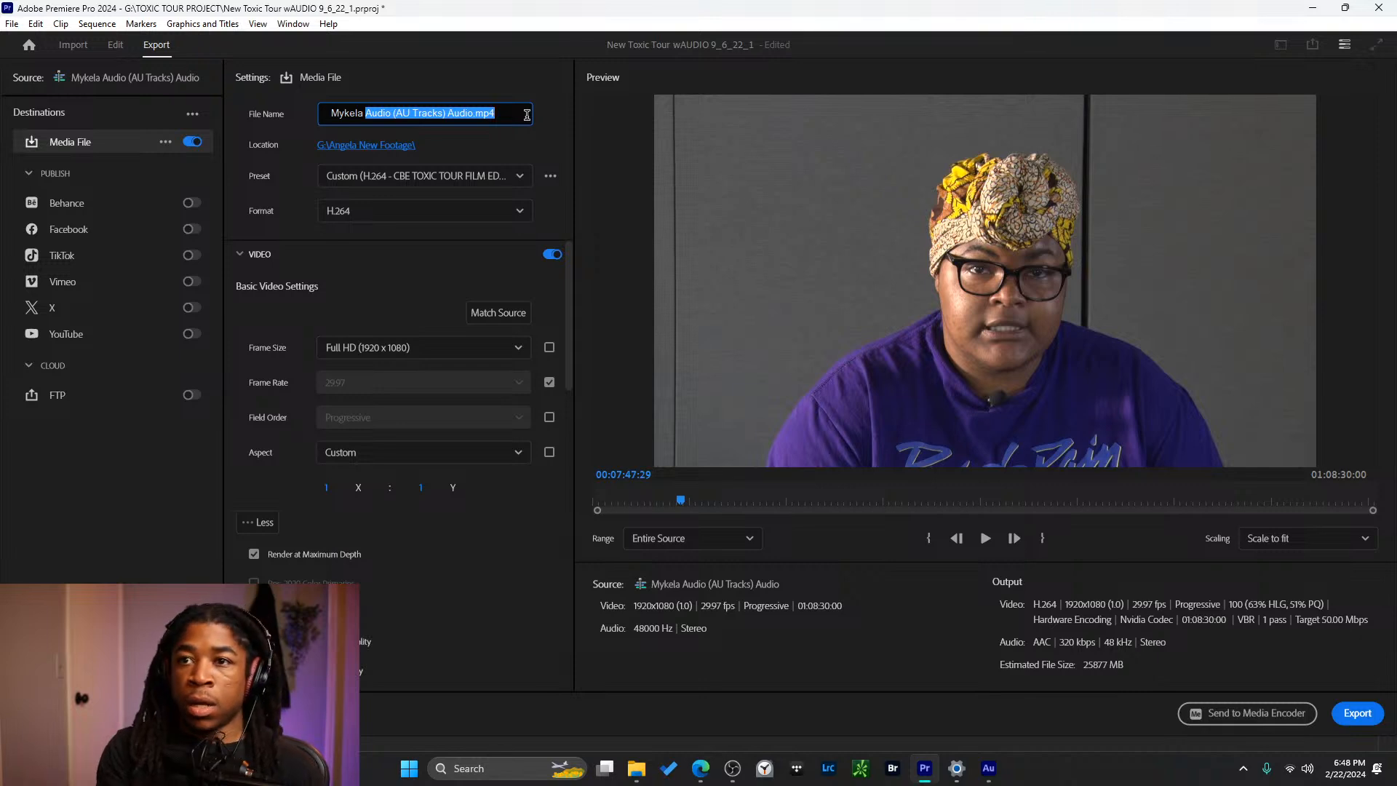
pyautogui.write('Ne Video')
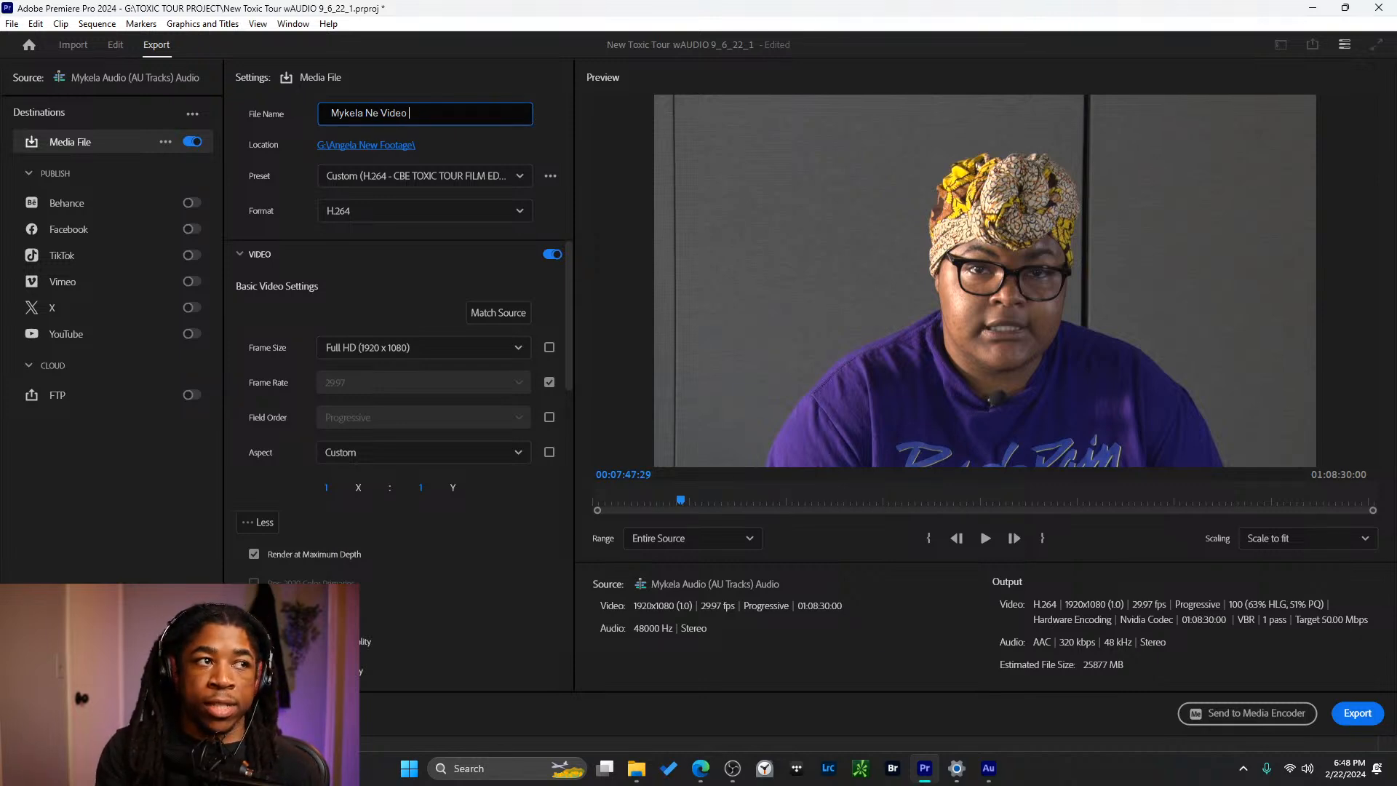
pyautogui.write(' Footage')
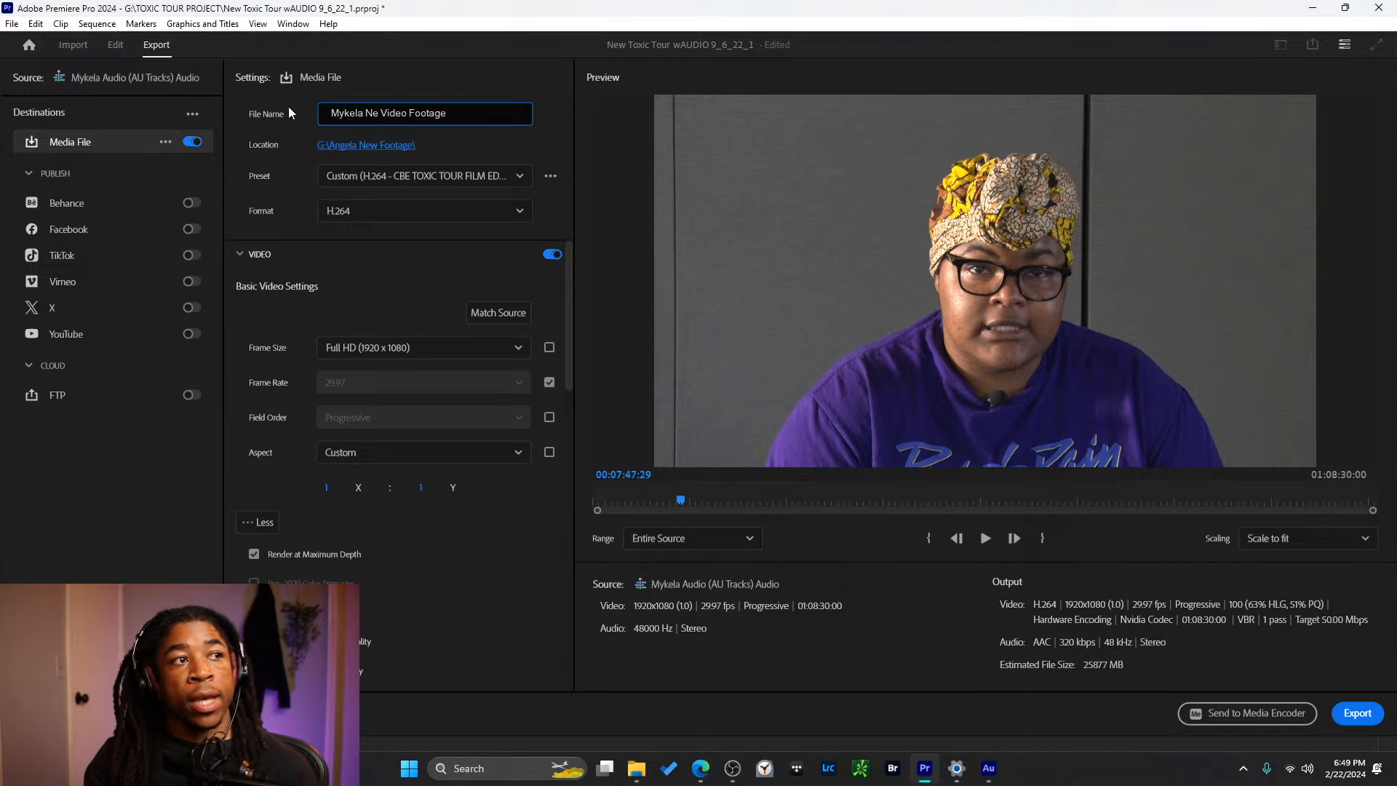
# - Create a folder on FILMS2 (G:) named with the speaker's first name plus "New Footage", and make it the export location
pyautogui.click(355, 145)
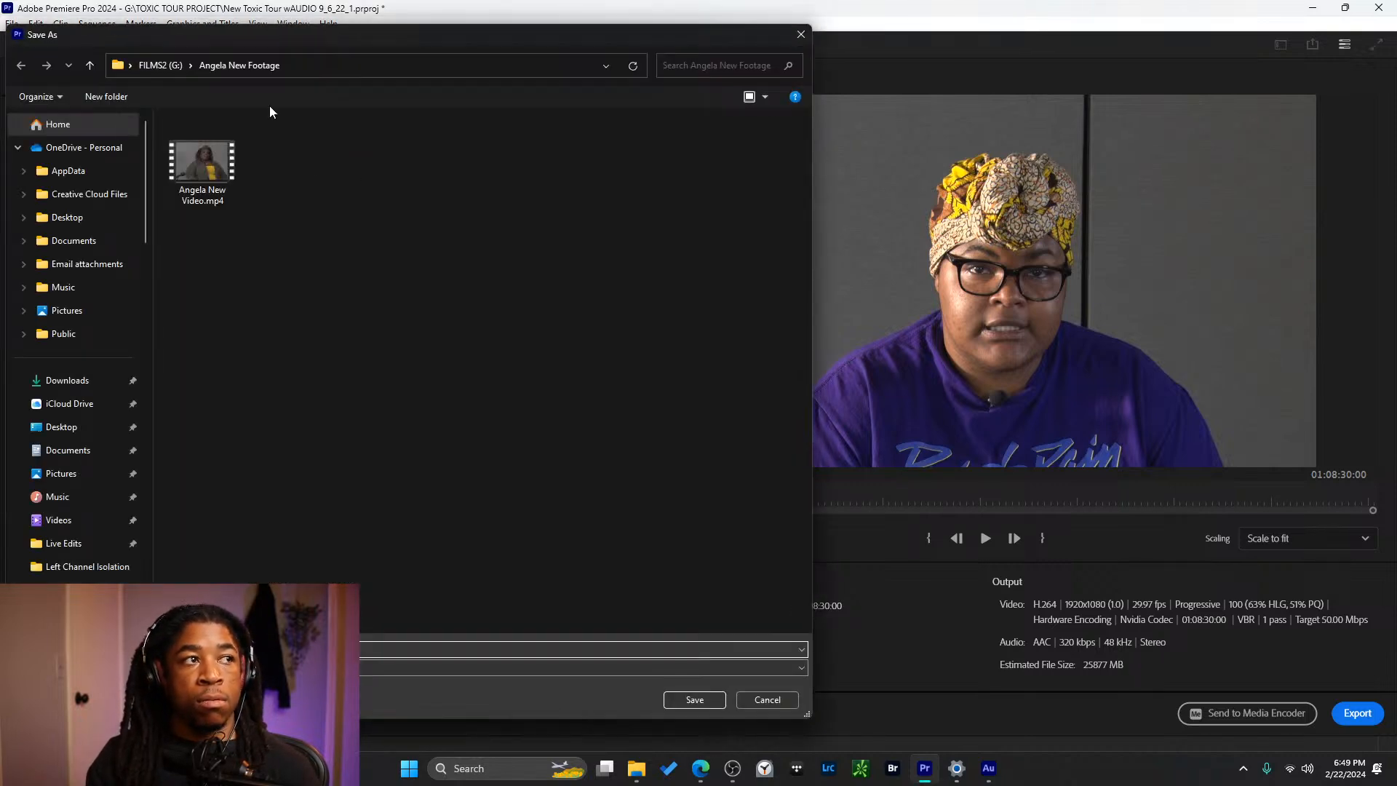
pyautogui.click(116, 98)
pyautogui.write('M')
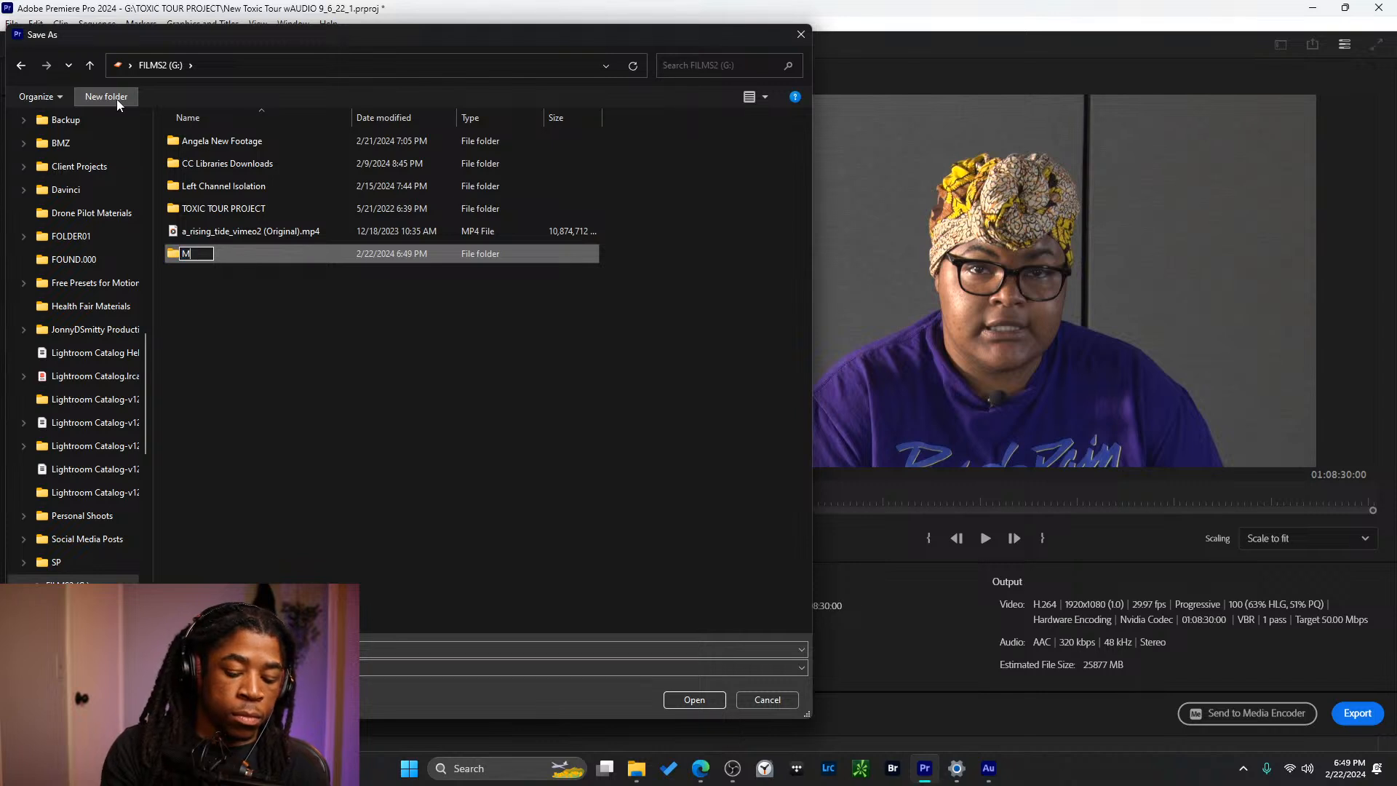
pyautogui.write('ykela New ')
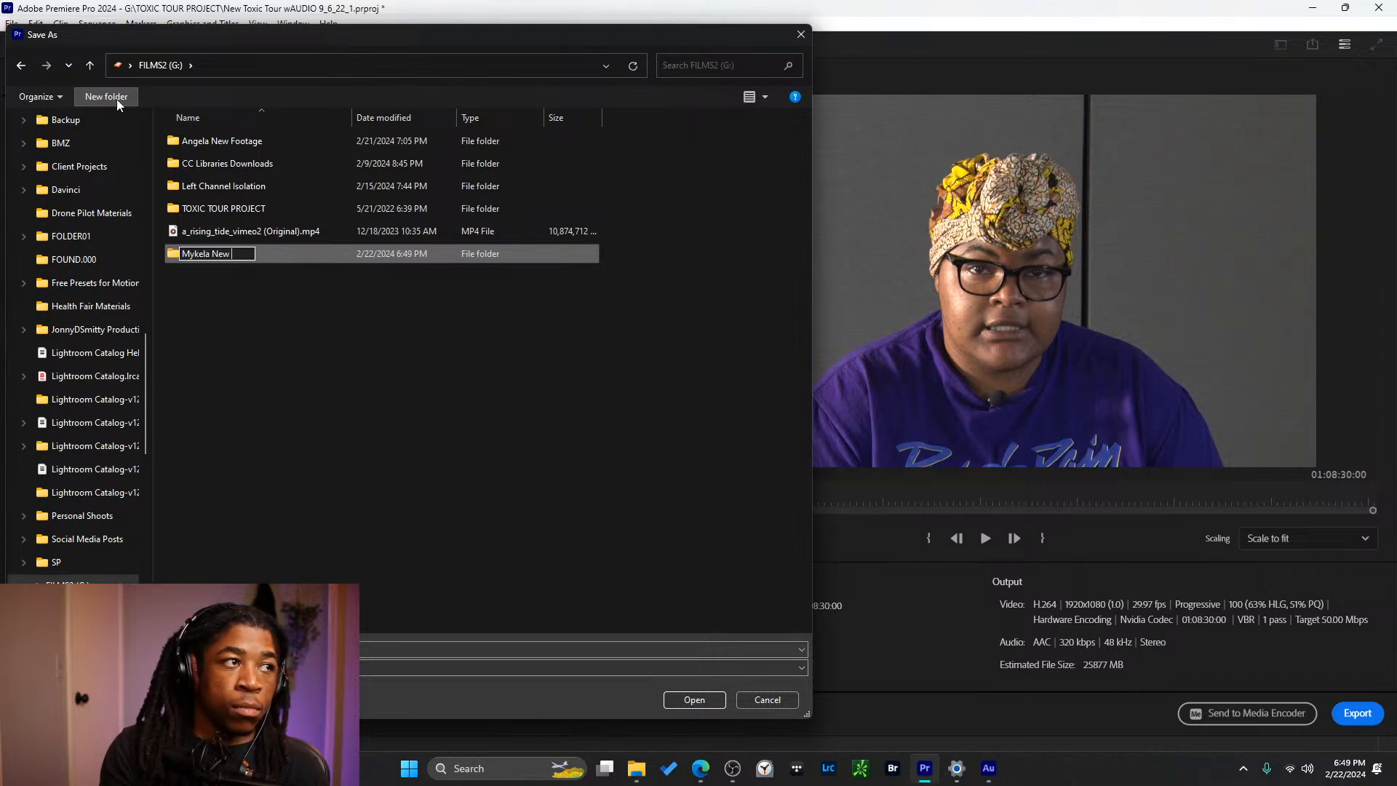
pyautogui.write('Footage')
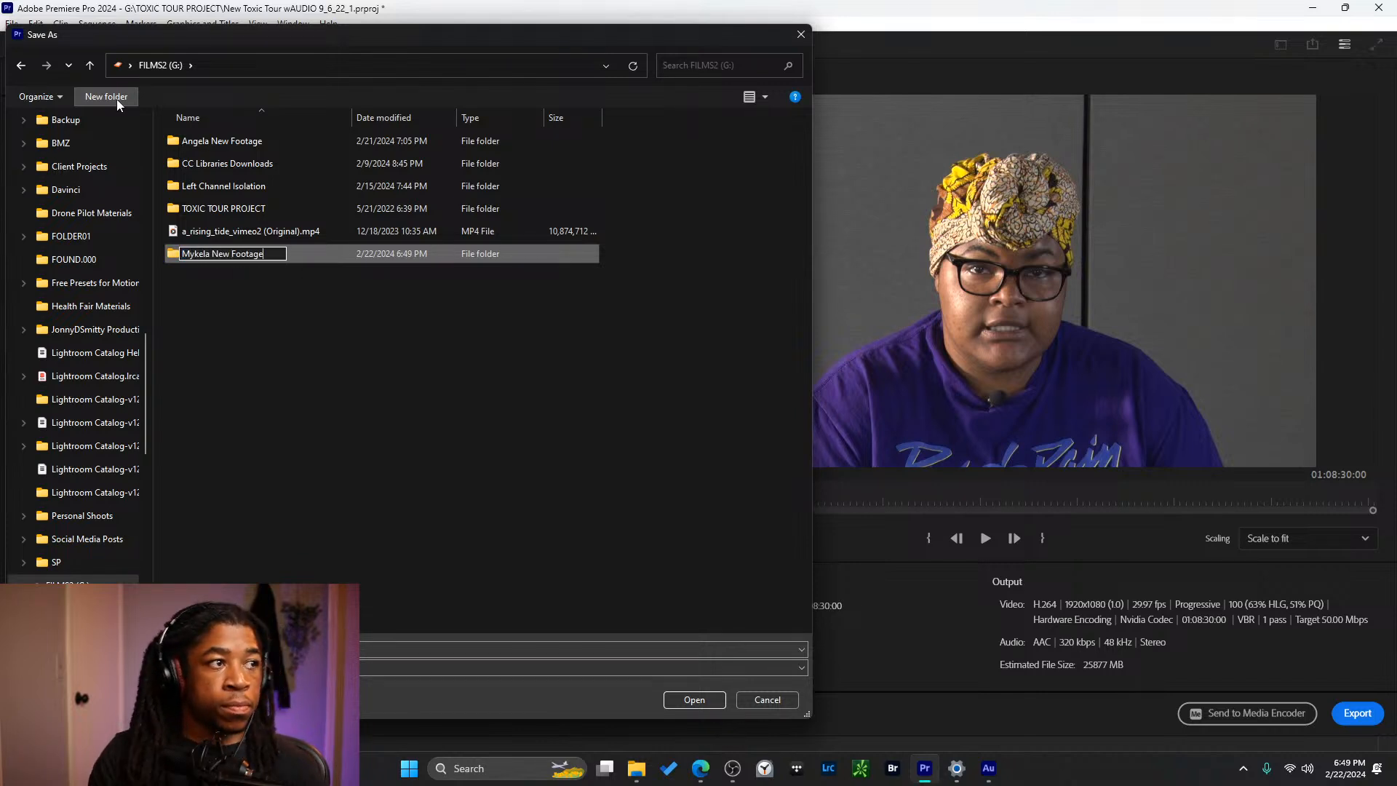
pyautogui.press('Return')
pyautogui.click(673, 699)
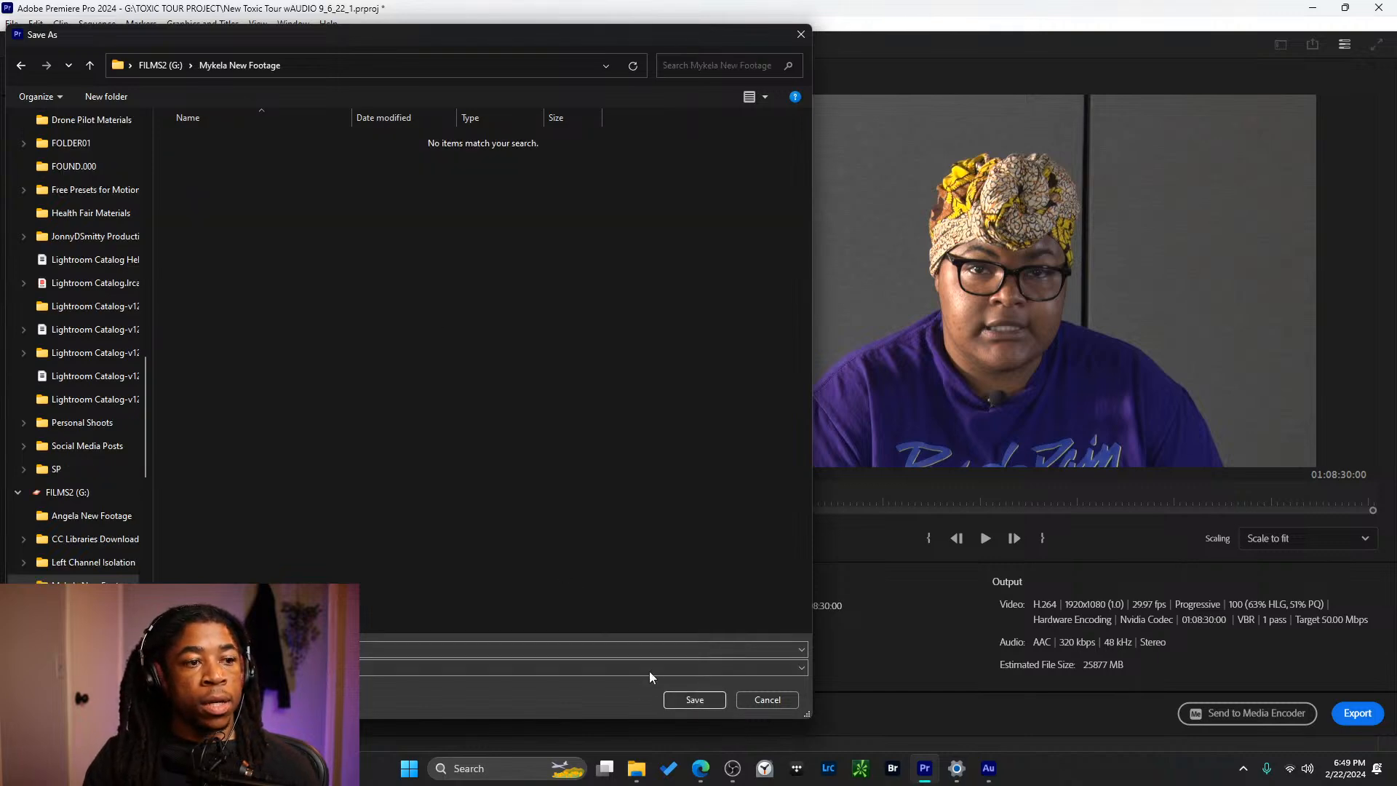
pyautogui.click(693, 699)
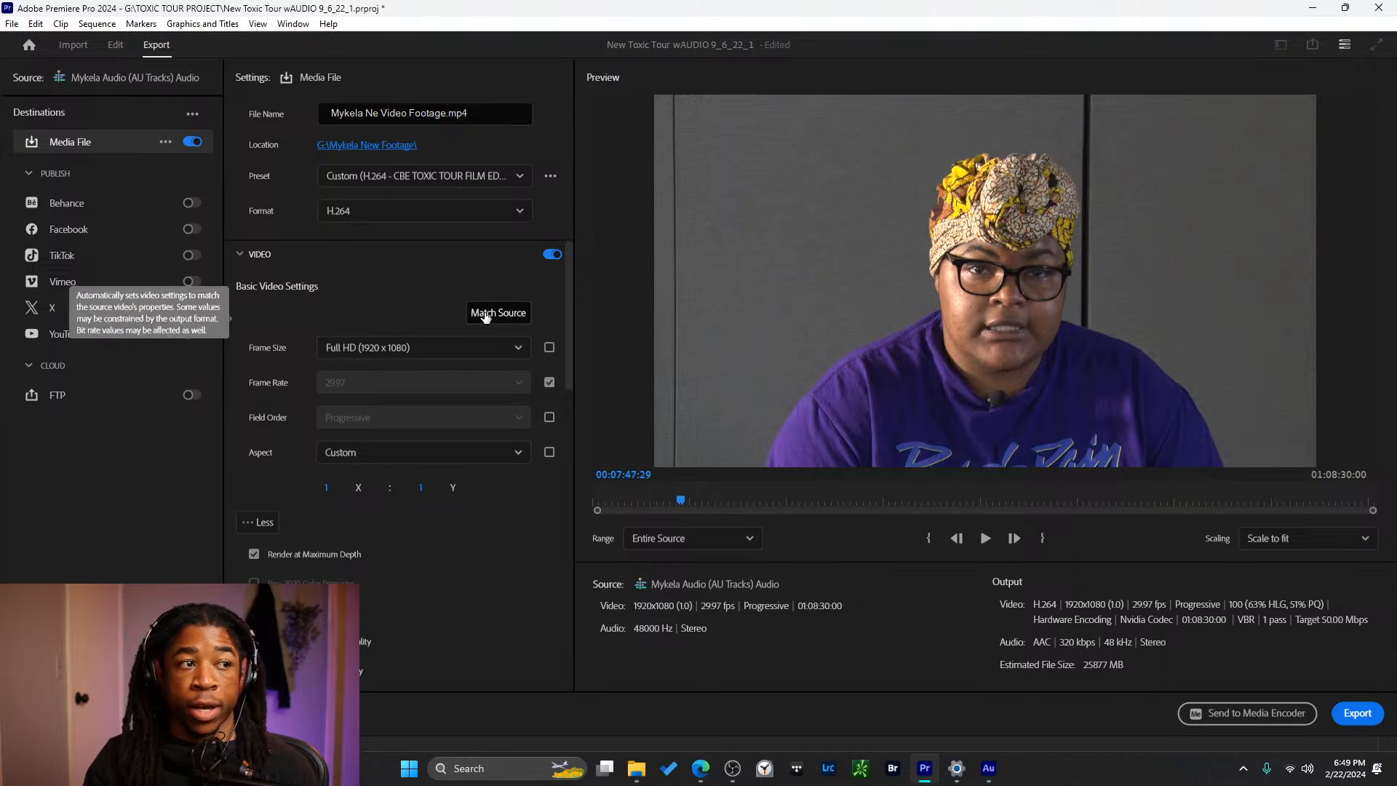
# - Raise the H.264 export's target bitrate to 59.16 Mbps, keeping the bitrate encoding at VBR, 1 pass
pyautogui.scroll(-8, 290, 470)
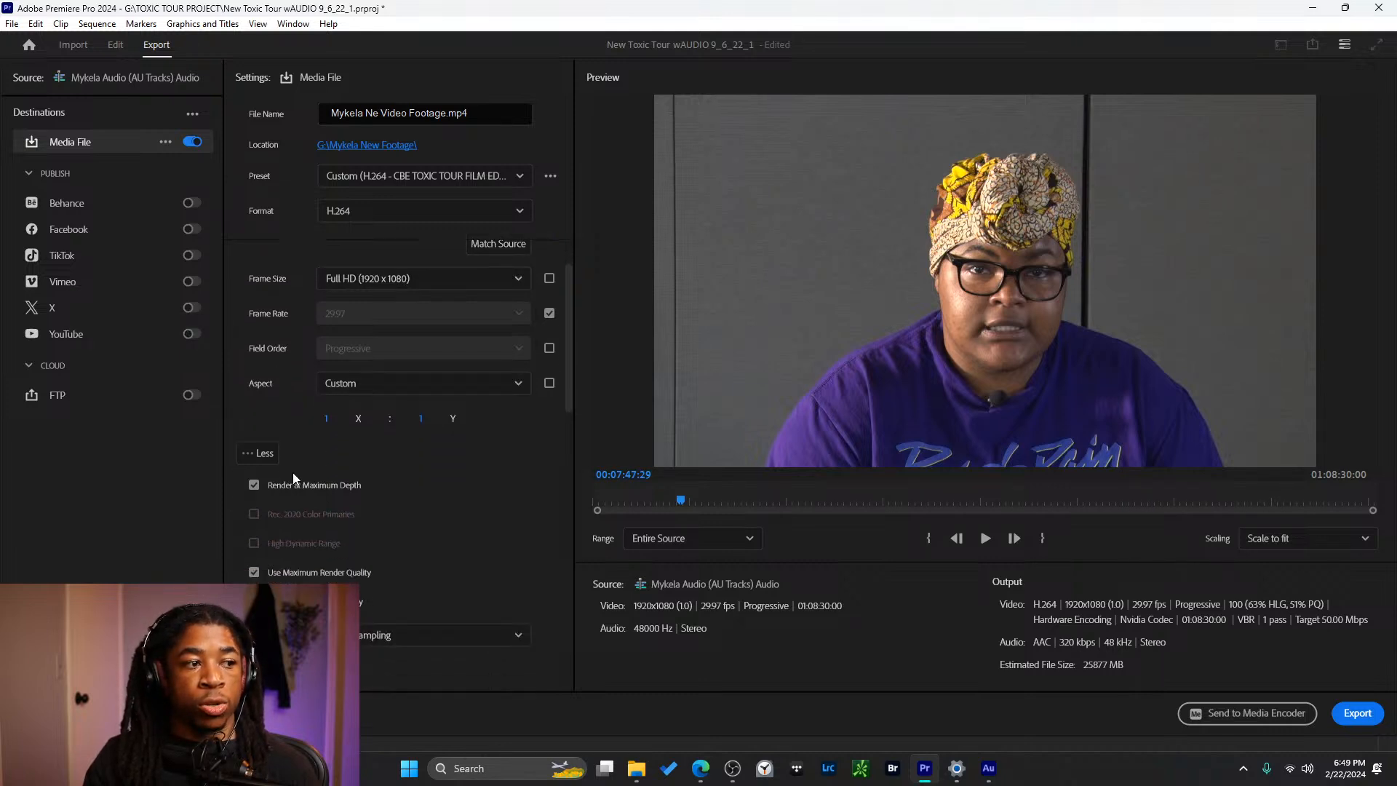
pyautogui.scroll(-4, 436, 544)
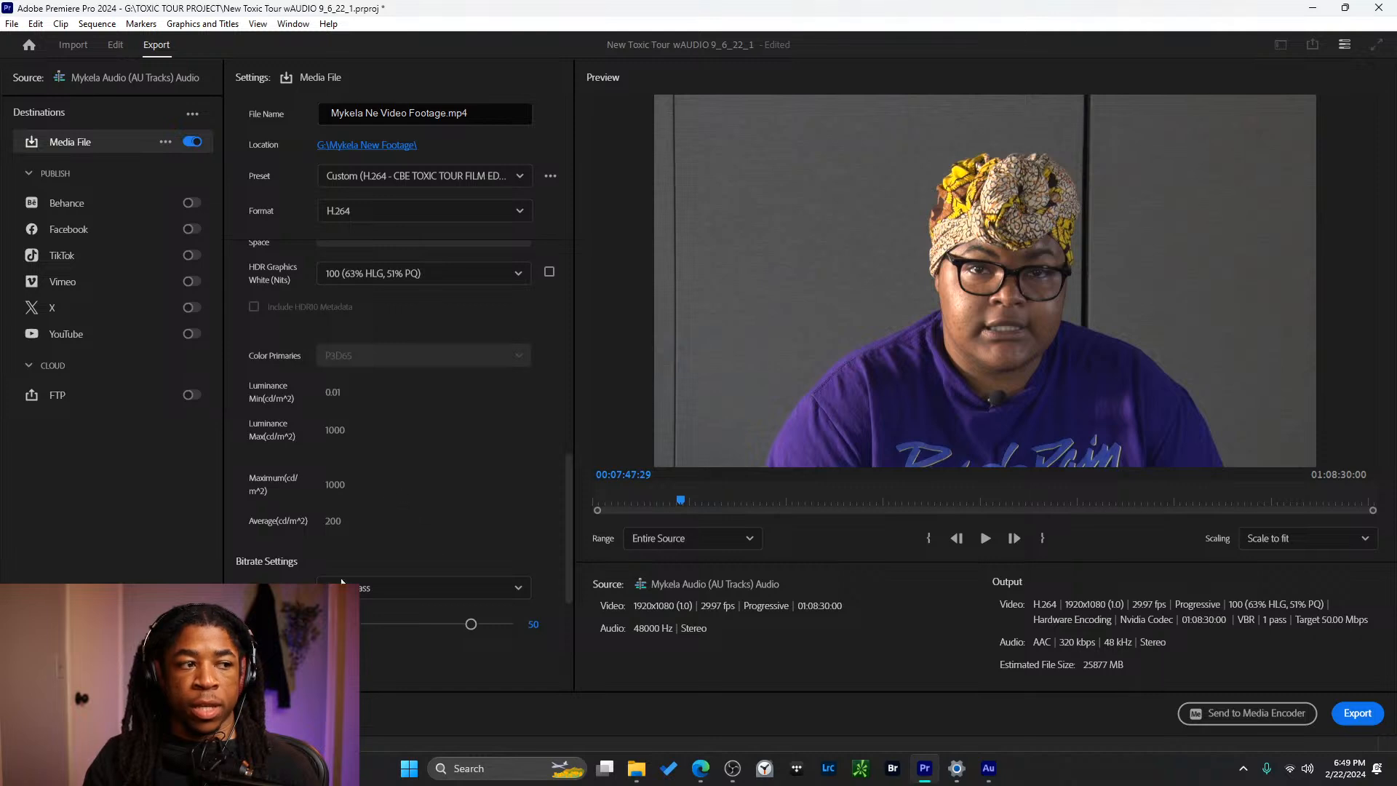
pyautogui.click(380, 588)
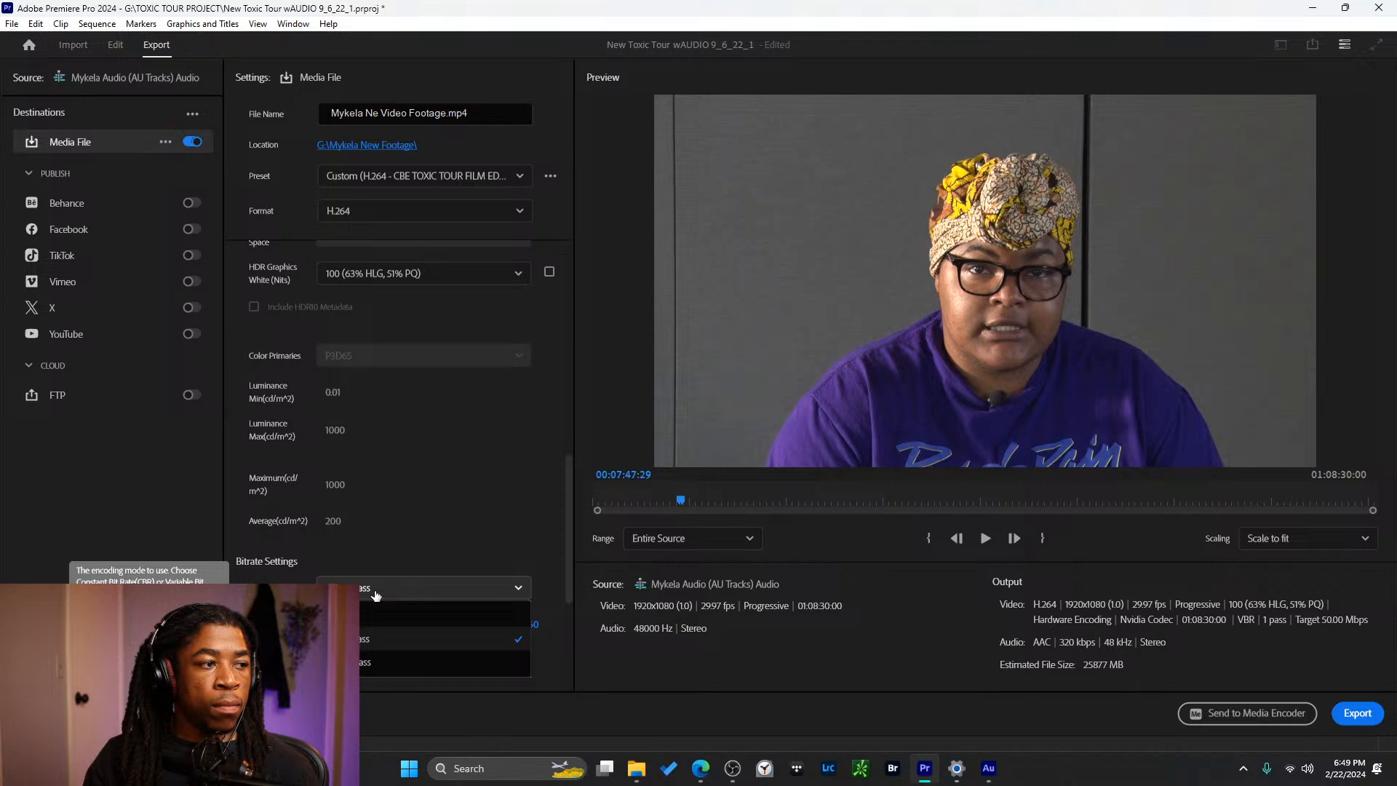
pyautogui.click(376, 591)
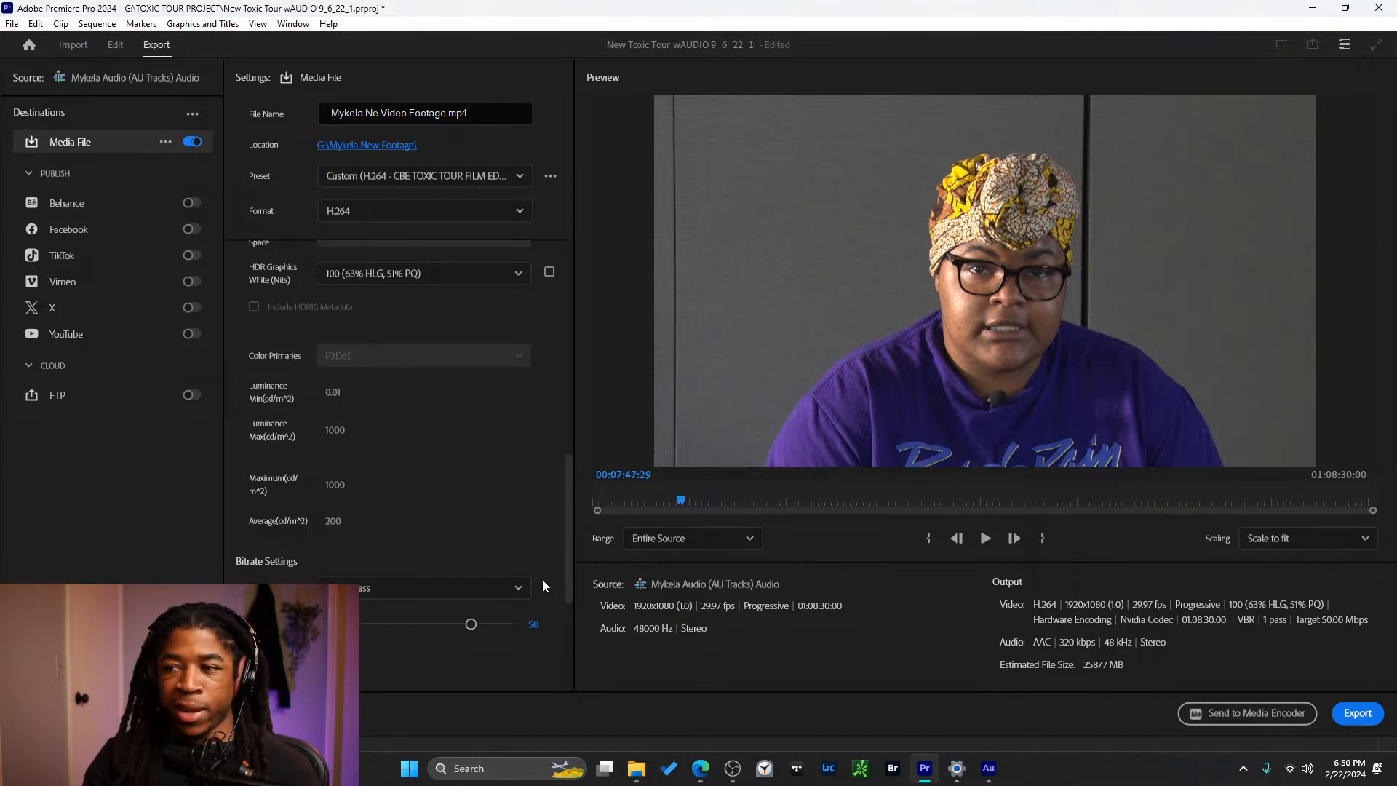
pyautogui.moveTo(471, 624)
pyautogui.mouseDown()
pyautogui.moveTo(451, 624)
pyautogui.moveTo(491, 621)
pyautogui.mouseUp()
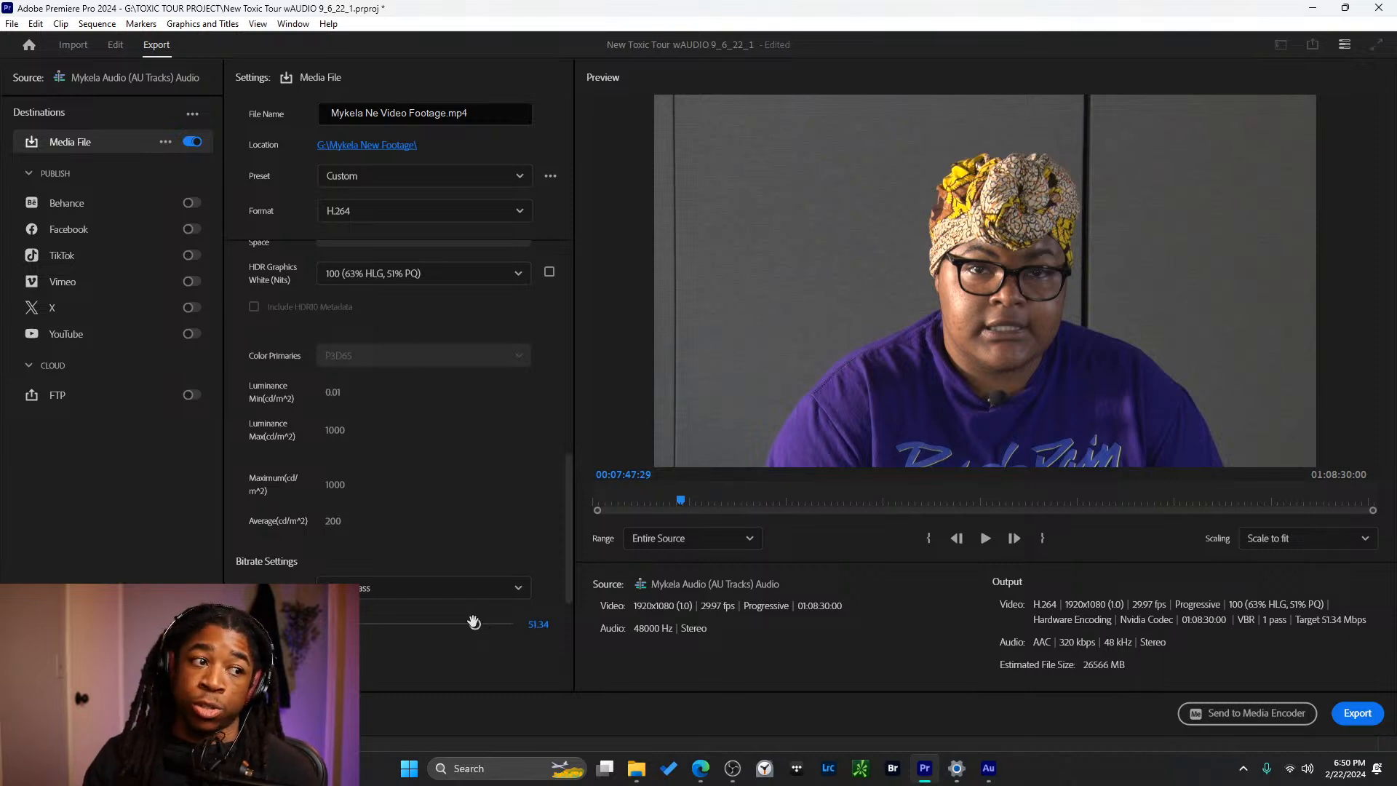
pyautogui.moveTo(482, 626); pyautogui.dragTo(509, 638)
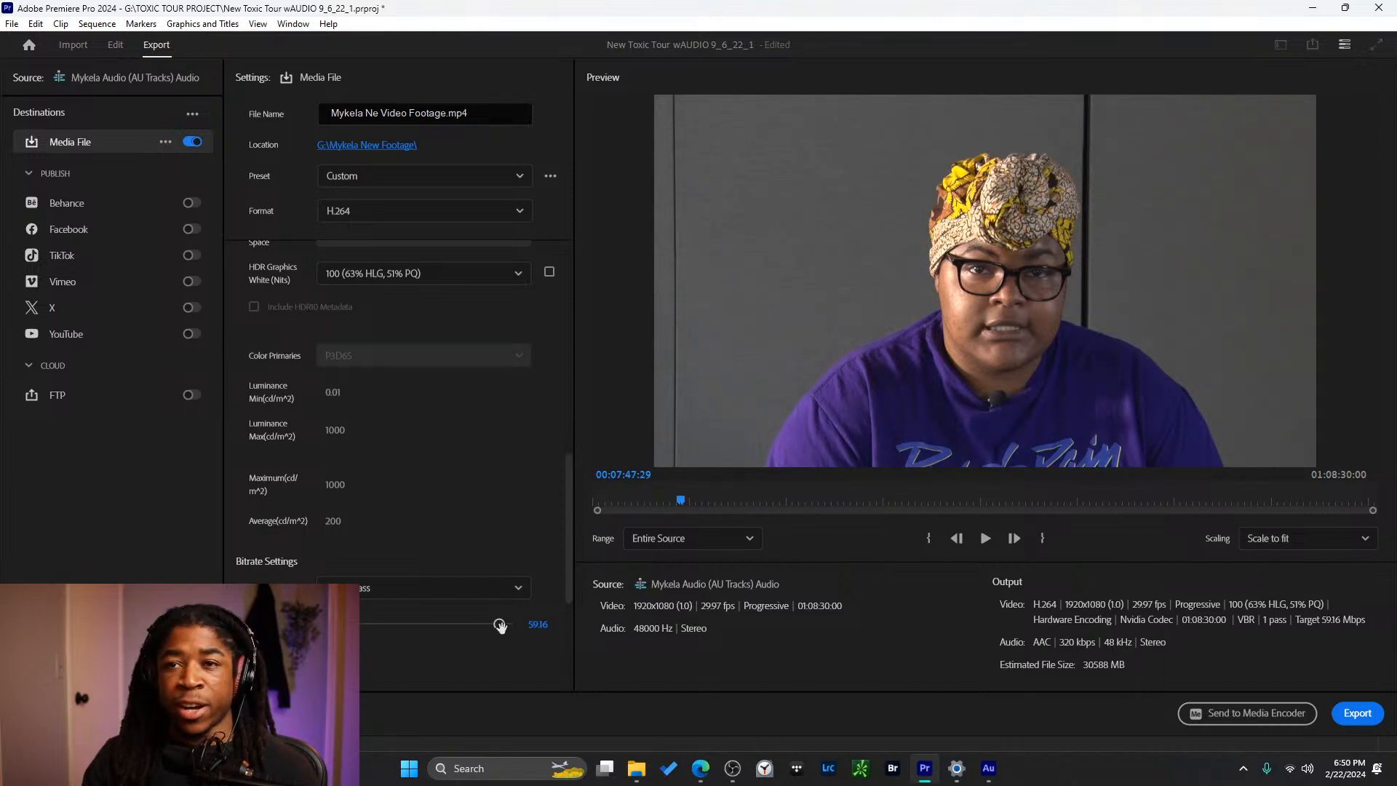
pyautogui.scroll(-1, 525, 488)
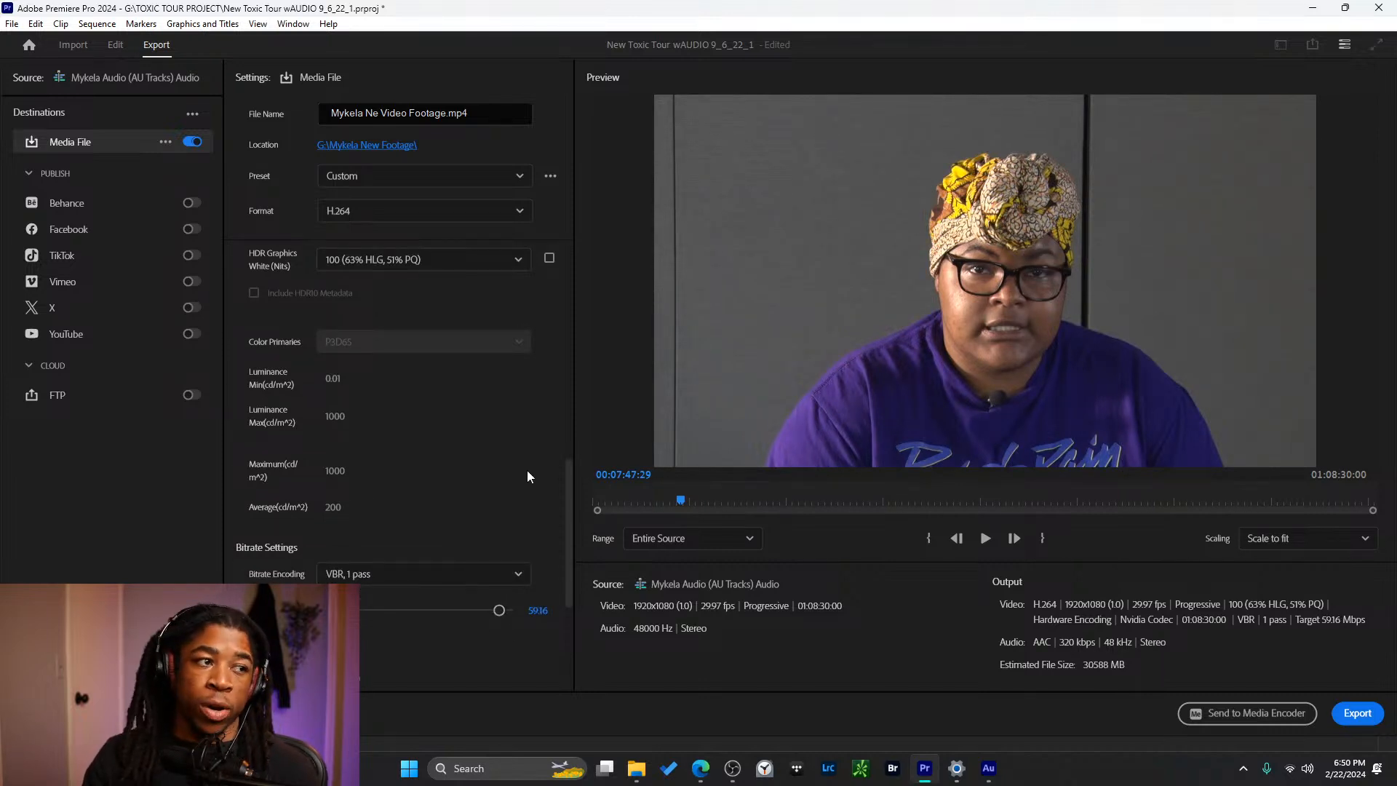
pyautogui.scroll(-4, 527, 466)
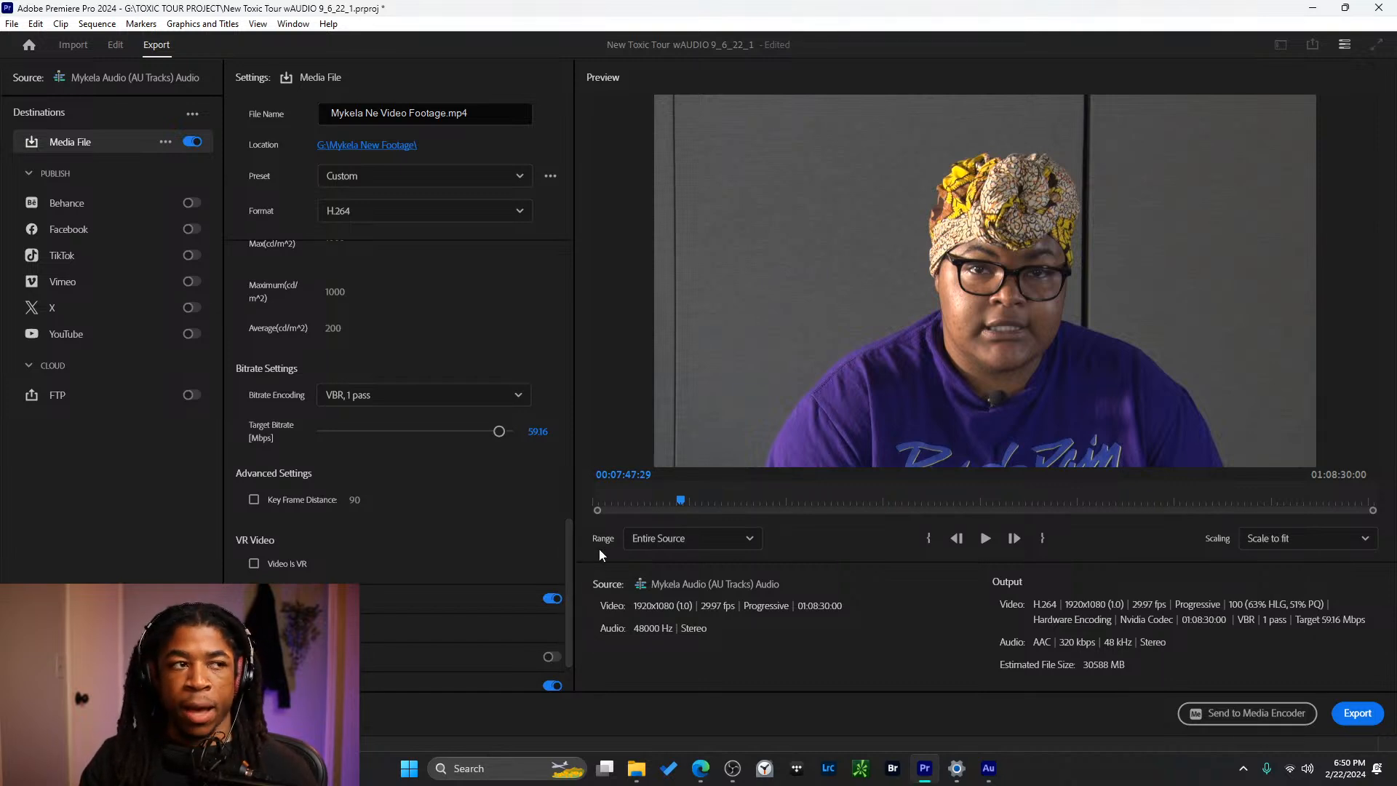
# - Correct "Ne" to "New" in the export file name and send the export to Adobe Media Encoder
pyautogui.scroll(8, 555, 515)
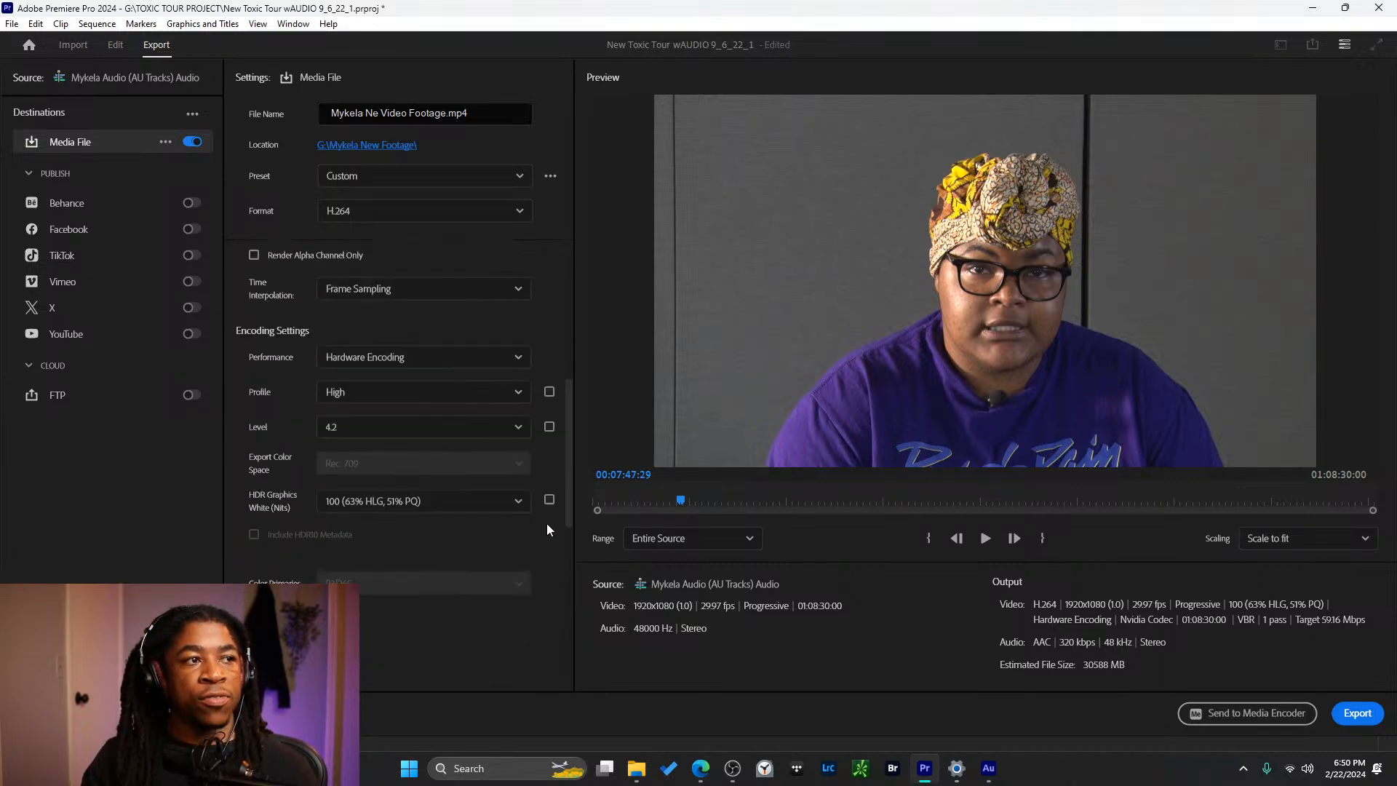
pyautogui.scroll(8, 542, 614)
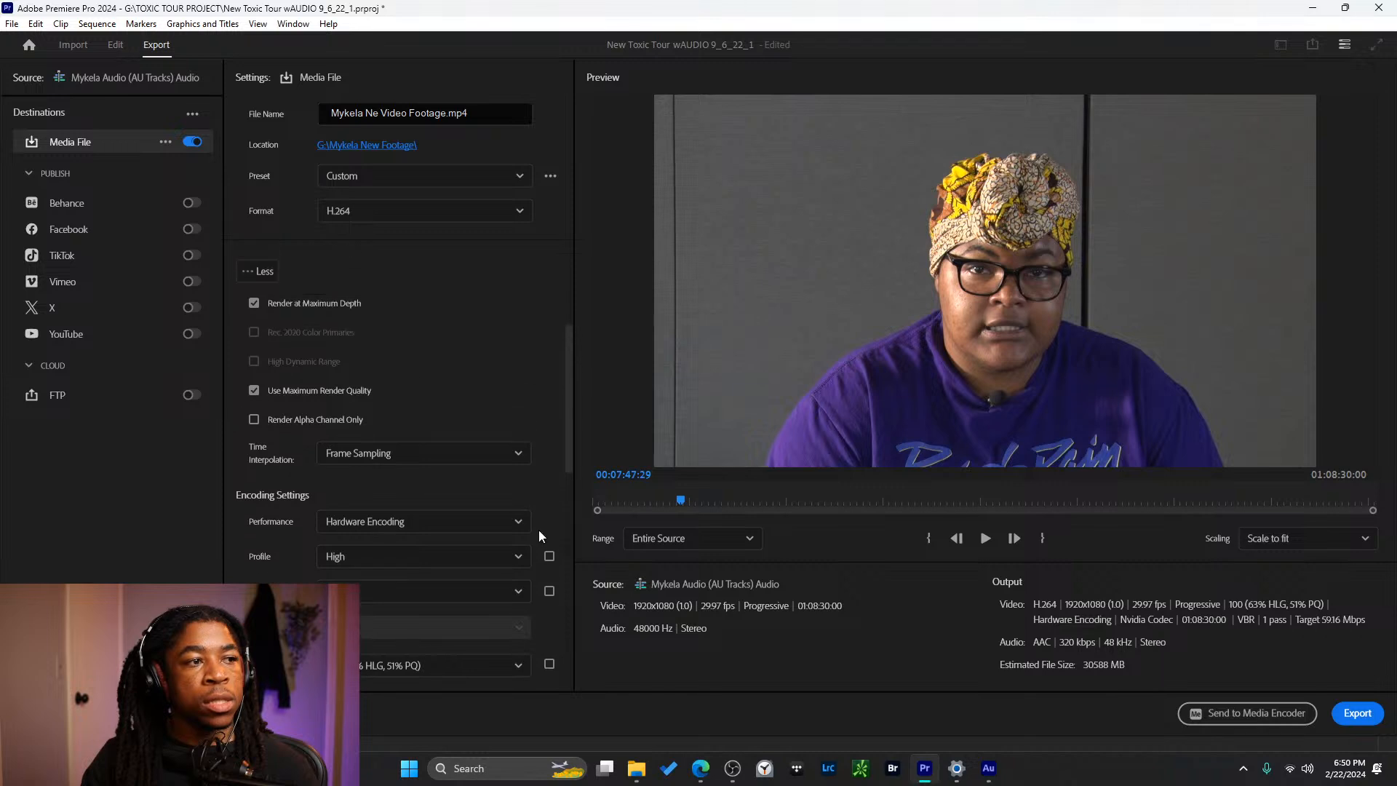
pyautogui.scroll(2, 530, 528)
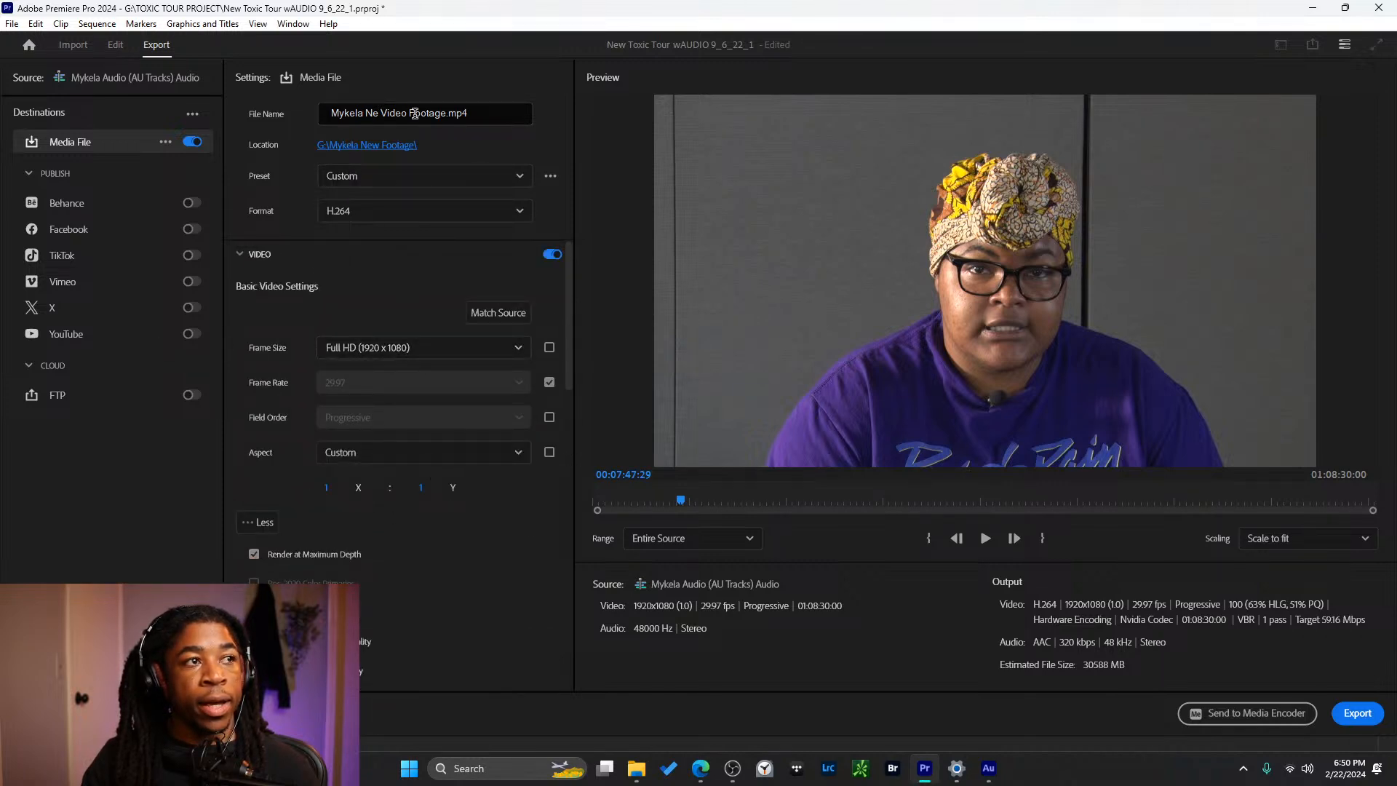
pyautogui.click(377, 115)
pyautogui.write('w')
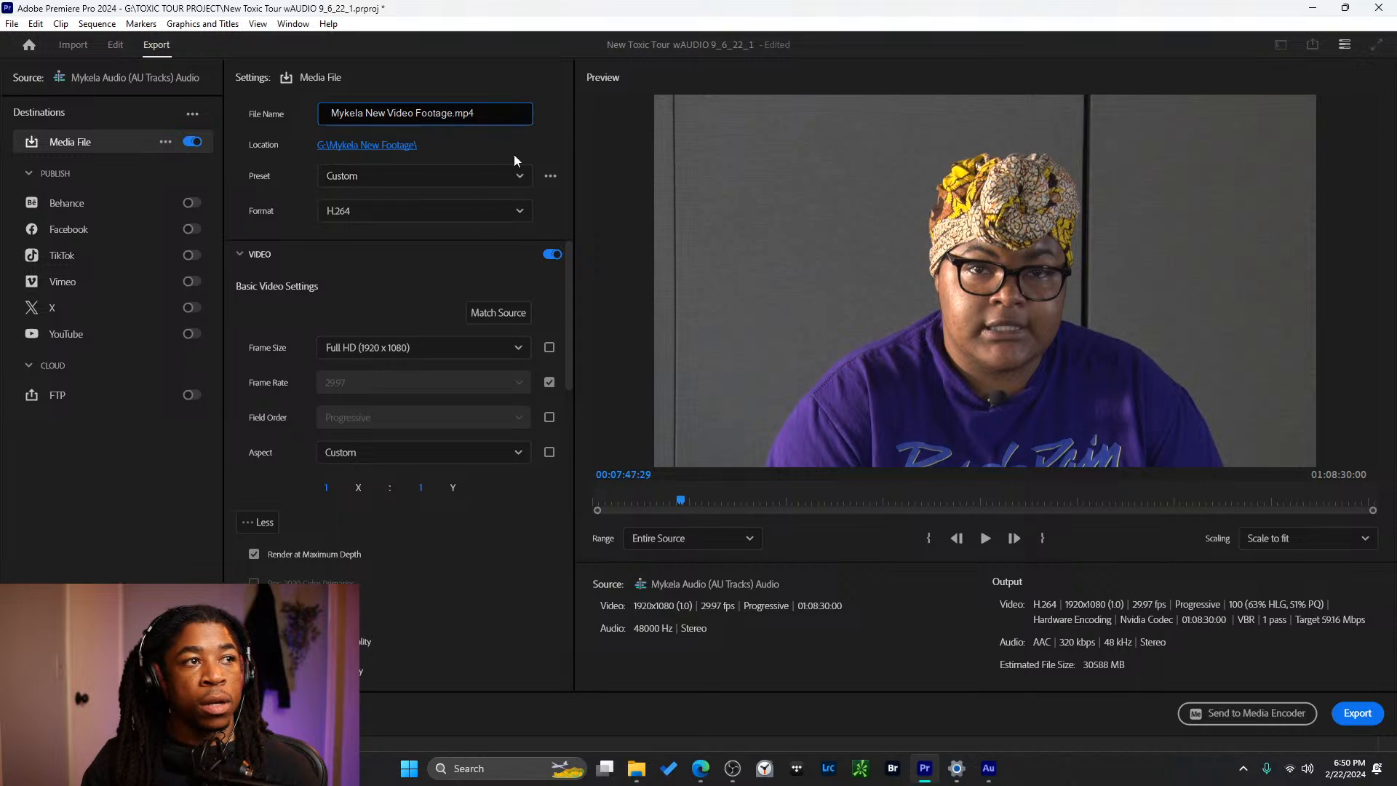
pyautogui.click(1247, 713)
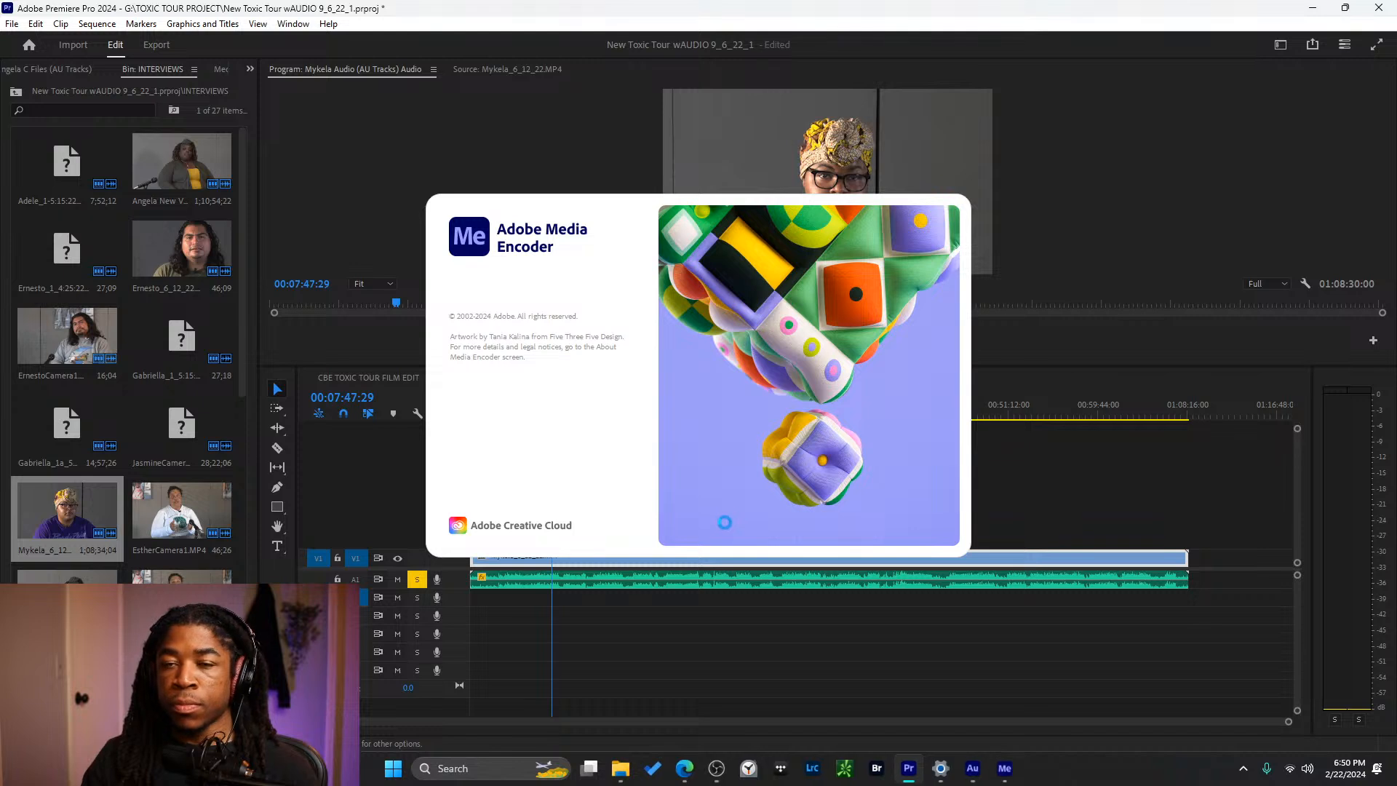
# - Save the project, and close Premiere Pro after checking that the H.264 export is queued in Adobe Media Encoder
pyautogui.hotkey('ctrl', 's')
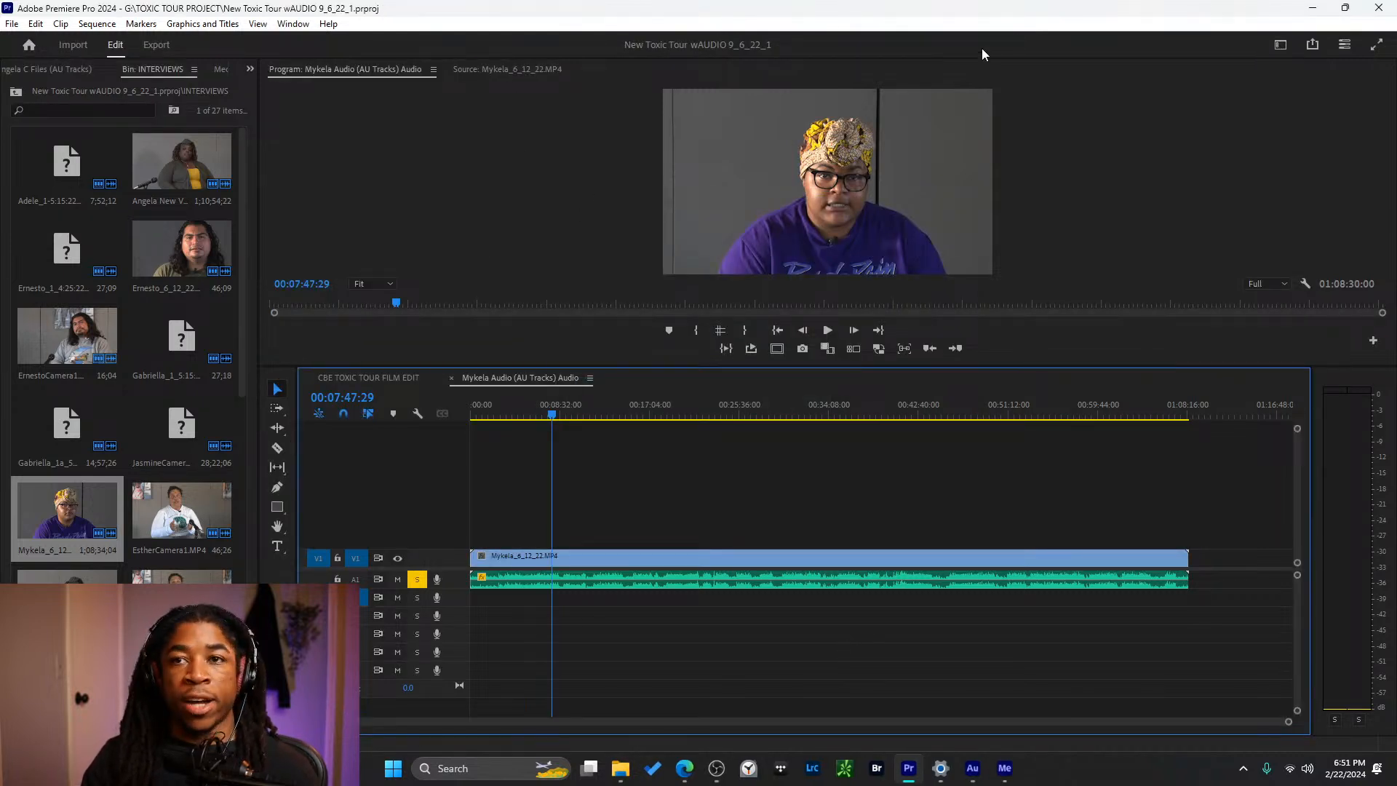
pyautogui.click(1004, 769)
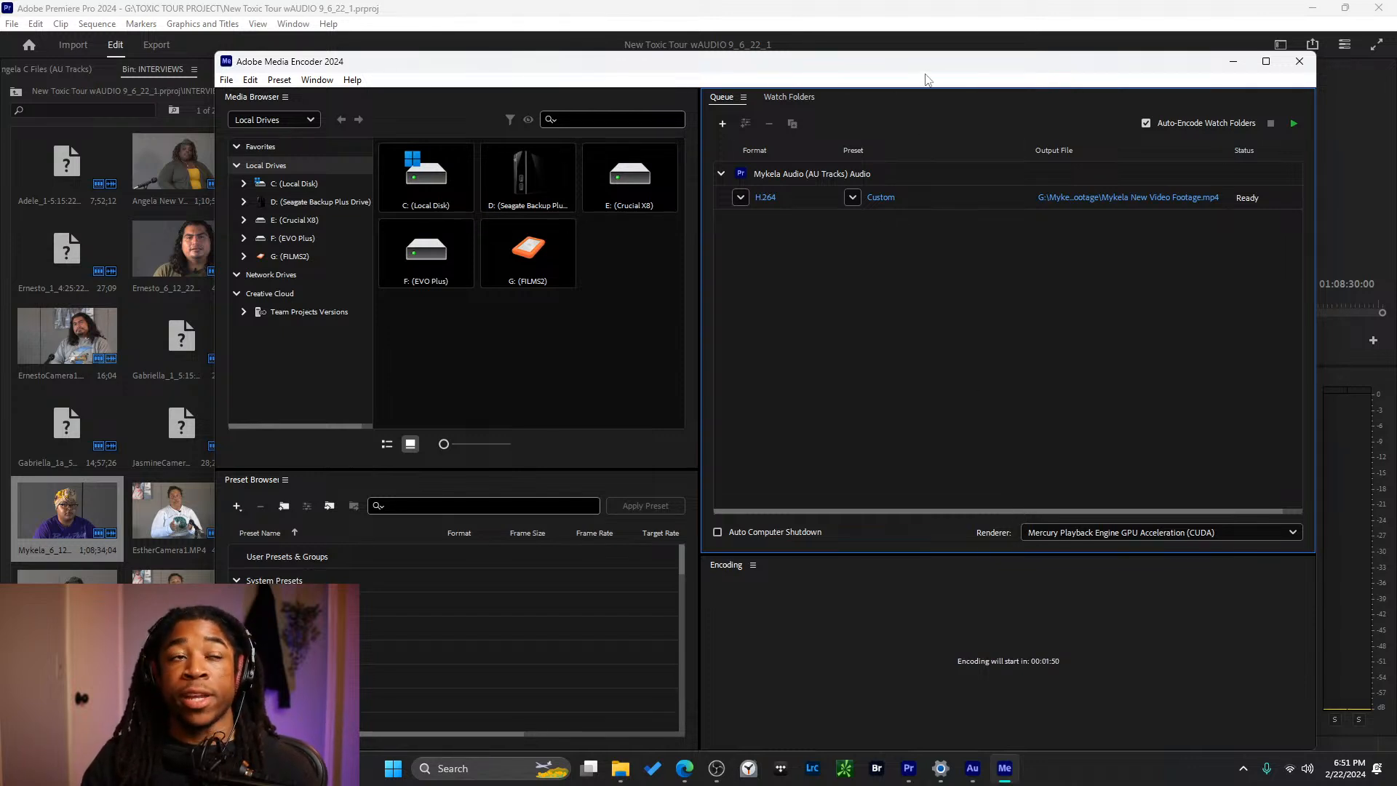
pyautogui.click(955, 18)
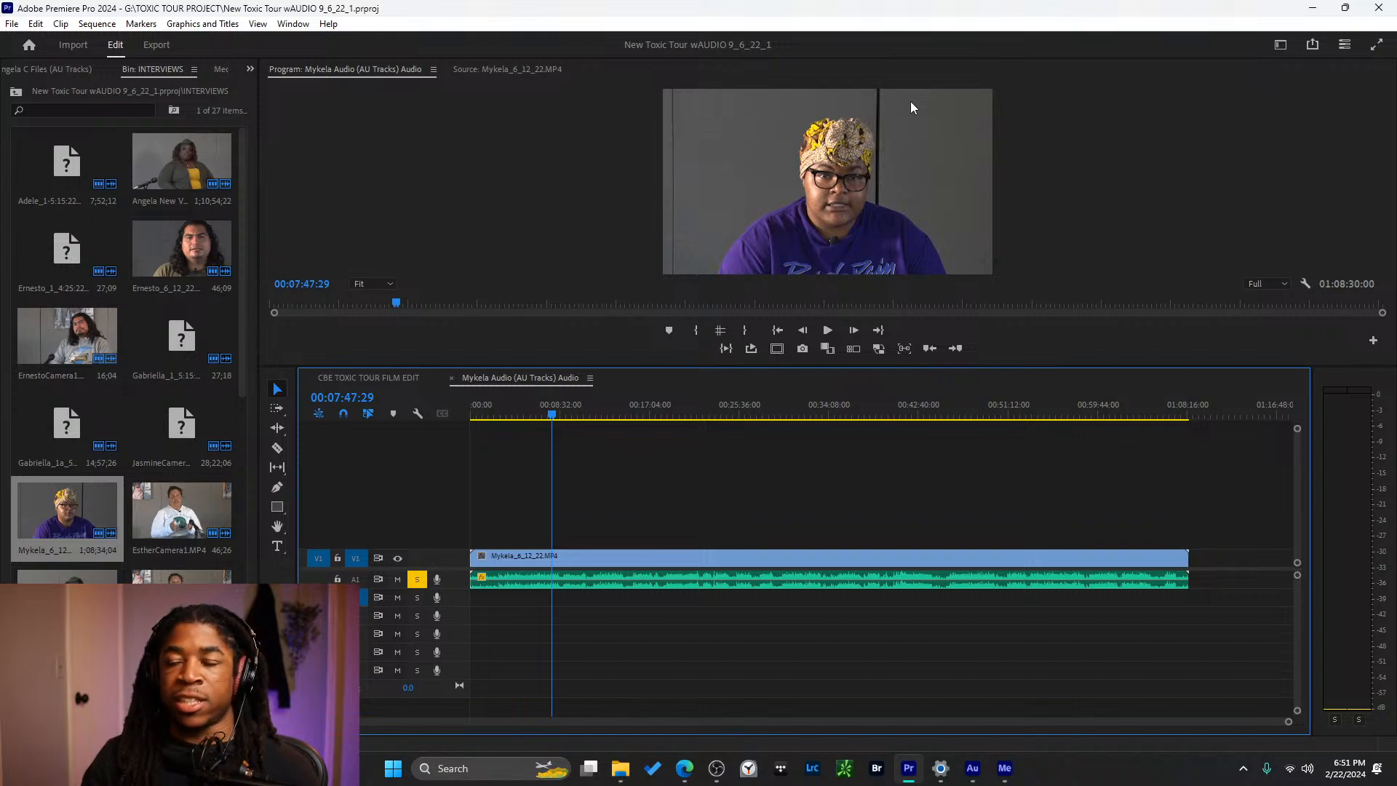
pyautogui.click(1377, 13)
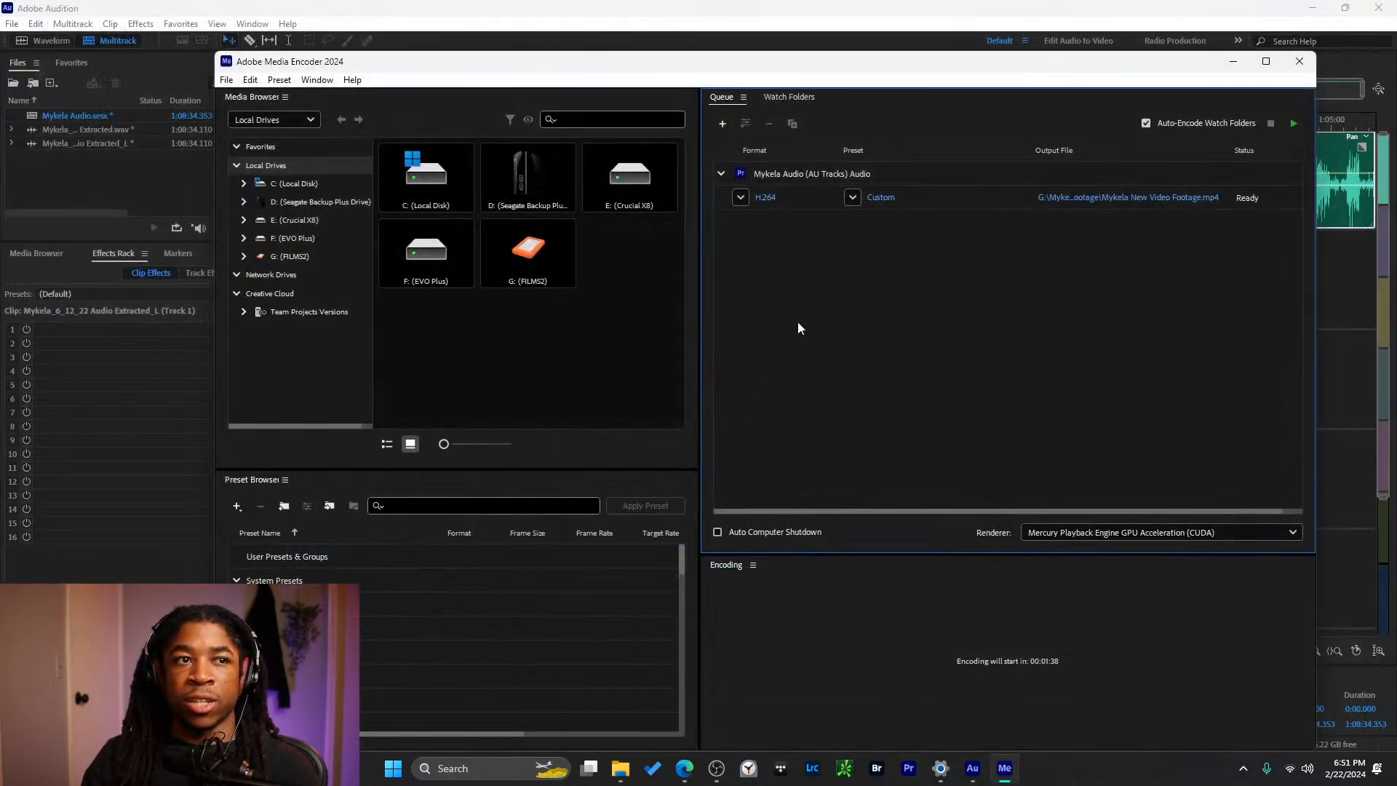
# - Switch to Adobe Audition and close it, saving changes to all open files without applying the rack effects
pyautogui.click(1021, 8)
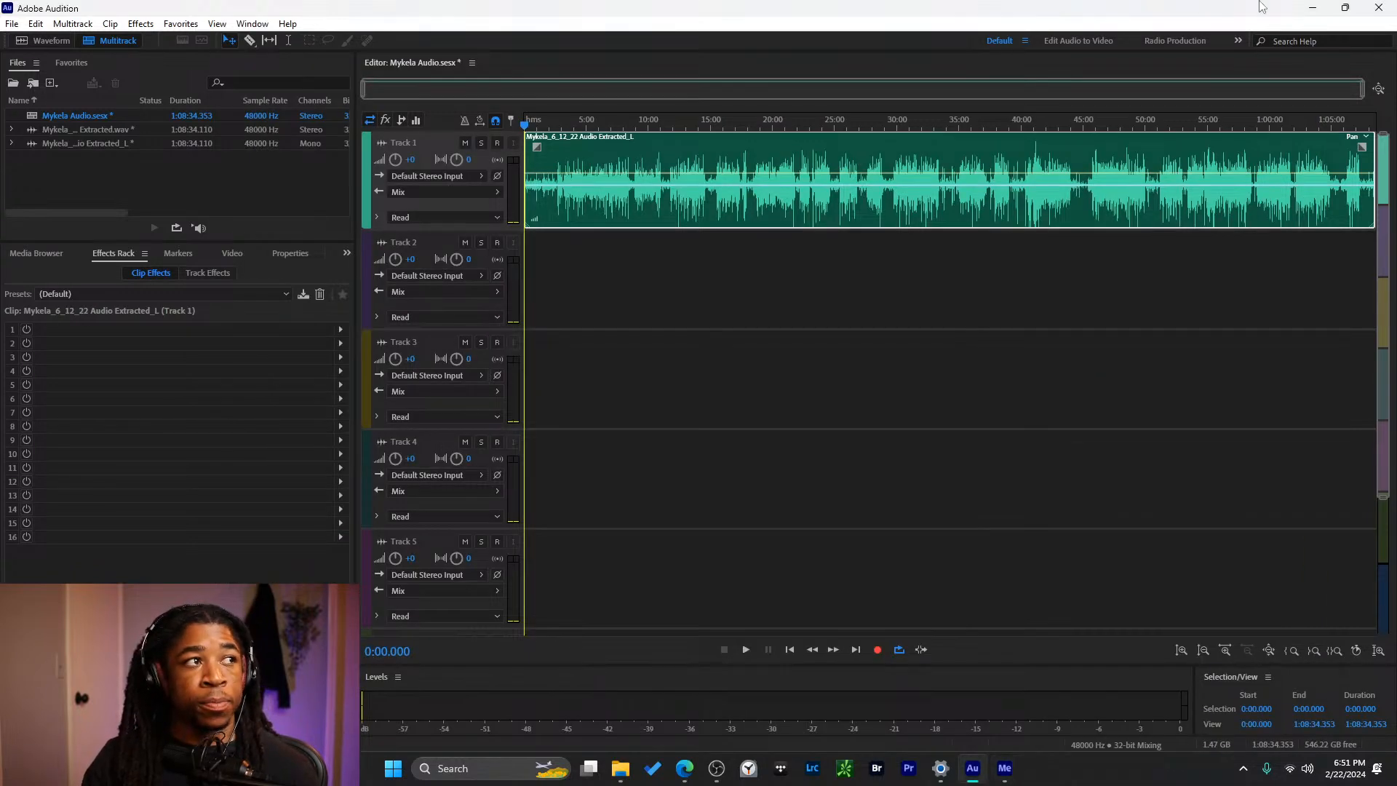
pyautogui.click(1378, 8)
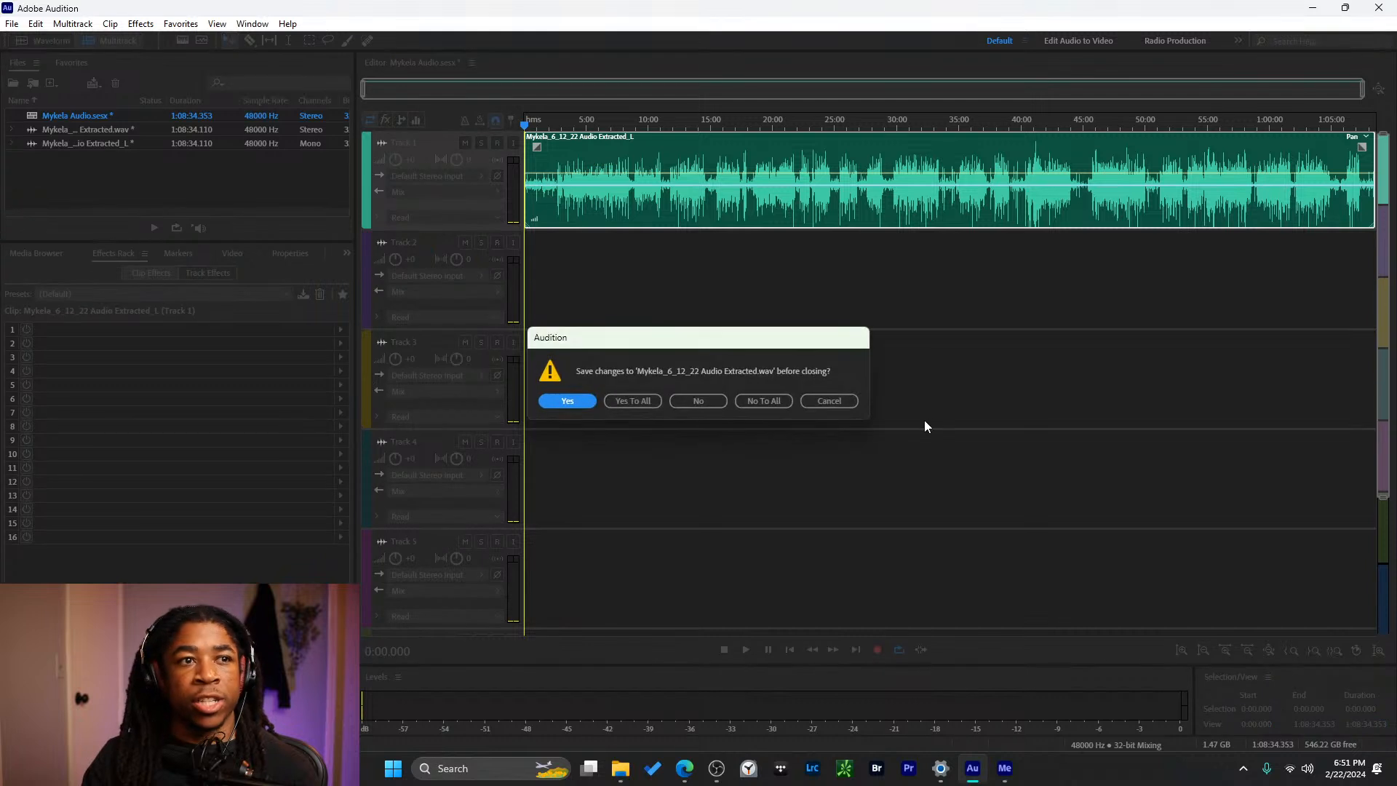
pyautogui.click(644, 403)
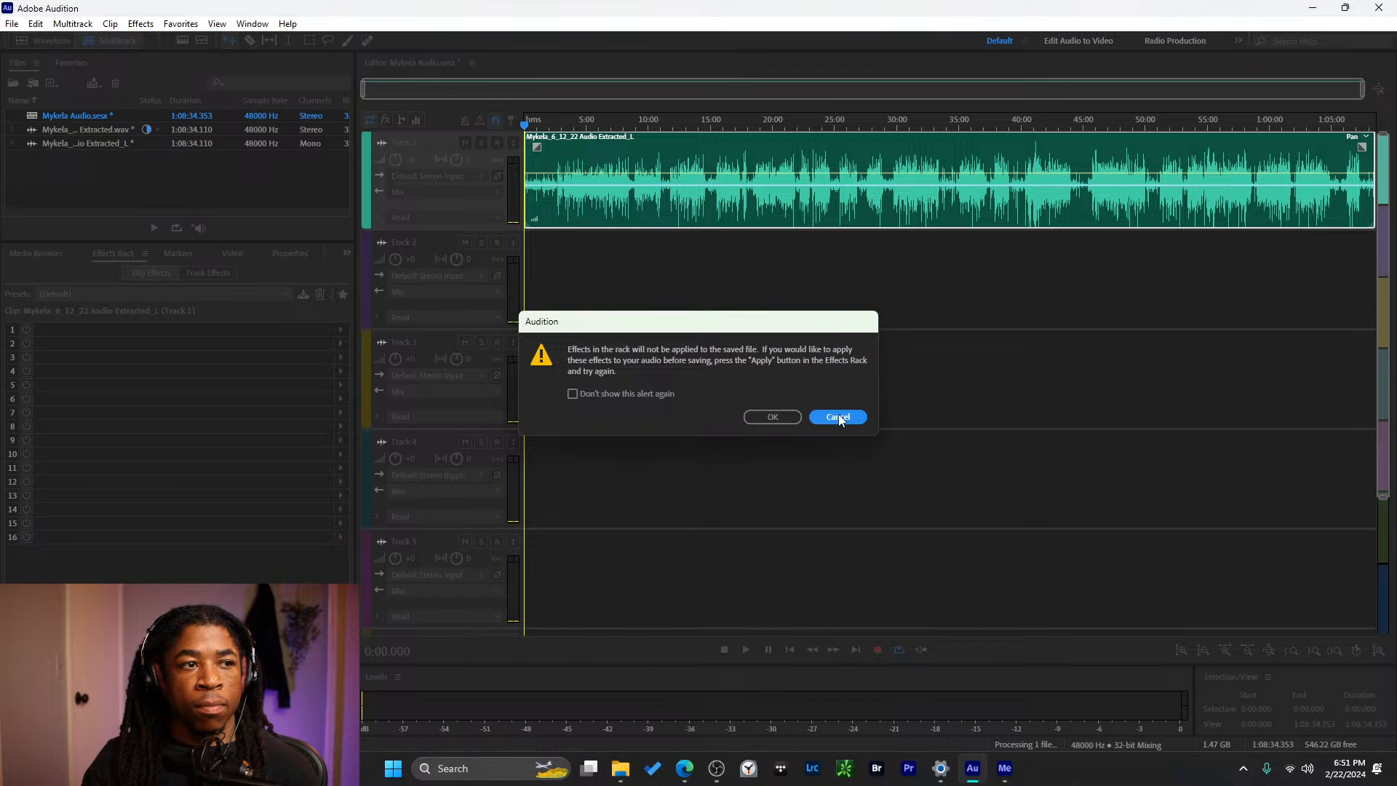
pyautogui.click(771, 417)
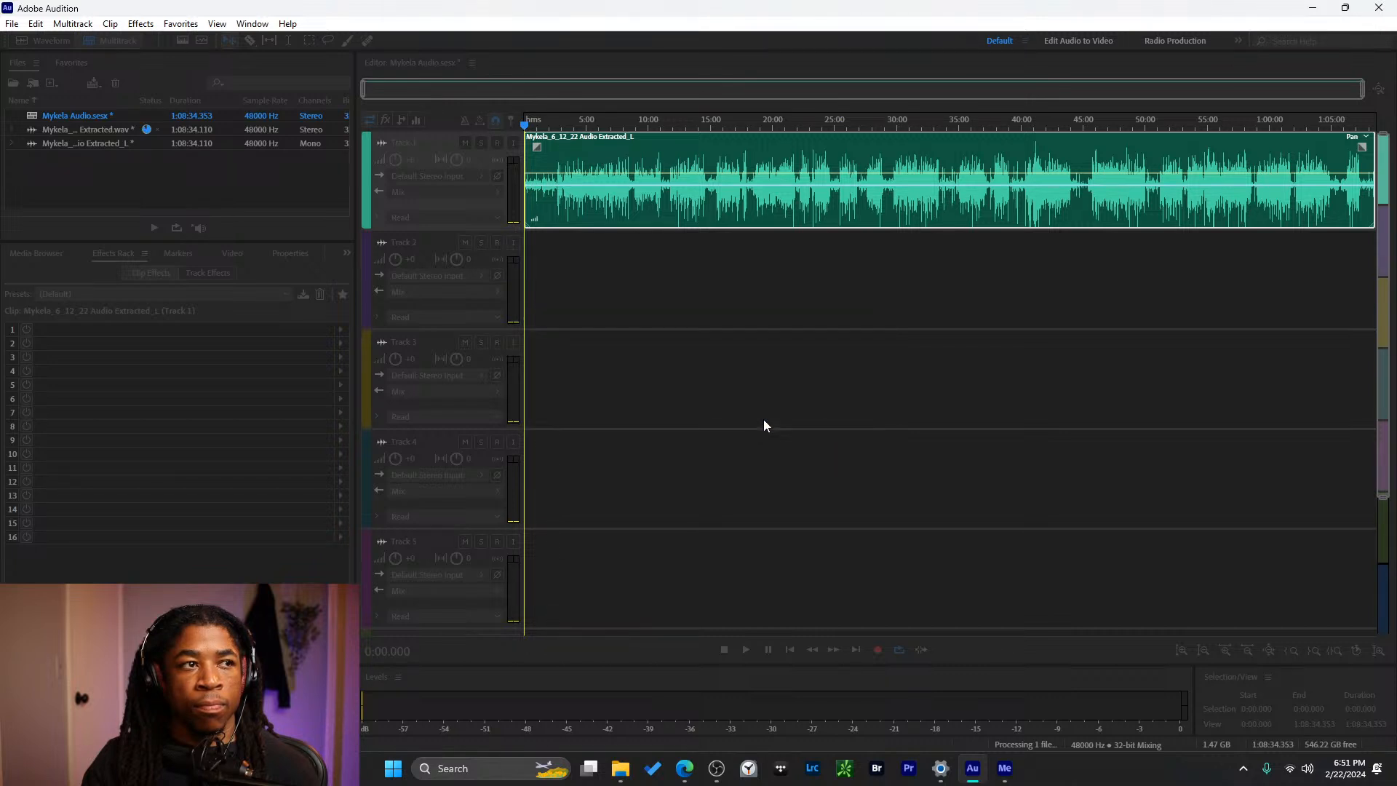